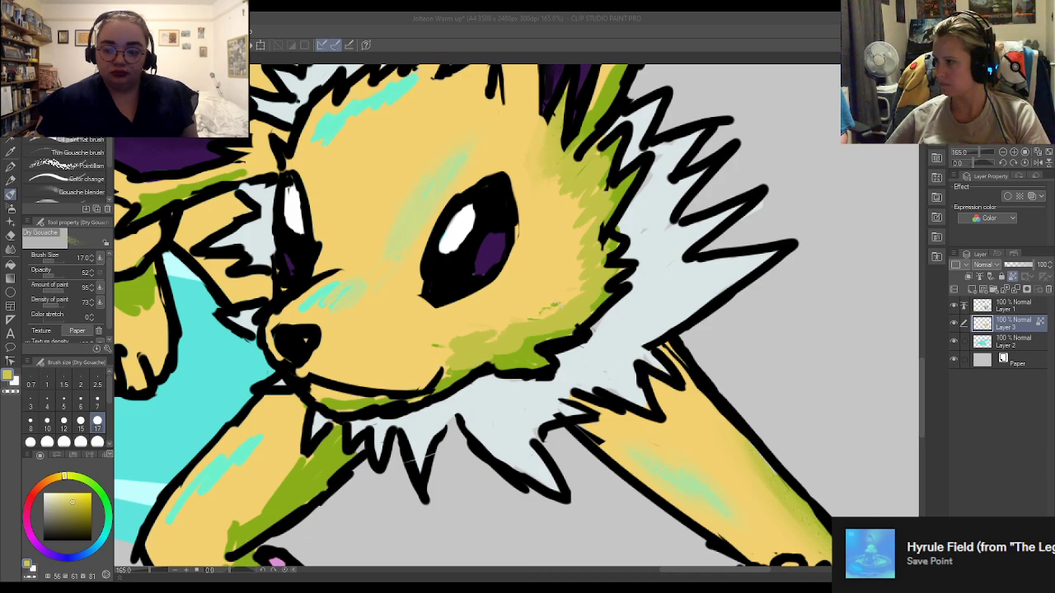
Paint and blend soft green shading along the outer edge of the outstretched front leg down to the paw, using sampled yellow and green tones
left_click(681, 443)
scroll(724, 415, "down", 3)
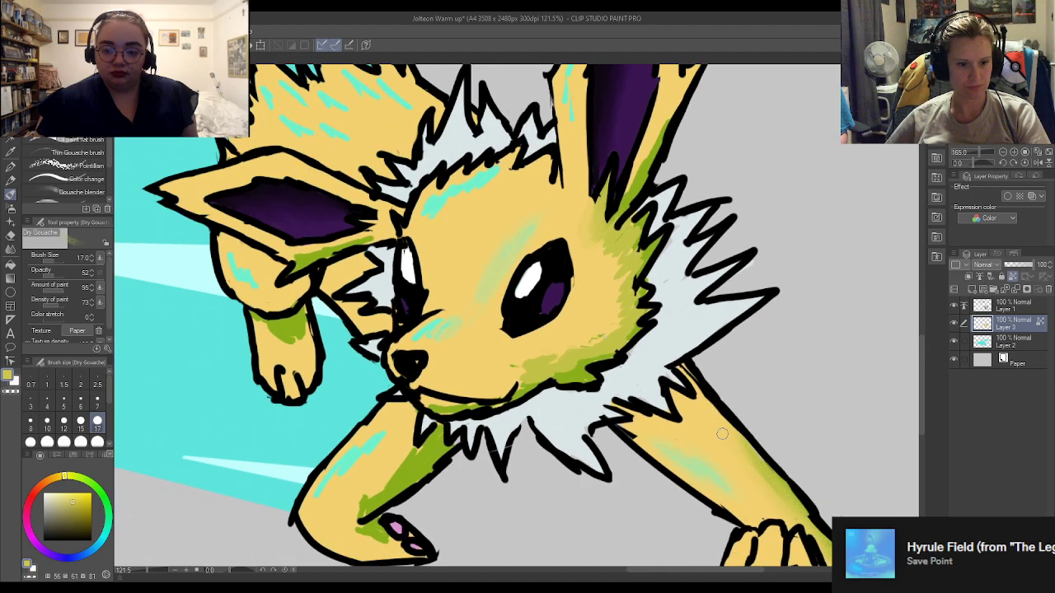
scroll(631, 412, "up", 3)
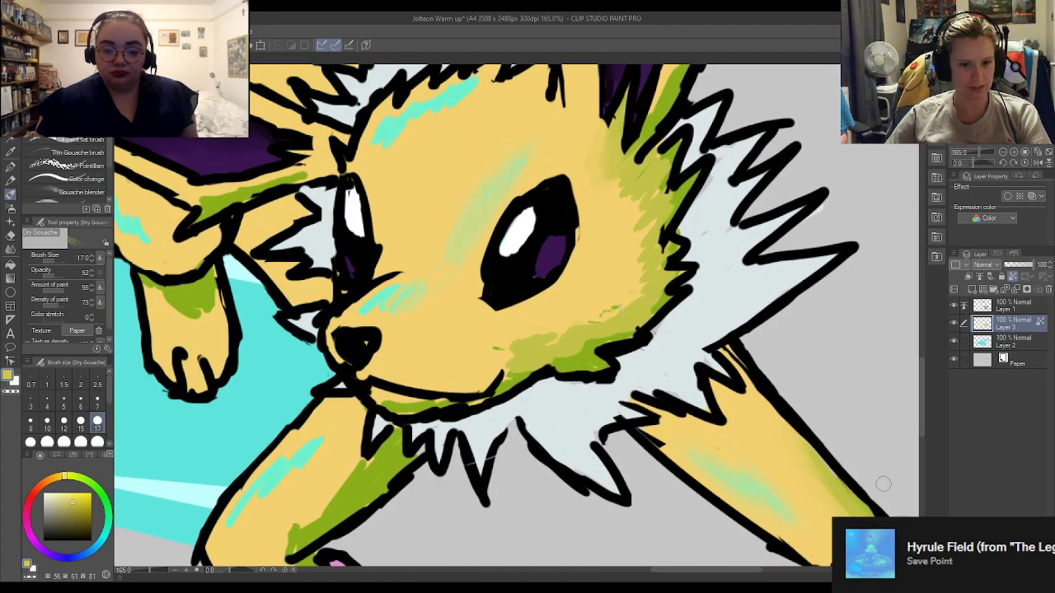
left_click(834, 478, "alt")
mouse_move(798, 444)
left_mouse_down()
mouse_move(844, 499)
mouse_move(812, 486)
mouse_move(783, 428)
left_mouse_up()
left_click(799, 478, "alt")
left_click_drag(830, 498, 826, 473)
scroll(787, 232, "down", 3)
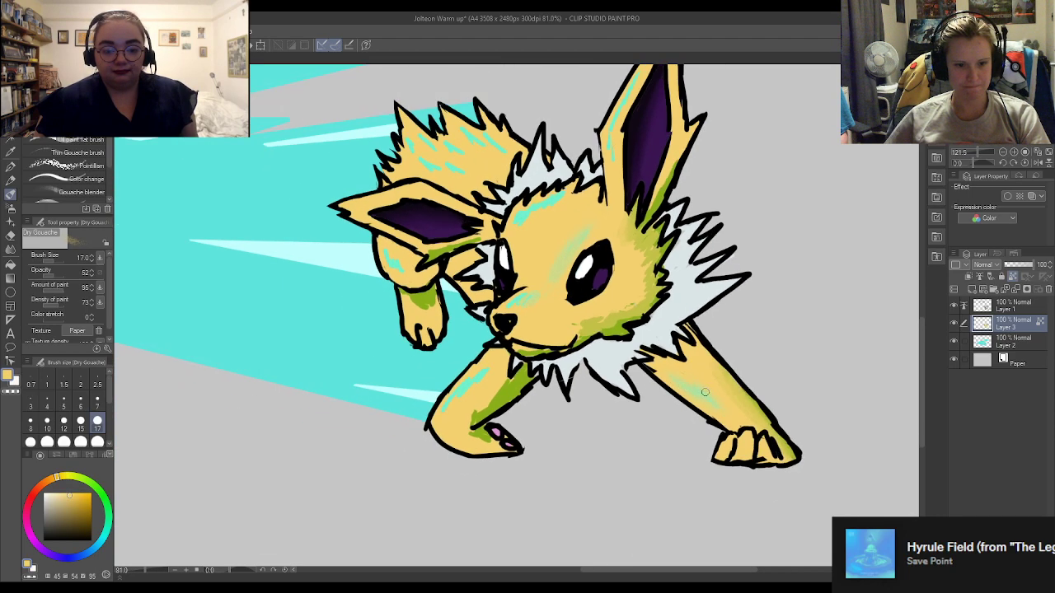
scroll(625, 284, "up", 2)
left_click(611, 256, "alt")
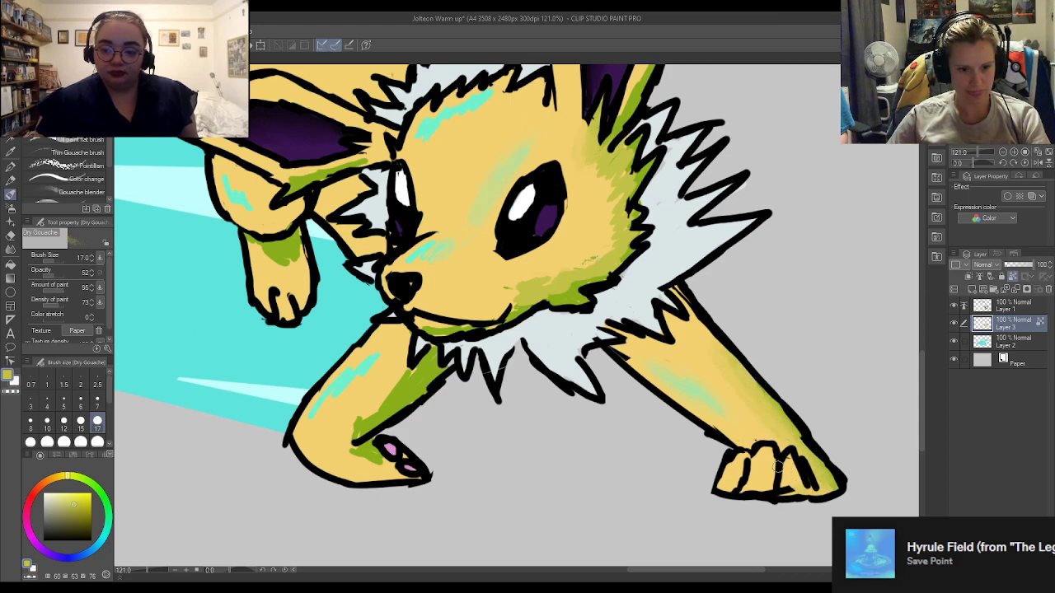
Strengthen the highlight on the outstretched front leg with sampled cyan and soften the bent front leg's highlight with body yellow
left_click(672, 376, "alt")
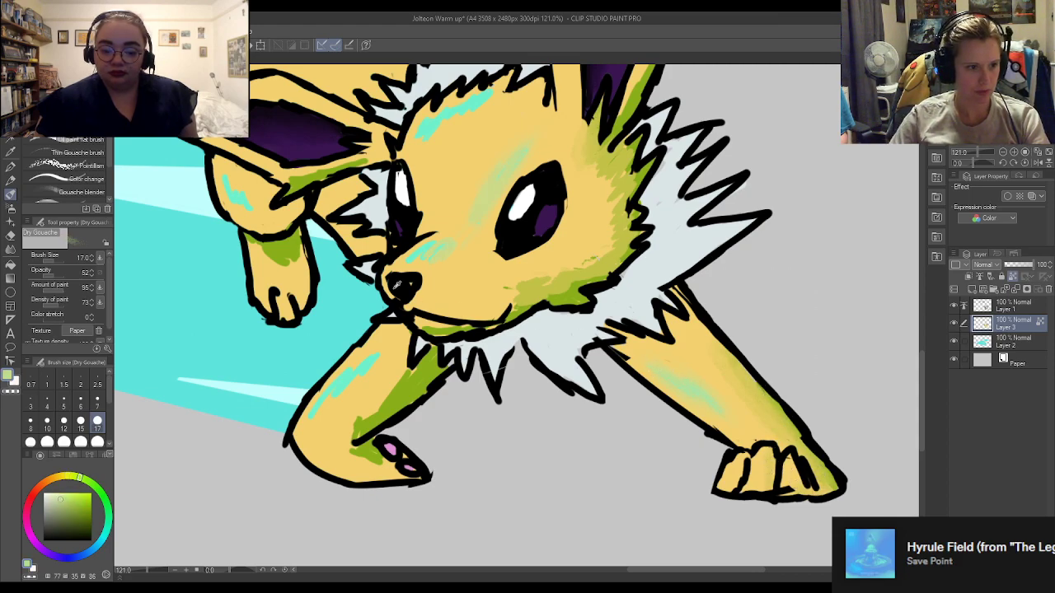
left_click(428, 249, "alt")
left_click_drag(673, 381, 732, 422)
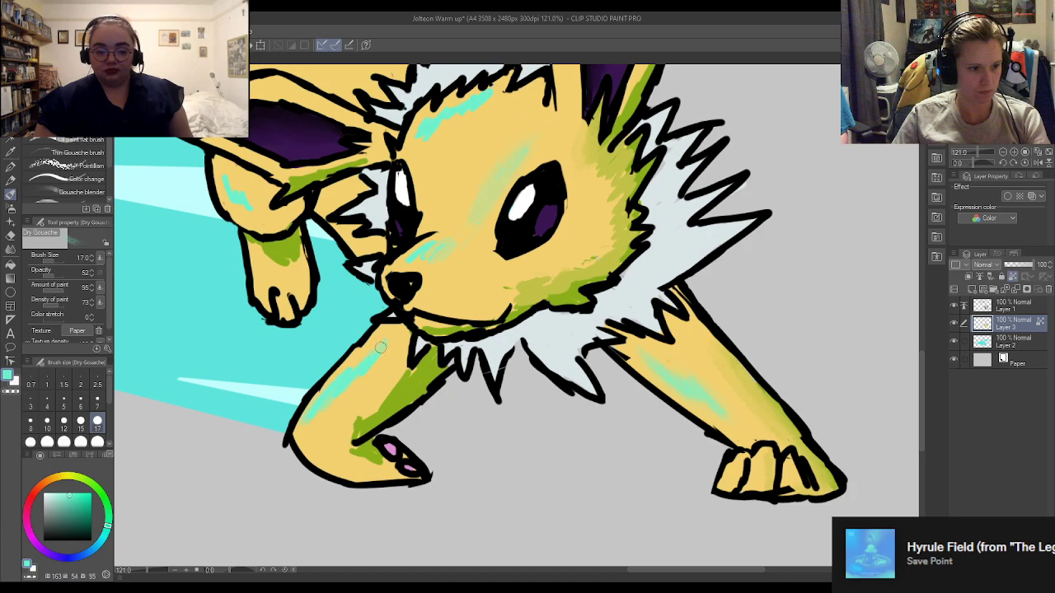
left_click(373, 377, "alt")
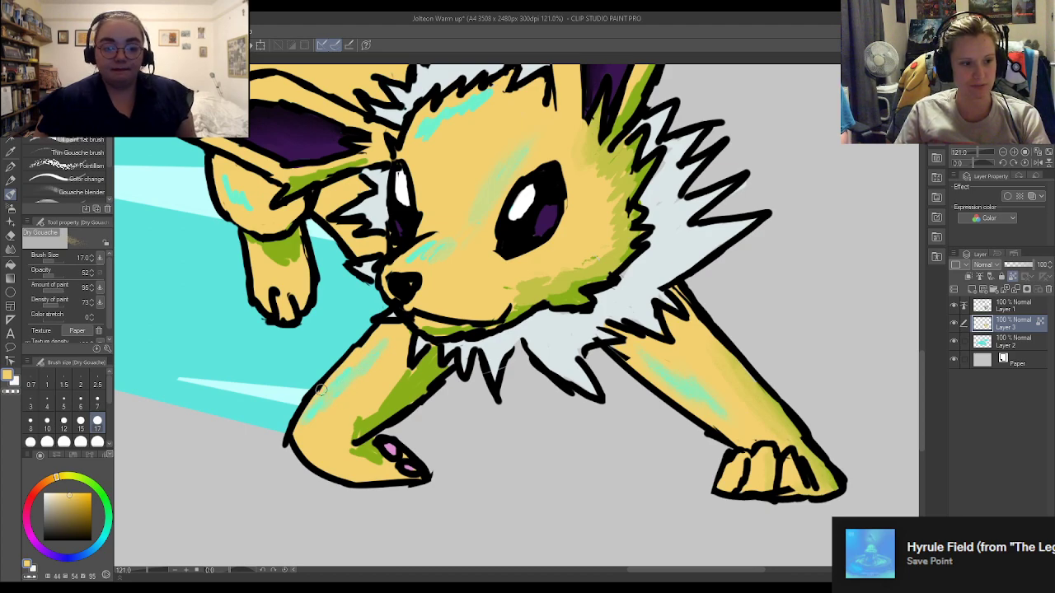
Rework the muzzle and forehead highlights with sampled cyan, blending the muzzle's into the fur with yellow and pale green
left_click(426, 245, "alt")
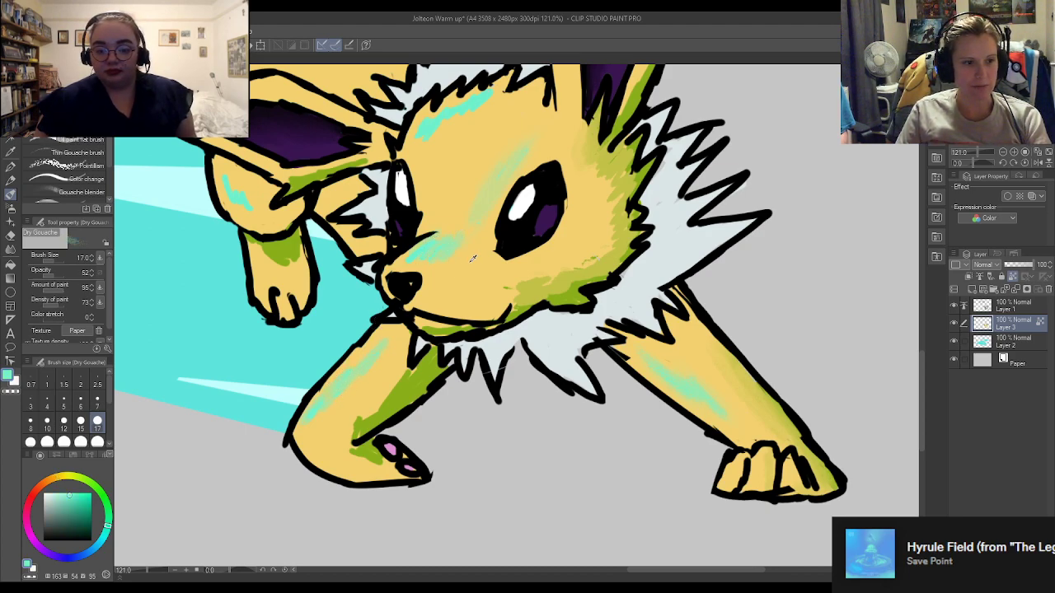
left_click(475, 192, "alt")
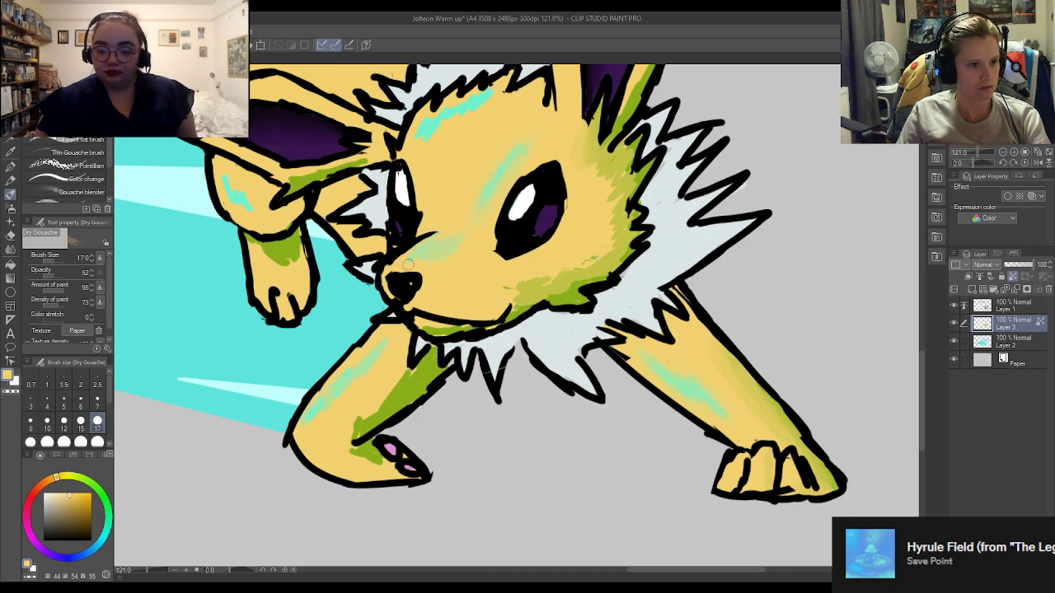
left_click(416, 250, "alt")
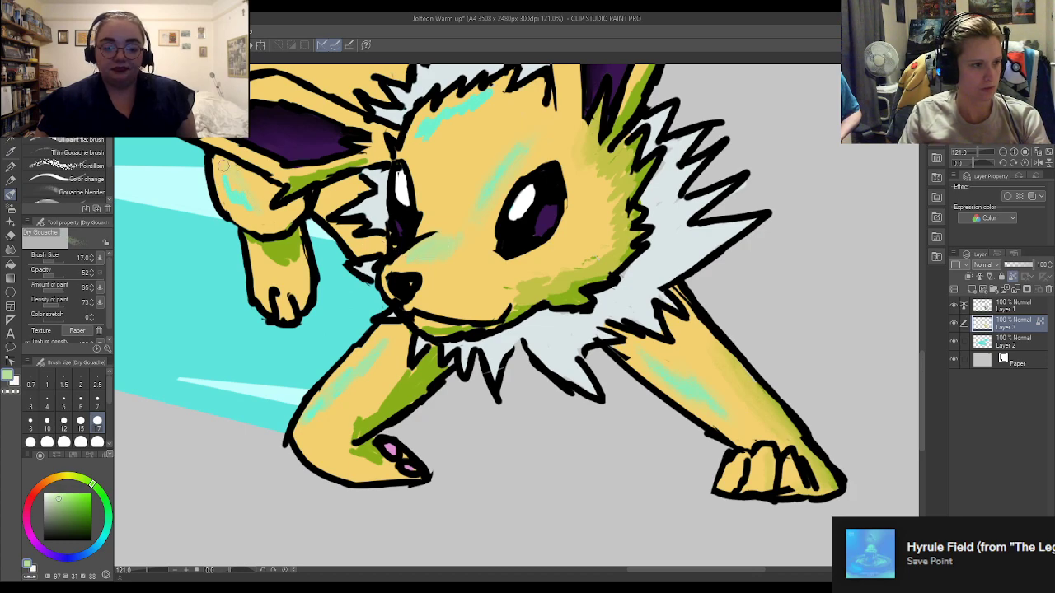
Soften the highlight on the raised front leg with body yellow and restore a touch of cyan in its centre
left_click(243, 190, "alt")
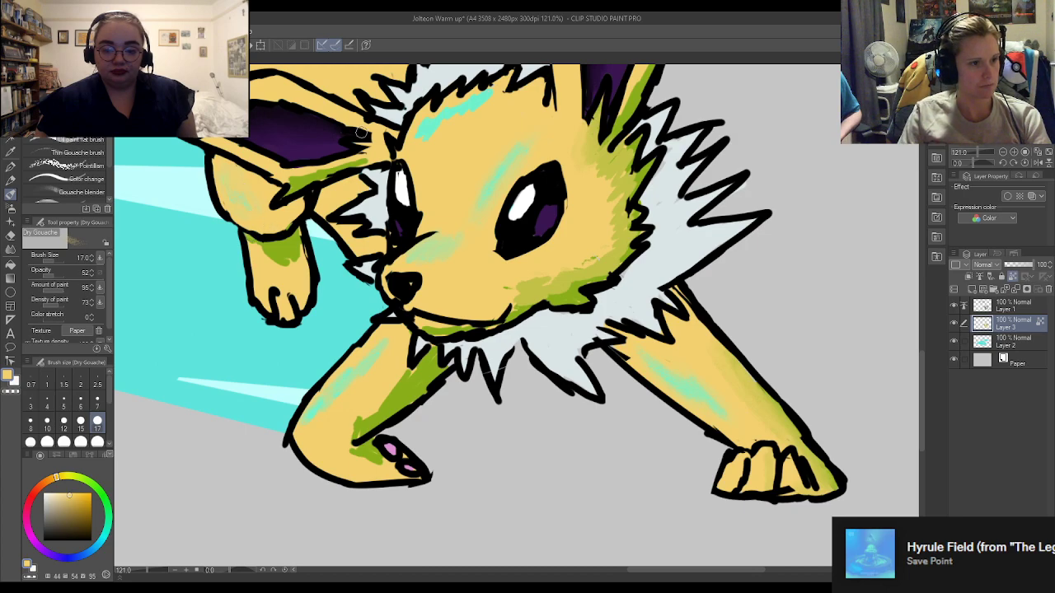
left_click(437, 130, "alt")
left_click_drag(242, 191, 254, 200)
Blend the green shadow on the raised front leg above the paw with sampled yellow-green using the Dry Gouache brush
left_click(510, 286, "alt")
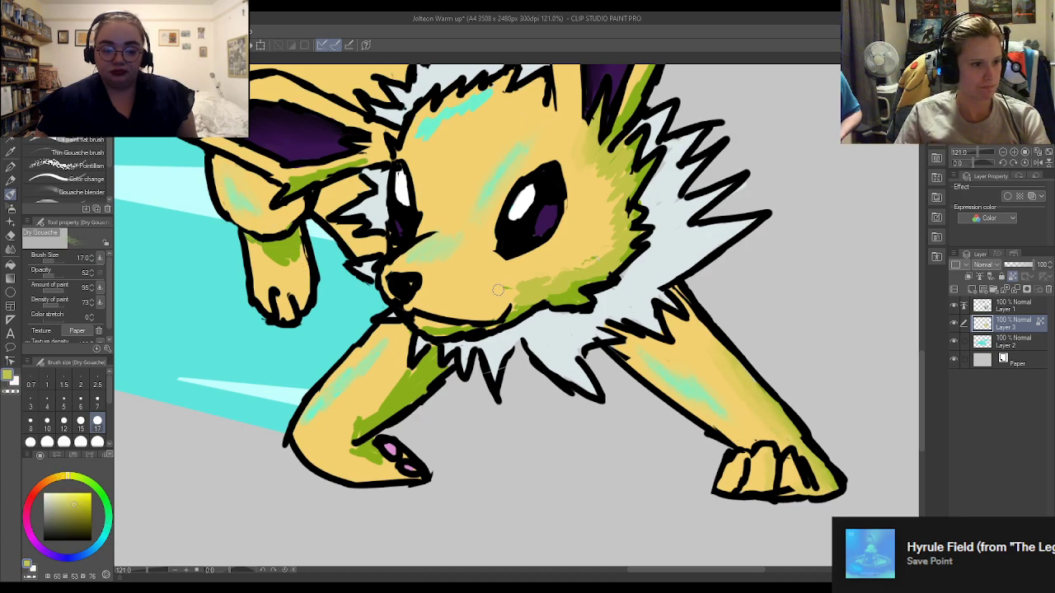
key("e")
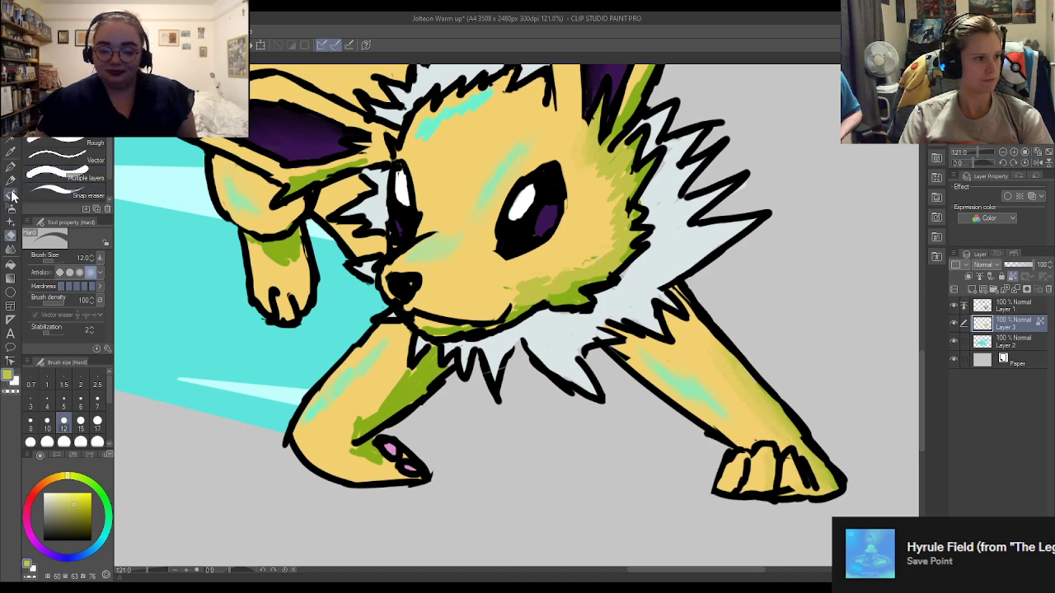
left_click(12, 169)
left_click(11, 193)
mouse_move(267, 254)
left_mouse_down()
mouse_move(250, 250)
mouse_move(278, 263)
mouse_move(268, 245)
mouse_move(288, 244)
left_mouse_up()
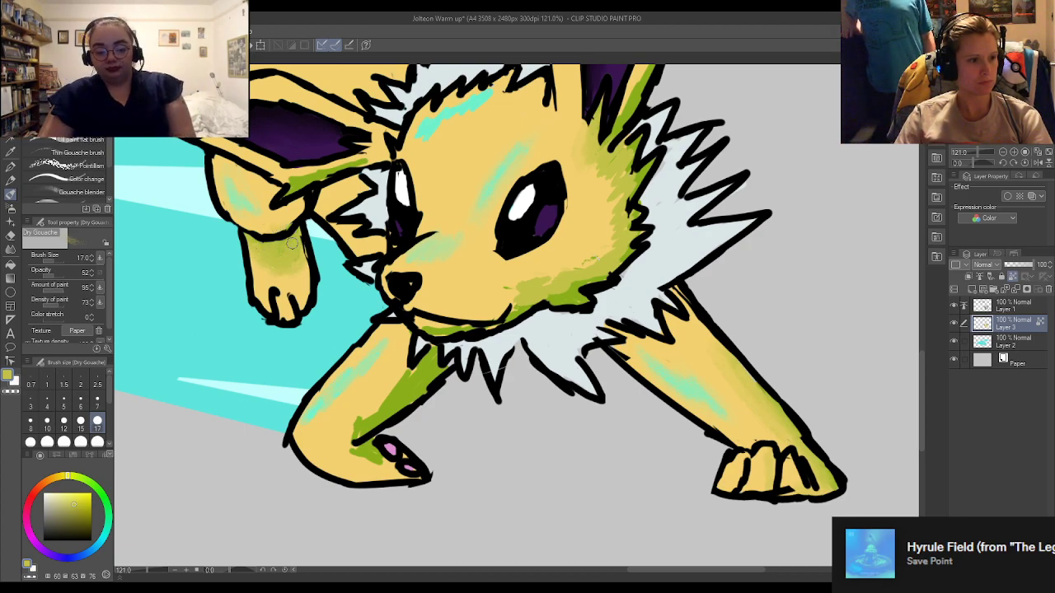
Blend the green shadow on the bent front leg and around its foot into the yellow with yellow-green strokes
scroll(368, 419, "down", 3)
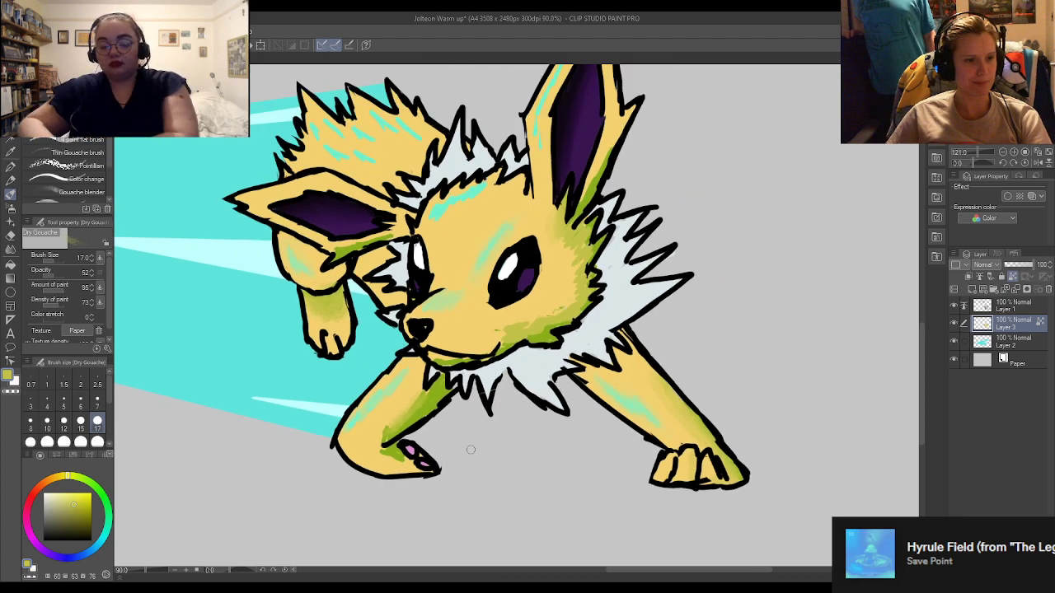
scroll(470, 450, "down", 3)
scroll(482, 445, "up", 6)
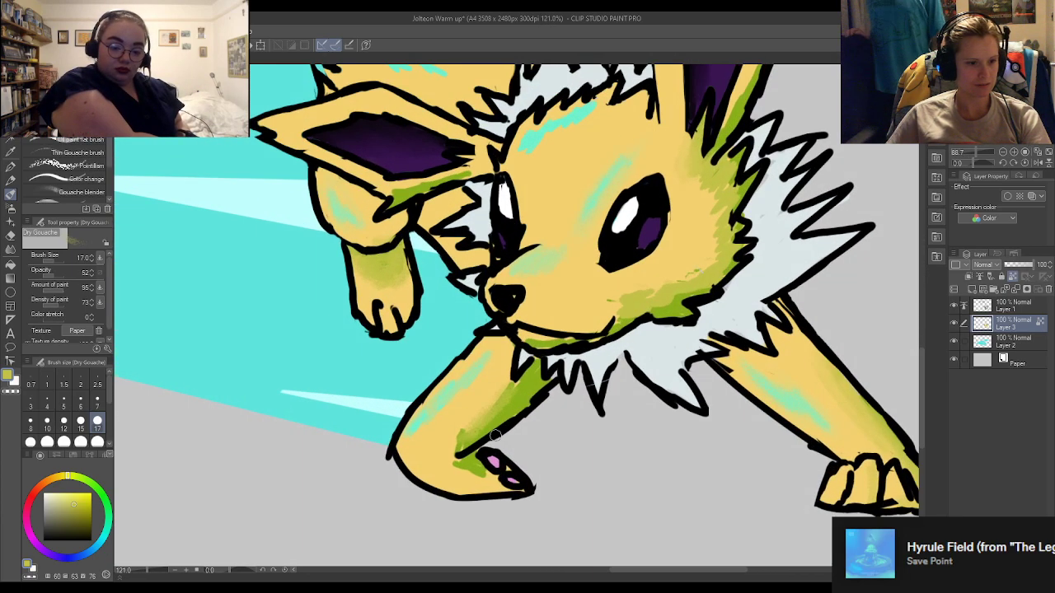
mouse_move(489, 399)
left_mouse_down()
mouse_move(450, 452)
mouse_move(526, 397)
mouse_move(512, 416)
mouse_move(491, 432)
mouse_move(554, 371)
mouse_move(531, 371)
mouse_move(543, 356)
mouse_move(457, 439)
mouse_move(495, 389)
mouse_move(440, 464)
left_mouse_up()
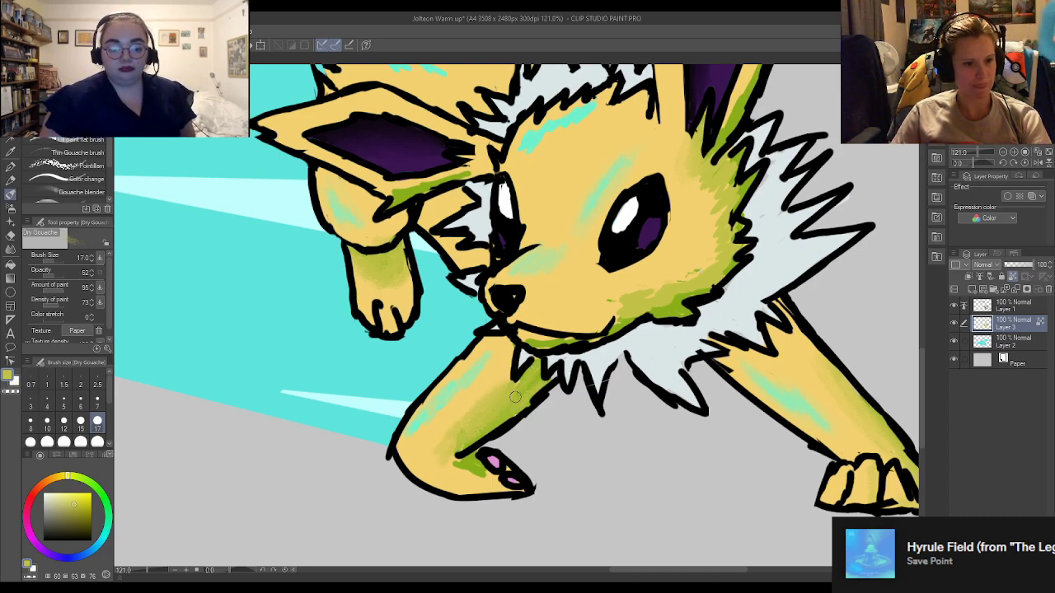
mouse_move(467, 419)
left_mouse_down()
mouse_move(489, 384)
mouse_move(428, 436)
mouse_move(458, 404)
mouse_move(486, 400)
mouse_move(450, 460)
mouse_move(456, 482)
mouse_move(483, 469)
left_mouse_up()
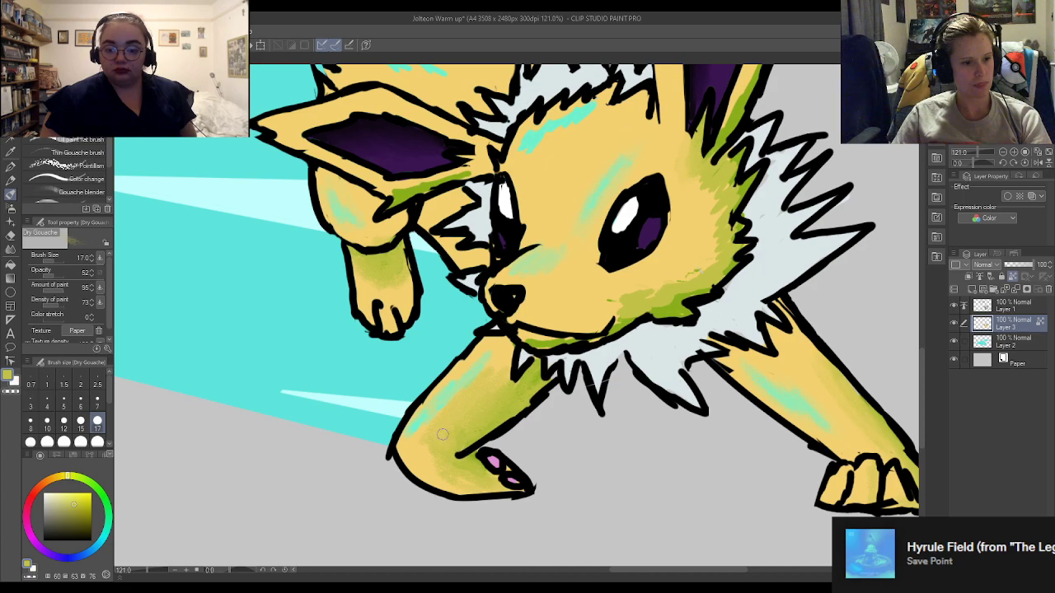
left_click(491, 380, "alt")
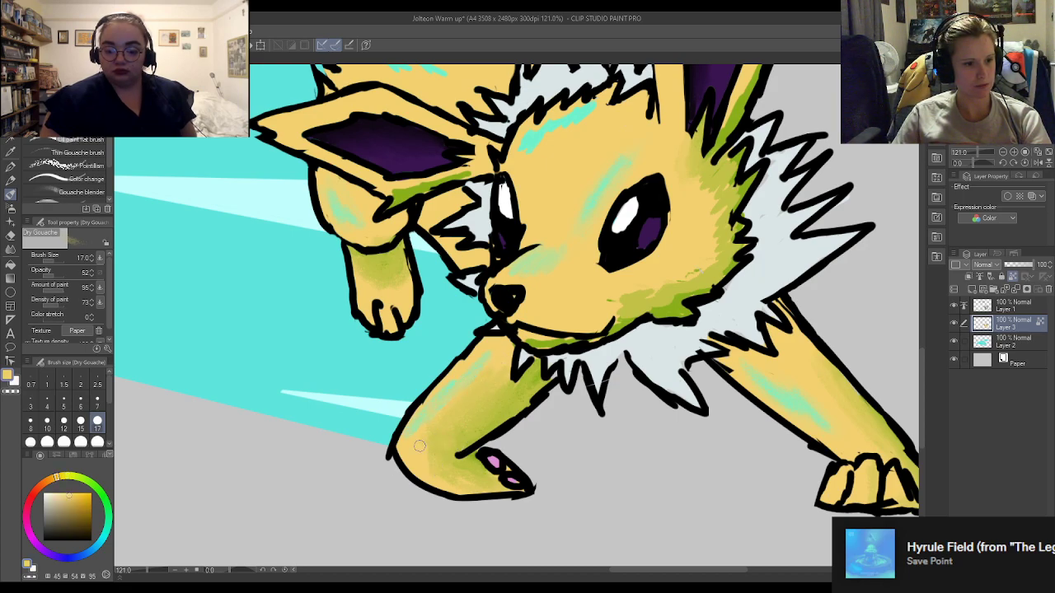
Paint sampled yellow-green over the cheek and jaw to widen and soften the face's shadow edge
left_click(649, 302, "alt")
mouse_move(674, 278)
left_mouse_down()
mouse_move(717, 262)
mouse_move(725, 239)
mouse_move(694, 257)
left_mouse_up()
left_click_drag(729, 226, 711, 227)
left_click_drag(741, 190, 707, 214)
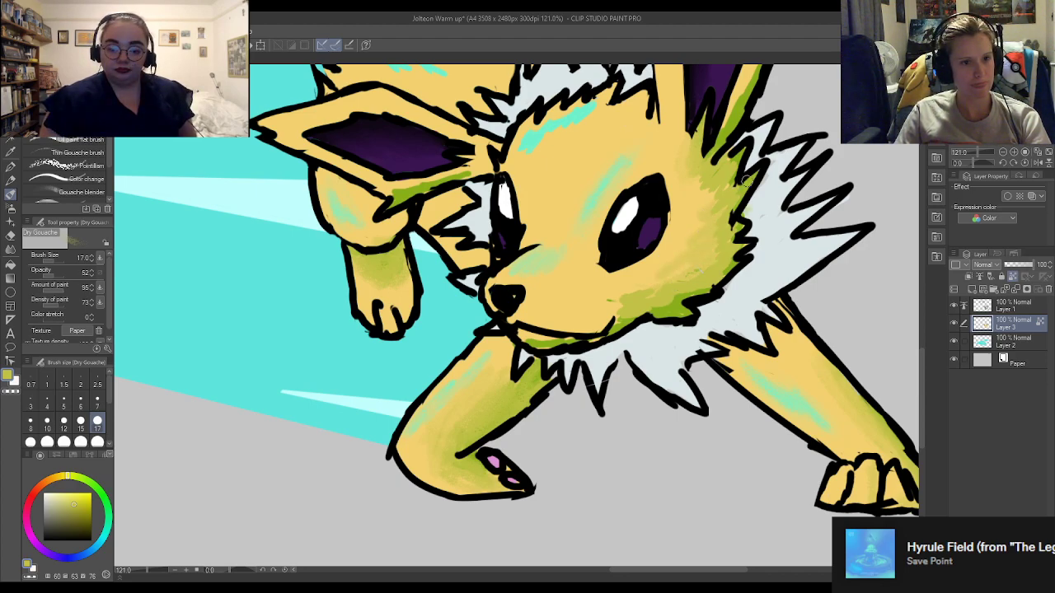
mouse_move(644, 300)
left_mouse_down()
mouse_move(680, 310)
mouse_move(636, 301)
mouse_move(706, 282)
left_mouse_up()
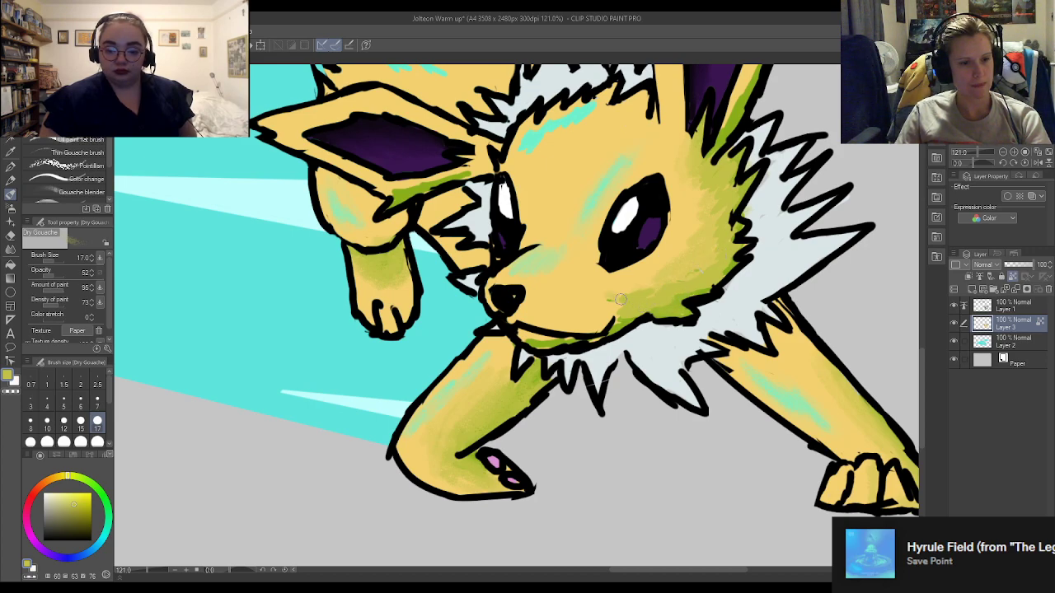
left_click_drag(599, 306, 588, 325)
mouse_move(633, 287)
left_mouse_down()
mouse_move(587, 303)
mouse_move(585, 294)
left_mouse_up()
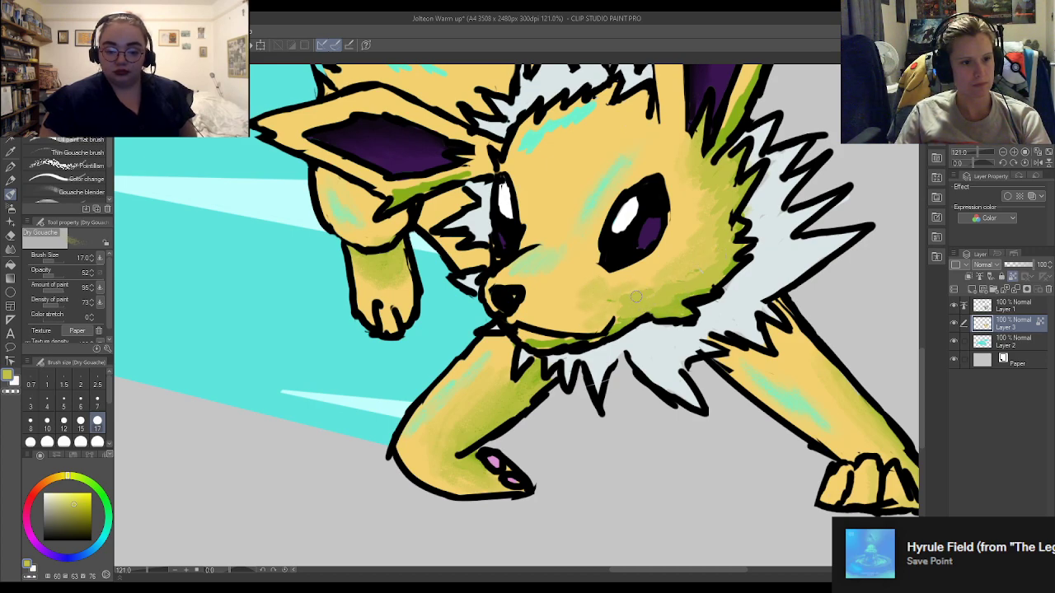
Smooth the cheek shading with body yellow and blend the cyan forehead highlights using yellow and pale green
left_click(671, 272, "alt")
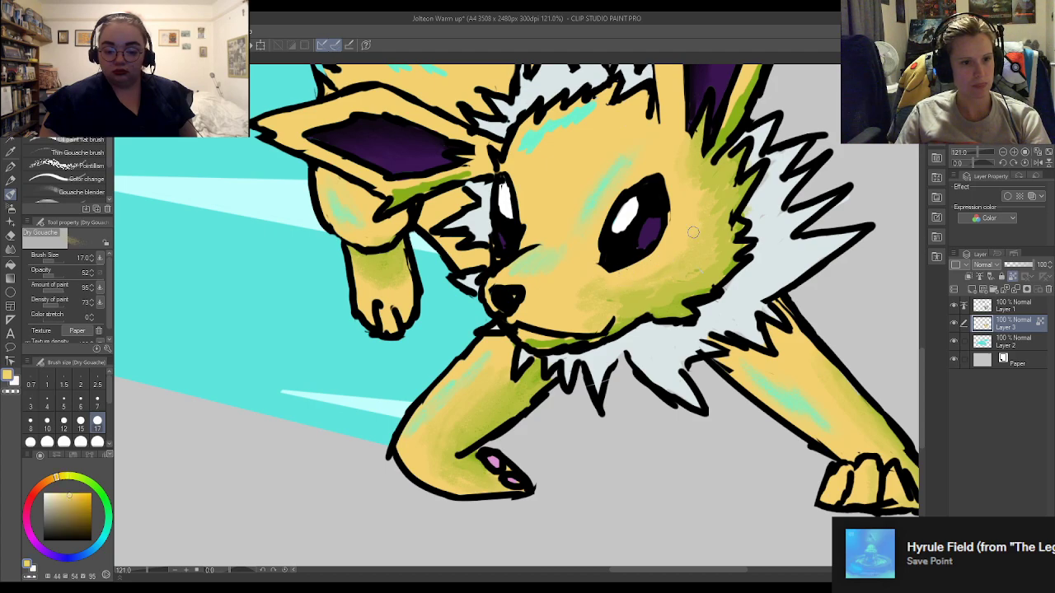
mouse_move(628, 287)
left_mouse_down()
mouse_move(712, 284)
mouse_move(703, 268)
mouse_move(727, 236)
mouse_move(726, 209)
mouse_move(699, 213)
mouse_move(698, 165)
left_mouse_up()
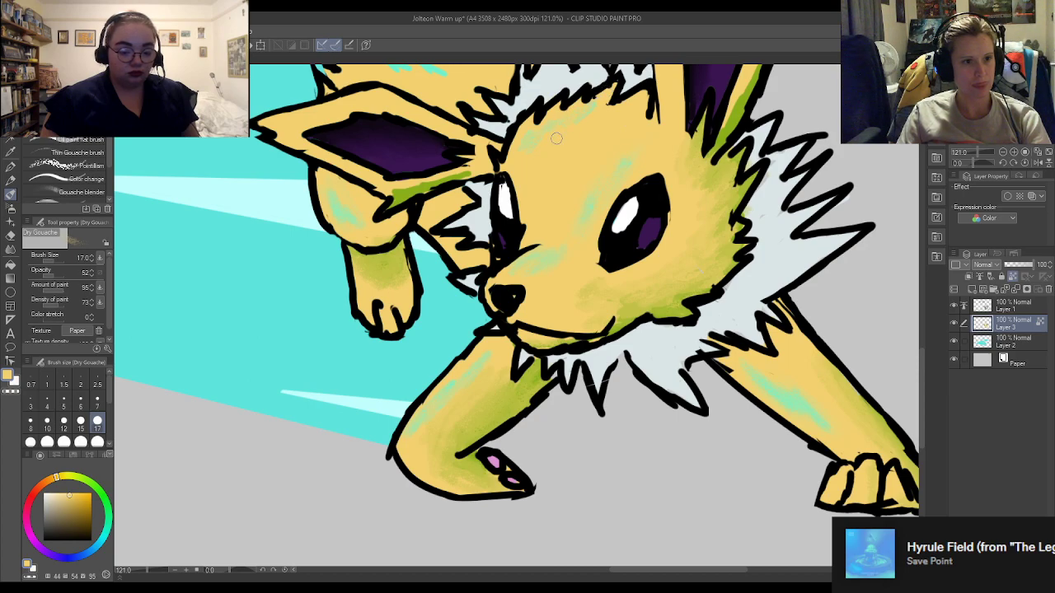
left_click(545, 245, "alt")
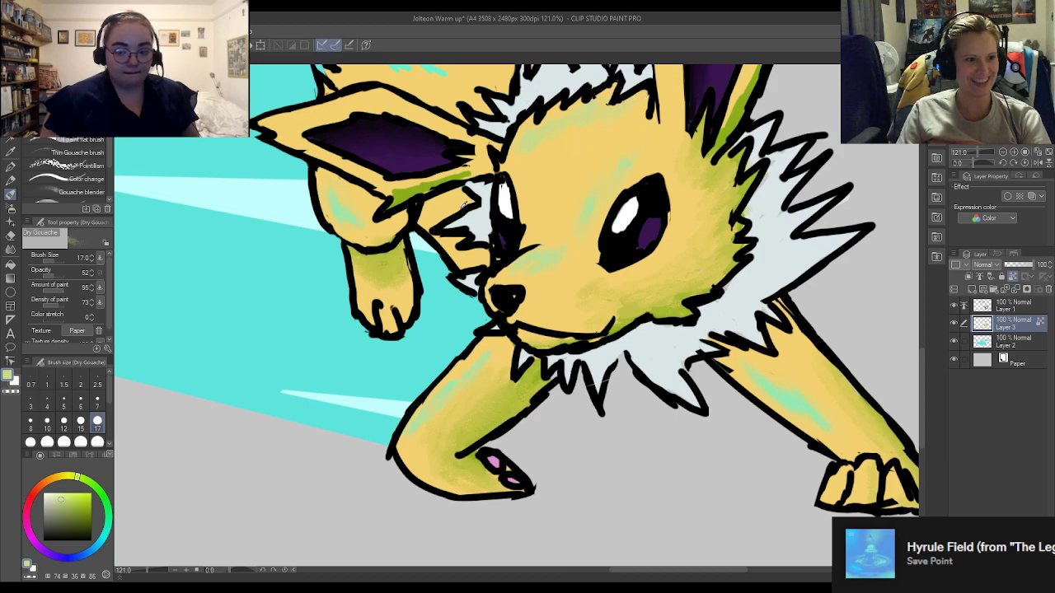
left_click(678, 284, "alt")
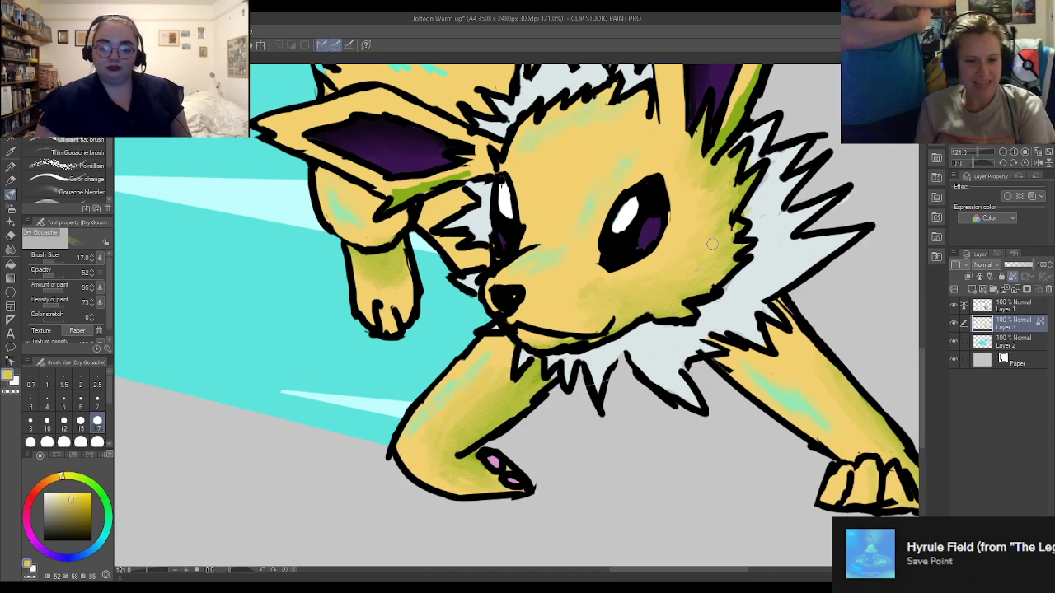
Blend the green shadow along the lowered ear's lower edge and shade the fur beneath it with sampled greens
scroll(600, 249, "down", 8)
scroll(544, 153, "up", 3)
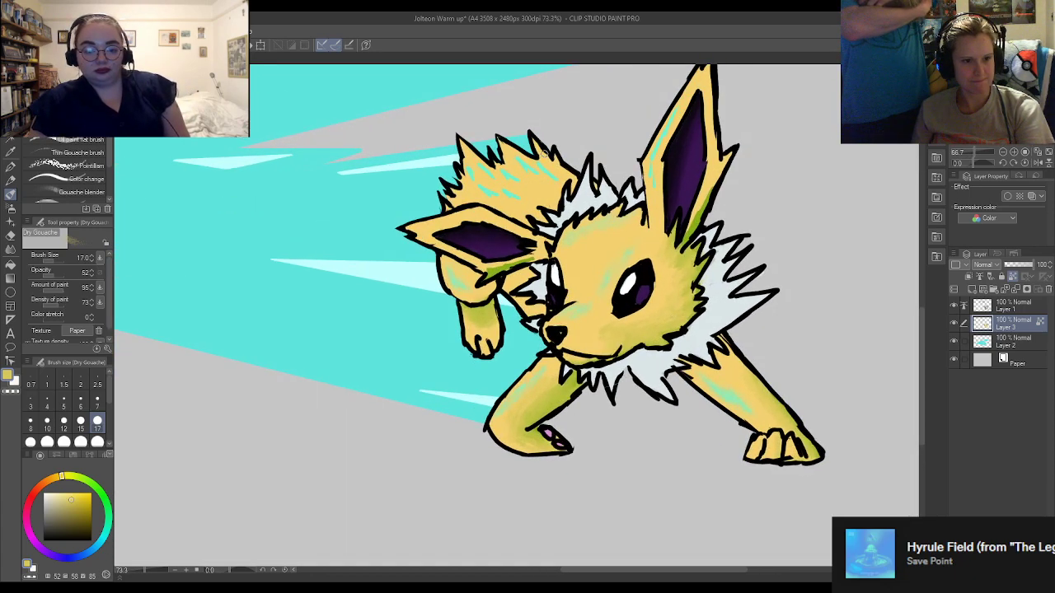
scroll(546, 155, "up", 4)
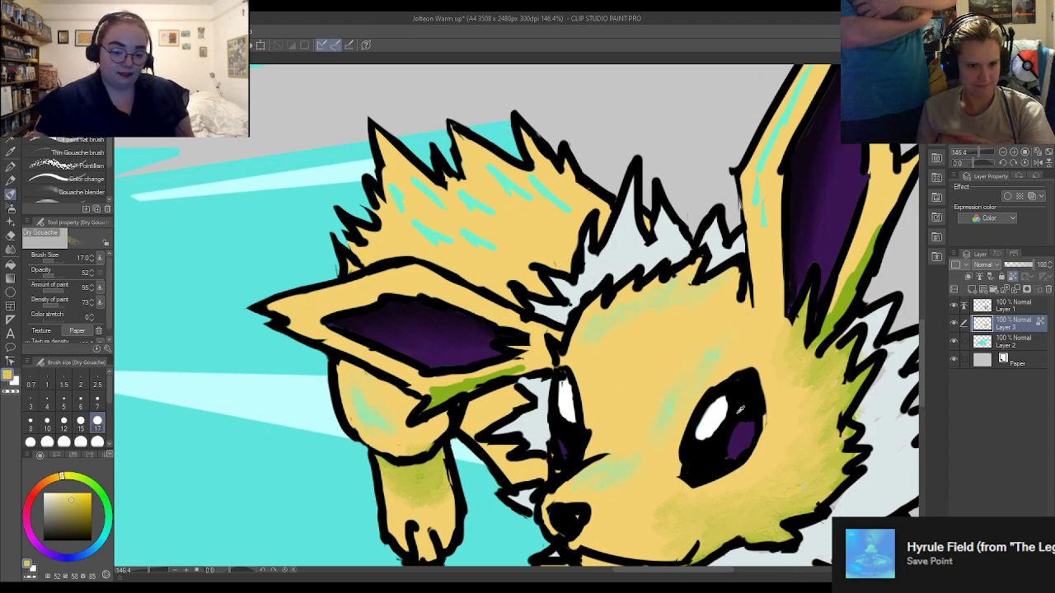
left_click(809, 367, "alt")
mouse_move(493, 376)
left_mouse_down()
mouse_move(423, 394)
mouse_move(517, 369)
left_mouse_up()
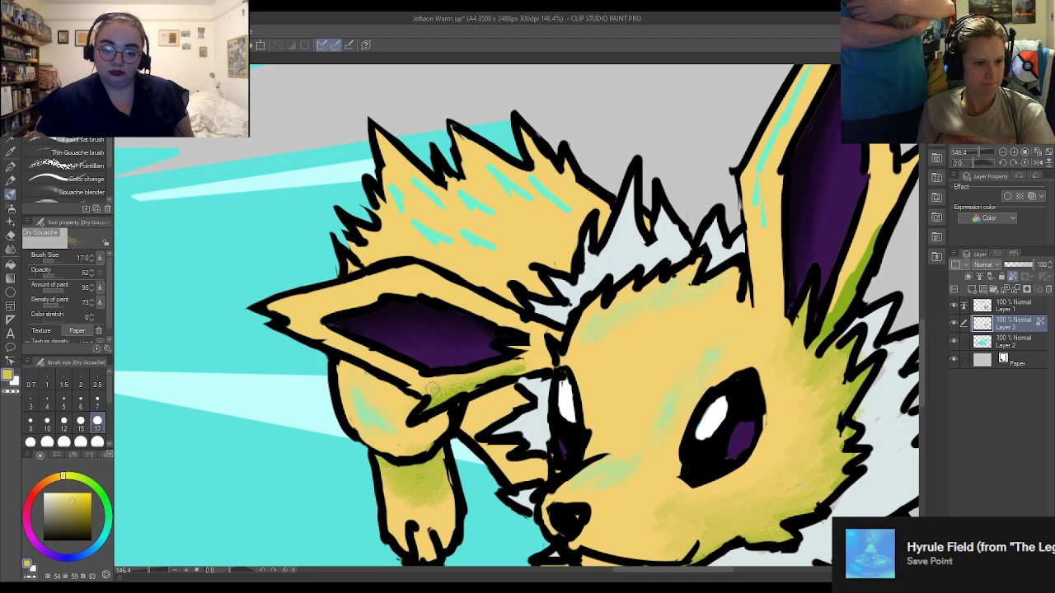
left_click(446, 482, "alt")
left_click_drag(424, 393, 544, 359)
left_click_drag(481, 375, 537, 362)
mouse_move(488, 441)
left_mouse_down()
mouse_move(530, 463)
mouse_move(466, 412)
mouse_move(502, 425)
mouse_move(478, 408)
mouse_move(485, 399)
left_mouse_up()
Soften the green shadow at the base of the upright ear with sampled green and body yellow
mouse_move(869, 246)
left_mouse_down()
mouse_move(849, 289)
mouse_move(870, 220)
mouse_move(827, 332)
mouse_move(867, 266)
mouse_move(882, 205)
mouse_move(831, 335)
left_mouse_up()
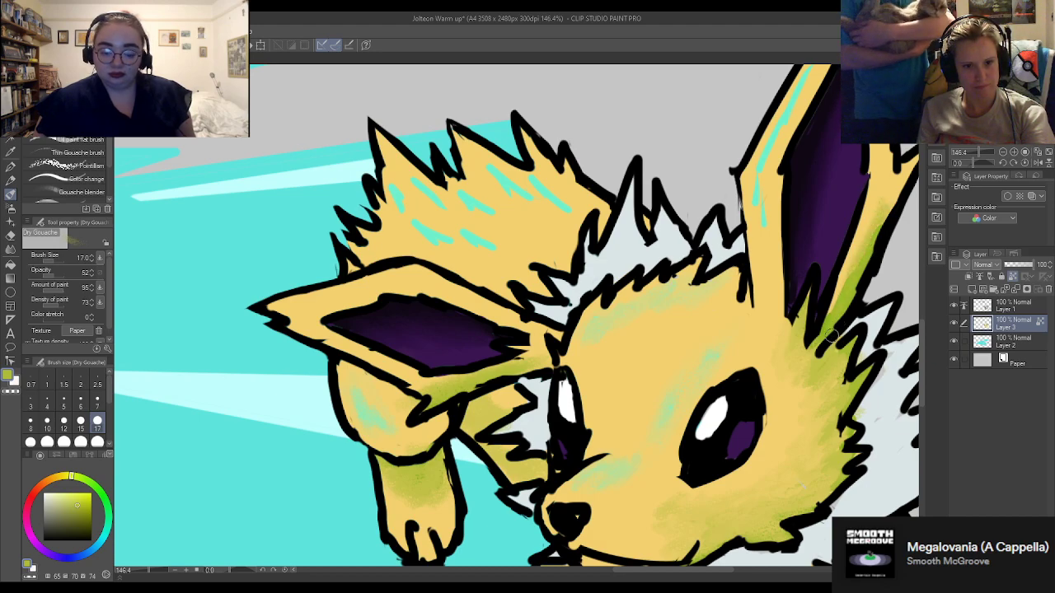
left_click(884, 179, "alt")
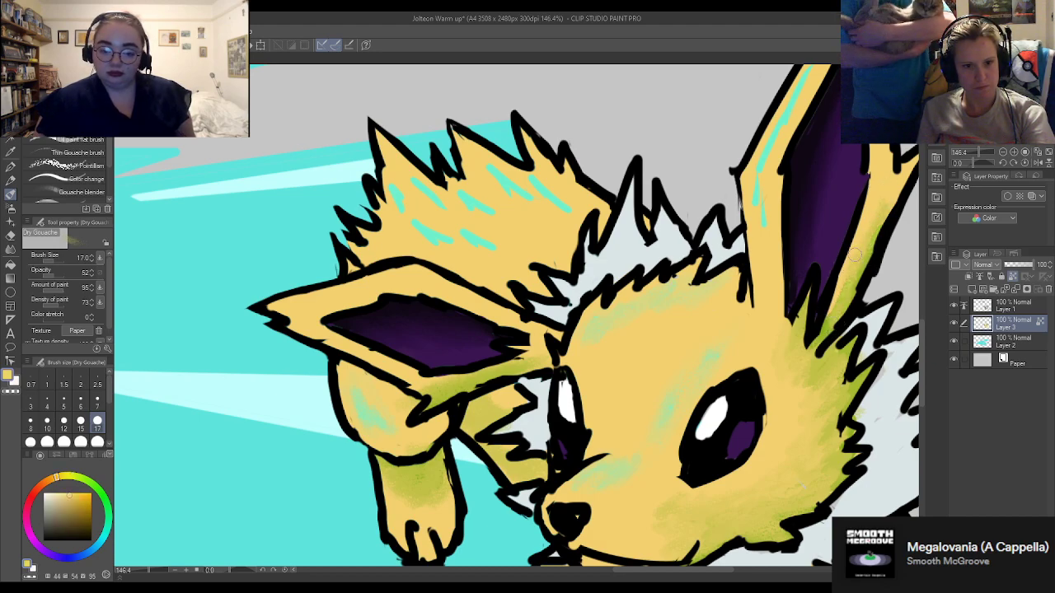
mouse_move(838, 279)
left_mouse_down()
mouse_move(825, 338)
mouse_move(837, 370)
mouse_move(856, 362)
mouse_move(853, 346)
mouse_move(839, 336)
mouse_move(809, 344)
mouse_move(831, 329)
mouse_move(868, 232)
mouse_move(849, 280)
left_mouse_up()
left_click(853, 363, "alt")
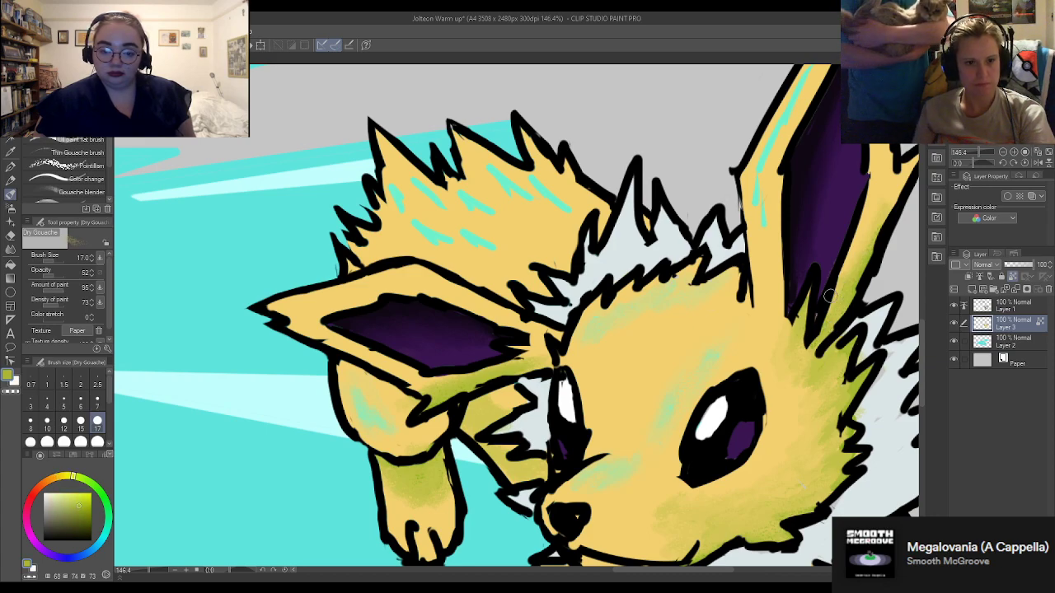
Touch up the highlight along the upright ear's outer edge with cyan and blend it into the fur with body yellow
scroll(832, 292, "down", 3)
scroll(739, 245, "up", 3)
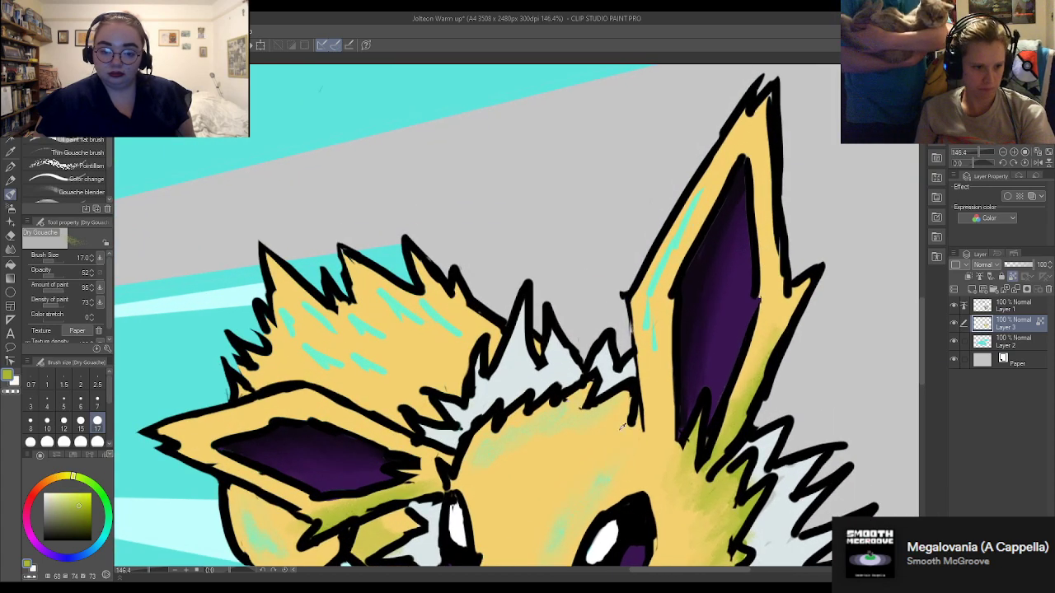
left_click(650, 318, "alt")
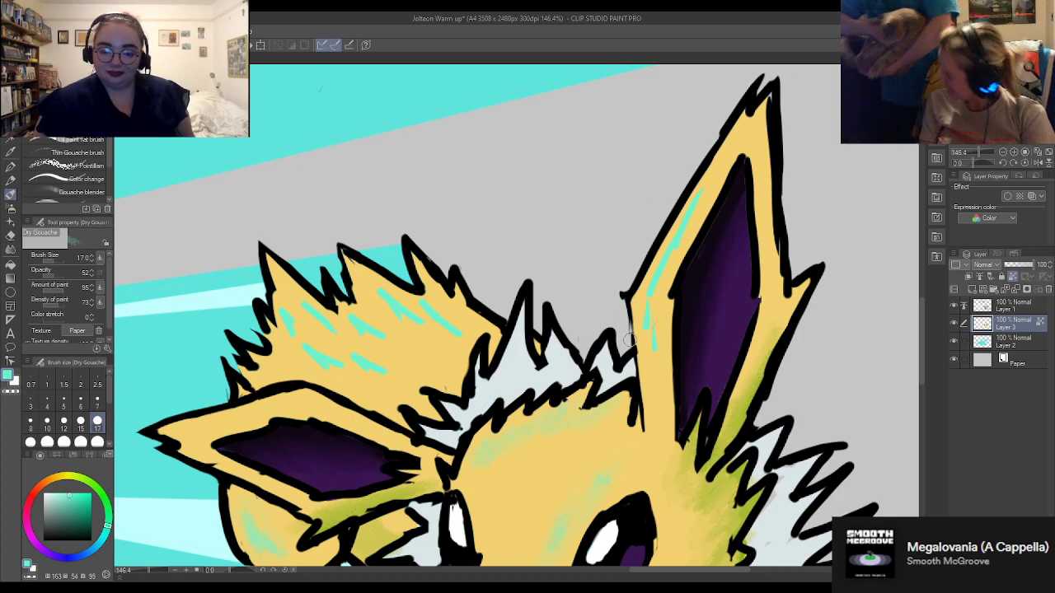
mouse_move(666, 257)
left_mouse_down()
mouse_move(701, 213)
mouse_move(692, 211)
mouse_move(721, 153)
mouse_move(669, 247)
mouse_move(712, 162)
mouse_move(671, 231)
left_mouse_up()
left_click(715, 189, "alt")
mouse_move(727, 154)
left_mouse_down()
mouse_move(656, 277)
mouse_move(723, 148)
mouse_move(656, 258)
mouse_move(638, 304)
mouse_move(658, 365)
mouse_move(639, 277)
mouse_move(651, 349)
left_mouse_up()
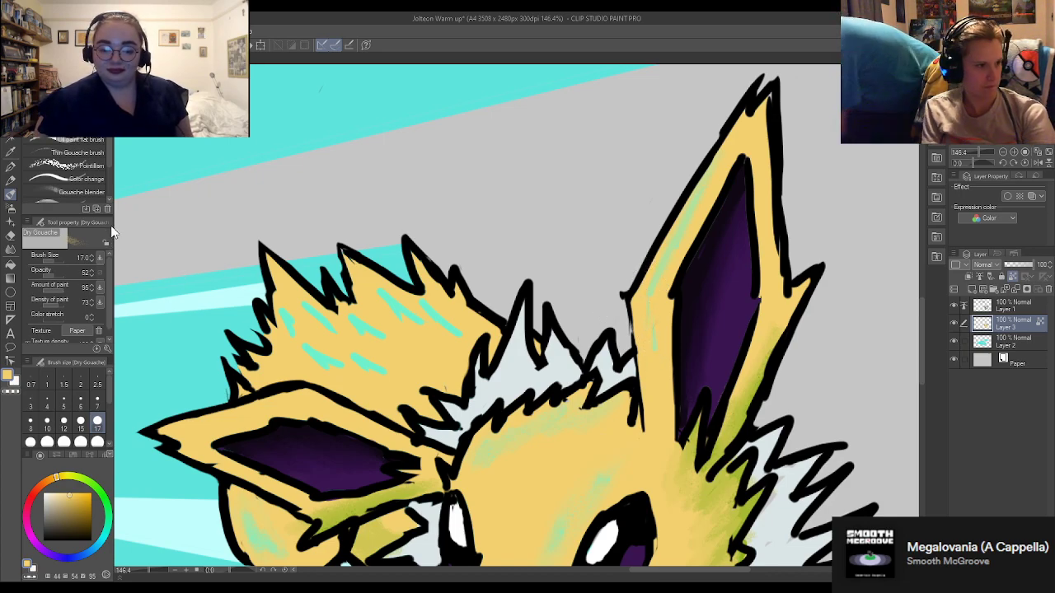
Brush background-sampled cyan onto the upright ear's outer edge with the Gouache brush and undo the last strokes
left_click(81, 111)
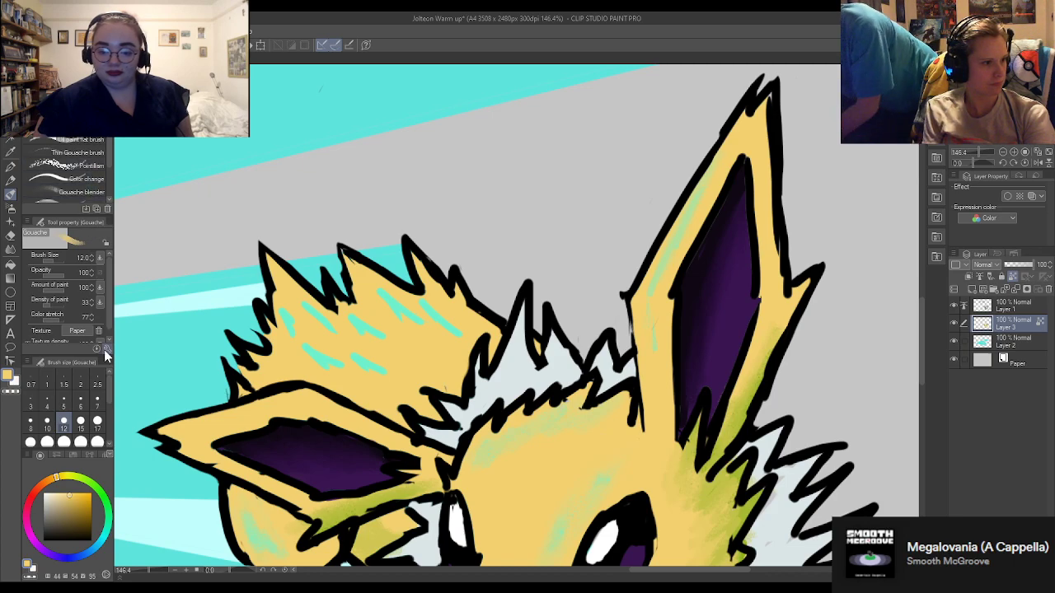
left_click(358, 83, "alt")
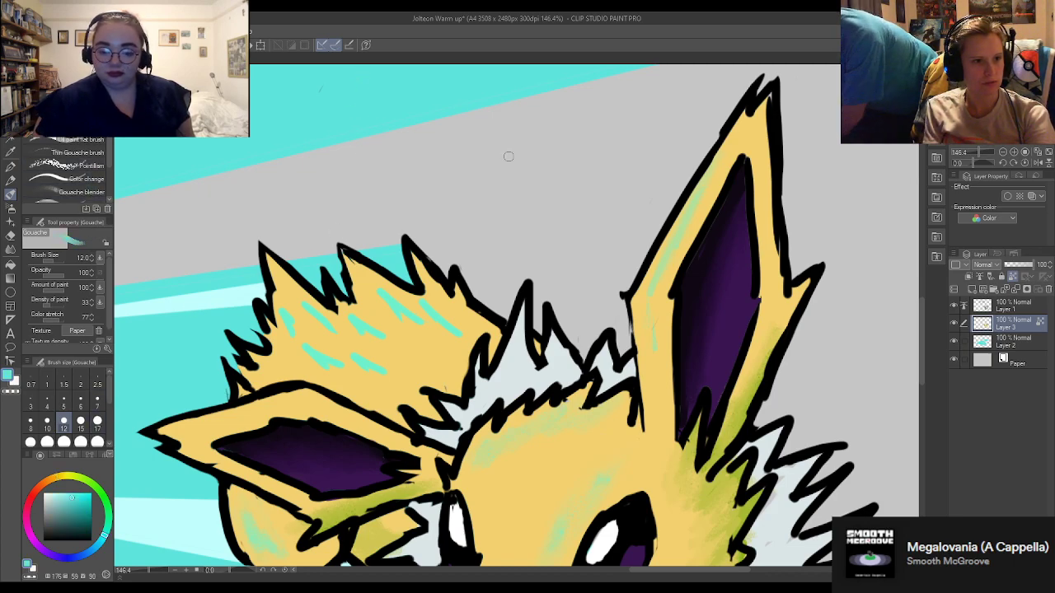
mouse_move(662, 257)
left_mouse_down()
mouse_move(698, 190)
mouse_move(659, 284)
mouse_move(669, 247)
left_mouse_up()
mouse_move(645, 345)
left_mouse_down()
mouse_move(656, 342)
mouse_move(668, 422)
mouse_move(655, 354)
mouse_move(643, 408)
mouse_move(663, 406)
mouse_move(657, 371)
left_mouse_up()
key("ctrl+z")
key("ctrl+z")
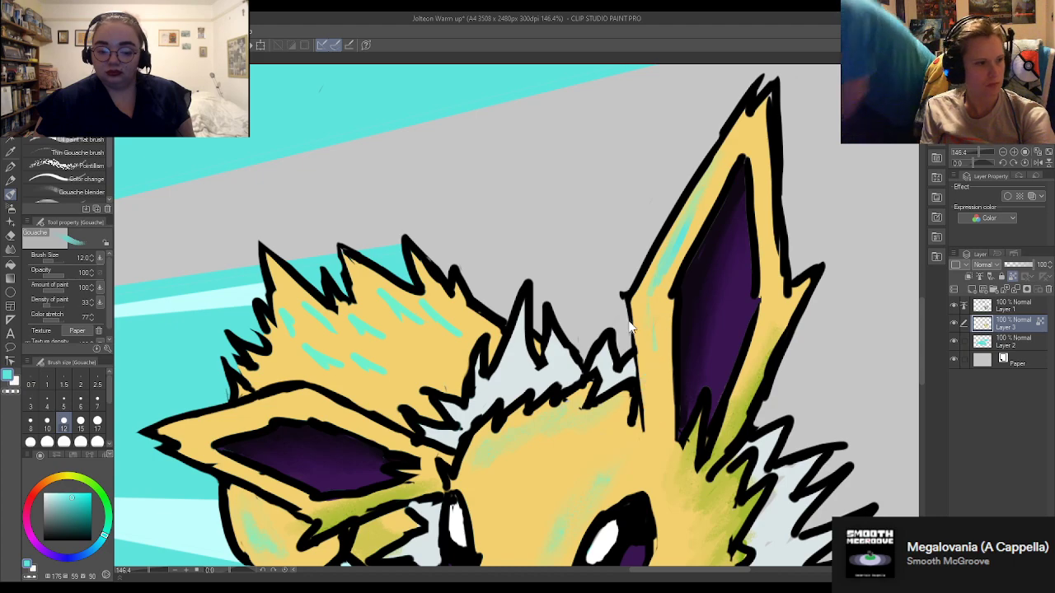
Reduce the Gouache brush's amount of paint and try extending the cyan highlight down the upright ear with sampled ear colours
left_click(55, 289)
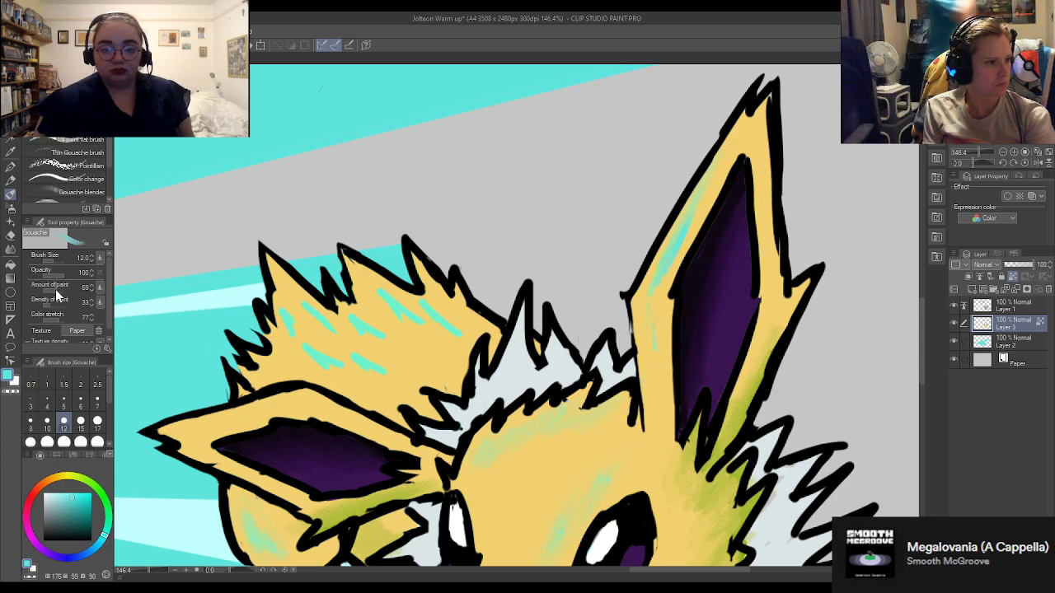
left_click(655, 352, "alt")
left_click(662, 404, "alt")
left_click(658, 391, "alt")
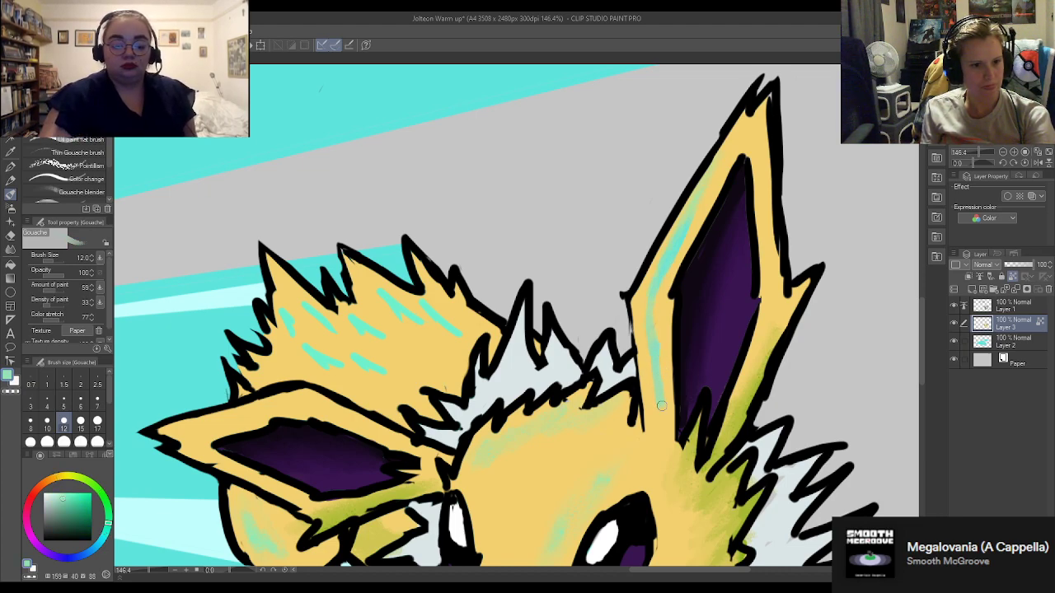
Soften the cyan highlights on the upright ear and the spiky back fur with the Gouache blender at size 17
left_click(82, 192)
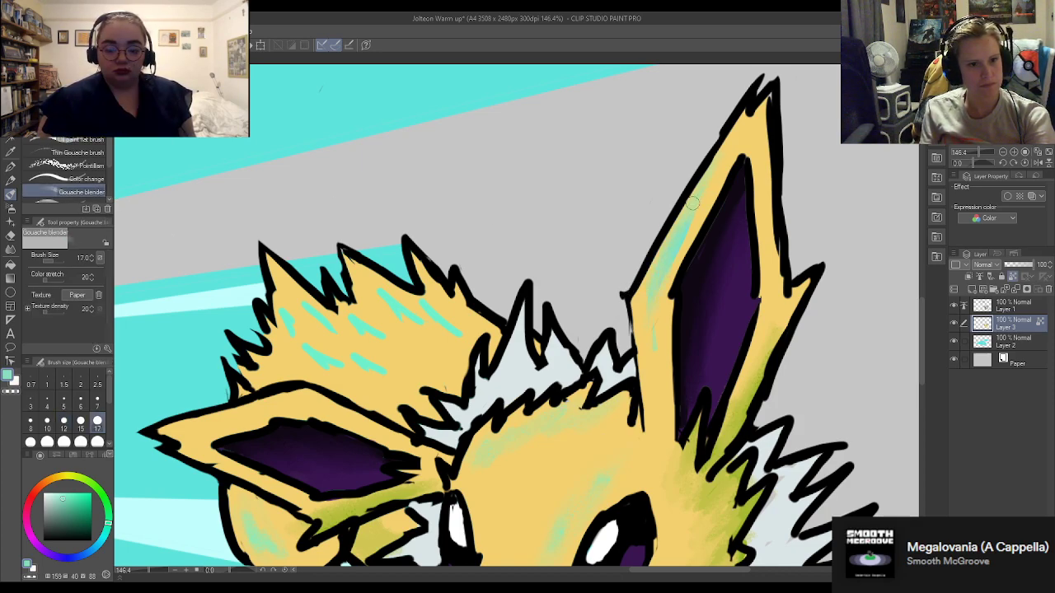
mouse_move(287, 338)
left_mouse_down()
mouse_move(328, 379)
mouse_move(331, 360)
mouse_move(307, 336)
mouse_move(305, 312)
mouse_move(385, 365)
mouse_move(379, 381)
mouse_move(362, 375)
mouse_move(381, 353)
mouse_move(348, 302)
mouse_move(370, 328)
mouse_move(380, 285)
mouse_move(403, 297)
mouse_move(411, 359)
mouse_move(431, 333)
mouse_move(421, 307)
left_mouse_up()
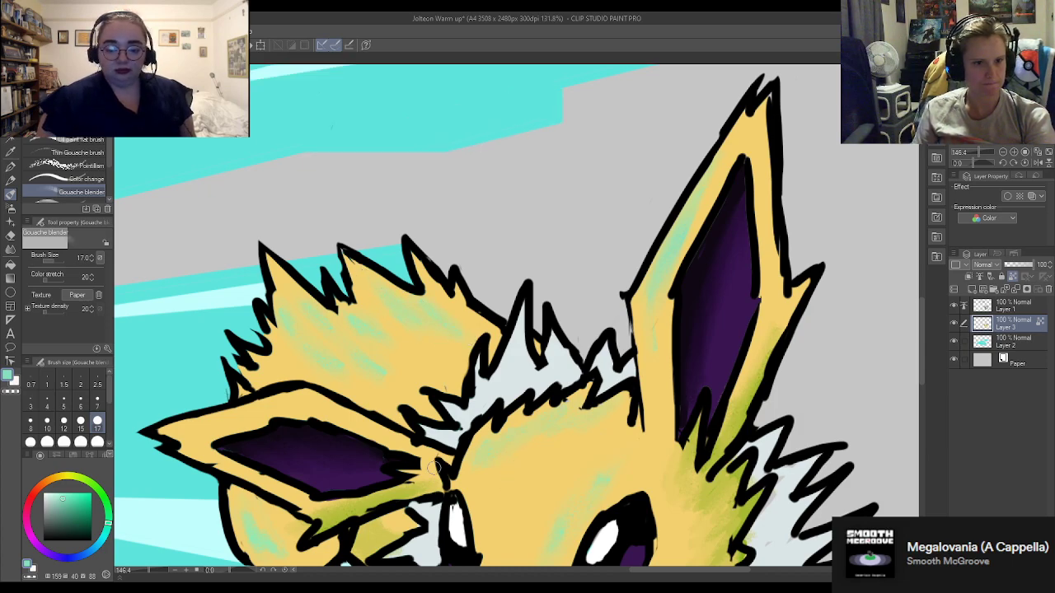
Add near-white accents over the cyan highlights on the forehead, muzzle and back fur with Dry Gouache at size 17, and sample the paw's yellow-green
scroll(514, 232, "down", 4)
scroll(514, 233, "up", 3)
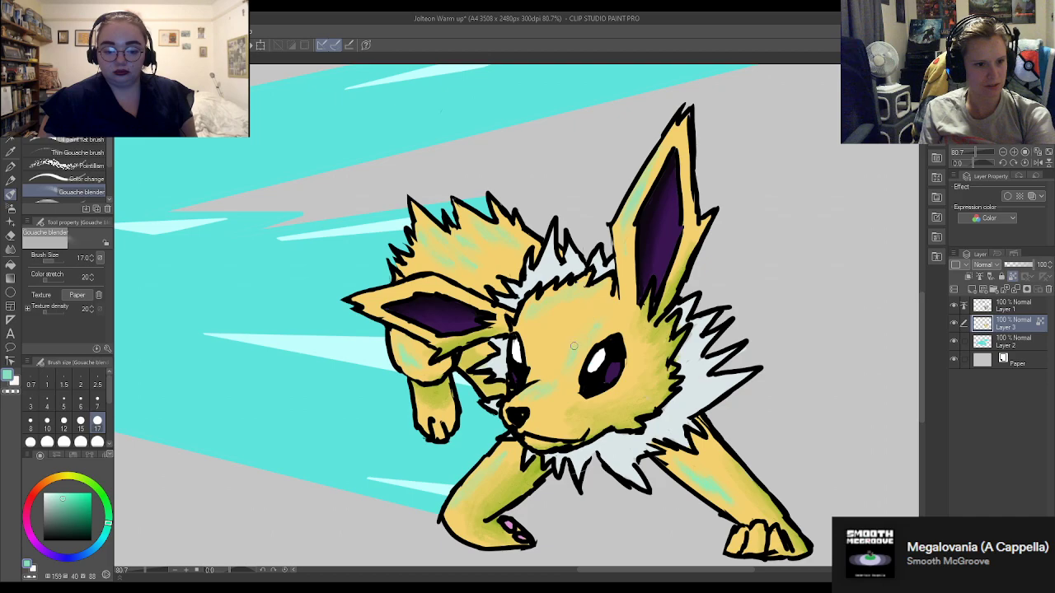
left_click_drag(64, 497, 46, 495)
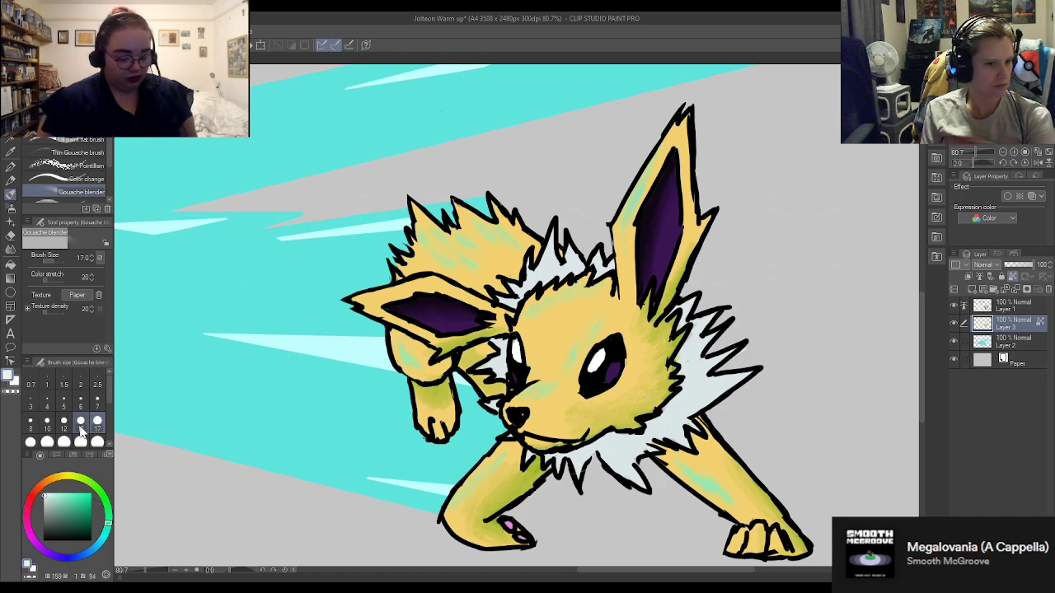
left_click(85, 402)
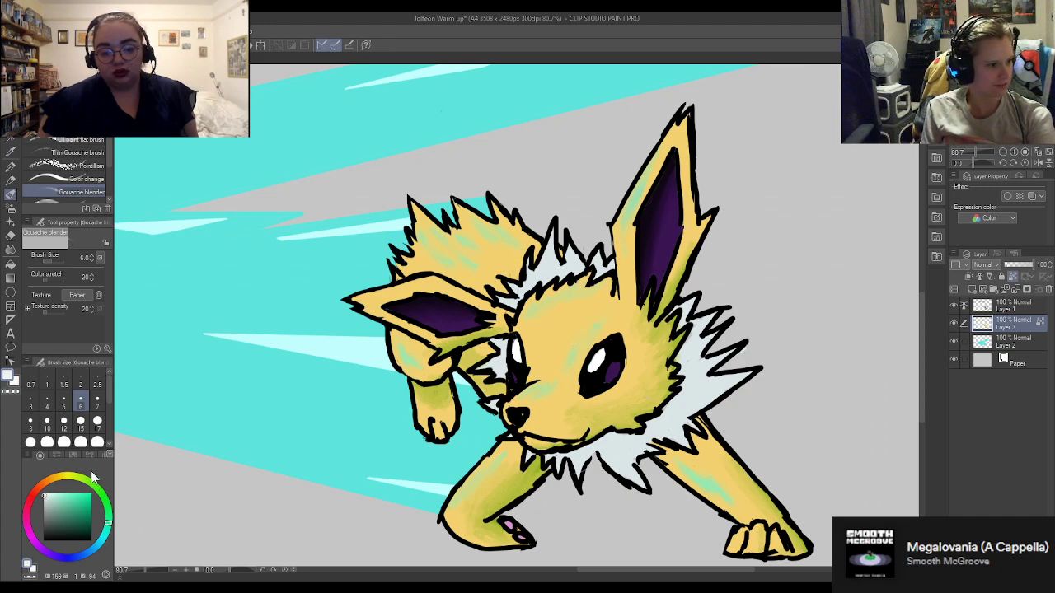
left_click(70, 113)
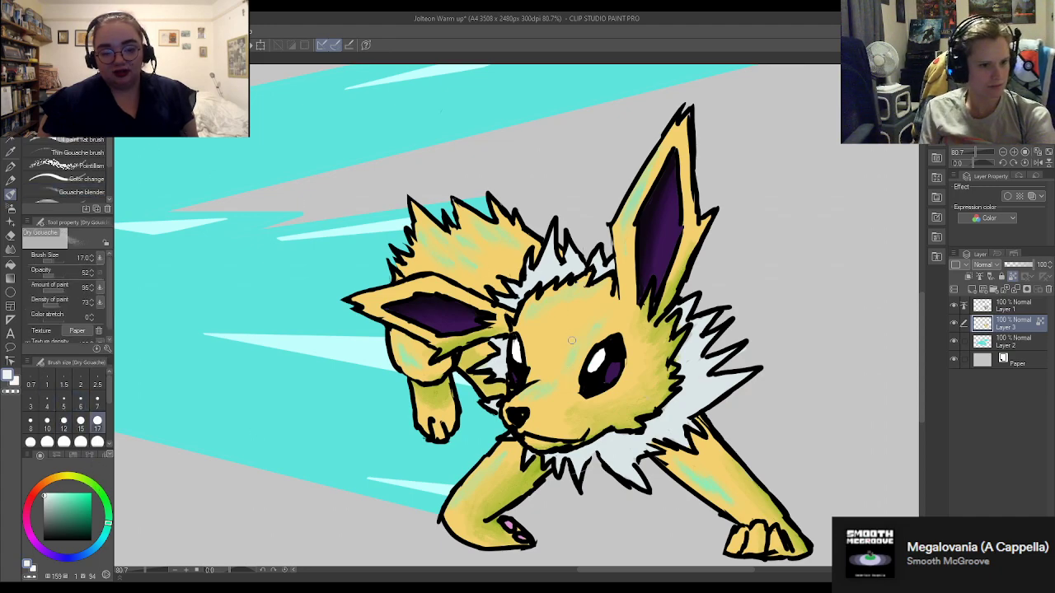
left_click_drag(599, 323, 570, 360)
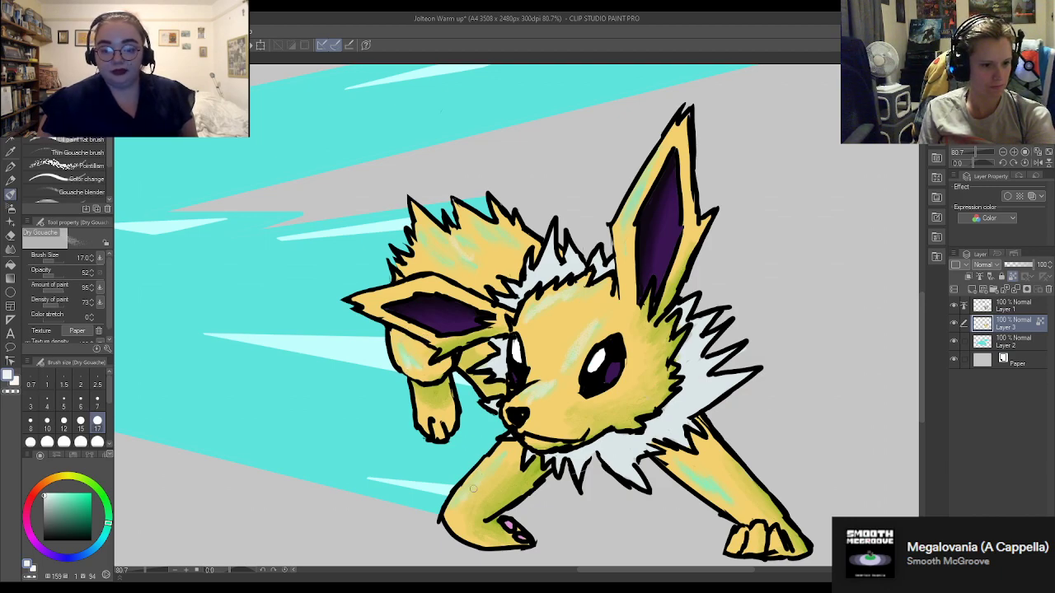
left_click(738, 508, "alt")
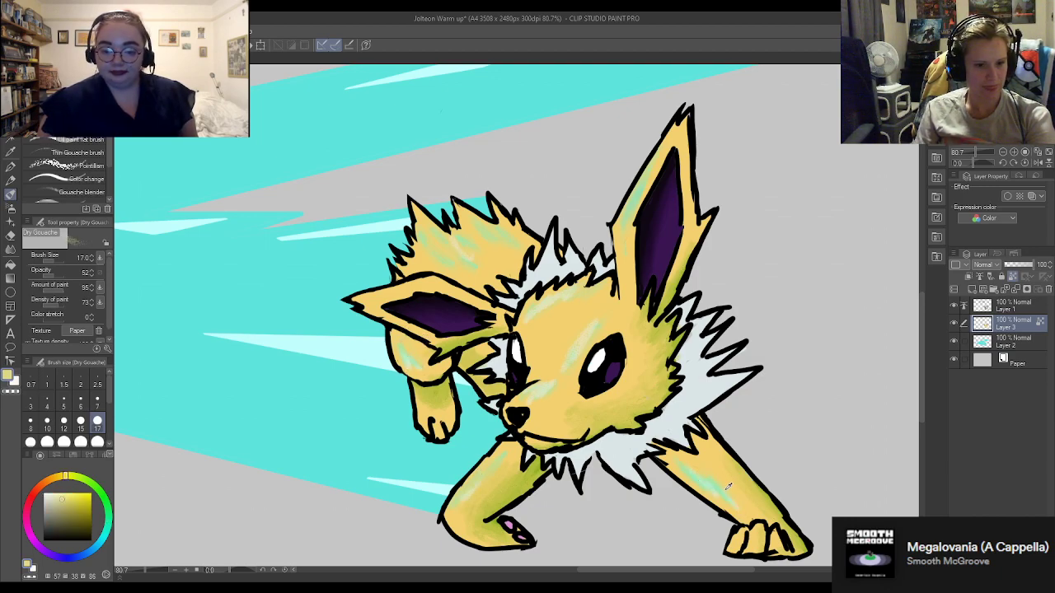
scroll(655, 330, "down", 6)
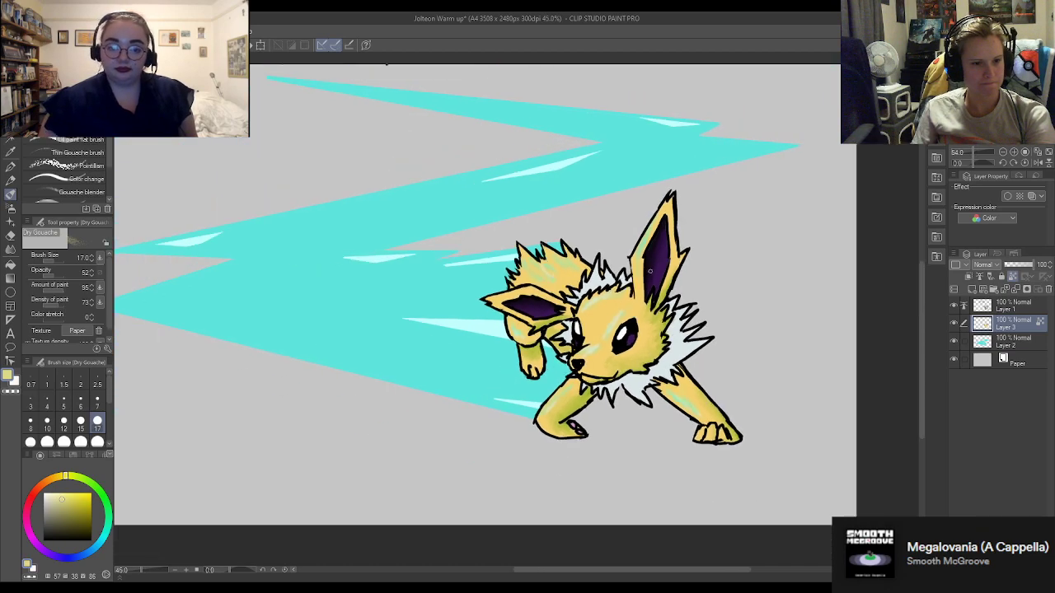
scroll(649, 212, "up", 3)
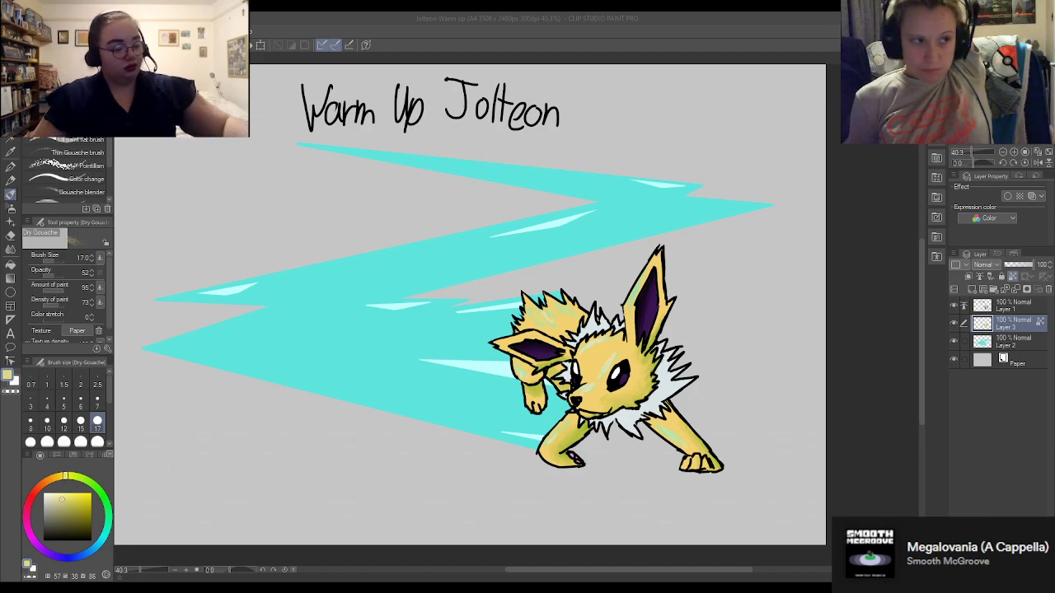
Switch to the Mara And Tala's Talk illustration and hide the layer with the "Stream Time!" lettering
left_click(183, 58)
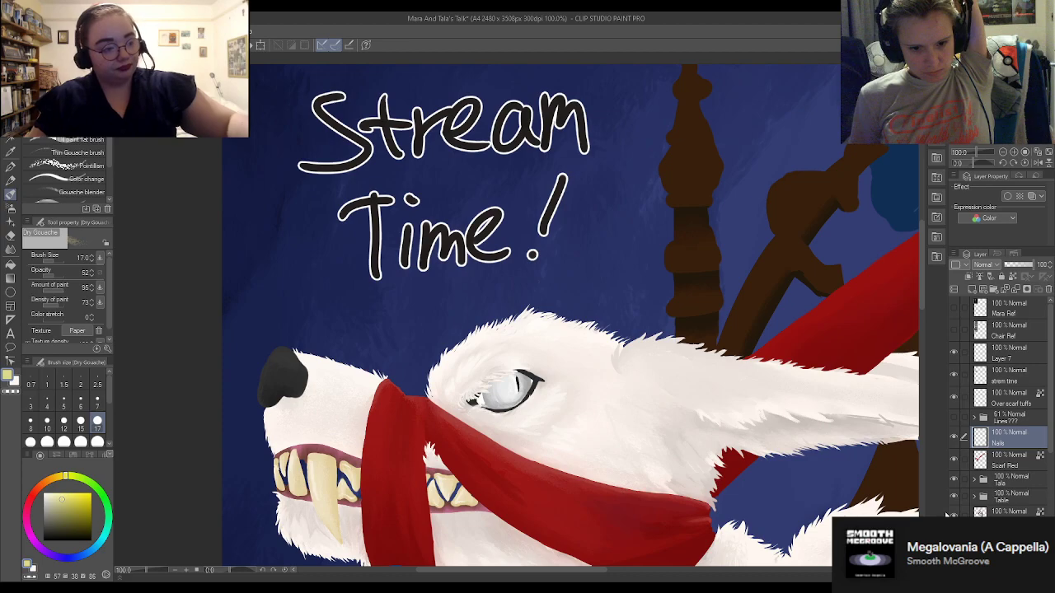
left_click(953, 375)
scroll(327, 276, "down", 2)
scroll(327, 275, "down", 4)
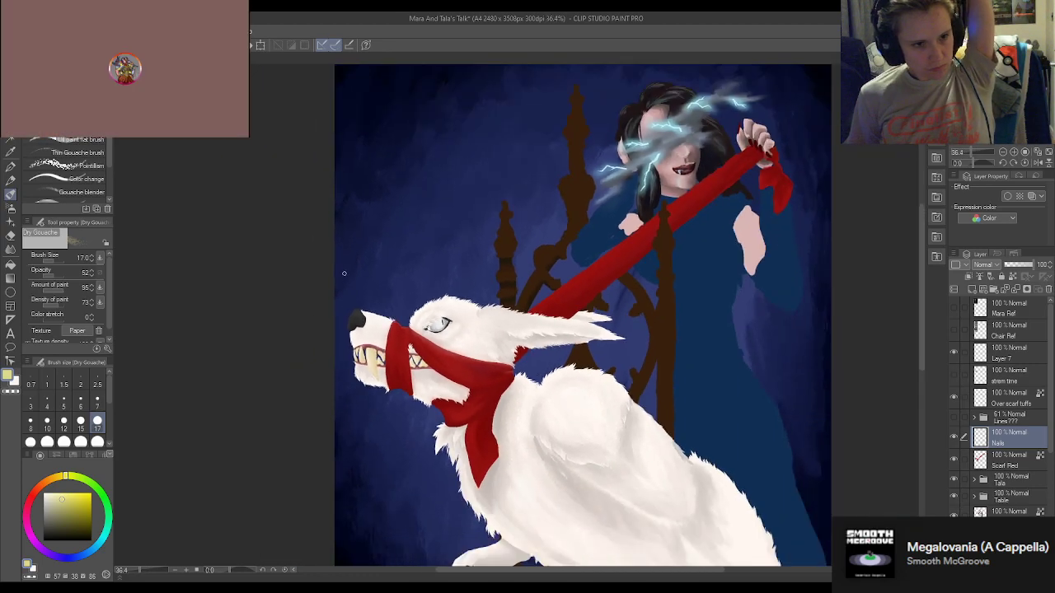
scroll(667, 513, "up", 3)
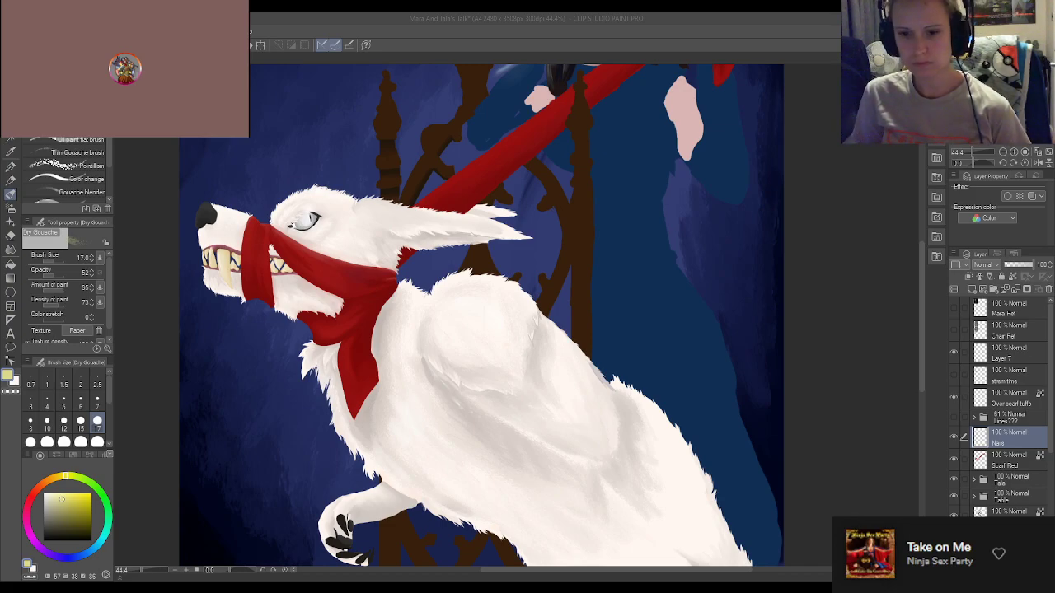
scroll(463, 284, "down", 2)
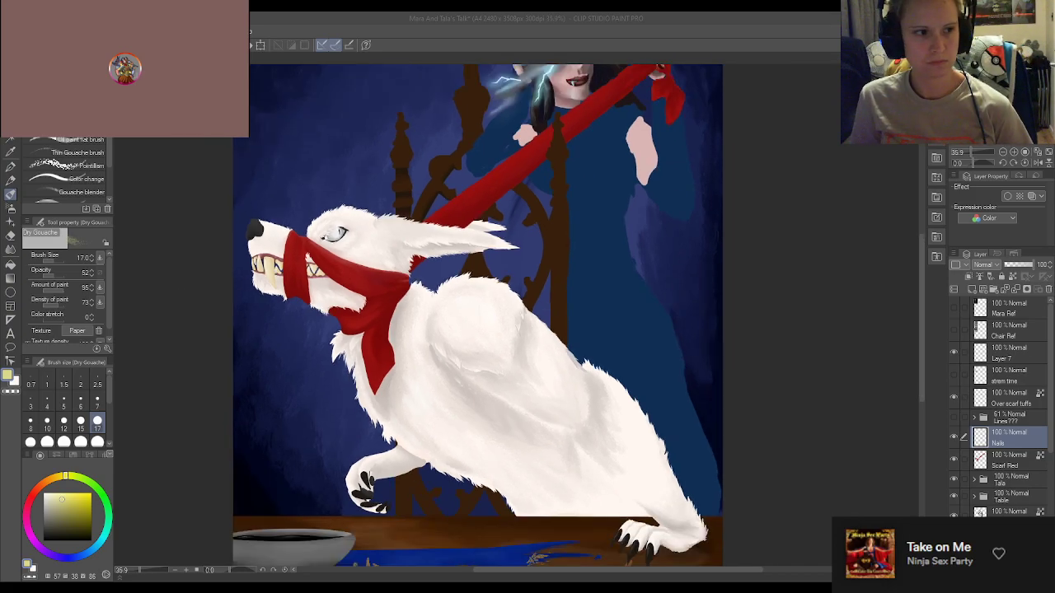
scroll(508, 313, "up", 2)
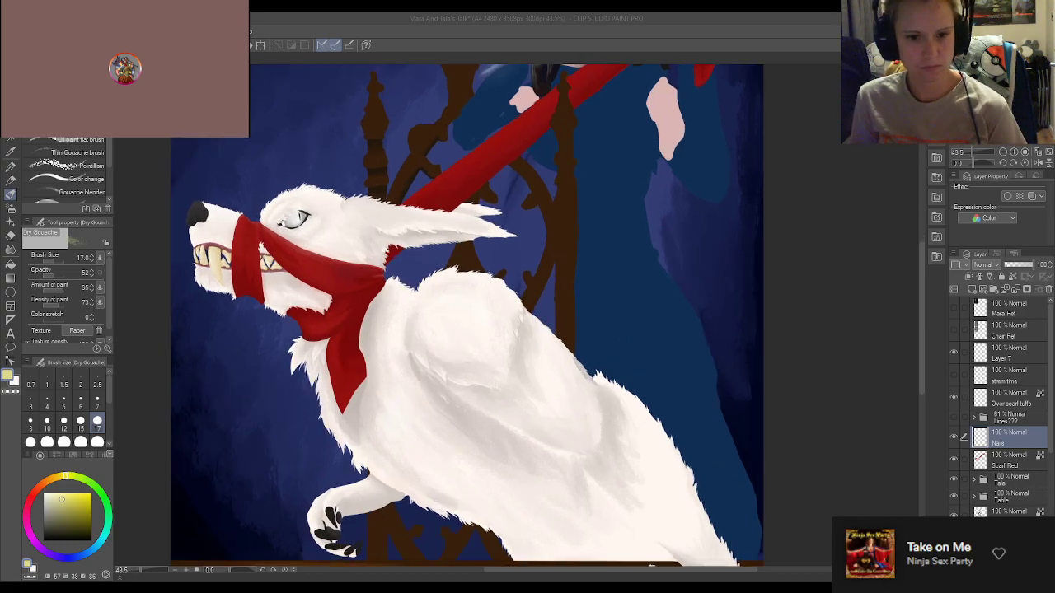
Select the layer directly below Skin in the Mara folder and sample the dark blue of the woman's dress
scroll(1001, 404, "down", 1)
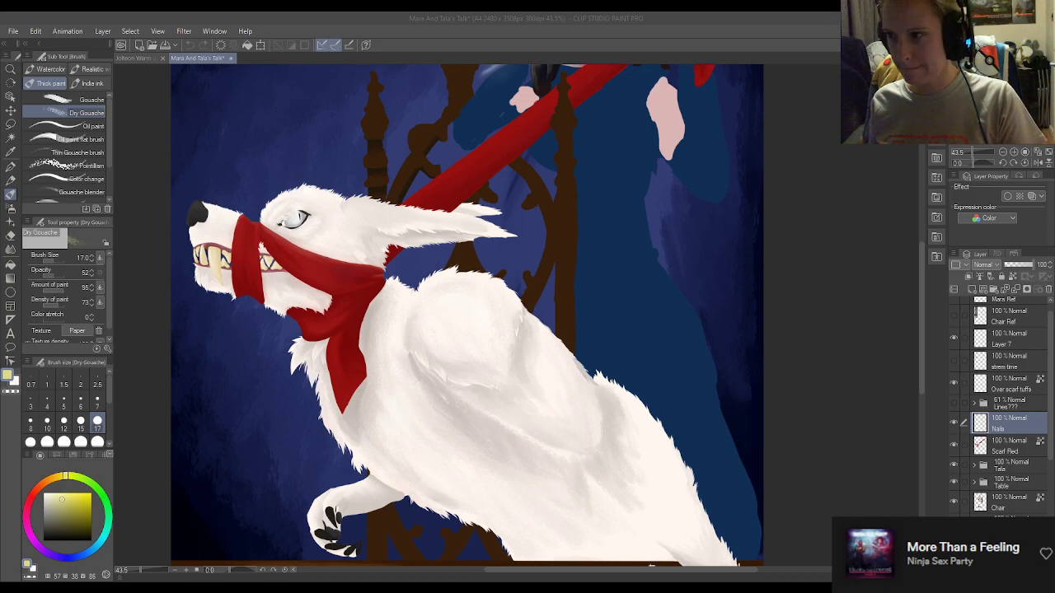
left_click(942, 473)
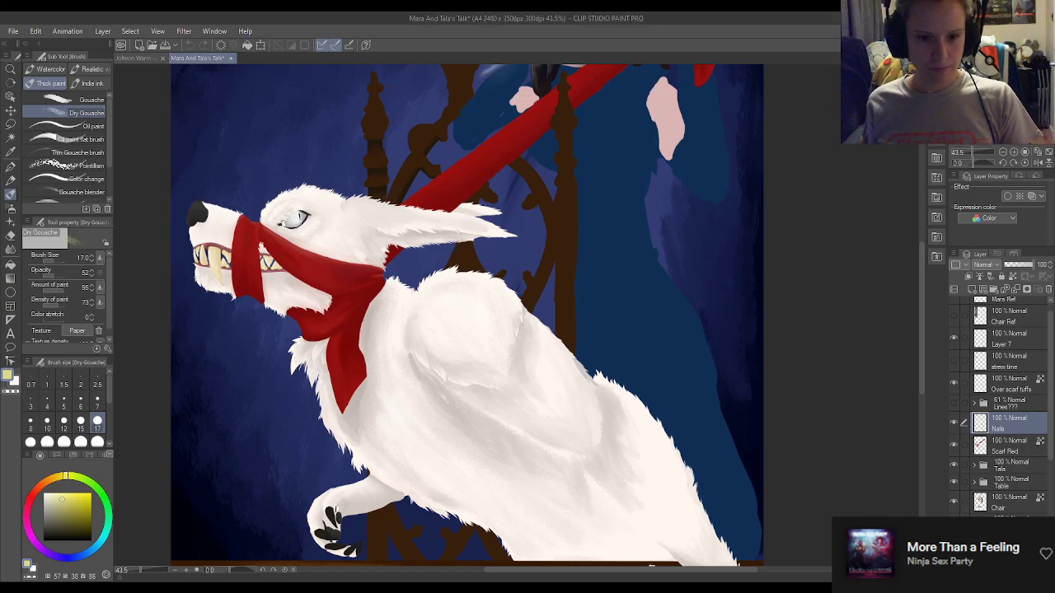
scroll(1025, 513, "down", 6)
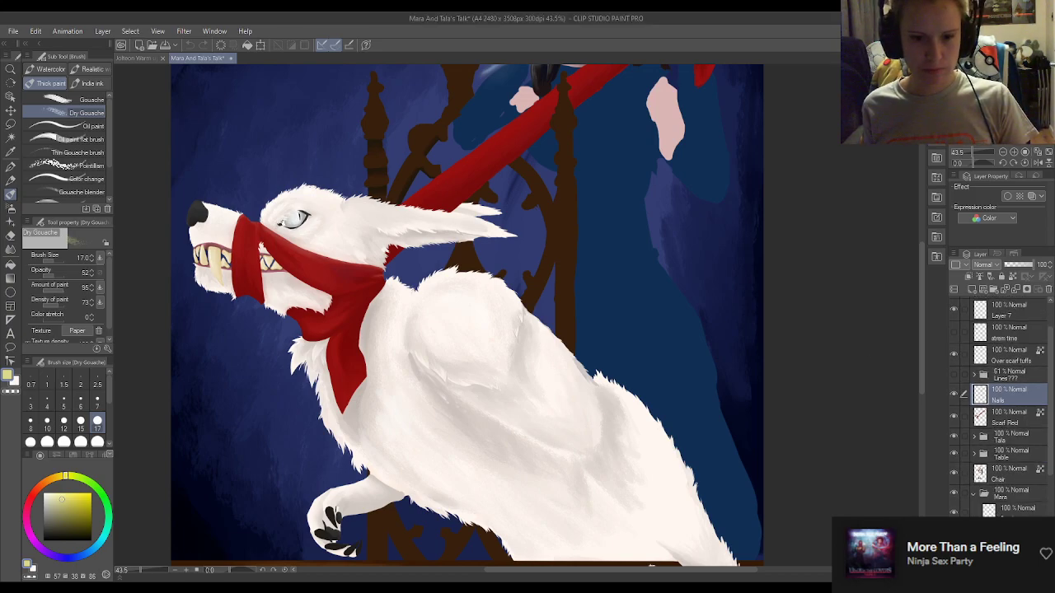
scroll(1025, 512, "down", 1)
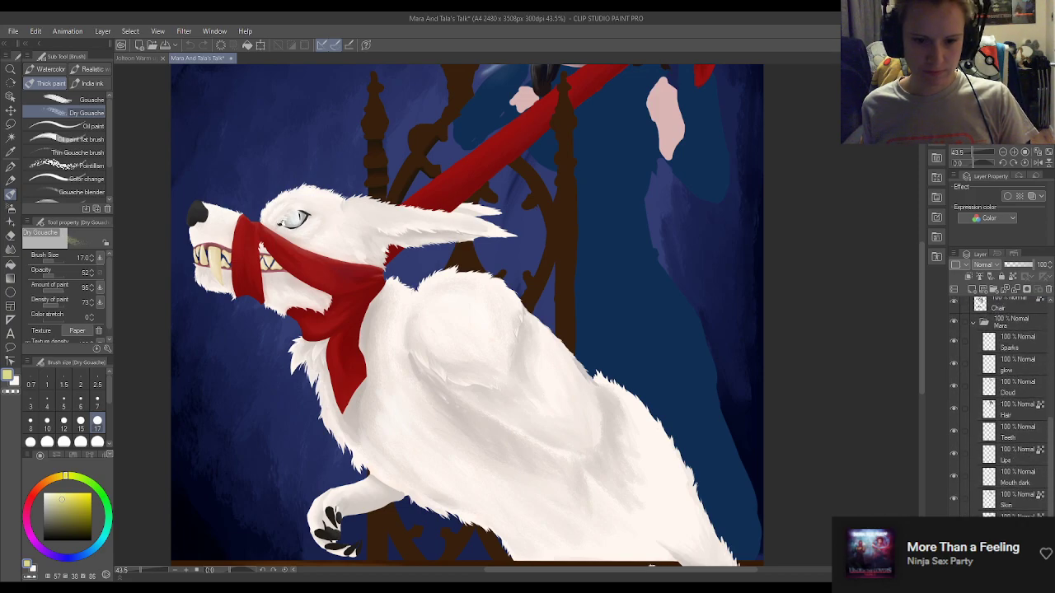
scroll(692, 307, "up", 2)
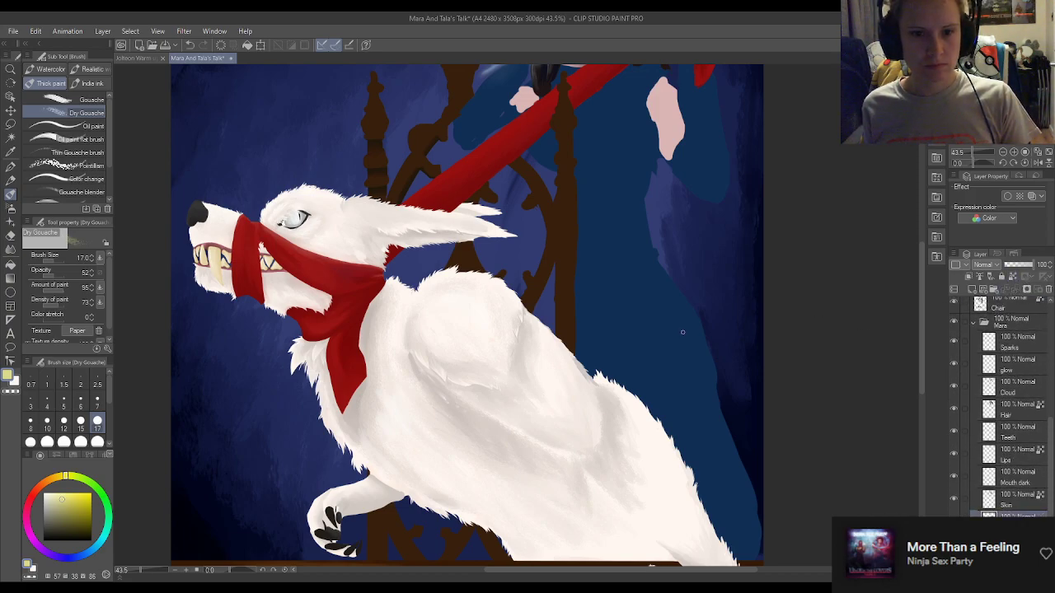
left_click(688, 307, "alt")
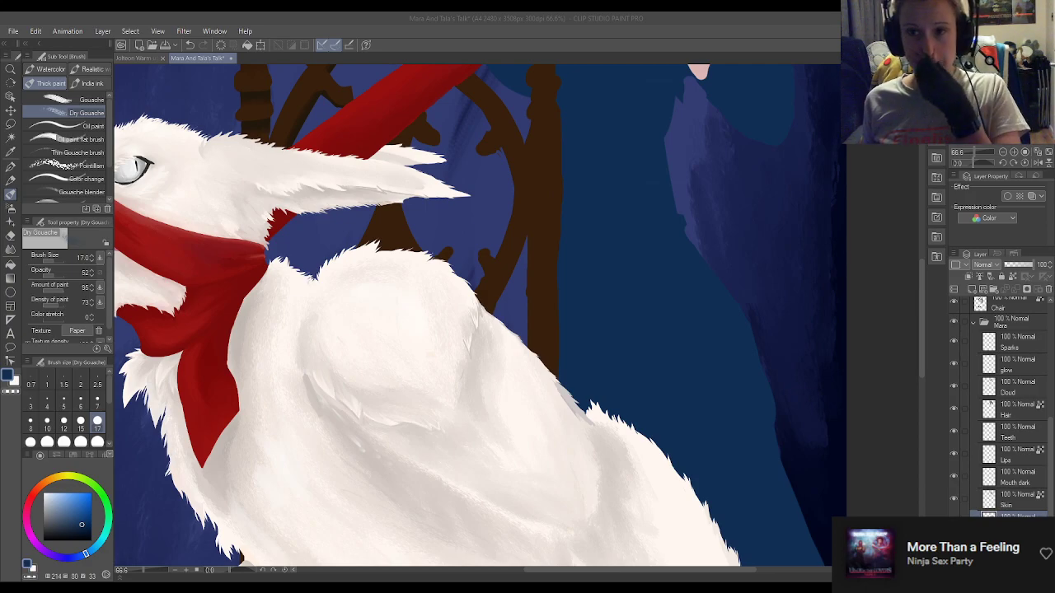
Hide the Chair layer so the dress can be painted without the chair in front
scroll(513, 336, "down", 4)
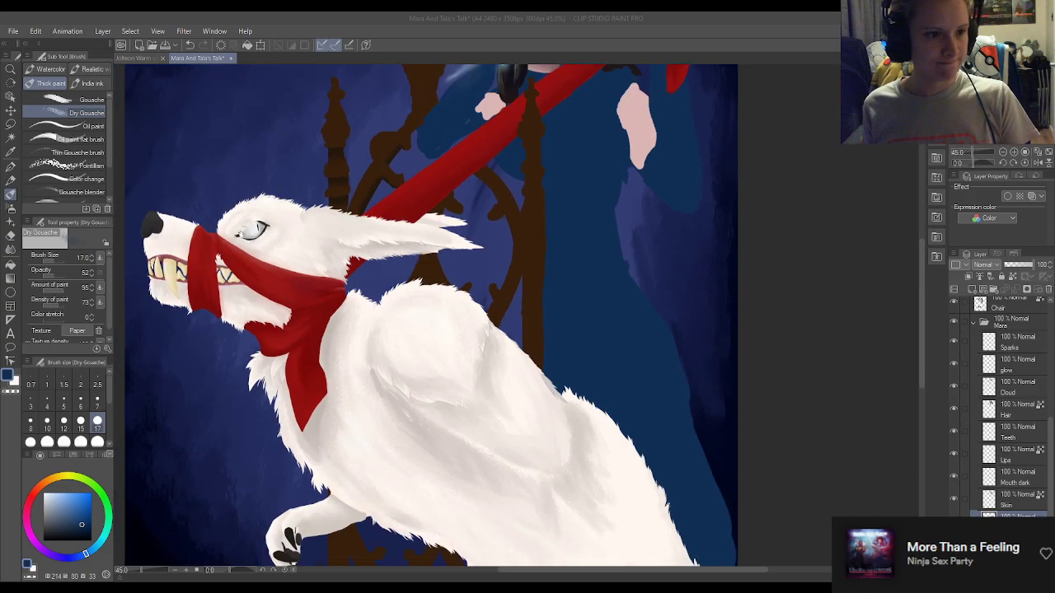
scroll(568, 239, "up", 6)
scroll(529, 298, "down", 3)
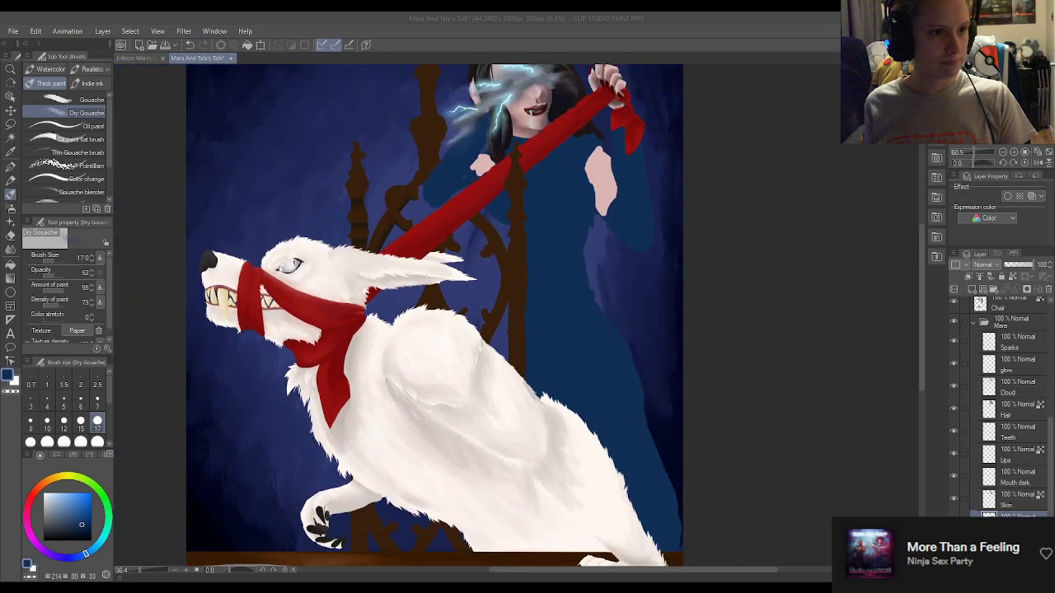
scroll(605, 223, "up", 1)
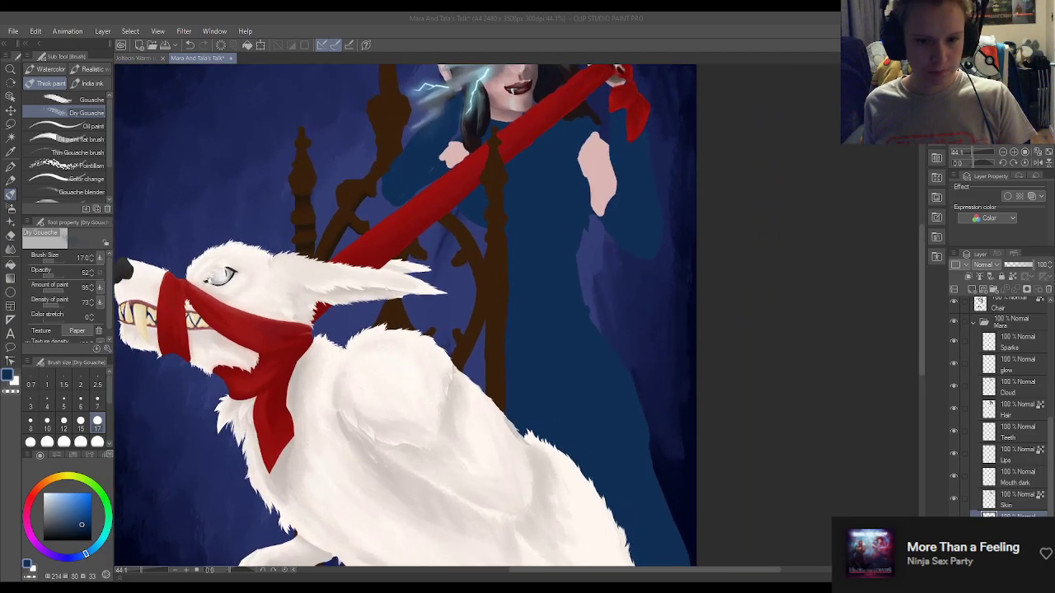
scroll(1005, 404, "up", 2)
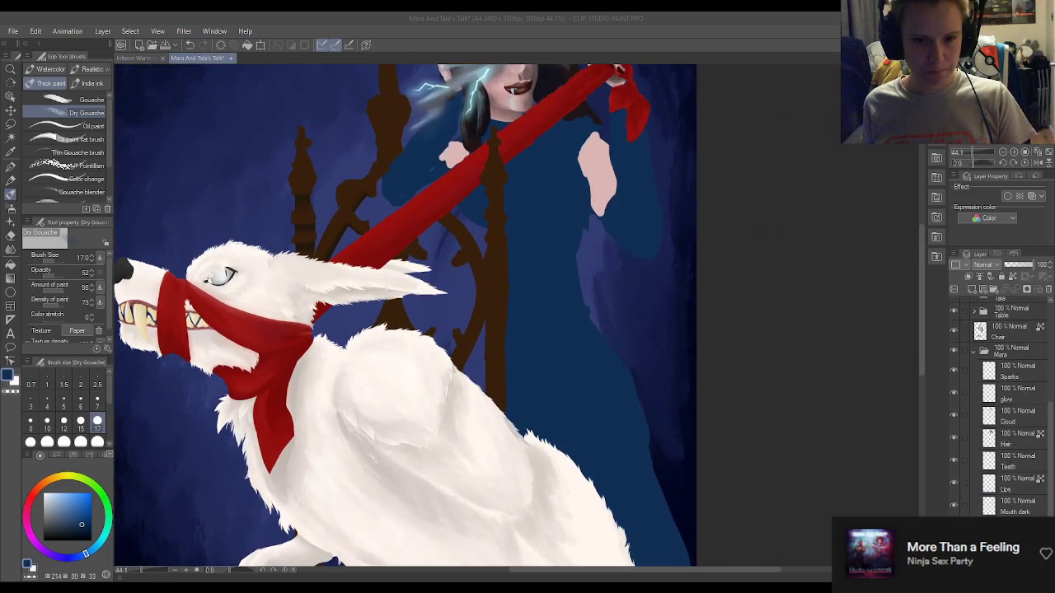
left_click(953, 330)
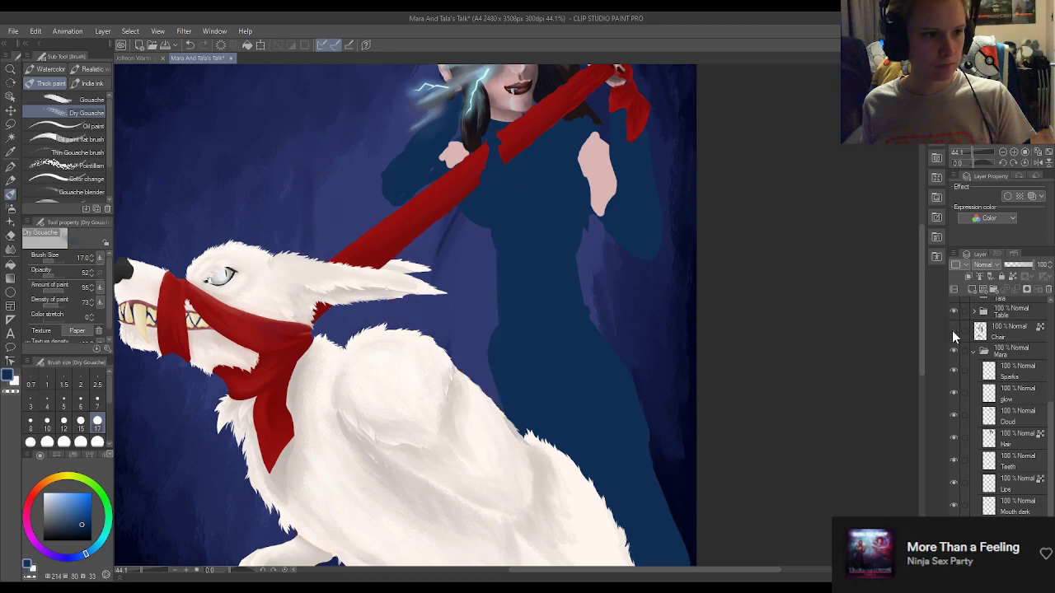
Switch to the Real G-Pen with a brush size of 17 for painting the dress outline
left_click(10, 179)
left_click(11, 166)
left_click(86, 133)
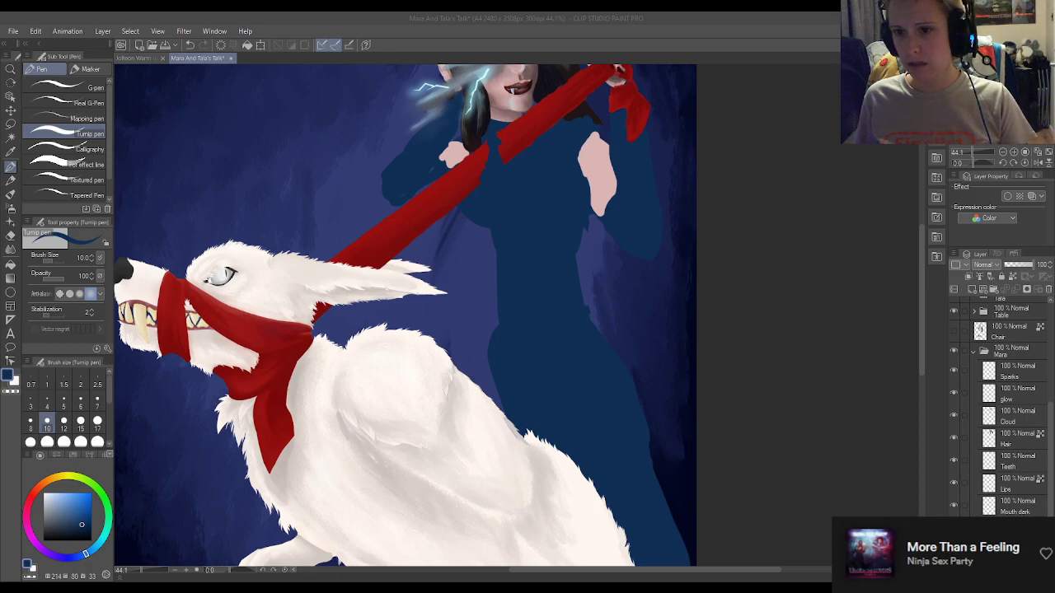
scroll(562, 269, "up", 1)
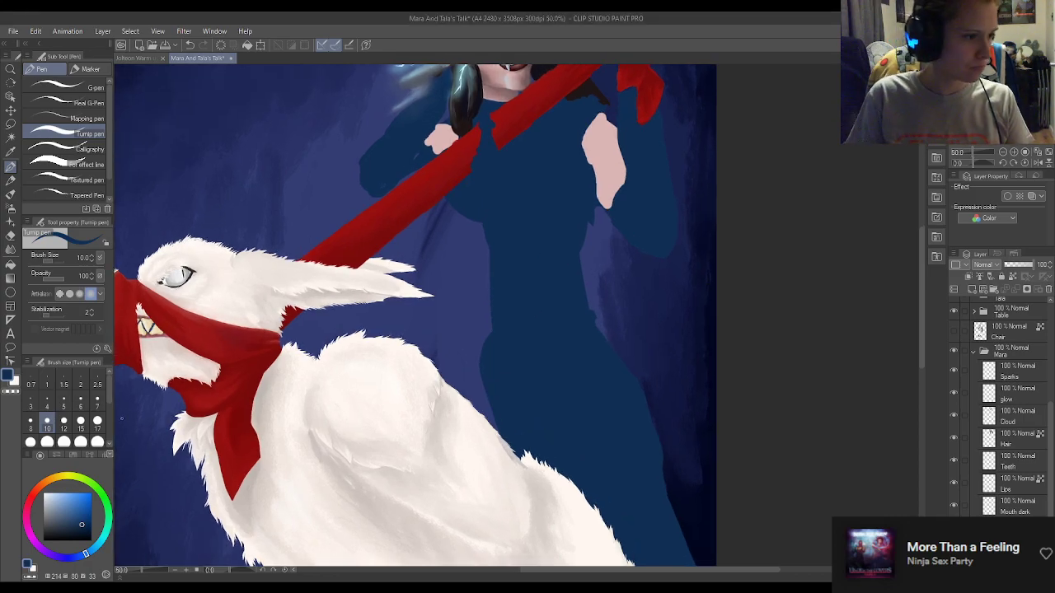
left_click(97, 423)
left_click(79, 103)
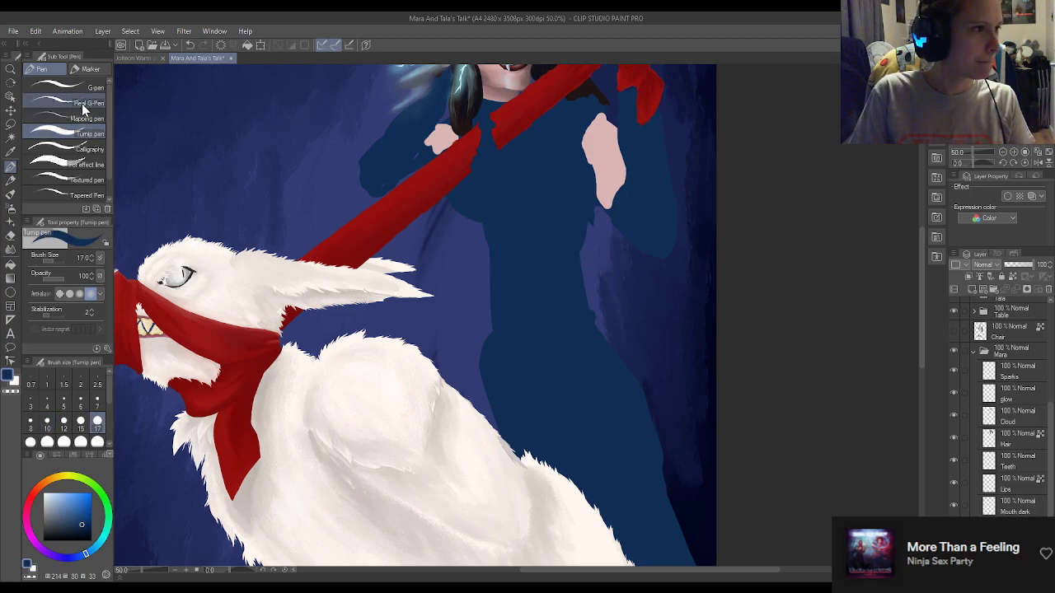
mouse_move(597, 204)
left_mouse_down()
mouse_move(585, 271)
mouse_move(607, 333)
left_mouse_up()
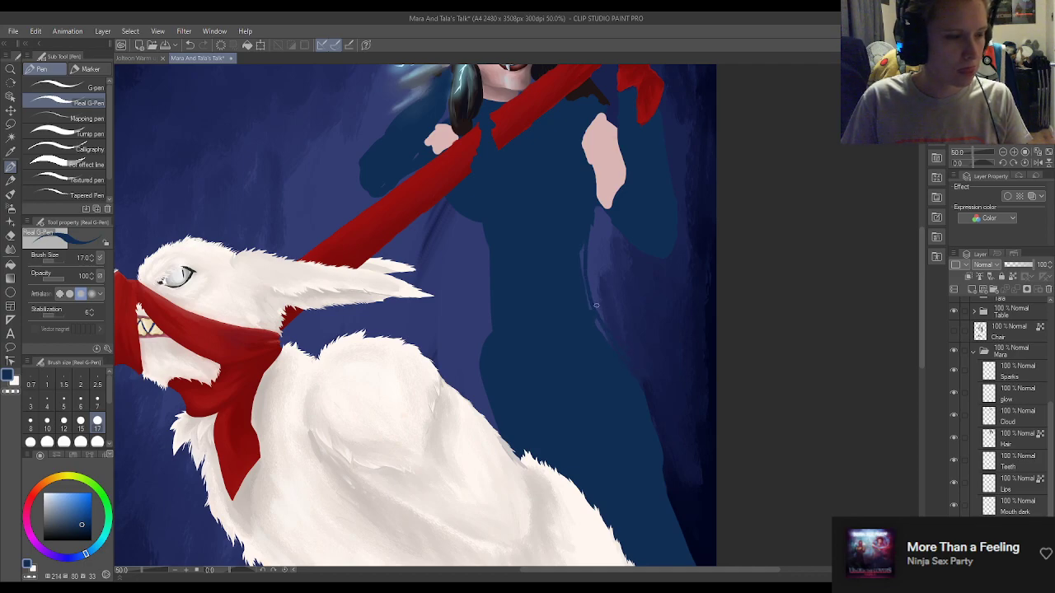
key("ctrl+z")
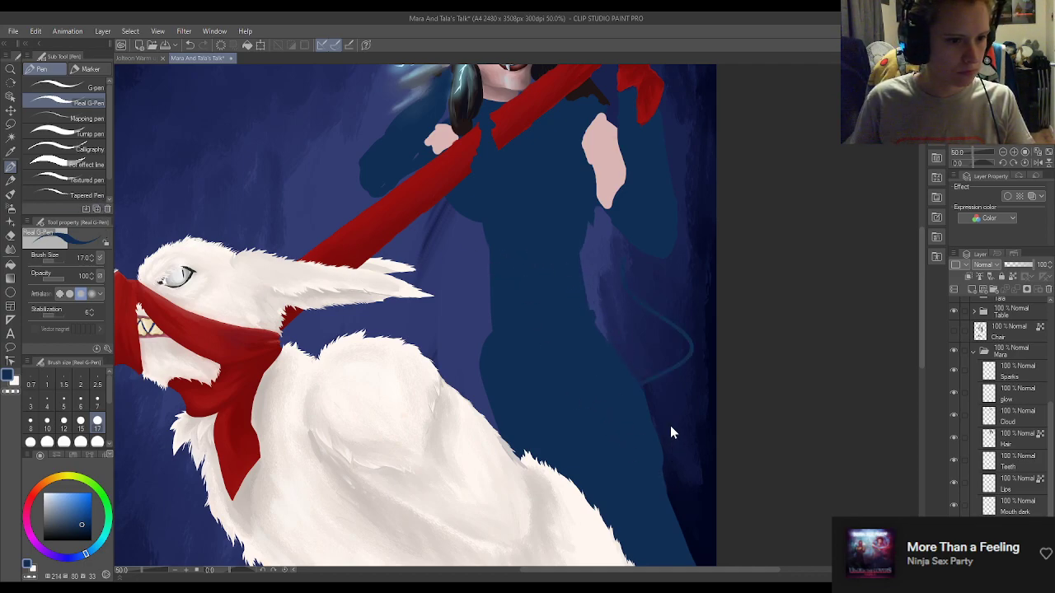
mouse_move(618, 260)
left_mouse_down()
mouse_move(695, 364)
mouse_move(690, 278)
mouse_move(678, 338)
left_mouse_up()
key("ctrl+z")
key("ctrl+z")
key("ctrl+z")
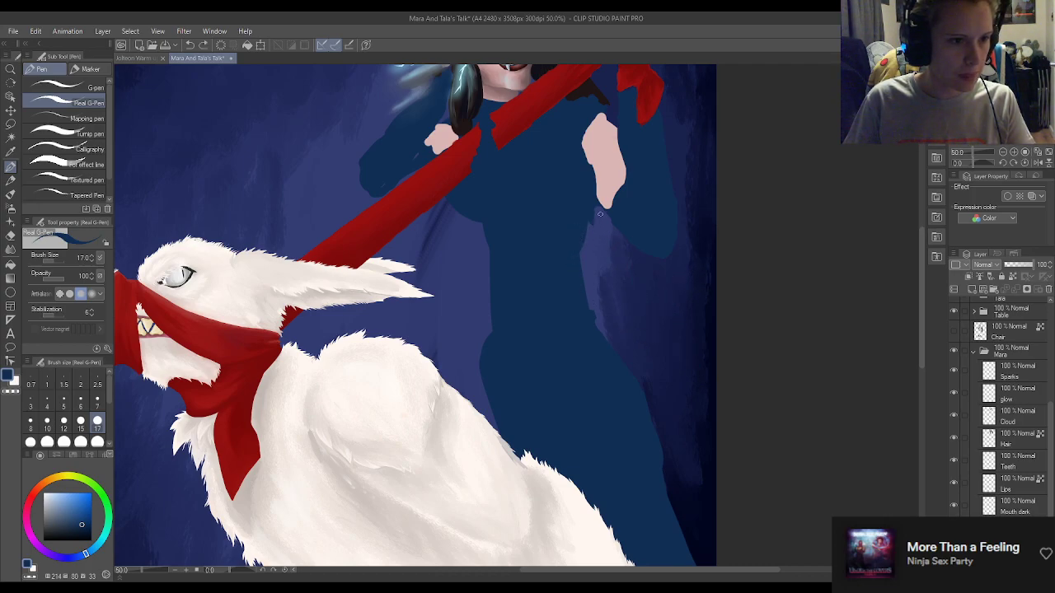
Smooth the right-hand contour of the woman's dress from under the arm over the waist and hip down to the thigh
mouse_move(590, 224)
left_mouse_down()
mouse_move(582, 267)
mouse_move(615, 399)
left_mouse_up()
left_click_drag(581, 260, 589, 309)
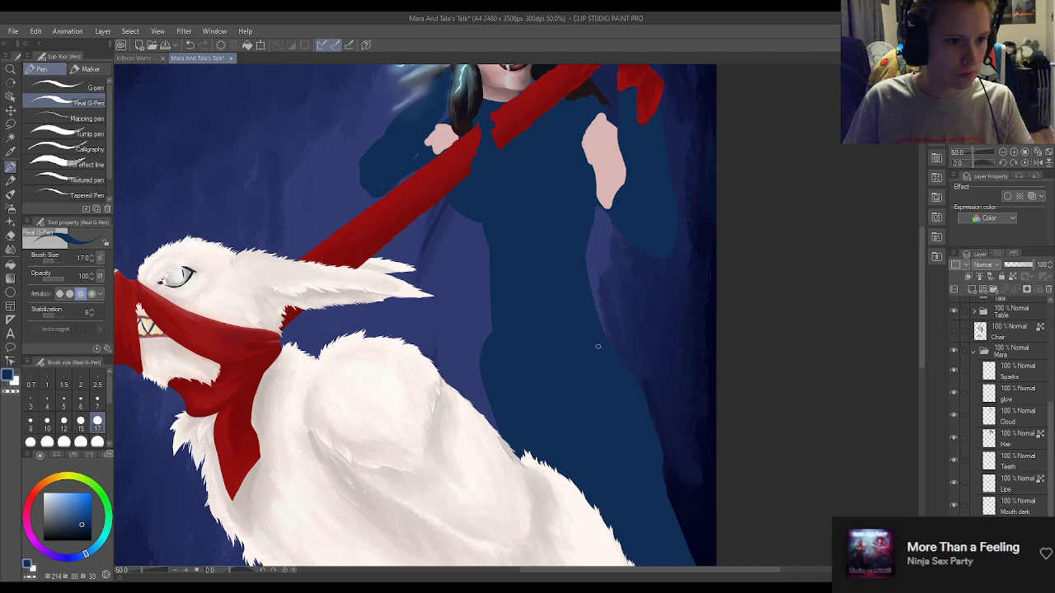
left_click_drag(632, 381, 668, 484)
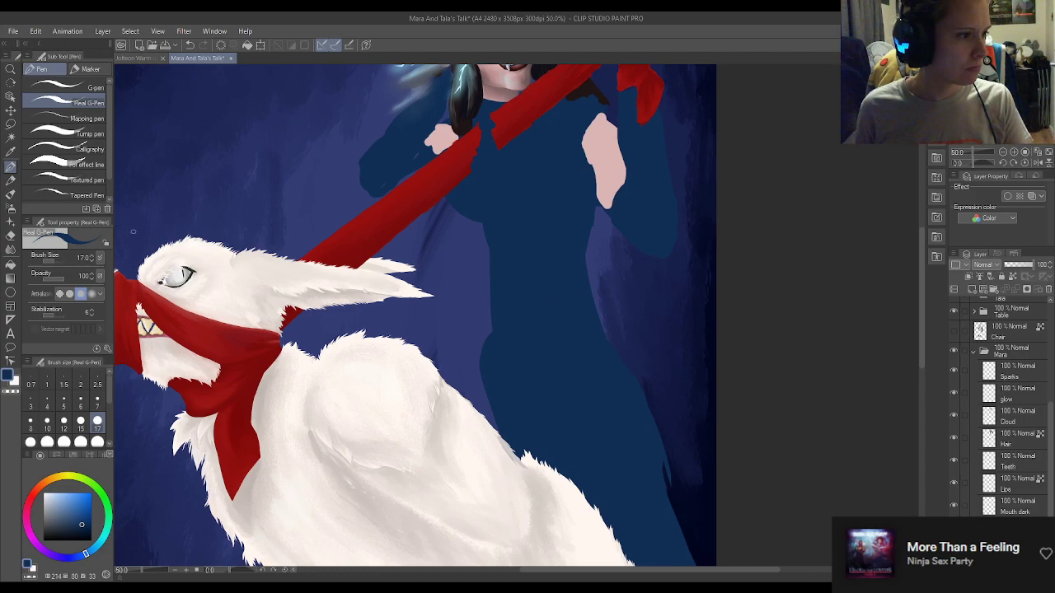
scroll(273, 279, "down", 3)
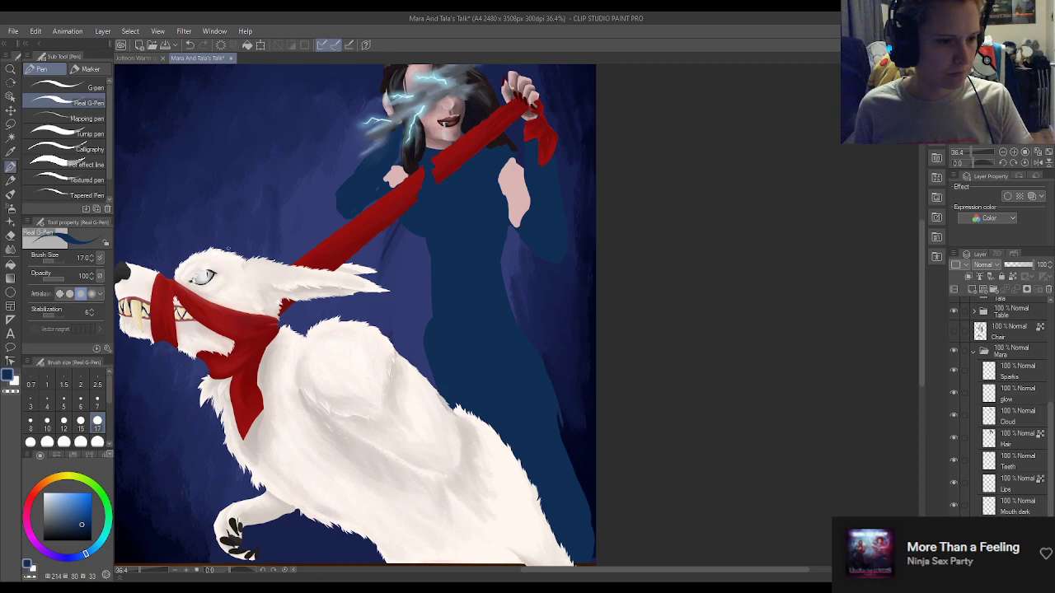
scroll(565, 306, "up", 5)
scroll(505, 201, "down", 12)
scroll(507, 300, "up", 10)
scroll(525, 281, "up", 2)
left_click_drag(578, 313, 605, 369)
key("ctrl+z")
left_click_drag(534, 221, 605, 383)
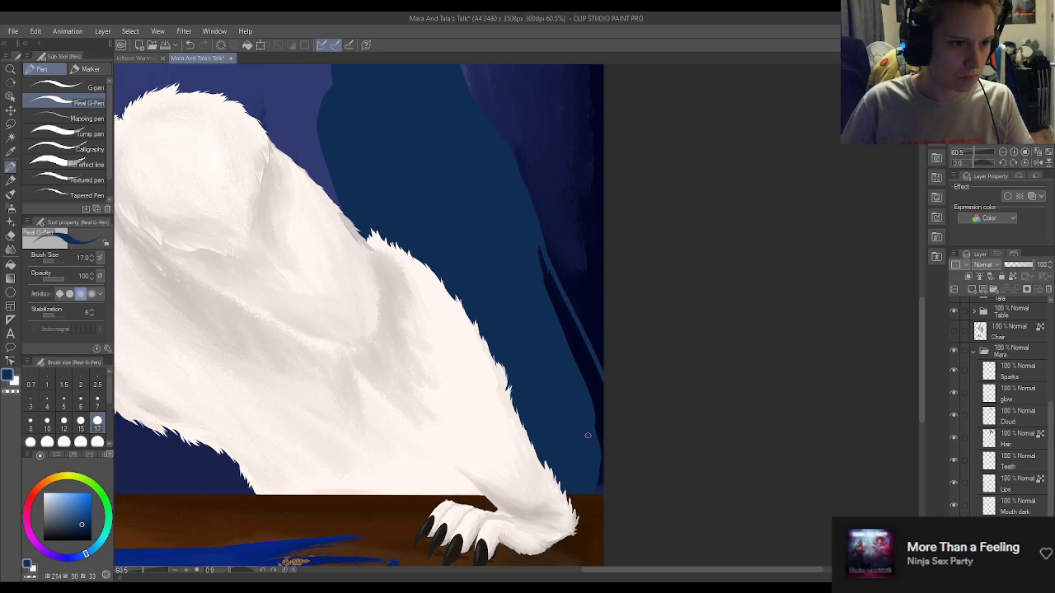
left_click_drag(588, 473, 604, 497)
left_click_drag(592, 449, 620, 484)
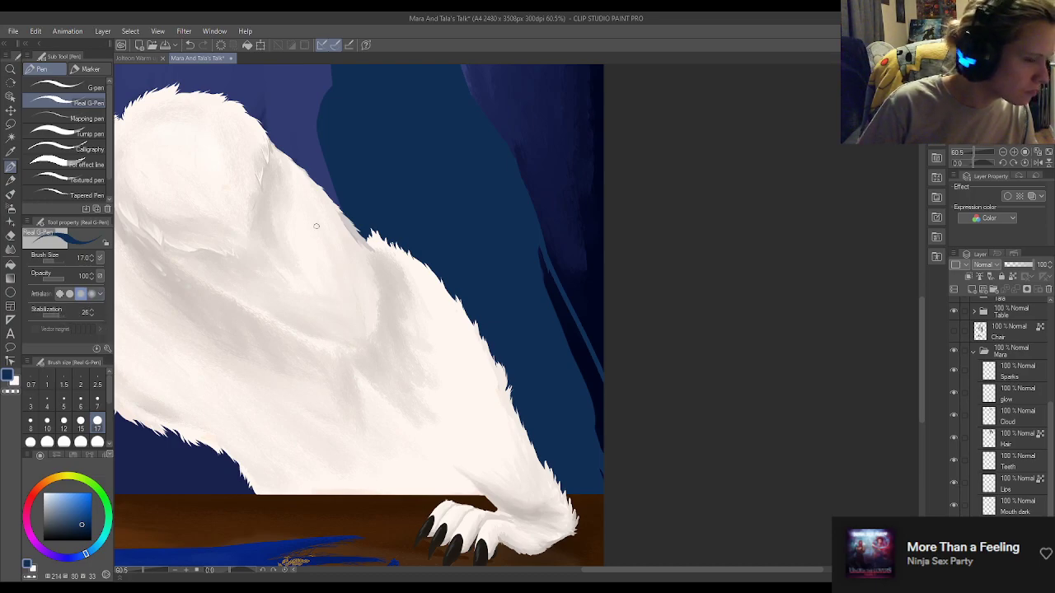
left_click_drag(545, 105, 568, 333)
key("ctrl+z")
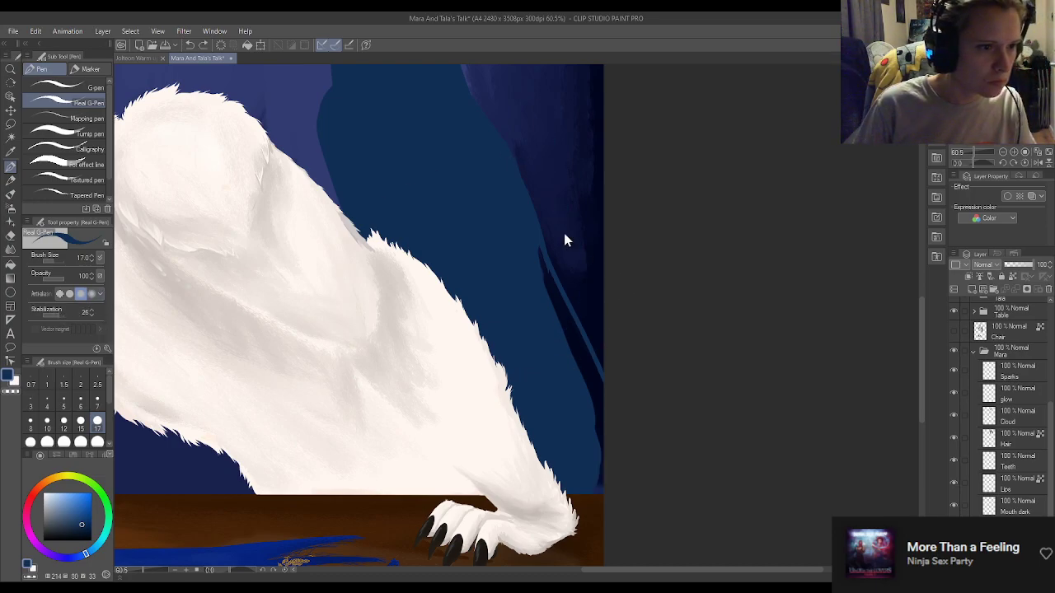
key("ctrl+z")
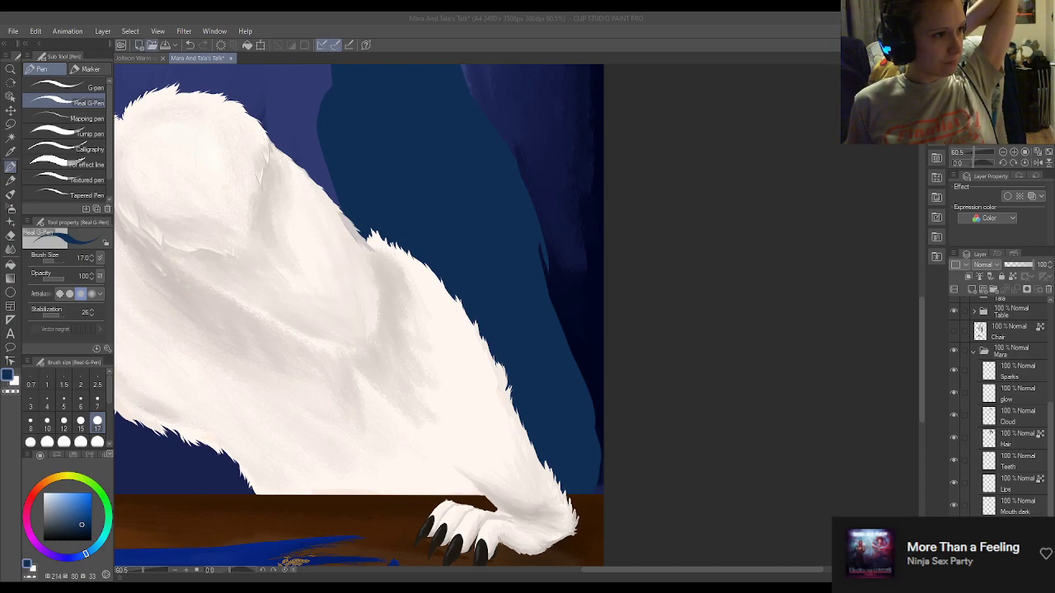
Save the illustration
left_click(159, 43)
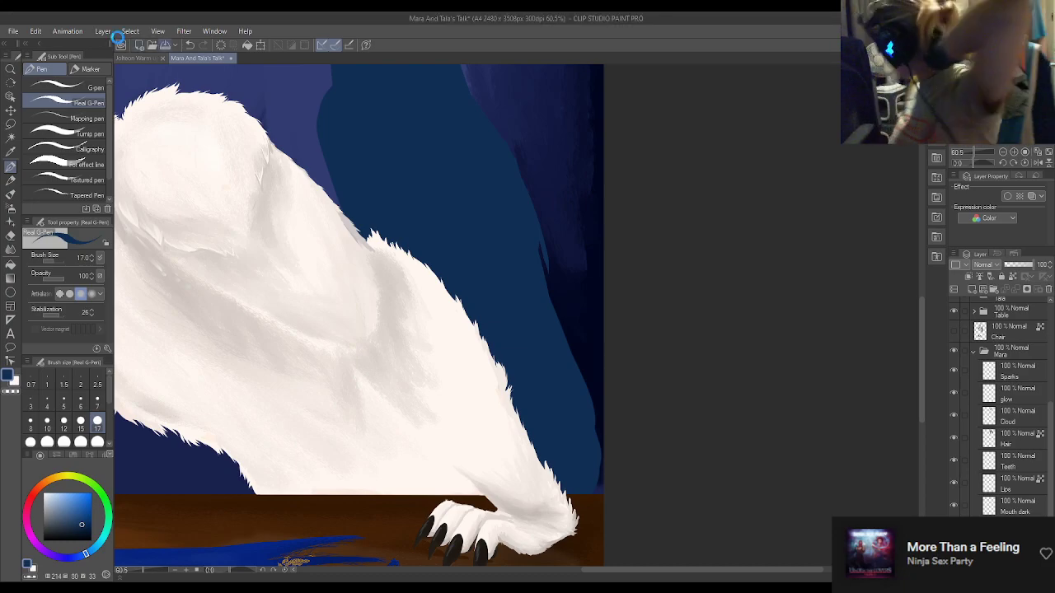
key("ctrl+s")
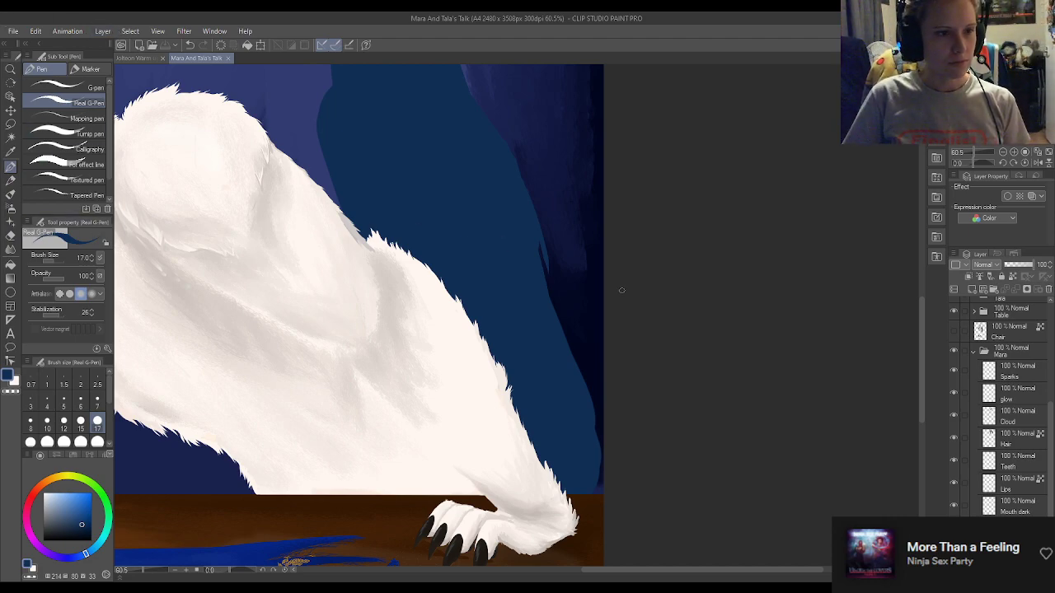
Switch to the G-pen while trying out a wider outer edge for the lower skirt, and undo the trial strokes
mouse_move(514, 152)
left_mouse_down()
mouse_move(546, 205)
mouse_move(570, 308)
left_mouse_up()
key("ctrl+z")
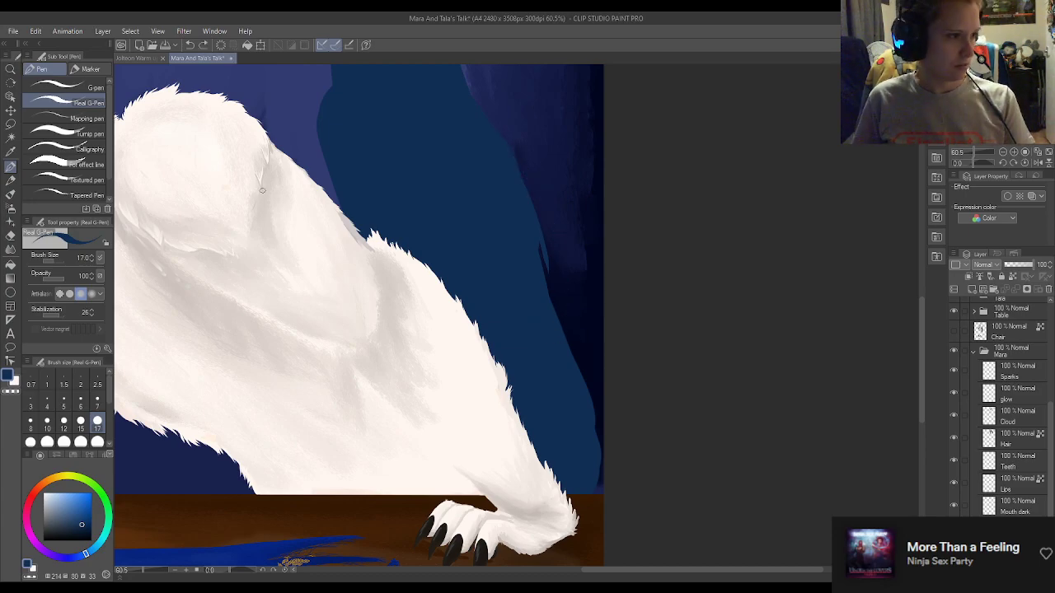
scroll(346, 280, "up", 3)
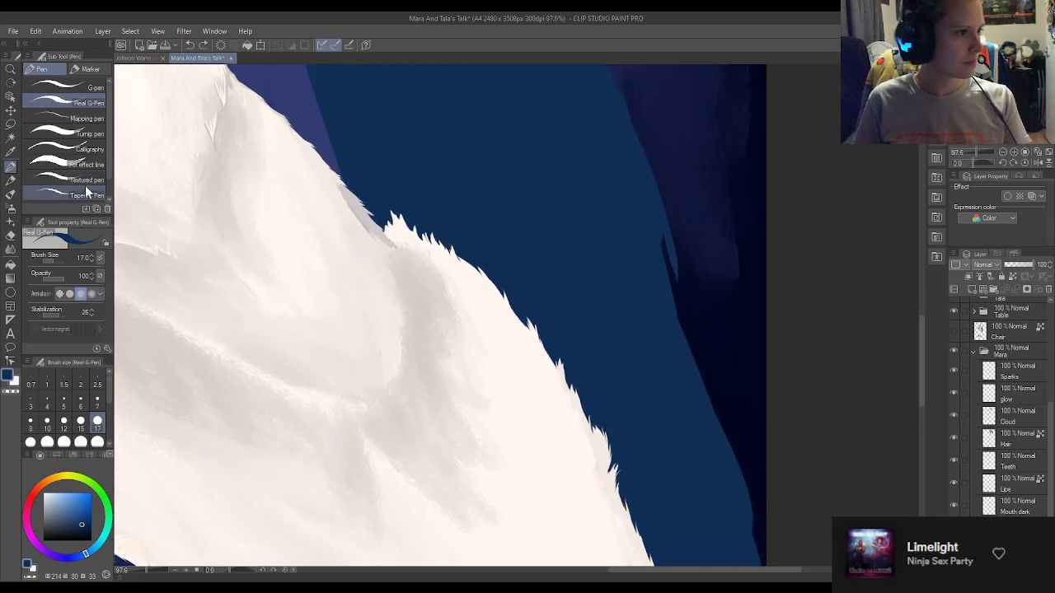
left_click(93, 87)
scroll(620, 221, "down", 1)
left_click_drag(682, 365, 709, 316)
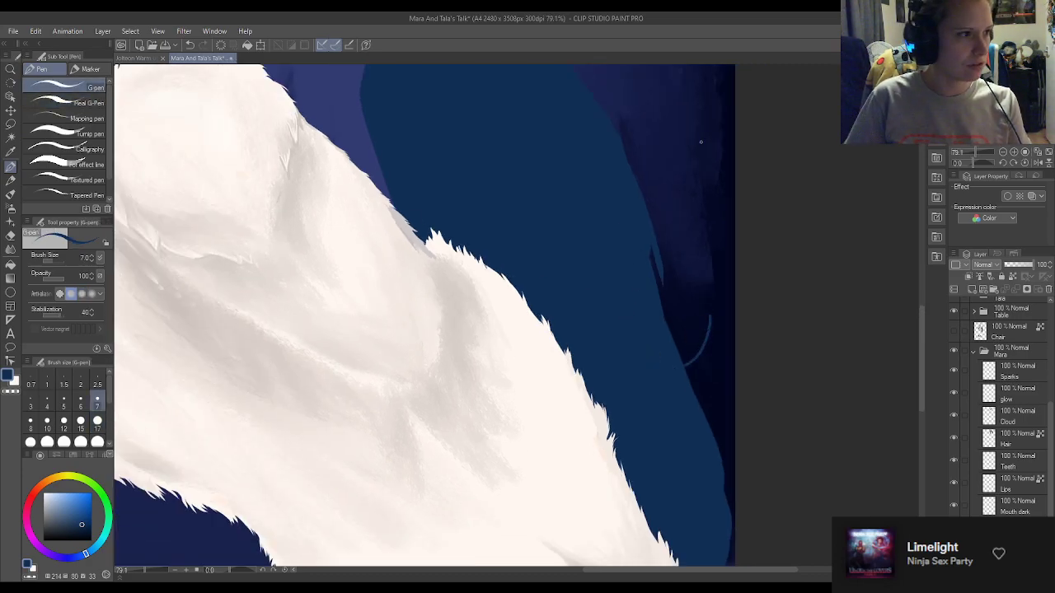
mouse_move(668, 162)
left_mouse_down()
mouse_move(701, 320)
mouse_move(689, 356)
left_mouse_up()
key("ctrl+z")
key("ctrl+z")
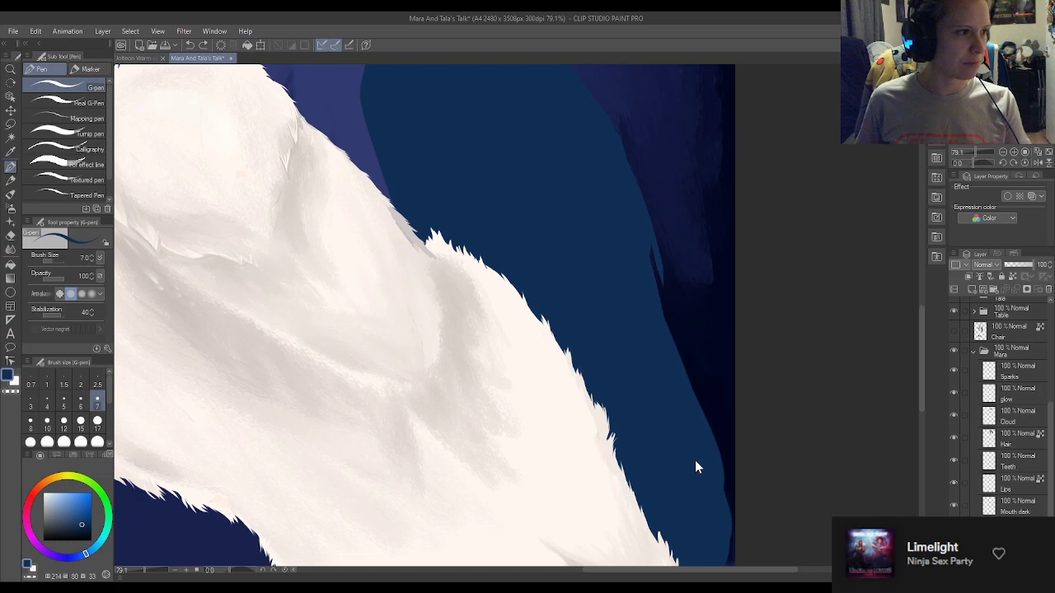
Redraw both sides of the dress down to the skirt with the G-pen at size 17, and fill the enclosed gap at size 100.3
scroll(690, 419, "down", 7)
scroll(745, 241, "up", 5)
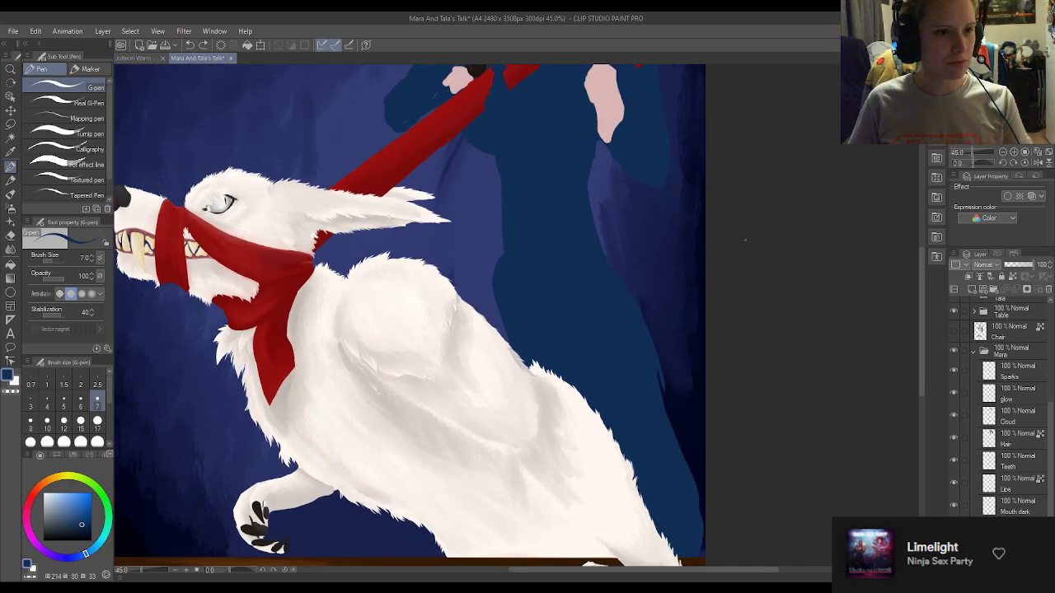
left_click(98, 421)
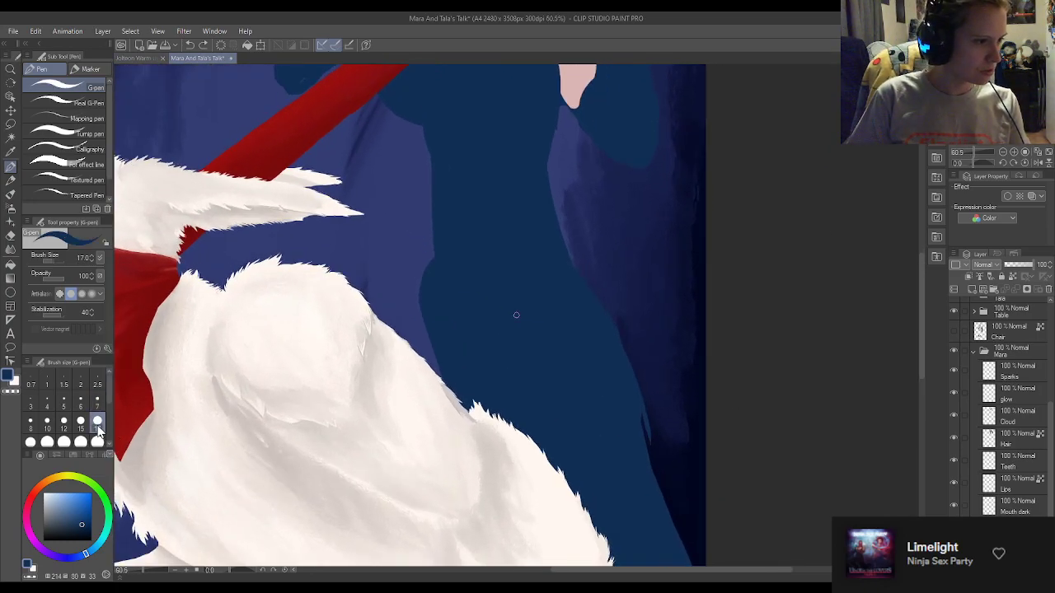
left_click_drag(555, 117, 559, 214)
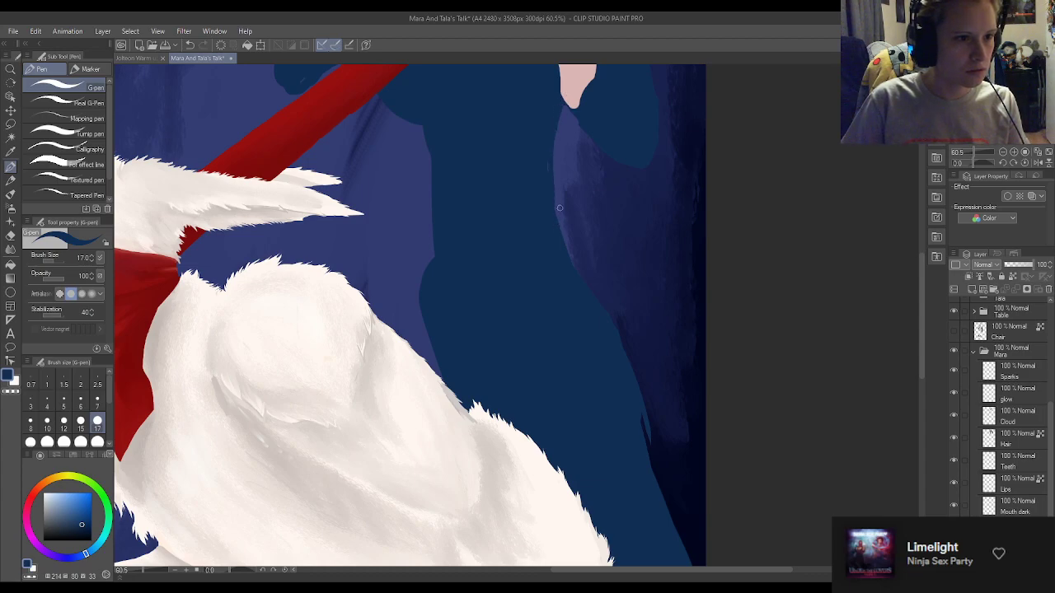
mouse_move(376, 93)
left_mouse_down()
mouse_move(399, 149)
mouse_move(407, 249)
mouse_move(402, 393)
left_mouse_up()
mouse_move(387, 108)
left_mouse_down()
mouse_move(400, 146)
mouse_move(387, 93)
mouse_move(407, 166)
mouse_move(398, 133)
mouse_move(410, 258)
mouse_move(410, 226)
mouse_move(420, 355)
left_mouse_up()
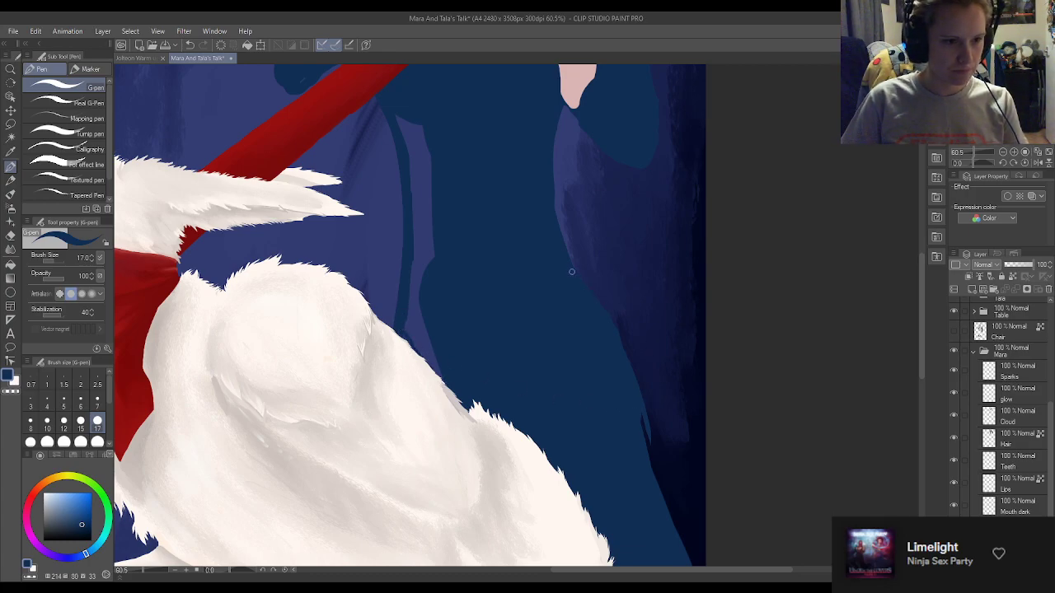
mouse_move(566, 97)
left_mouse_down()
mouse_move(552, 176)
mouse_move(568, 261)
left_mouse_up()
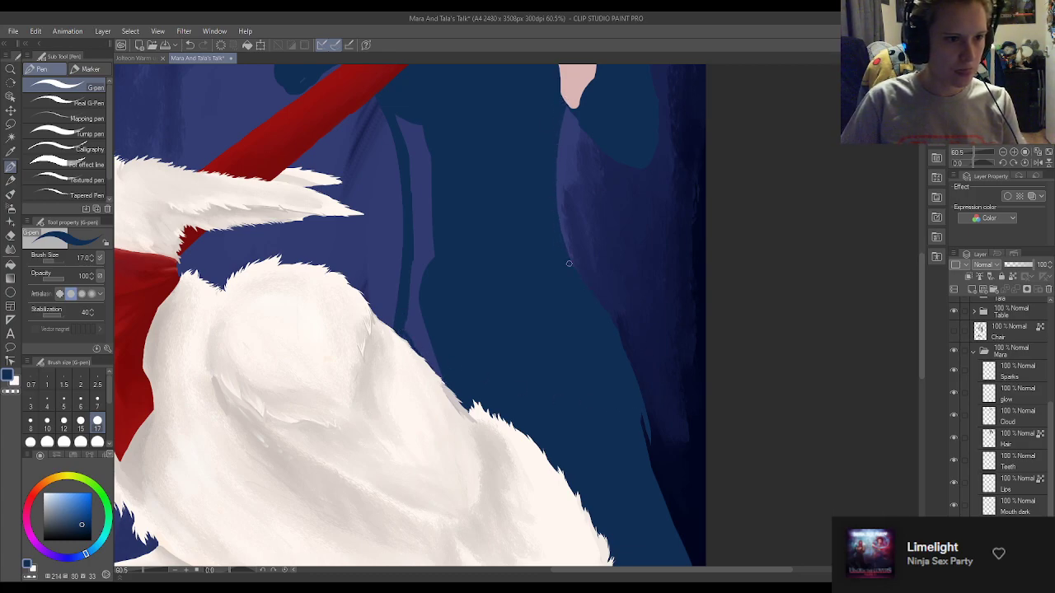
left_click_drag(622, 333, 676, 565)
scroll(660, 377, "down", 3)
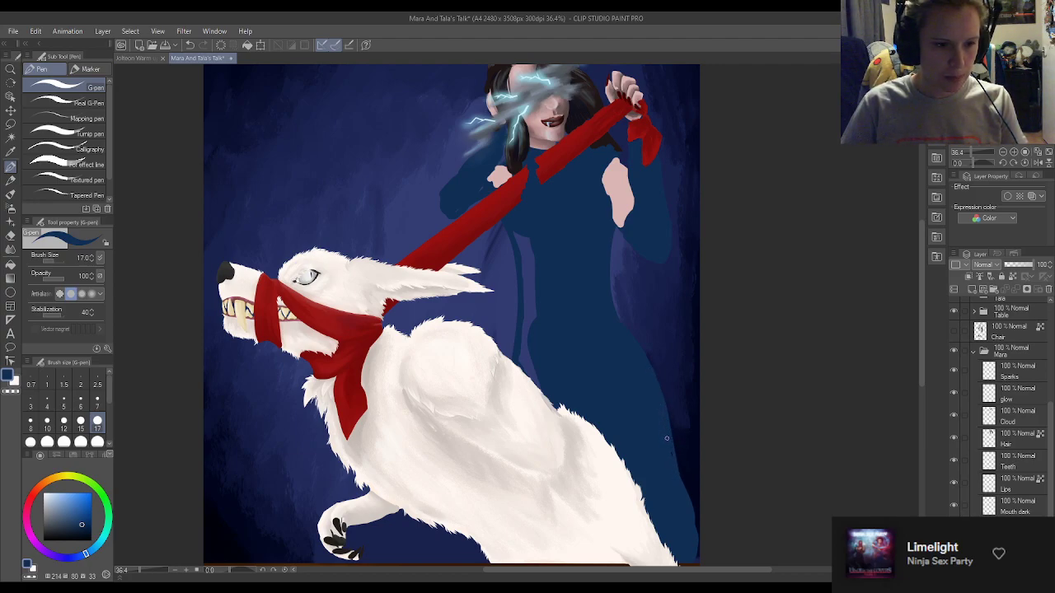
left_click_drag(675, 464, 665, 416, "ctrl+alt")
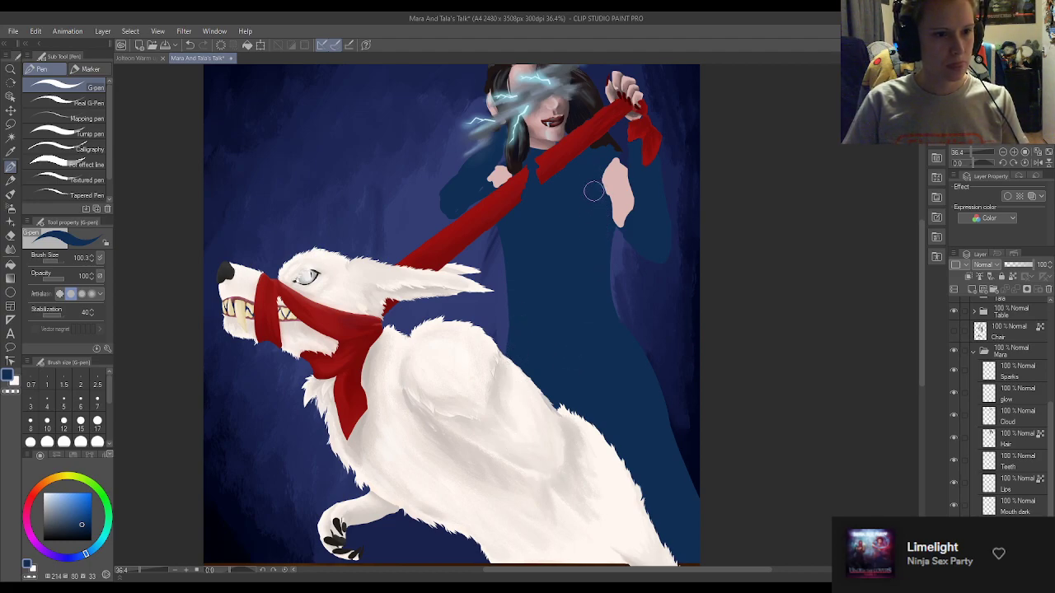
Fill the small gaps in the dress's sleeves and smooth the elbow outlines with the dark blue G-pen
scroll(585, 173, "up", 4)
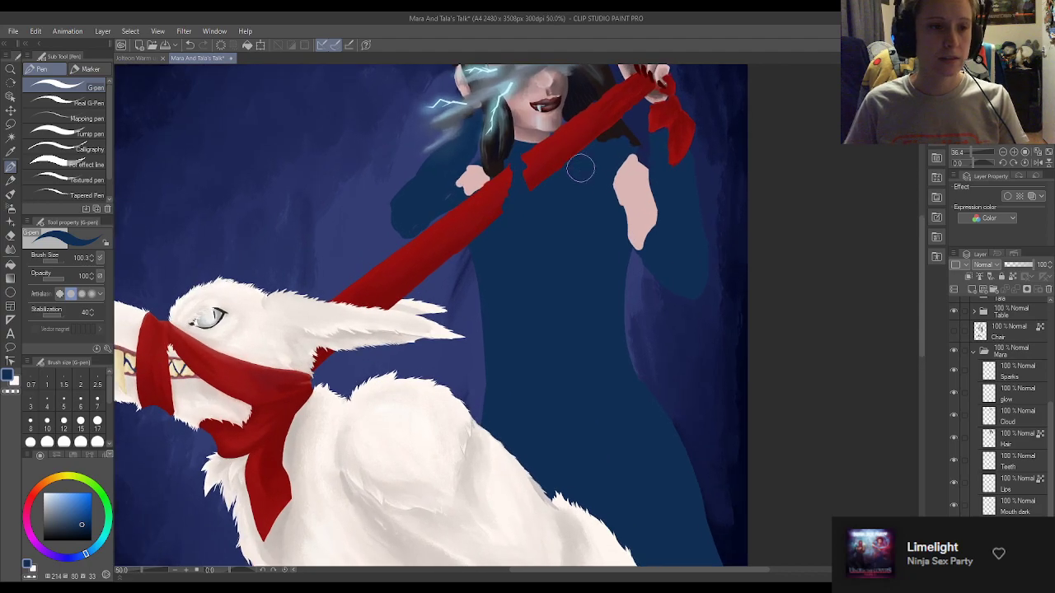
scroll(728, 239, "down", 3)
scroll(728, 212, "up", 2)
scroll(717, 269, "down", 4)
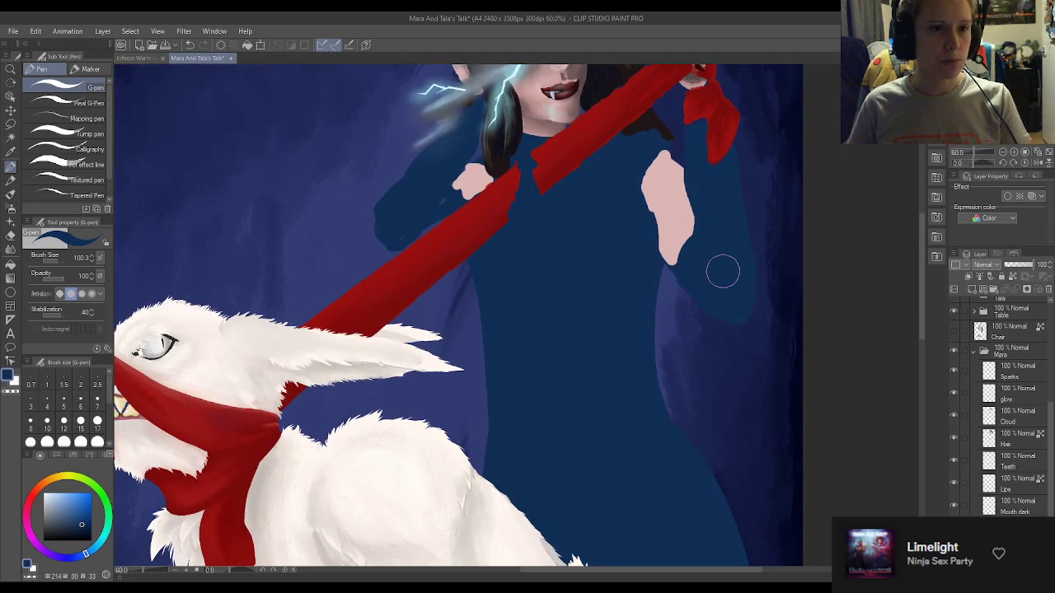
scroll(695, 284, "up", 4)
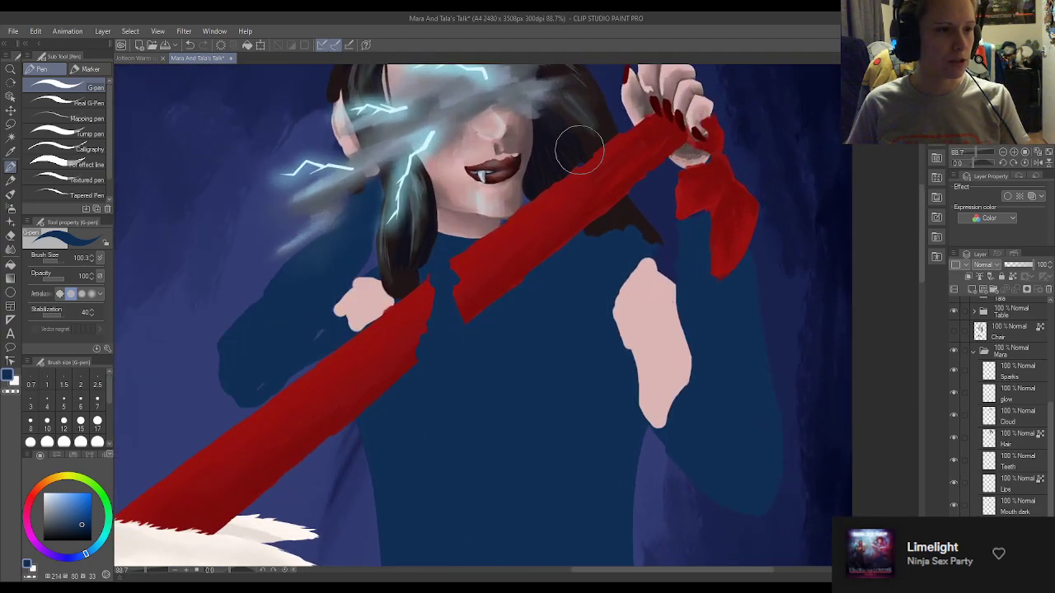
scroll(730, 311, "down", 2)
scroll(744, 235, "up", 3)
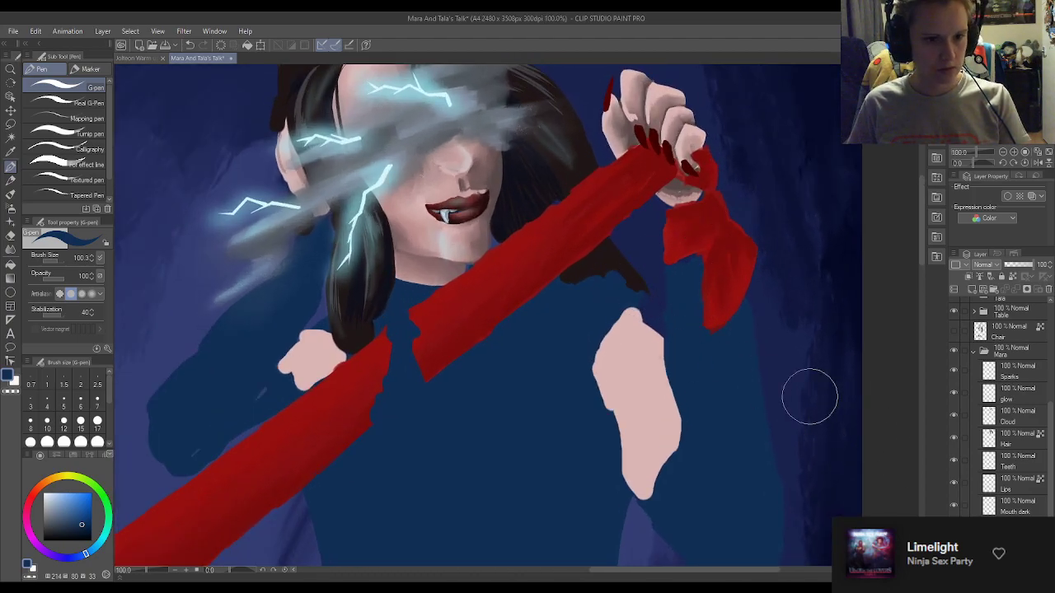
scroll(651, 181, "down", 1)
scroll(651, 181, "down", 2)
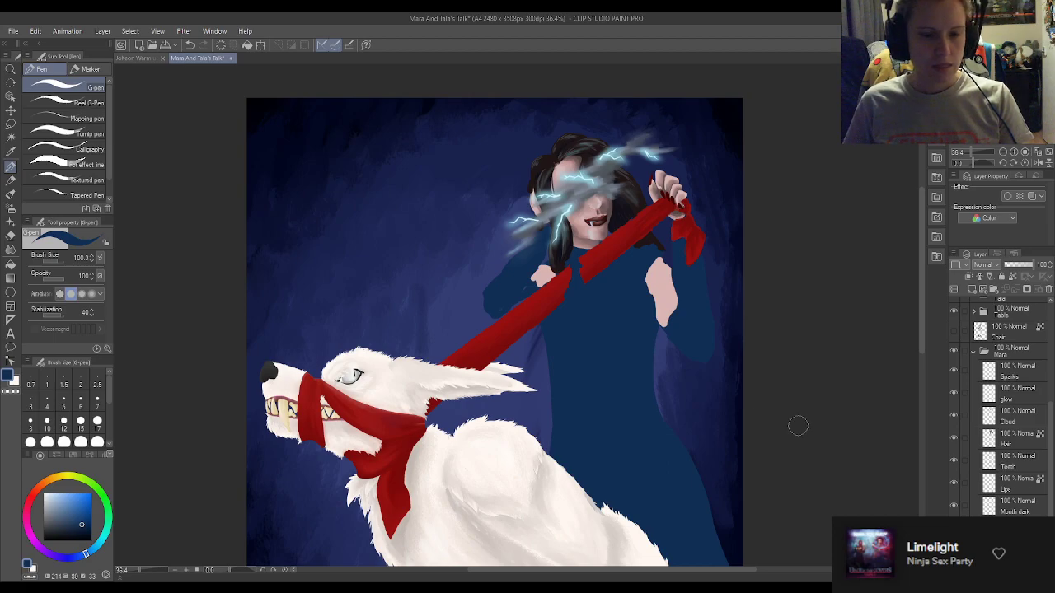
scroll(520, 342, "up", 2)
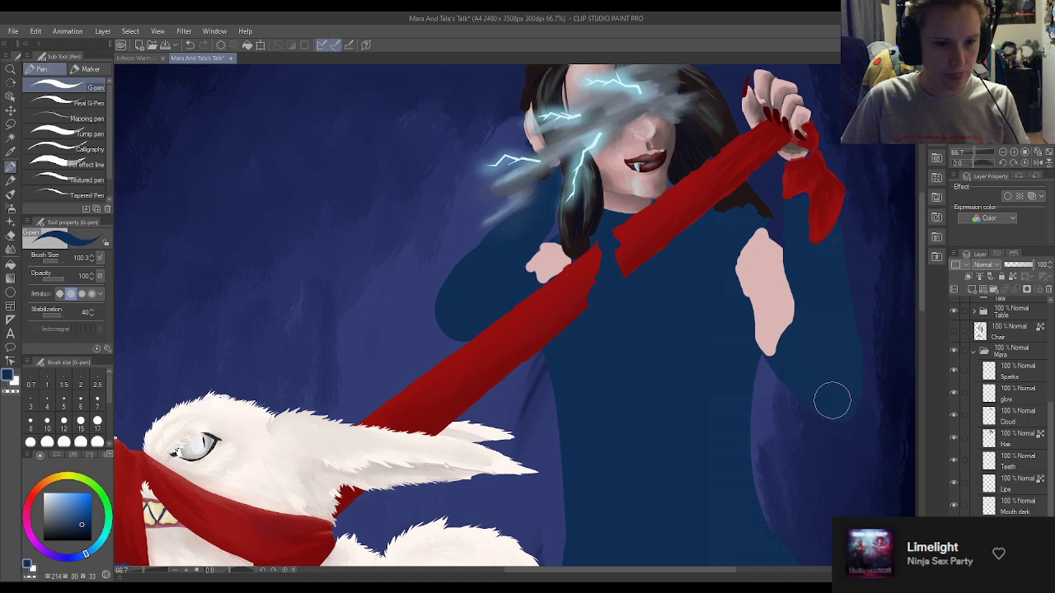
Smooth the outer edge of the raised arm's sleeve with the G-pen and the hard eraser at size 50
key("e")
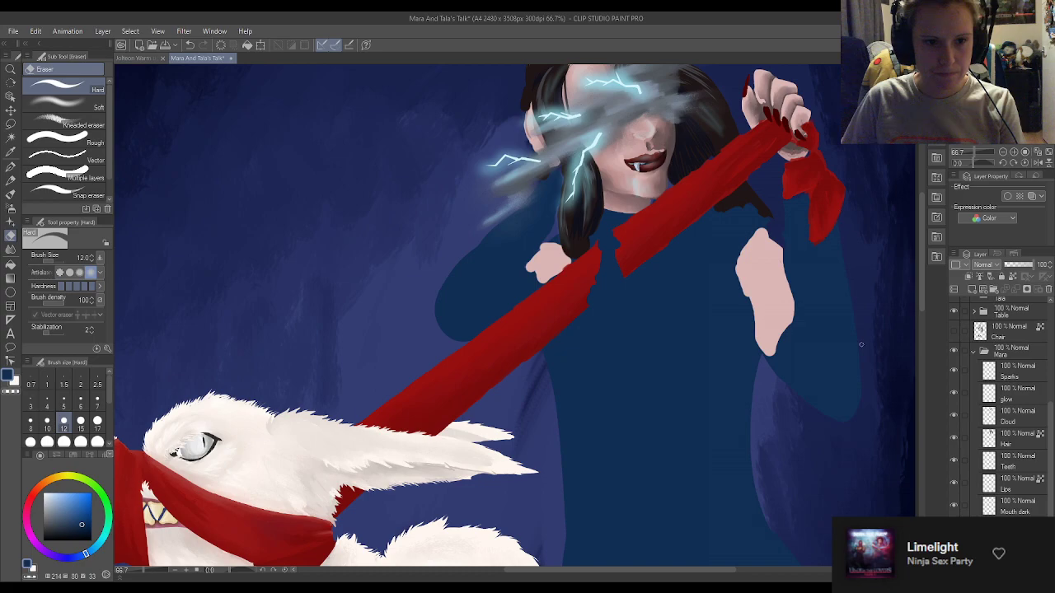
key("p")
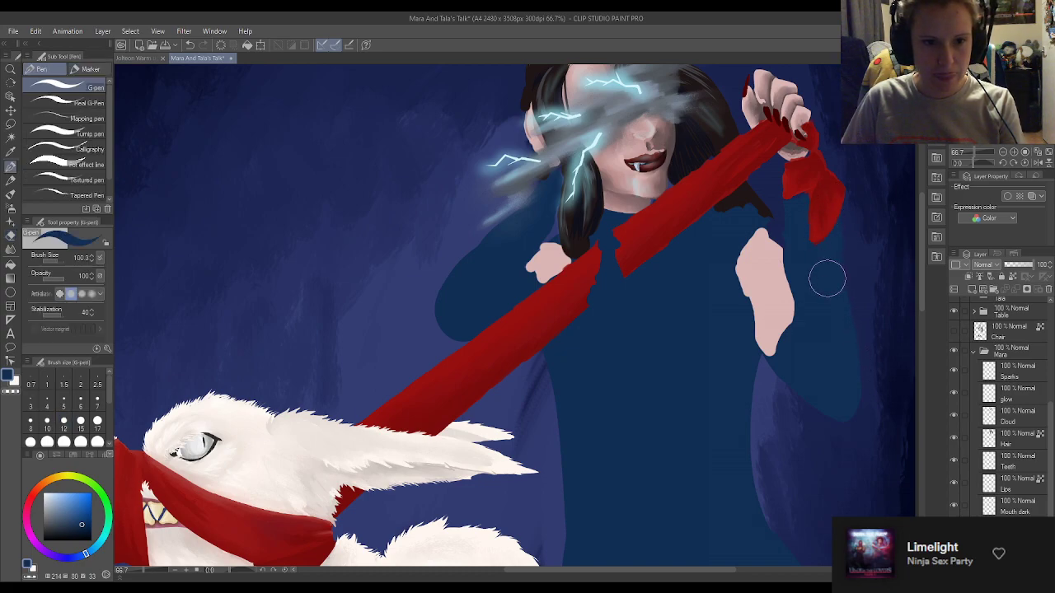
key("e")
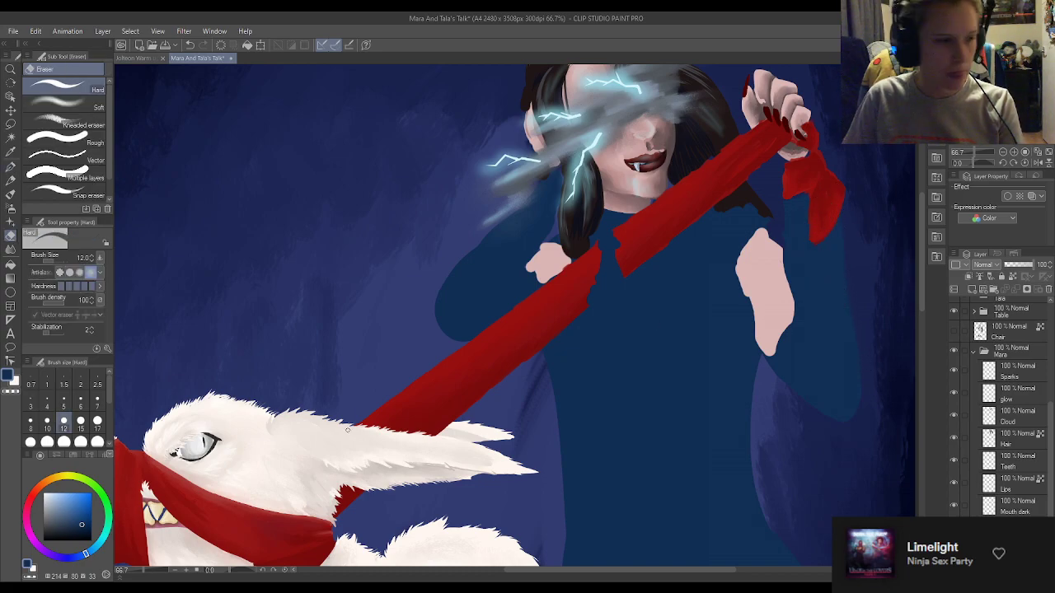
left_click(97, 442)
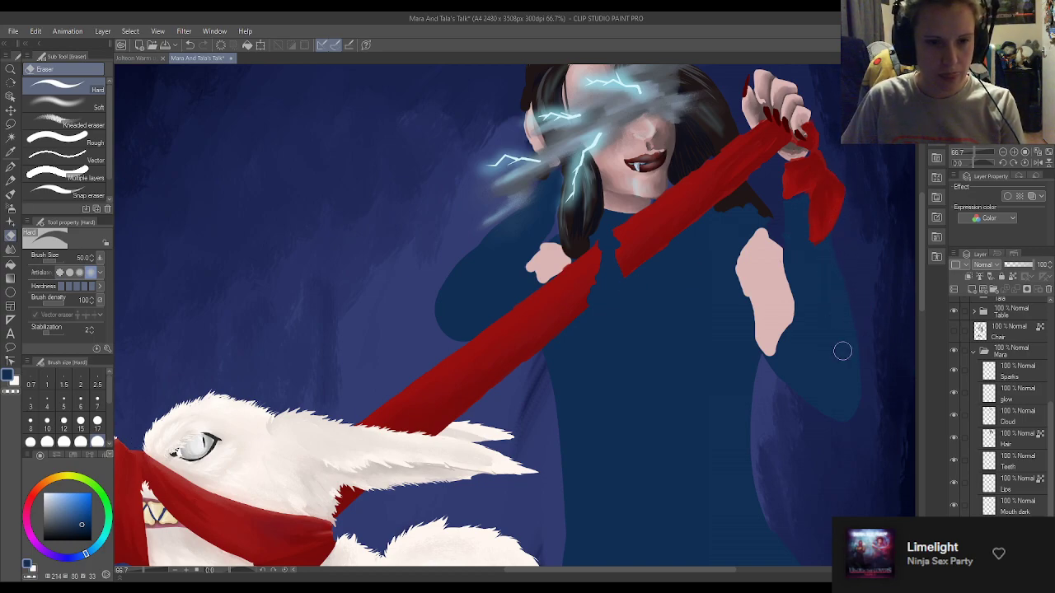
key("p")
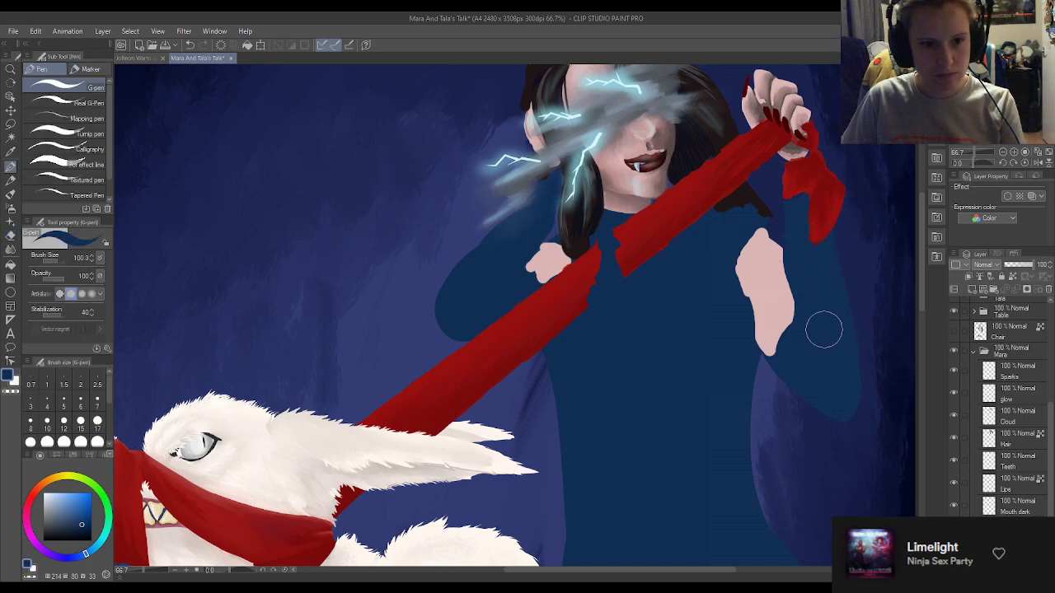
key("e")
key("p")
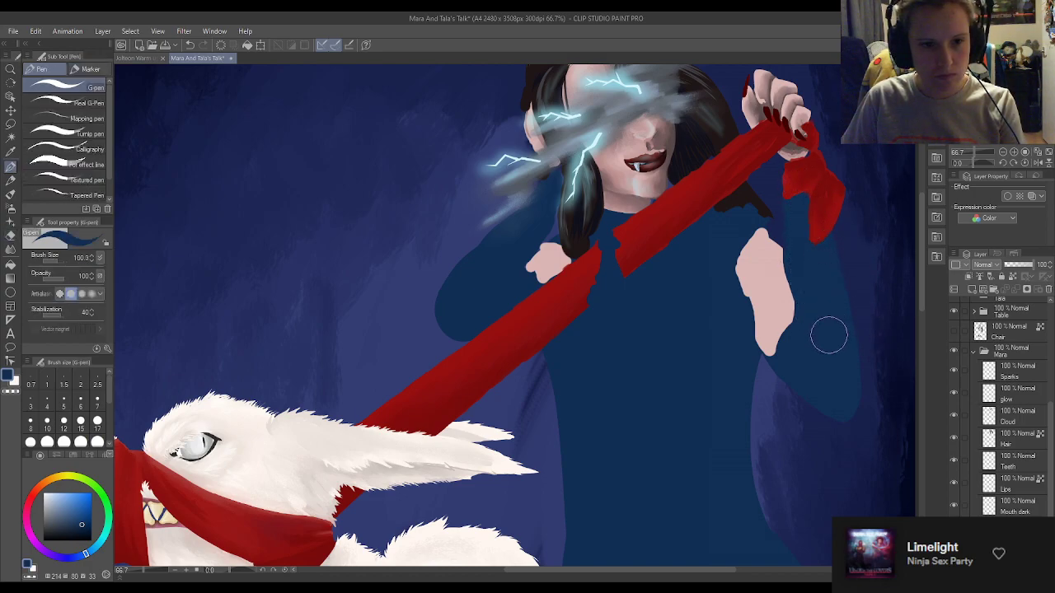
key("e")
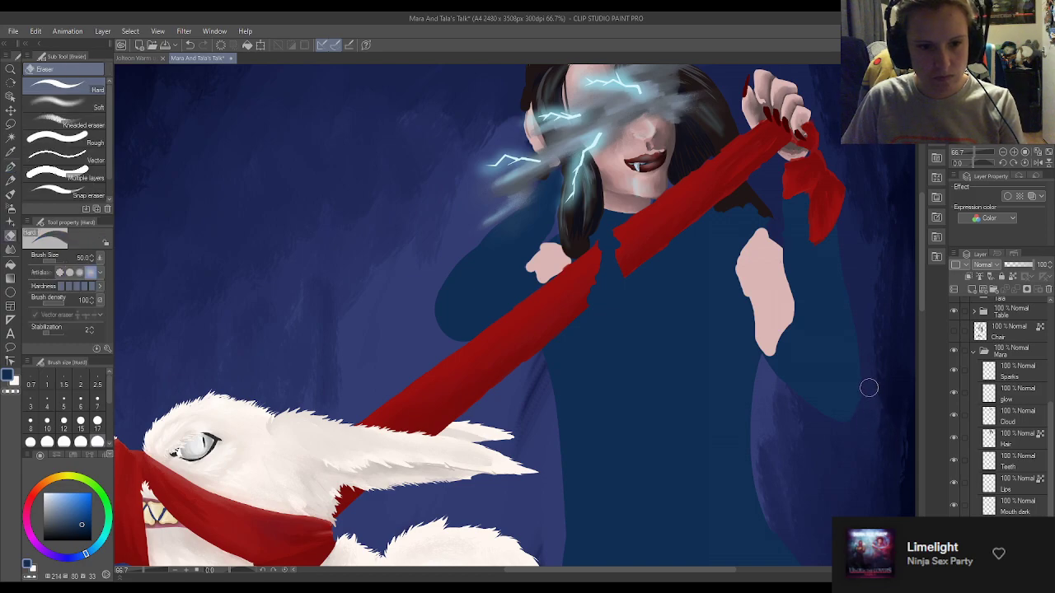
key("p")
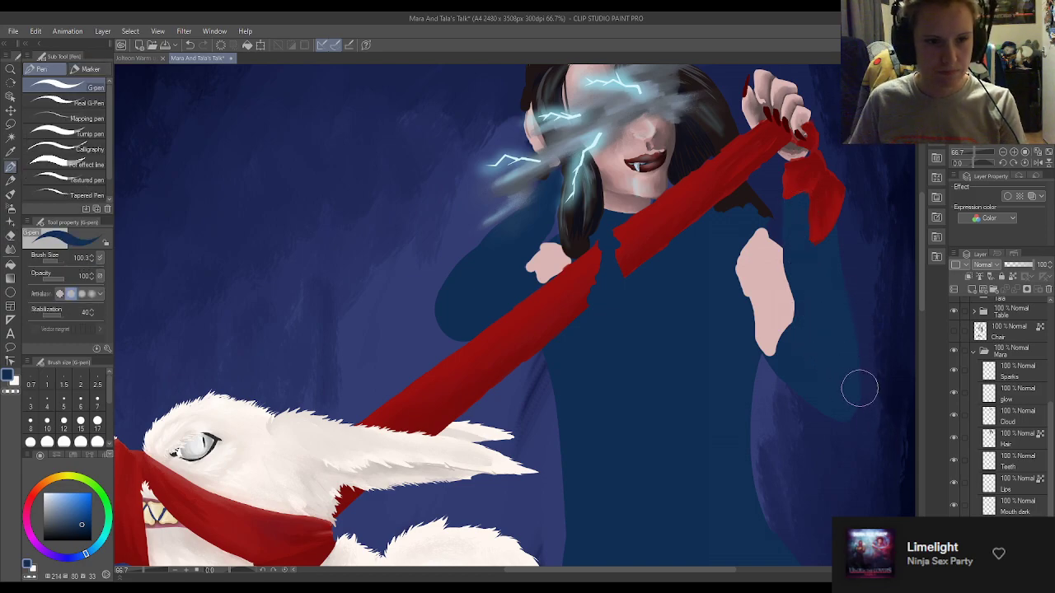
Touch up the dress at the shoulder between the hair and the raised arm with the hard eraser and G-pen
scroll(780, 260, "up", 3)
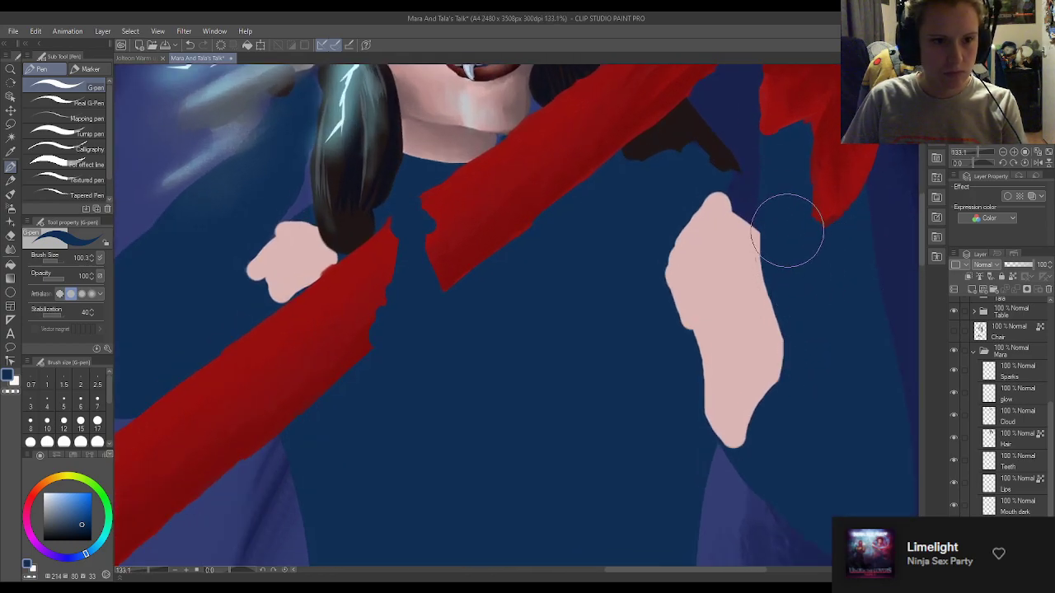
key("e")
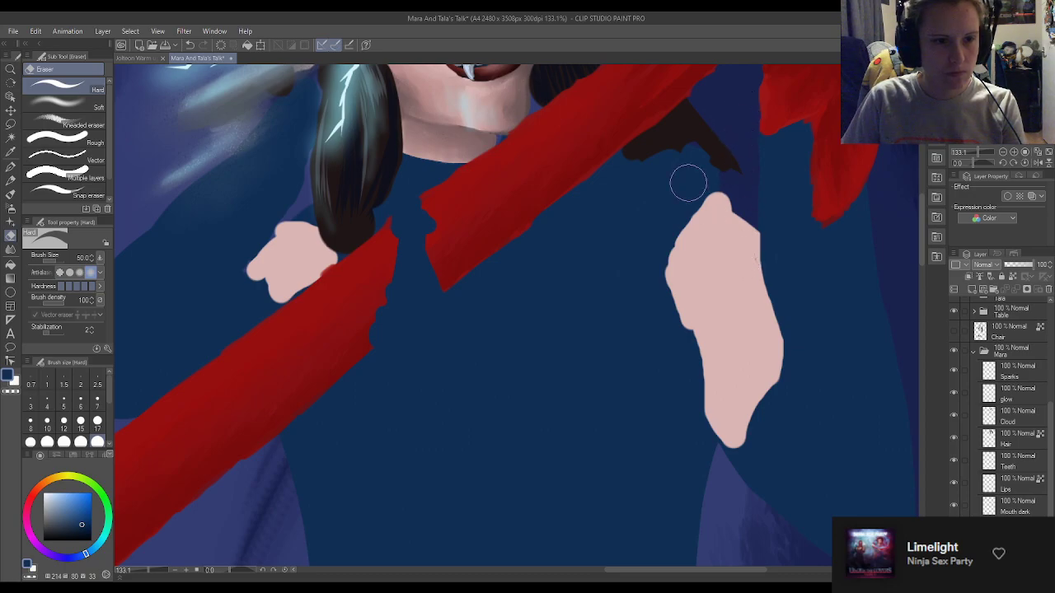
key("p")
key("e")
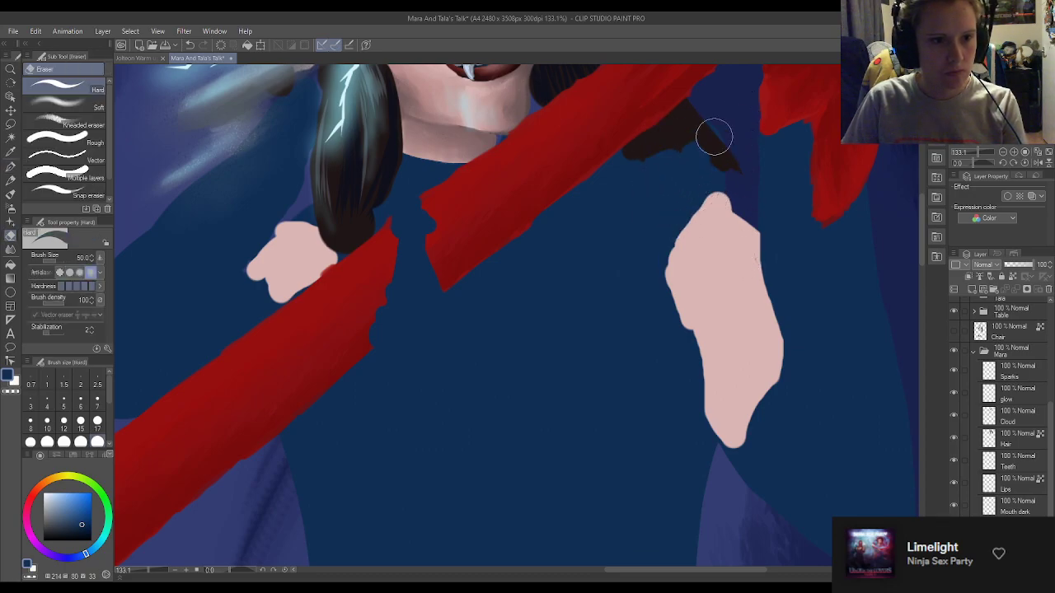
key("p")
Set the G-pen to size 17 and bring the dress paint in front of the woman's skin
scroll(638, 198, "down", 4)
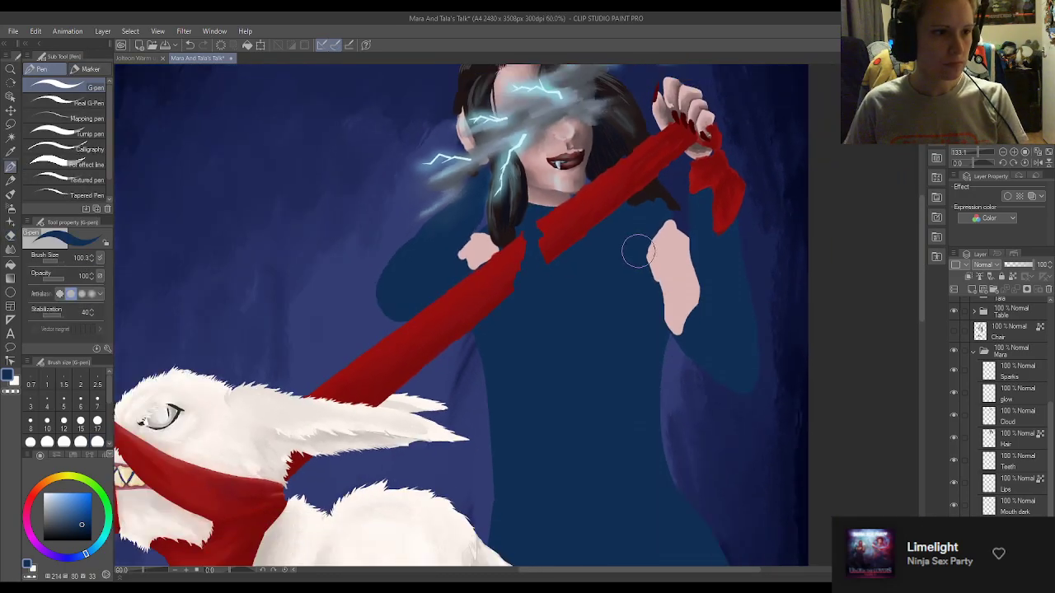
scroll(499, 235, "up", 2)
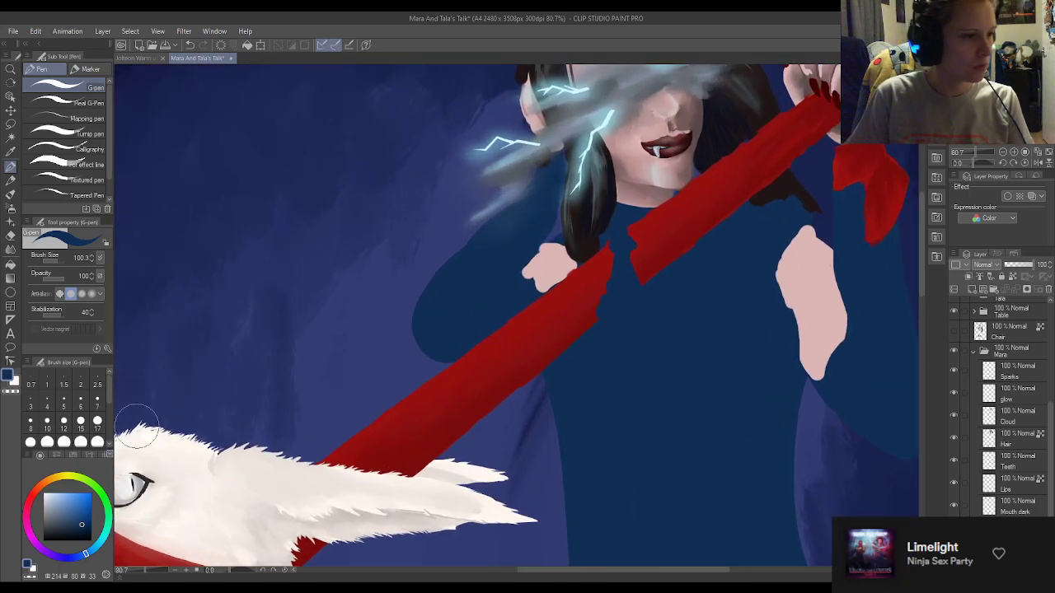
left_click(98, 421)
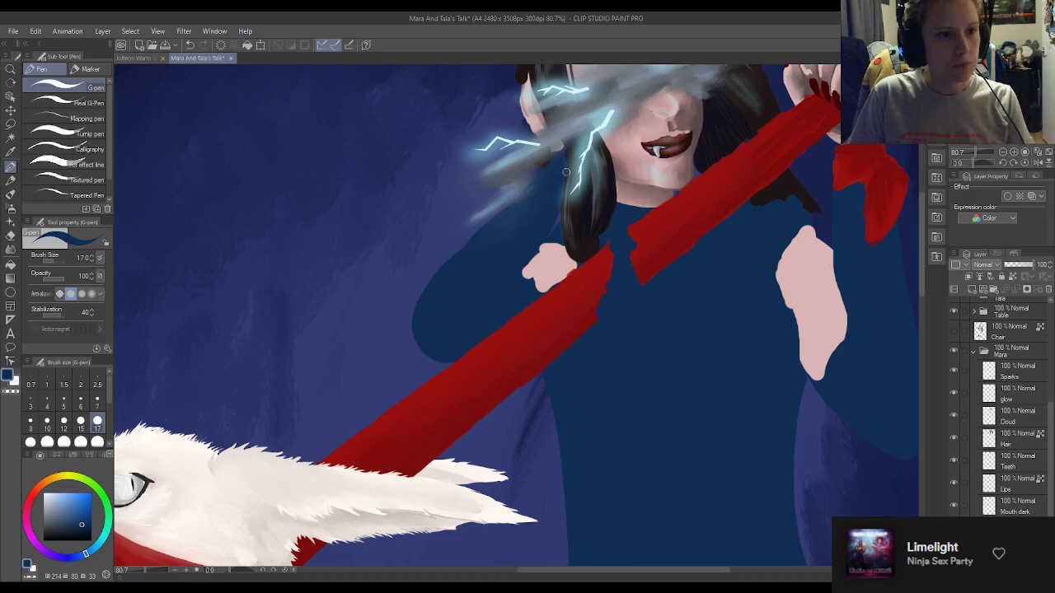
scroll(714, 217, "down", 2)
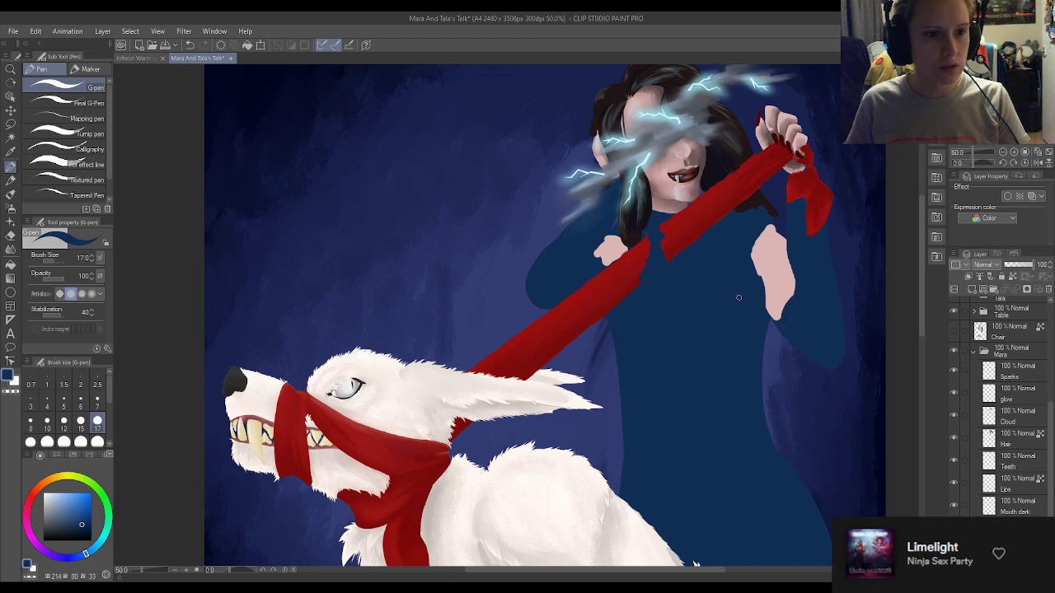
left_click(954, 482)
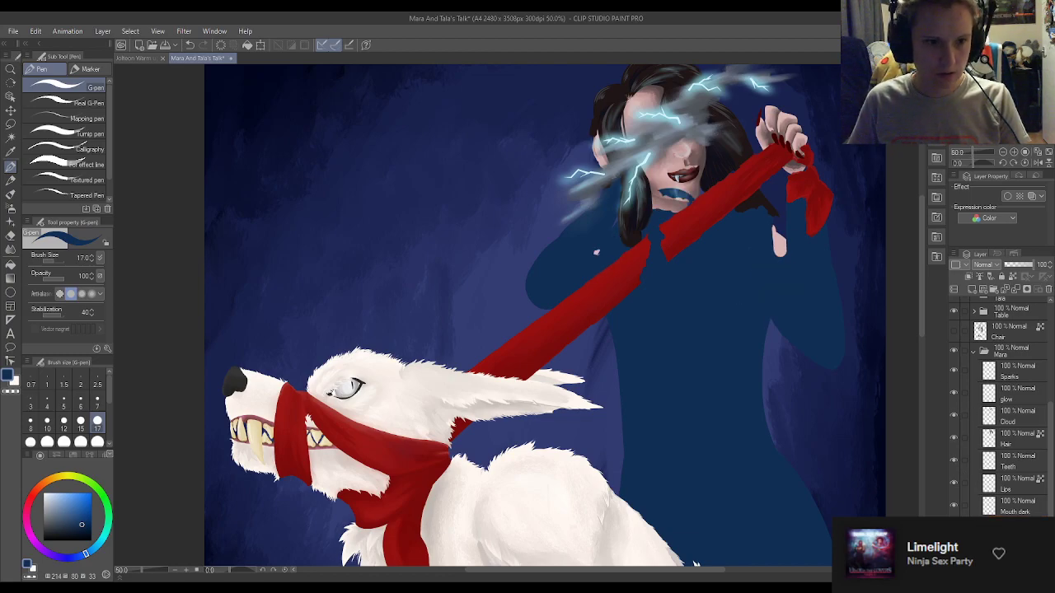
Erase the dress paint covering the woman's chin and neck with the hard eraser at size 50
scroll(655, 204, "up", 4)
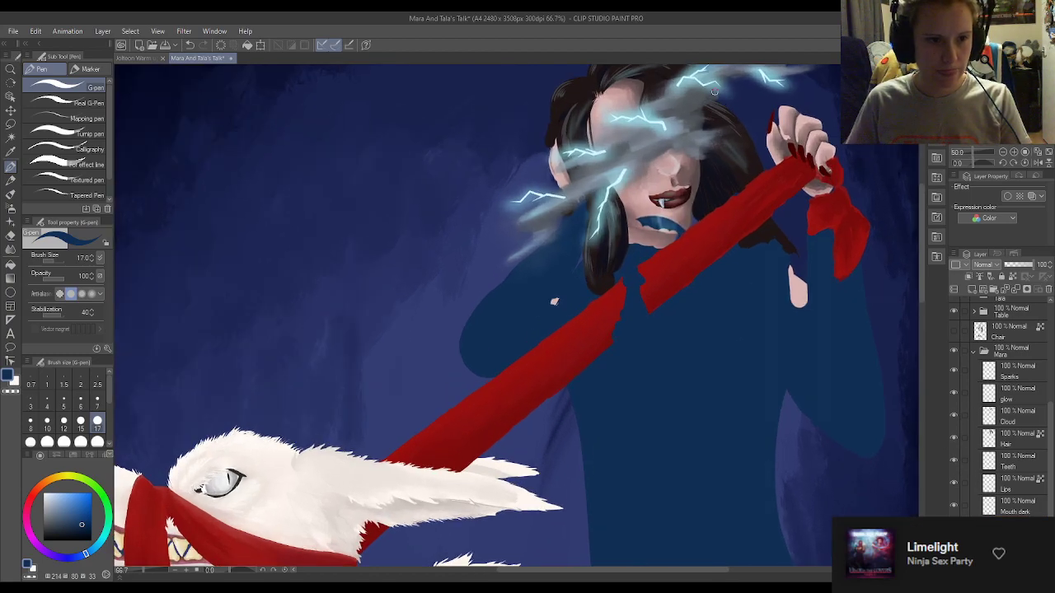
key("e")
mouse_move(647, 235)
left_mouse_down()
mouse_move(682, 244)
mouse_move(641, 240)
mouse_move(714, 244)
left_mouse_up()
left_click_drag(630, 270, 694, 266)
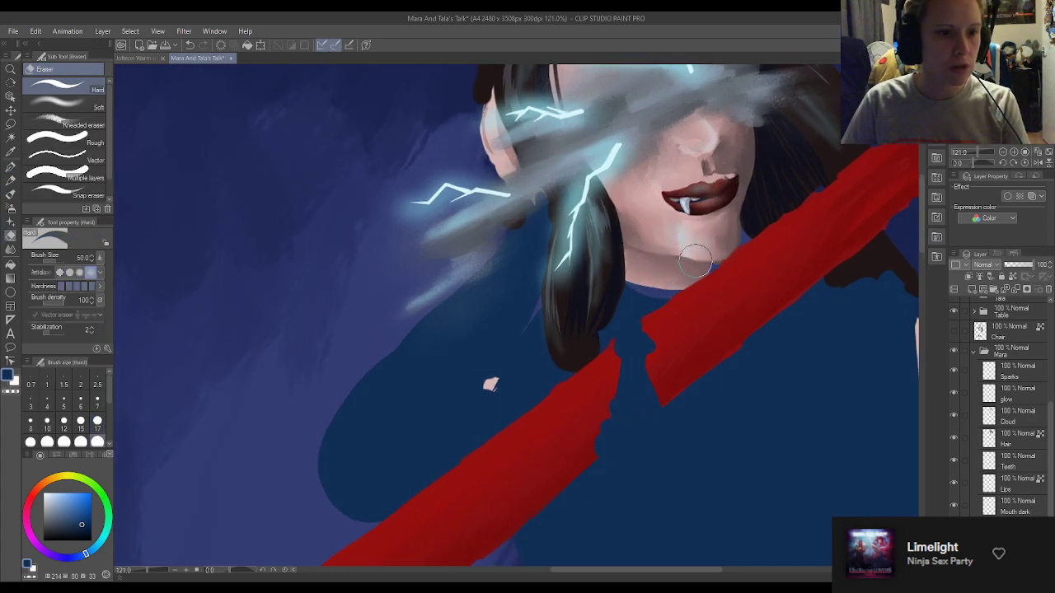
key("p")
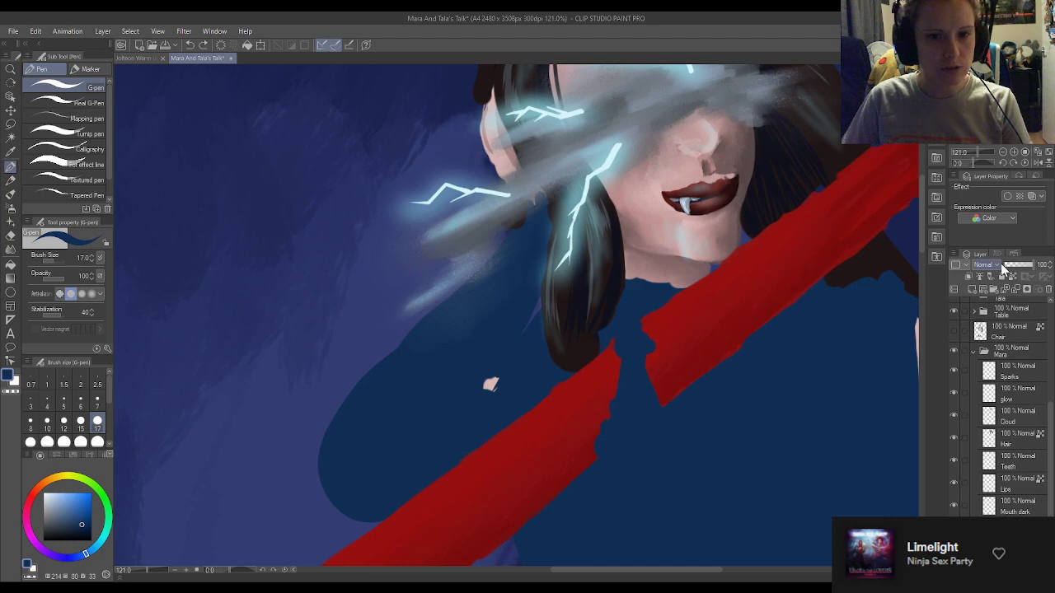
Refine the dress's neckline with the G-pen and eraser at 47% layer opacity, and restore the layer's opacity to 100%
left_click(1008, 264)
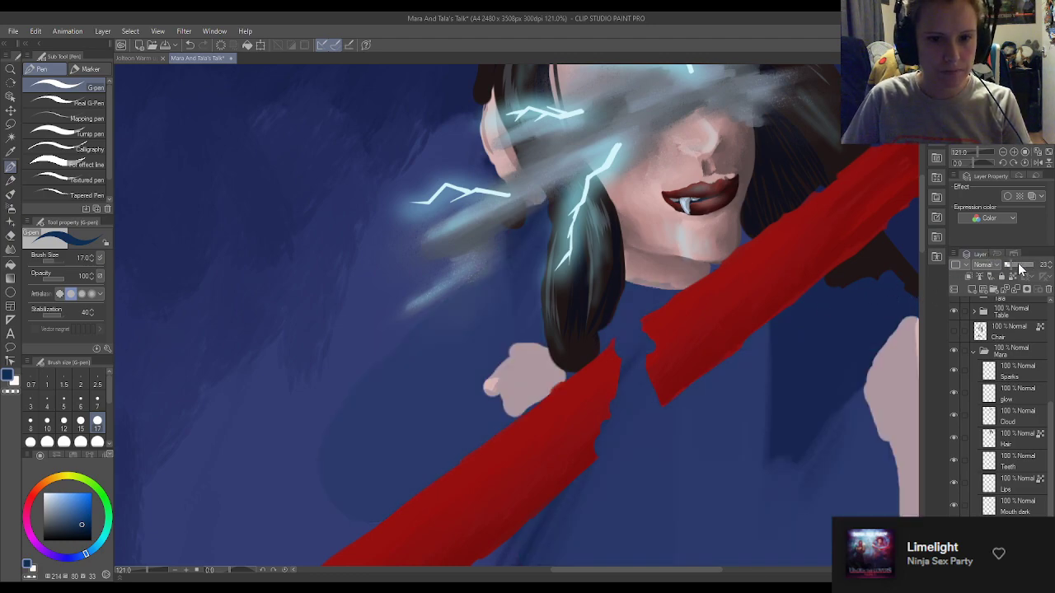
left_click(1020, 264)
scroll(745, 290, "up", 5)
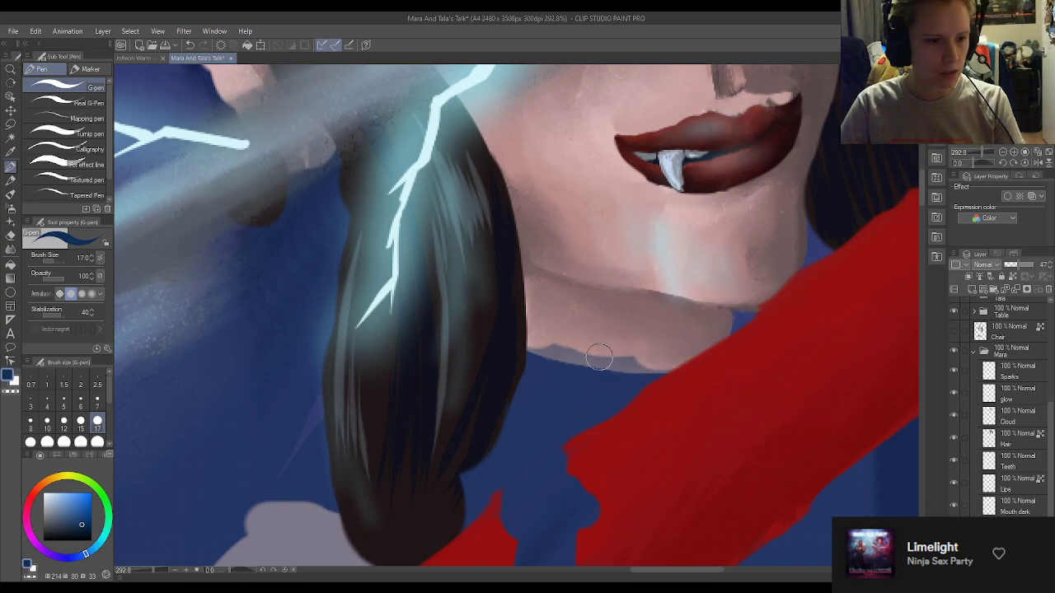
key("e")
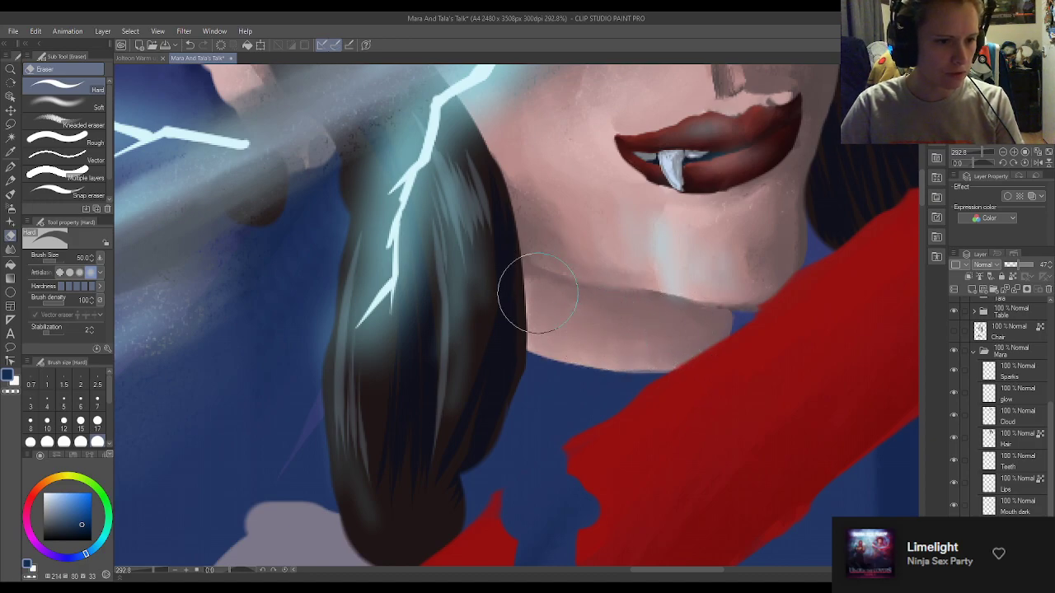
key("p")
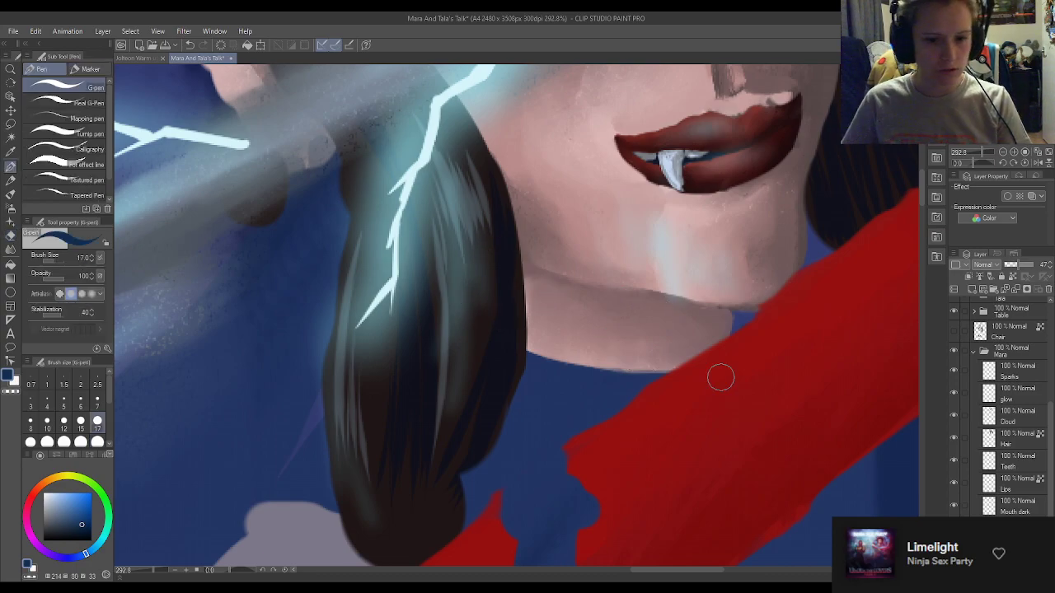
left_click_drag(1025, 260, 1053, 260)
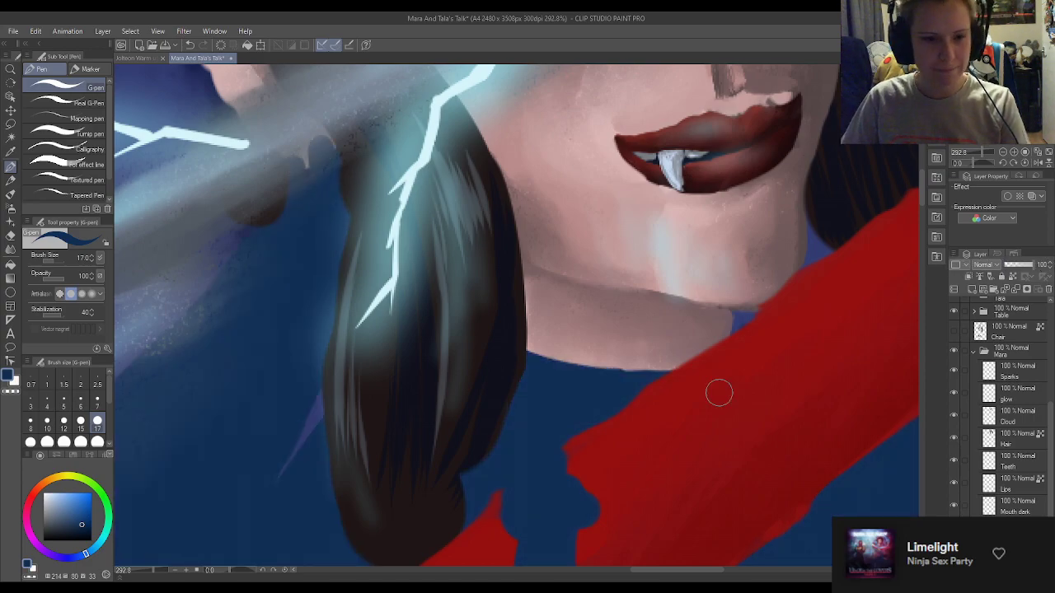
Make the dress layer about half transparent and erase the dress paint over the raised arm's bare upper arm
scroll(440, 166, "down", 8)
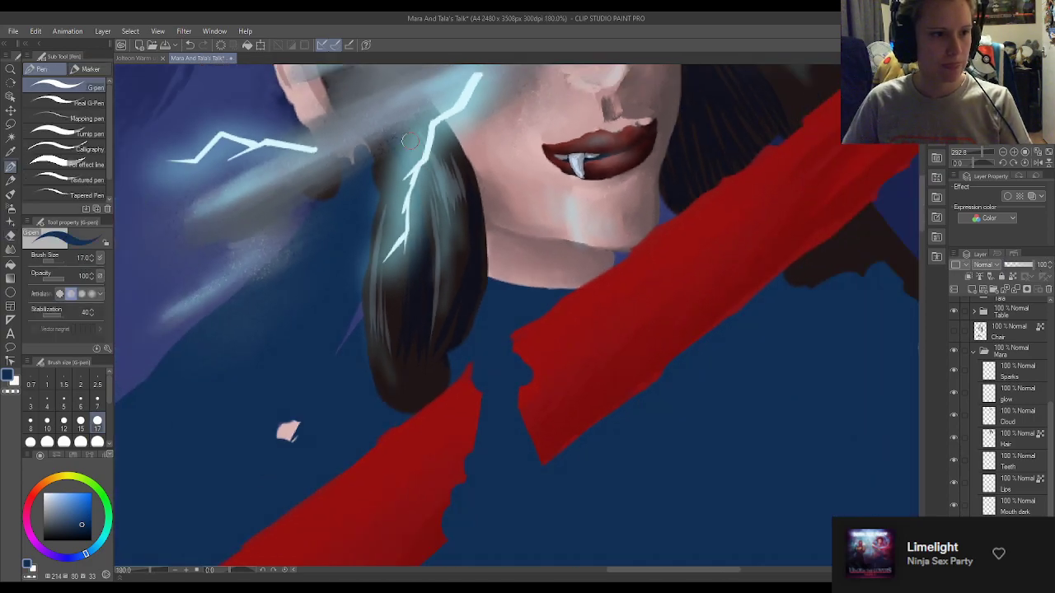
scroll(872, 315, "up", 5)
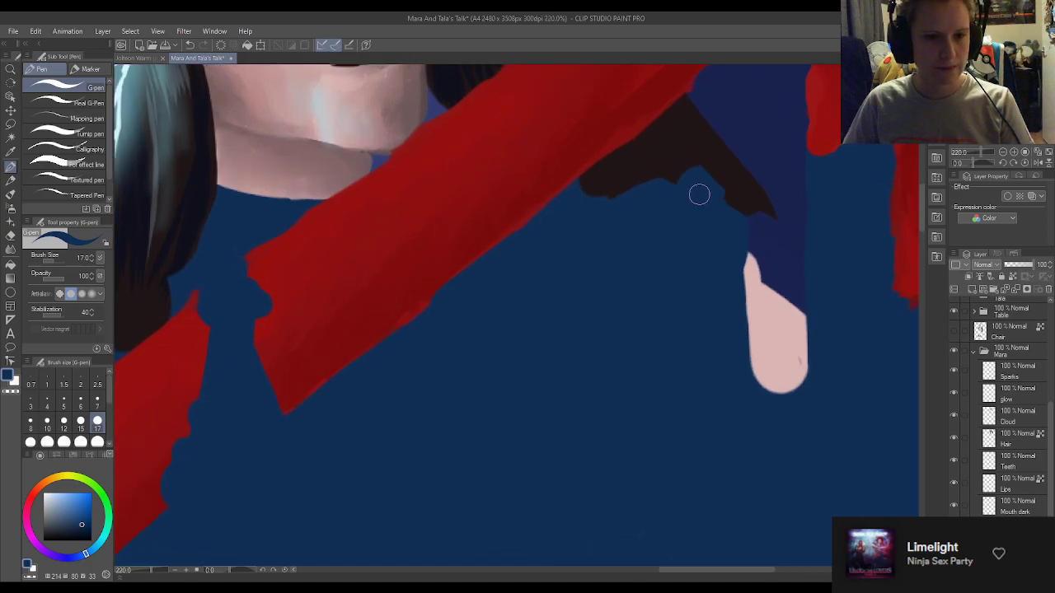
scroll(678, 169, "down", 3)
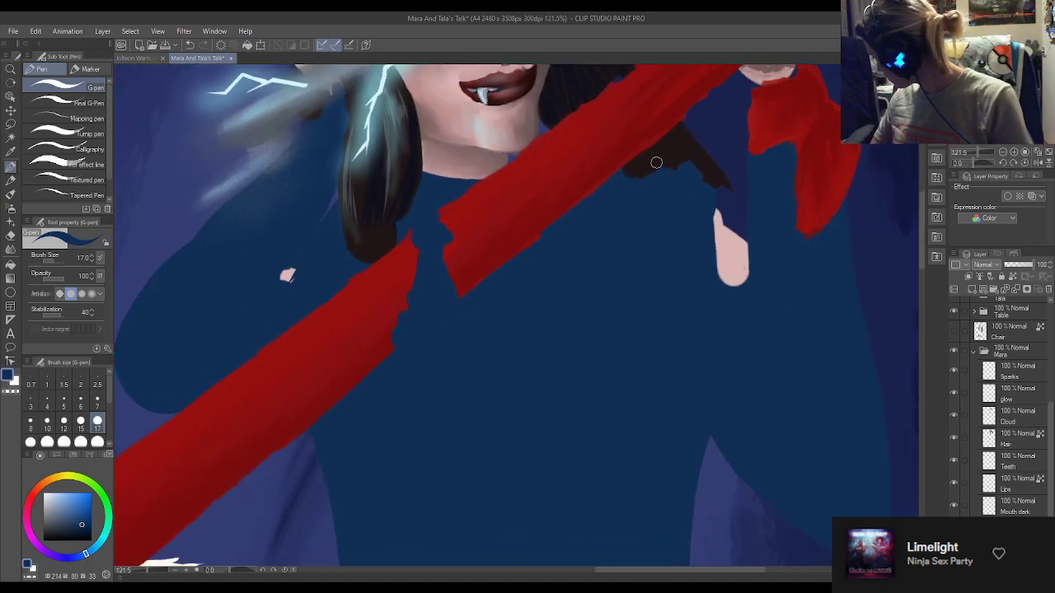
left_click(1024, 265)
left_click(1024, 265)
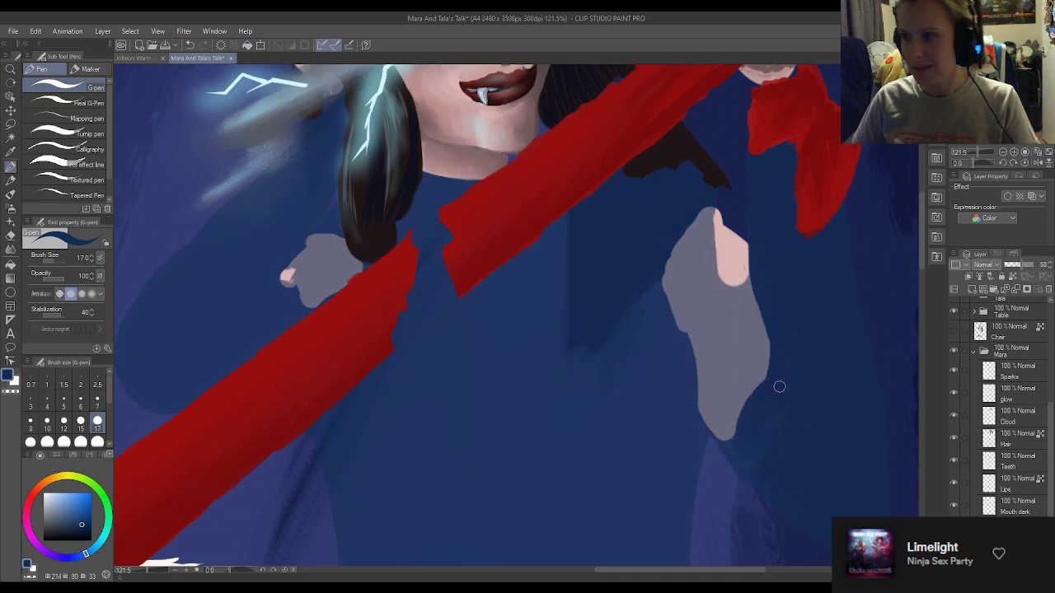
scroll(780, 382, "up", 1)
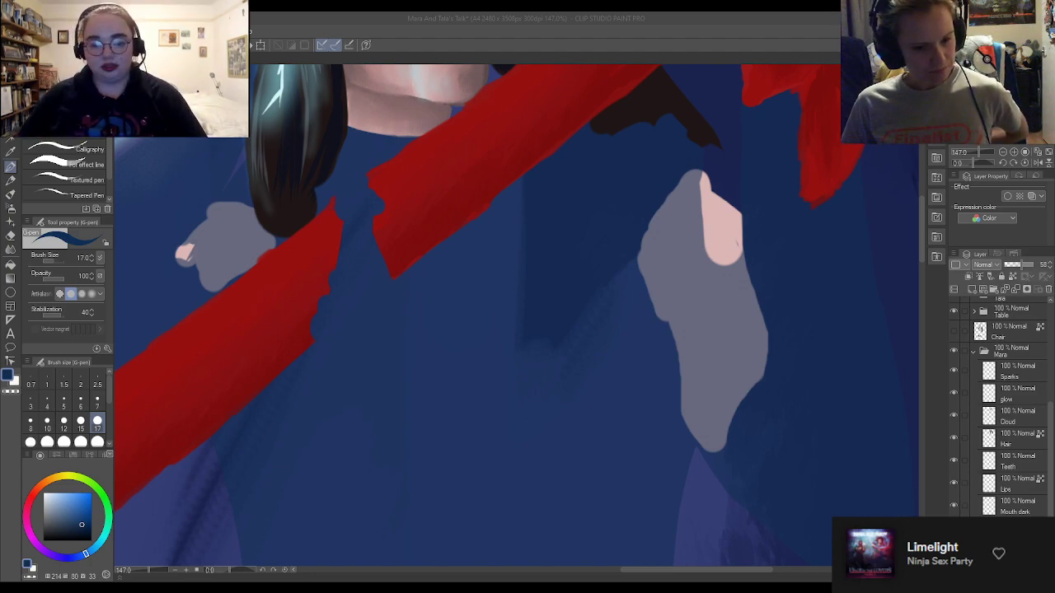
scroll(718, 277, "up", 2)
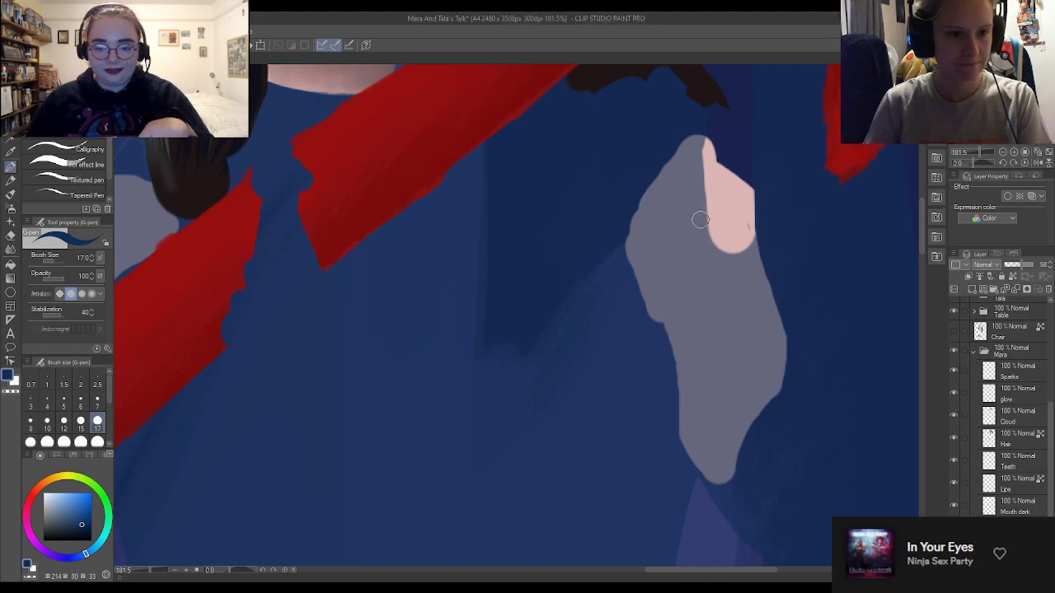
key("e")
mouse_move(718, 228)
left_mouse_down()
mouse_move(710, 257)
mouse_move(738, 313)
mouse_move(725, 199)
mouse_move(731, 280)
mouse_move(724, 257)
mouse_move(753, 334)
mouse_move(738, 261)
mouse_move(767, 360)
mouse_move(762, 342)
mouse_move(760, 375)
mouse_move(725, 422)
mouse_move(711, 407)
mouse_move(704, 428)
mouse_move(701, 297)
mouse_move(703, 316)
mouse_move(677, 237)
mouse_move(711, 159)
mouse_move(692, 199)
mouse_move(700, 367)
left_mouse_up()
key("p")
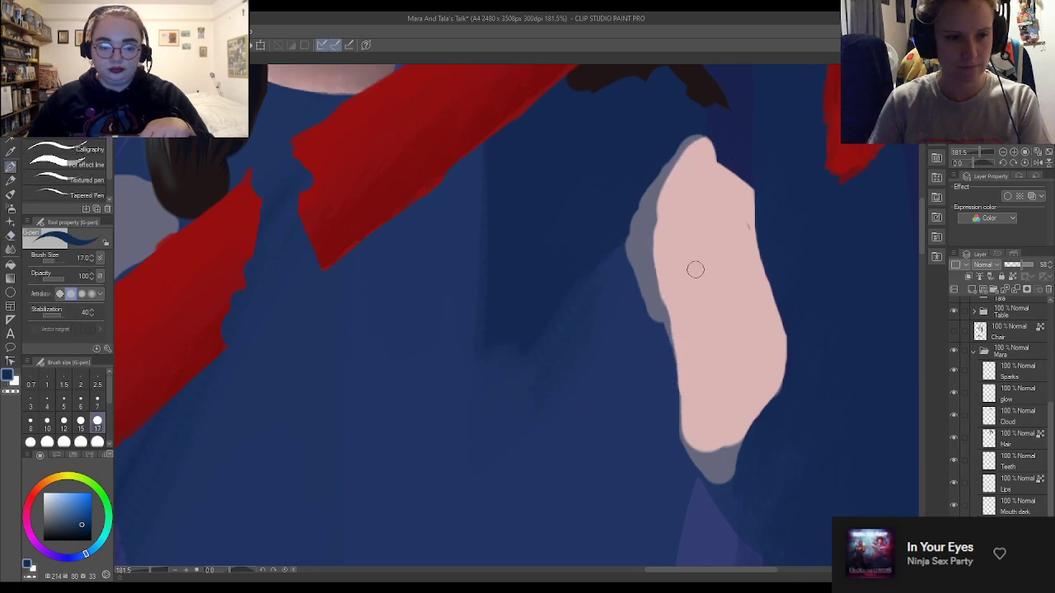
Erase the dress down to the lower tip of the bare upper arm and redraw the sleeve edge there with the G-pen
scroll(696, 244, "down", 4)
scroll(696, 244, "up", 4)
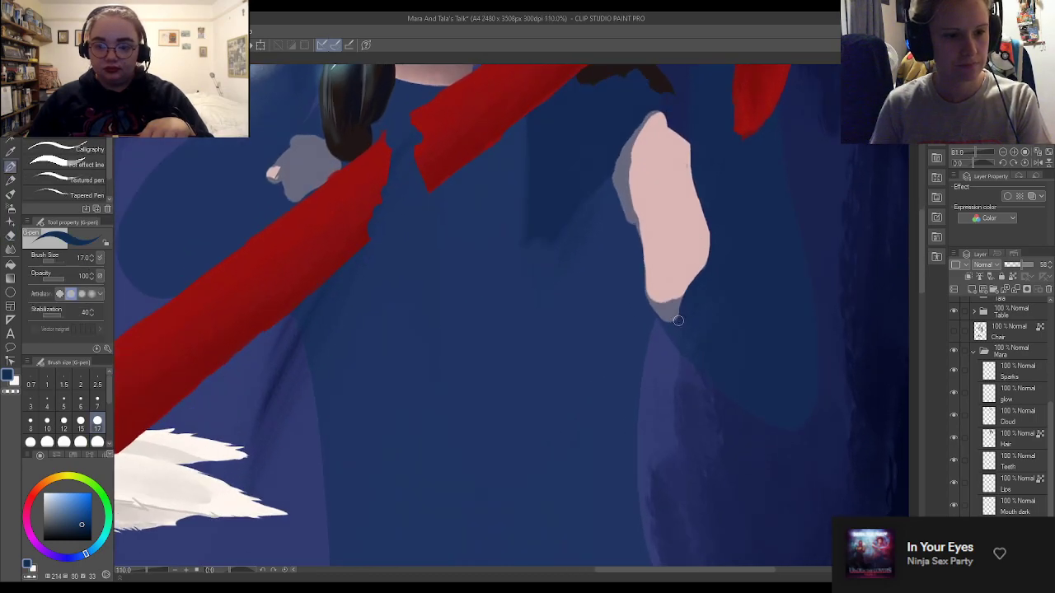
key("e")
mouse_move(661, 283)
left_mouse_down()
mouse_move(658, 331)
mouse_move(672, 260)
mouse_move(665, 320)
mouse_move(685, 340)
mouse_move(680, 353)
mouse_move(683, 282)
mouse_move(715, 253)
left_mouse_up()
key("p")
left_click_drag(678, 334, 719, 245)
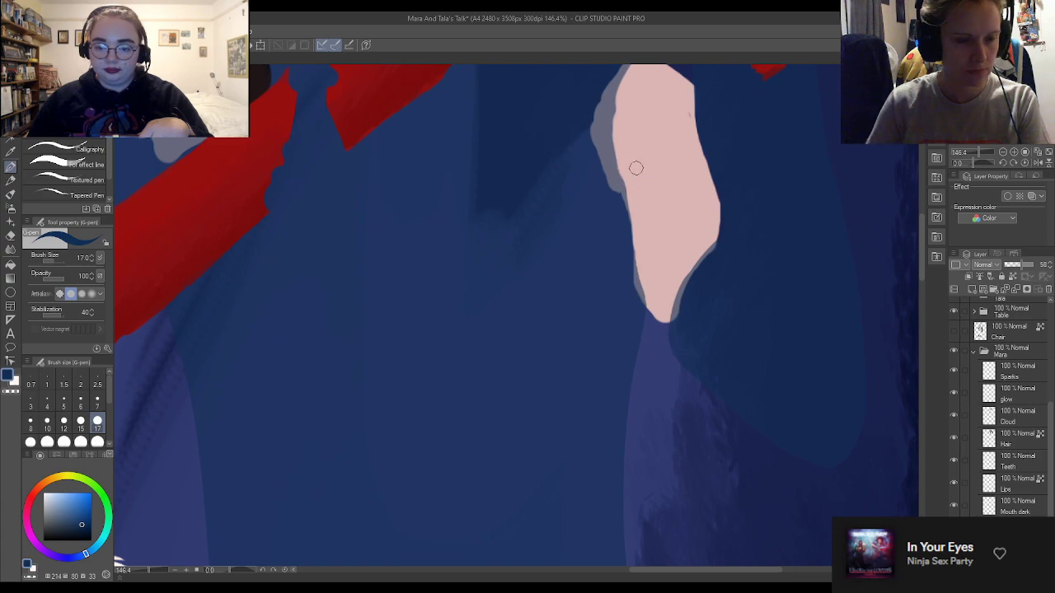
Redraw the dress's edge along the torso side of the bare upper arm with the G-pen at size 17
scroll(635, 239, "down", 3)
scroll(618, 283, "up", 3)
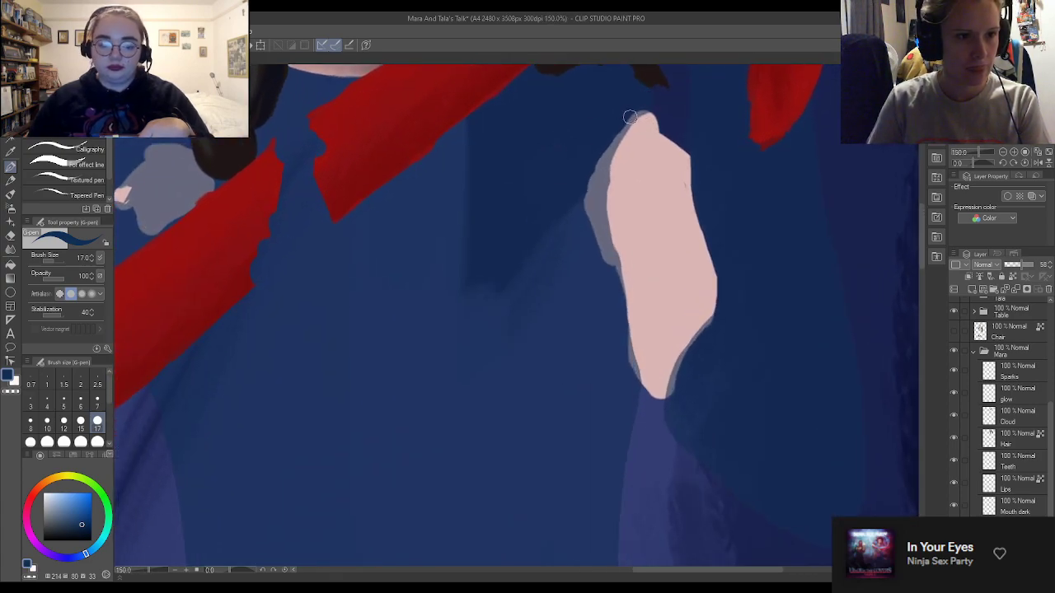
left_click_drag(604, 247, 607, 180)
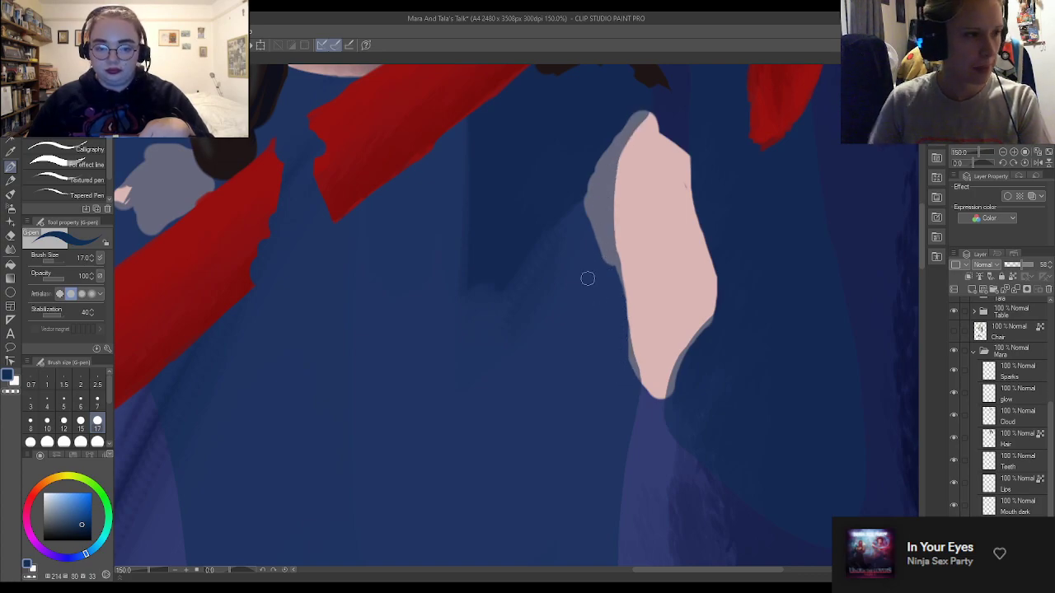
Erase the half-transparent dress paint over the woman's other bare upper arm, between the hanging hair lock and the lower scarf piece
scroll(590, 275, "down", 3)
scroll(410, 188, "up", 2)
scroll(410, 188, "up", 2)
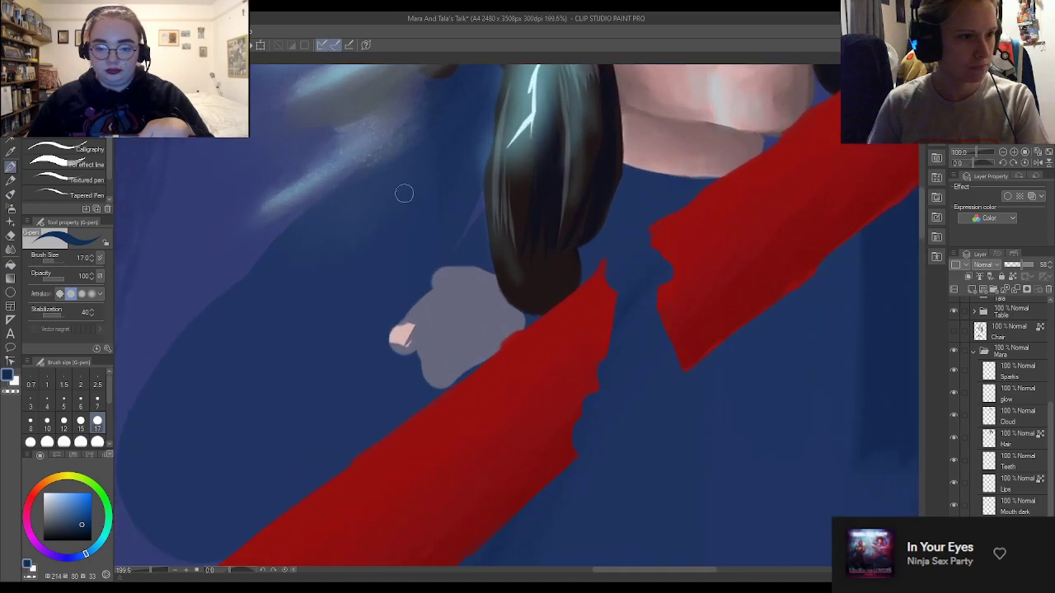
key("e")
mouse_move(427, 328)
left_mouse_down()
mouse_move(459, 356)
mouse_move(444, 348)
mouse_move(445, 338)
mouse_move(473, 363)
mouse_move(476, 347)
mouse_move(484, 357)
mouse_move(471, 368)
mouse_move(451, 338)
mouse_move(466, 368)
mouse_move(517, 351)
mouse_move(500, 320)
mouse_move(486, 326)
mouse_move(469, 305)
mouse_move(483, 340)
mouse_move(453, 288)
left_mouse_up()
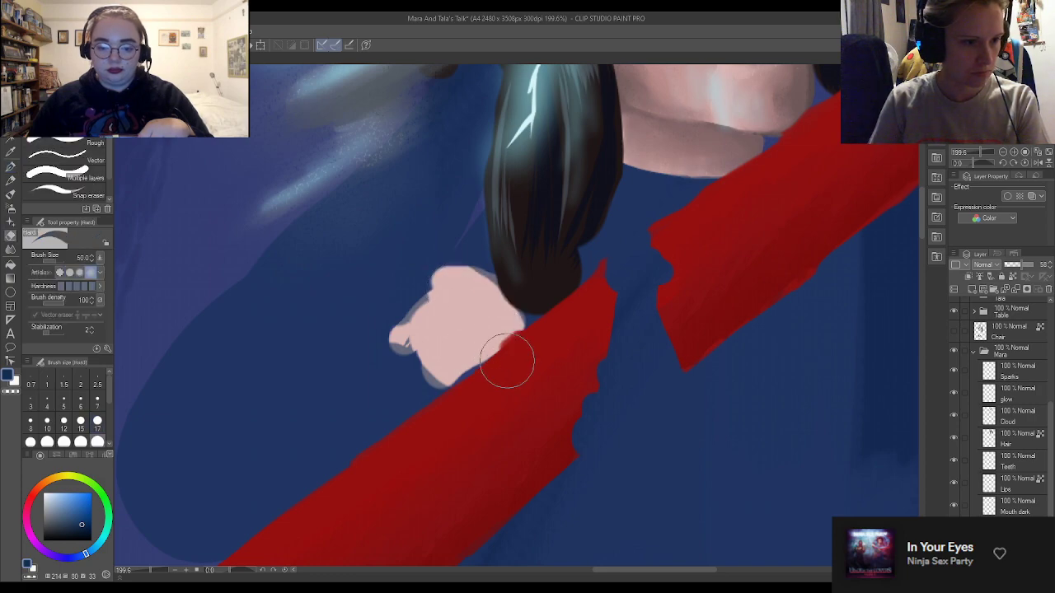
Redraw the sleeve's edge around that bare upper arm beside the lower scarf piece with the blue G-pen at size 17
key("p")
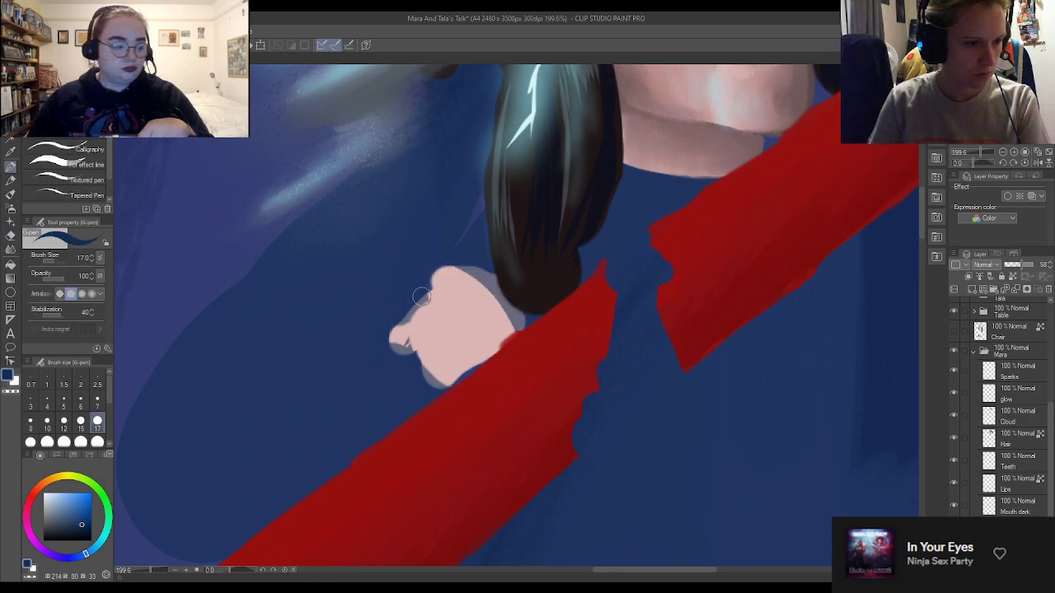
key("e")
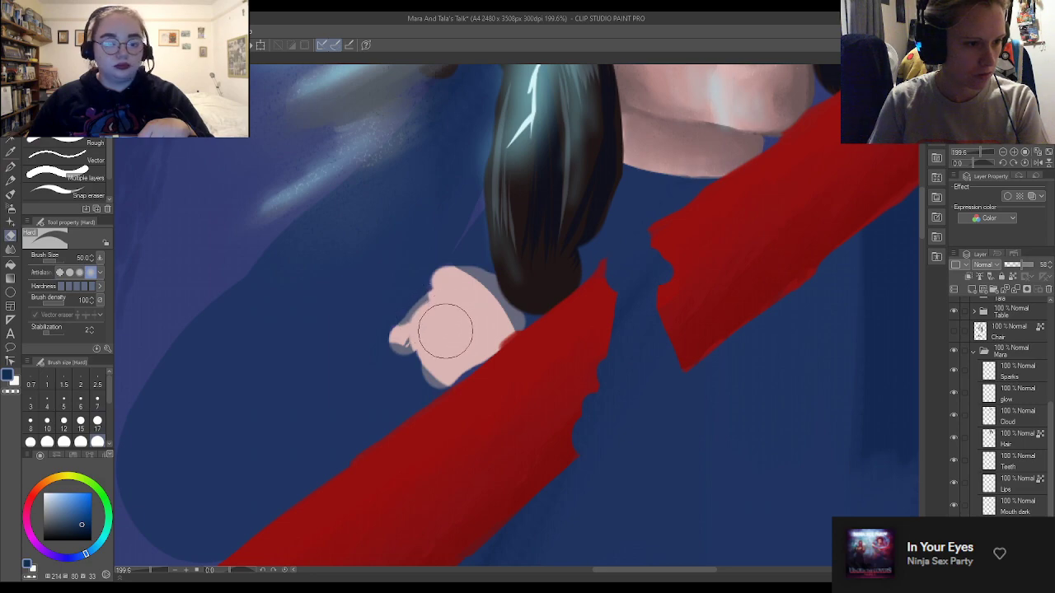
key("p")
left_click_drag(384, 329, 419, 383)
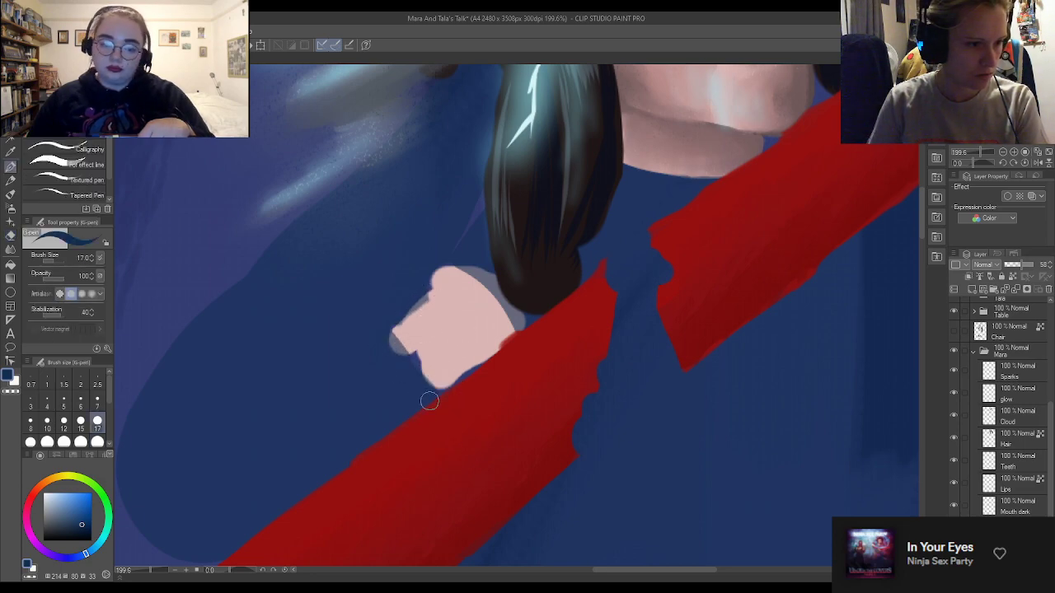
left_click_drag(377, 326, 463, 437)
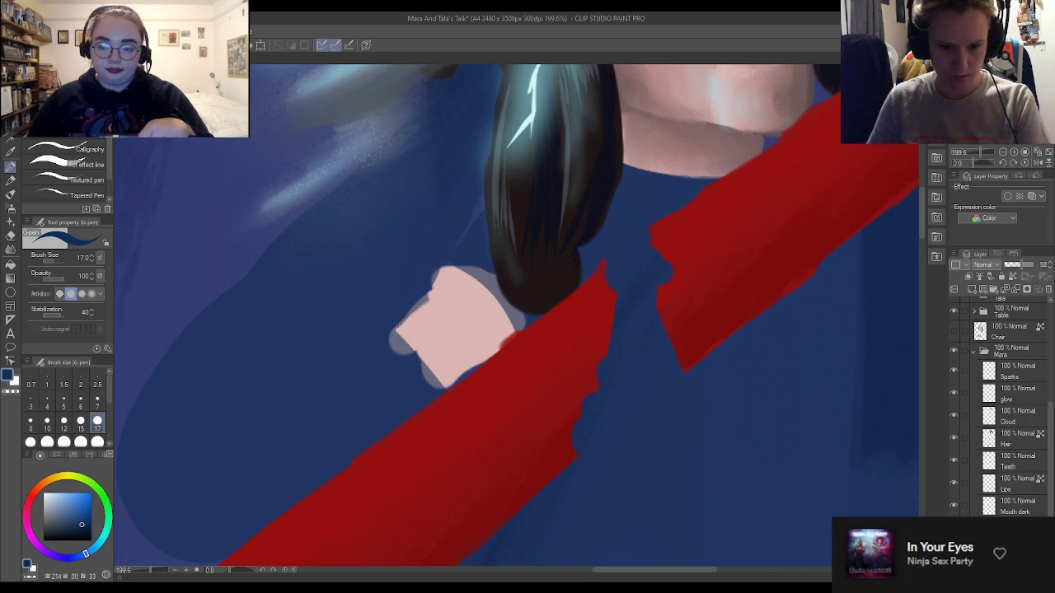
Unlock the skin layer's transparent pixels, sample the arm's pink and extend the skin around the bare upper arm beside the hair lock
left_click(1017, 550)
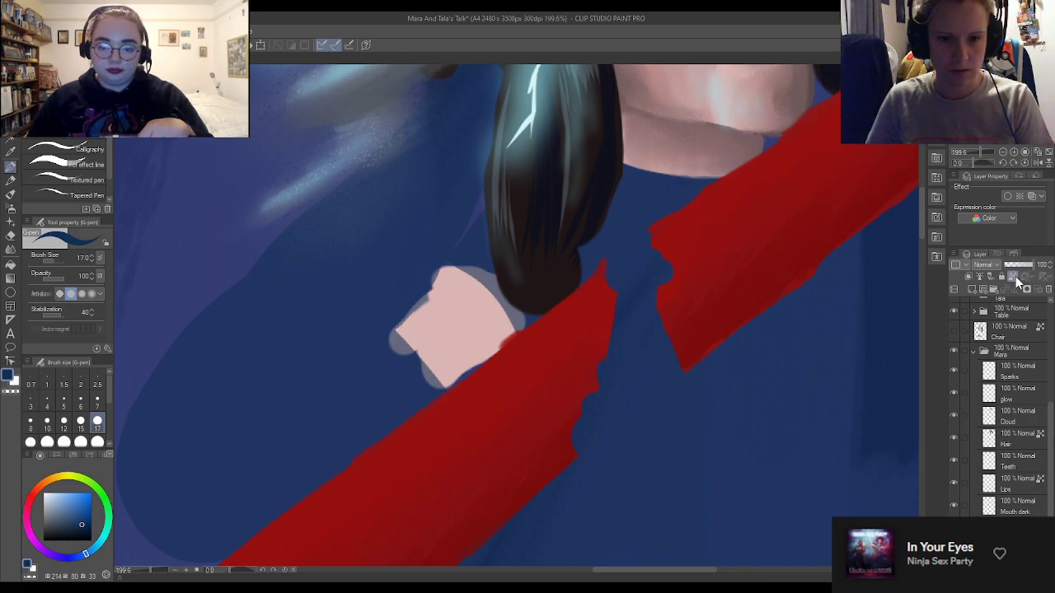
left_click(1016, 283)
left_click(454, 327, "alt")
mouse_move(445, 361)
left_mouse_down()
mouse_move(452, 380)
mouse_move(487, 379)
mouse_move(492, 347)
mouse_move(516, 356)
left_mouse_up()
mouse_move(457, 274)
left_mouse_down()
mouse_move(437, 279)
mouse_move(403, 319)
left_mouse_up()
scroll(387, 317, "down", 4)
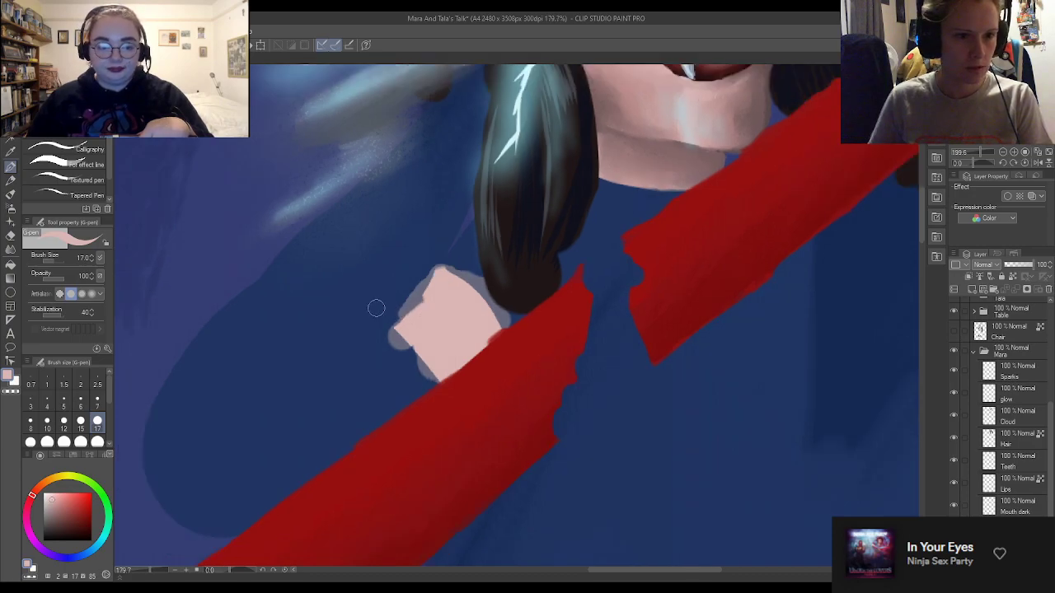
scroll(672, 318, "down", 2)
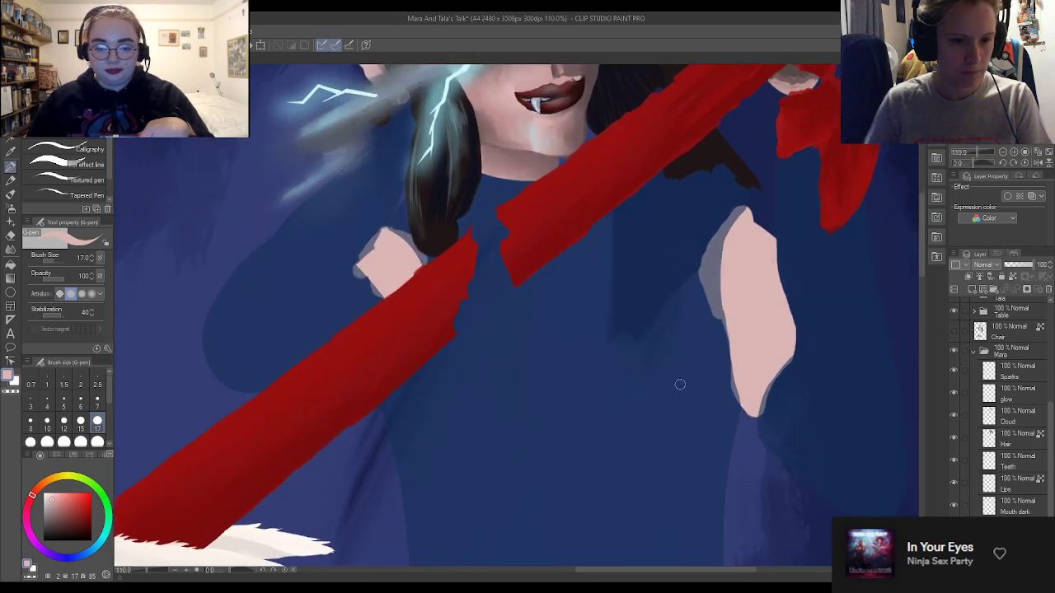
Extend the raised arm's skin along both sides of its bare upper arm and past the lower tip with the size 17 G-pen
left_click_drag(715, 371, 816, 468)
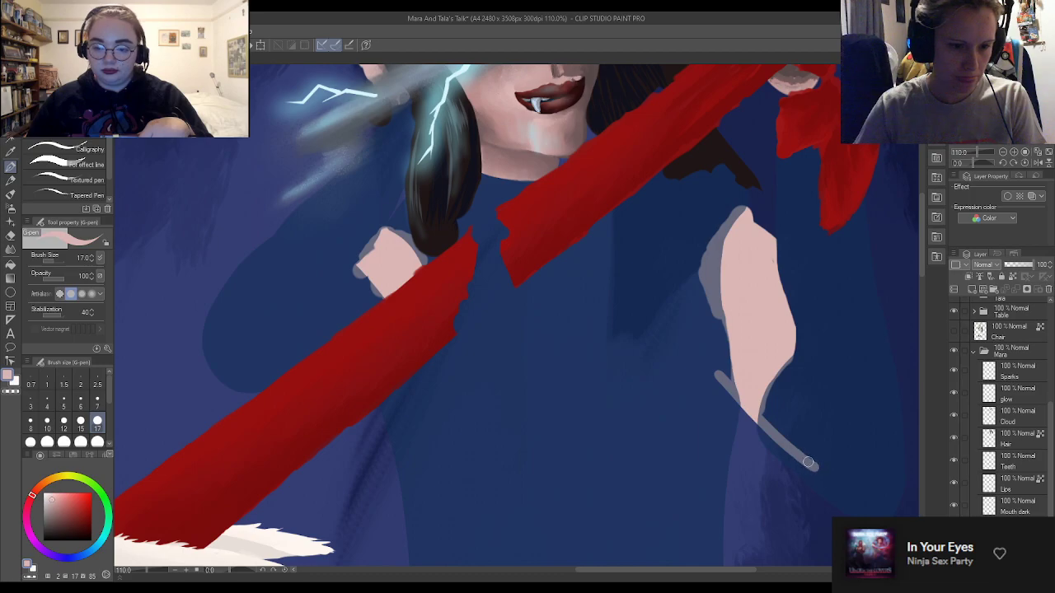
left_click_drag(773, 419, 763, 405)
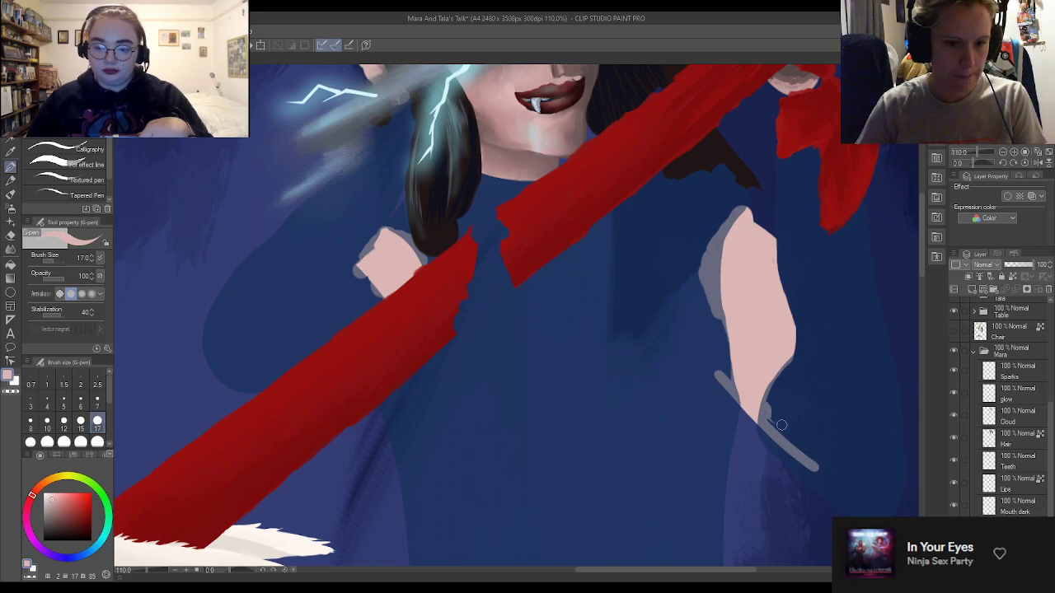
left_click_drag(721, 318, 734, 373)
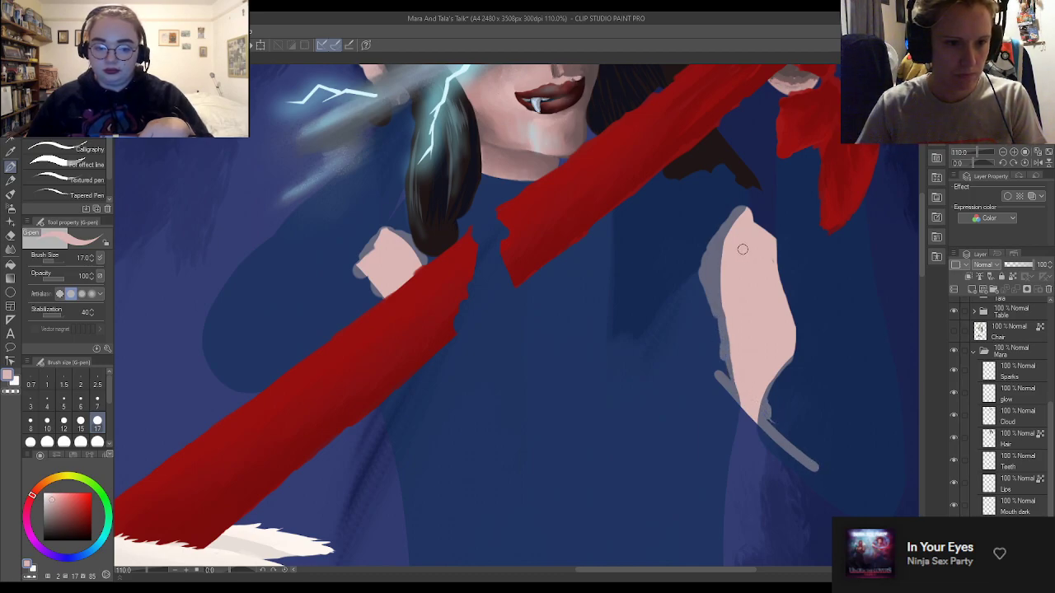
mouse_move(737, 200)
left_mouse_down()
mouse_move(793, 318)
mouse_move(753, 223)
mouse_move(783, 265)
mouse_move(758, 241)
mouse_move(797, 354)
left_mouse_up()
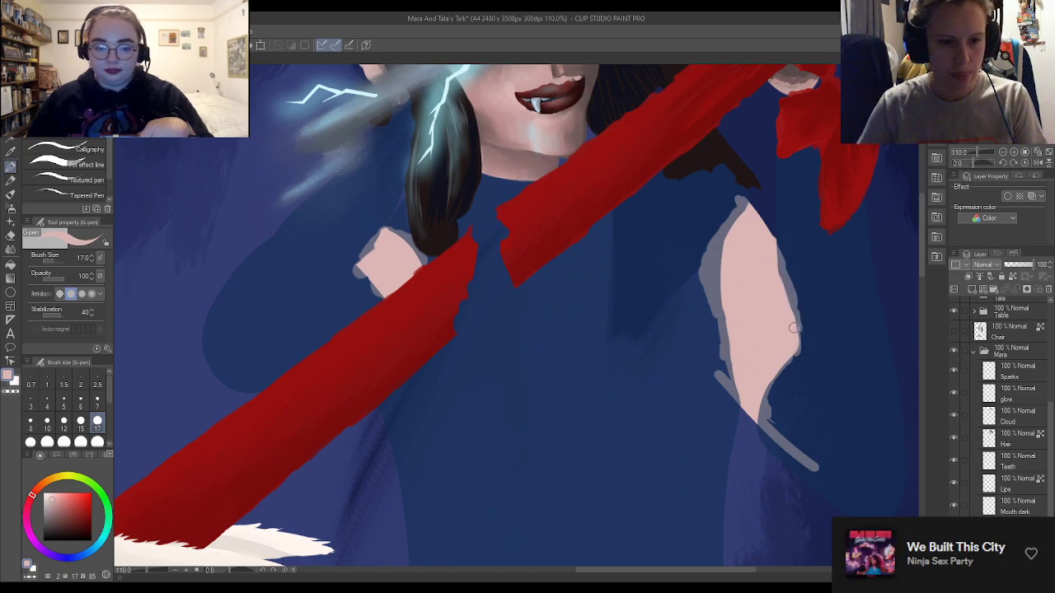
Paint a pink skin stroke along the raised hand's wrist, between the two parts of the red scarf
scroll(779, 297, "down", 5)
scroll(782, 132, "up", 13)
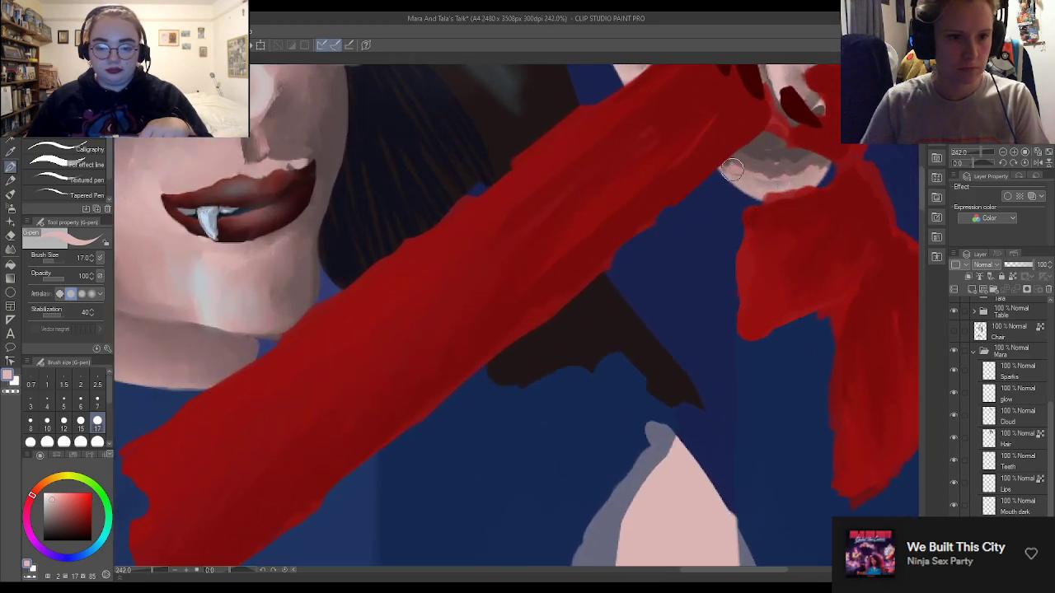
left_click_drag(732, 171, 744, 202)
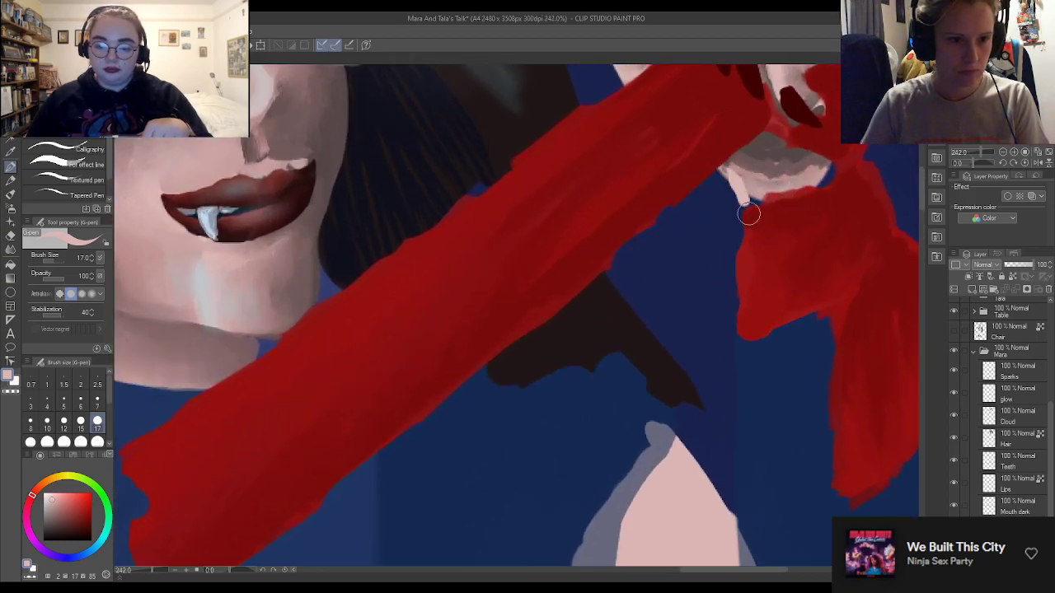
scroll(685, 239, "down", 4)
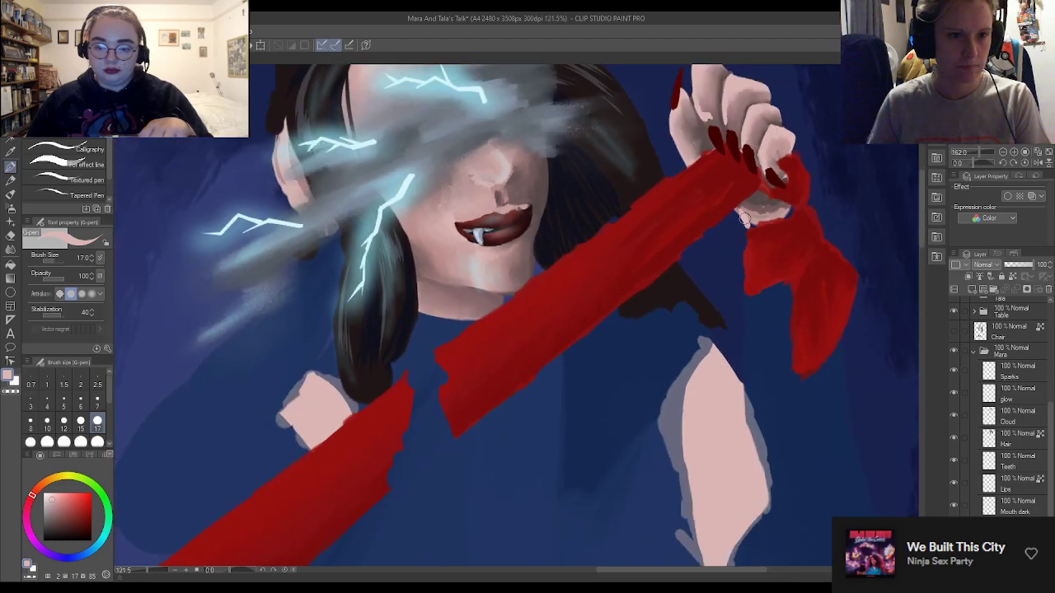
scroll(742, 143, "up", 4)
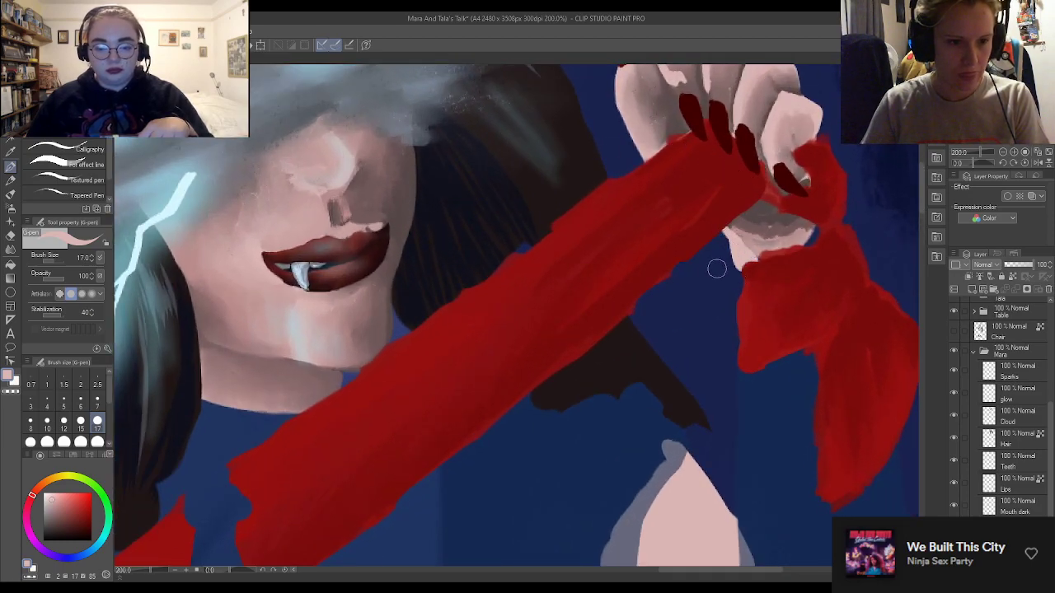
Reduce the G-pen to size 7 and refine the skin edge of the raised hand's wrist
key("e")
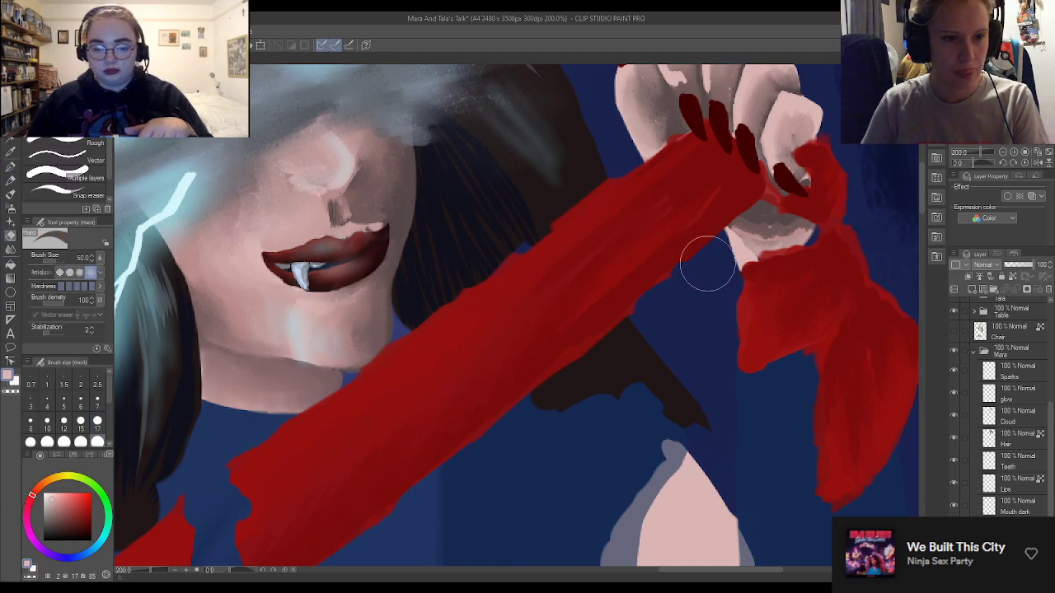
key("p")
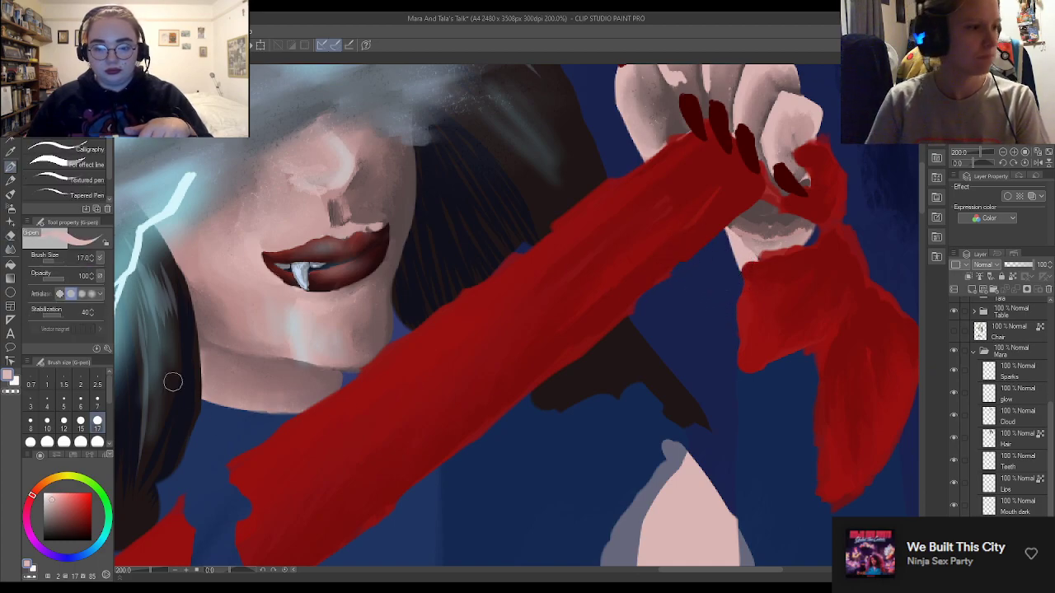
left_click(97, 402)
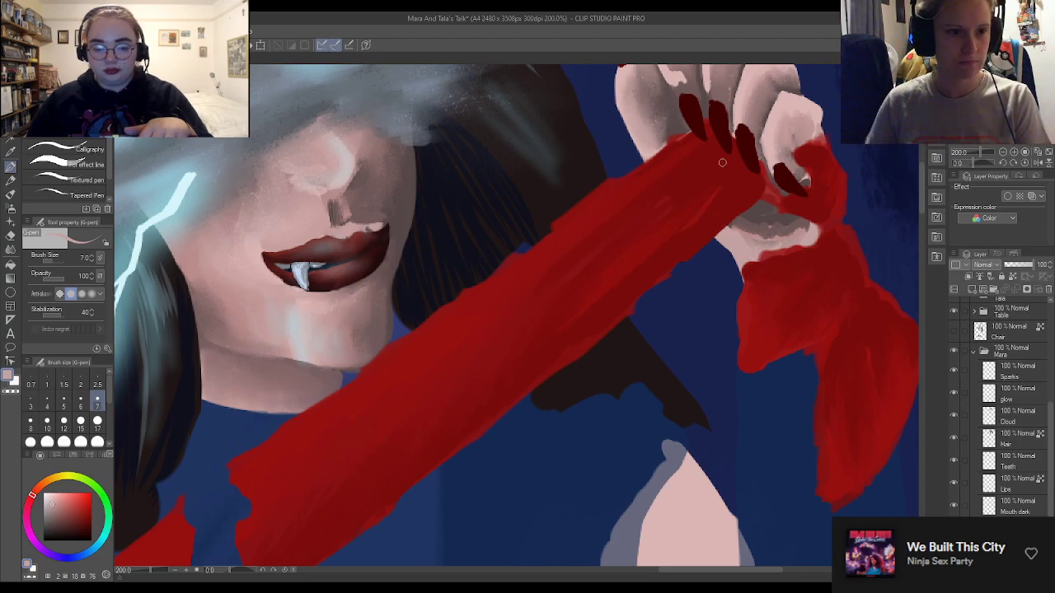
key("ctrl+0")
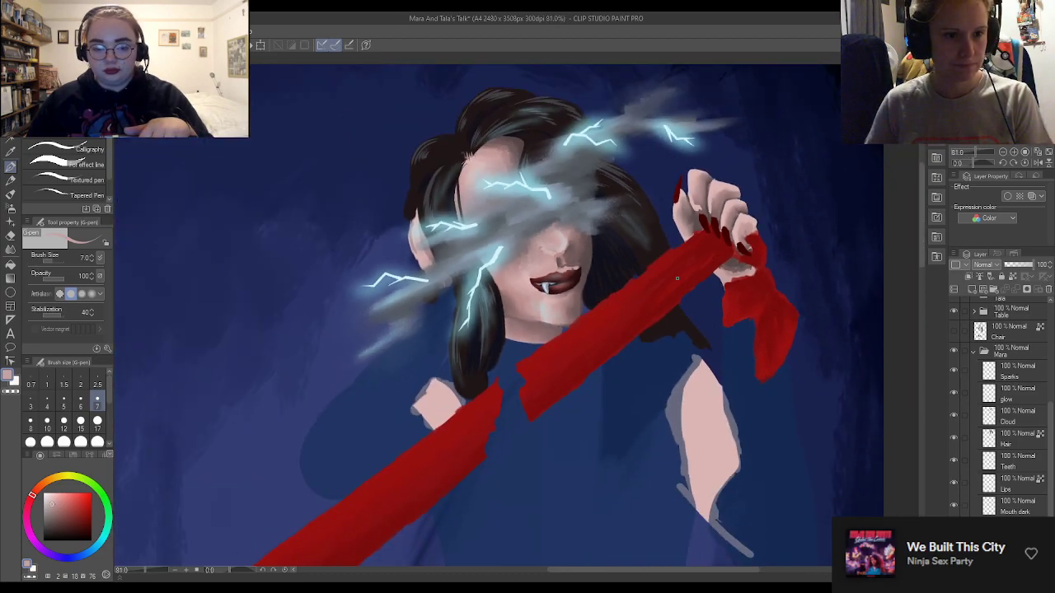
scroll(692, 239, "up", 4)
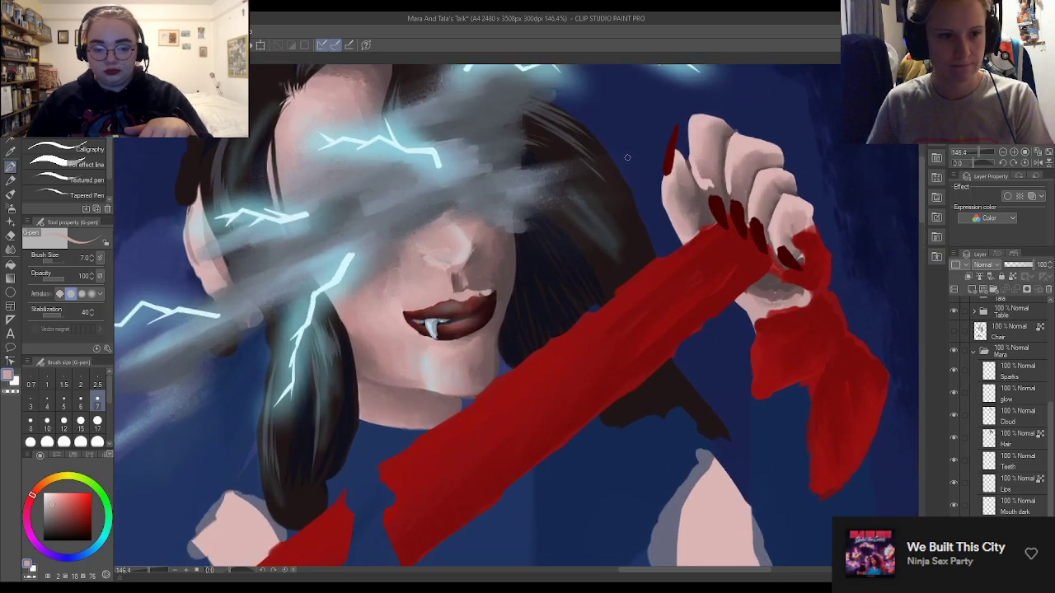
scroll(625, 169, "up", 2)
Check the Hair and Lips layers by toggling their visibility, and select the Nails layer containing the raised hand's thumbnail
key("e")
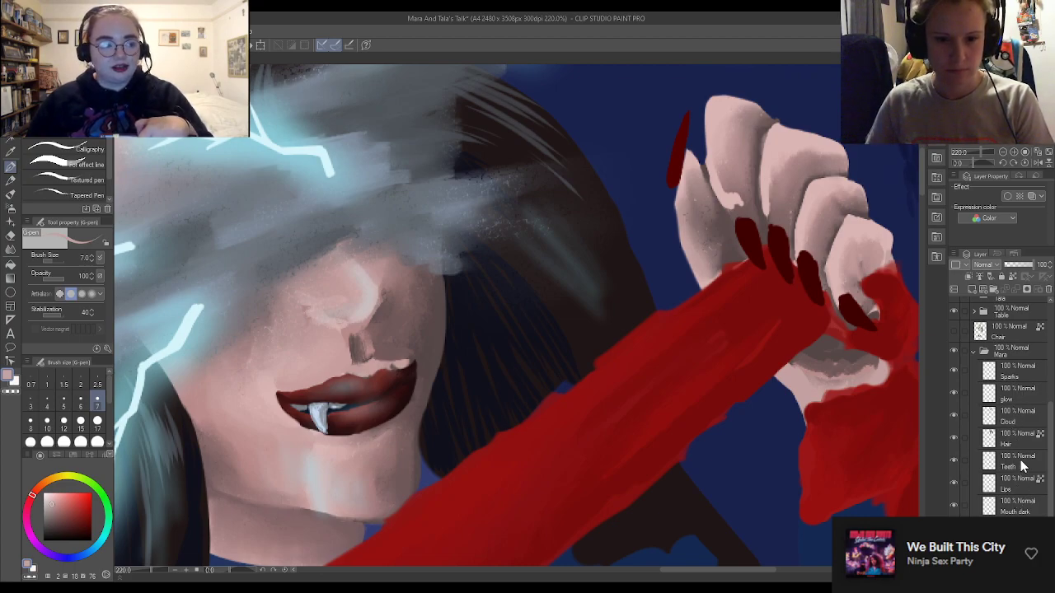
left_click(952, 436)
left_click(951, 437)
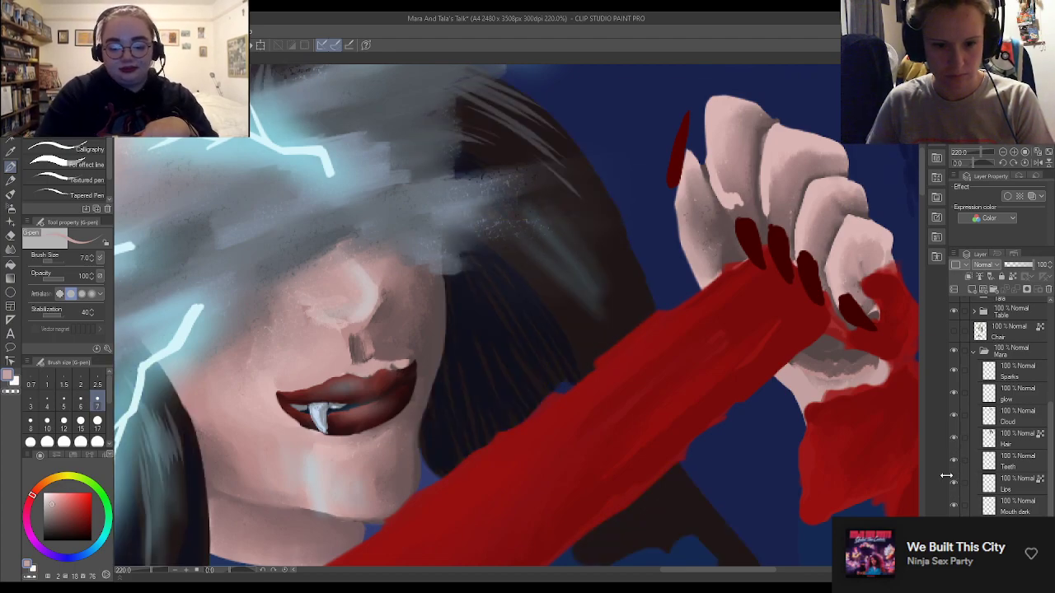
left_click(953, 482)
left_click(954, 482)
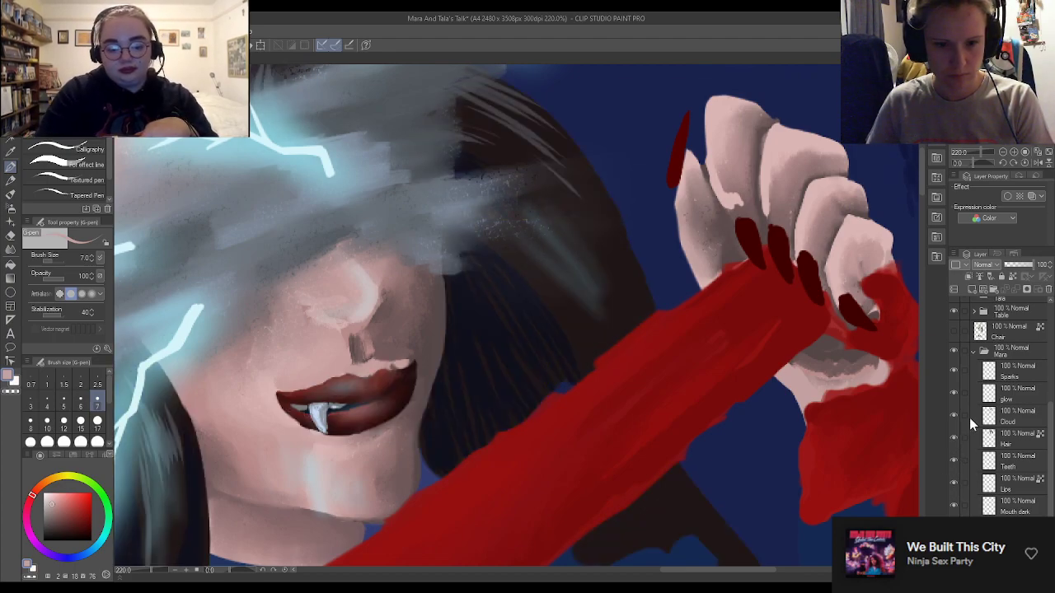
left_click(1020, 397)
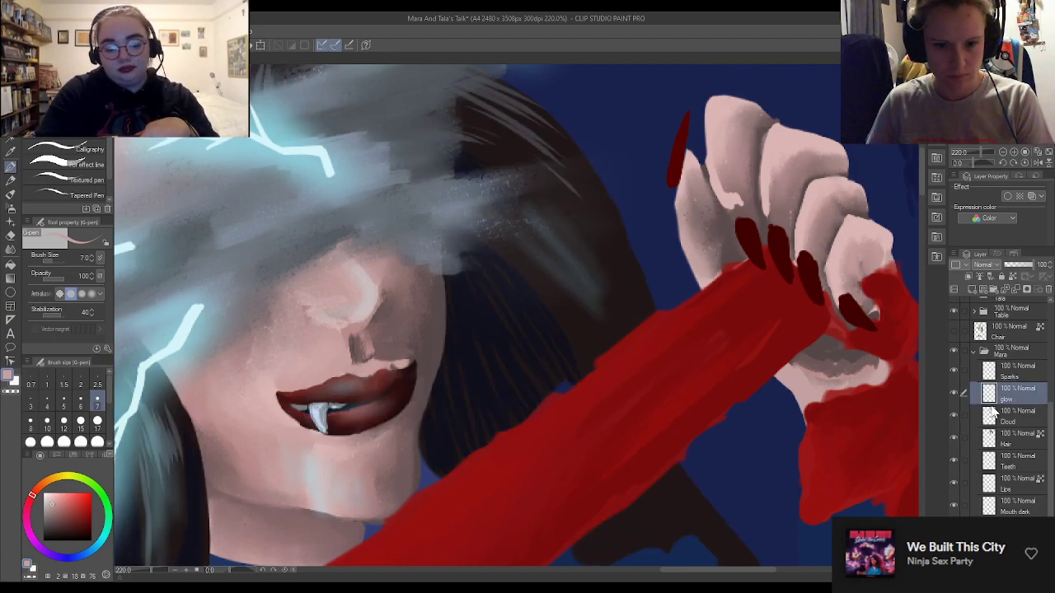
left_click(672, 165, "ctrl+shift")
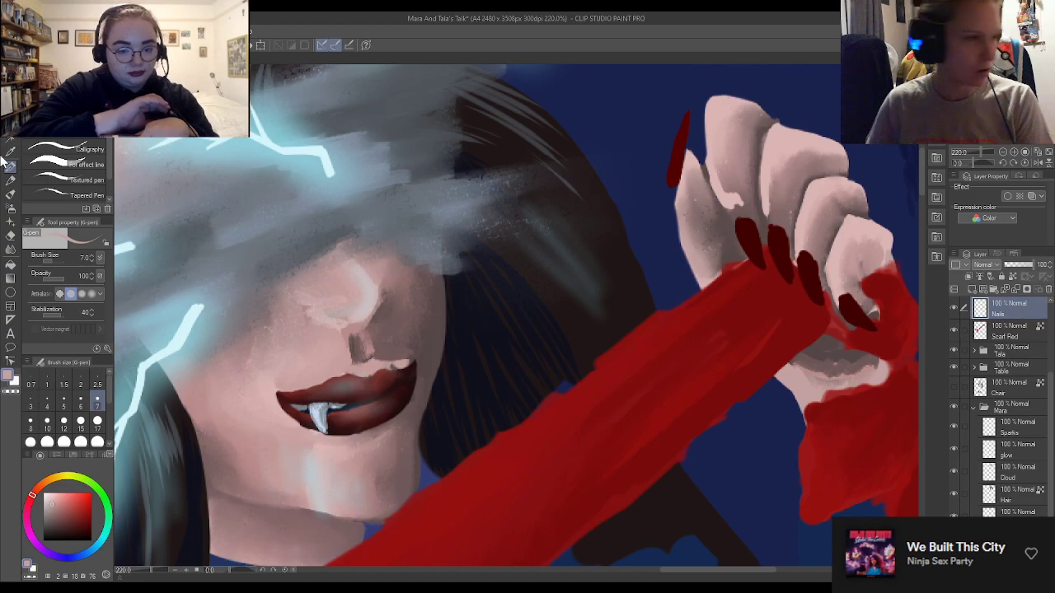
Lasso the raised hand's thumbnail, nudge it slightly closer to the thumb and clear the selection
left_click(10, 125)
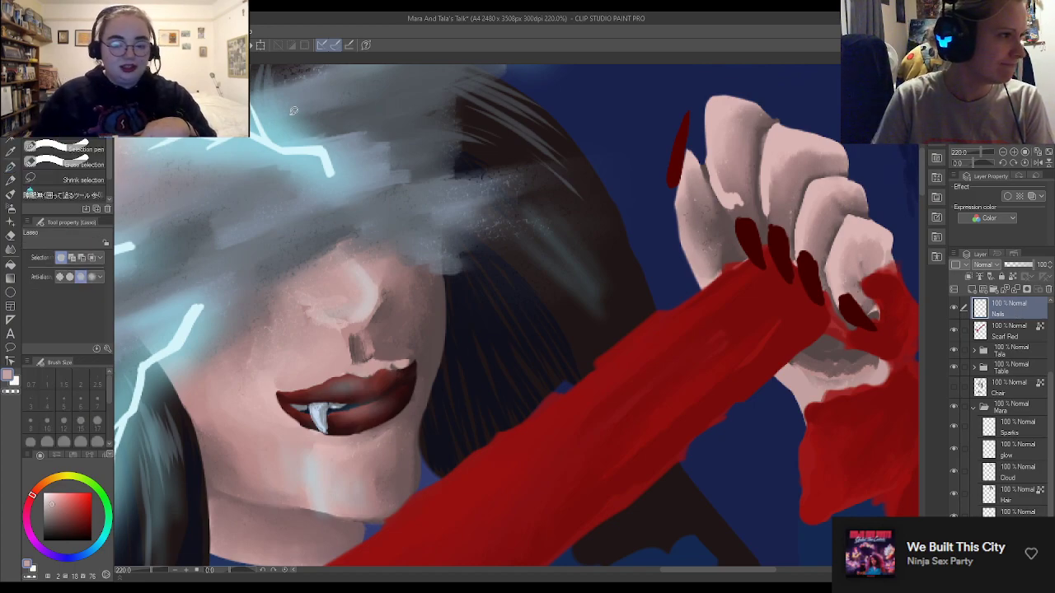
mouse_move(661, 224)
left_mouse_down()
mouse_move(676, 96)
mouse_move(639, 218)
left_mouse_up()
mouse_move(683, 161)
left_mouse_down()
mouse_move(683, 176)
mouse_move(688, 168)
left_mouse_up()
scroll(608, 93, "down", 3)
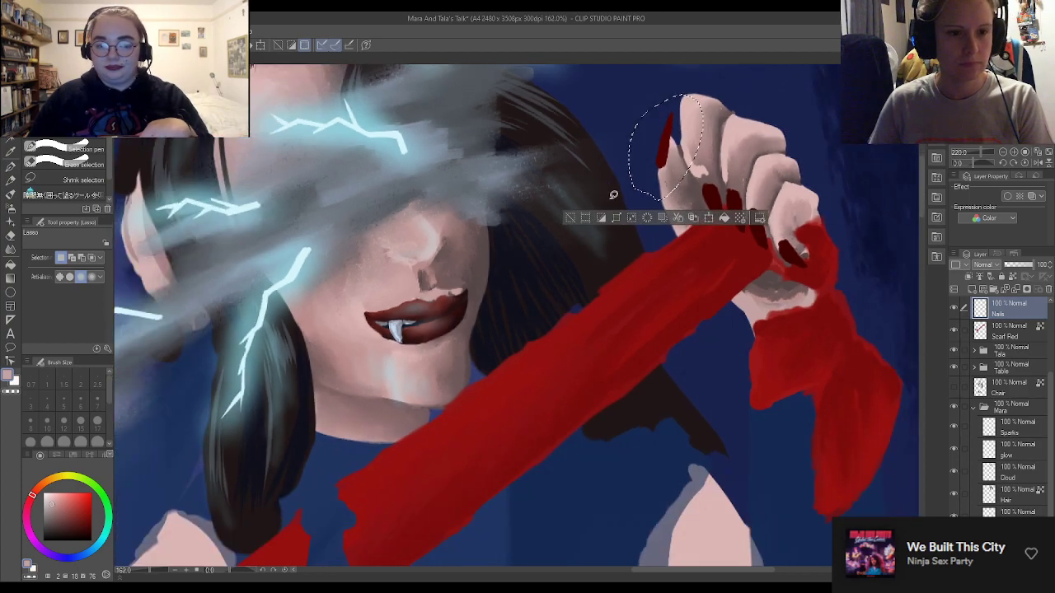
key("ctrl+d")
scroll(611, 263, "down", 2)
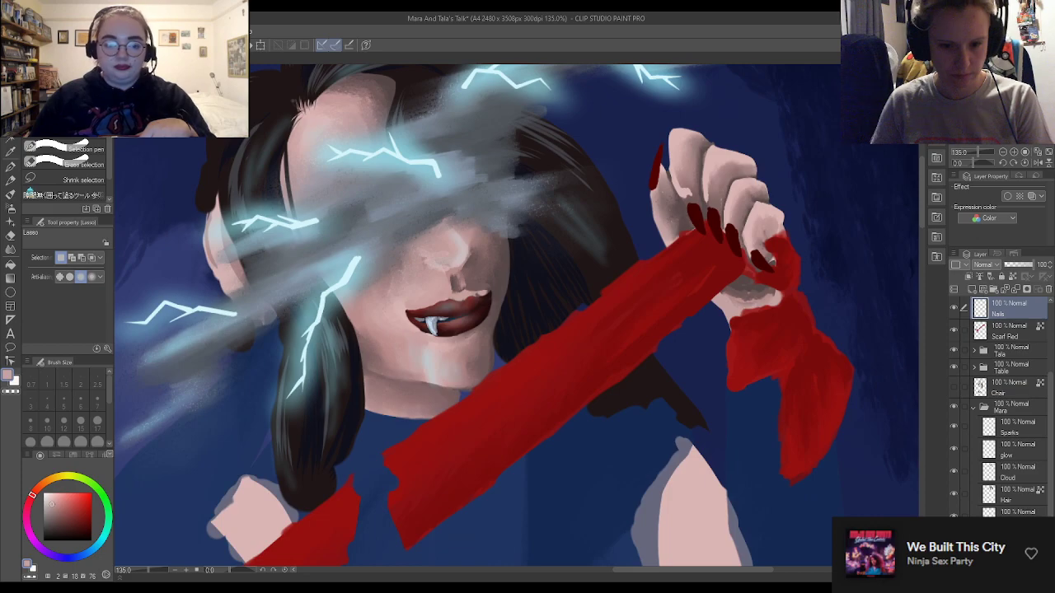
Raise the opacity of the Dress layer to 100%
left_click(1022, 493)
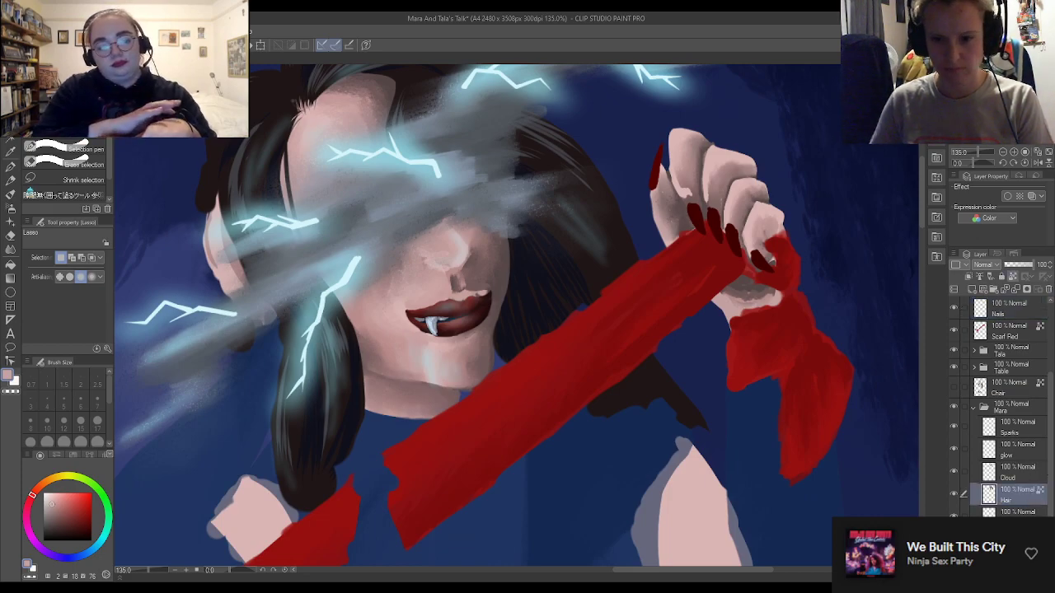
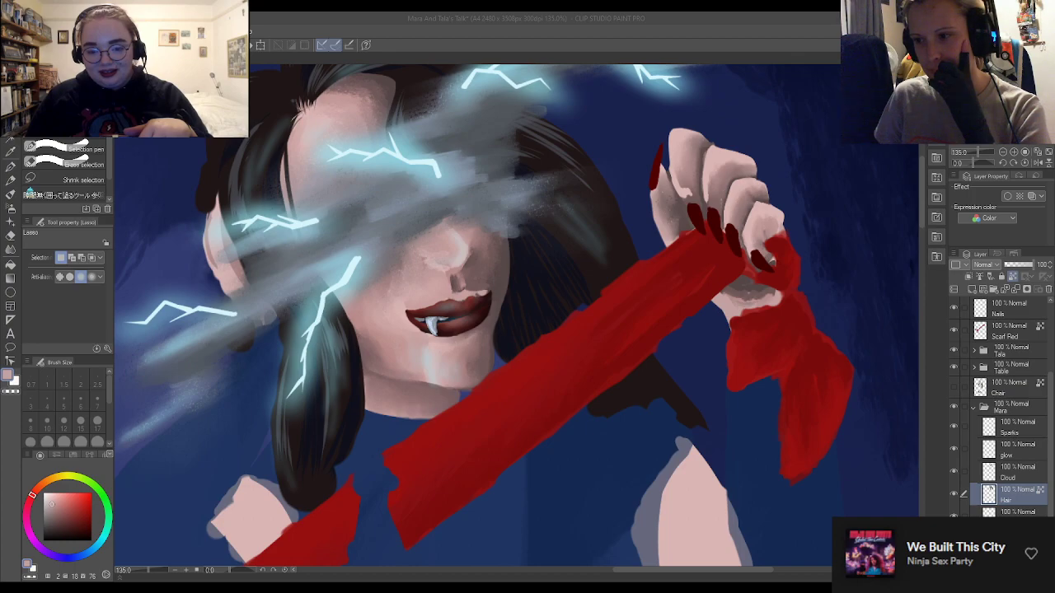
scroll(753, 364, "down", 1)
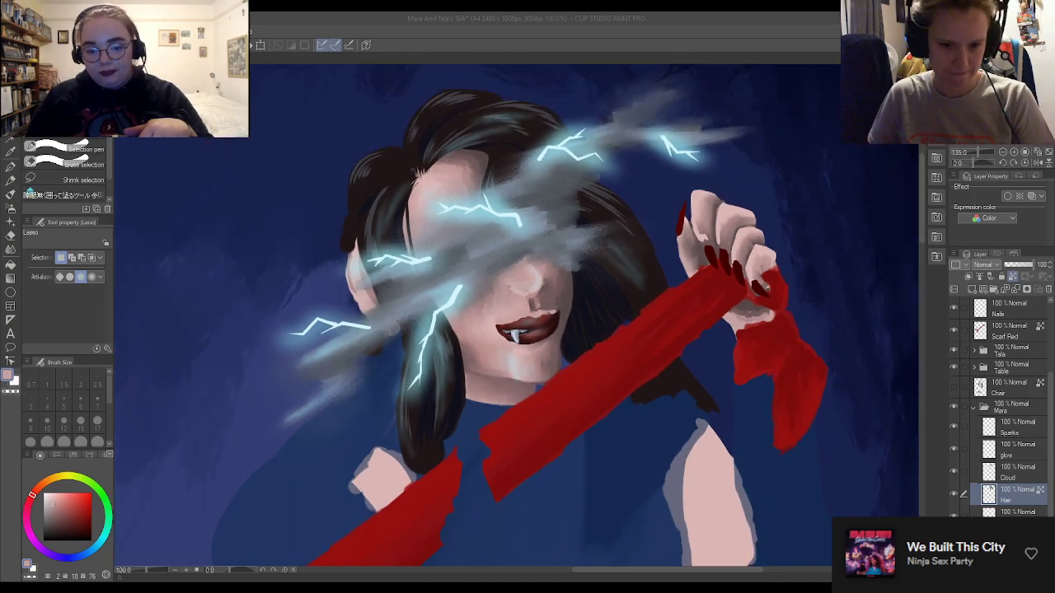
scroll(596, 265, "down", 1)
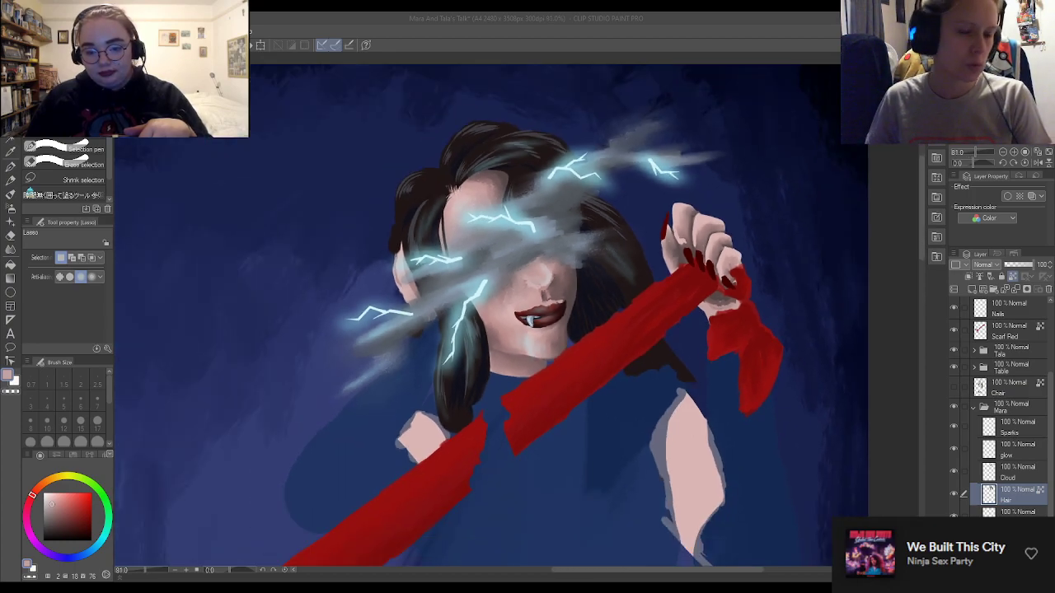
scroll(741, 396, "up", 3)
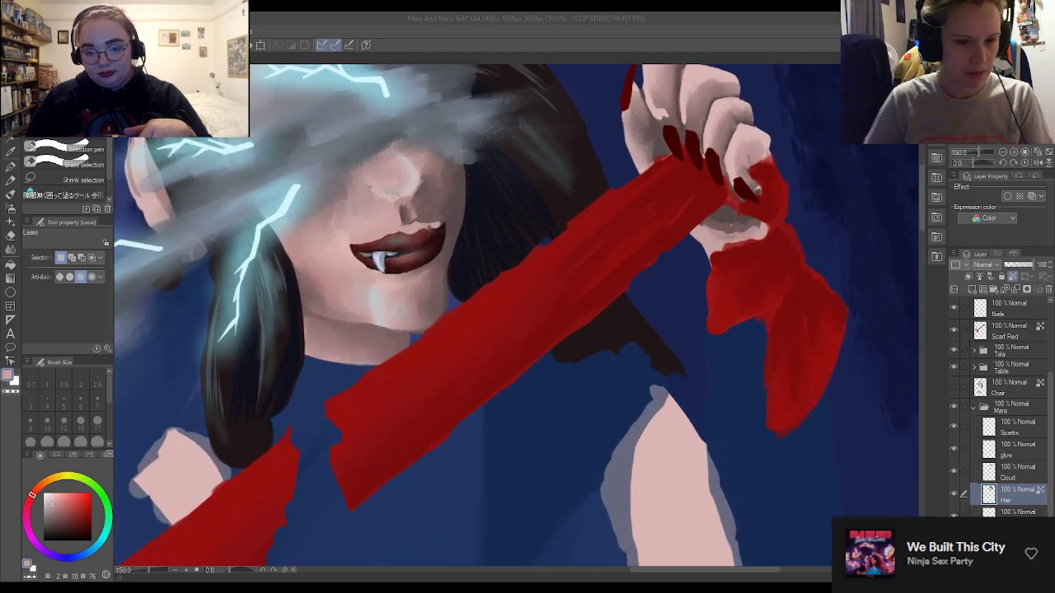
scroll(583, 231, "down", 3)
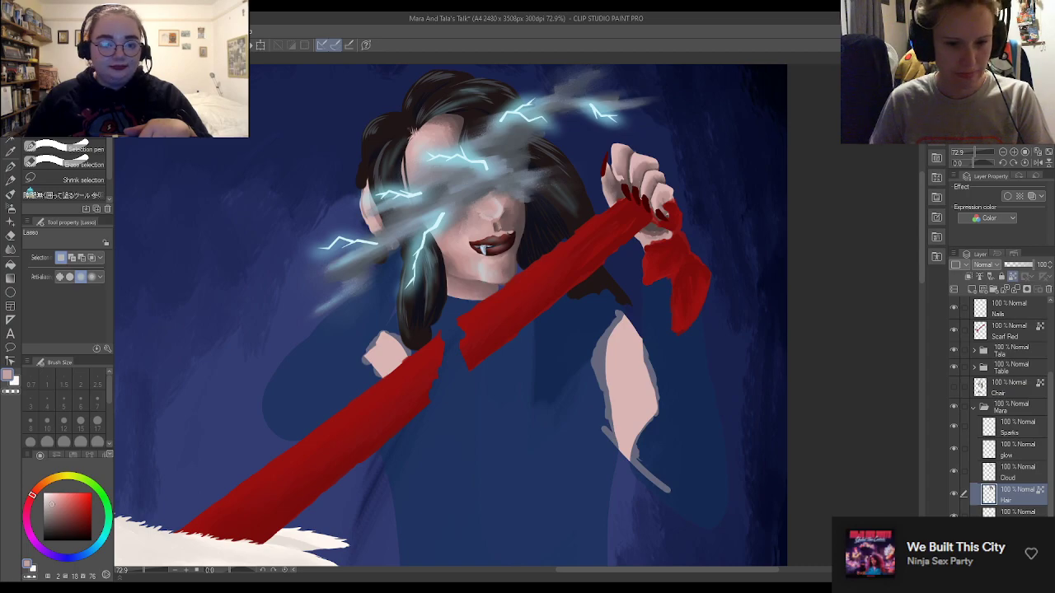
scroll(1010, 412, "down", 5)
left_click(1009, 486)
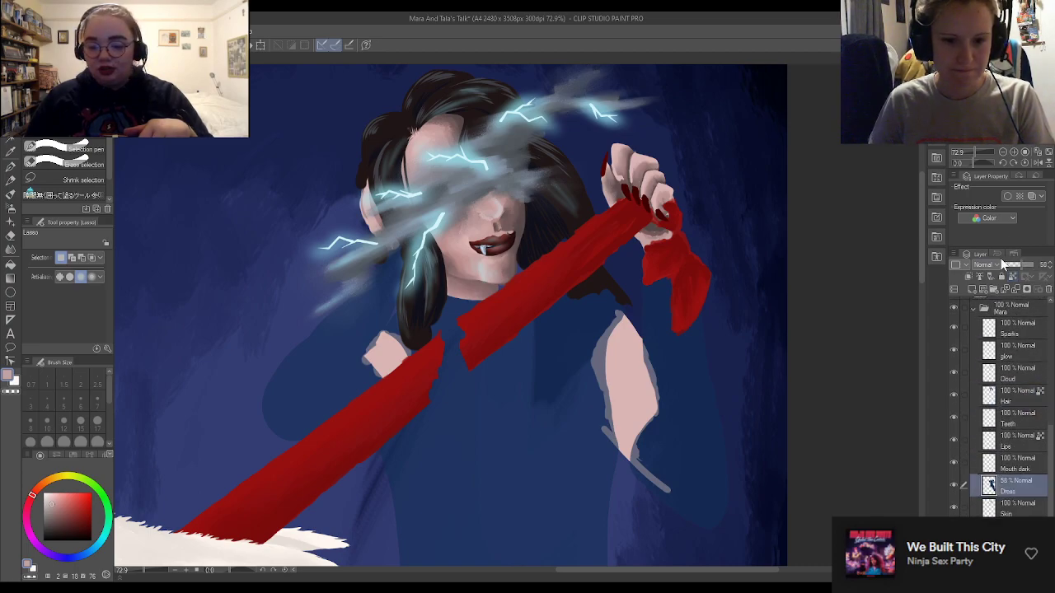
left_click_drag(1028, 265, 1039, 265)
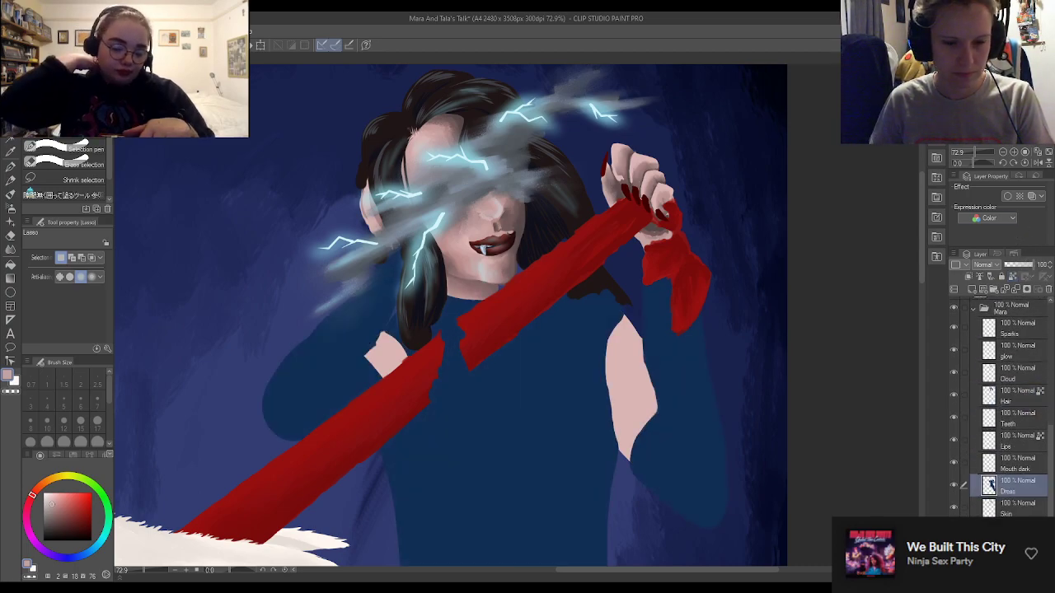
On the Hair layer with transparency unlocked, extend the shoulder lock to a tapered tip with the size 7 G-pen in the hair's dark brown
scroll(1001, 449, "up", 1)
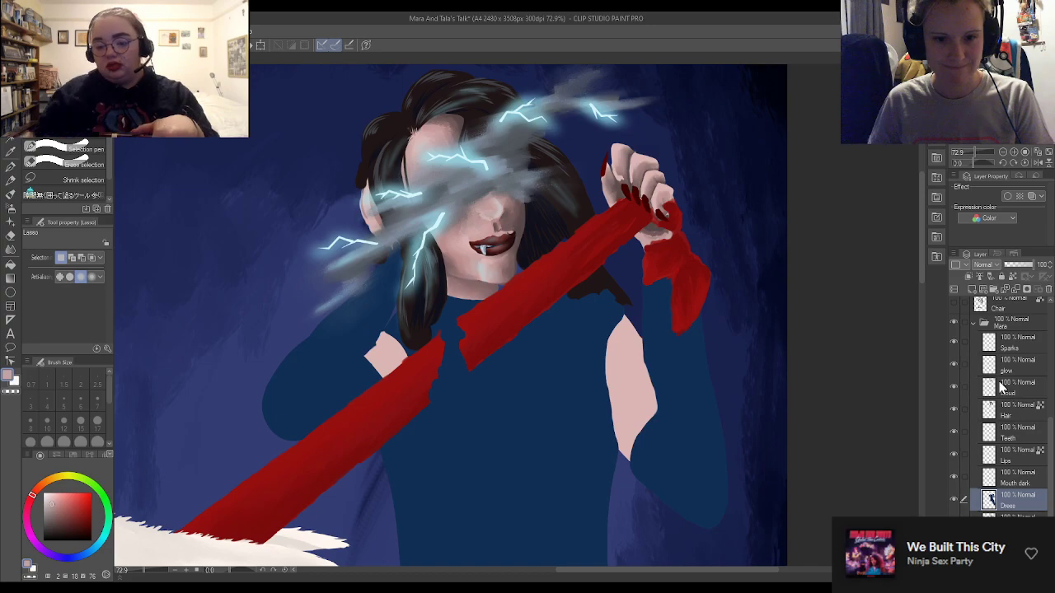
left_click(1008, 418)
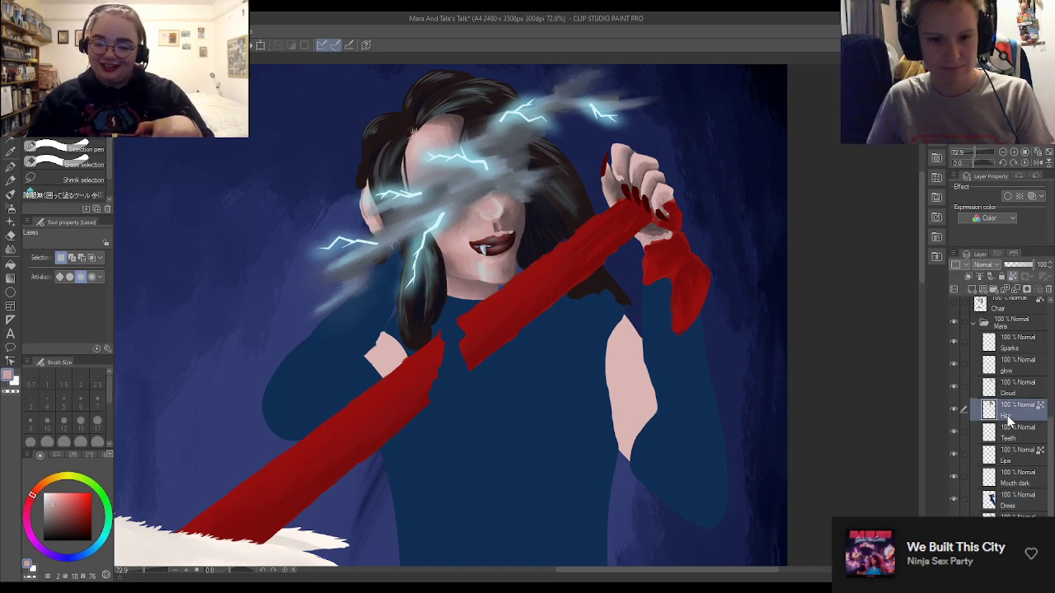
scroll(476, 220, "up", 2)
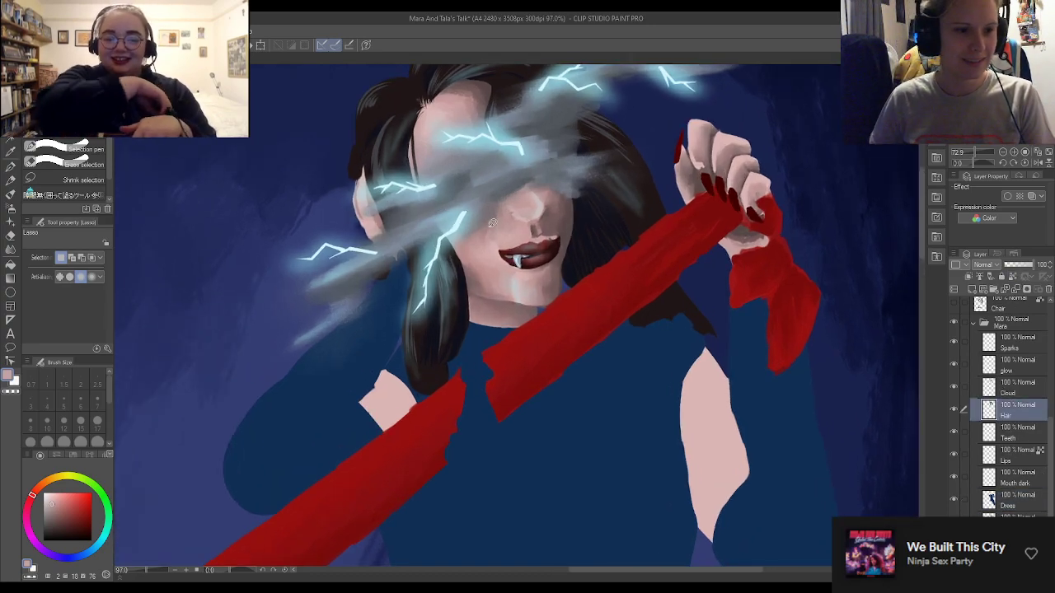
scroll(682, 296, "up", 1)
key("e")
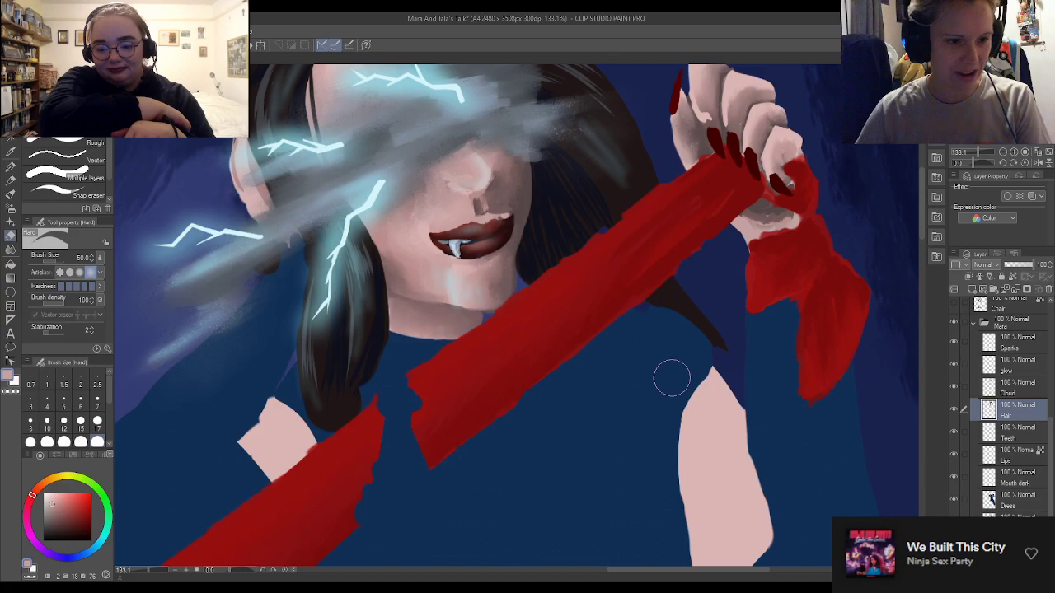
key("m")
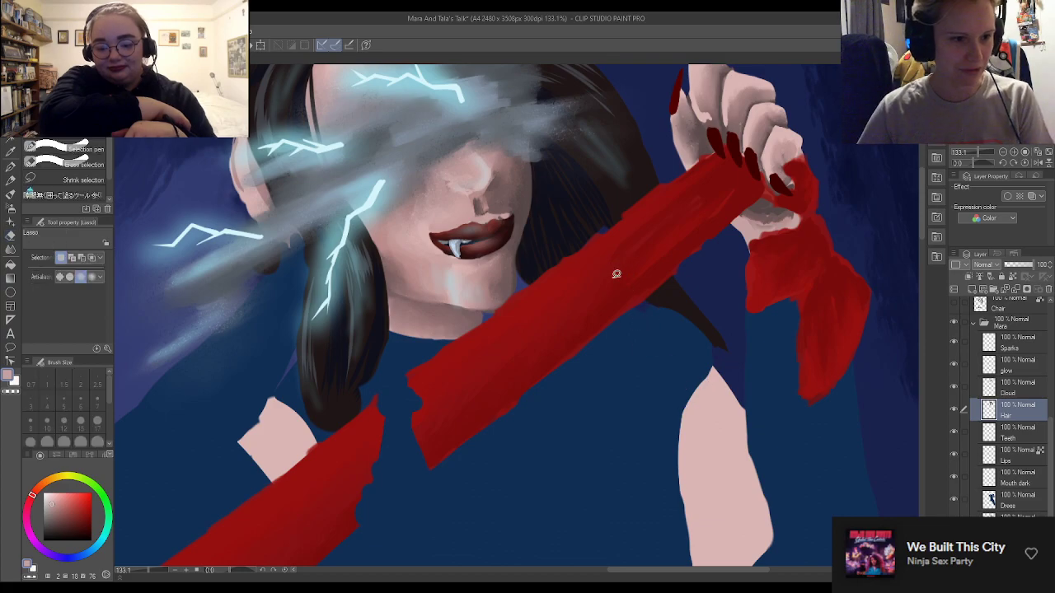
left_click(11, 165)
left_click(666, 292, "alt")
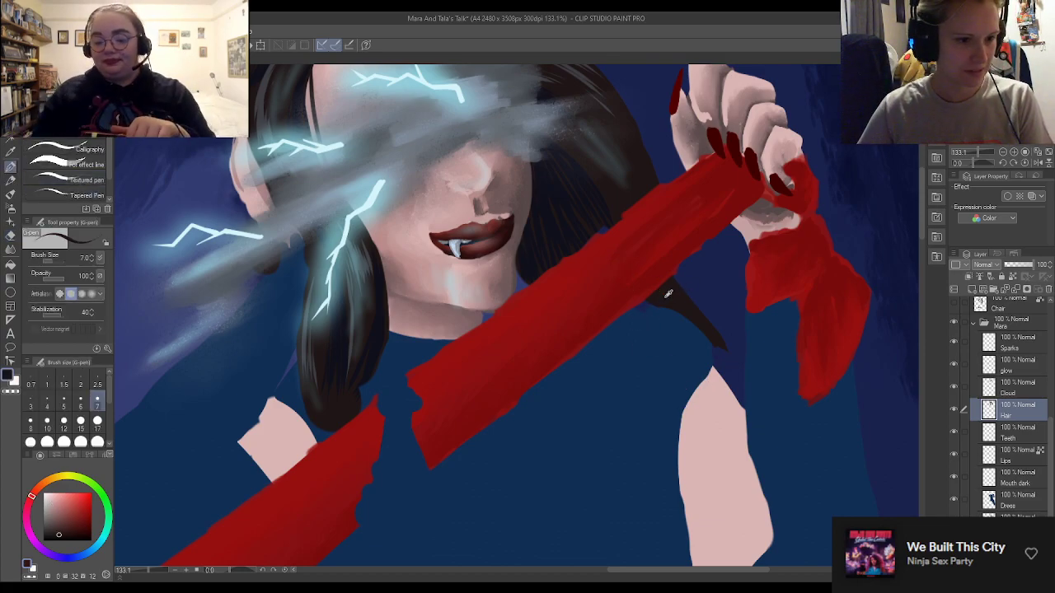
mouse_move(631, 304)
left_mouse_down()
mouse_move(674, 318)
mouse_move(654, 302)
mouse_move(707, 341)
mouse_move(674, 330)
mouse_move(724, 349)
mouse_move(735, 400)
left_mouse_up()
left_click_drag(718, 354, 732, 395)
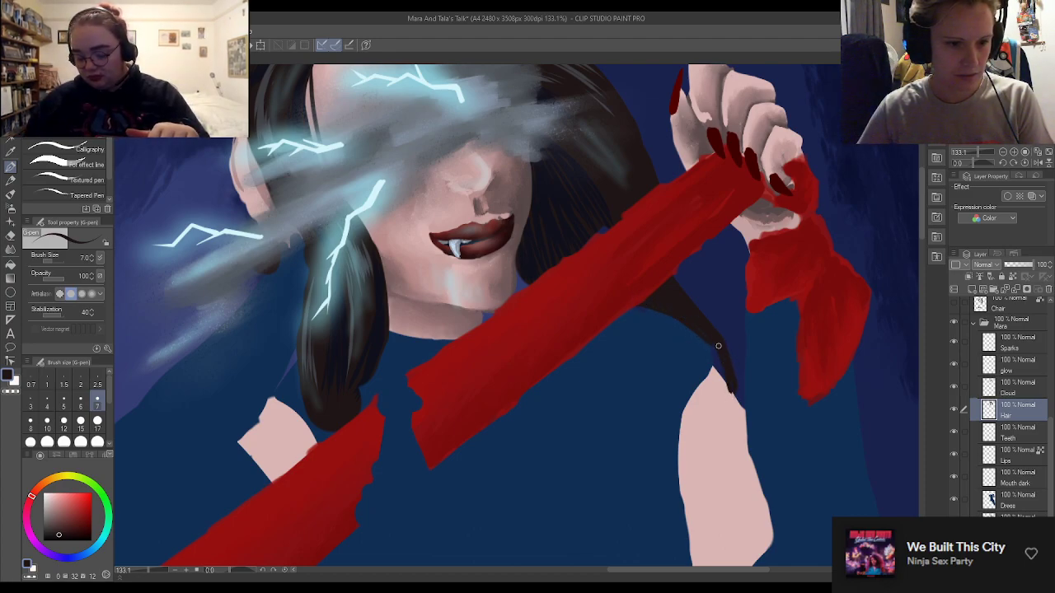
left_click_drag(714, 359, 728, 391)
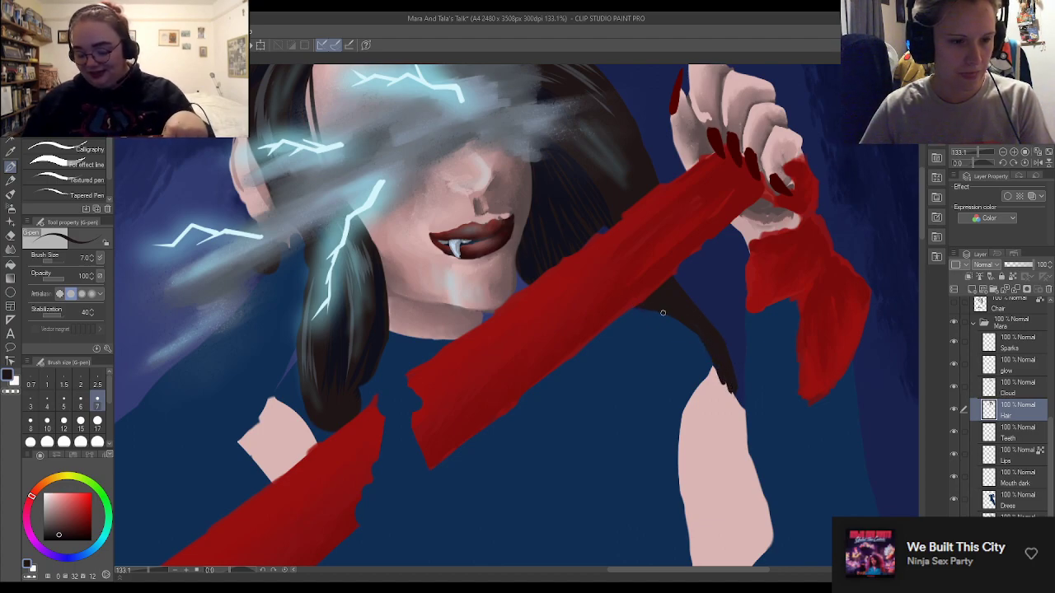
left_click_drag(654, 312, 700, 342)
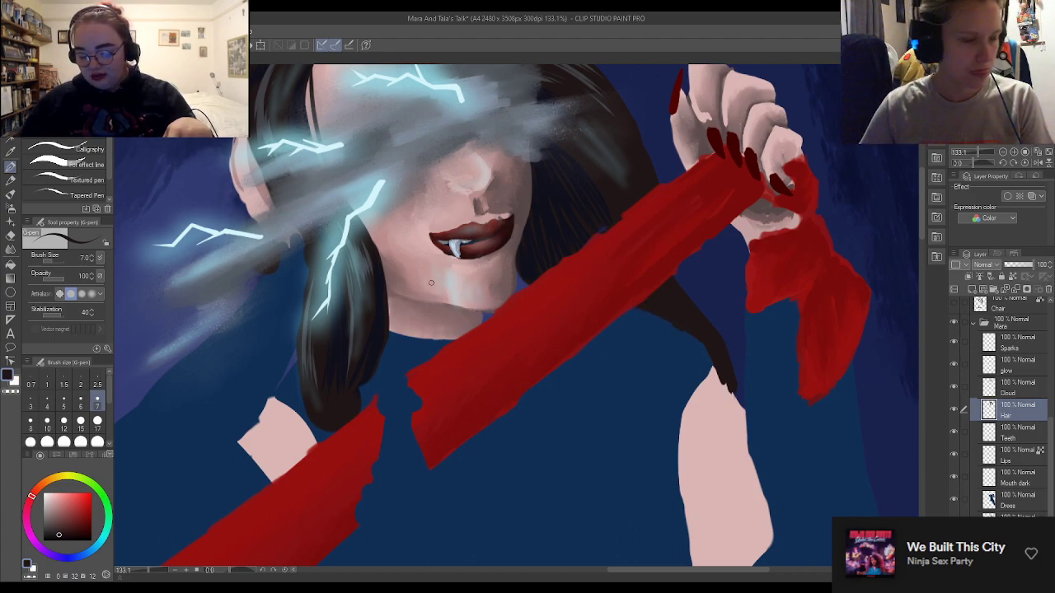
Set the G-pen to size 6 and paint a dark hair stroke down the jaw edge beside the lips
left_click(80, 420)
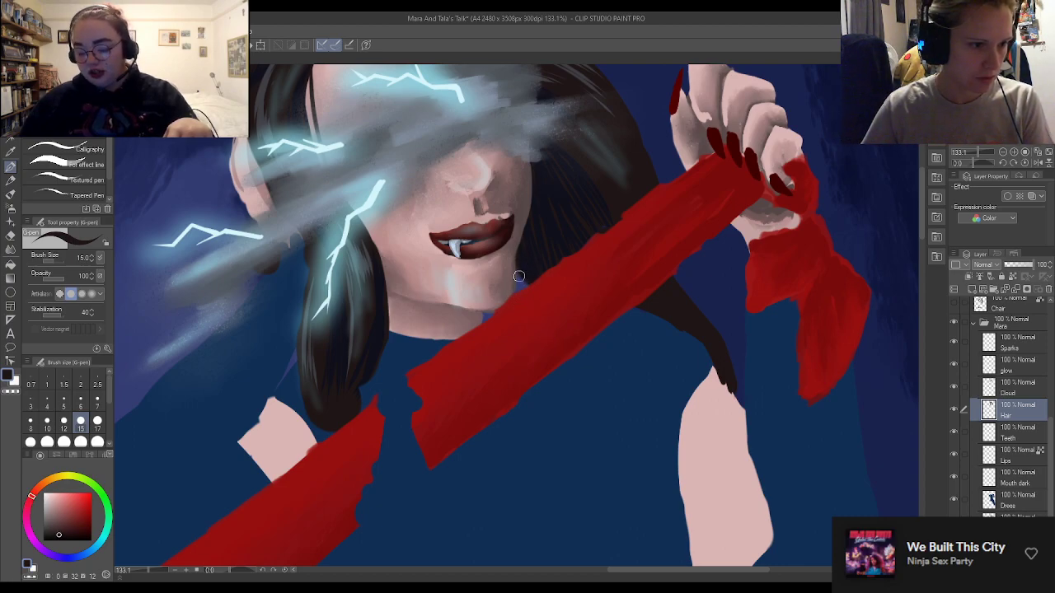
left_click(80, 401)
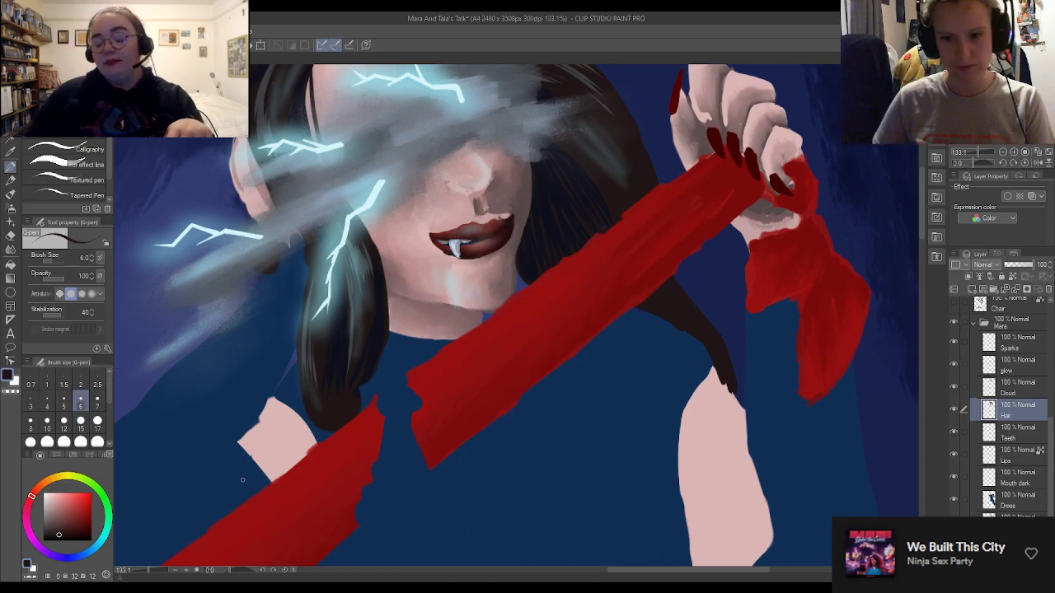
scroll(234, 478, "up", 8)
scroll(449, 381, "down", 8)
scroll(560, 297, "up", 6)
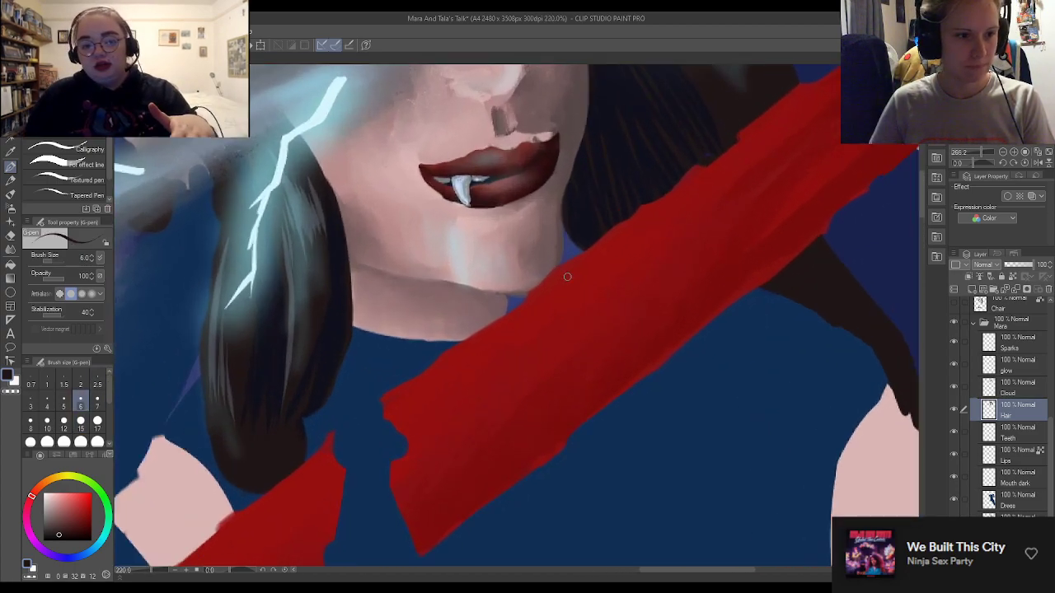
scroll(567, 277, "up", 4)
left_click_drag(563, 175, 549, 266)
Trim the hair stroke off the jaw with the hard eraser at size 6, and fill the blue gap between jaw and hair
key("e")
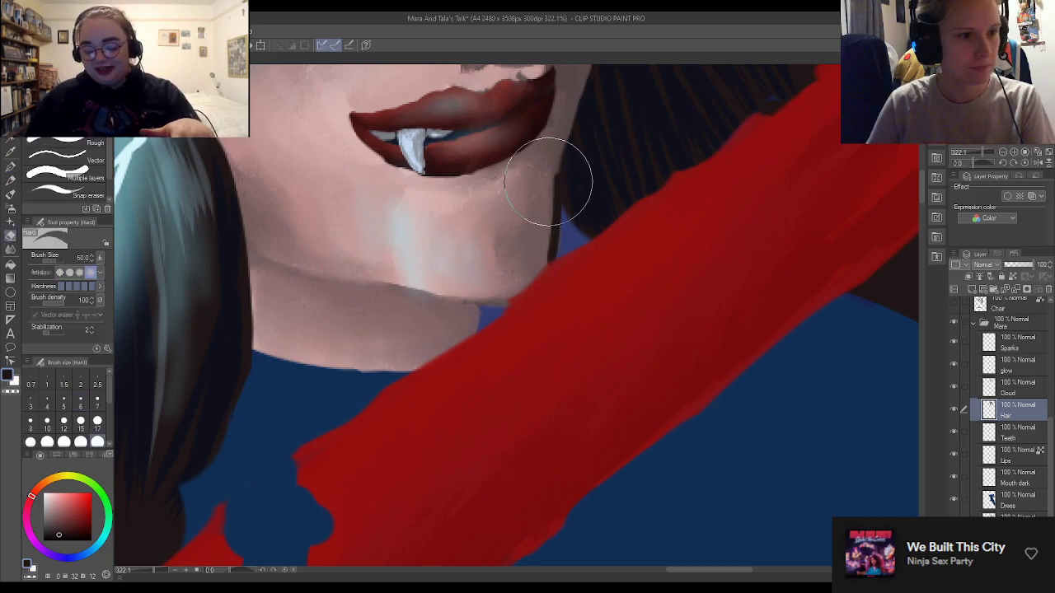
left_click(80, 399)
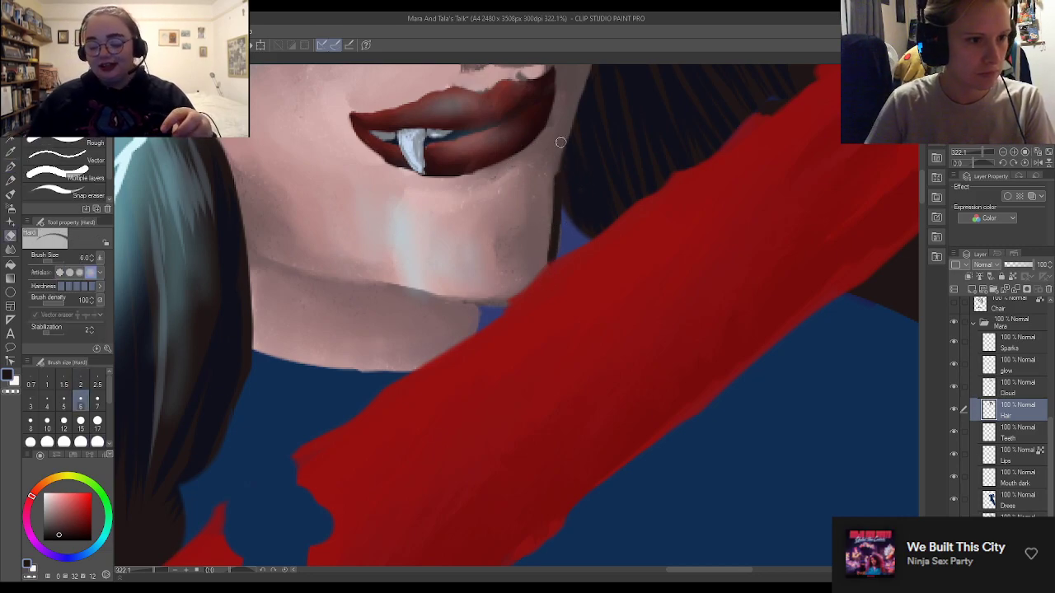
left_click_drag(561, 146, 547, 216)
left_click_drag(559, 155, 539, 295)
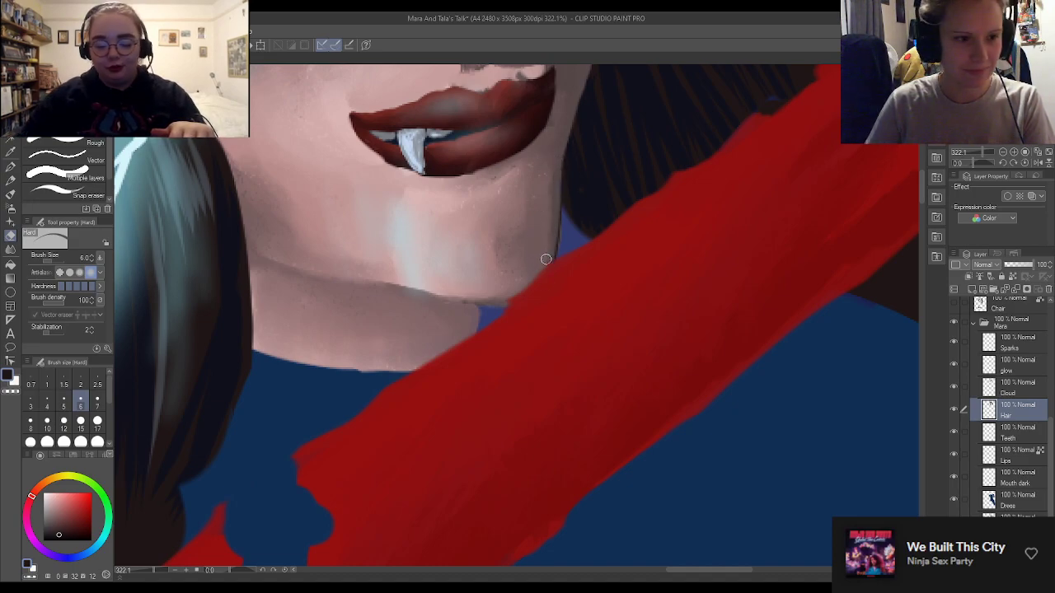
key("p")
left_click_drag(565, 244, 572, 216)
mouse_move(566, 179)
left_mouse_down()
mouse_move(571, 253)
mouse_move(566, 178)
mouse_move(562, 245)
mouse_move(548, 256)
mouse_move(571, 237)
mouse_move(562, 266)
mouse_move(570, 225)
mouse_move(585, 259)
left_mouse_up()
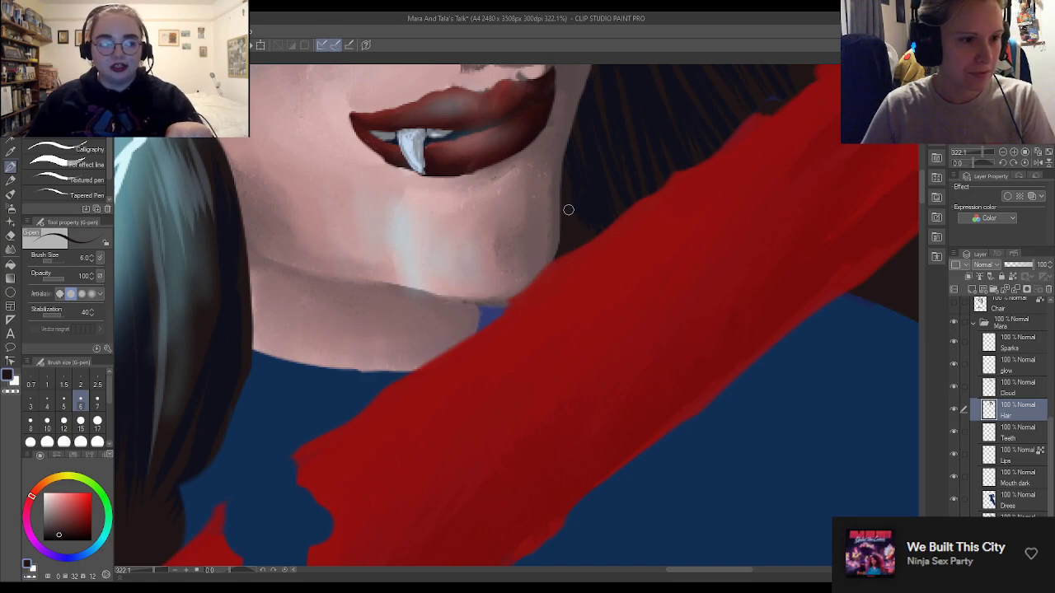
Fill the gap between the neck and the red scarf with dark hair colour and clean its edge under the chin
mouse_move(486, 311)
left_mouse_down()
mouse_move(499, 312)
mouse_move(478, 334)
mouse_move(485, 313)
mouse_move(490, 325)
mouse_move(495, 317)
mouse_move(484, 310)
mouse_move(478, 323)
mouse_move(524, 307)
mouse_move(516, 325)
left_mouse_up()
key("e")
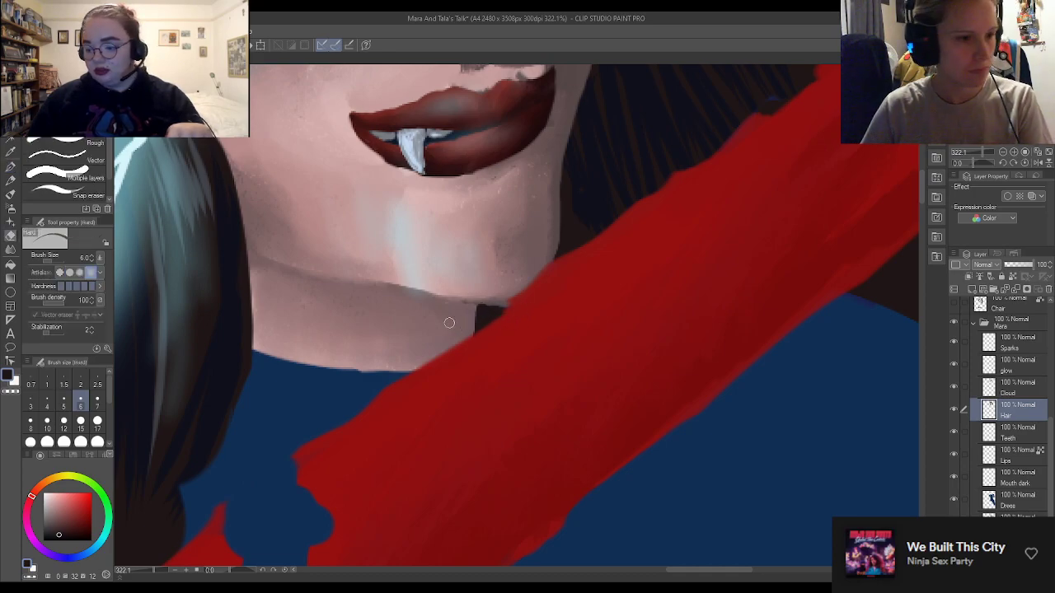
mouse_move(476, 308)
left_mouse_down()
mouse_move(532, 300)
mouse_move(485, 329)
mouse_move(479, 304)
mouse_move(557, 318)
mouse_move(501, 311)
mouse_move(513, 292)
mouse_move(456, 281)
mouse_move(449, 293)
mouse_move(535, 296)
mouse_move(454, 298)
mouse_move(546, 302)
mouse_move(506, 309)
left_mouse_up()
key("p")
key("e")
key("p")
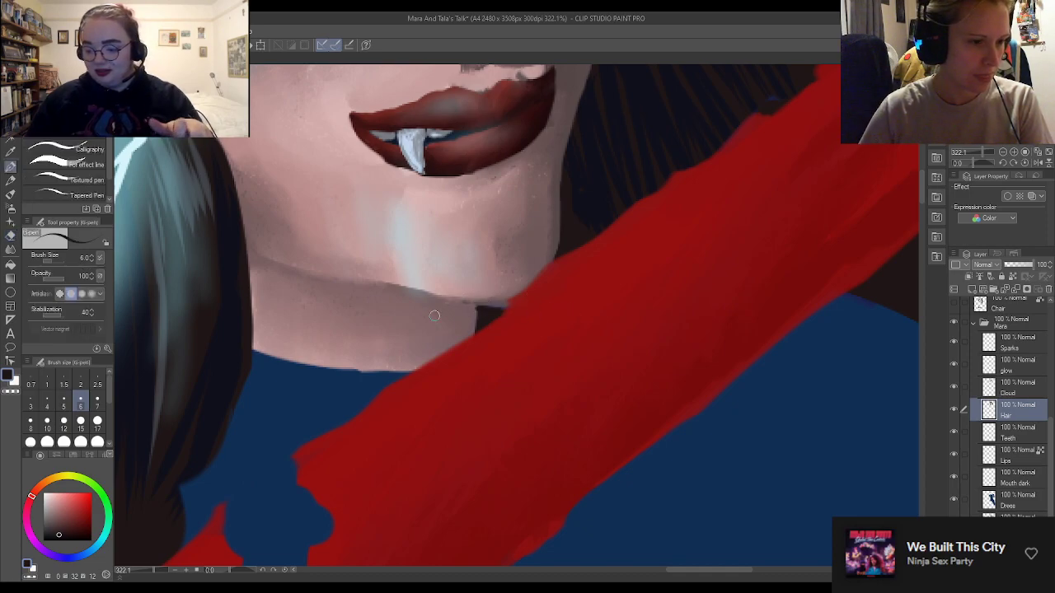
key("e")
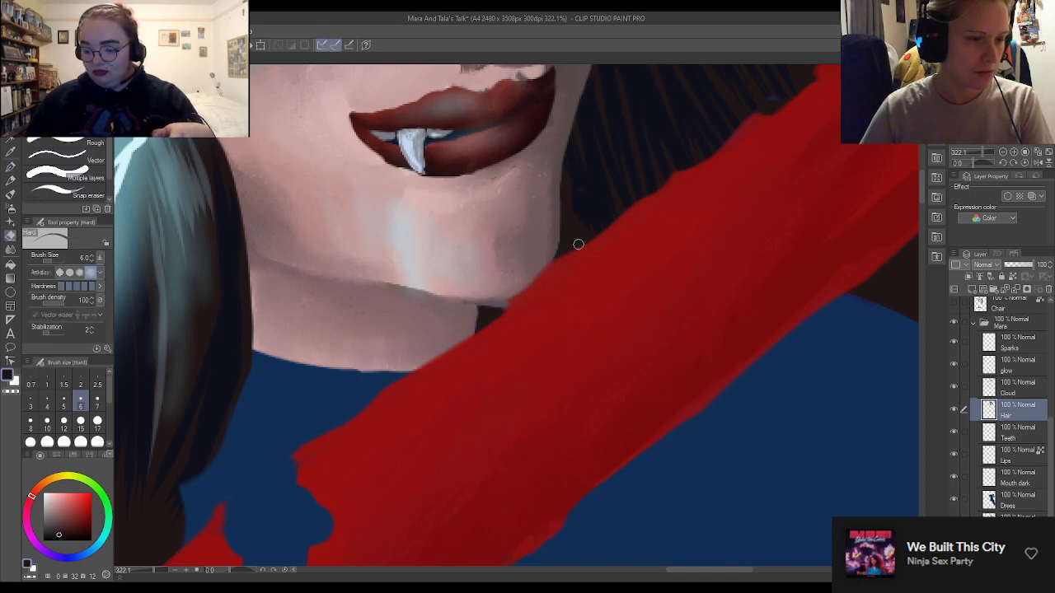
key("p")
key("ctrl+alt+0")
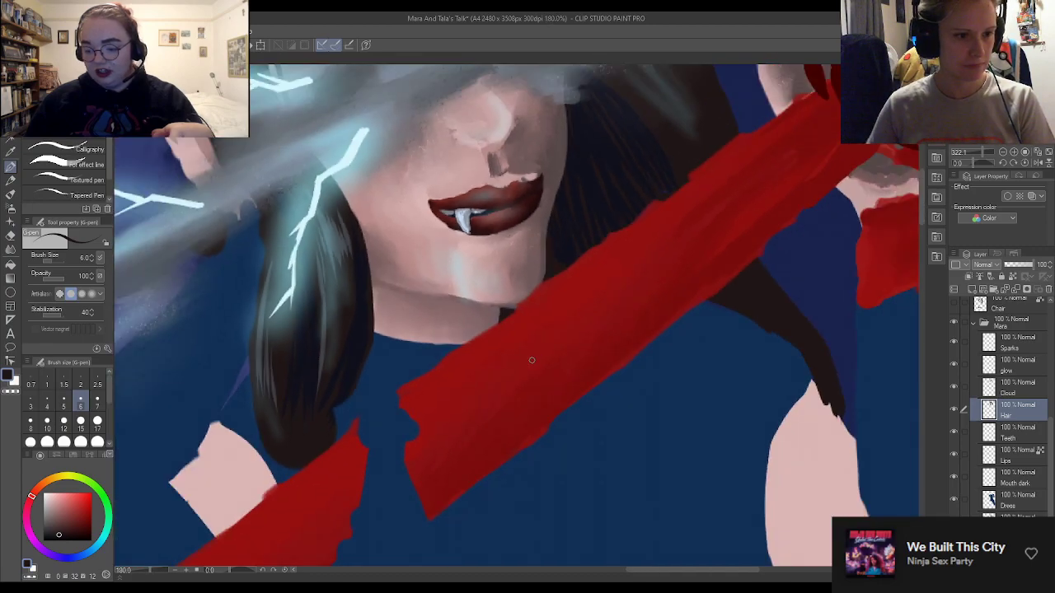
Trim the lower edge of the hair lock over the shoulder with the hard eraser at size 6
scroll(636, 371, "up", 3)
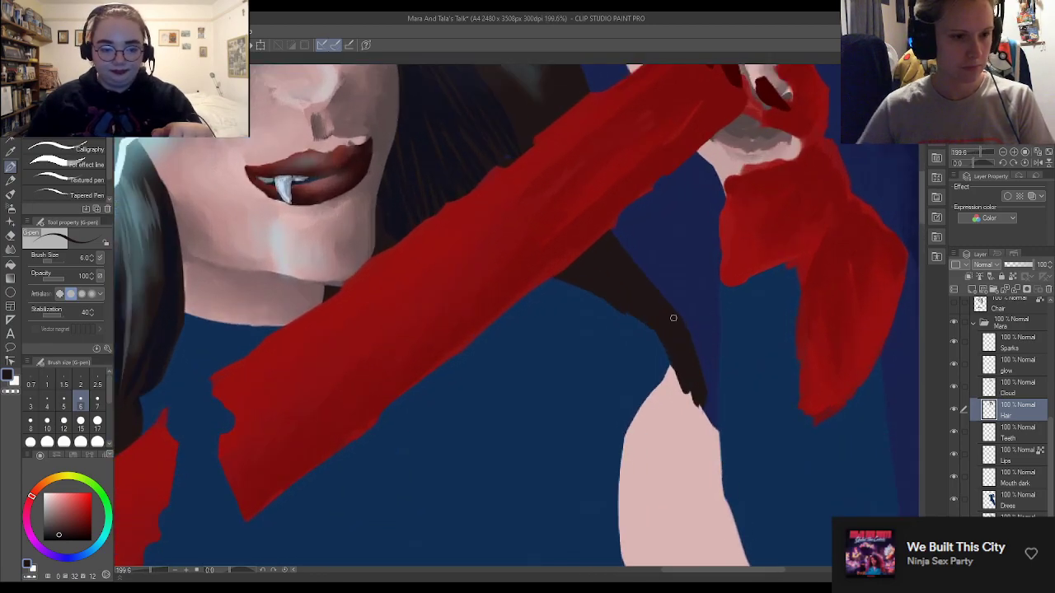
key("e")
key("p")
scroll(593, 330, "down", 3)
scroll(628, 365, "up", 2)
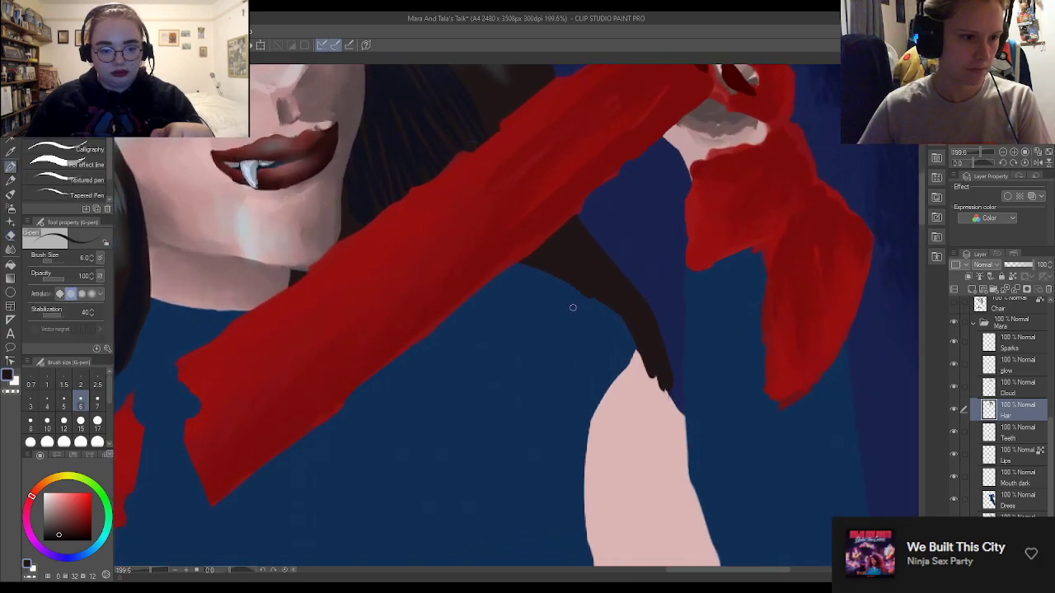
key("e")
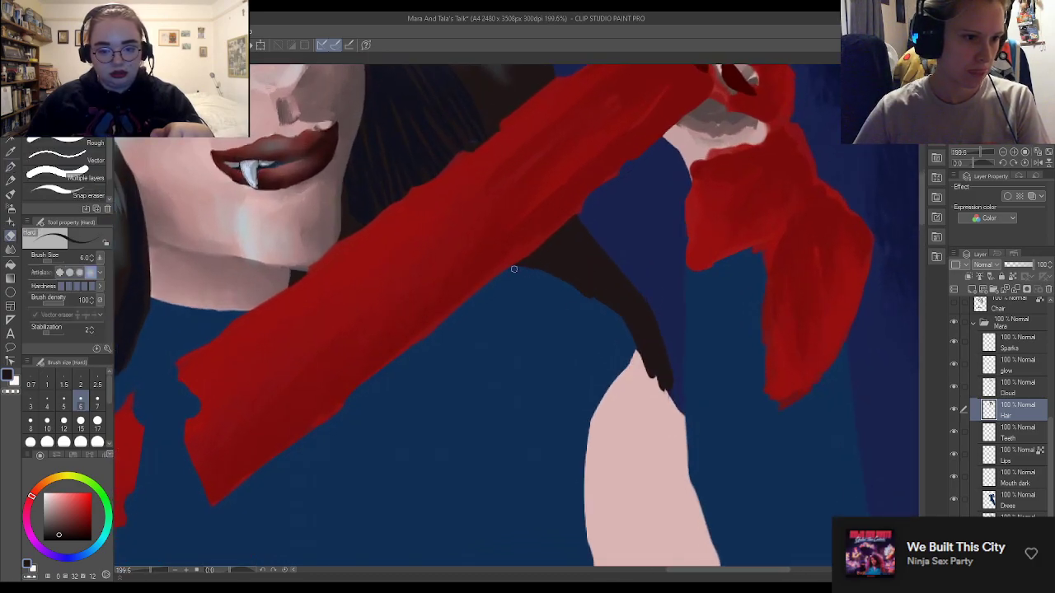
left_click_drag(518, 267, 609, 304)
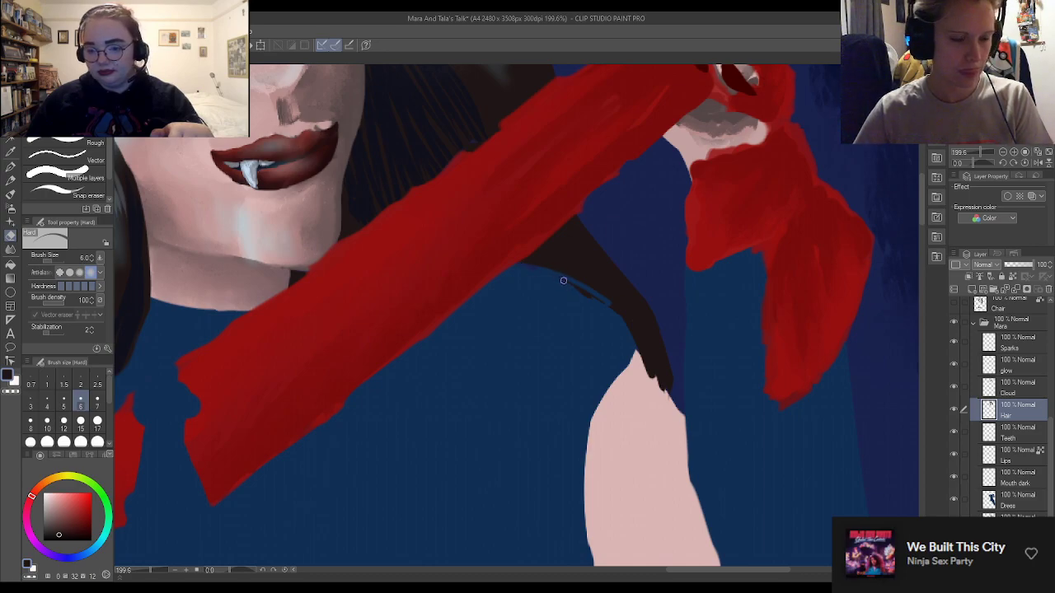
Repaint the shoulder lock's lower edge with the G-pen at size 12, from the scarf to the arm opening
left_click(11, 165)
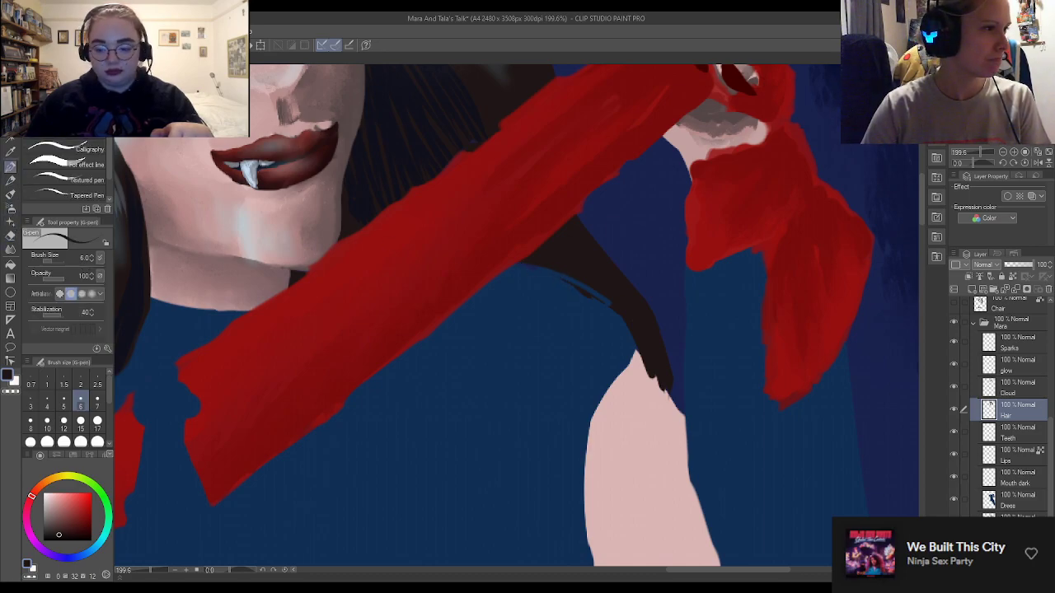
left_click(64, 421)
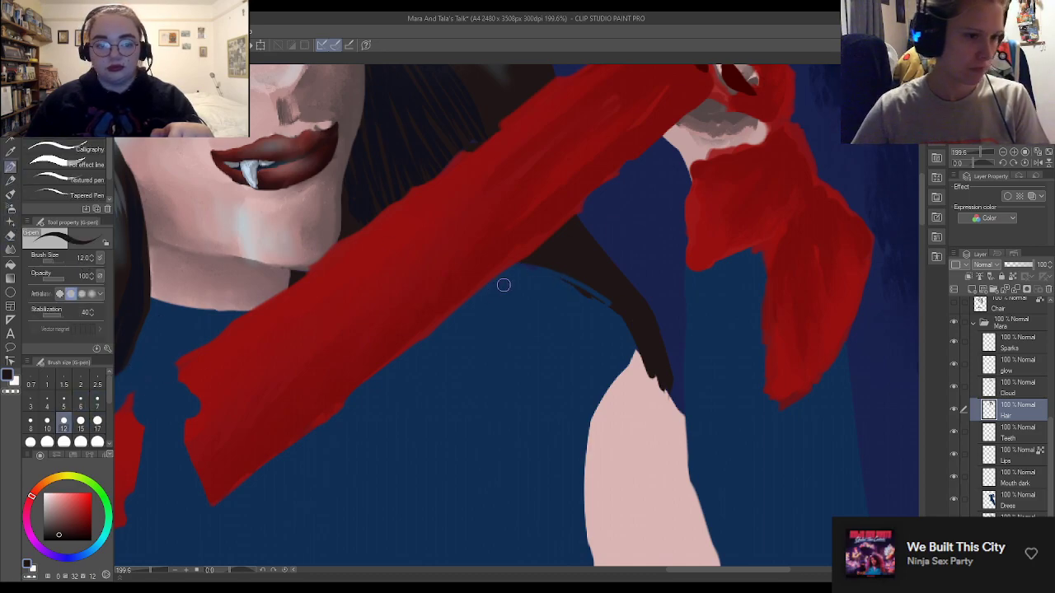
mouse_move(512, 263)
left_mouse_down()
mouse_move(606, 294)
mouse_move(619, 318)
left_mouse_up()
left_click_drag(527, 254, 631, 337)
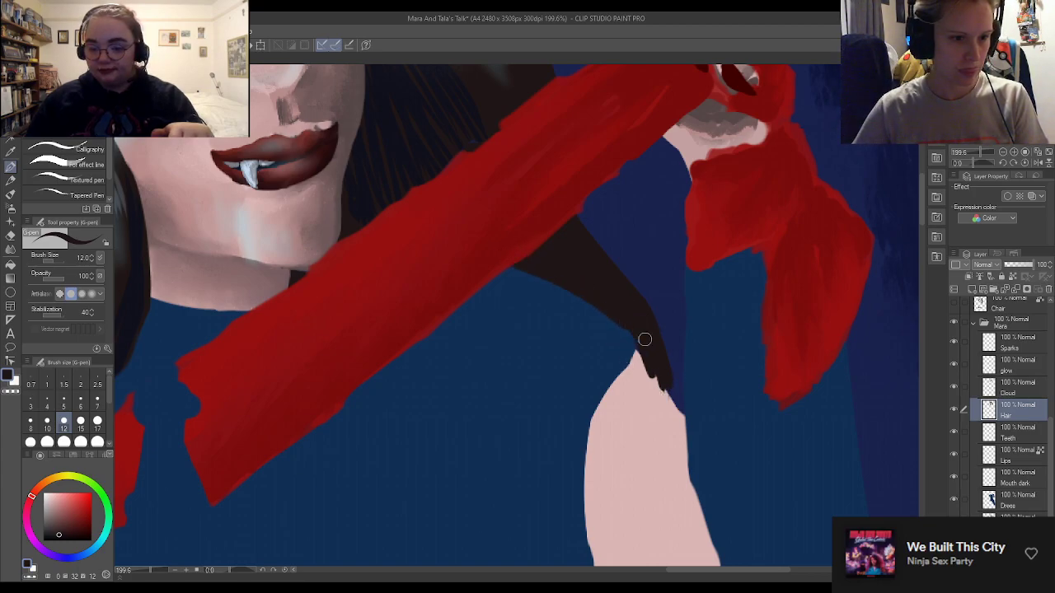
Touch up the shoulder hair lock's tip at the arm opening with the G-pen at size 12 and trim its ragged end with the hard eraser
left_click_drag(638, 342, 641, 374)
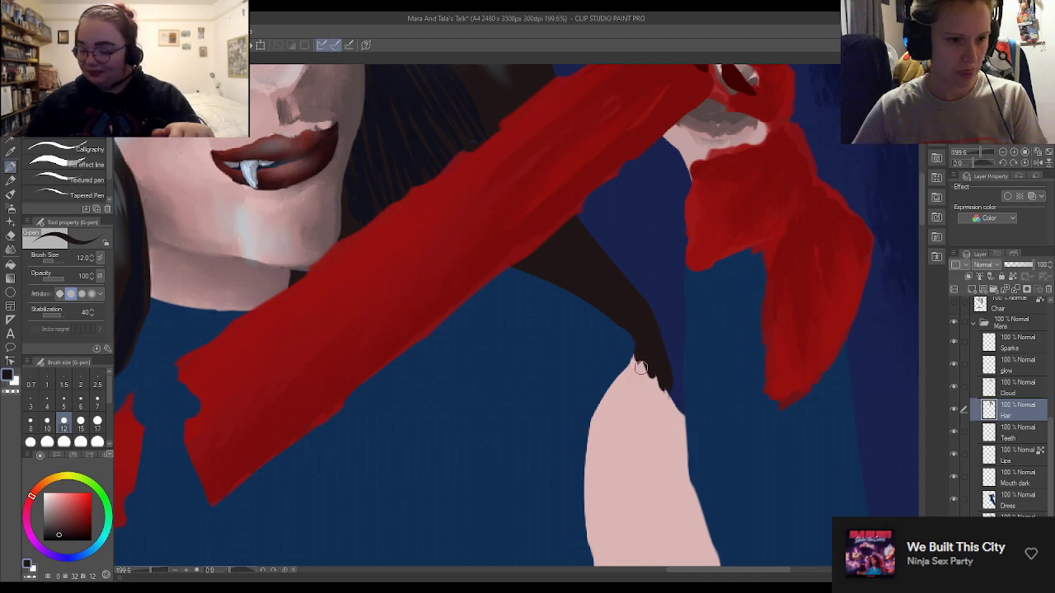
key("e")
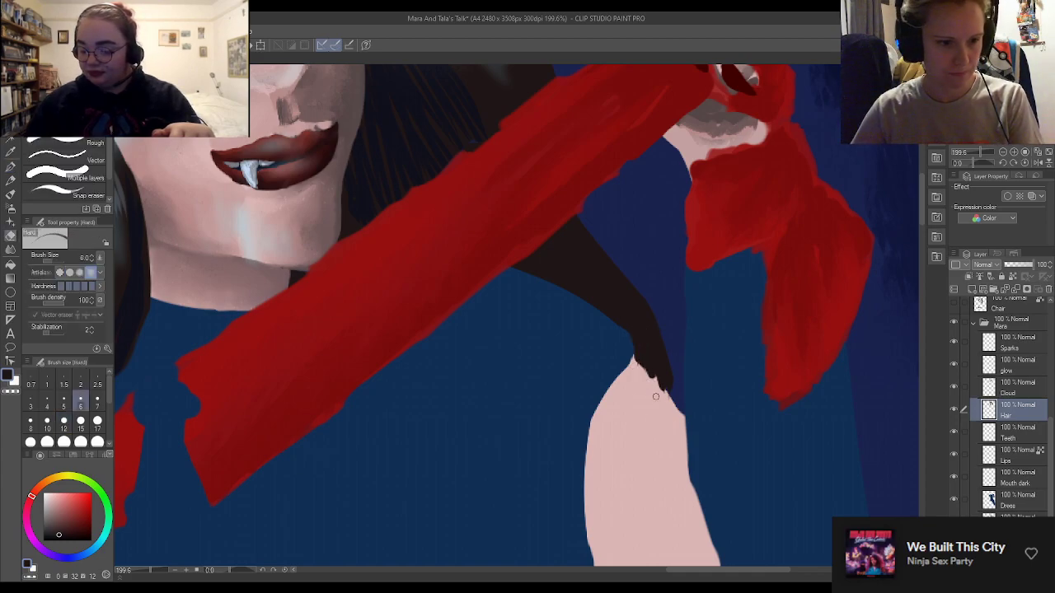
mouse_move(628, 351)
left_mouse_down()
mouse_move(689, 423)
mouse_move(665, 408)
left_mouse_up()
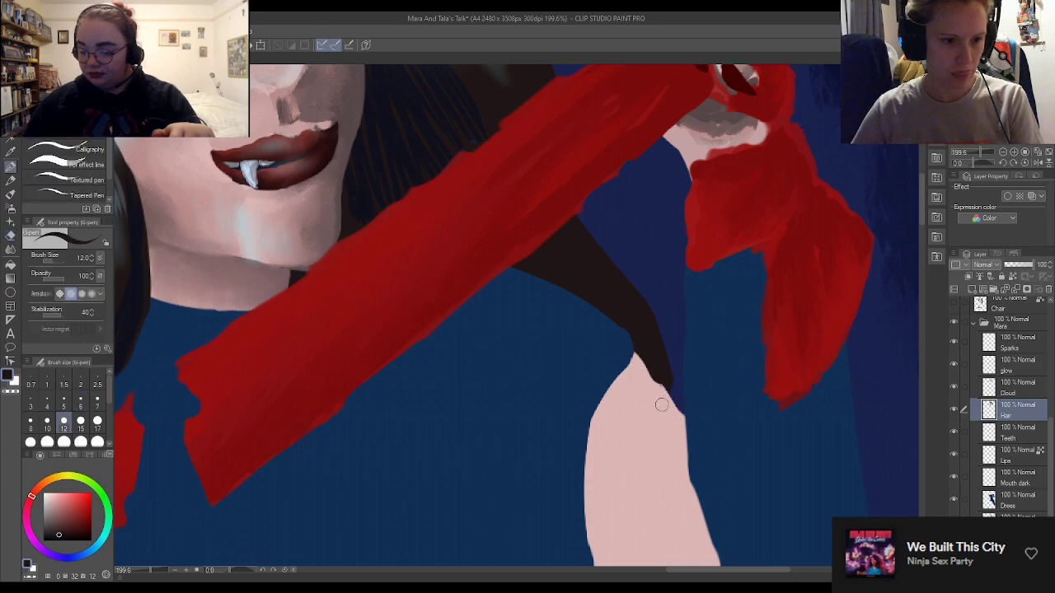
key("e")
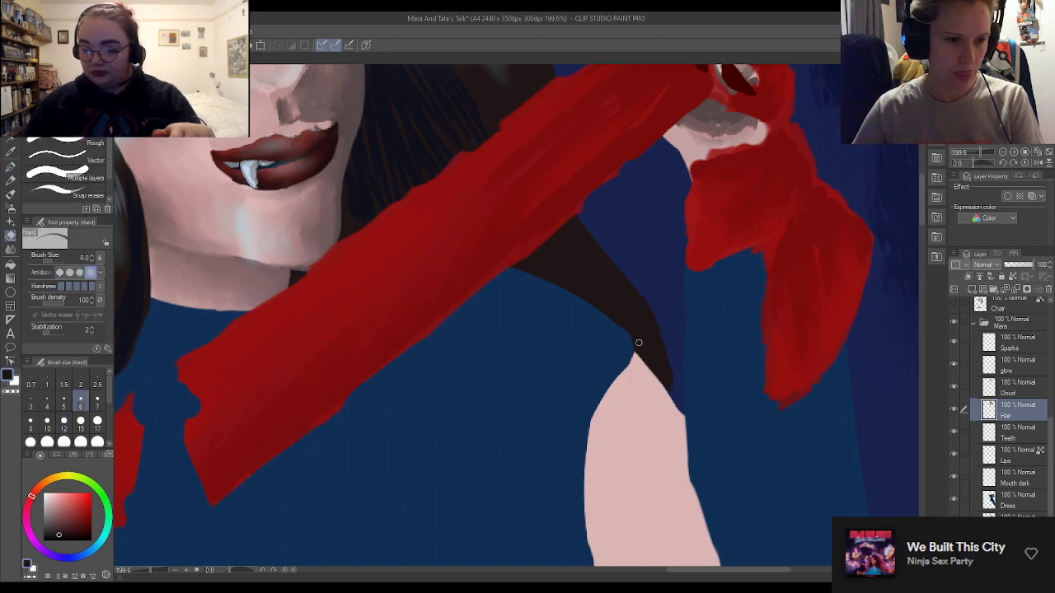
key("p")
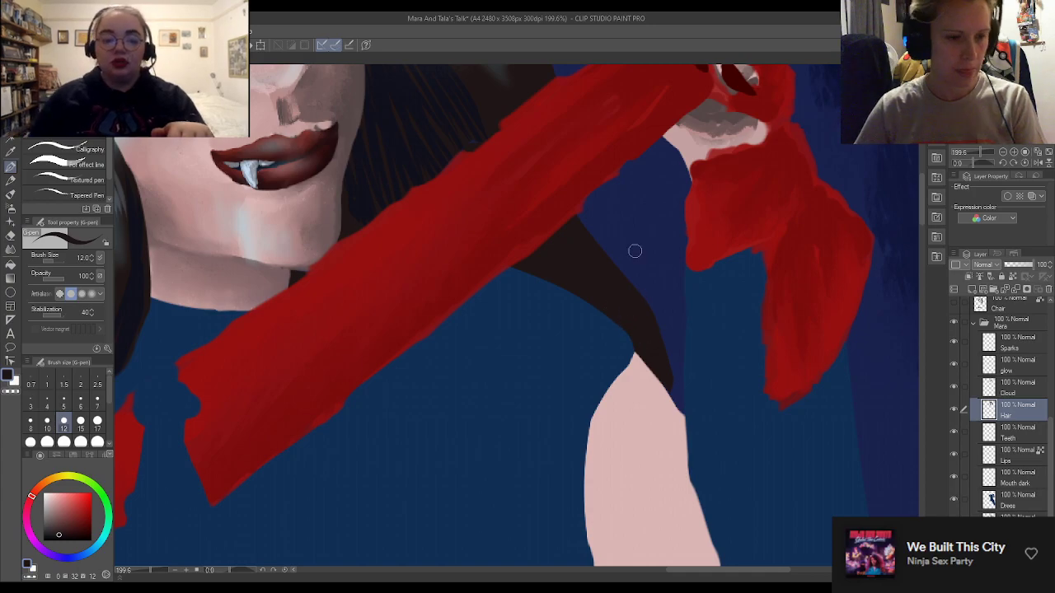
Examine the reshaped hair and the woman's figure up close and within the whole illustration
scroll(635, 250, "down", 5)
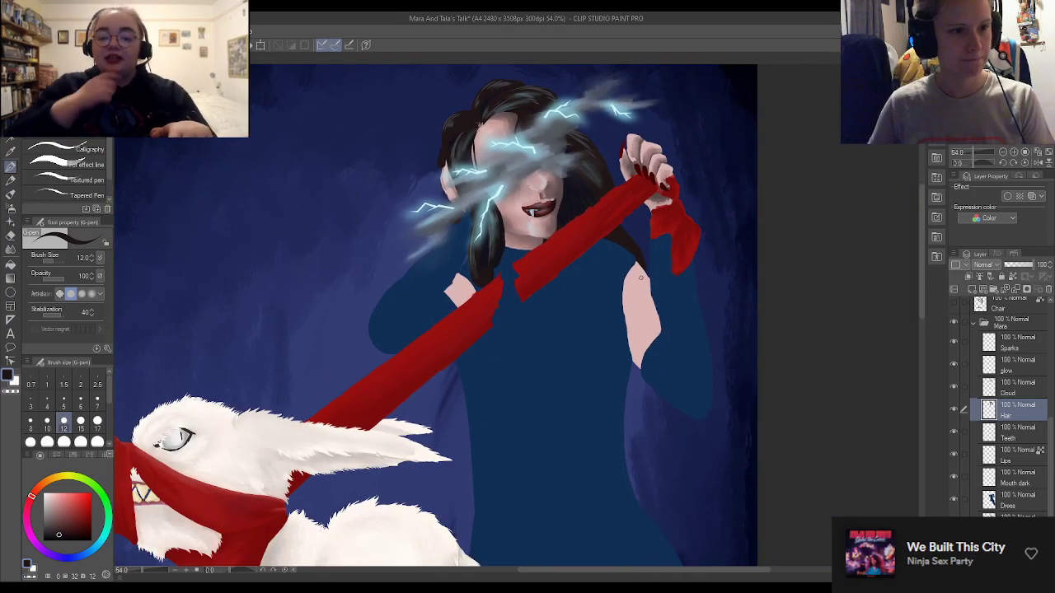
scroll(641, 275, "up", 4)
scroll(651, 289, "down", 2)
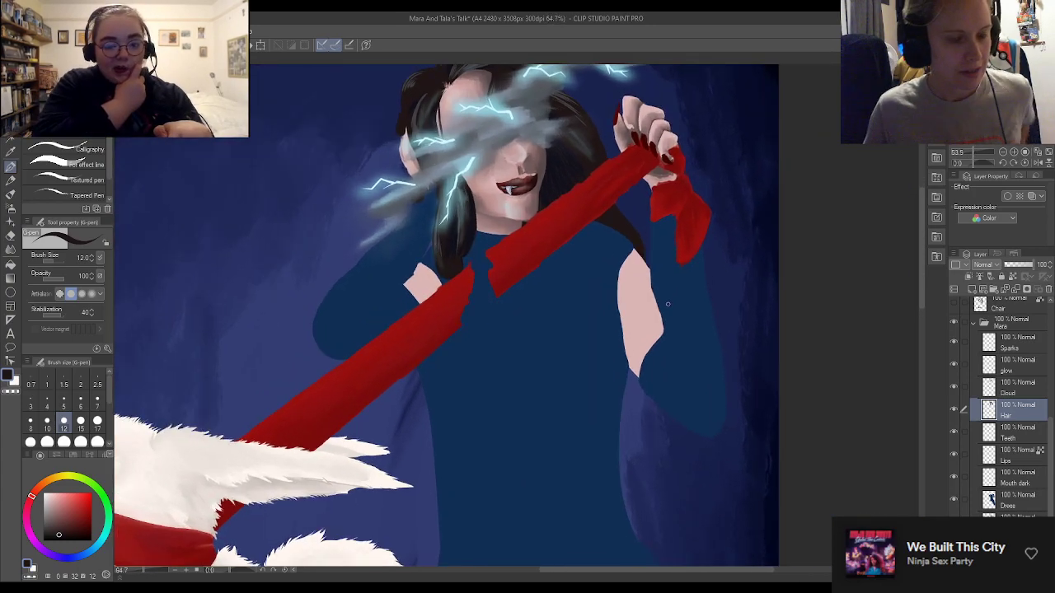
scroll(666, 301, "up", 1)
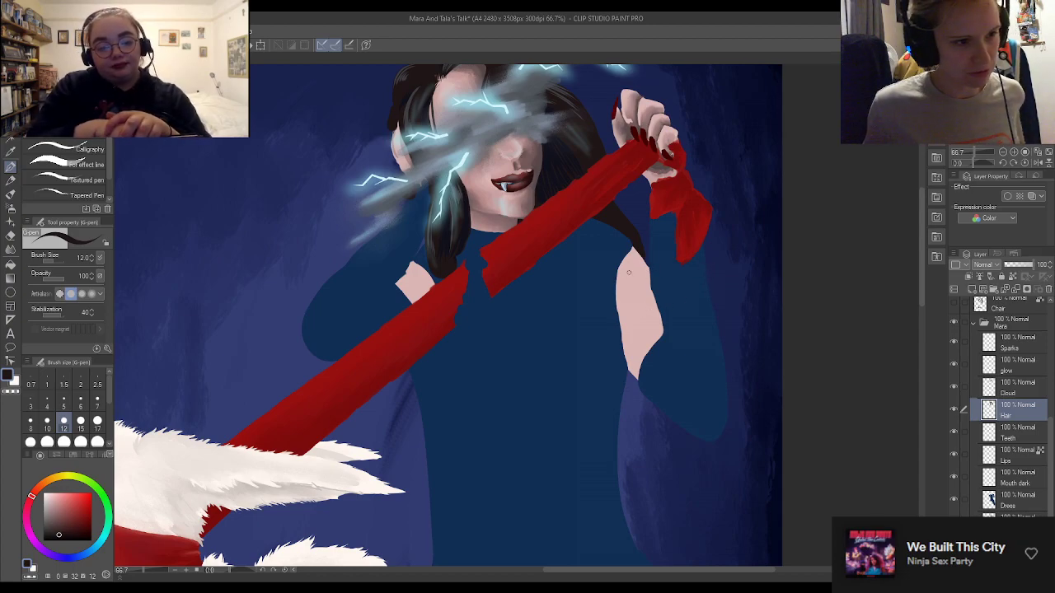
scroll(632, 273, "down", 1)
scroll(610, 279, "up", 1)
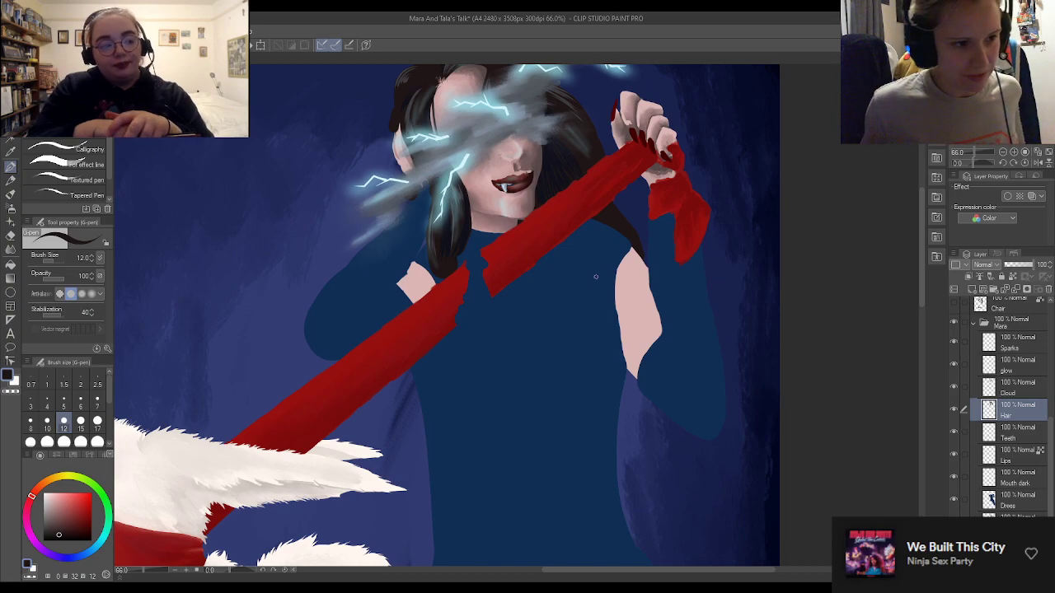
scroll(601, 281, "down", 1)
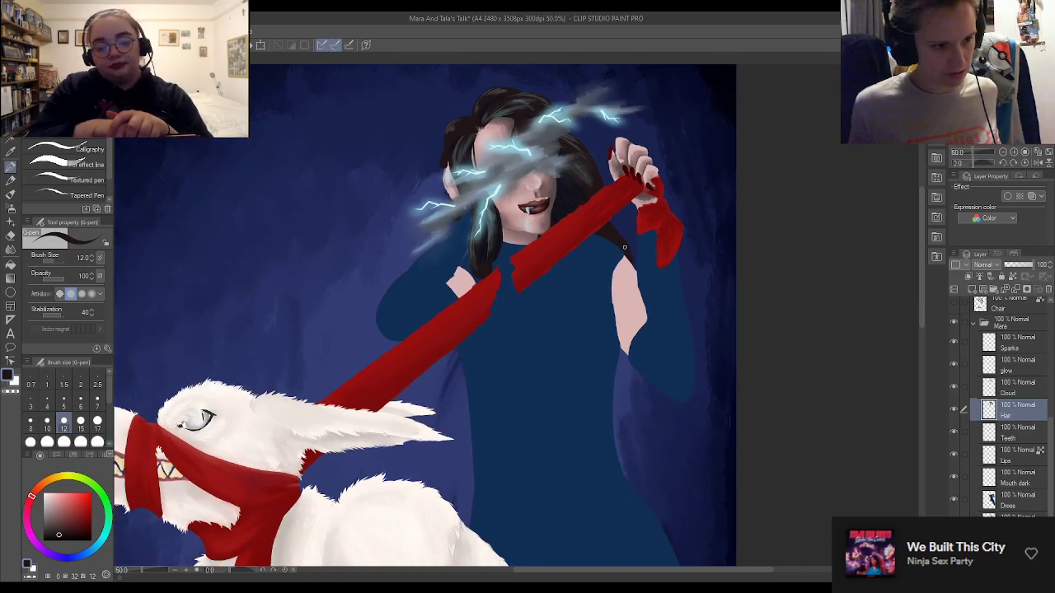
scroll(490, 311, "down", 5)
scroll(538, 377, "up", 5)
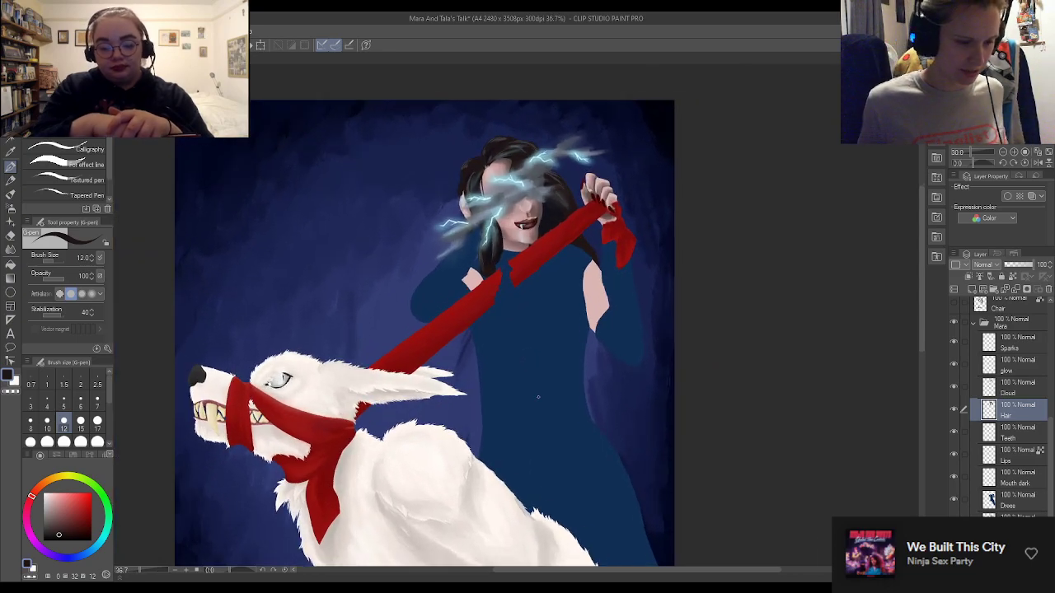
scroll(537, 377, "down", 4)
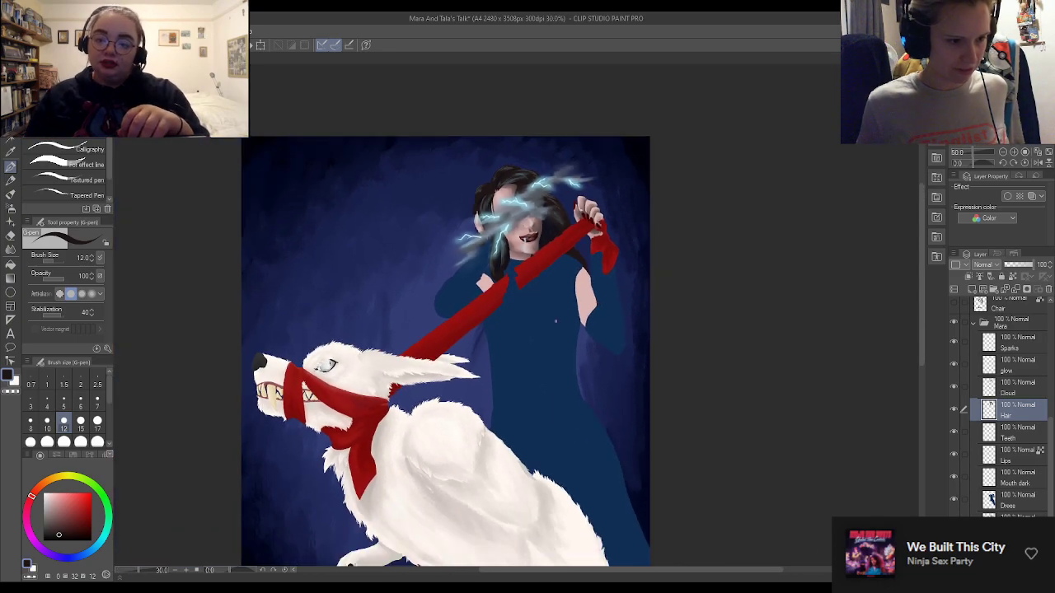
scroll(504, 327, "up", 1)
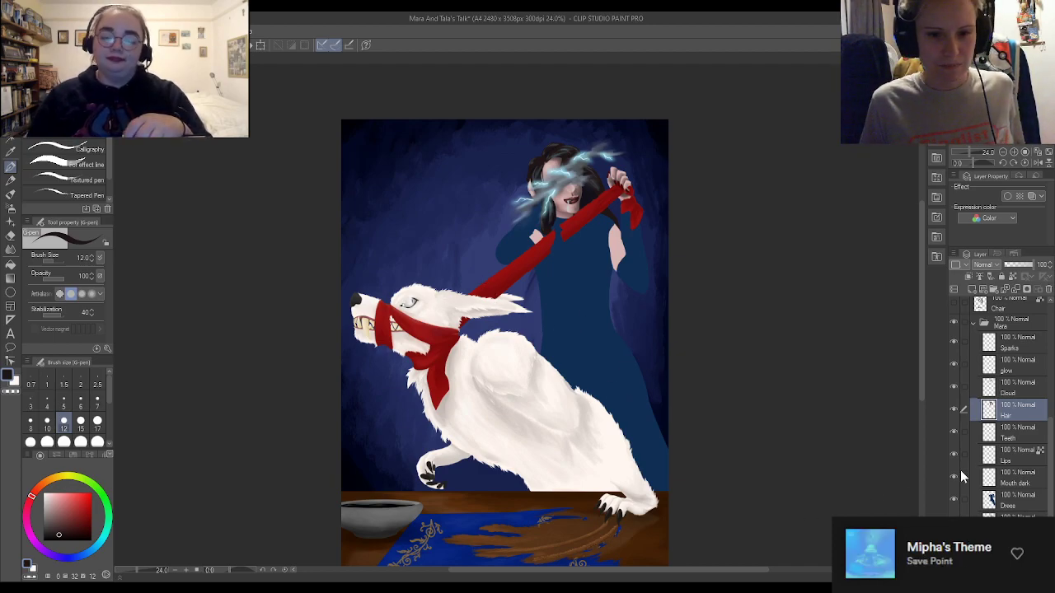
scroll(995, 404, "down", 1)
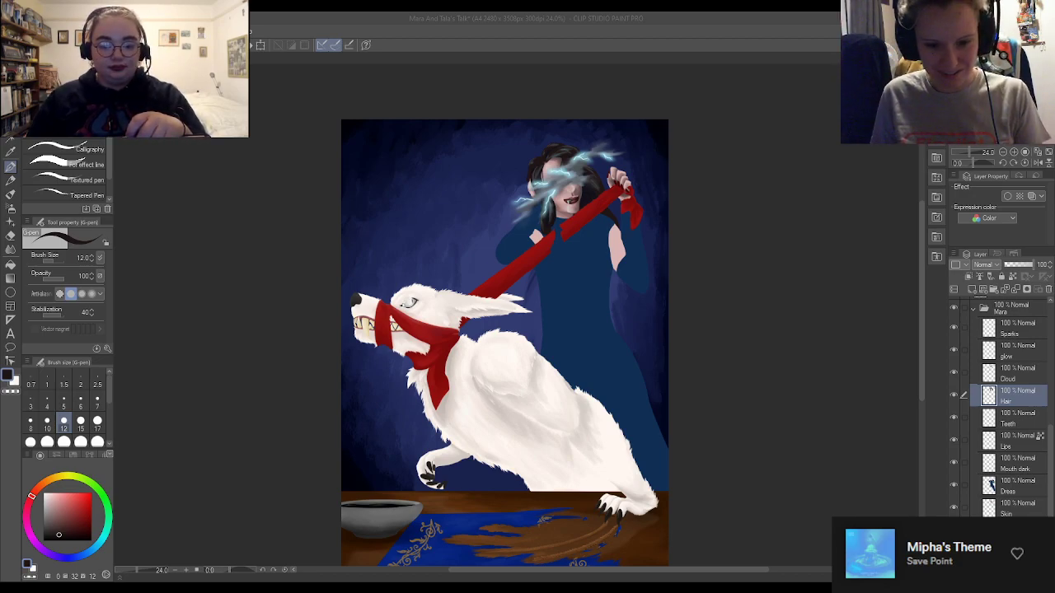
Refine the blue sleeve edge around the bare skin by the hair on the Dress layer, using sampled dress blue at size 12 and the hard eraser
scroll(1005, 412, "up", 1)
scroll(586, 200, "up", 1)
scroll(583, 206, "up", 5)
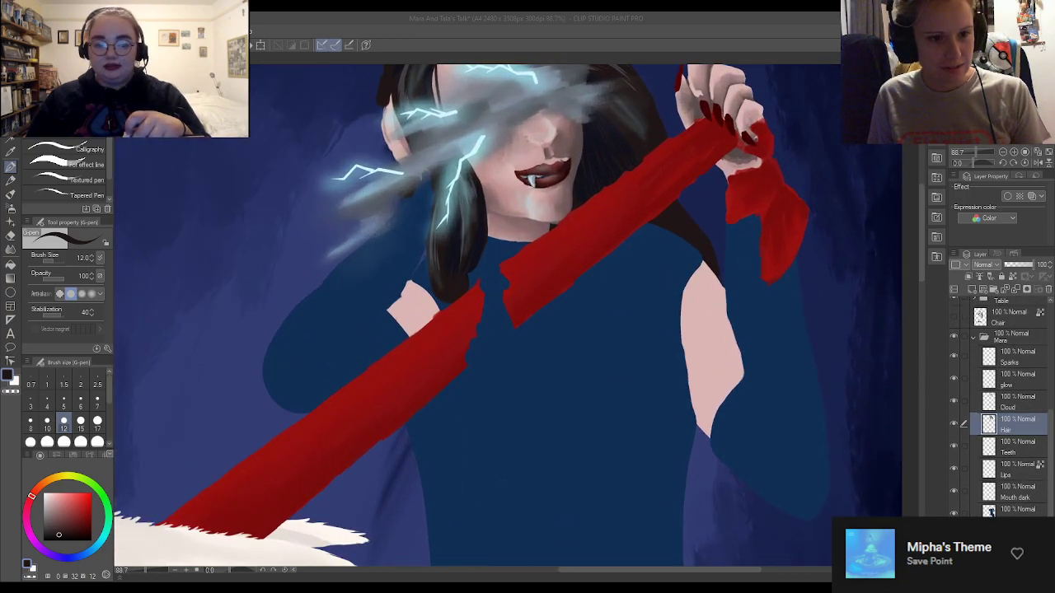
scroll(577, 206, "down", 3)
scroll(577, 206, "up", 4)
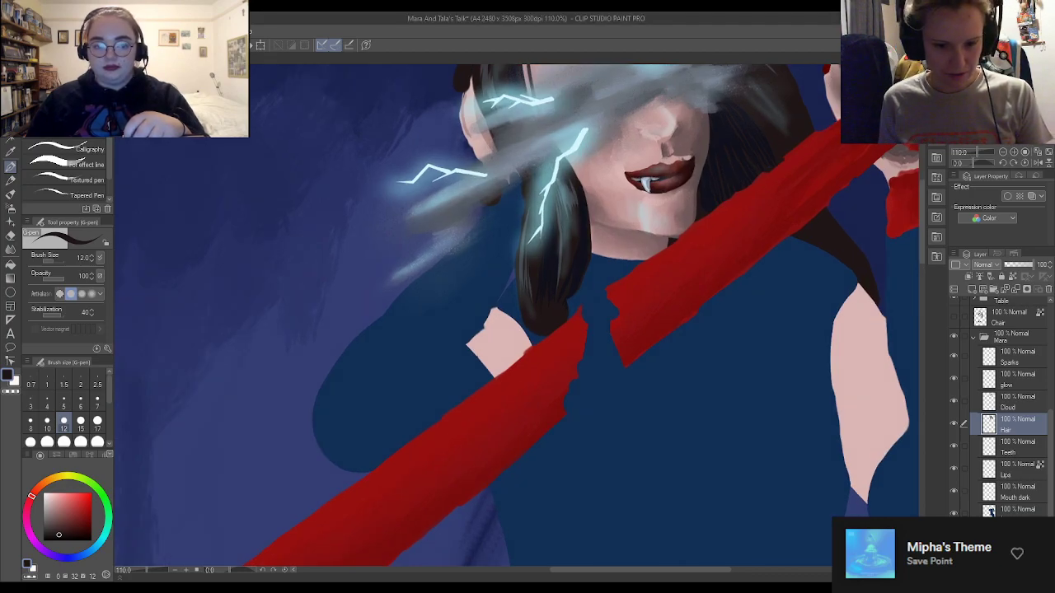
left_click(1017, 511)
left_click(481, 353, "alt")
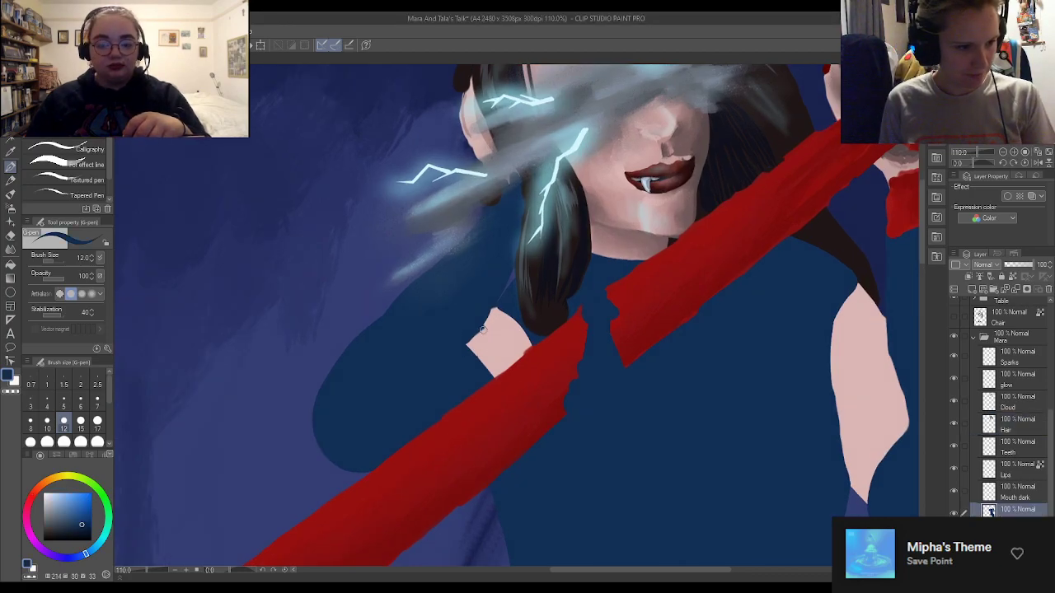
key("e")
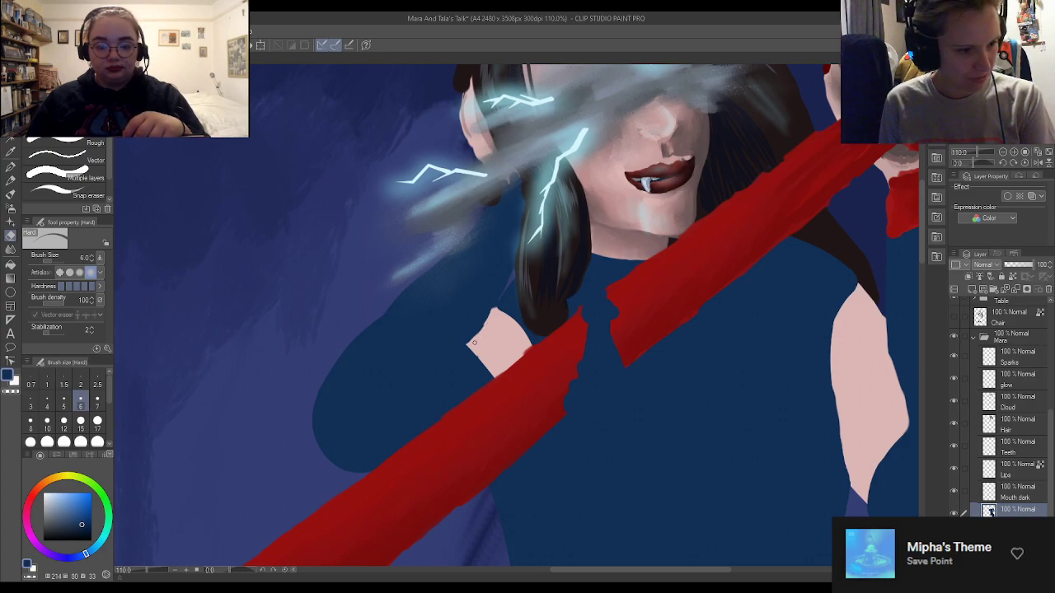
key("p")
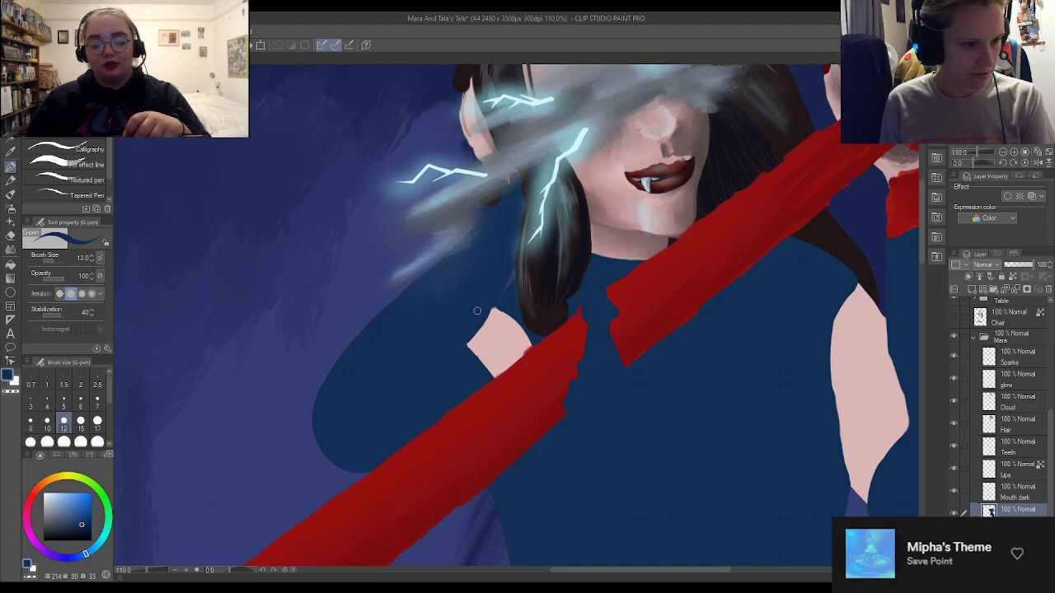
mouse_move(467, 347)
left_mouse_down()
mouse_move(473, 320)
mouse_move(464, 355)
left_mouse_up()
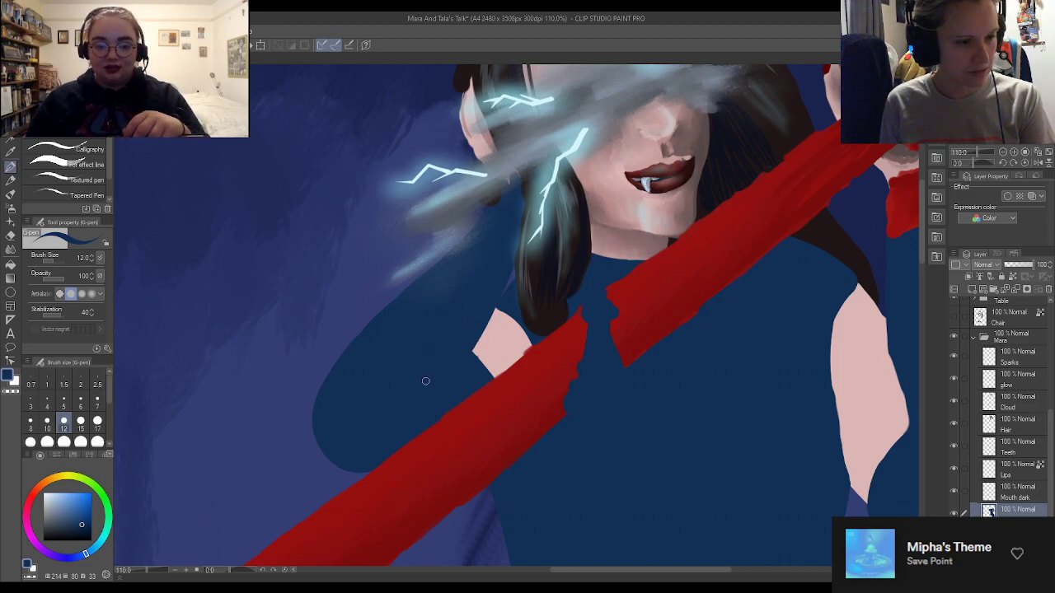
key("e")
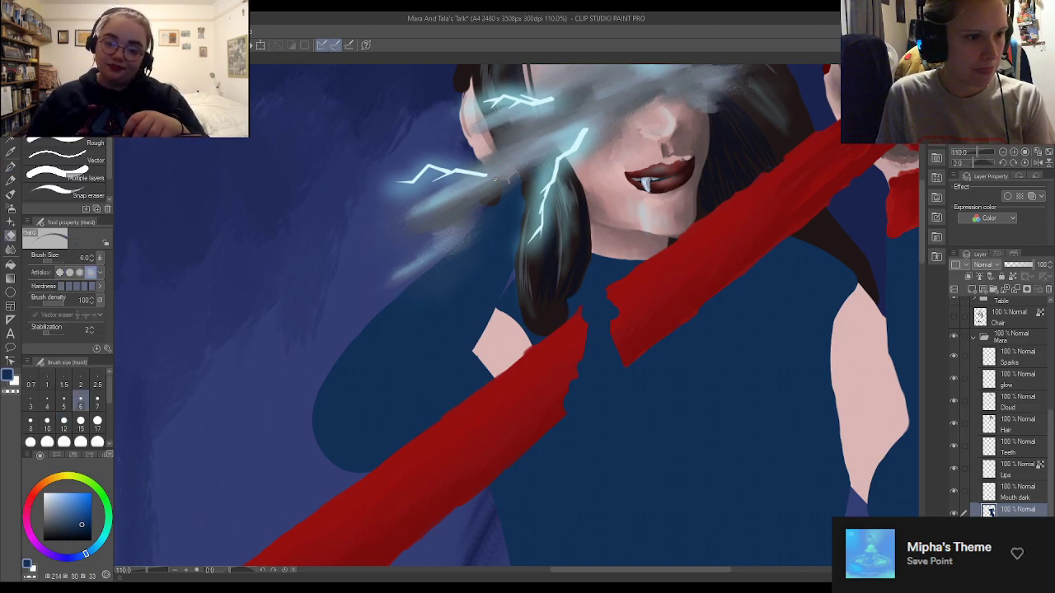
key("p")
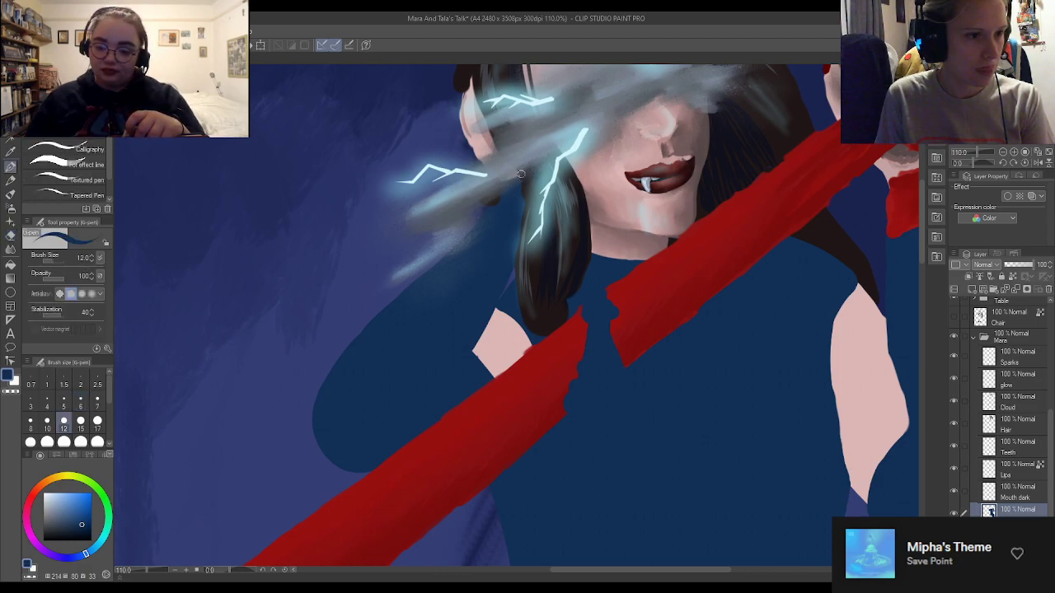
key("e")
key("p")
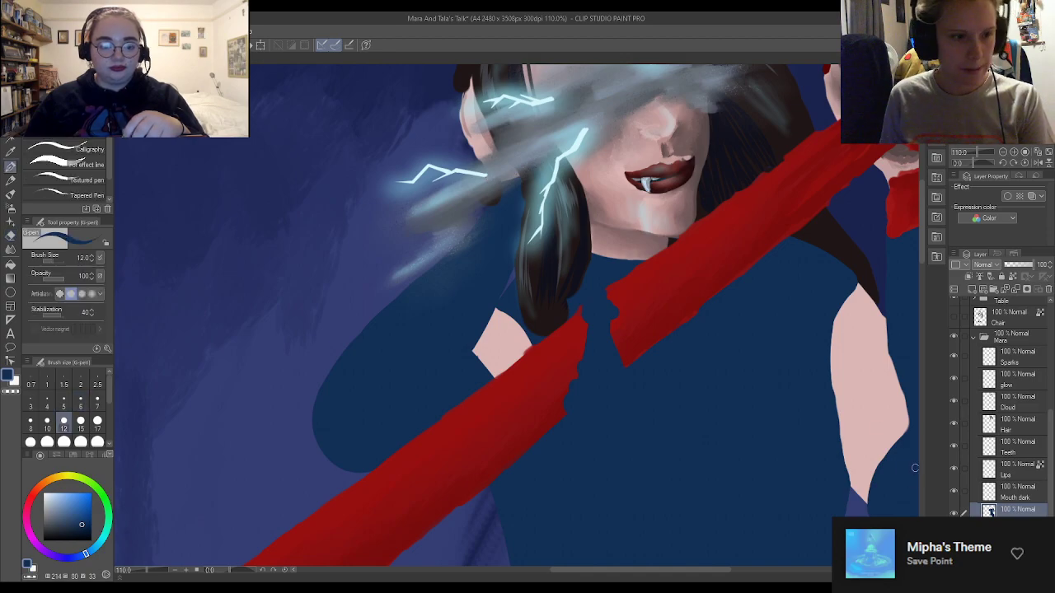
Make Scarf Red the working layer, undo the accidental move of the Lines??? folder, and unlock the scarf layer's transparent pixels
scroll(641, 359, "down", 2)
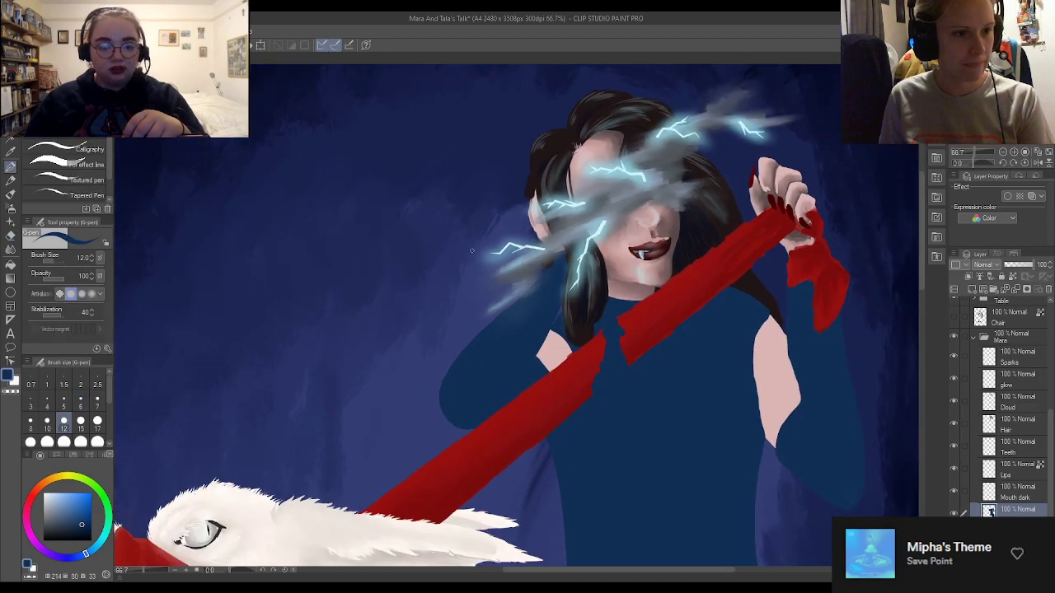
scroll(746, 254, "down", 1)
scroll(843, 260, "up", 1)
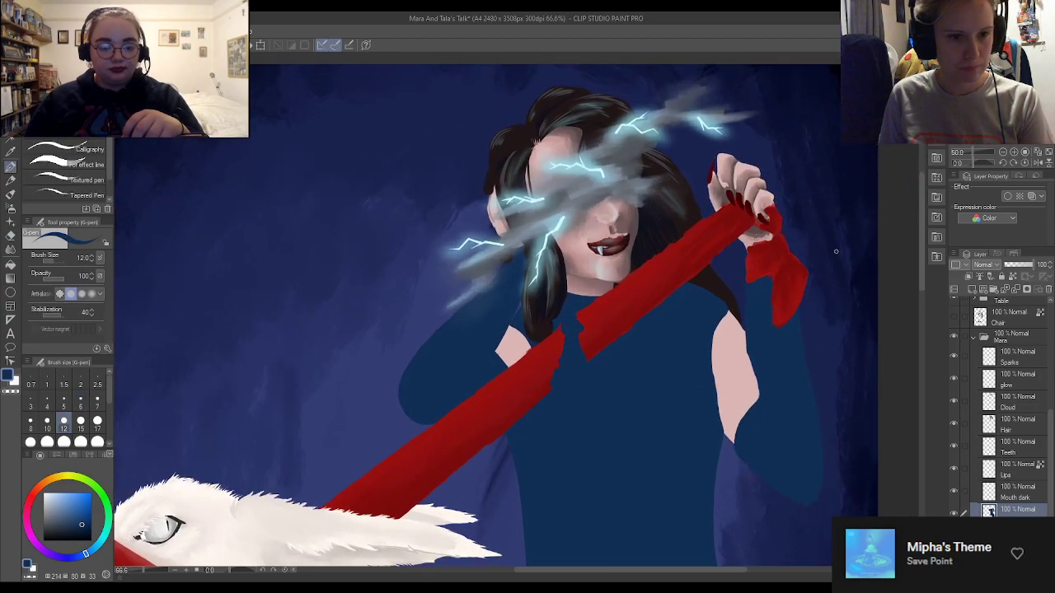
scroll(815, 300, "up", 1)
scroll(989, 369, "up", 5)
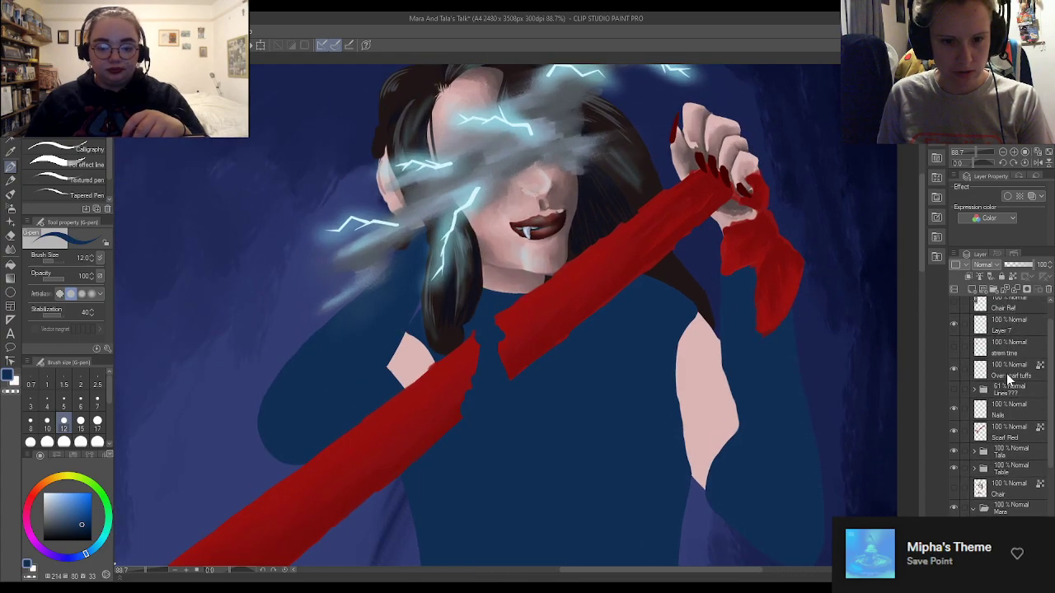
left_click(1014, 434)
left_click_drag(1010, 389, 1000, 306)
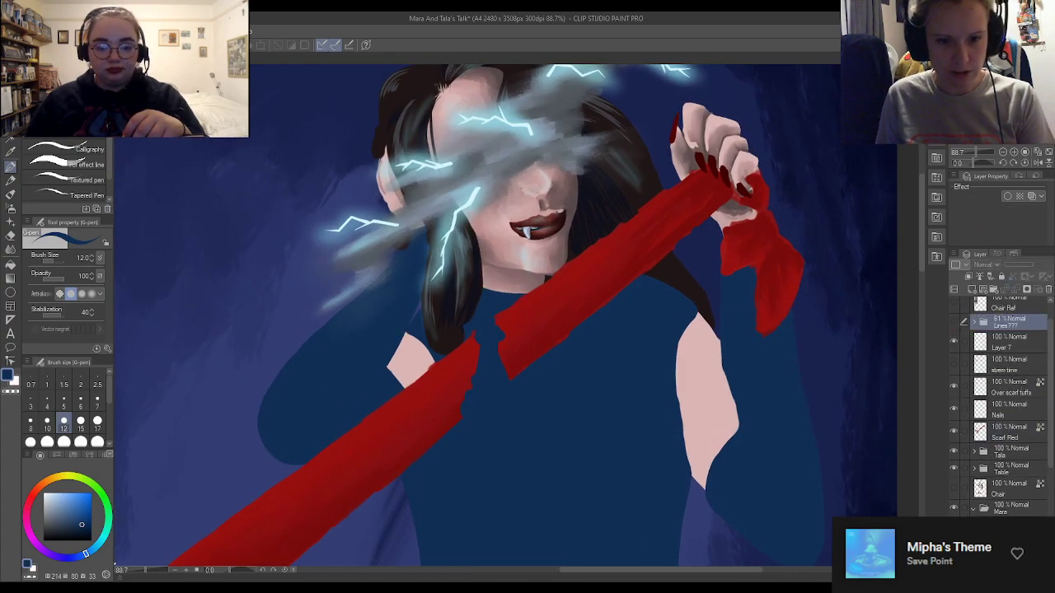
key("ctrl+z")
left_click(1018, 435)
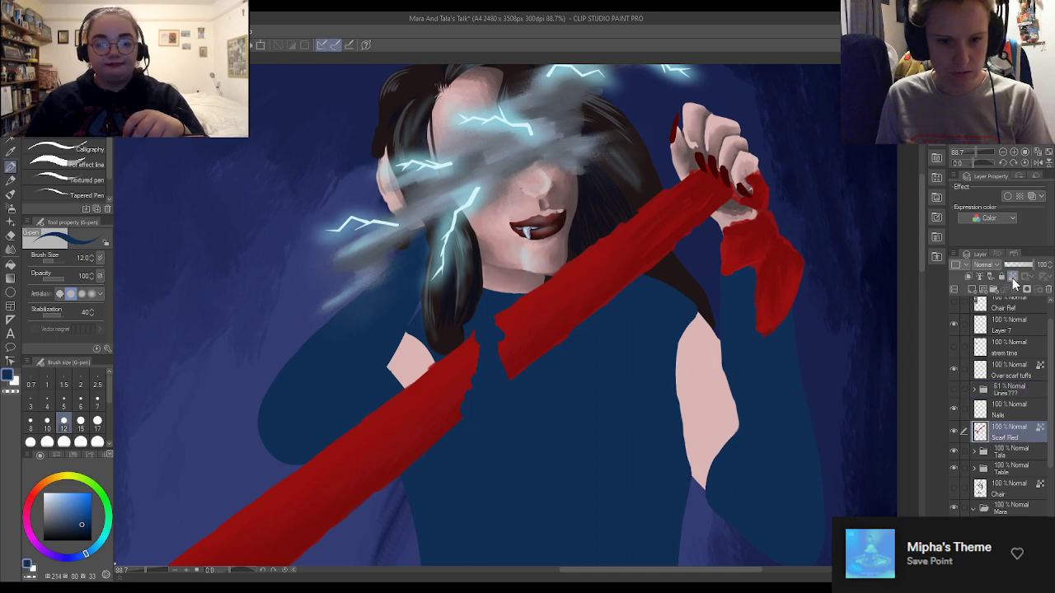
Sample the red of the lower scarf piece as the drawing colour
scroll(440, 333, "up", 1)
scroll(439, 333, "down", 3)
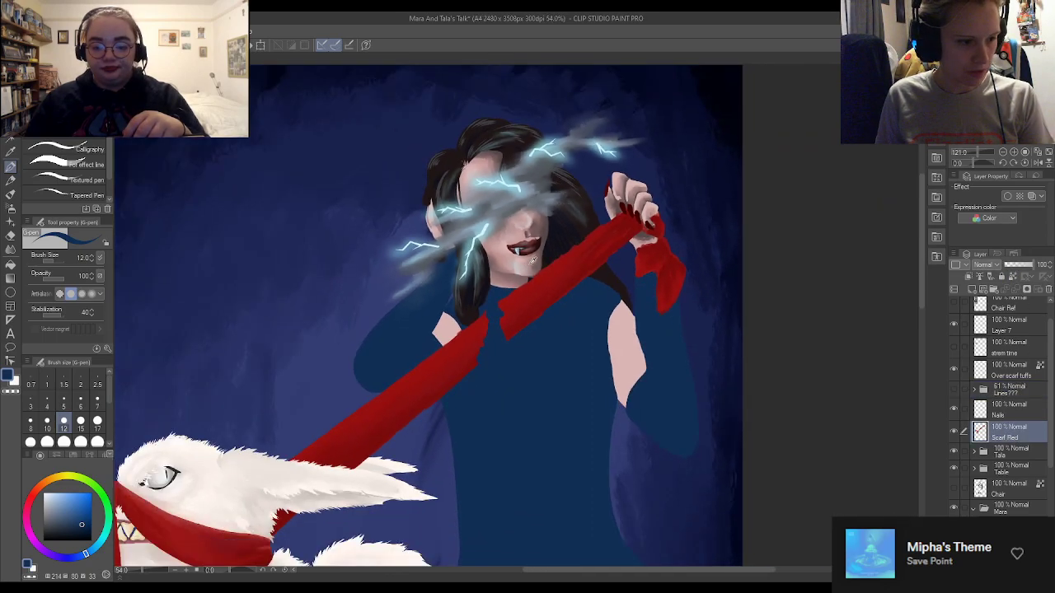
scroll(339, 449, "up", 1)
scroll(365, 425, "down", 3)
scroll(344, 357, "up", 2)
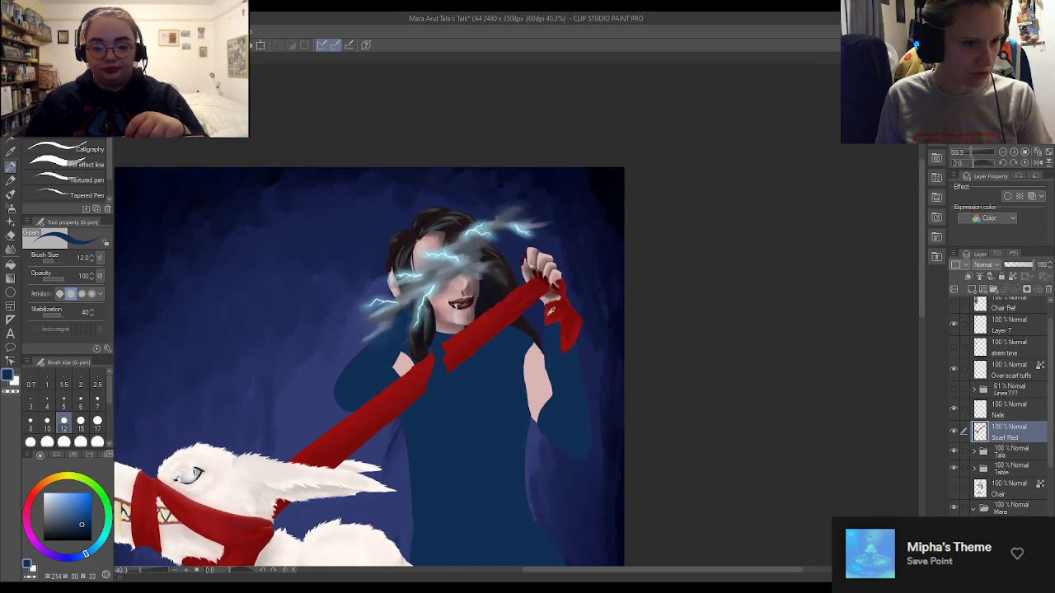
scroll(313, 433, "up", 3)
left_click(353, 381, "alt")
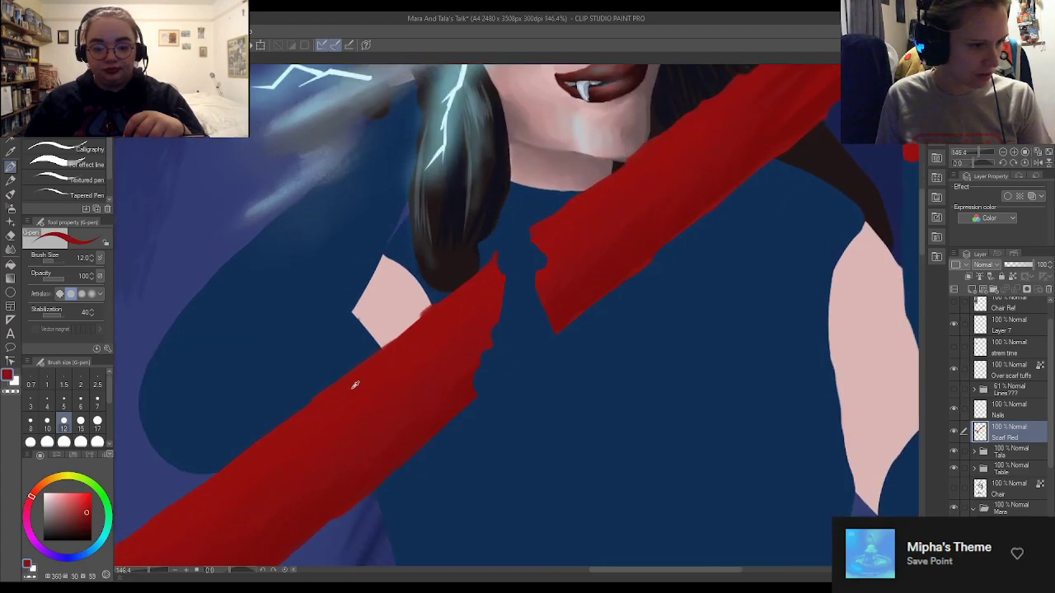
Straighten the upper edge of the lower scarf piece with straight hard-eraser strokes at size 6
scroll(426, 393, "down", 2)
scroll(389, 380, "up", 1)
scroll(424, 374, "down", 3)
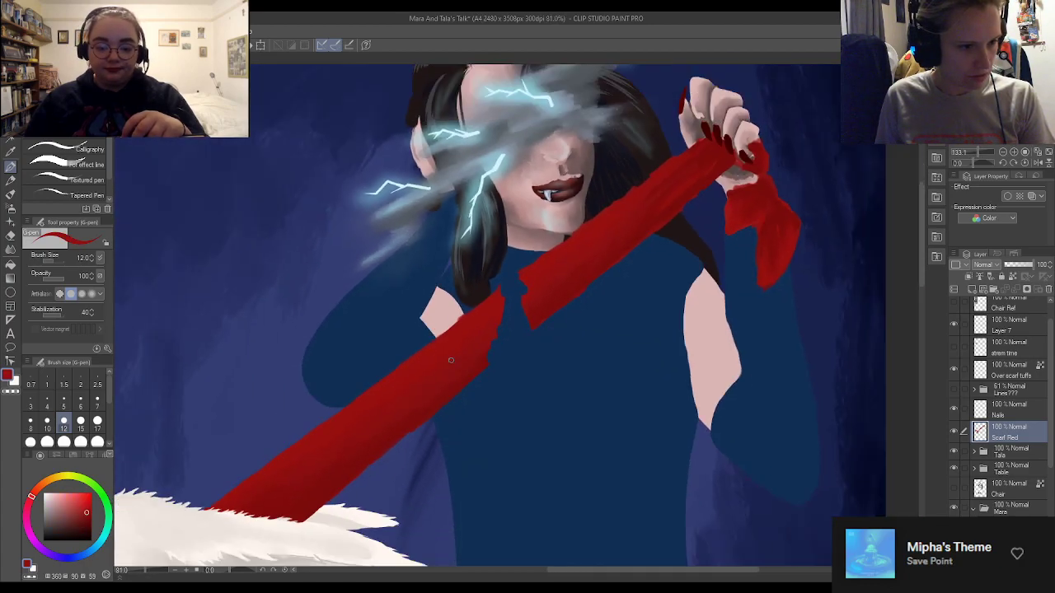
scroll(408, 392, "up", 5)
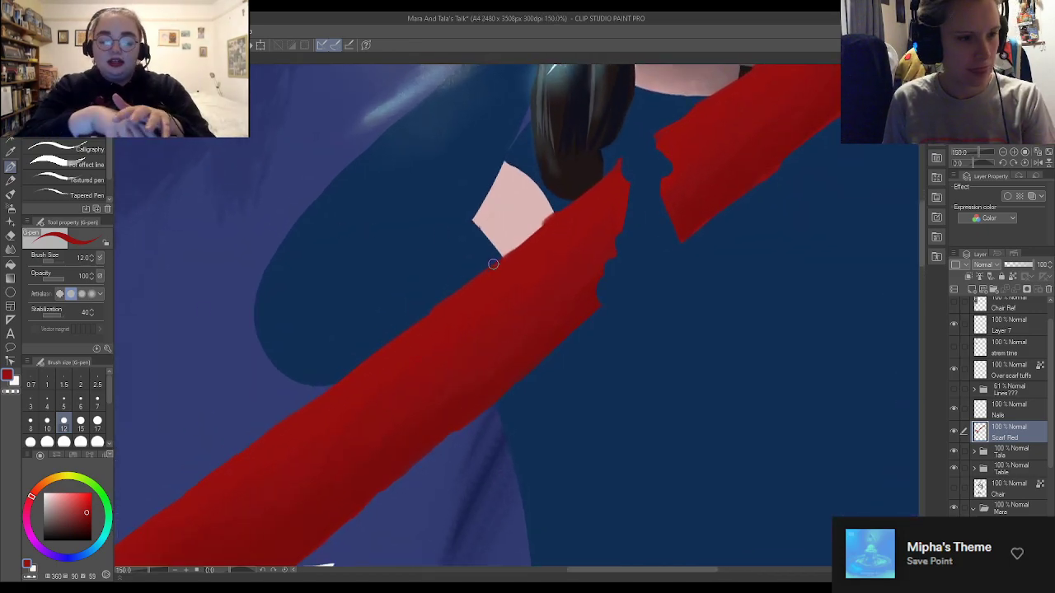
key("e")
left_click(419, 316, "shift")
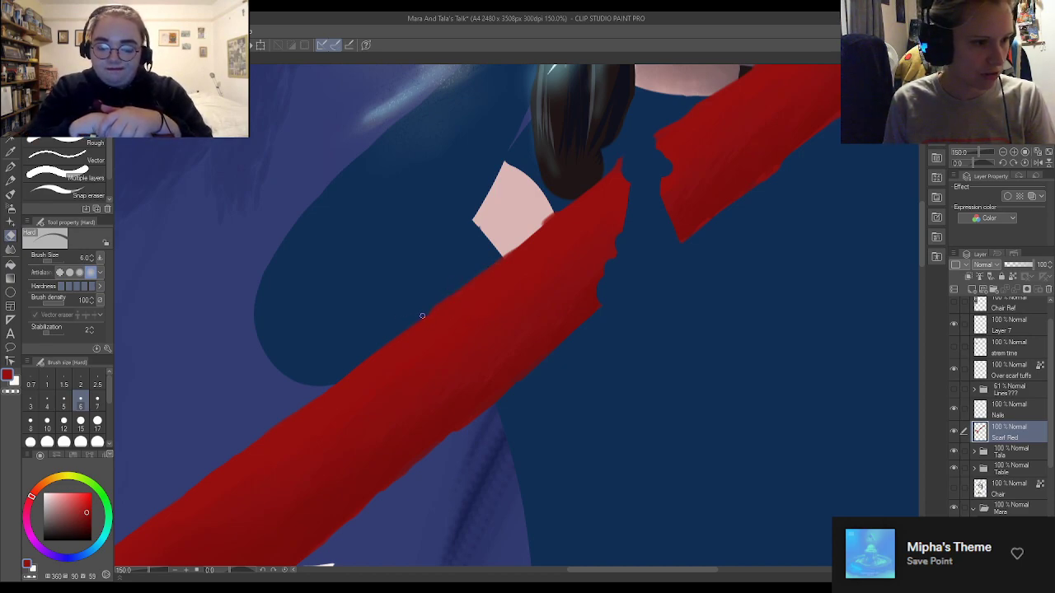
left_click(646, 143, "shift")
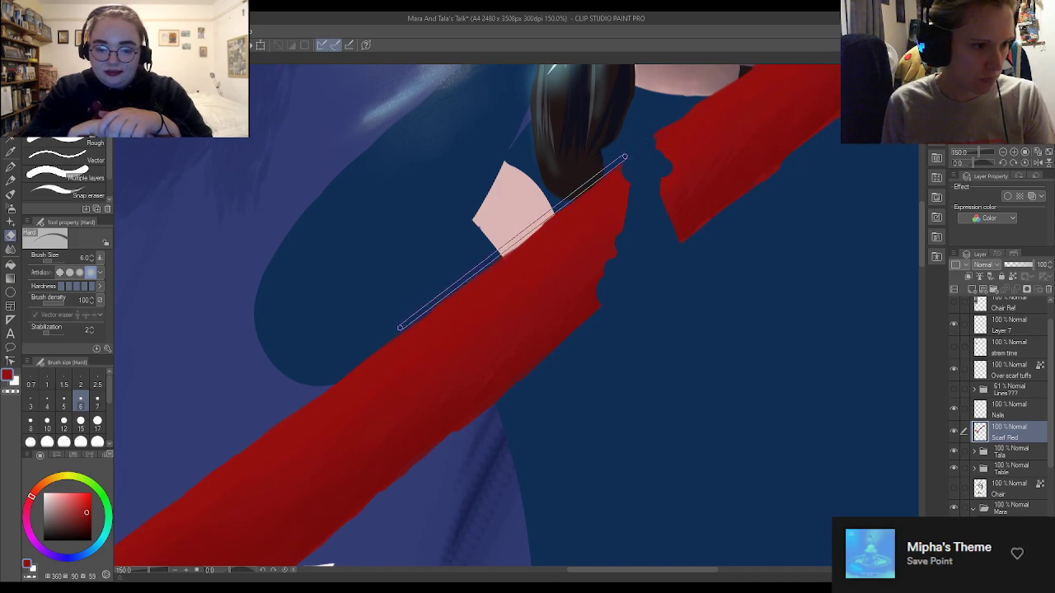
left_click(408, 326, "shift")
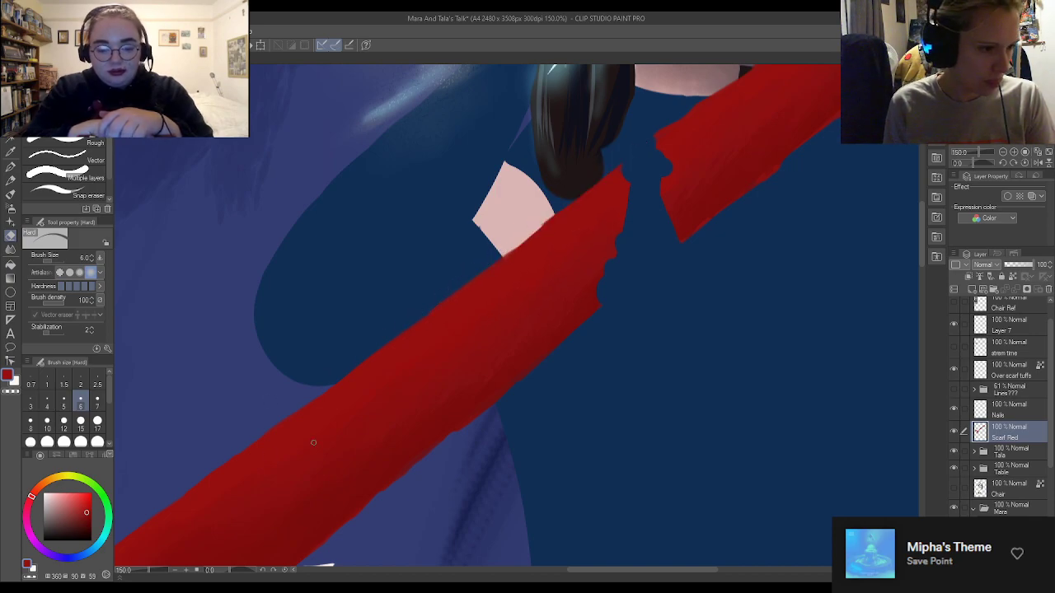
Trim the lower edge of the lower scarf piece straight from its torn end downward with the hard eraser
left_click(601, 346, "shift")
left_click(615, 298)
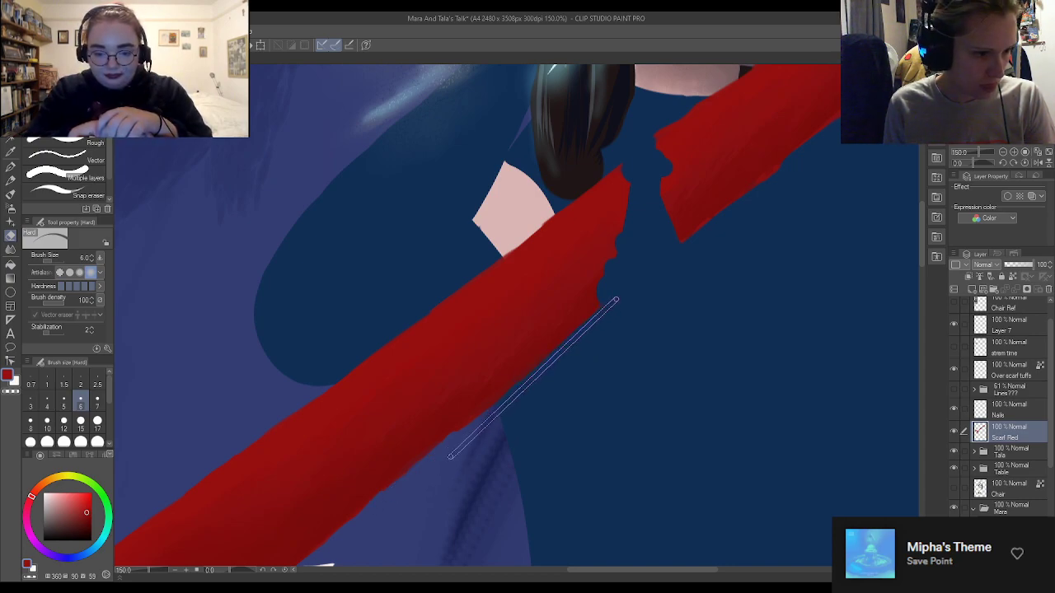
left_click(388, 499, "shift")
left_click(611, 294)
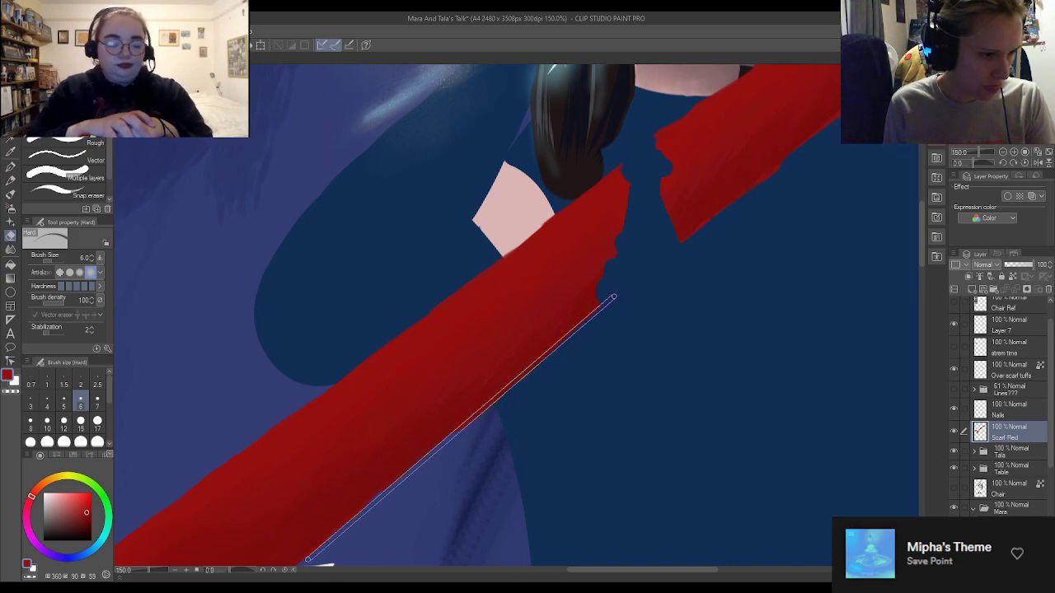
left_click(309, 560, "shift")
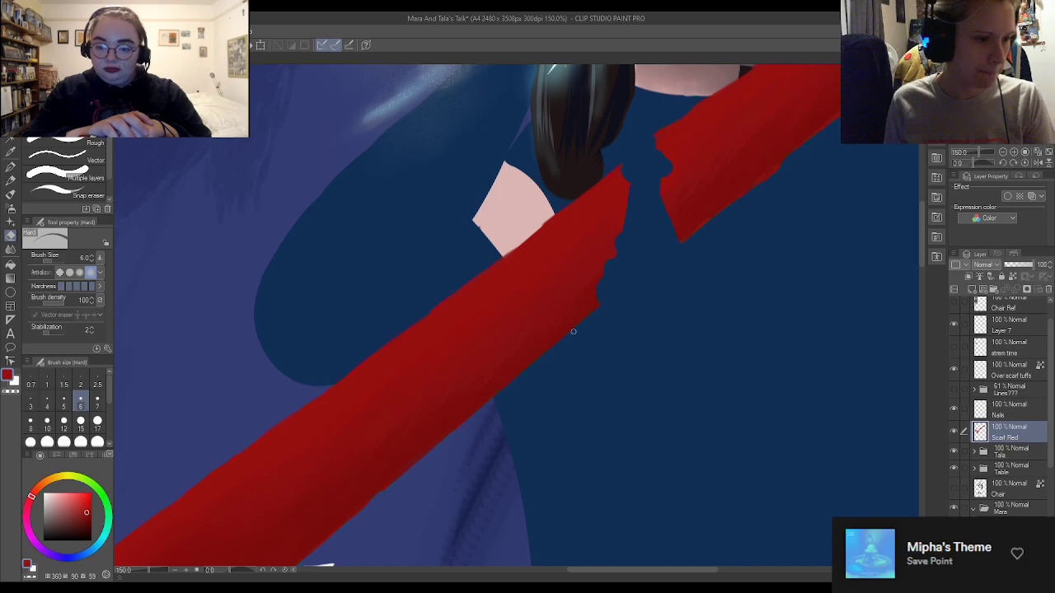
Even out both long edges of the upper scarf piece between its torn end and the hand with the hard eraser
scroll(574, 329, "down", 4)
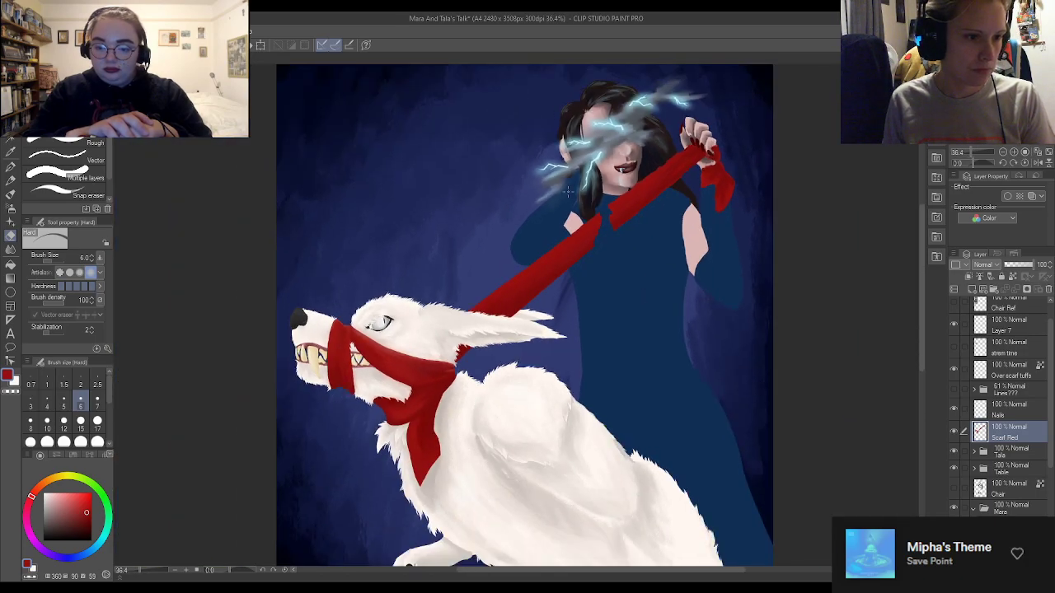
scroll(567, 191, "up", 4)
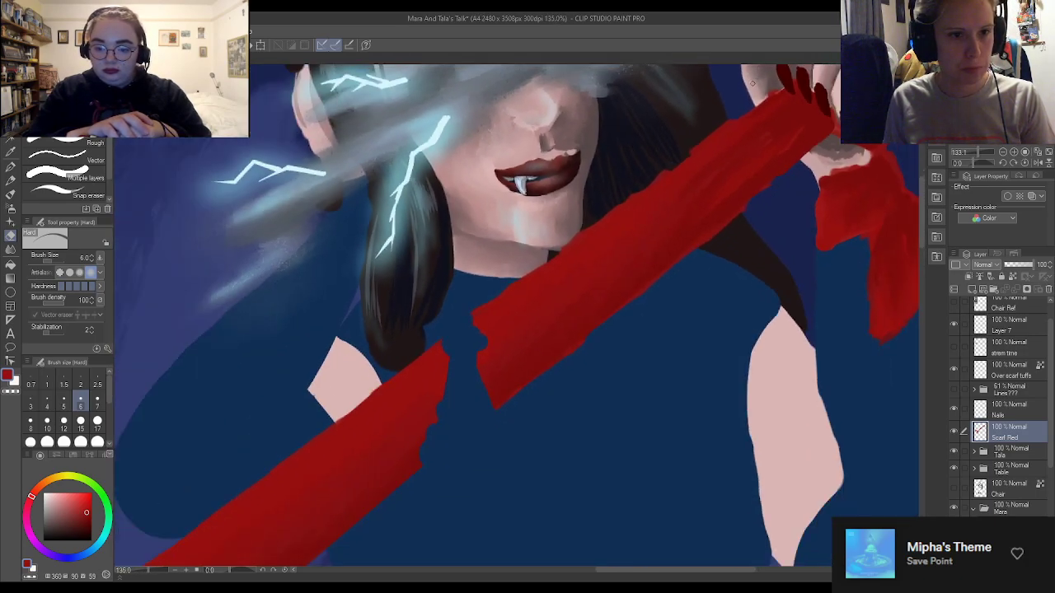
scroll(752, 82, "up", 1)
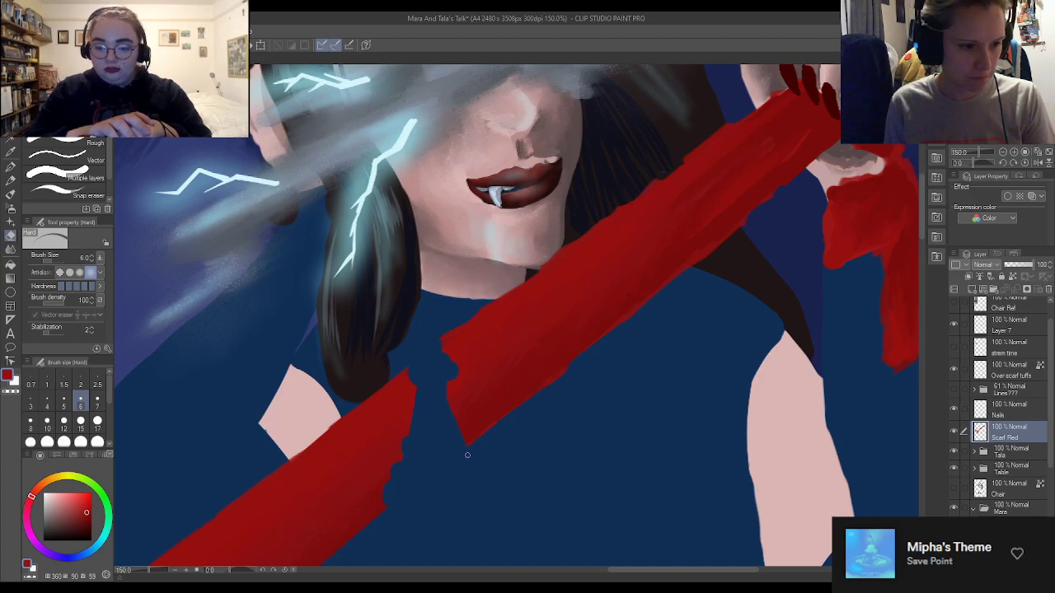
mouse_move(469, 449)
left_mouse_down()
mouse_move(753, 276)
mouse_move(835, 147)
left_mouse_up()
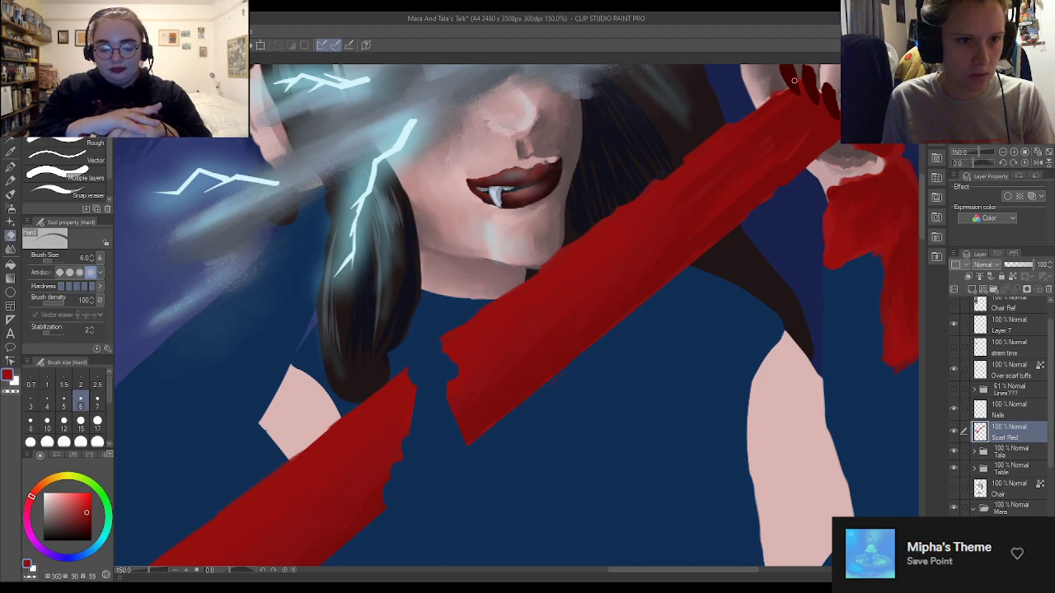
mouse_move(797, 77)
left_mouse_down()
mouse_move(409, 381)
mouse_move(417, 357)
left_mouse_up()
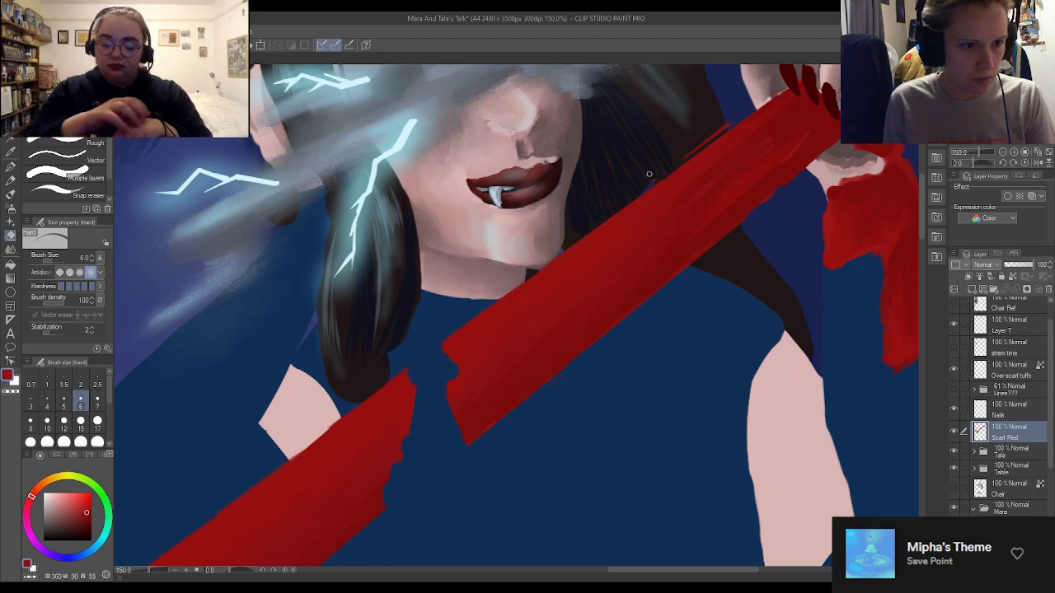
left_click_drag(671, 156, 717, 131)
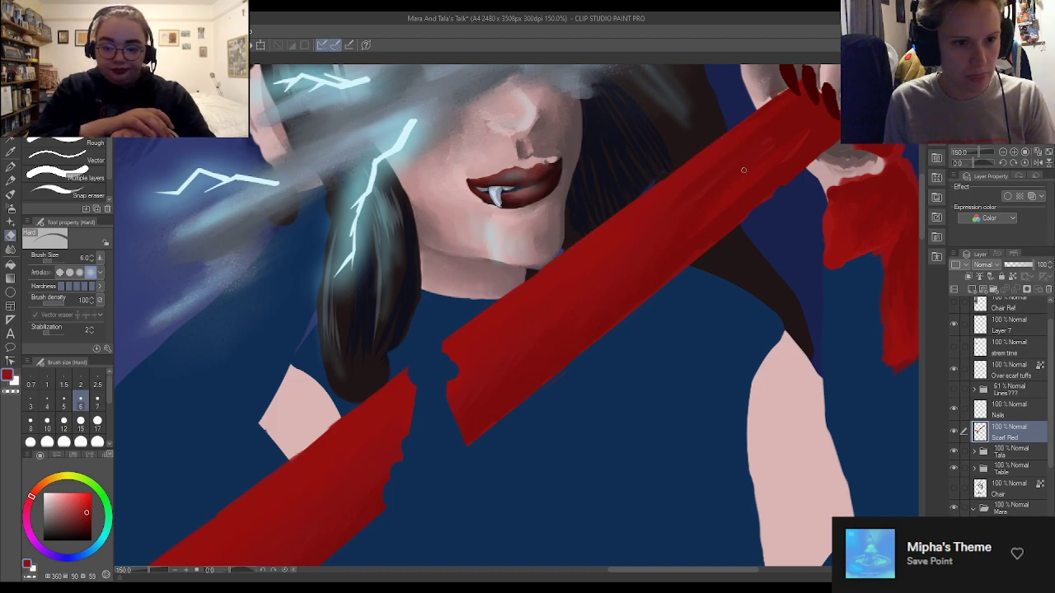
Refine the upper scarf piece's lower edge near the hand with sampled dark red, the G-pen at size 12 and the hard eraser
left_click(769, 190, "alt")
left_click_drag(795, 171, 737, 216)
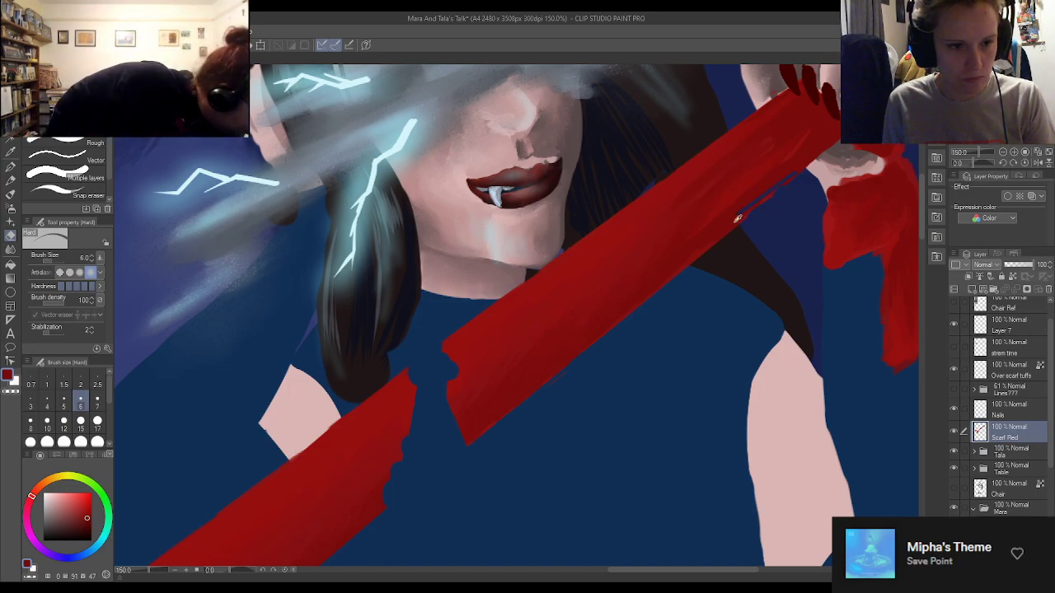
key("p")
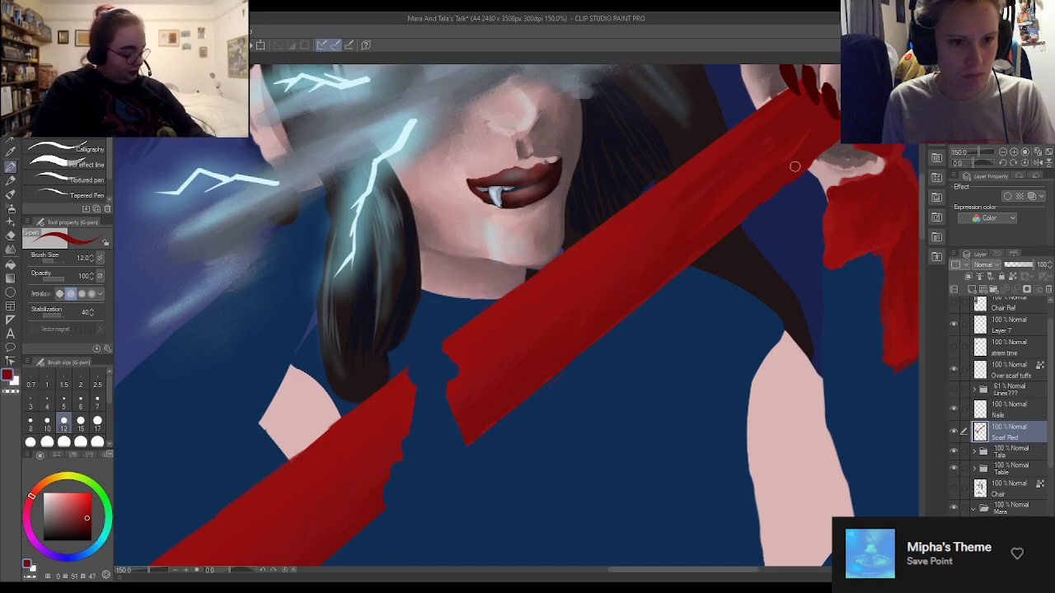
left_click_drag(834, 133, 728, 226)
left_click(757, 214, "alt")
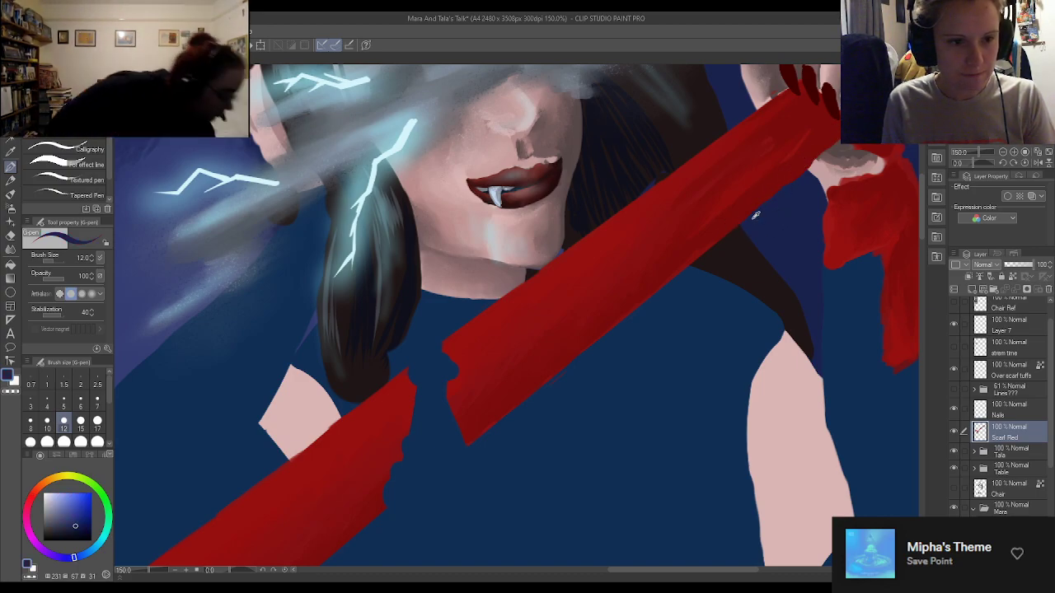
key("e")
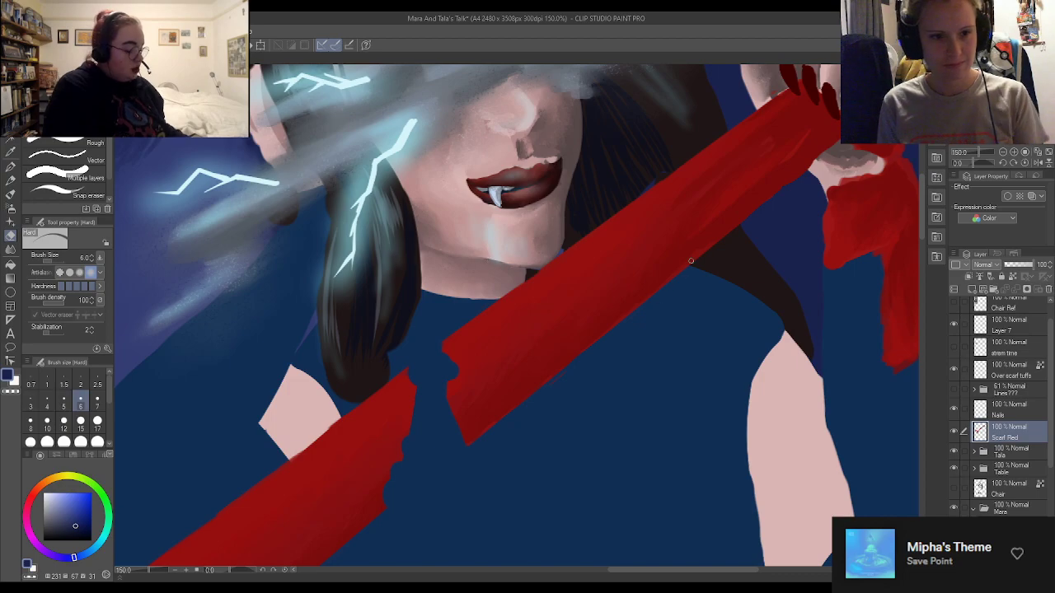
left_click(784, 171, "alt")
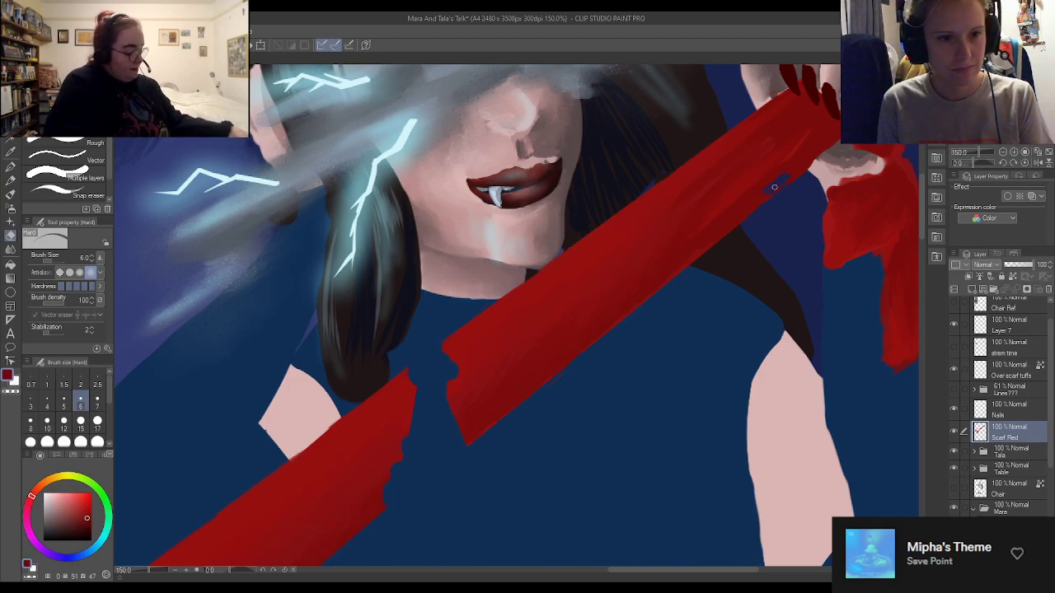
key("p")
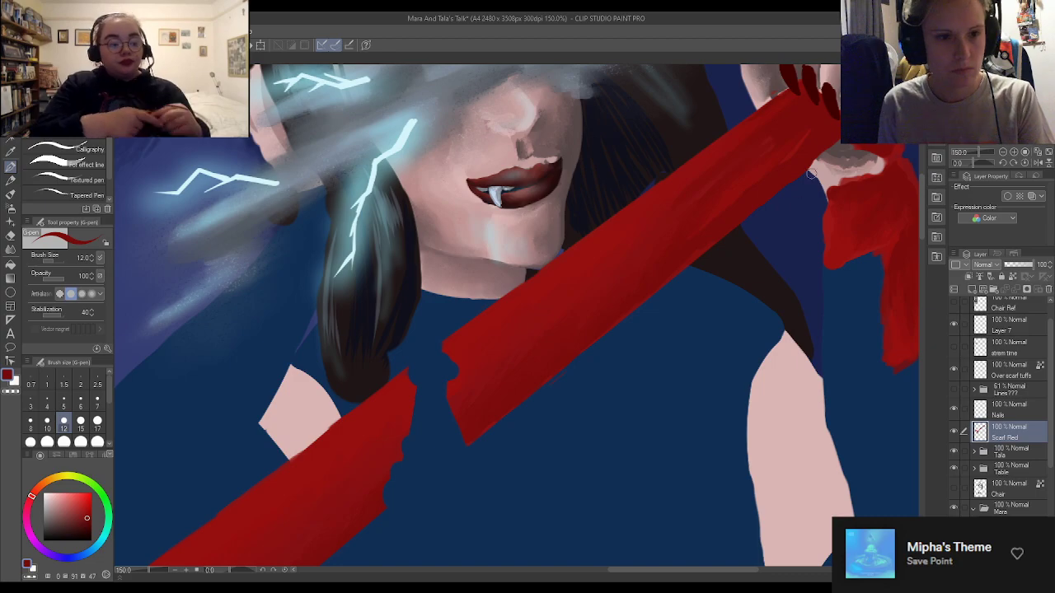
key("e")
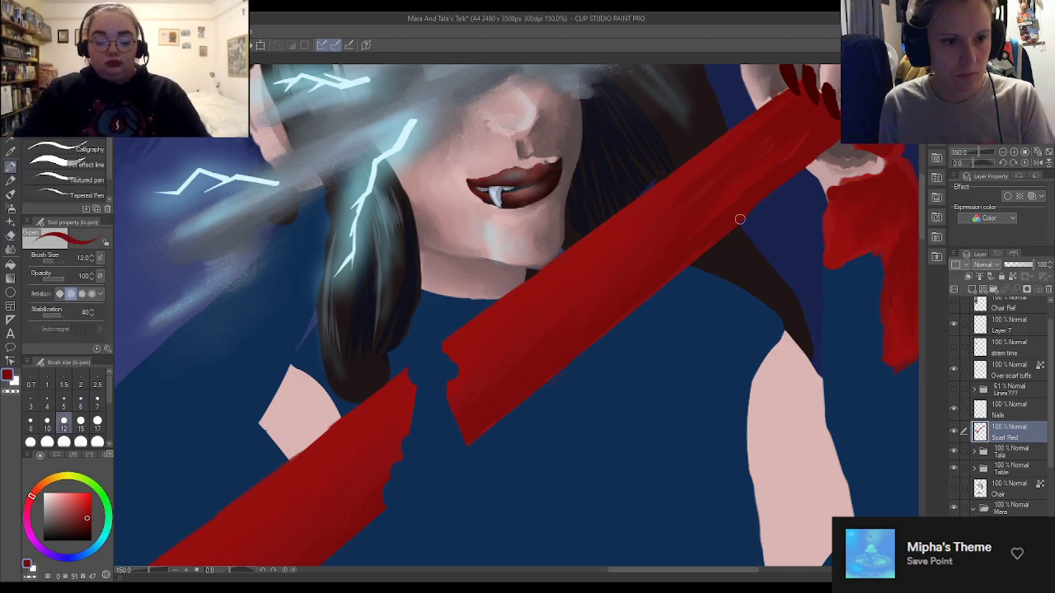
left_click(822, 146, "shift")
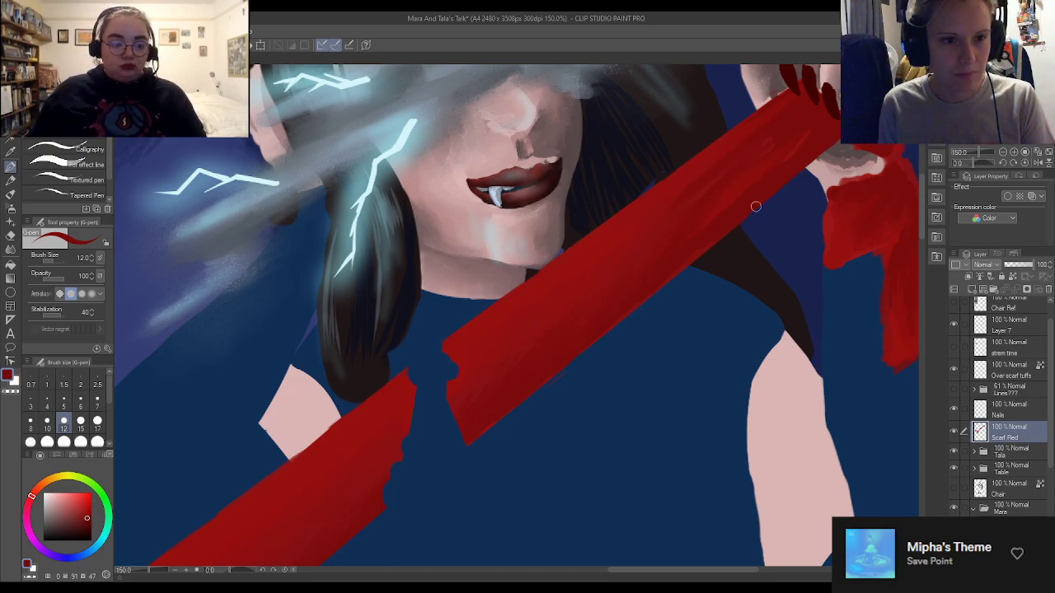
Smooth the left edges of both hanging scarf ends below the hand with size 12 strokes in sampled reds
left_click(835, 228, "alt")
left_click_drag(832, 195, 823, 248)
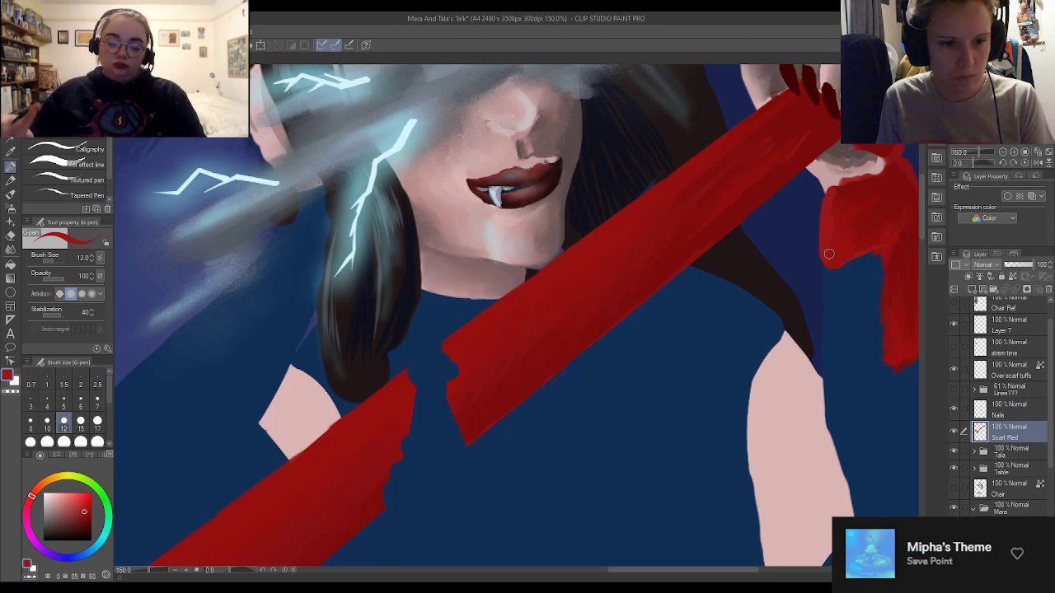
scroll(792, 128, "down", 4)
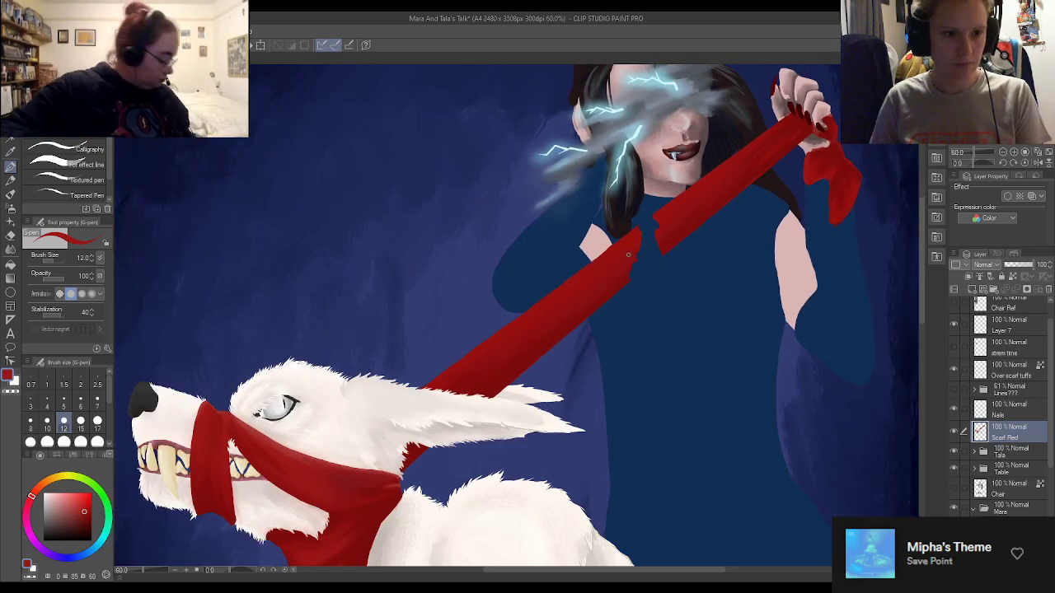
scroll(629, 252, "down", 3)
scroll(716, 326, "up", 6)
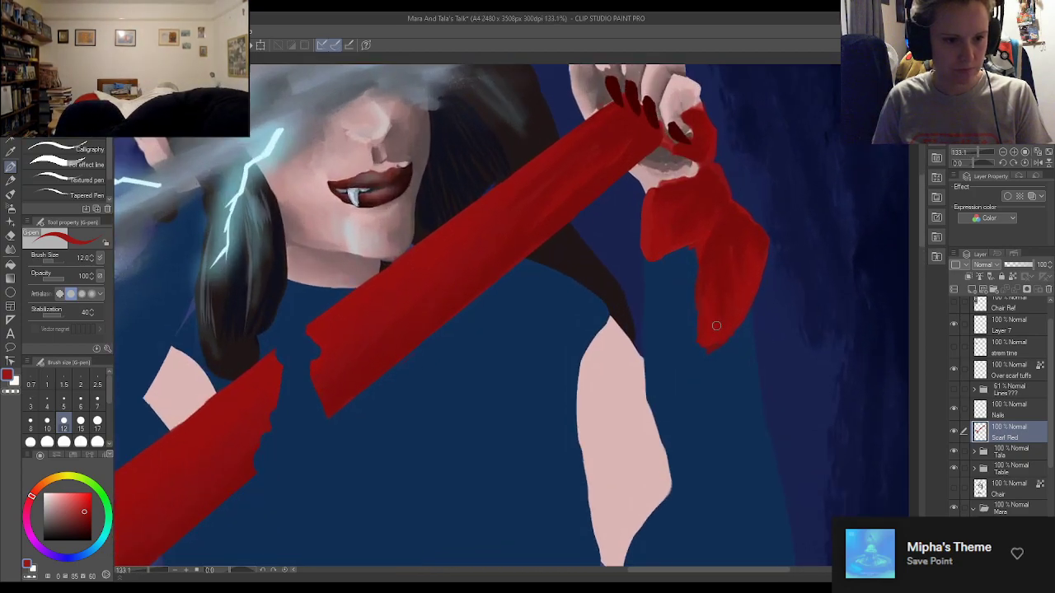
scroll(716, 326, "up", 3)
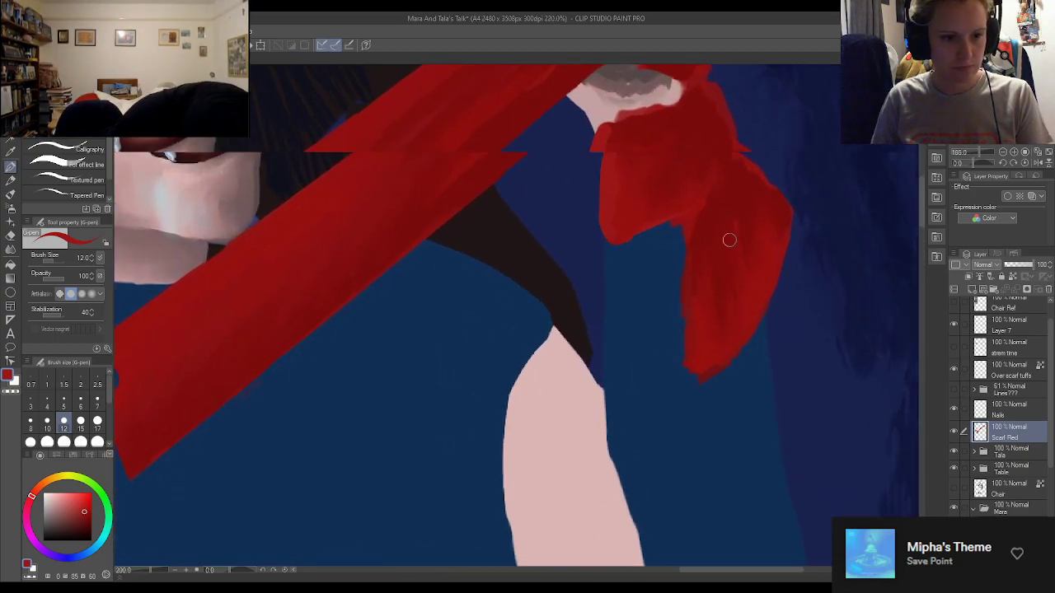
left_click(685, 230, "alt")
left_click_drag(682, 229, 682, 268)
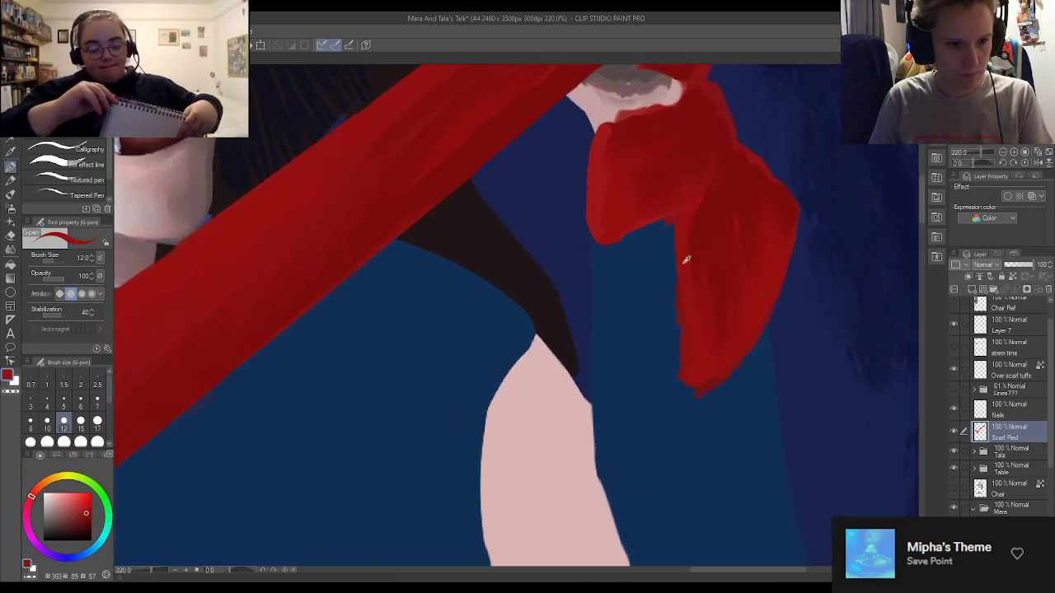
mouse_move(680, 230)
left_mouse_down()
mouse_move(681, 330)
mouse_move(694, 395)
left_mouse_up()
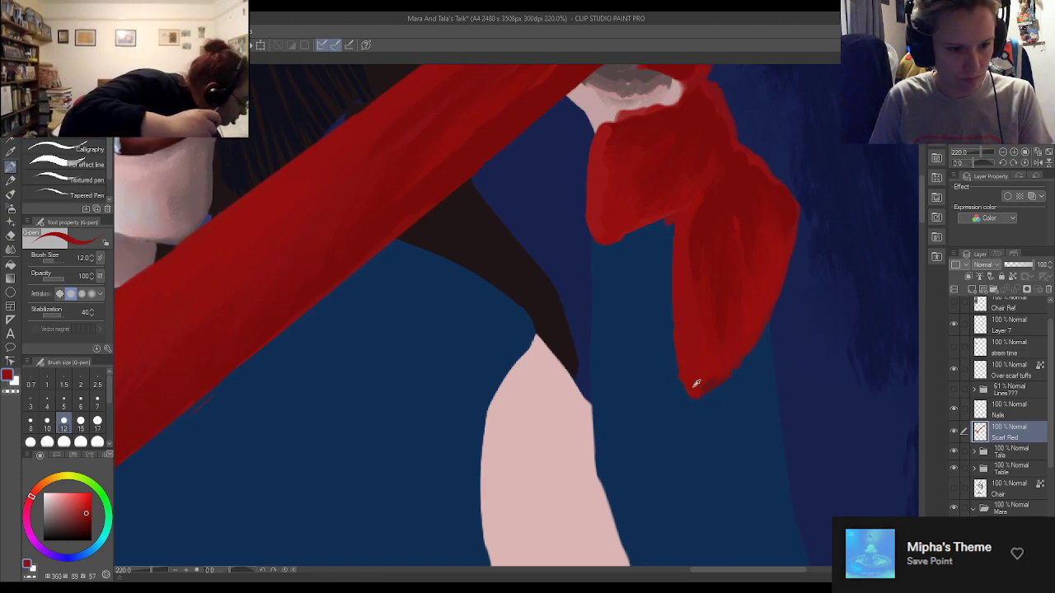
Define the right edge and pointed tip of the longer hanging scarf end with sampled dark red, and clean its outline with the hard eraser
left_click(710, 214, "alt")
mouse_move(707, 387)
left_mouse_down()
mouse_move(770, 294)
mouse_move(792, 211)
mouse_move(758, 305)
mouse_move(795, 205)
mouse_move(741, 346)
mouse_move(772, 278)
mouse_move(716, 379)
left_mouse_up()
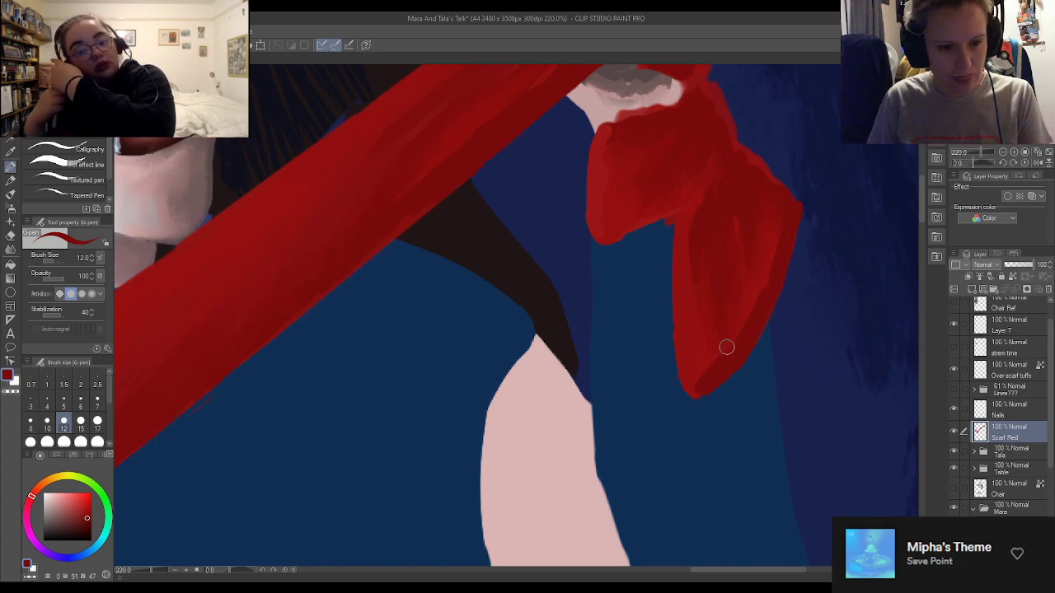
left_click_drag(780, 254, 773, 246)
key("e")
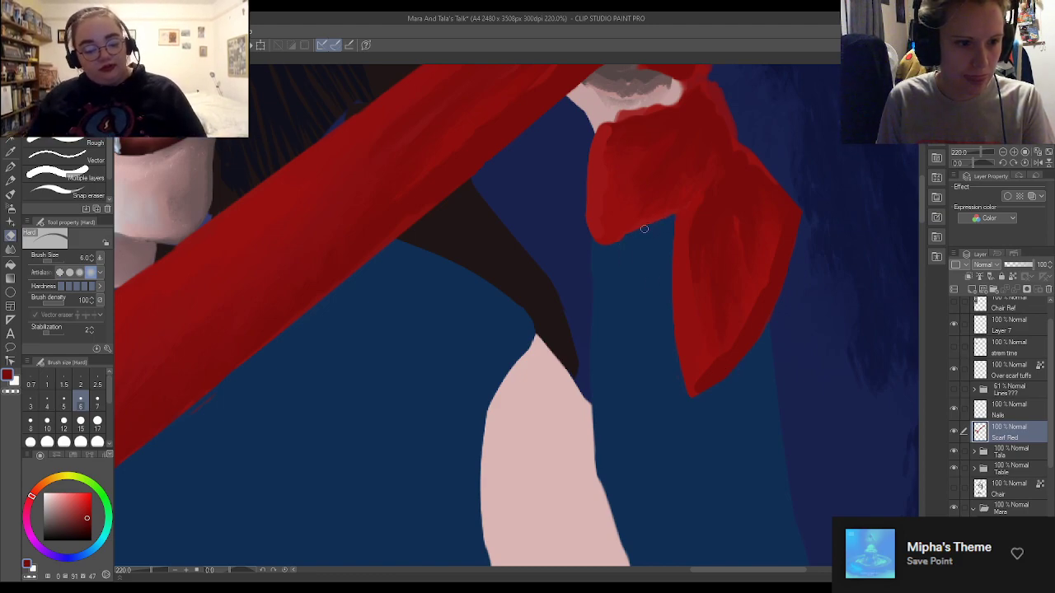
Sharpen the shorter hanging scarf end's corner and left edge, and paint its top edge below the wrist in sampled dark red
key("p")
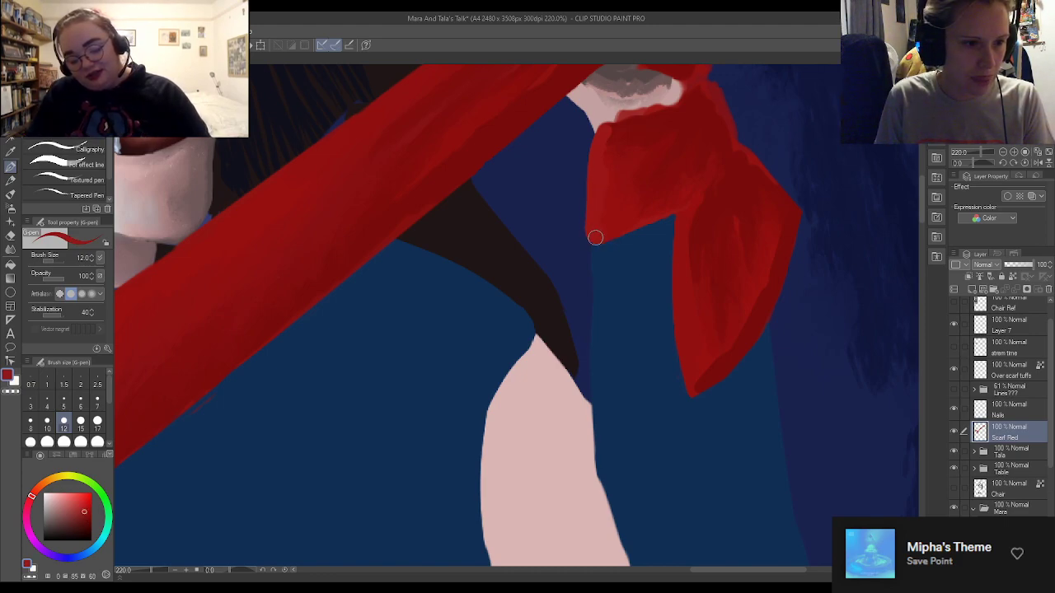
key("e")
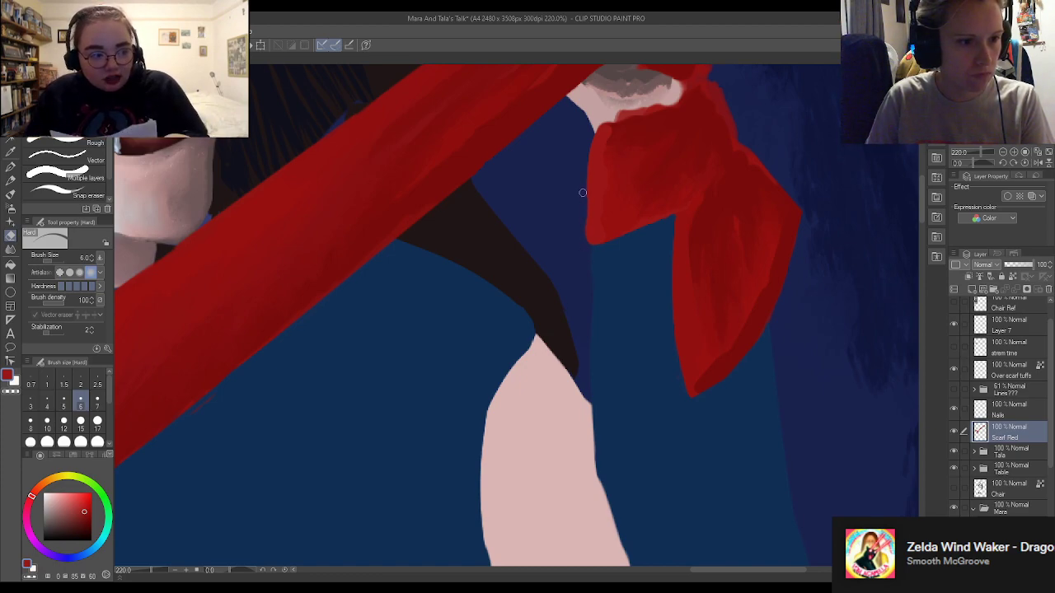
key("p")
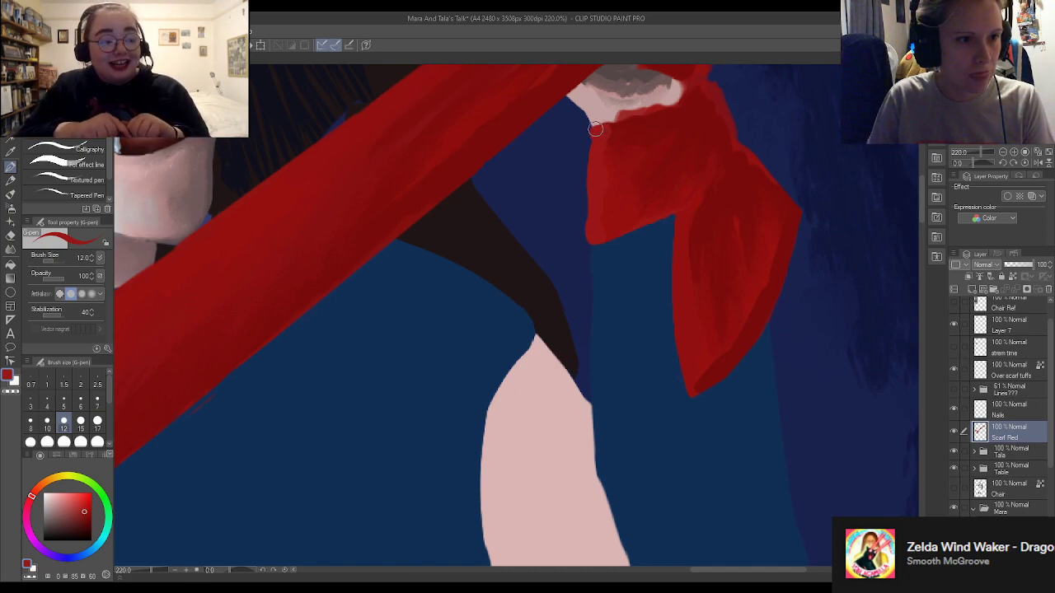
left_click(622, 121, "alt")
mouse_move(598, 130)
left_mouse_down()
mouse_move(651, 121)
mouse_move(610, 129)
mouse_move(669, 102)
left_mouse_up()
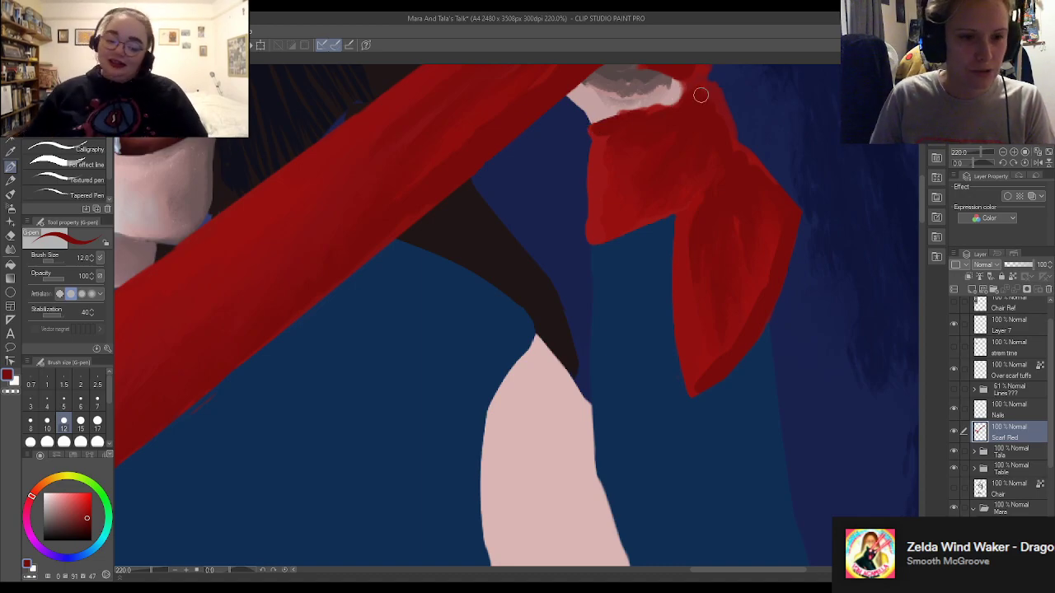
scroll(716, 494, "down", 7)
scroll(715, 294, "up", 6)
scroll(712, 295, "up", 2)
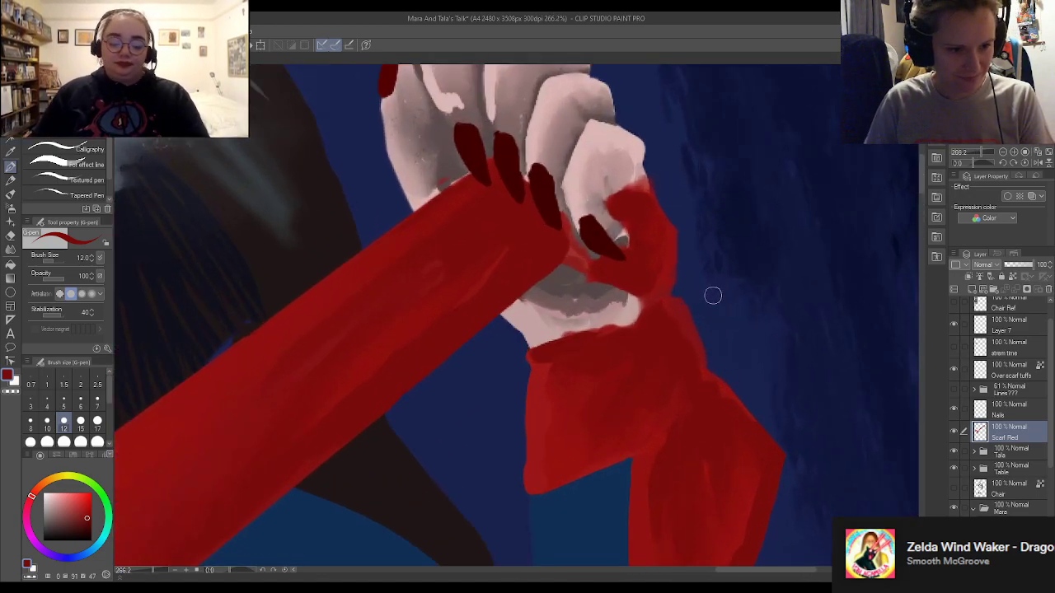
Smooth the scarf's right edge just below the wrist with size 12 G-pen strokes in sampled reds
left_click(548, 377, "alt")
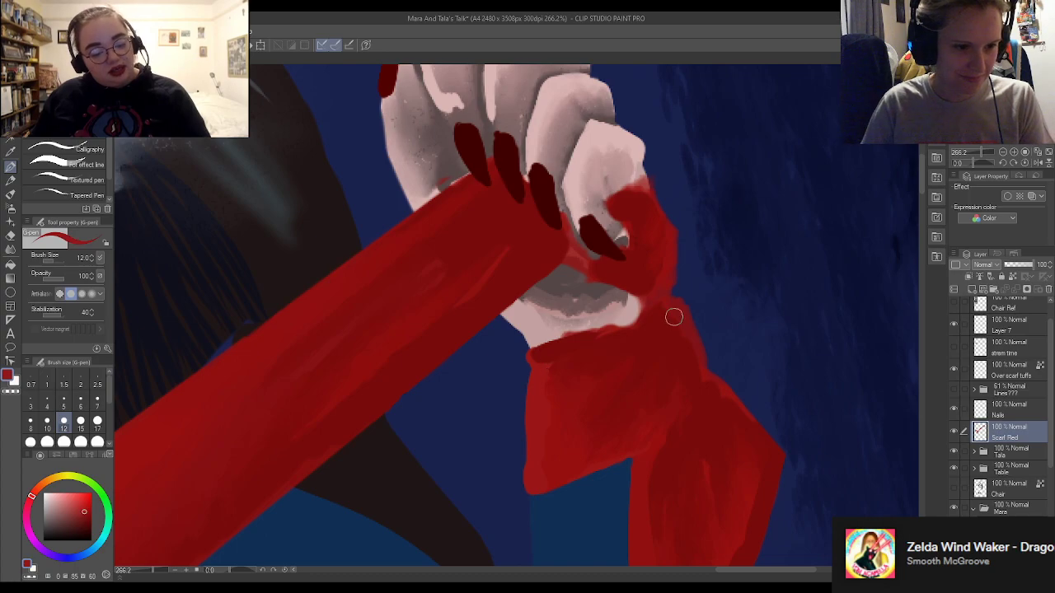
left_click(394, 247, "alt")
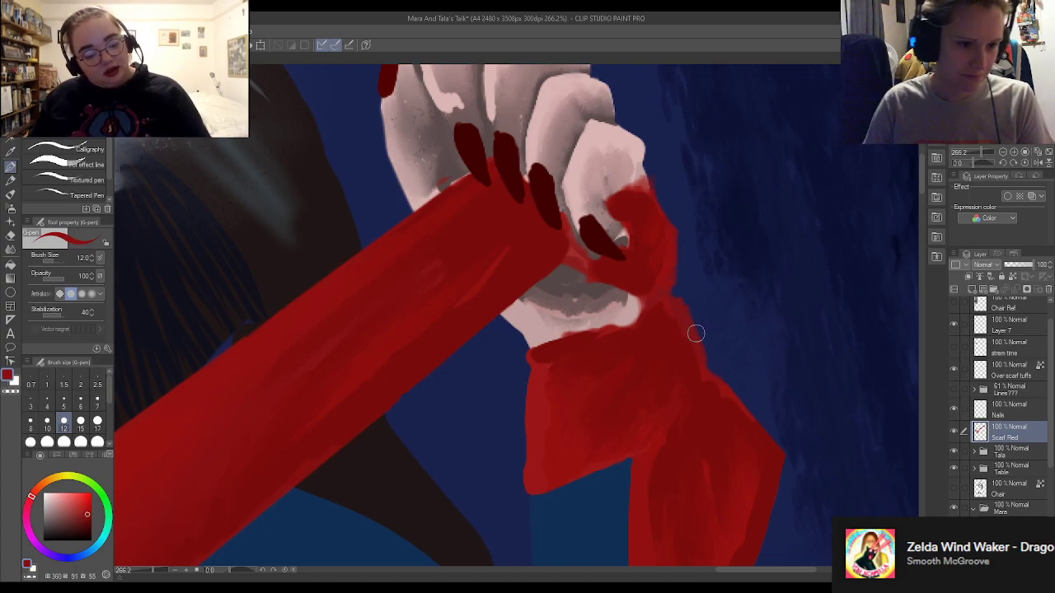
mouse_move(671, 305)
left_mouse_down()
mouse_move(688, 332)
mouse_move(691, 390)
left_mouse_up()
mouse_move(676, 304)
left_mouse_down()
mouse_move(690, 386)
mouse_move(732, 405)
left_mouse_up()
left_click(706, 380, "alt")
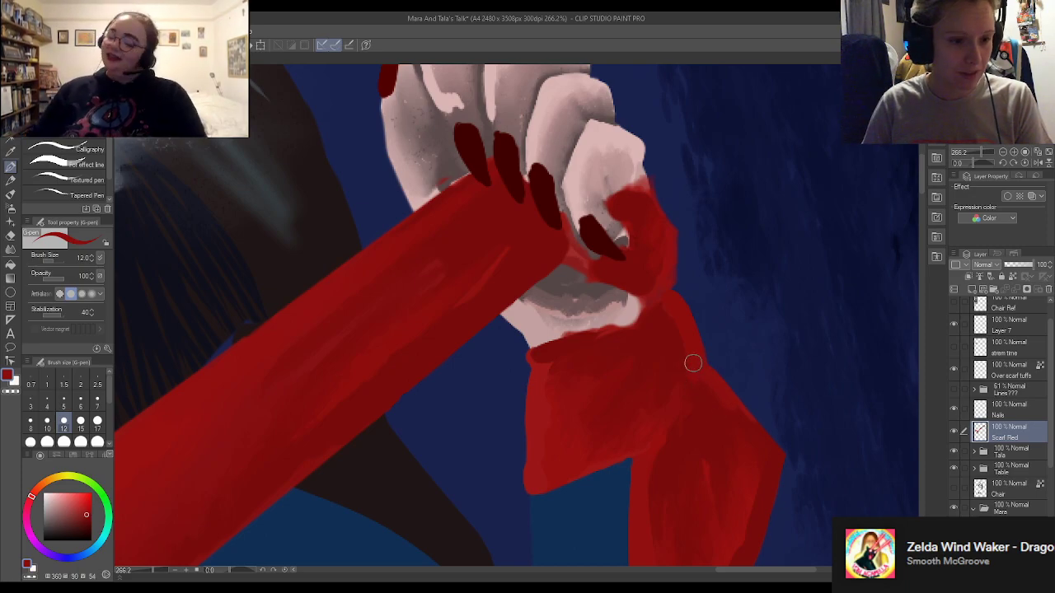
Reshape the scarf loop beside the outermost finger with sampled reds, and trim its top and right edge with the size 6 hard eraser
left_click(665, 282, "alt")
left_click(658, 254, "alt")
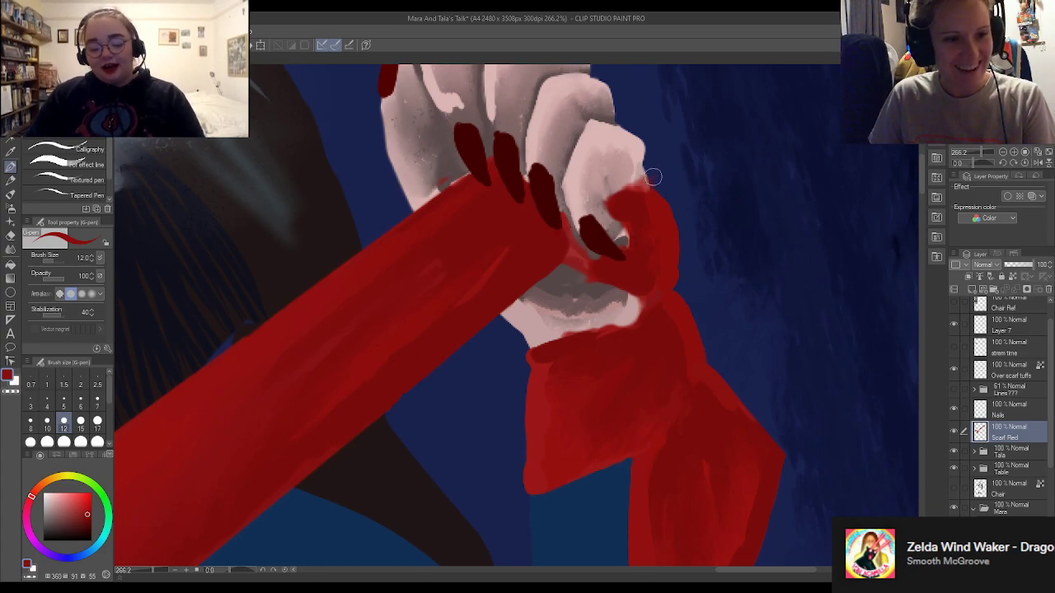
key("e")
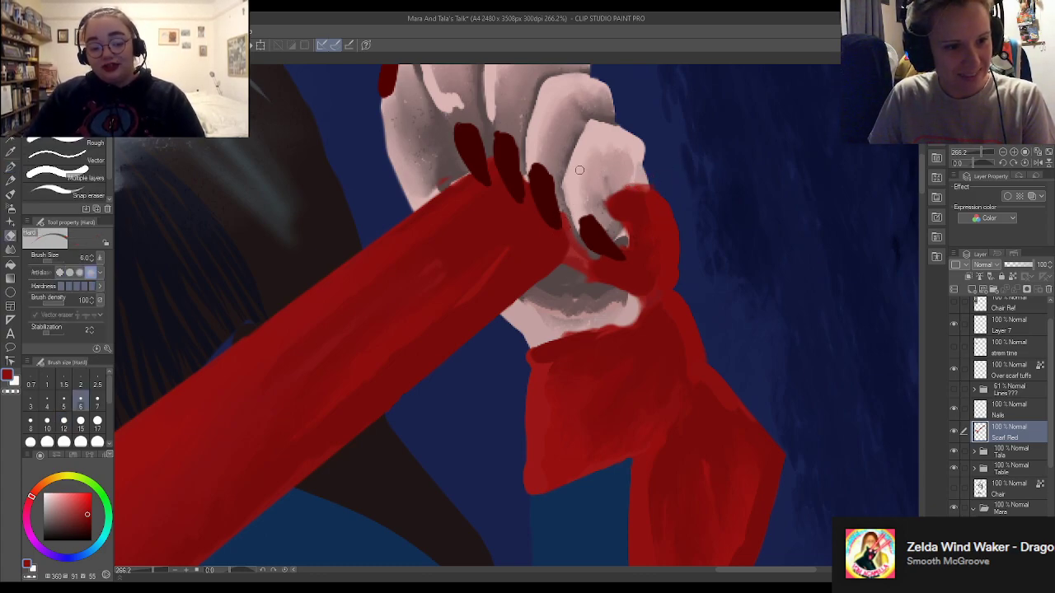
key("p")
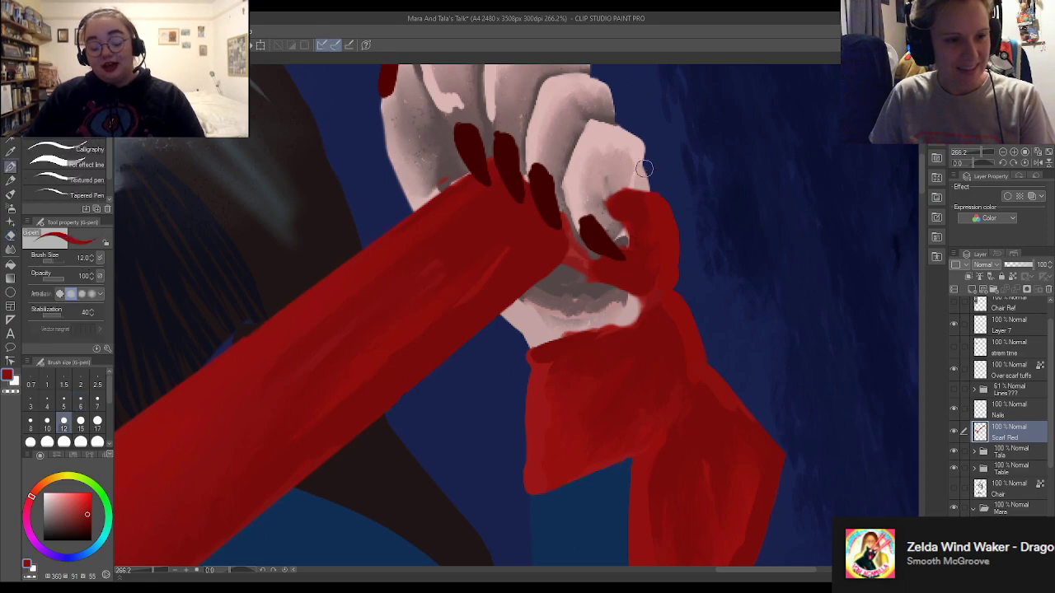
key("e")
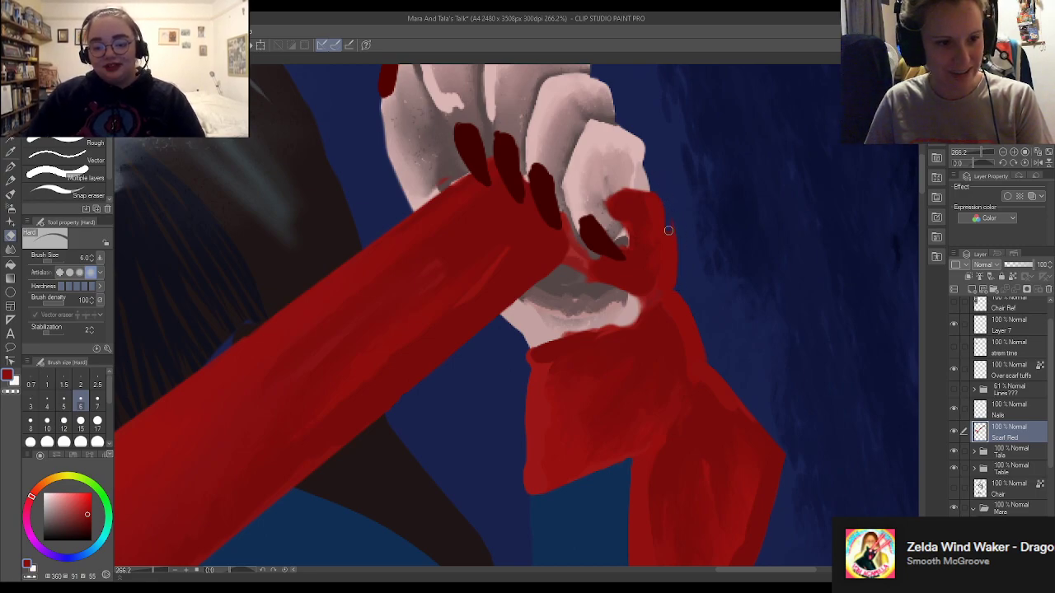
left_click_drag(666, 224, 674, 254)
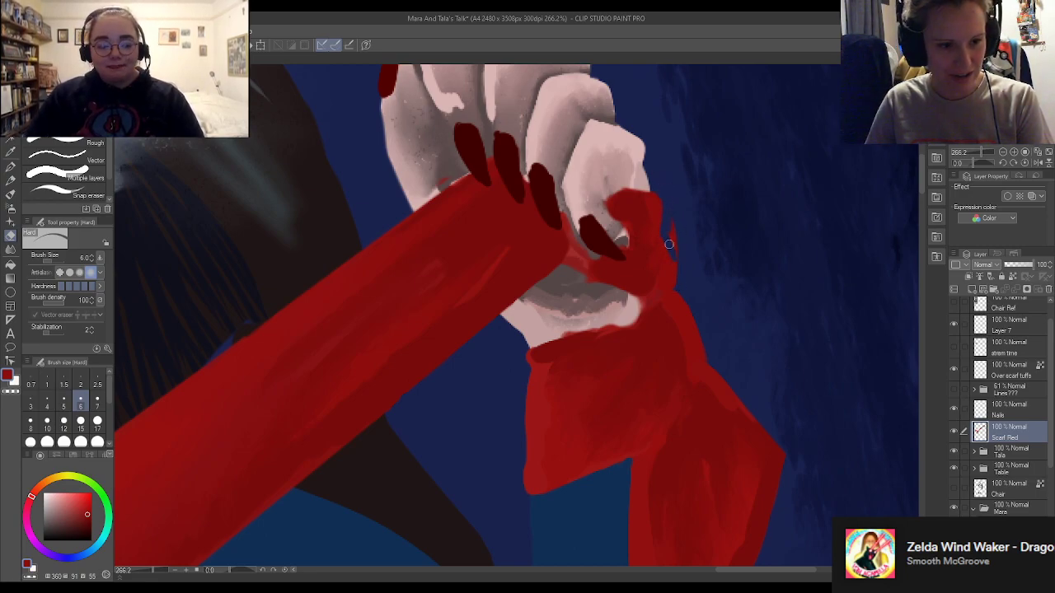
left_click_drag(678, 277, 673, 246)
Paint dark red scarf fabric in the gap between the two rightmost nails, and clean its edge along the finger with the hard eraser
key("p")
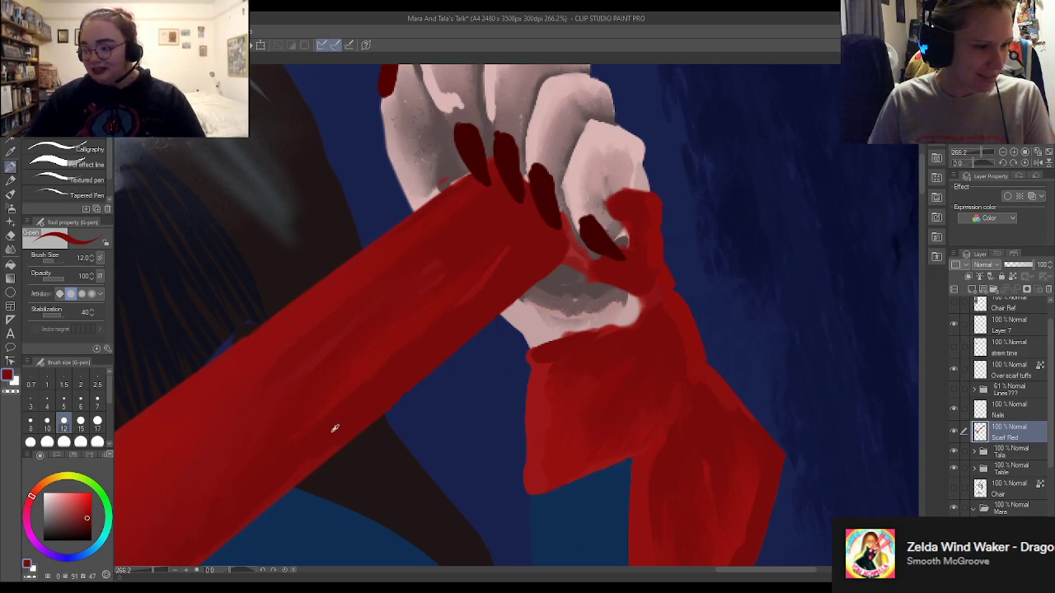
mouse_move(600, 271)
left_mouse_down()
mouse_move(623, 234)
mouse_move(626, 257)
mouse_move(579, 244)
mouse_move(561, 207)
left_mouse_up()
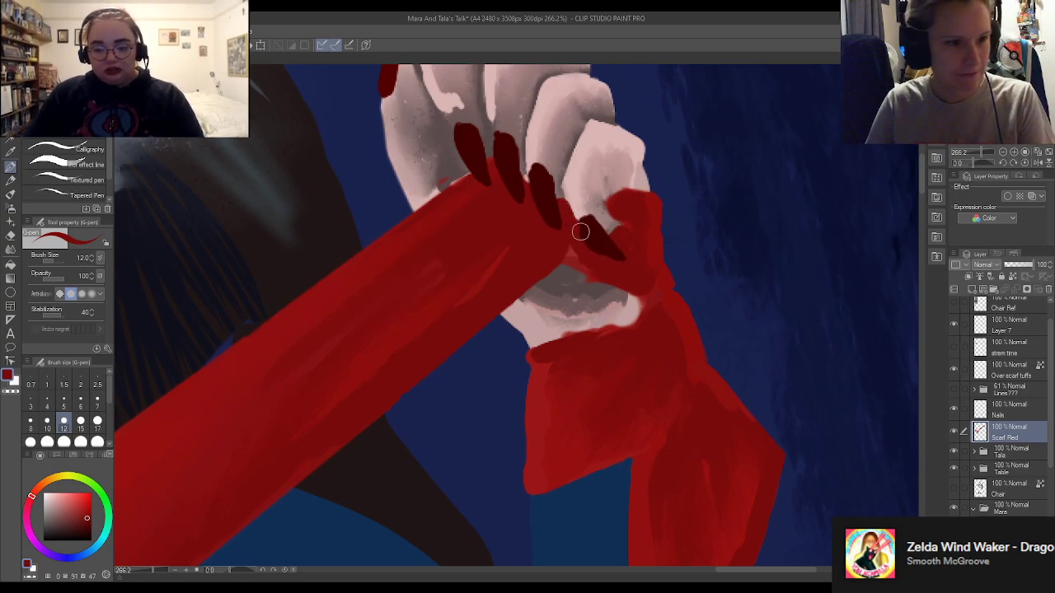
key("e")
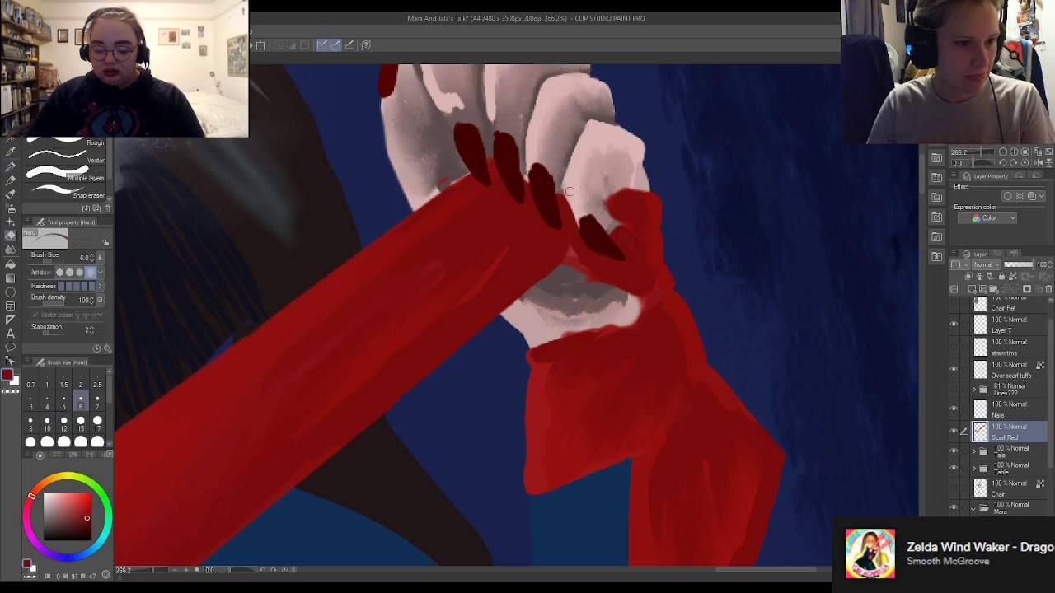
left_click_drag(568, 195, 577, 229)
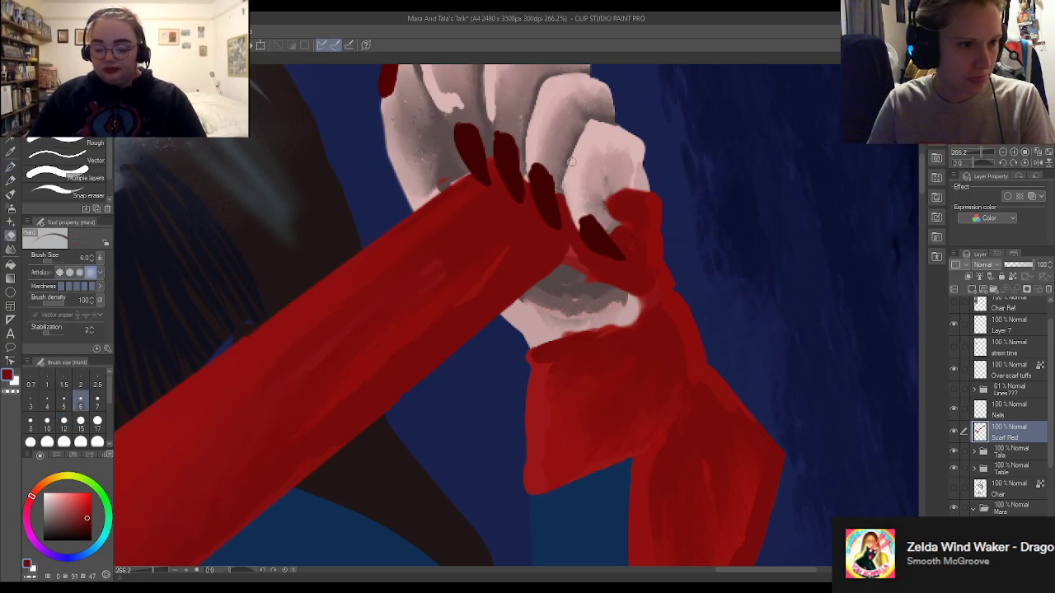
key("p")
mouse_move(565, 192)
left_mouse_down()
mouse_move(558, 207)
mouse_move(560, 183)
mouse_move(525, 183)
left_mouse_up()
Refine the scarf loop's inner edge against the outermost finger, alternating the size 12 G-pen and the size 6 hard eraser
key("e")
key("p")
key("e")
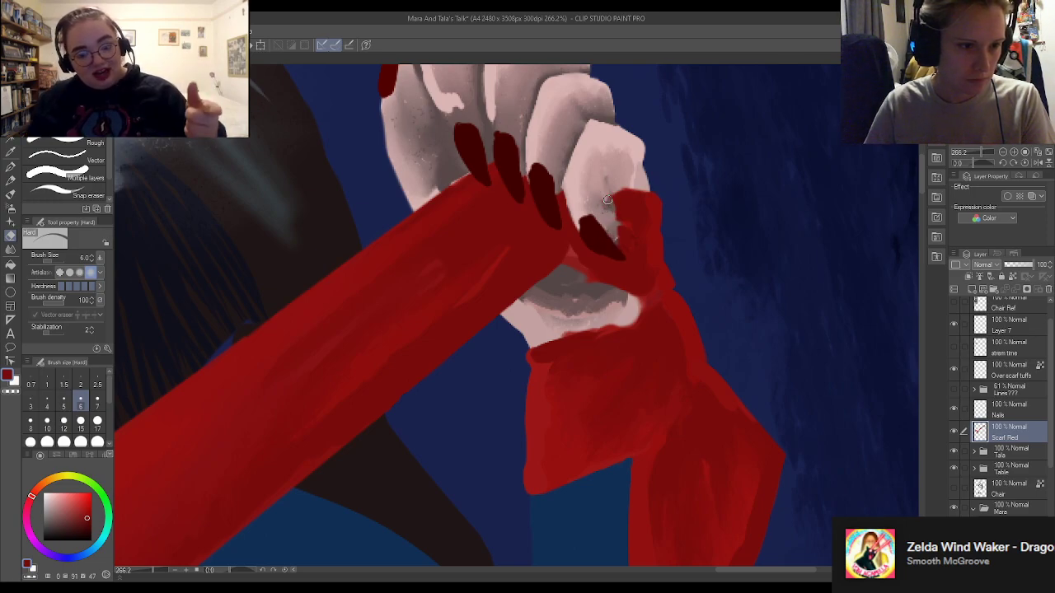
key("p")
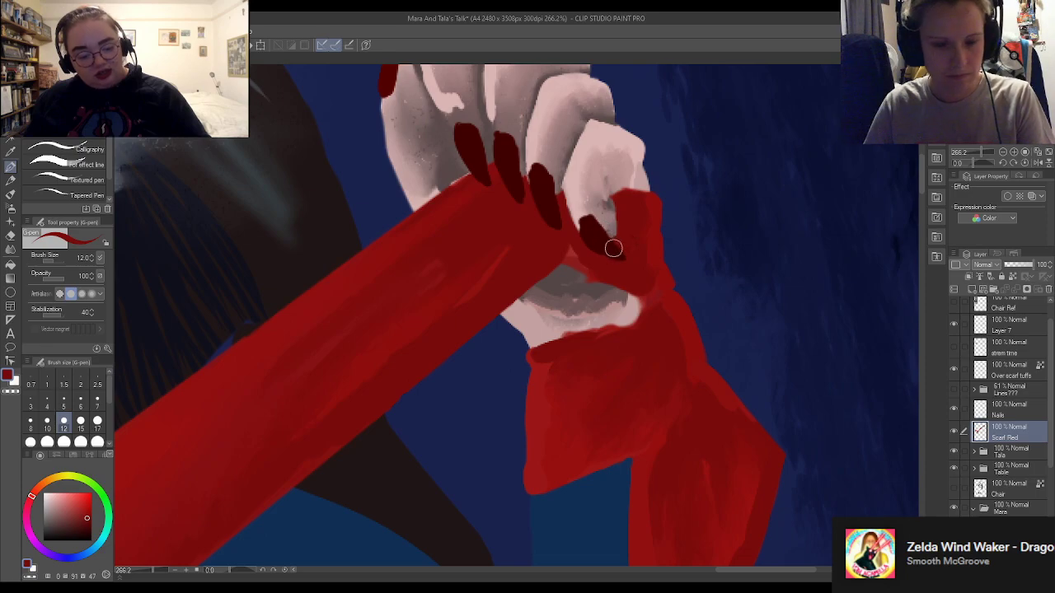
Trim the scarf's edge beside the little finger with the Hard eraser at size 6
key("e")
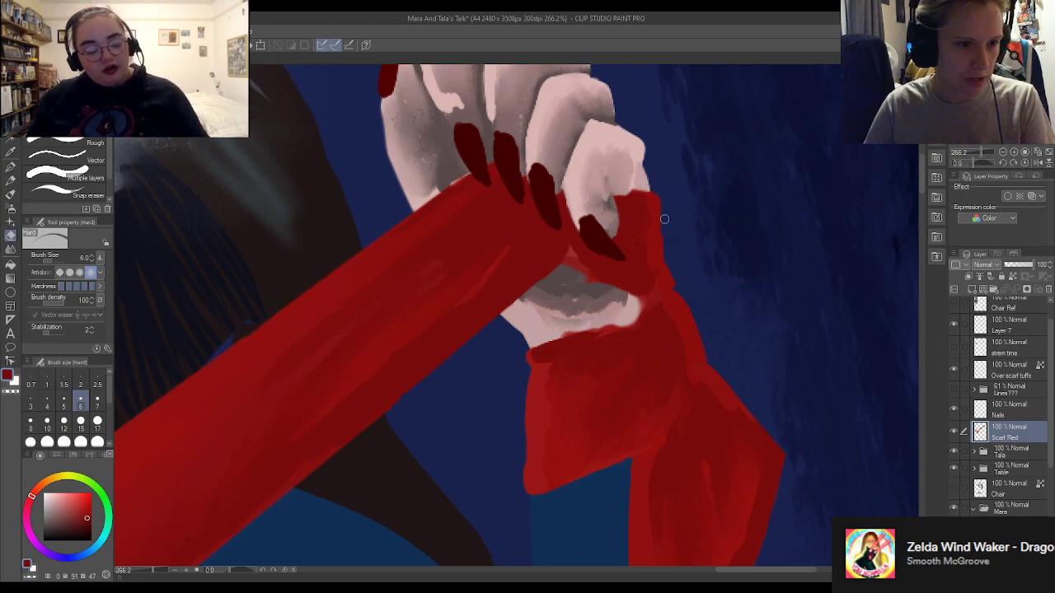
key("p")
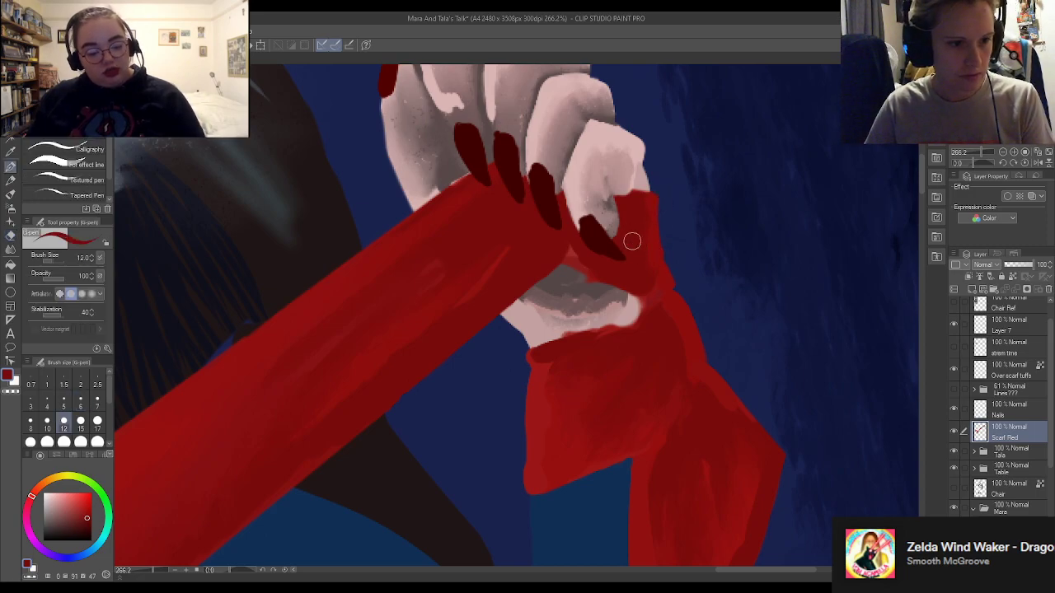
scroll(630, 198, "down", 5)
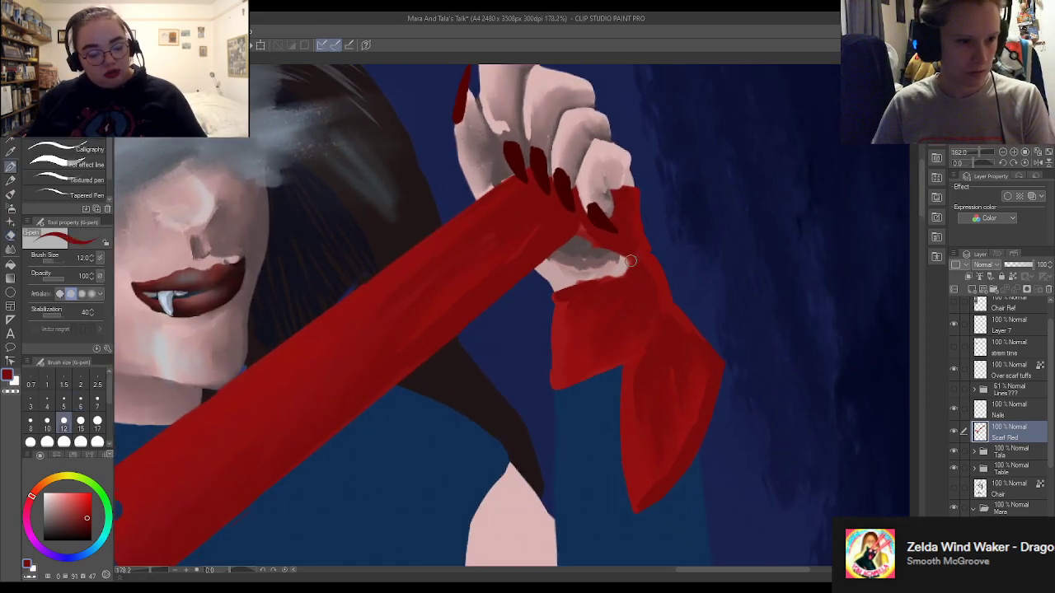
scroll(642, 264, "up", 5)
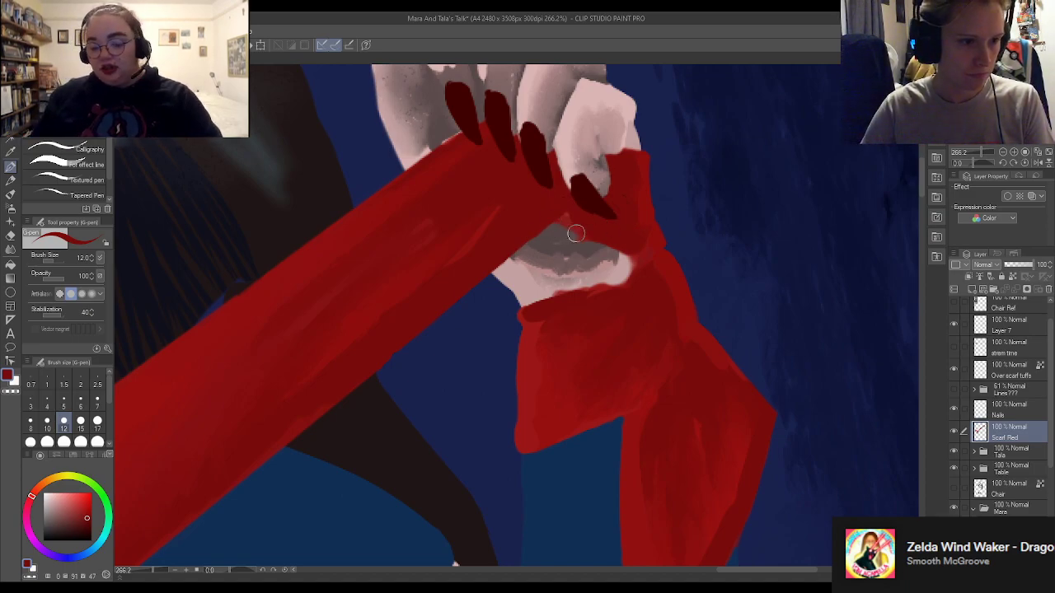
Paint a lighter red fold along the scarf's lower edge beneath the little finger, using a red sampled from the scarf
left_click(573, 220, "alt")
left_click_drag(547, 218, 641, 252)
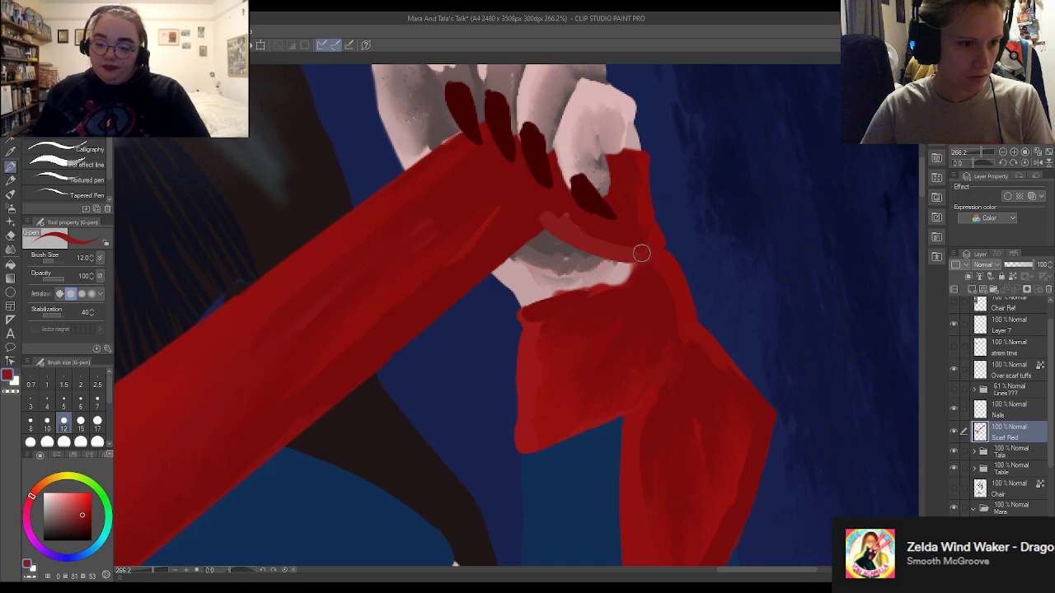
left_click(542, 211, "alt")
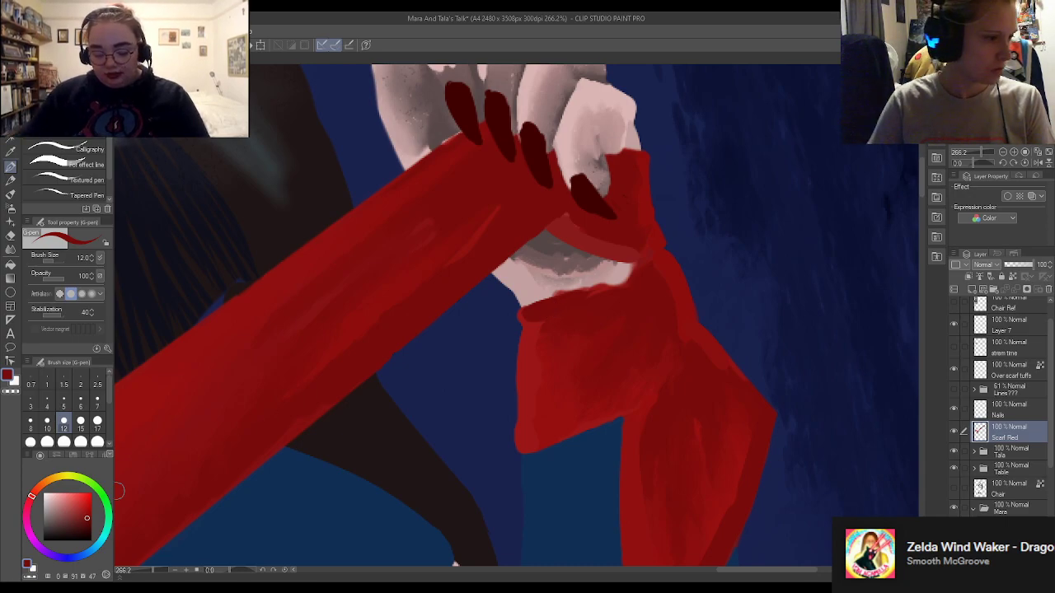
Shade the scarf beneath the little finger's nail with a darker red and clean up the shadow's edge
left_click(88, 521)
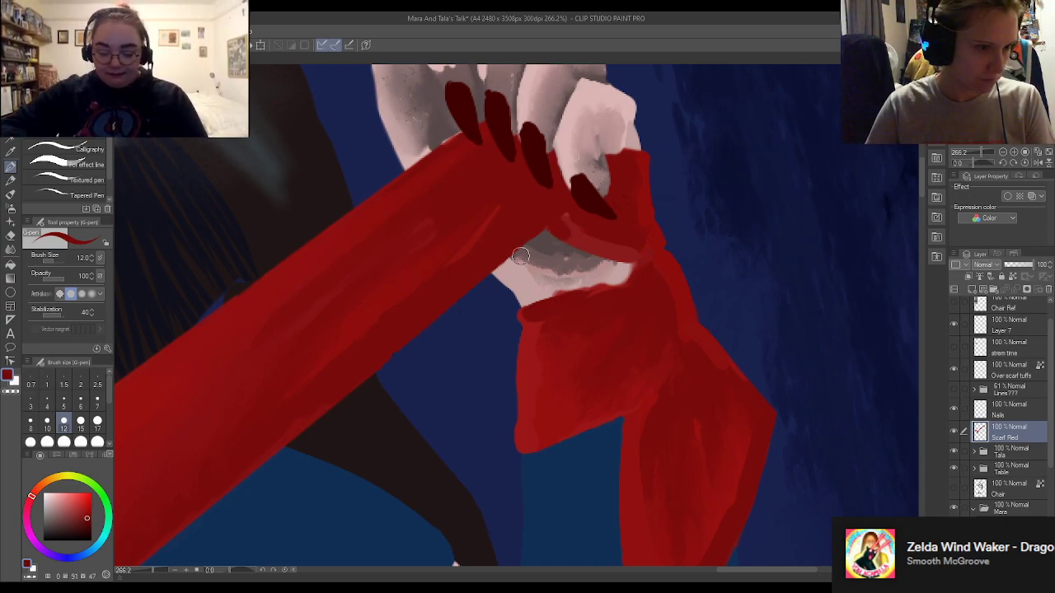
left_click(90, 520)
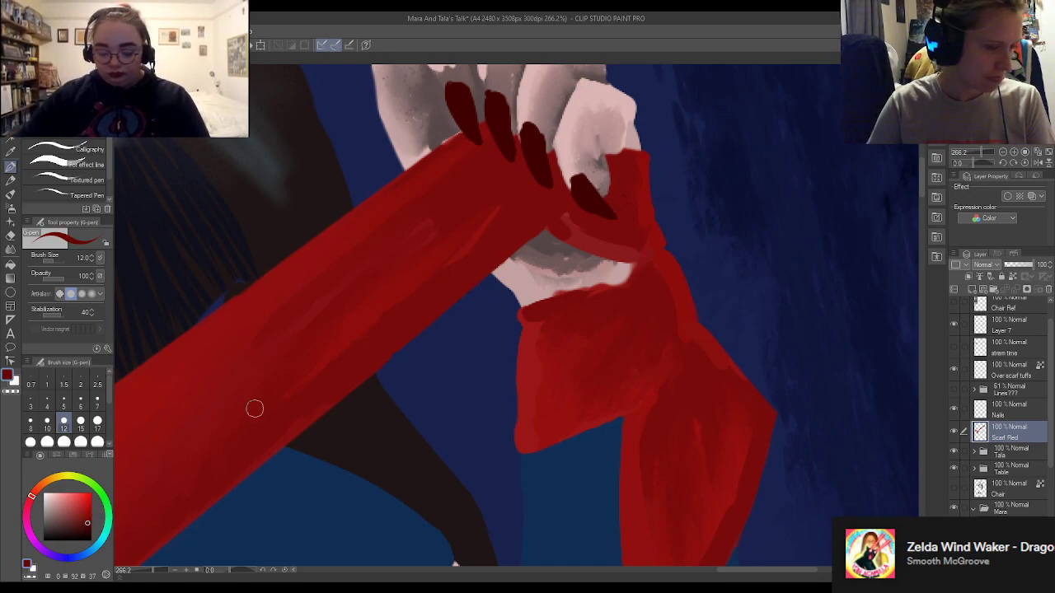
mouse_move(558, 223)
left_mouse_down()
mouse_move(597, 248)
mouse_move(564, 222)
mouse_move(618, 228)
mouse_move(609, 196)
mouse_move(624, 216)
mouse_move(588, 215)
mouse_move(553, 238)
mouse_move(608, 202)
mouse_move(591, 176)
left_mouse_up()
key("e")
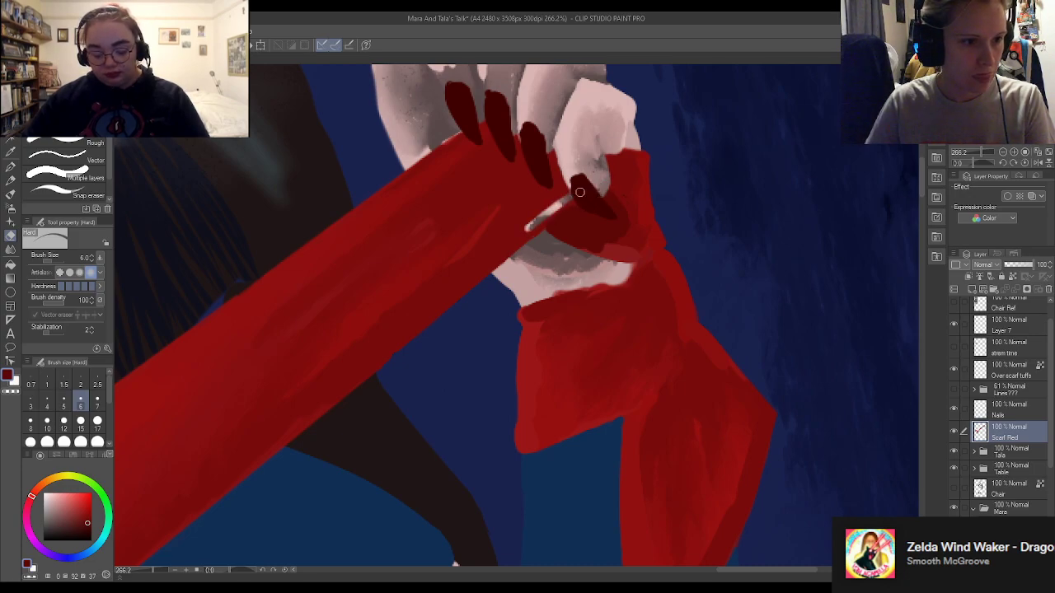
key("p")
left_click(567, 238, "alt")
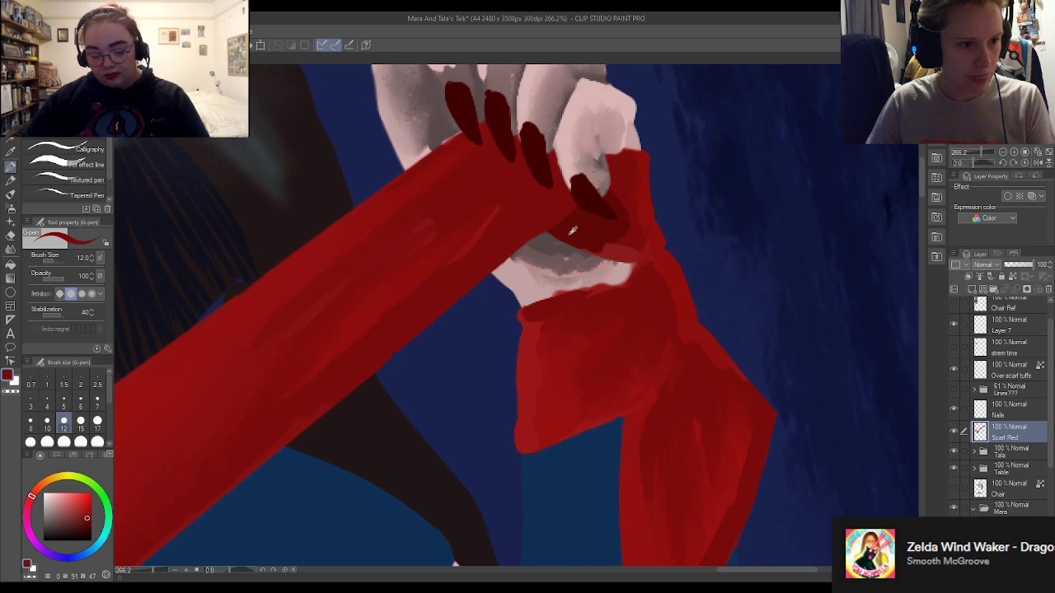
left_click(572, 224, "alt")
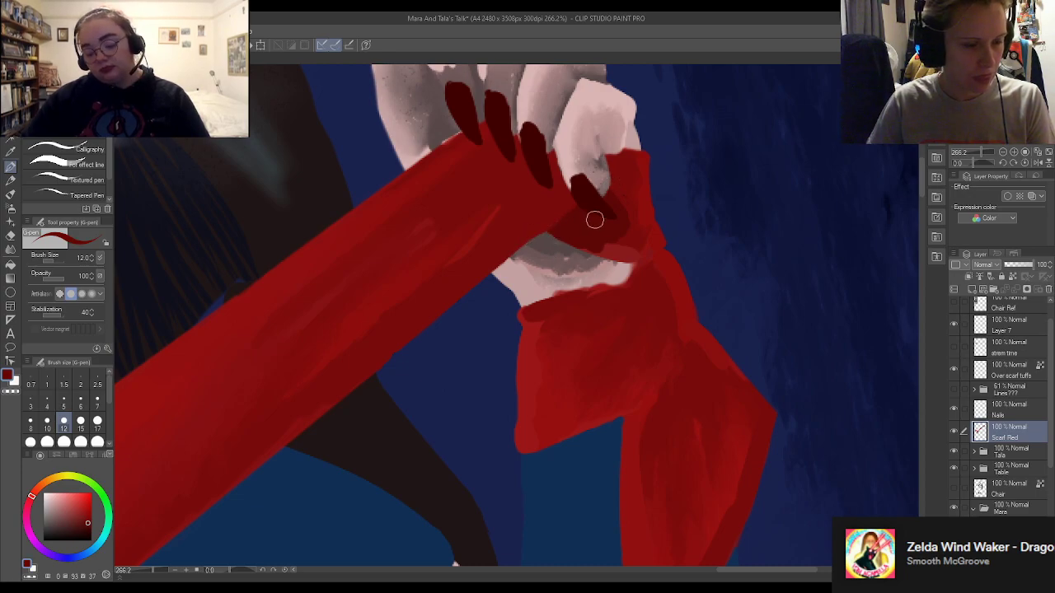
Fray the tip and lower outer edge of the scarf tail hanging from the hand with the Kneaded eraser at size 50
scroll(617, 204, "down", 6)
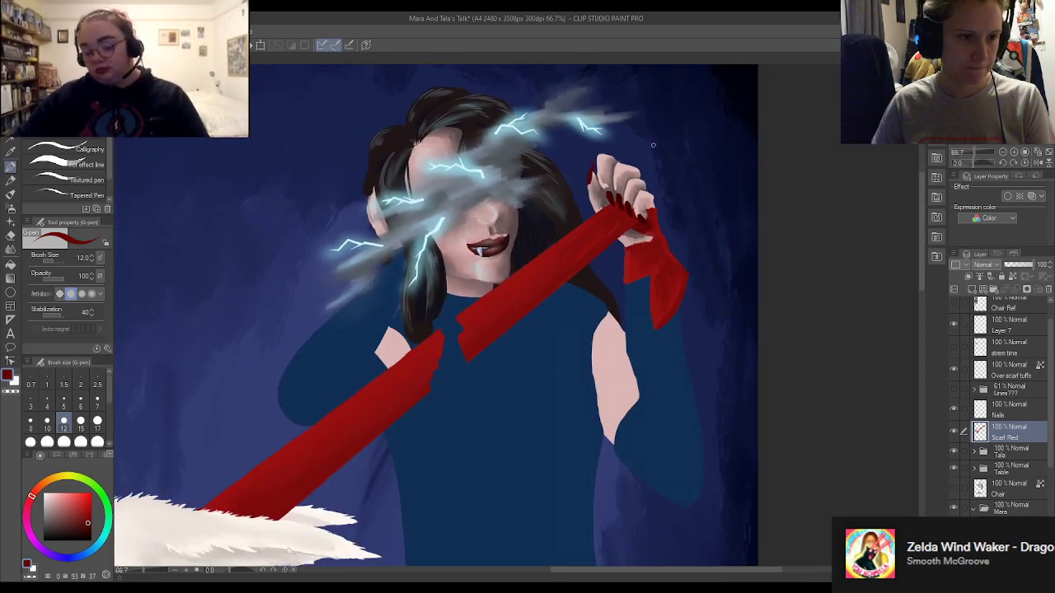
scroll(394, 313, "up", 5)
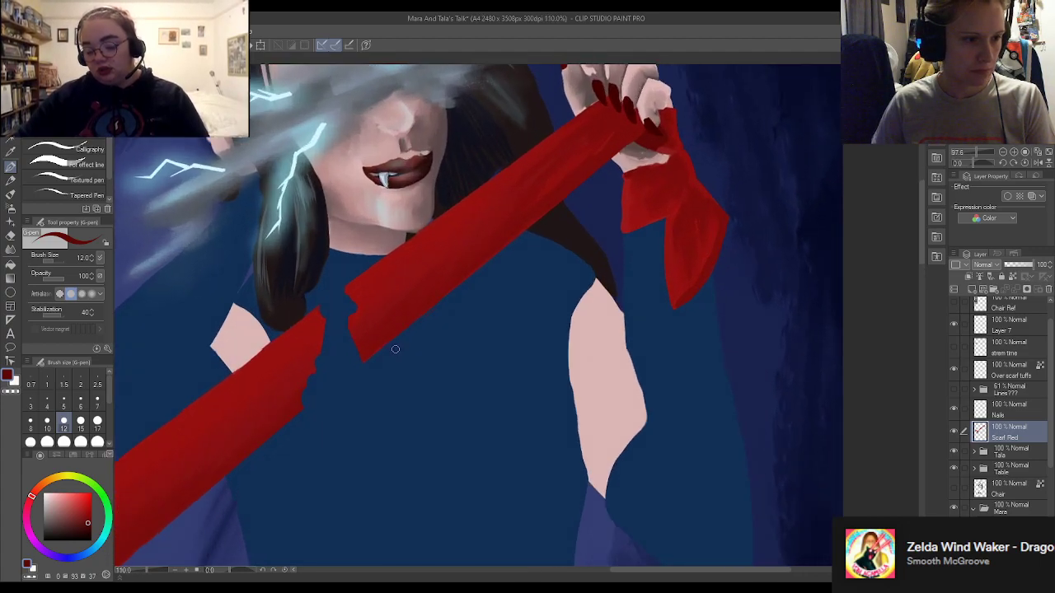
key("e")
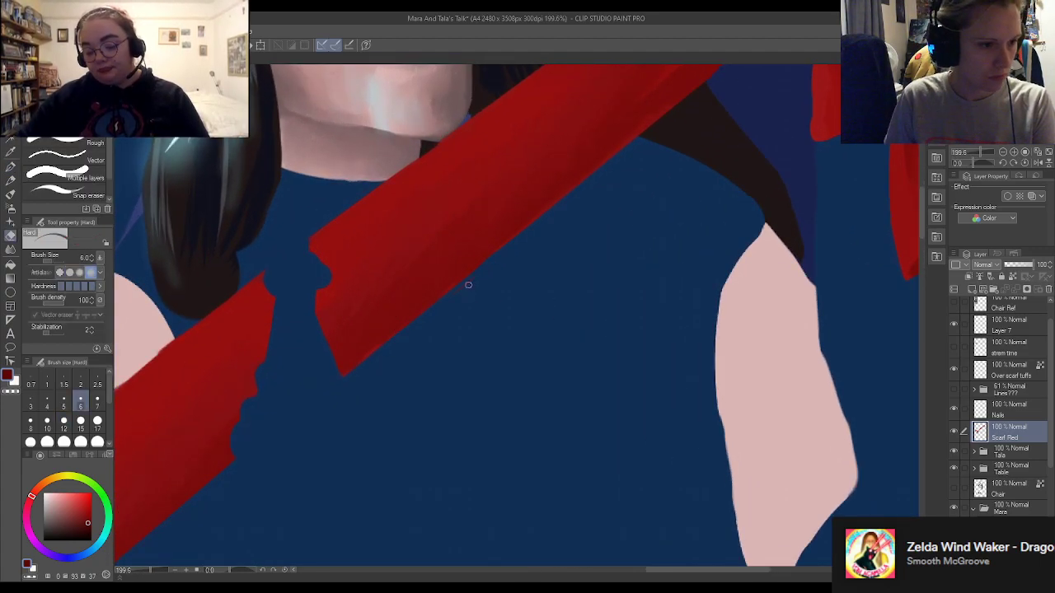
key("p")
scroll(370, 271, "down", 2)
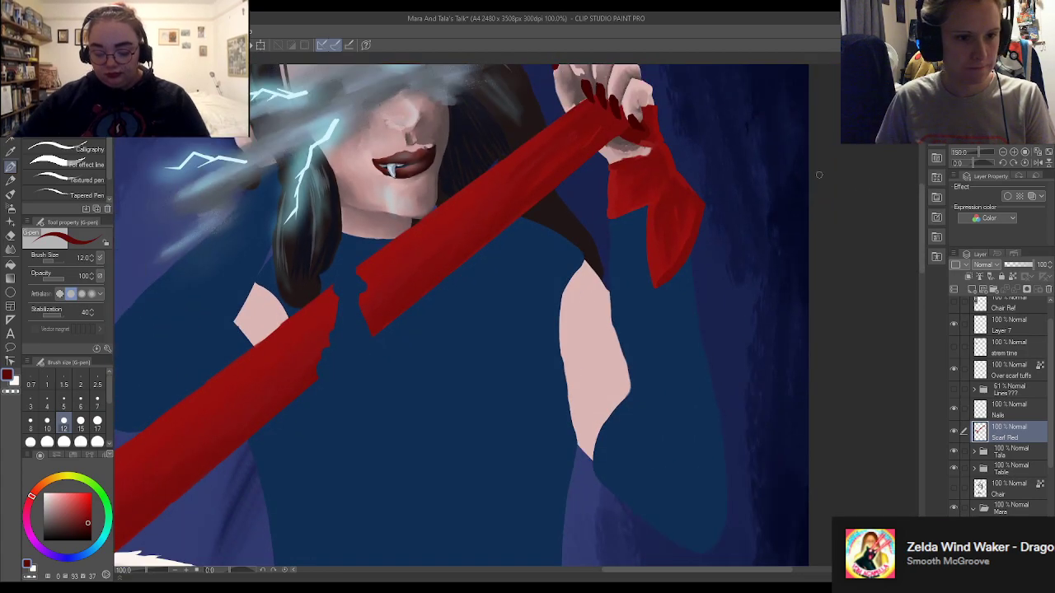
scroll(654, 283, "up", 6)
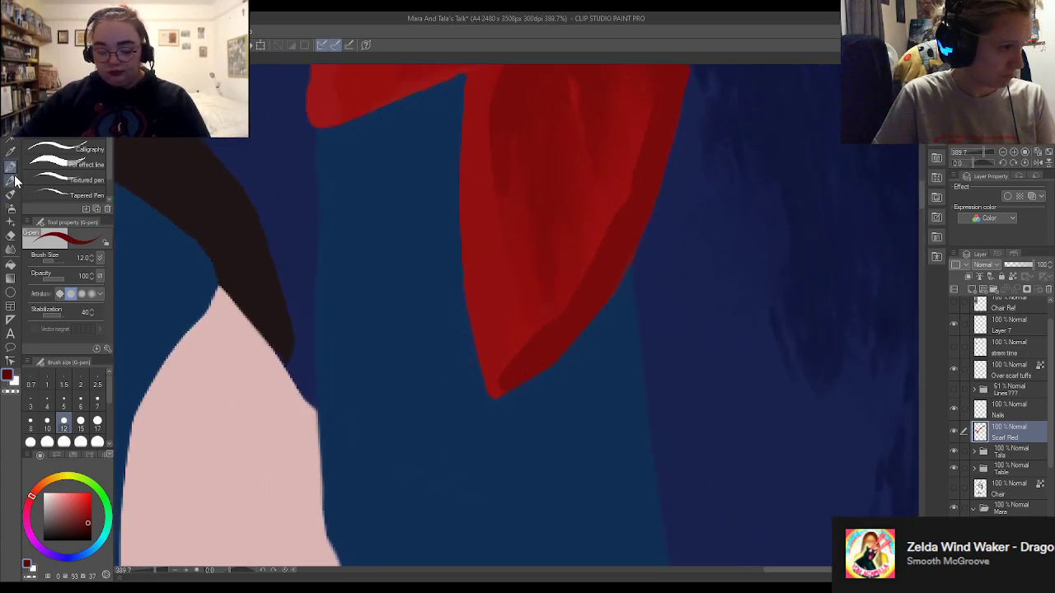
left_click(97, 383)
left_click(66, 125)
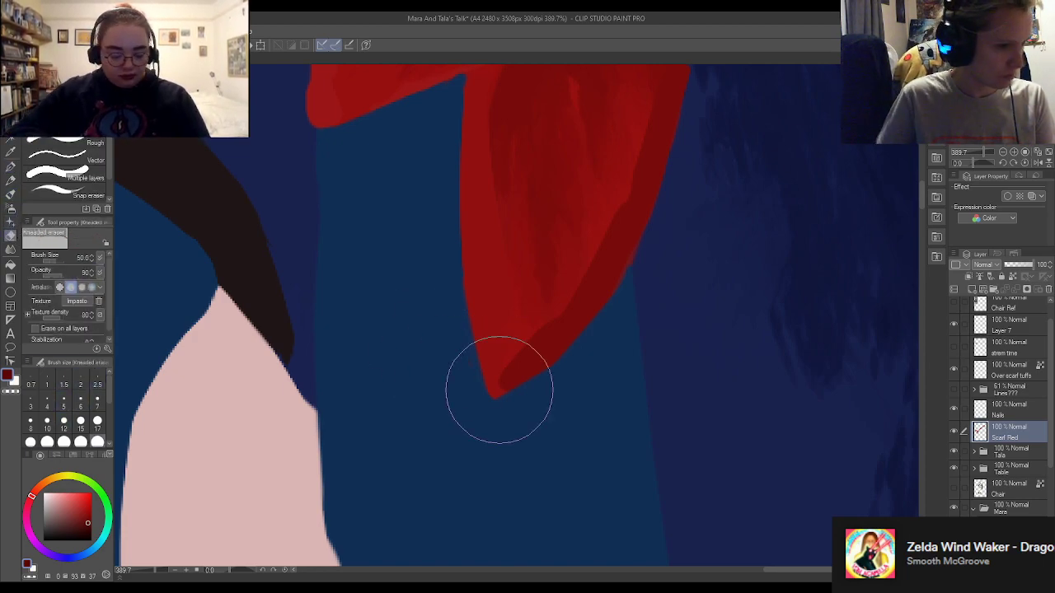
left_click_drag(519, 410, 518, 407)
mouse_move(447, 429)
left_mouse_down()
mouse_move(480, 405)
mouse_move(470, 379)
mouse_move(497, 434)
mouse_move(543, 396)
mouse_move(588, 387)
mouse_move(521, 420)
mouse_move(438, 404)
mouse_move(561, 410)
mouse_move(572, 398)
mouse_move(566, 374)
mouse_move(597, 380)
mouse_move(621, 362)
mouse_move(619, 340)
mouse_move(617, 357)
mouse_move(608, 343)
mouse_move(576, 387)
left_mouse_up()
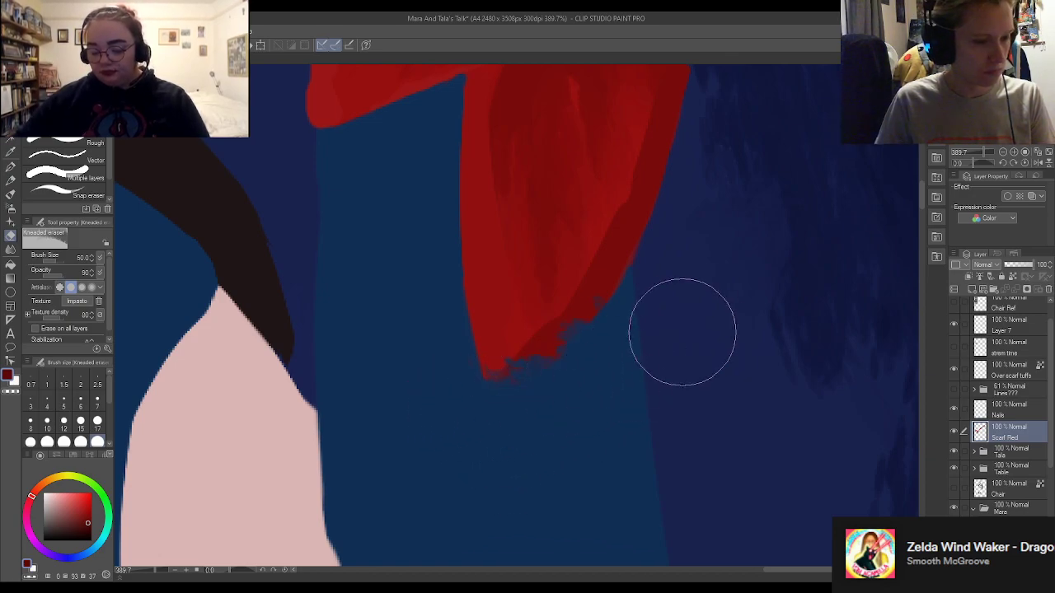
scroll(650, 404, "down", 5)
scroll(651, 405, "up", 3)
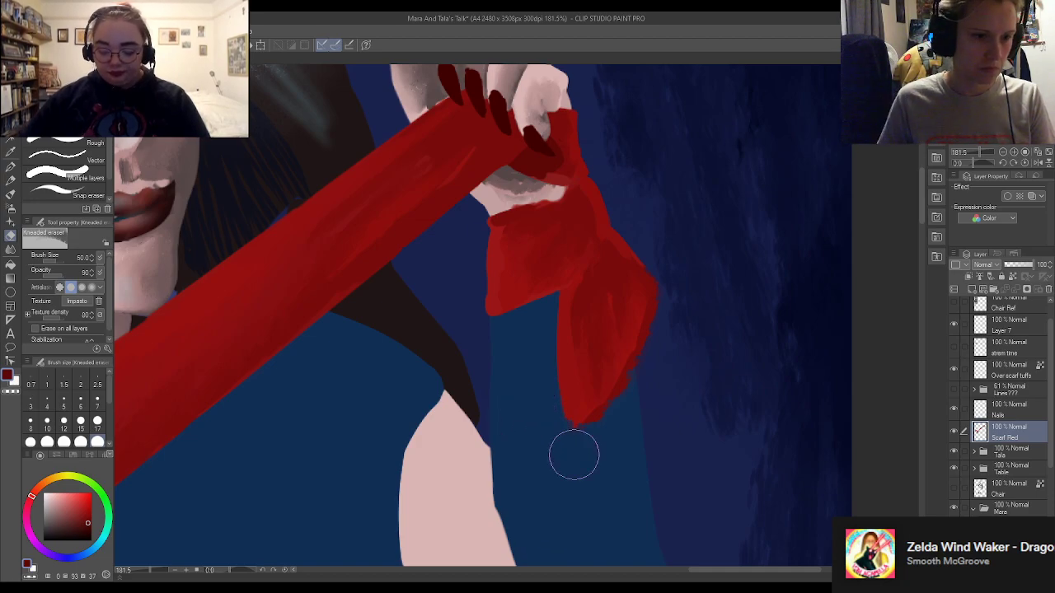
Roughen the tip and outer edge of the scarf end on the white animal's chest with the Kneaded eraser
scroll(569, 445, "down", 8)
scroll(630, 218, "down", 1)
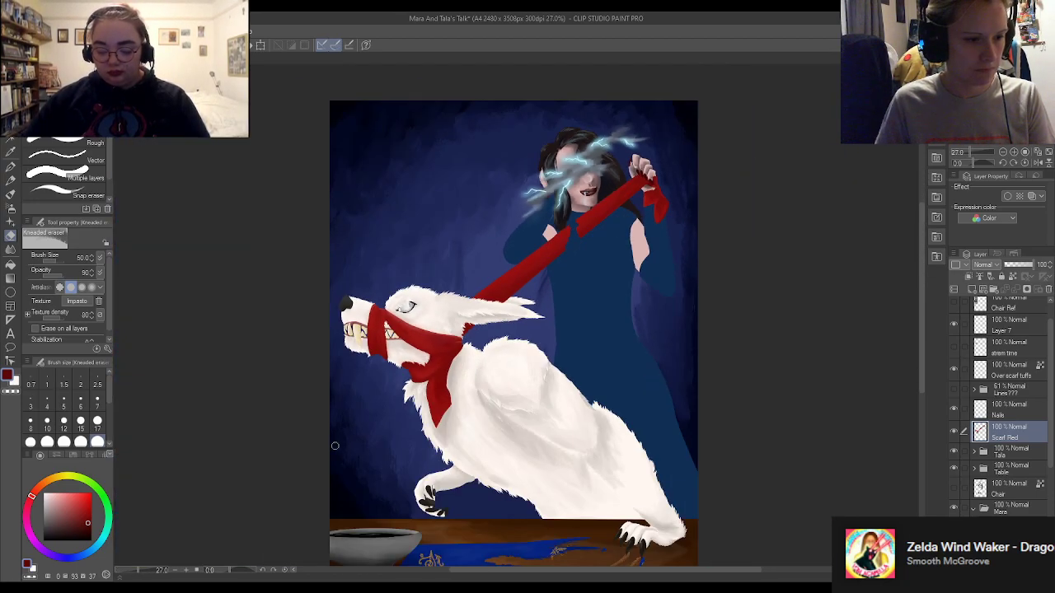
scroll(440, 442, "up", 8)
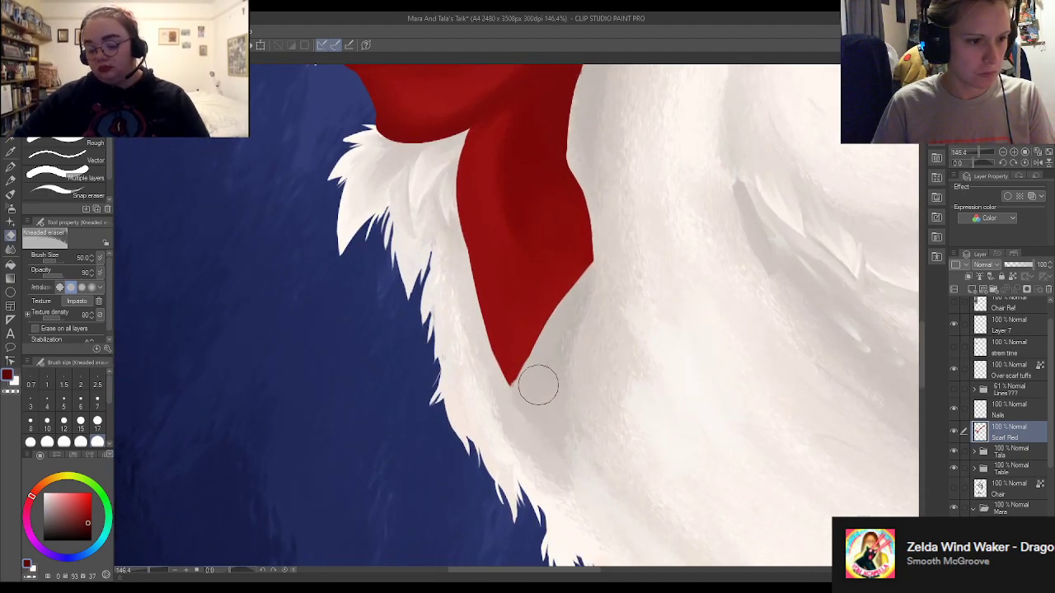
mouse_move(548, 352)
left_mouse_down()
mouse_move(614, 265)
mouse_move(539, 378)
mouse_move(575, 301)
mouse_move(581, 311)
mouse_move(609, 262)
mouse_move(513, 398)
left_mouse_up()
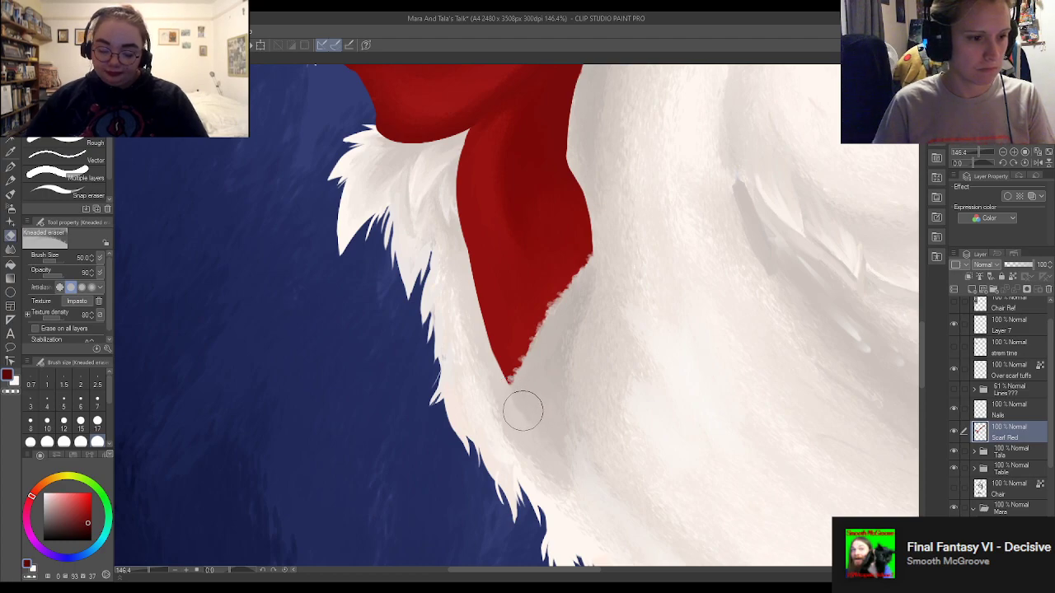
mouse_move(521, 400)
left_mouse_down()
mouse_move(508, 423)
mouse_move(480, 372)
left_mouse_up()
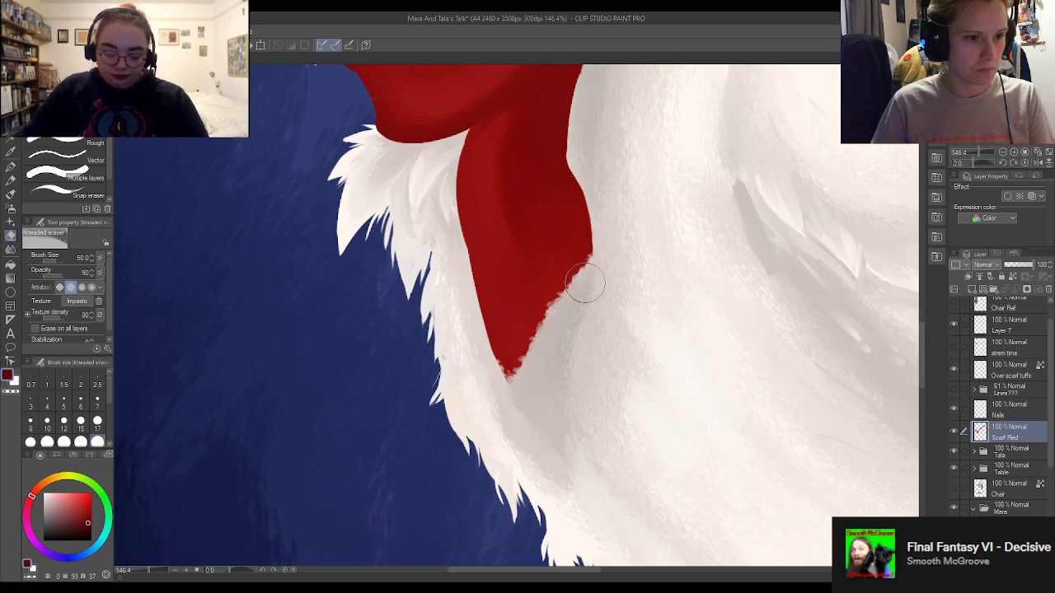
left_click_drag(609, 264, 610, 228)
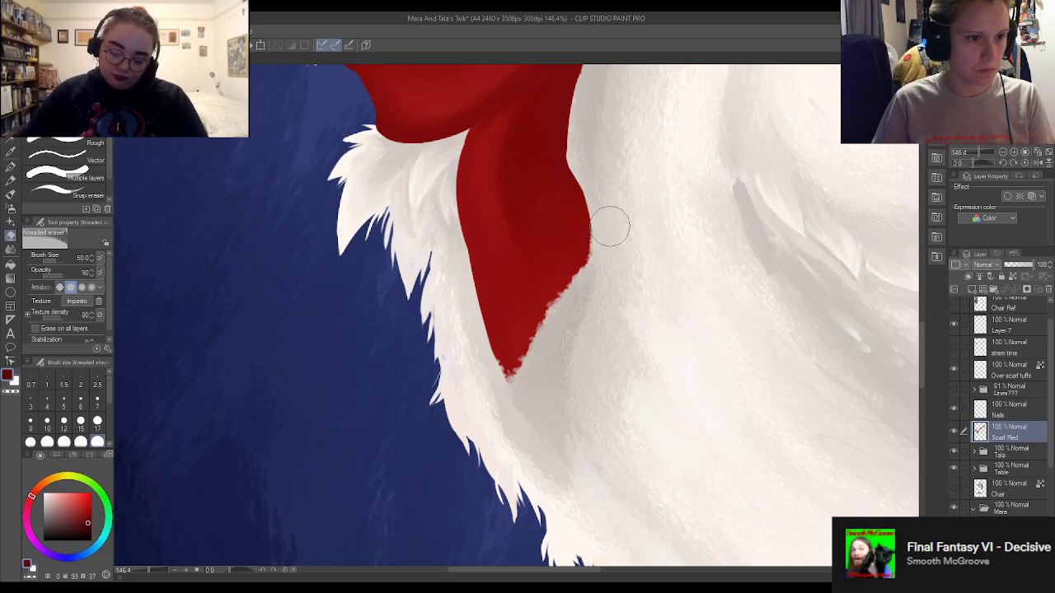
mouse_move(613, 267)
left_mouse_down()
mouse_move(608, 193)
mouse_move(608, 206)
left_mouse_up()
Lock the transparent pixels of the Scarf Red layer
scroll(502, 261, "down", 5)
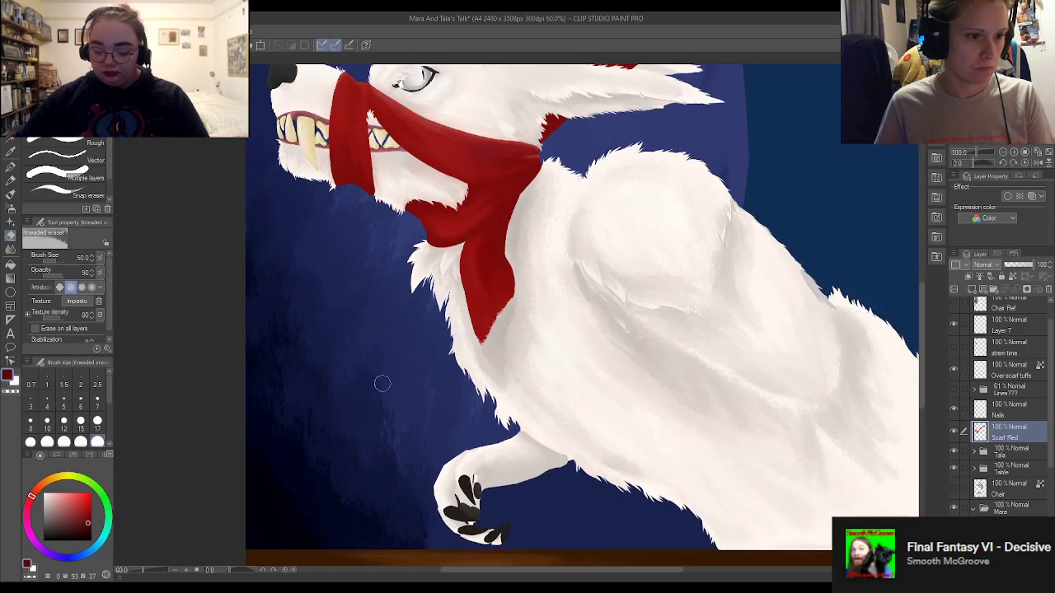
scroll(325, 415, "down", 2)
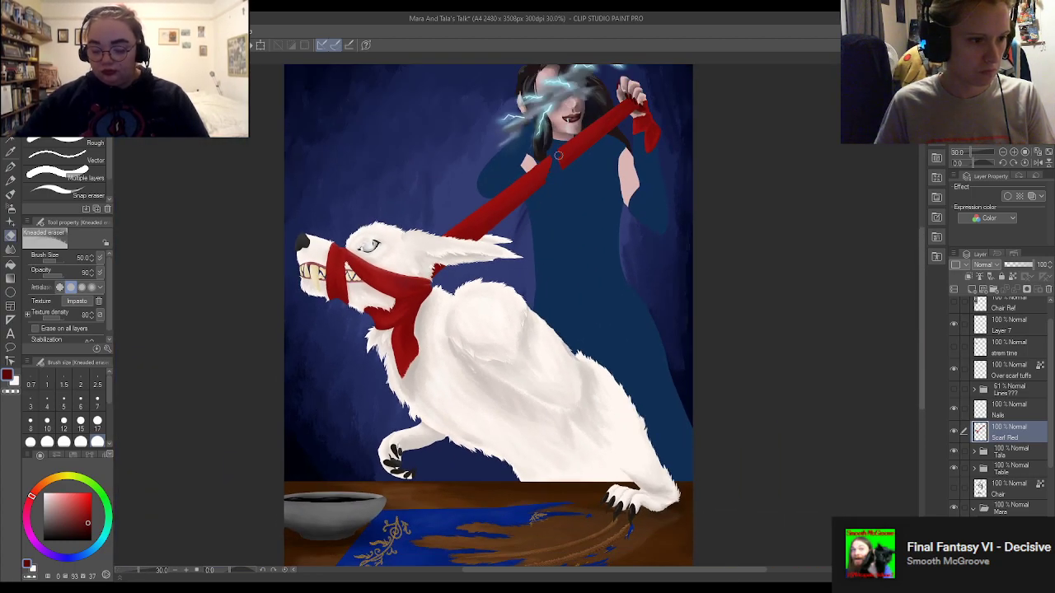
scroll(659, 148, "up", 7)
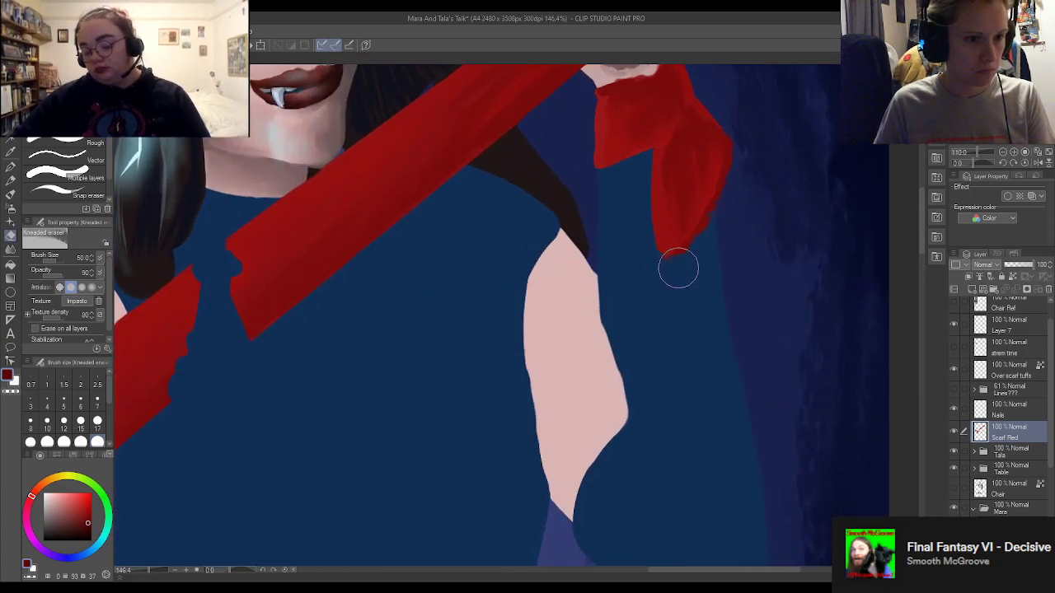
scroll(719, 264, "down", 2)
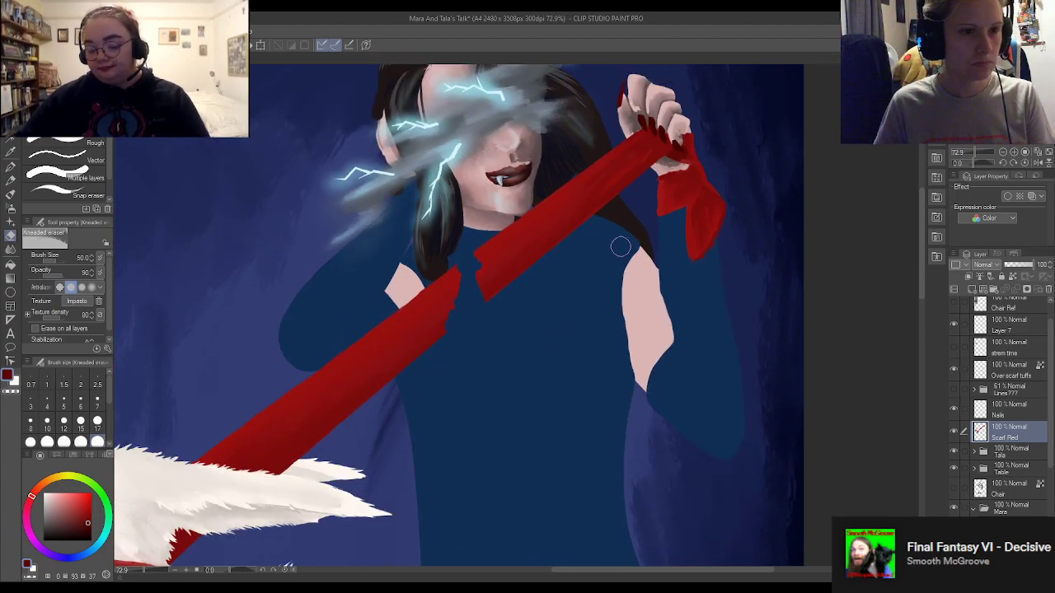
scroll(647, 247, "down", 1)
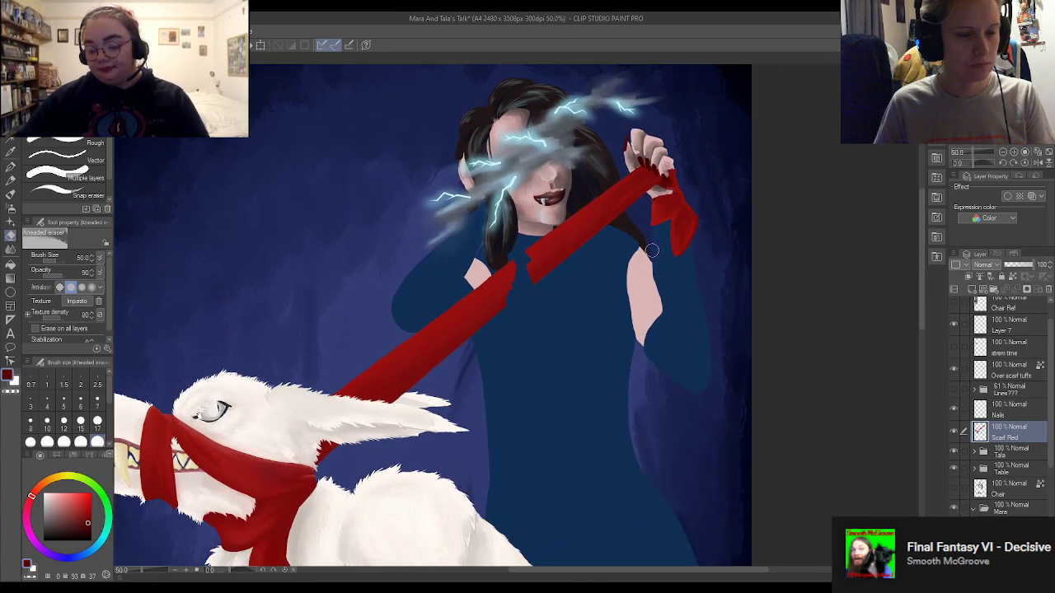
left_click(1012, 276)
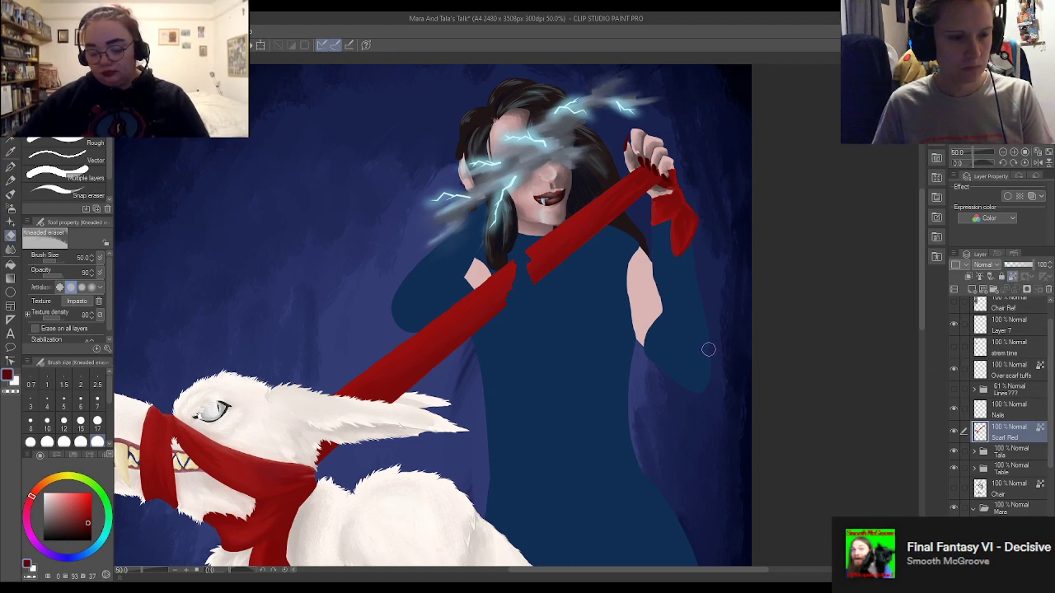
Paint dark red fold shadows on the scarf hanging below the hand with the Gouache brush at size 12
scroll(542, 321, "down", 1)
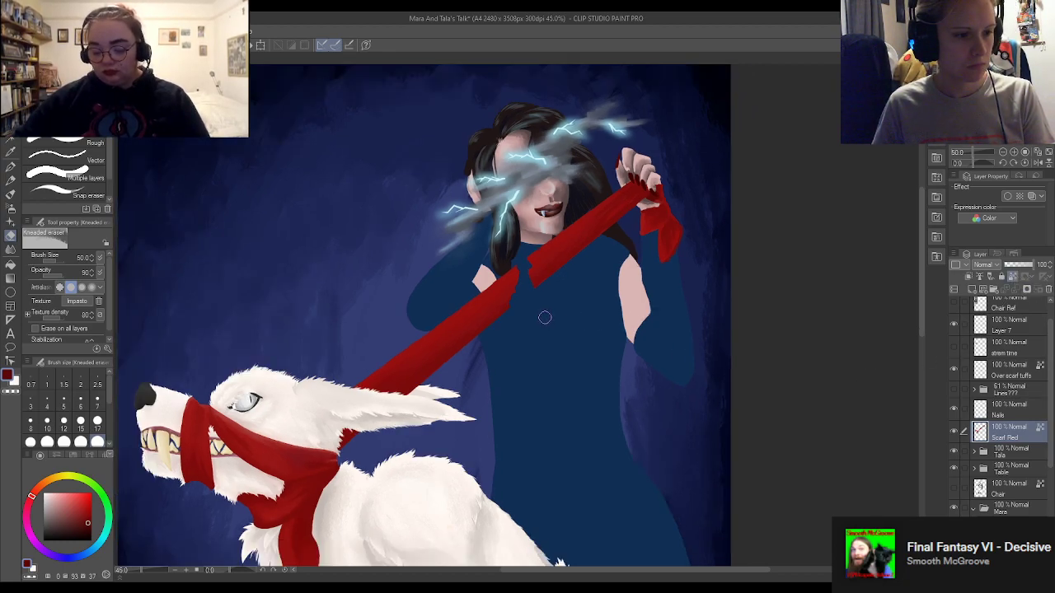
scroll(506, 338, "up", 7)
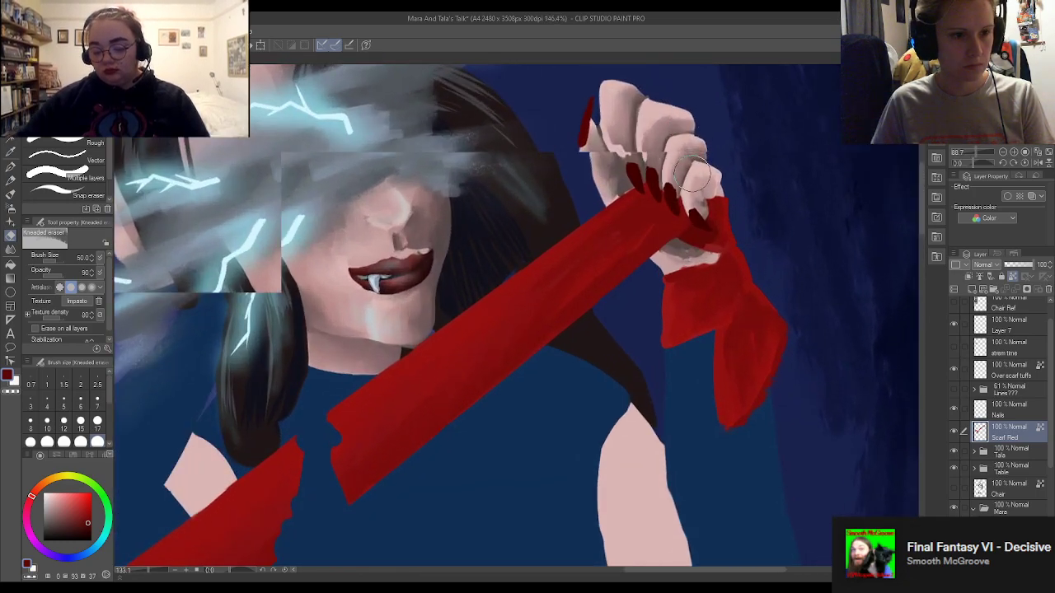
key("b")
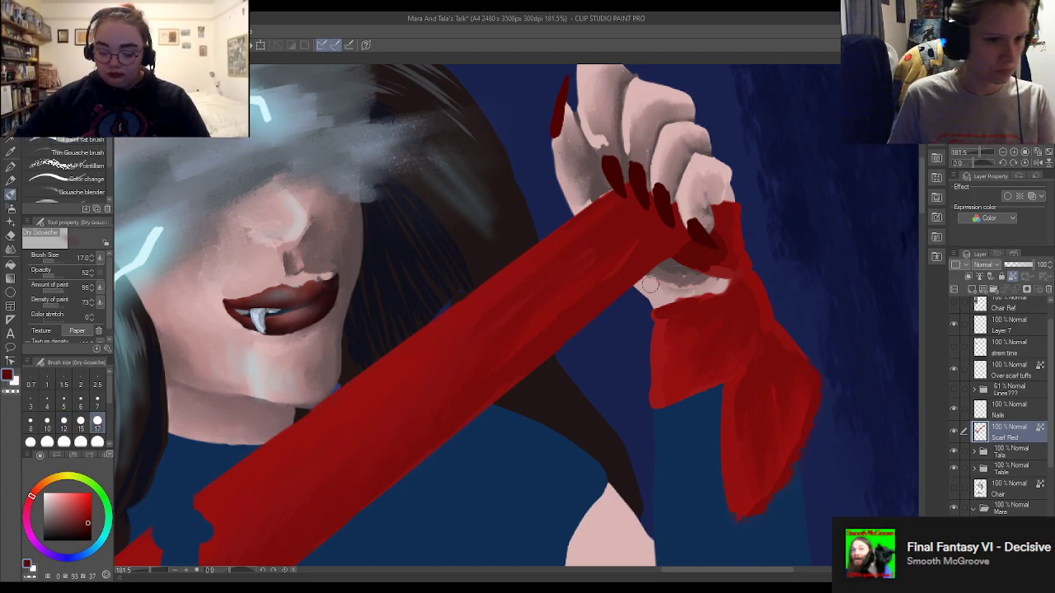
left_click(70, 113)
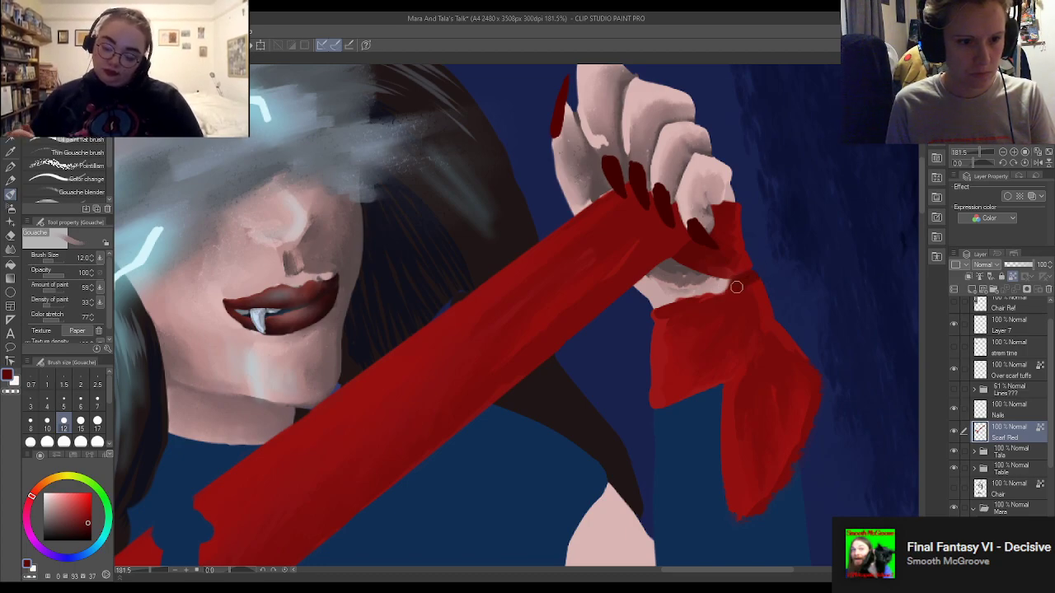
mouse_move(745, 295)
left_mouse_down()
mouse_move(729, 290)
mouse_move(686, 313)
left_mouse_up()
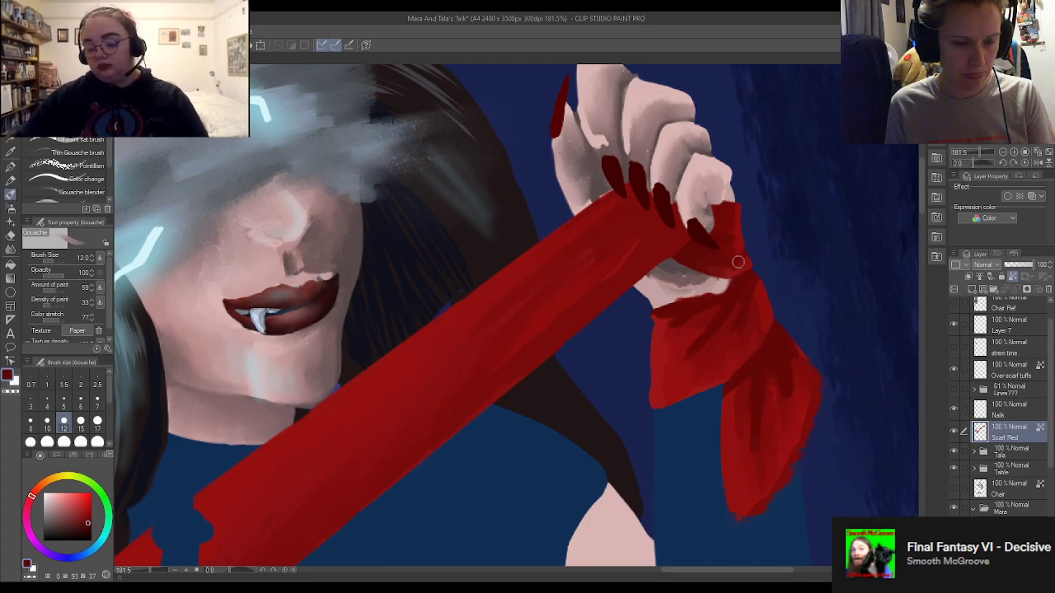
Paint dark red fold streaks on the taut scarf band near the fist with the Gouache brush at size 12, using reds sampled from the scarf
left_click(550, 250, "alt")
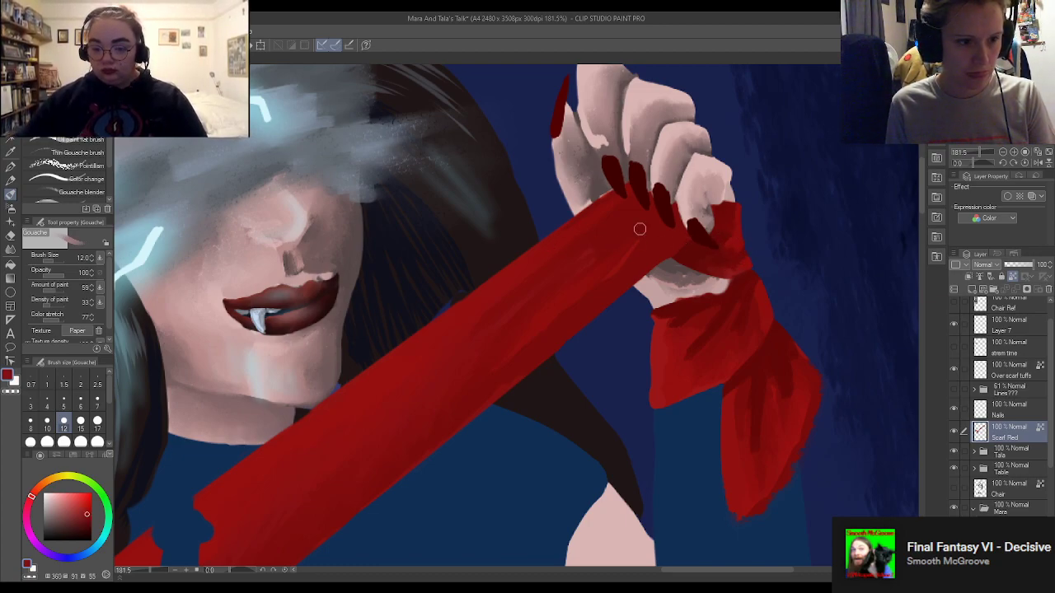
left_click(613, 255, "alt")
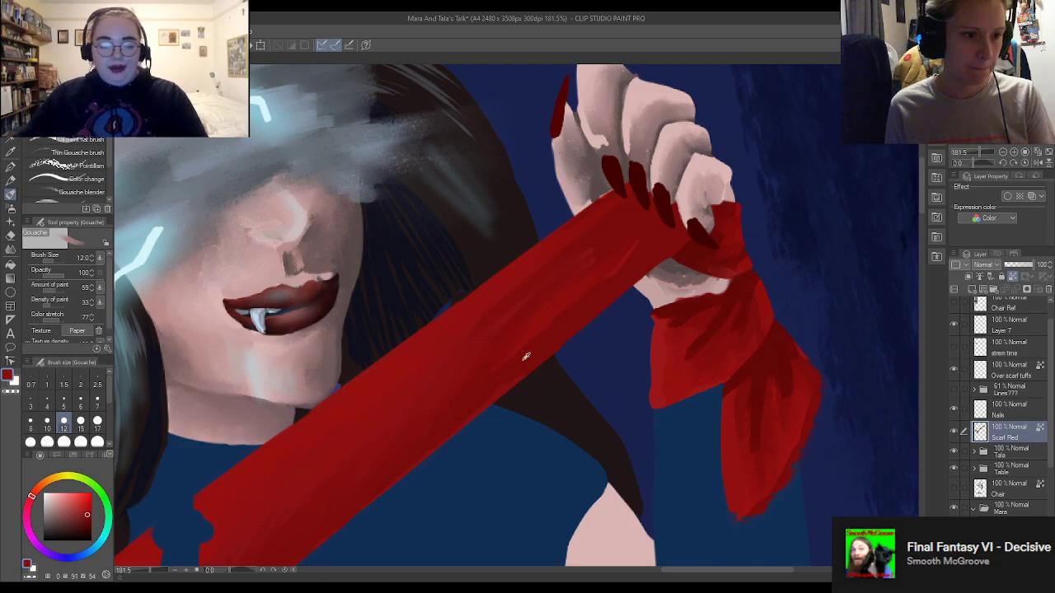
left_click(725, 302, "alt")
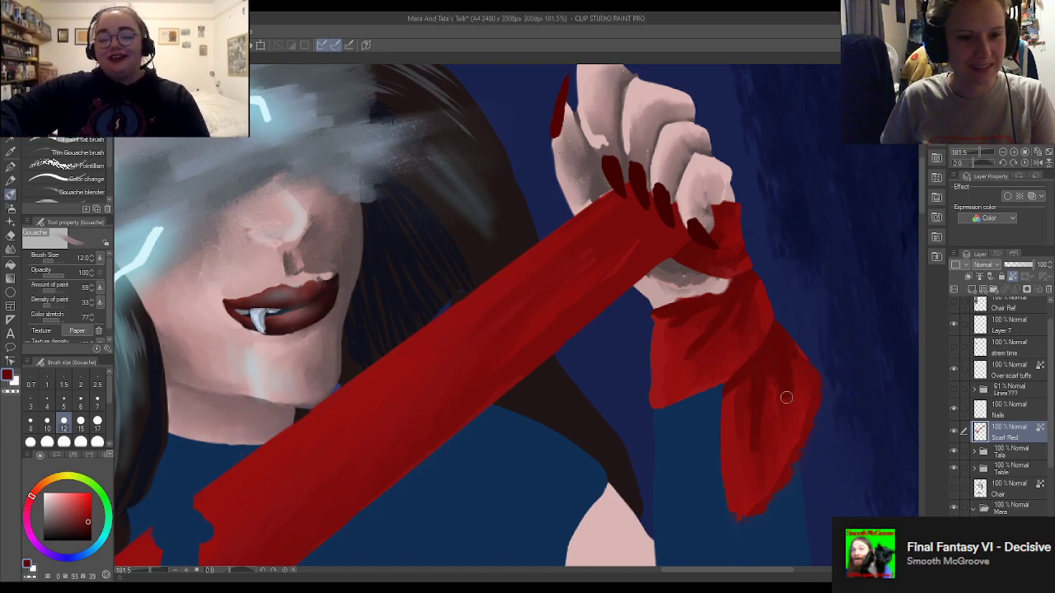
scroll(791, 399, "down", 1)
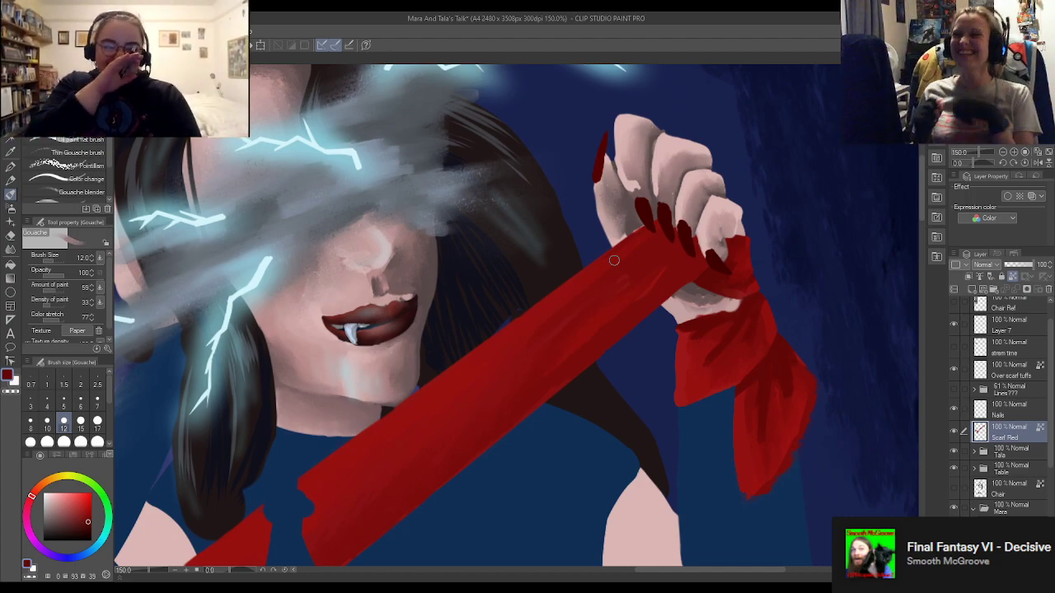
scroll(653, 288, "down", 1)
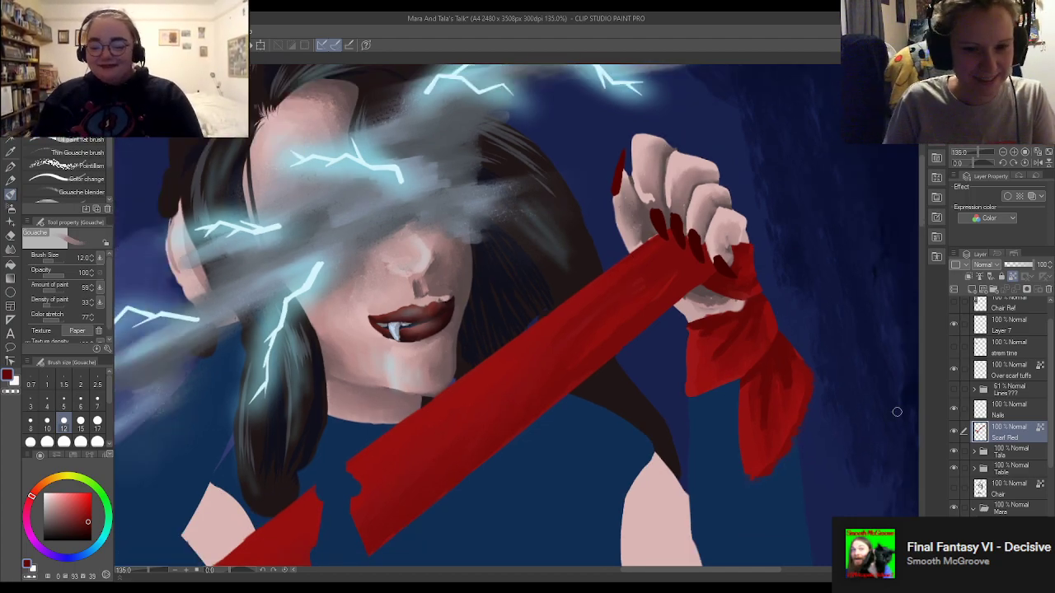
scroll(622, 315, "up", 2)
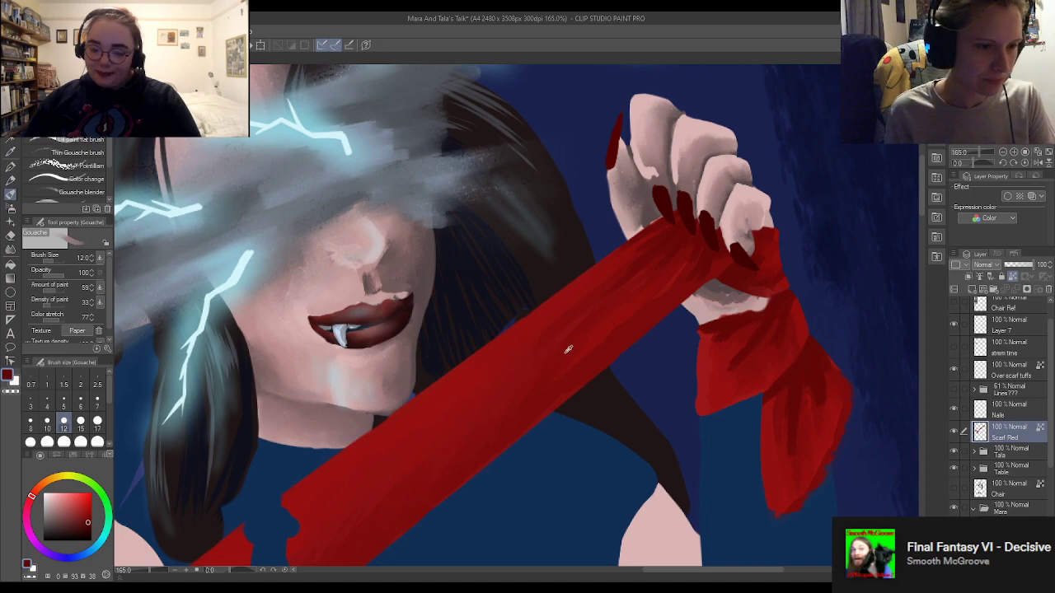
left_click(488, 452, "alt")
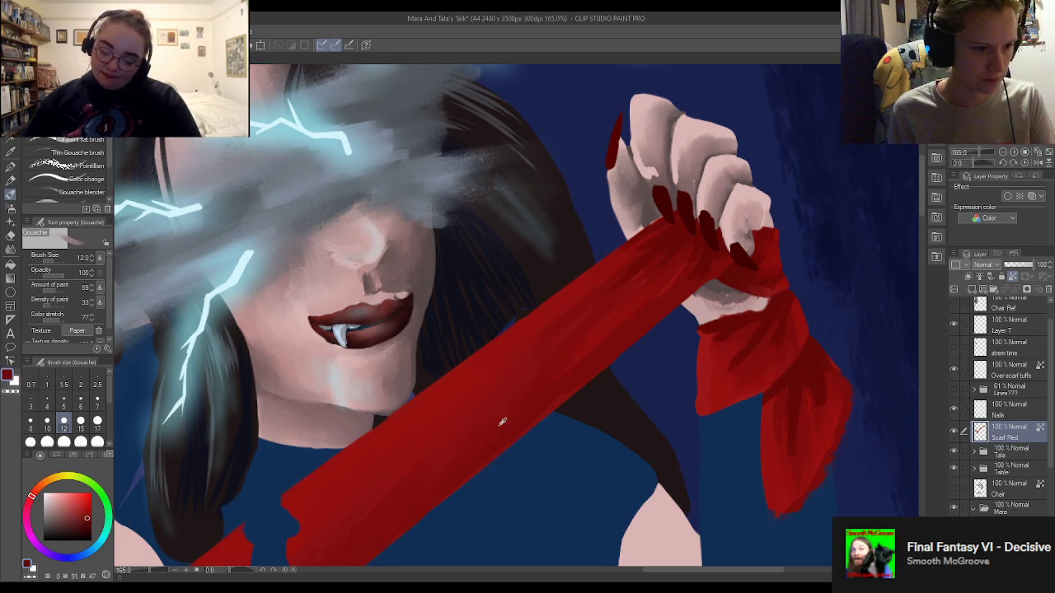
left_click(590, 368, "alt")
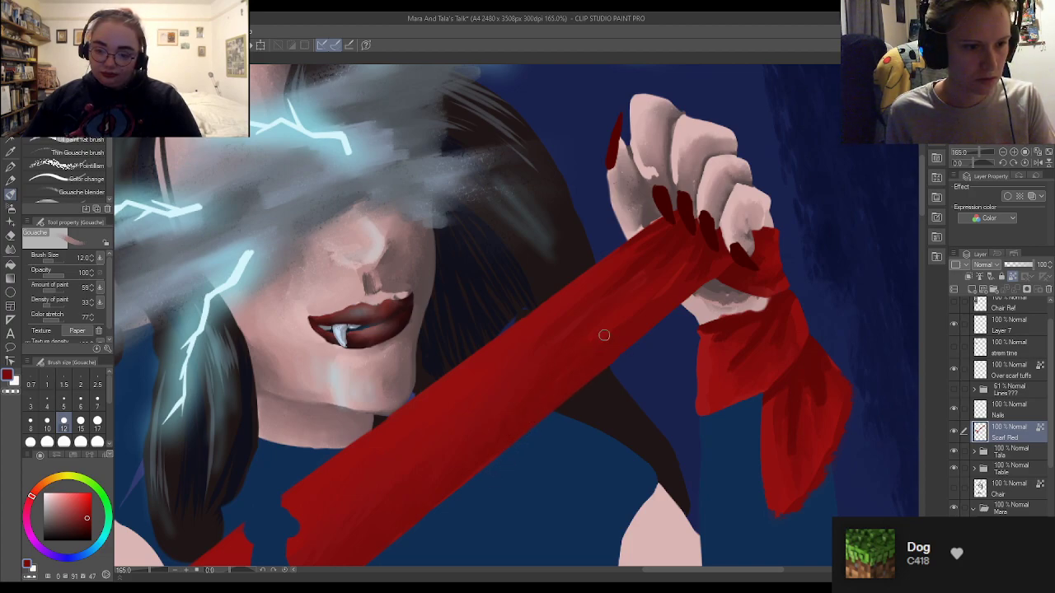
Blend the fold shadows on the taut band and the scarf hanging below the hand with the Dry Gouache brush at size 17
left_click(70, 123)
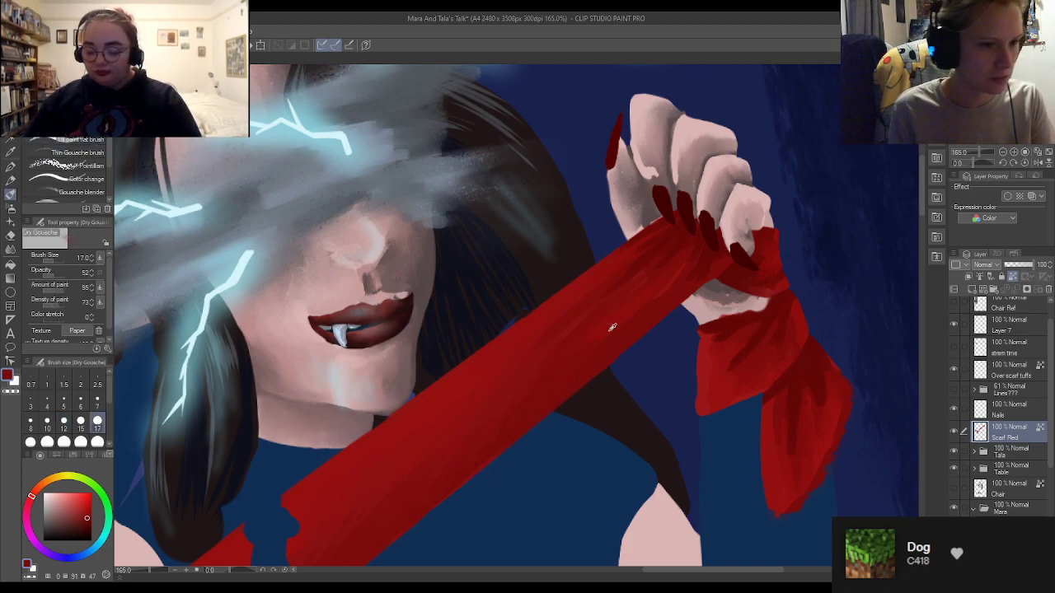
left_click(588, 346, "alt")
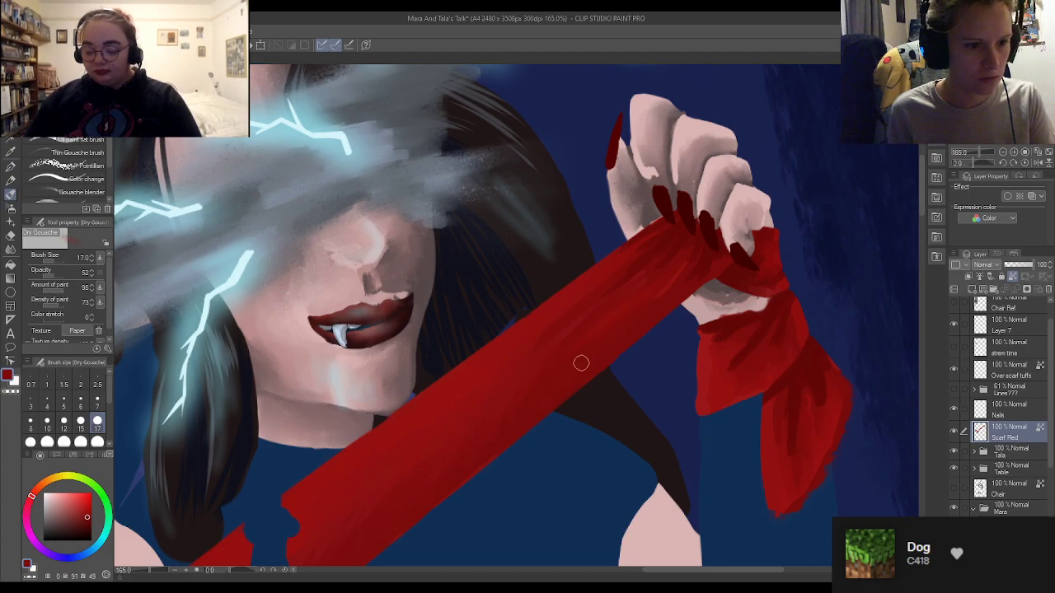
left_click(676, 251, "alt")
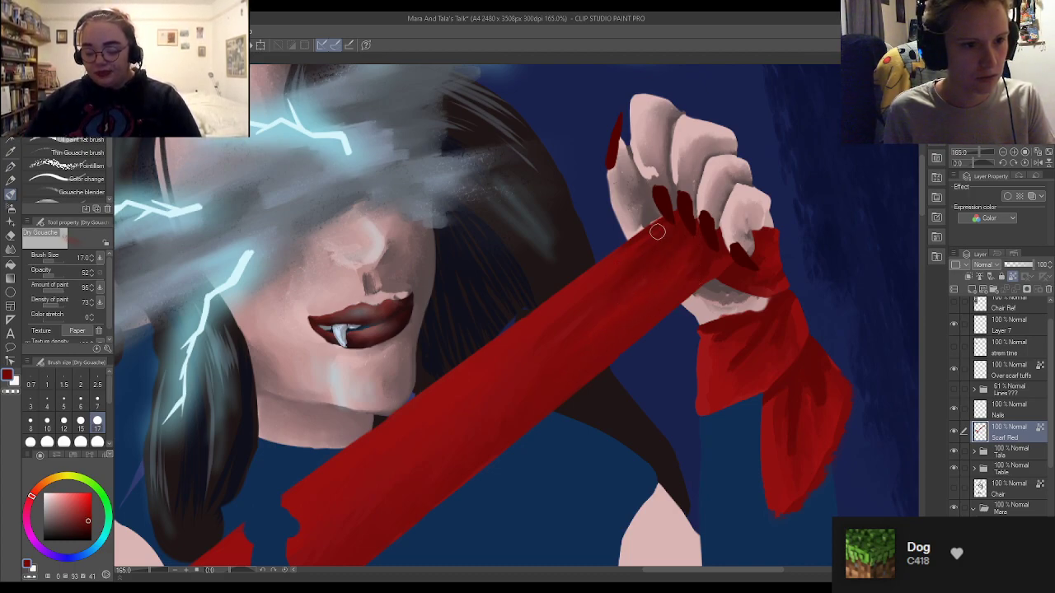
left_click(700, 272, "alt")
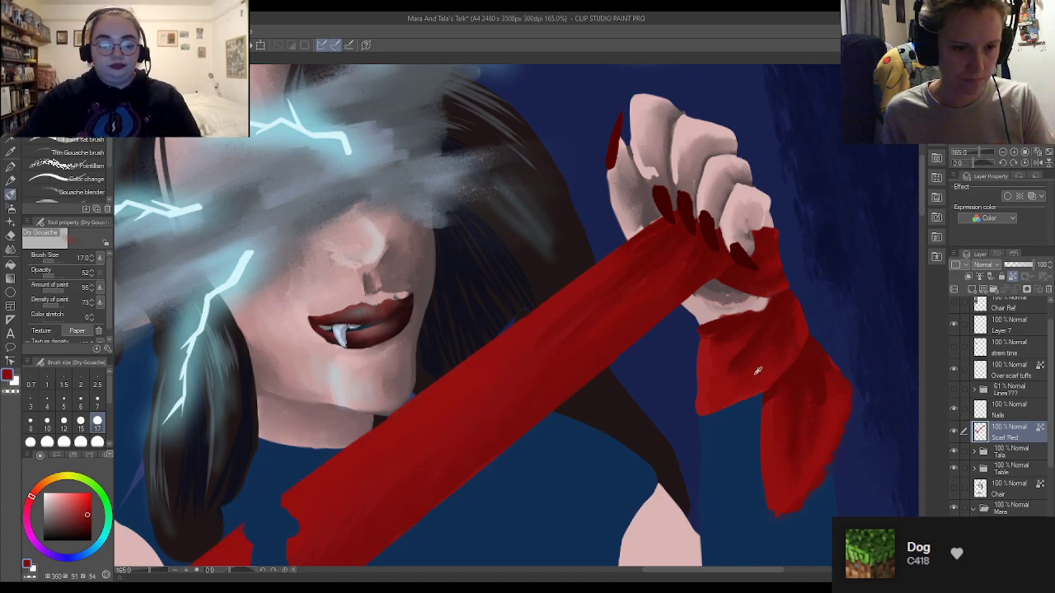
left_click(792, 385, "alt")
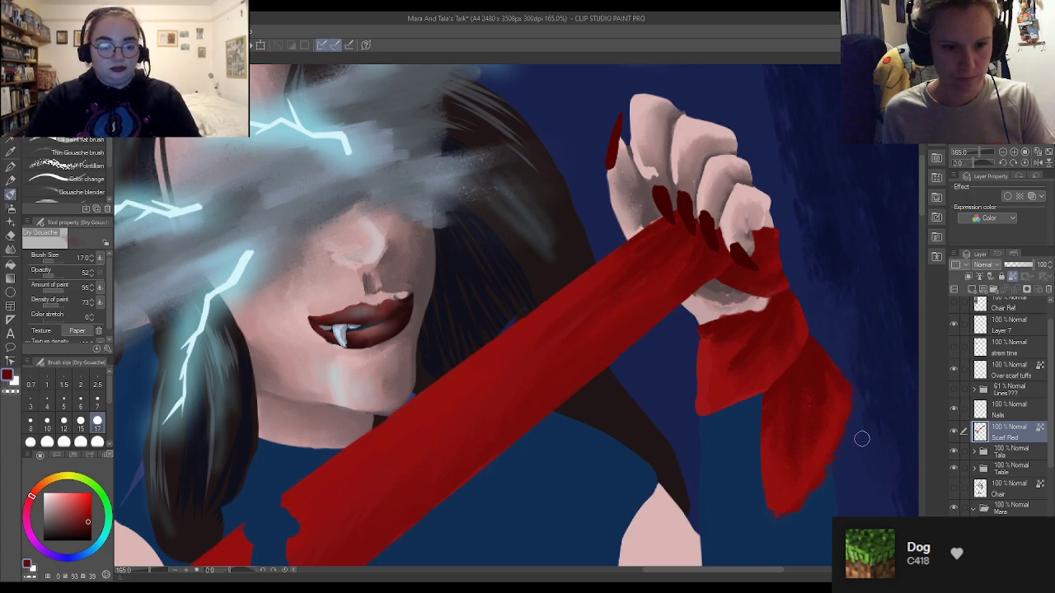
left_click(725, 355, "alt")
left_click(532, 324, "alt")
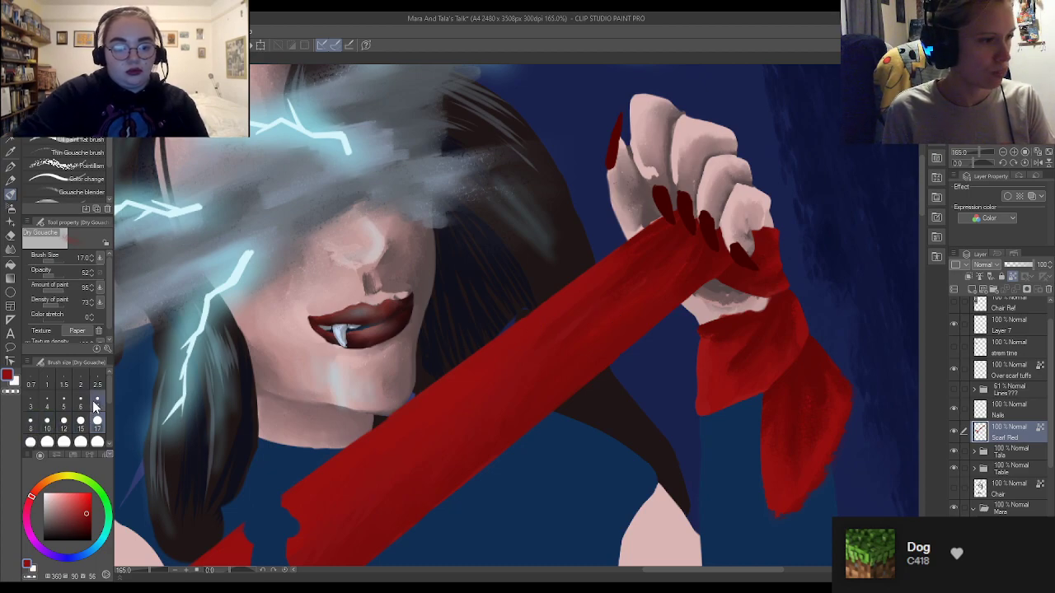
Refine the folds under the fingernails and on the scarf flap below the wrist with the Dry Gouache brush at size 7
left_click(96, 404)
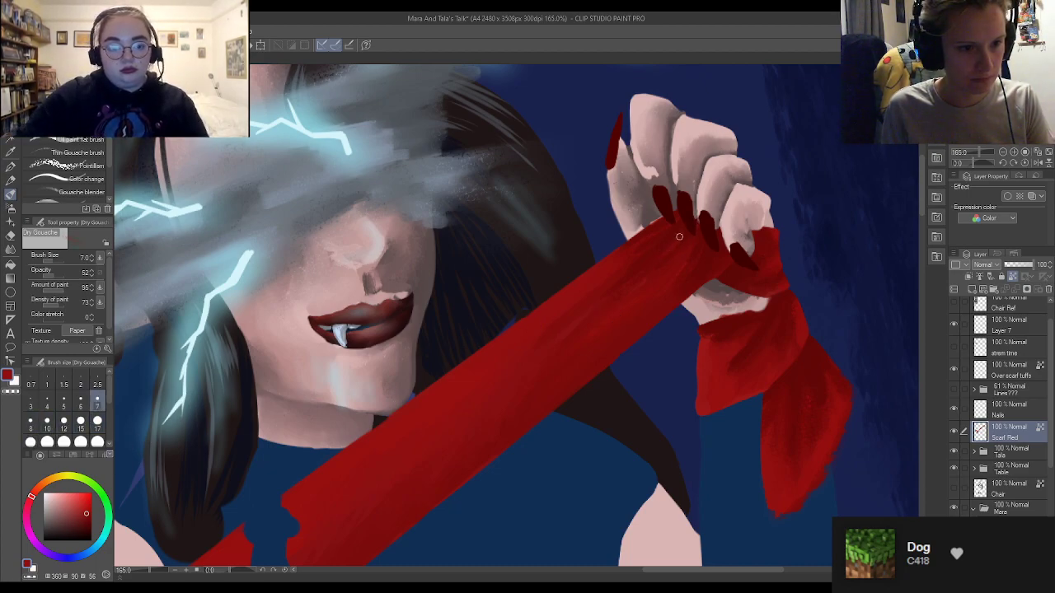
left_click(677, 244, "alt")
left_click(626, 241, "alt")
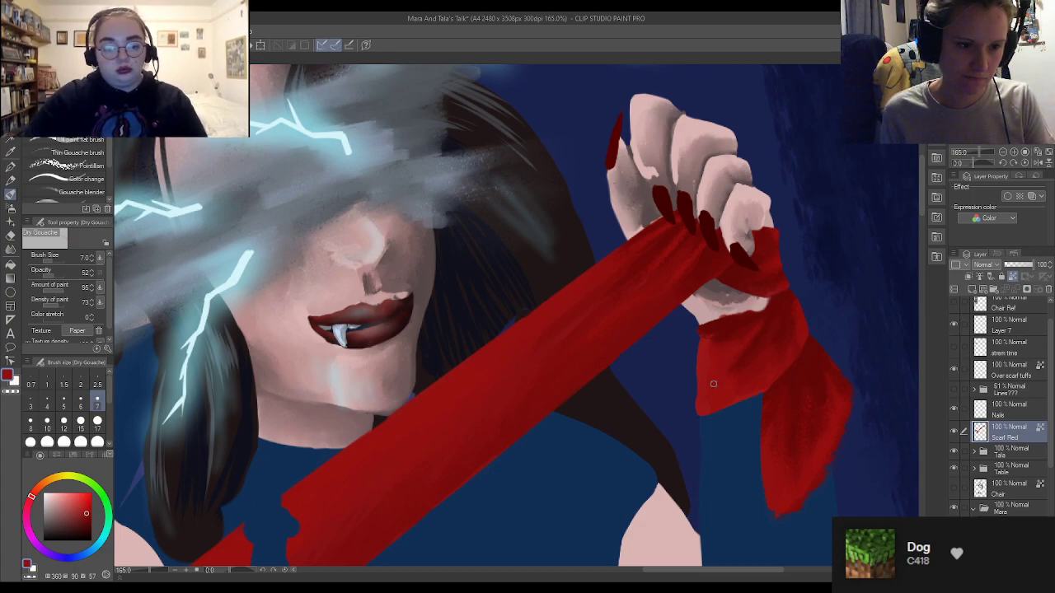
left_click(747, 333, "alt")
left_click(599, 322, "alt")
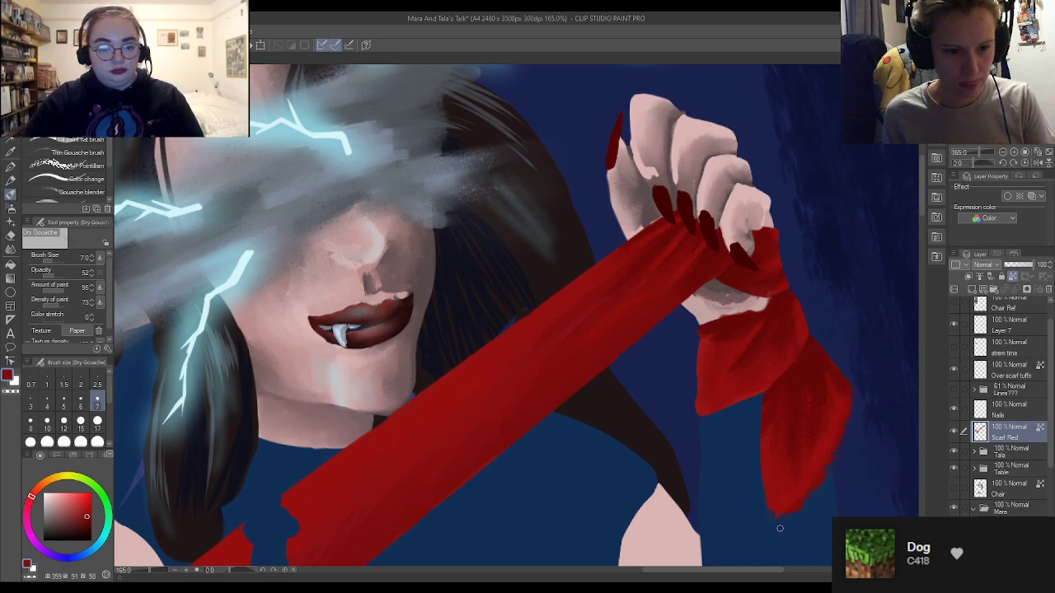
left_click(597, 352, "alt")
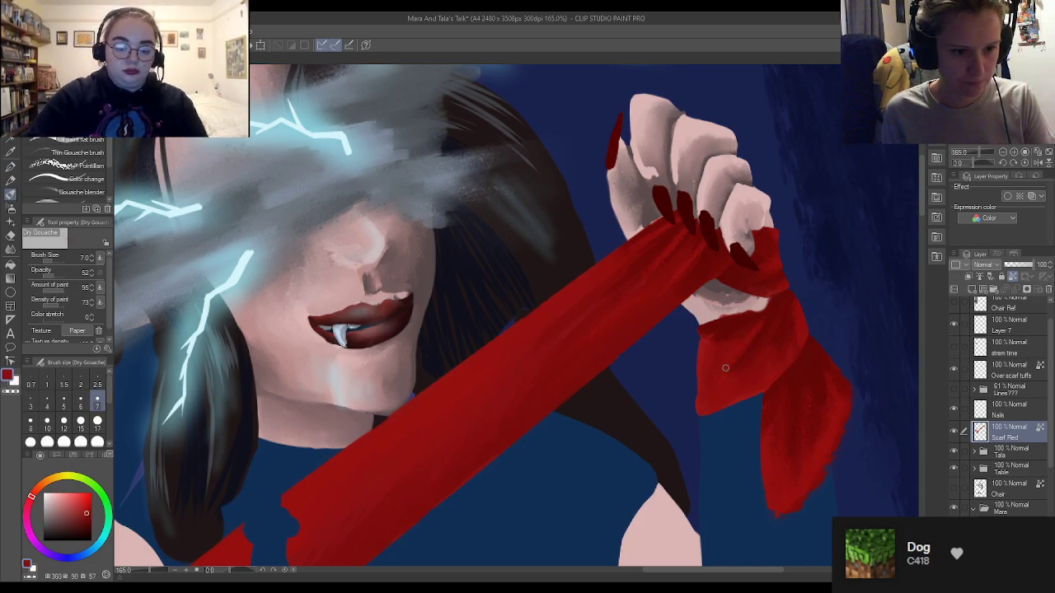
left_click(534, 403, "alt")
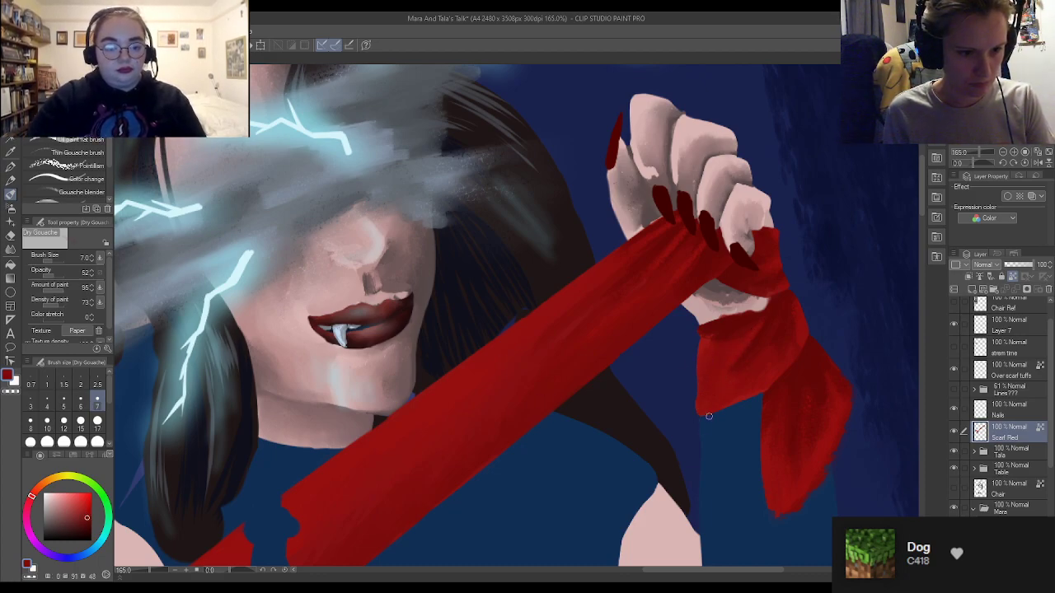
Deepen the shading where the scarf twists below the wrist and on the hanging tail, using dark reds sampled from the scarf
left_click(722, 335, "alt")
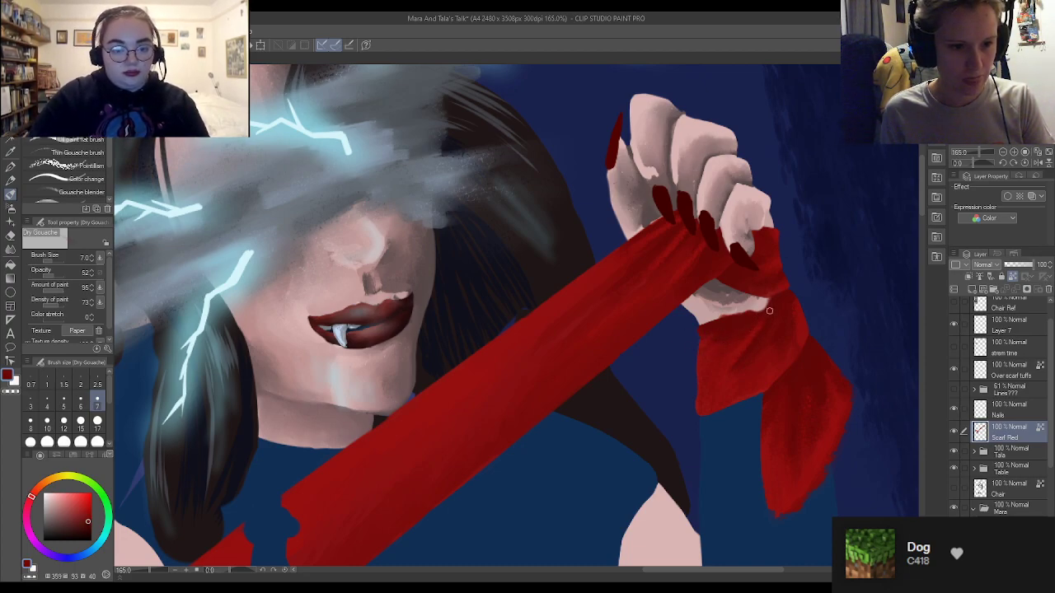
left_click(787, 355, "alt")
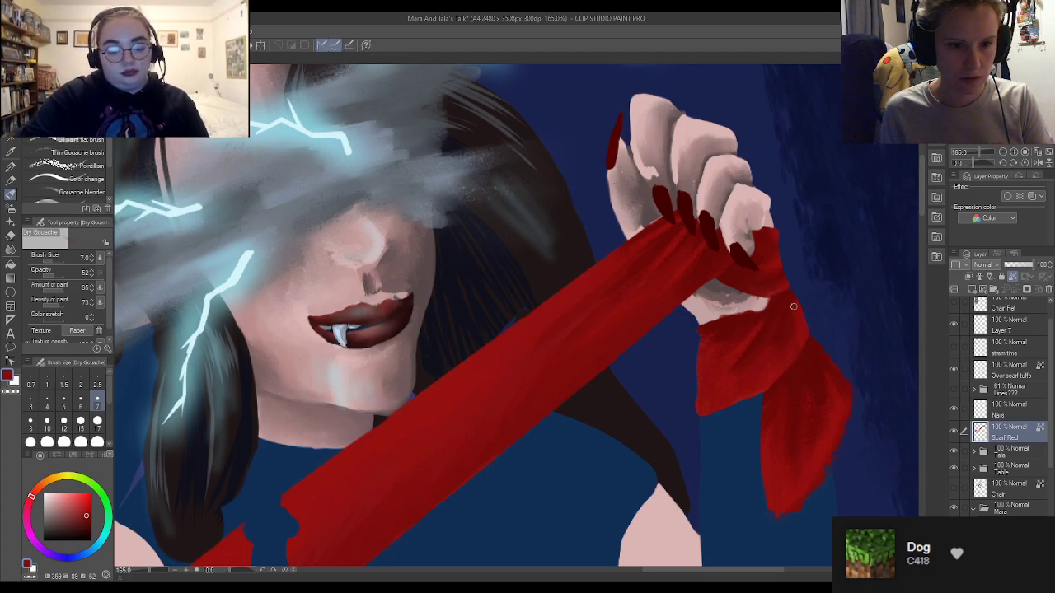
left_click(789, 322, "alt")
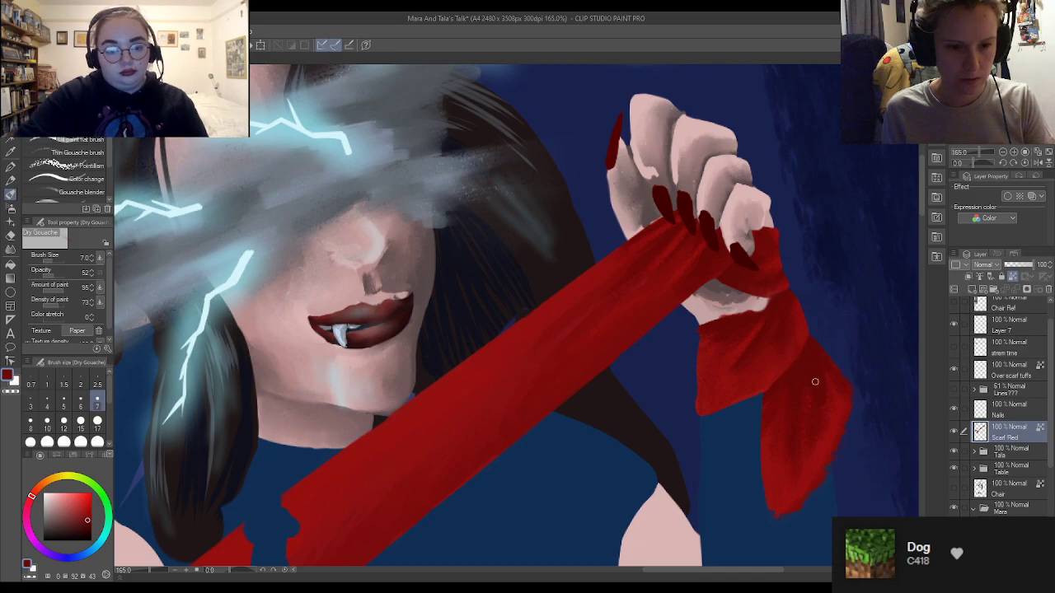
left_click(823, 416, "alt")
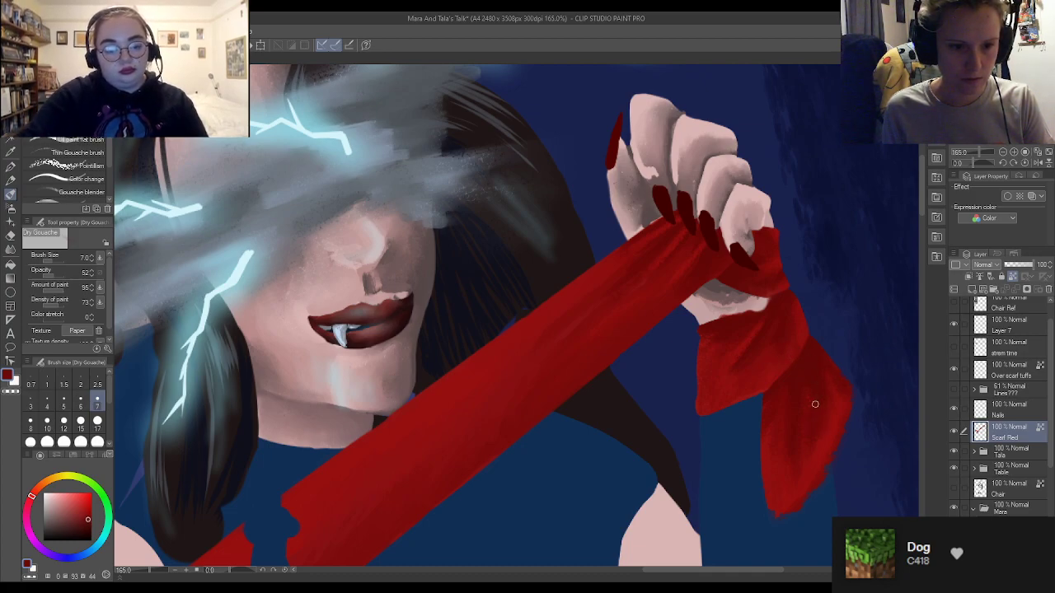
left_click(797, 397, "alt")
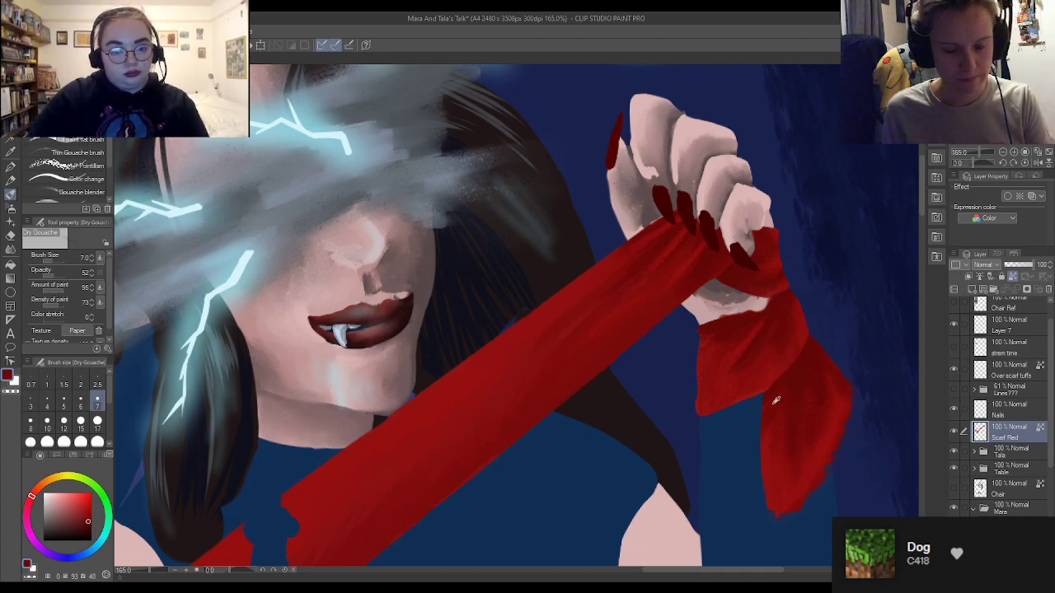
Unlock the transparent pixels of the Scarf Red layer and roughen the hanging tail's tip and outer edge with Dry Gouache and the Kneaded eraser at size 6
scroll(824, 382, "down", 10)
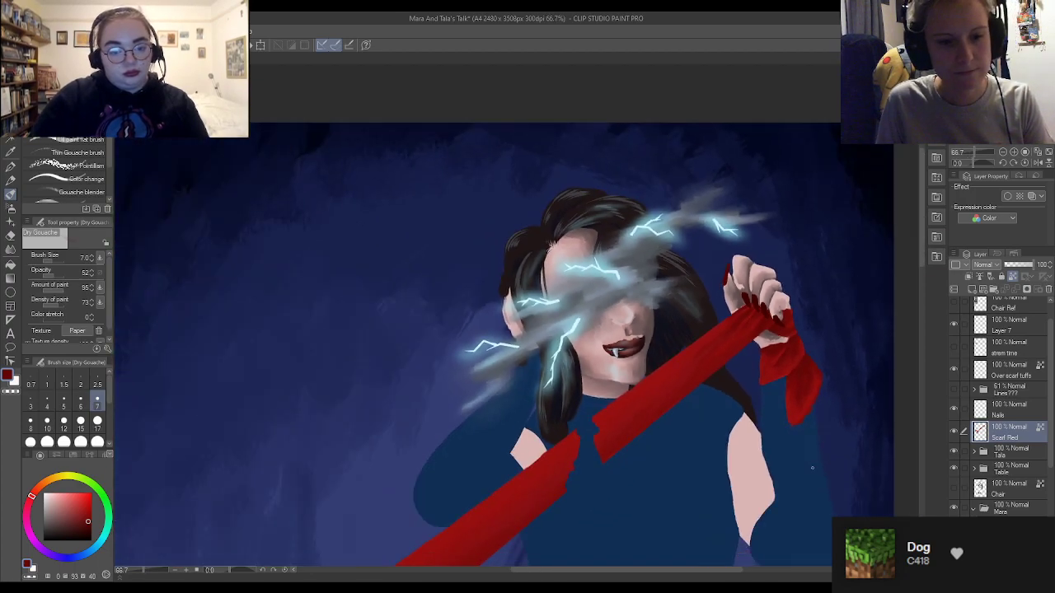
scroll(853, 421, "up", 8)
scroll(786, 395, "up", 6)
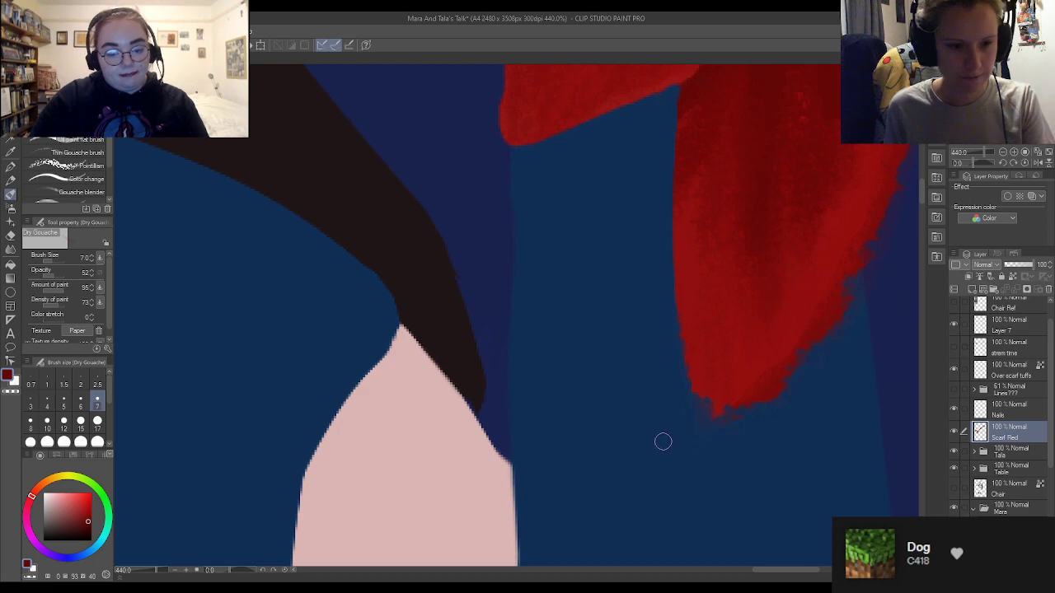
key("e")
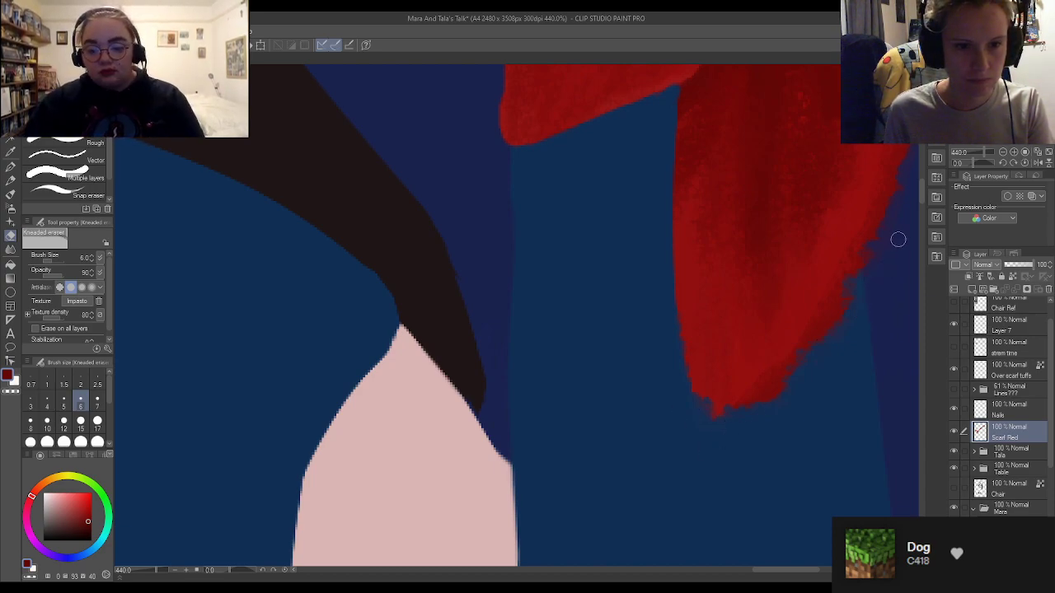
key("b")
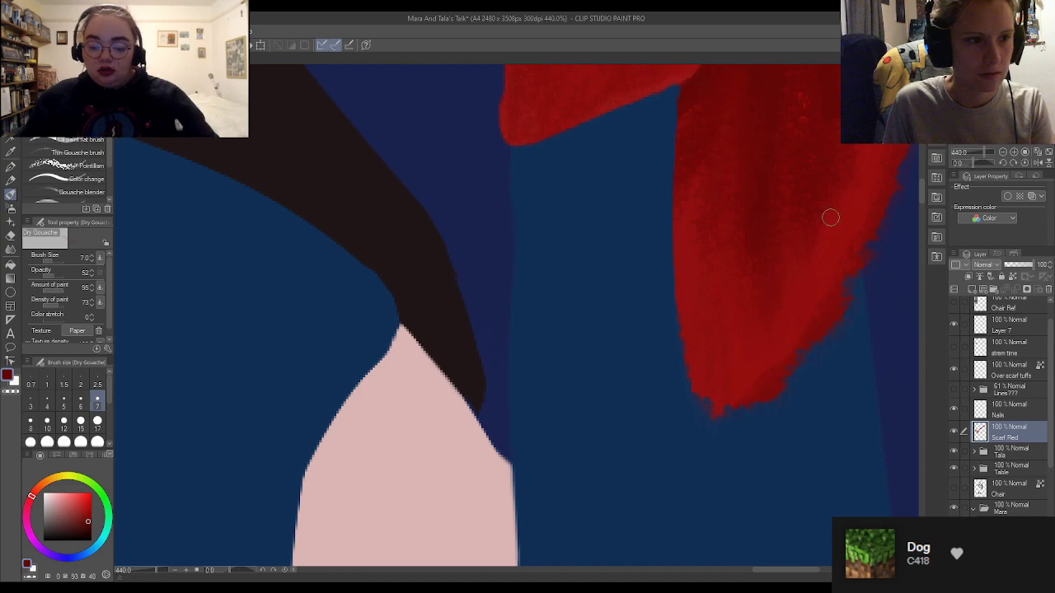
scroll(700, 272, "down", 2)
scroll(763, 207, "up", 2)
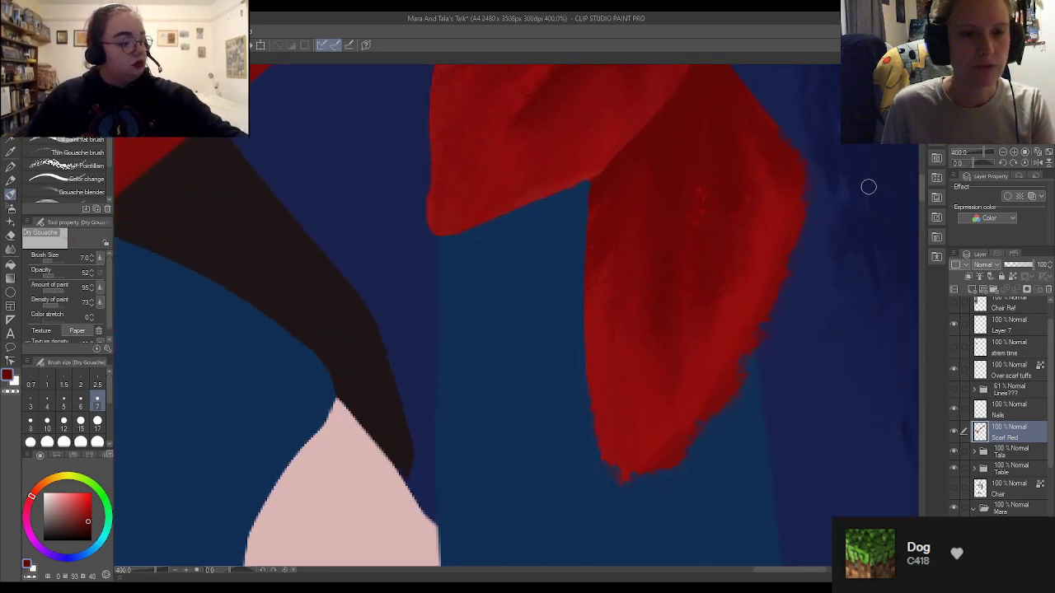
key("e")
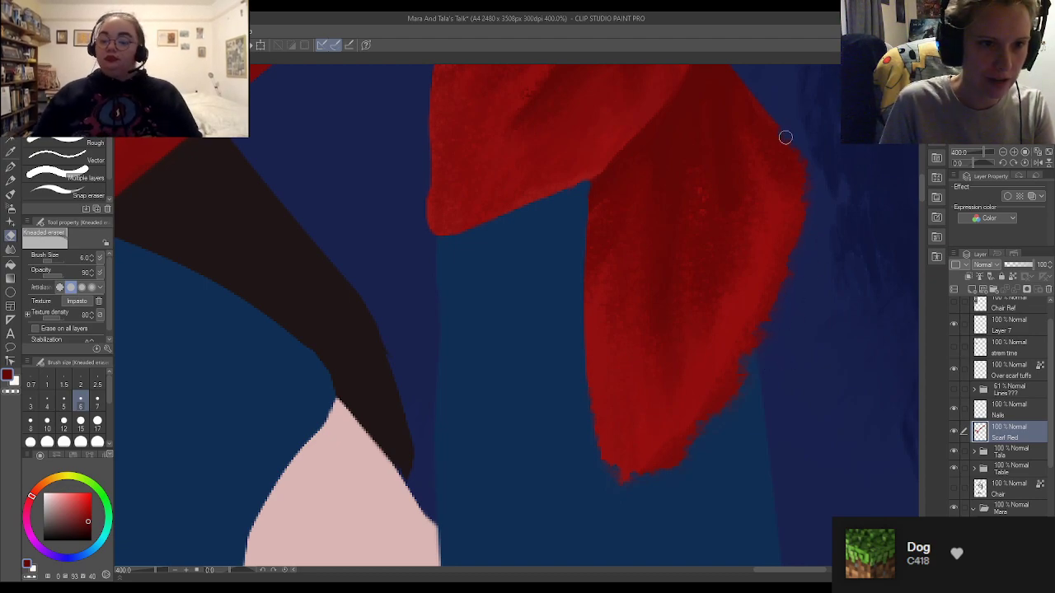
key("b")
scroll(713, 391, "down", 5)
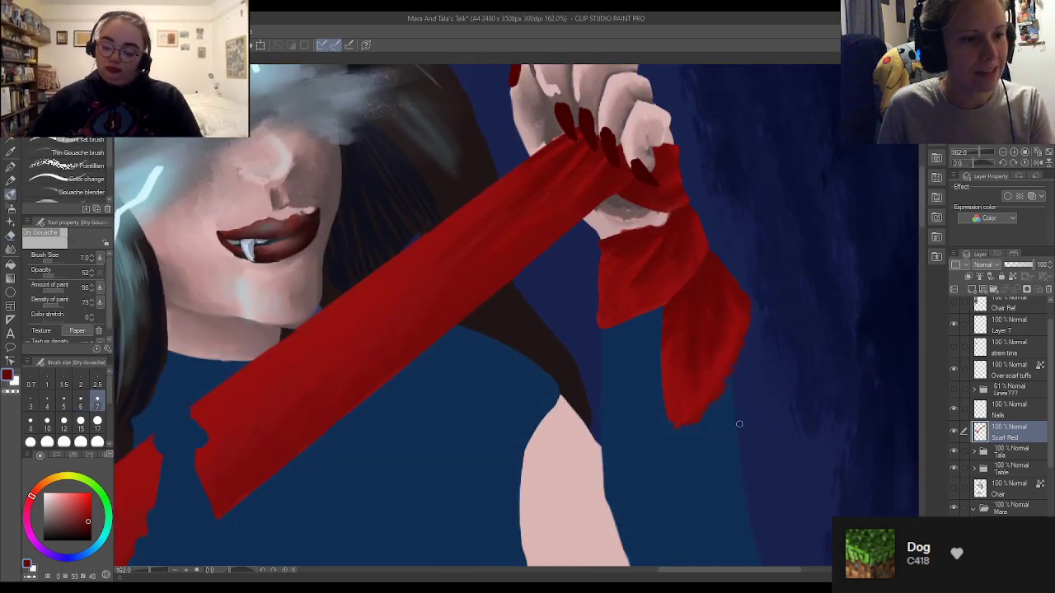
scroll(555, 400, "down", 4)
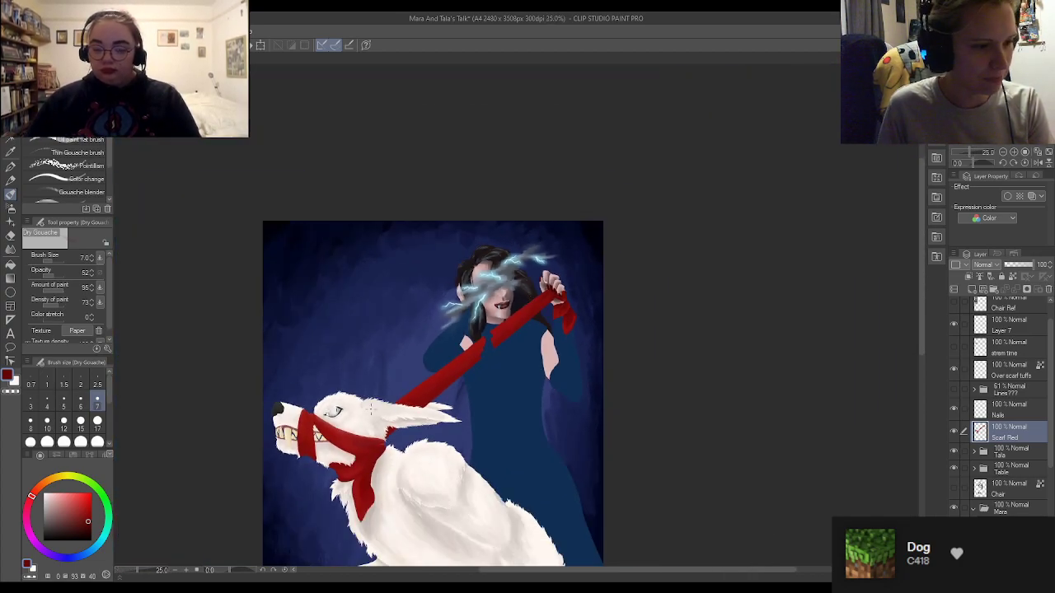
scroll(417, 417, "up", 1)
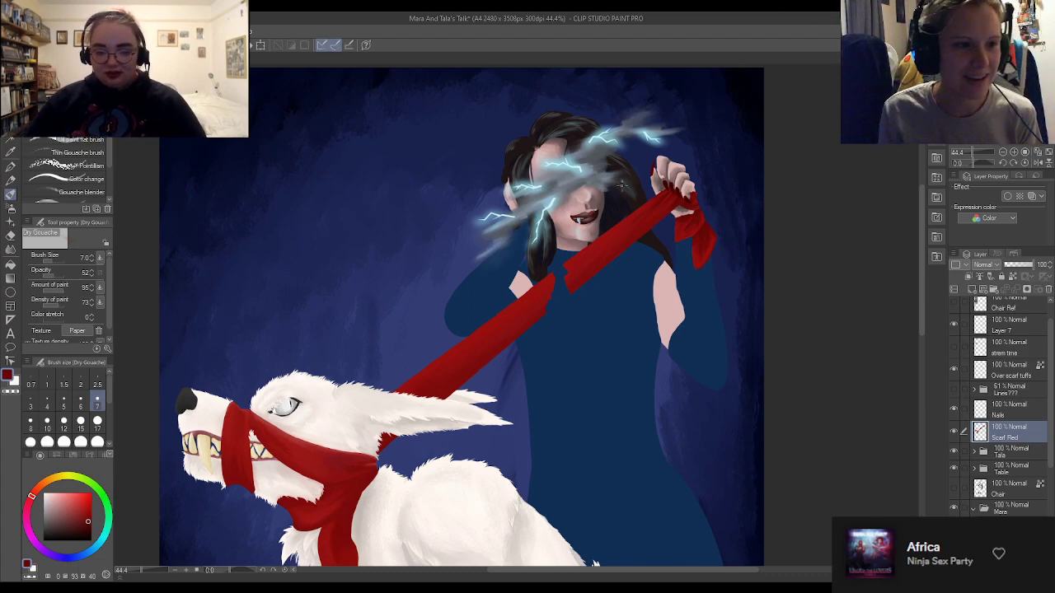
scroll(632, 225, "up", 5)
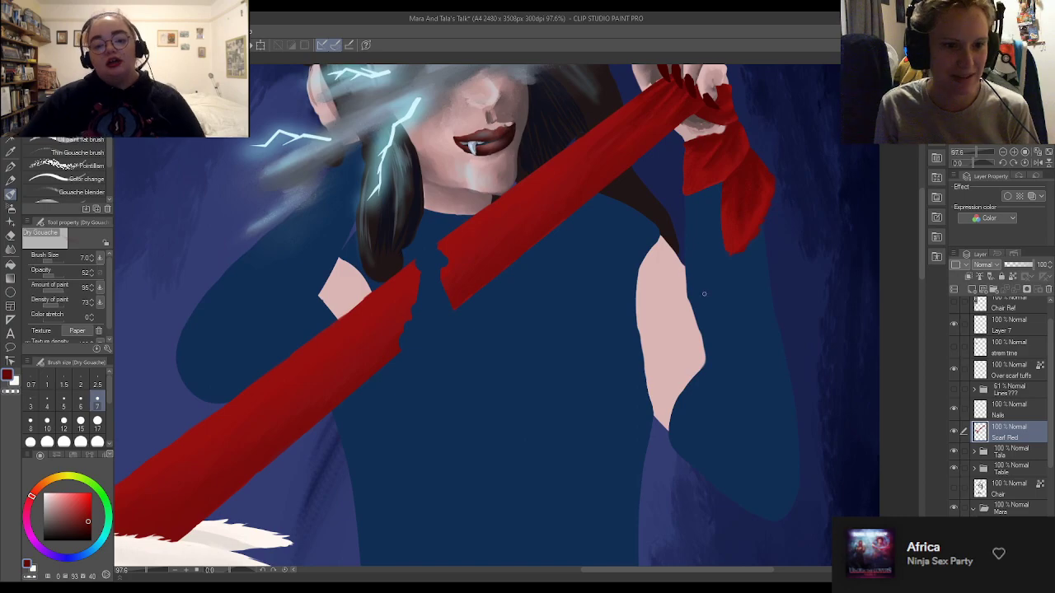
scroll(651, 391, "down", 1)
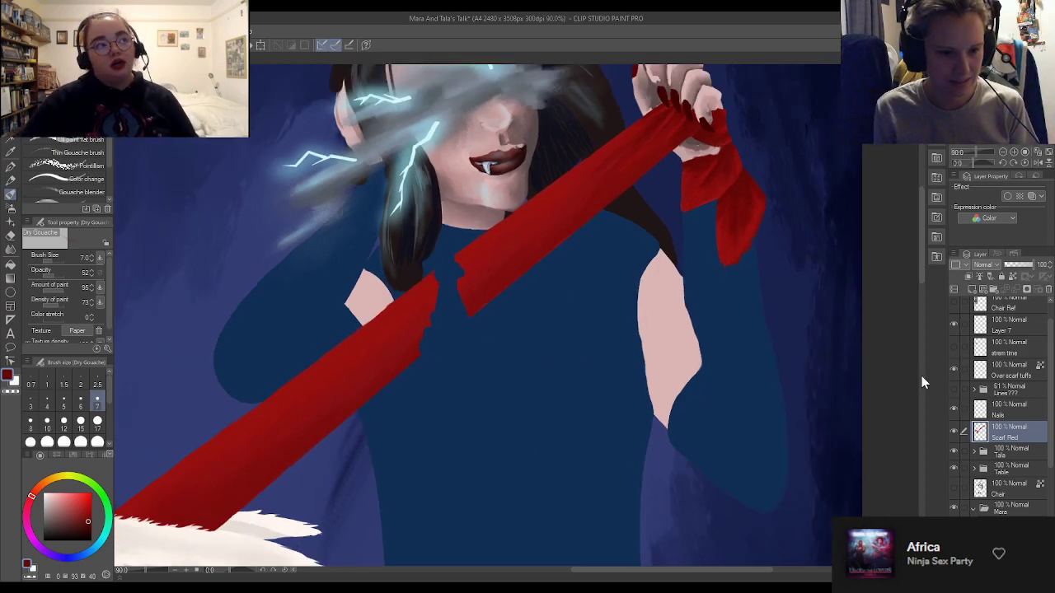
Lock the transparent pixels of the Scarf Red layer
scroll(716, 361, "down", 2)
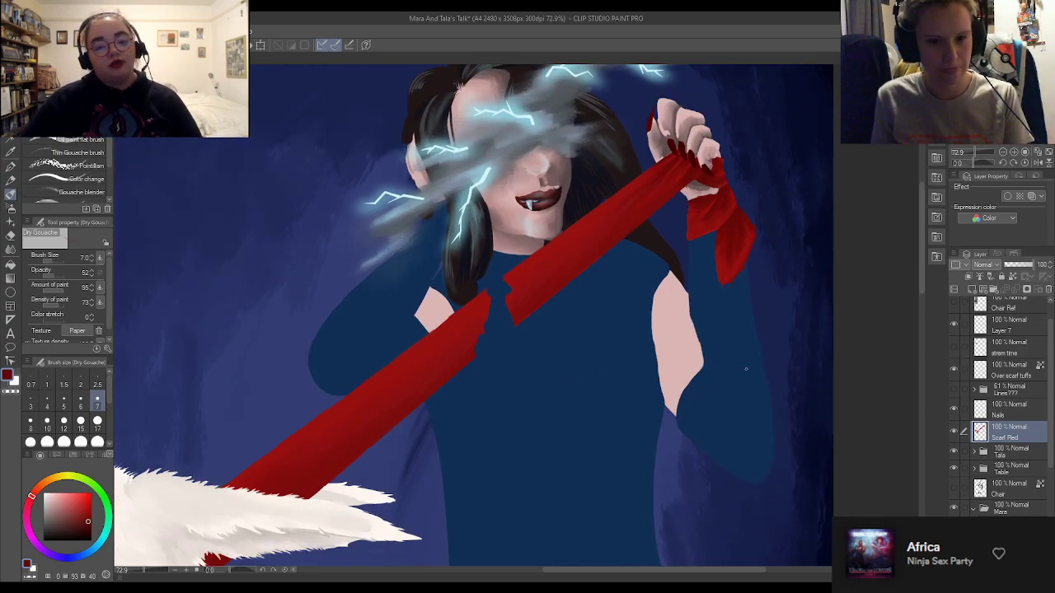
left_click(1012, 277)
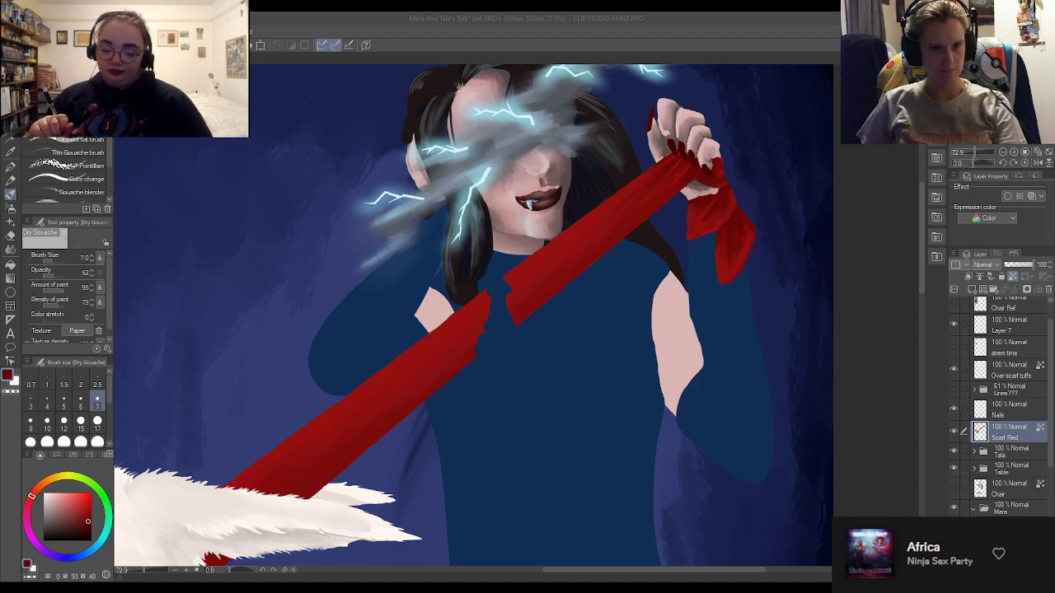
scroll(798, 240, "up", 3)
scroll(1010, 513, "down", 1)
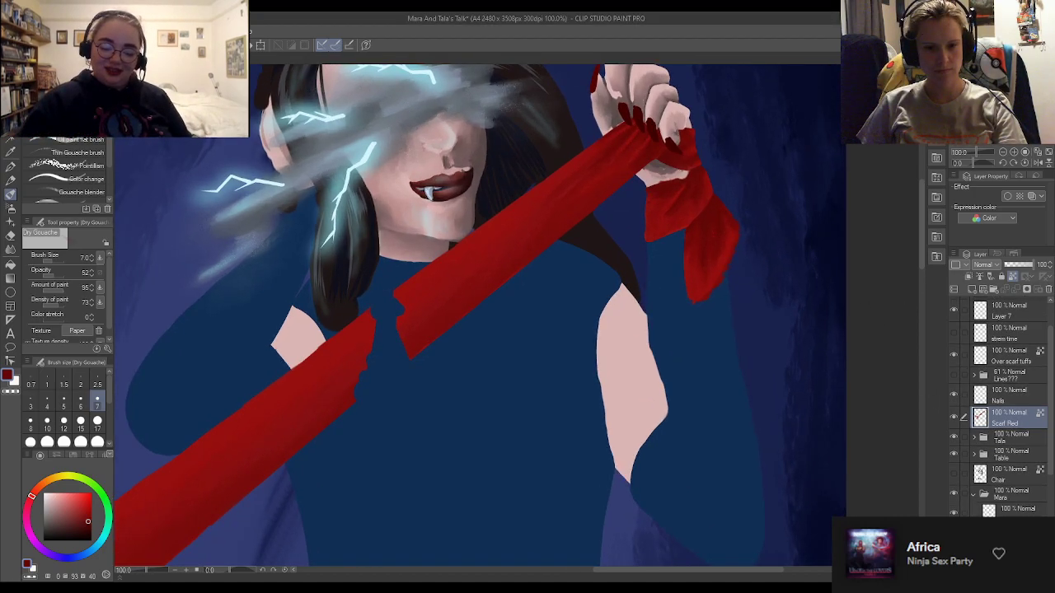
Paint a lighter, sampled skin tone down the index finger toward its nail with the Gouache brush at size 12
scroll(1001, 412, "down", 1)
scroll(1001, 412, "down", 1)
scroll(1002, 412, "down", 1)
scroll(1001, 412, "down", 2)
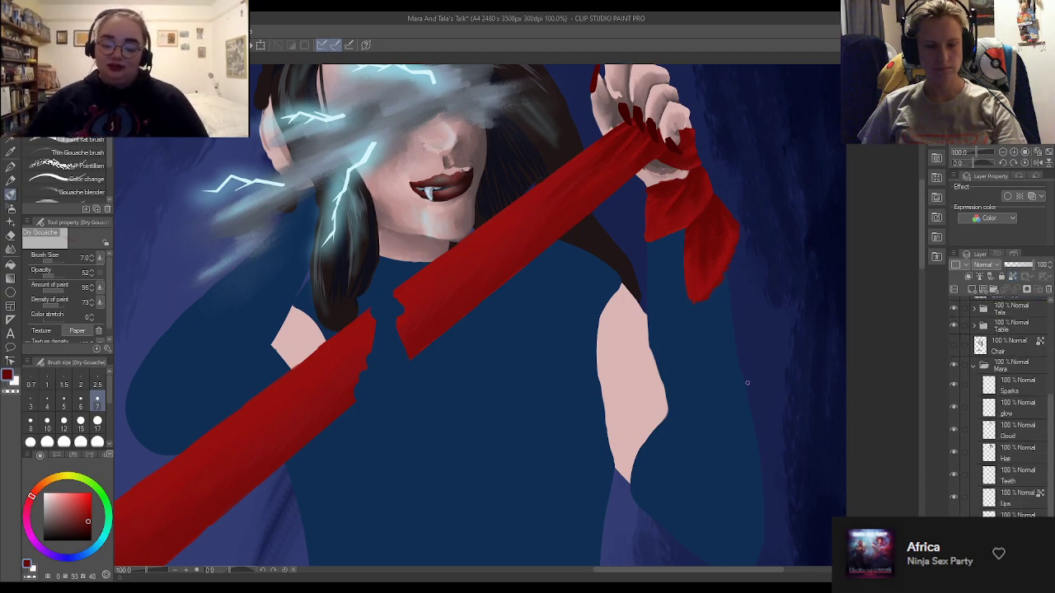
scroll(669, 248, "down", 5)
scroll(646, 161, "up", 9)
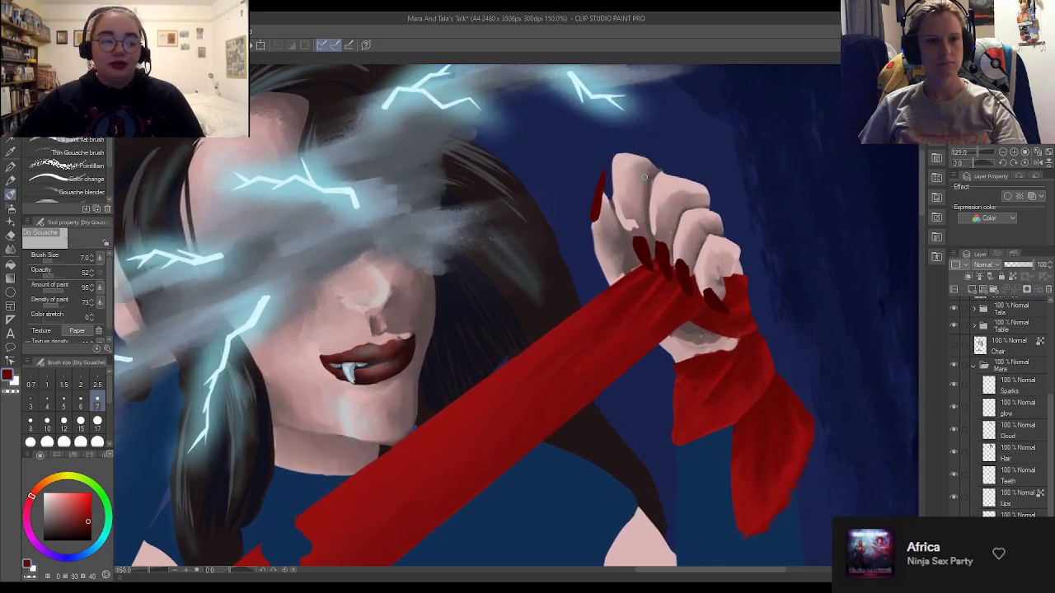
scroll(646, 161, "up", 4)
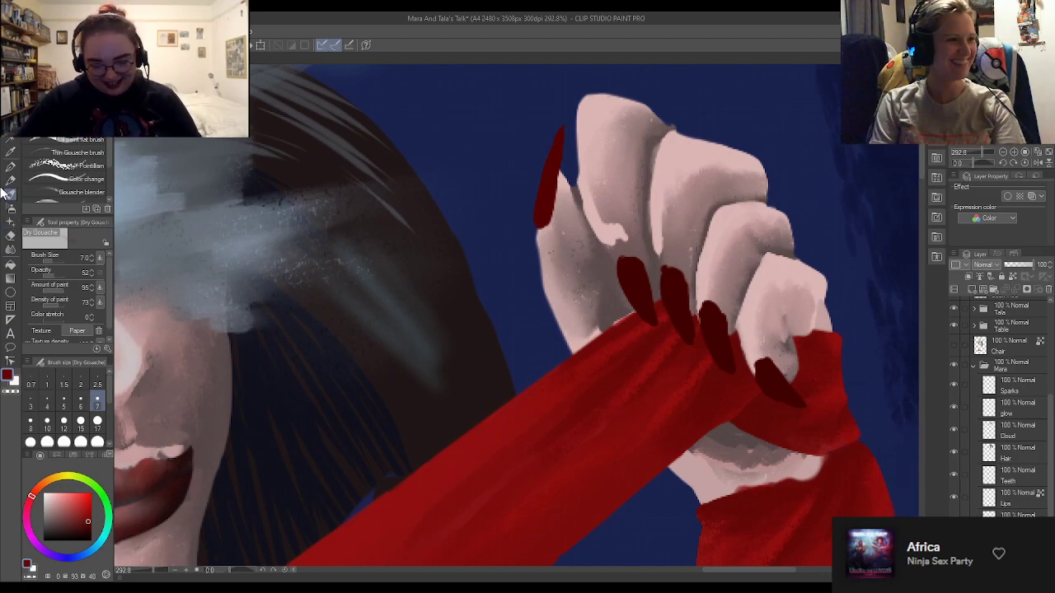
left_click(70, 113)
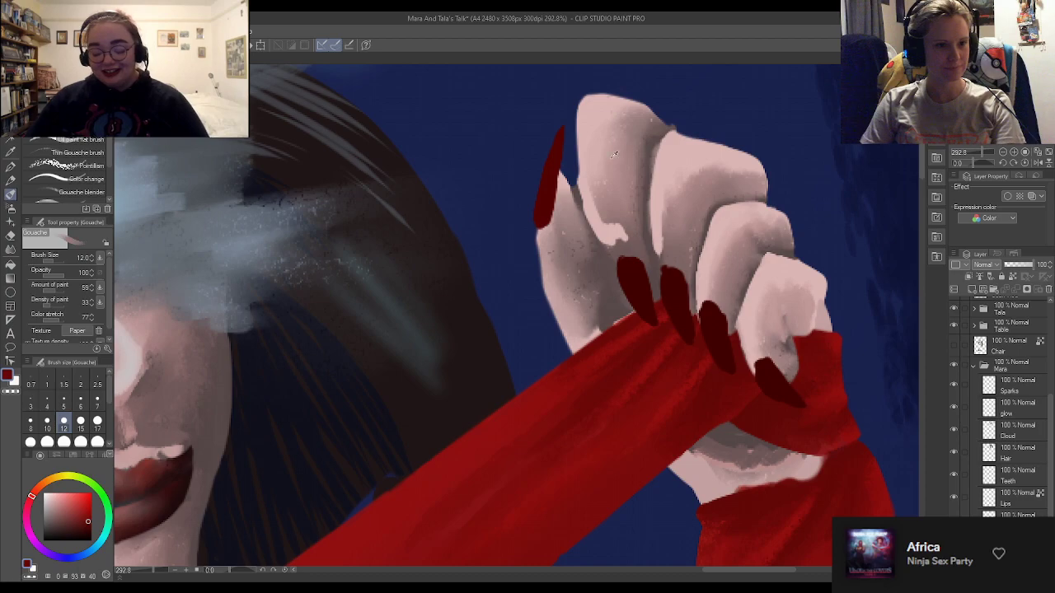
left_click(607, 232, "alt")
mouse_move(613, 244)
left_mouse_down()
mouse_move(628, 270)
mouse_move(592, 194)
mouse_move(622, 259)
mouse_move(581, 153)
mouse_move(615, 246)
mouse_move(589, 124)
mouse_move(618, 234)
left_mouse_up()
key("ctrl+z")
left_click_drag(592, 137, 621, 245)
left_click_drag(596, 156, 623, 251)
Smooth the light and shadow along the middle finger with Gouache, using skin tones sampled from the neighbouring areas
left_click_drag(674, 160, 677, 277)
left_click_drag(670, 179, 679, 269)
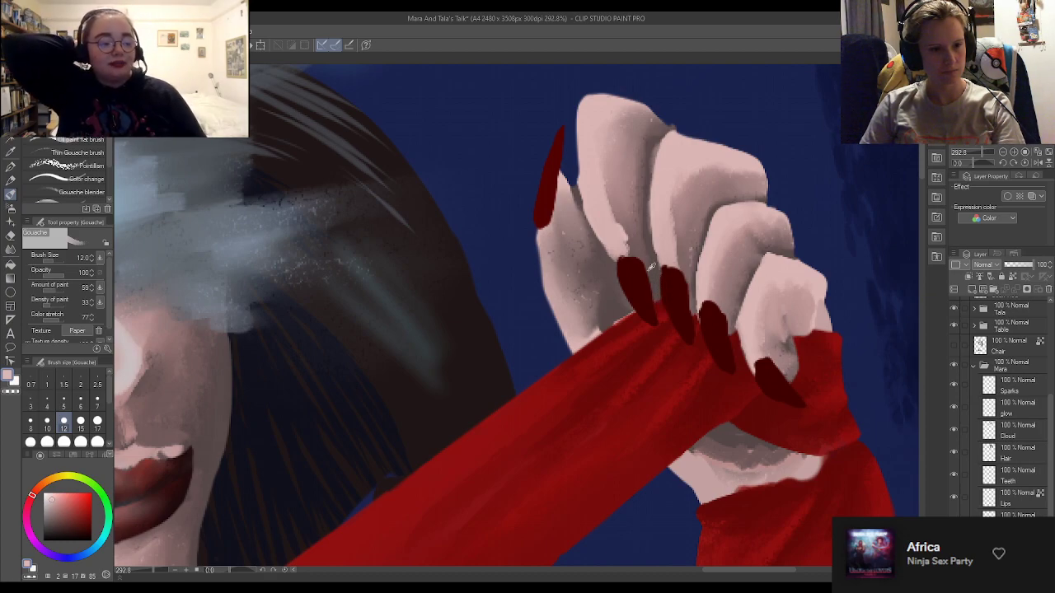
left_click(641, 203, "alt")
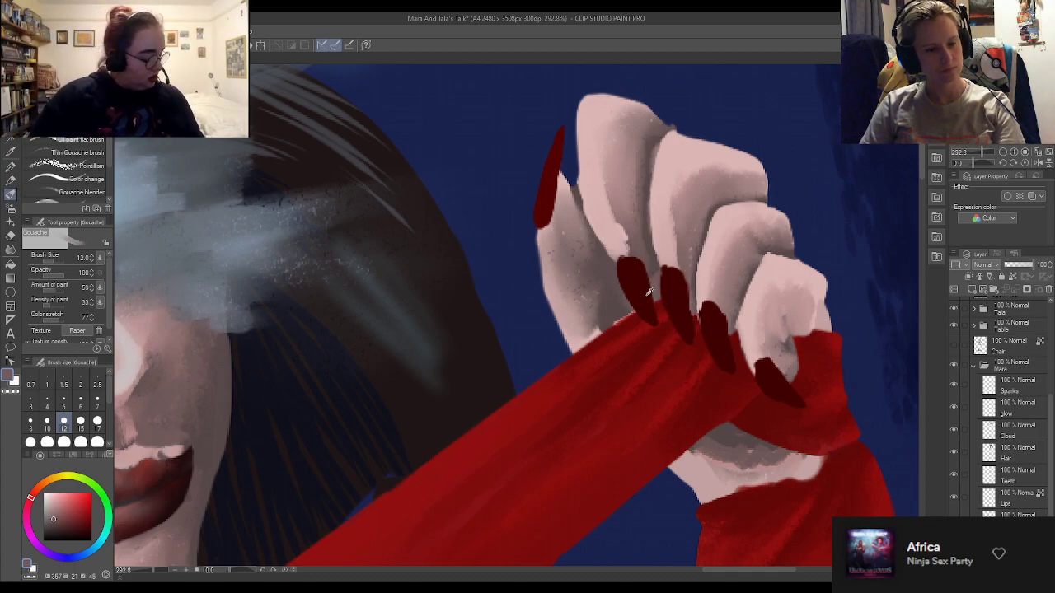
left_click(669, 286, "alt")
left_click(666, 241, "alt")
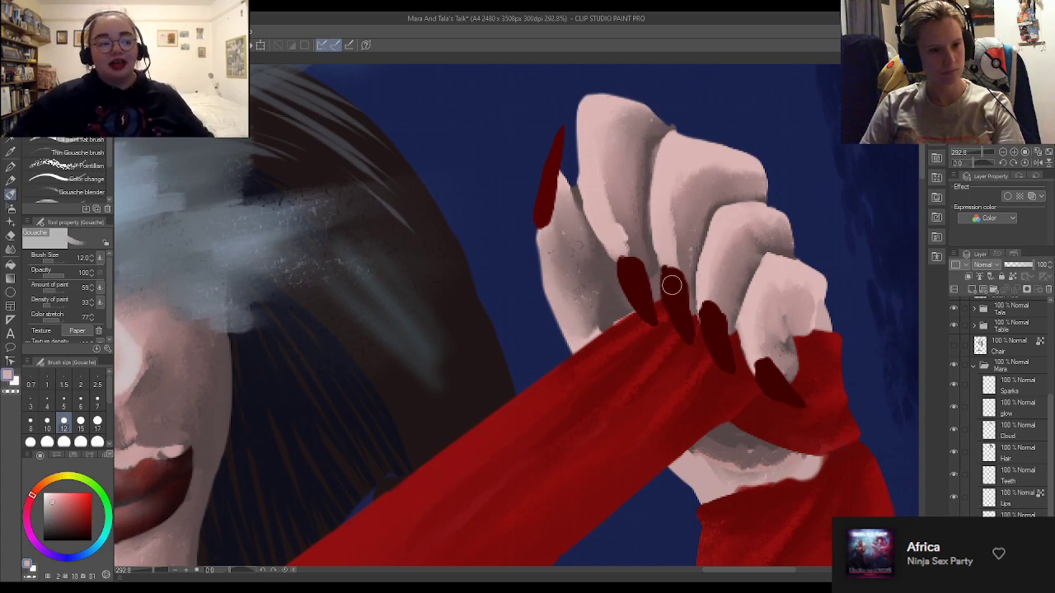
left_click_drag(666, 267, 661, 228)
left_click(662, 202, "alt")
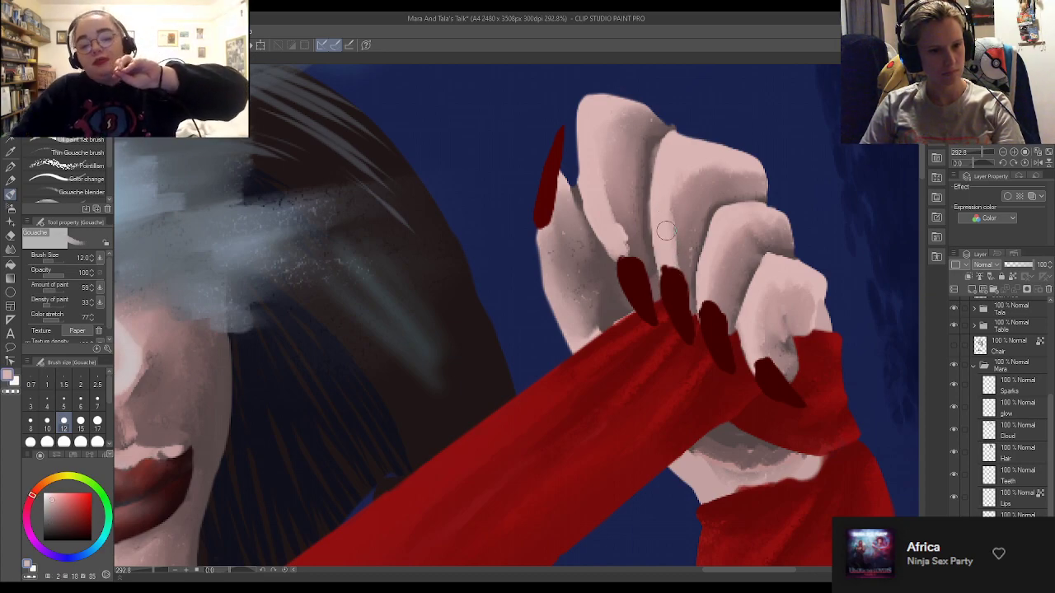
left_click(681, 225, "alt")
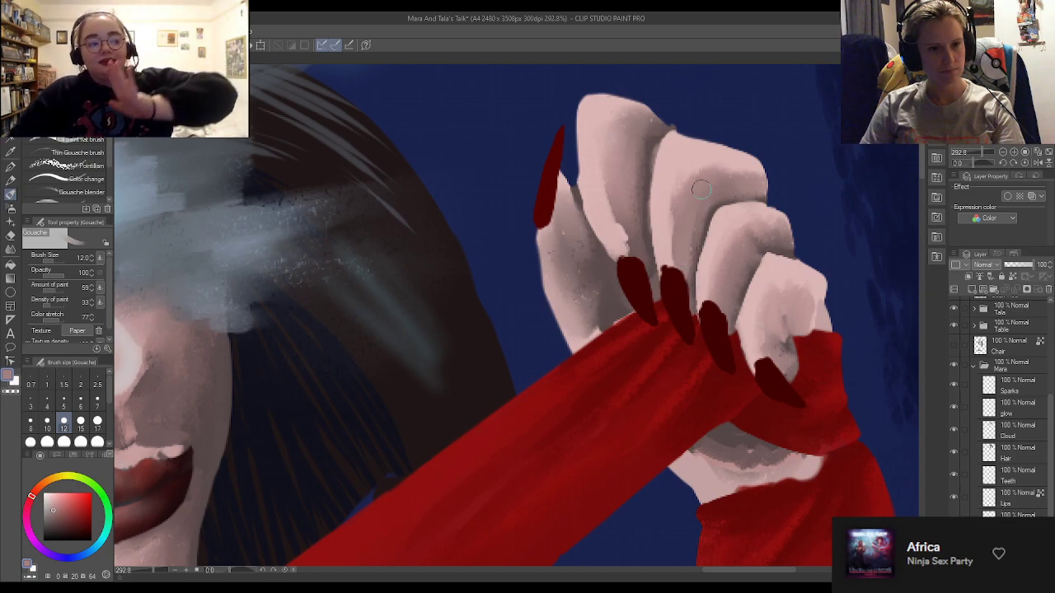
left_click(684, 233, "alt")
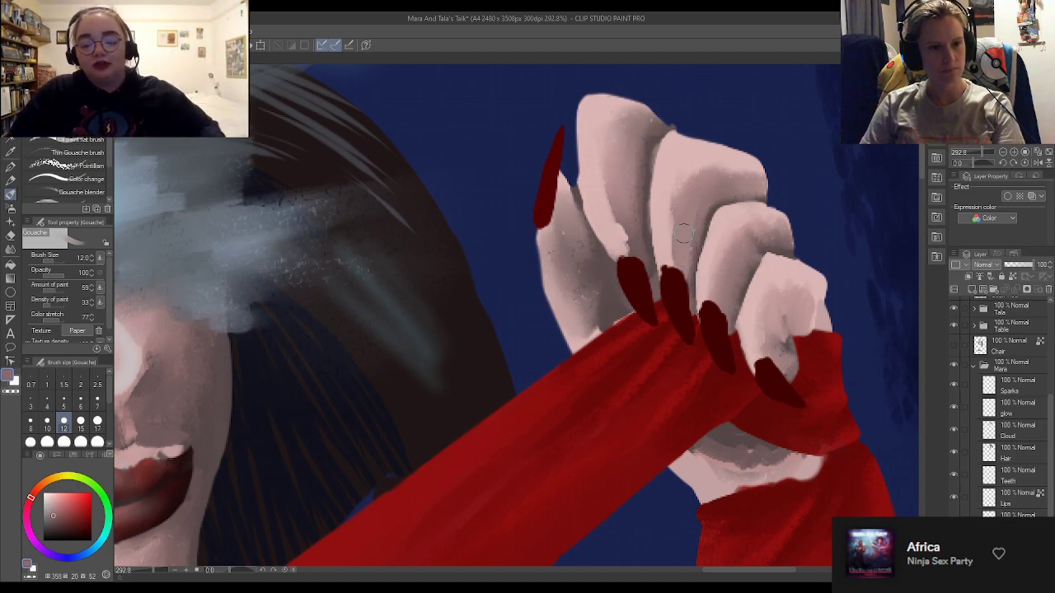
Repaint the thumb and palm beside the index finger with sampled light and shadow skin tones using the Gouache brush
left_click(627, 304, "alt")
left_click(571, 182, "alt")
mouse_move(565, 196)
left_mouse_down()
mouse_move(570, 230)
mouse_move(567, 206)
mouse_move(558, 221)
mouse_move(570, 253)
mouse_move(567, 242)
mouse_move(560, 253)
mouse_move(570, 205)
mouse_move(575, 262)
left_mouse_up()
left_click(572, 252, "alt")
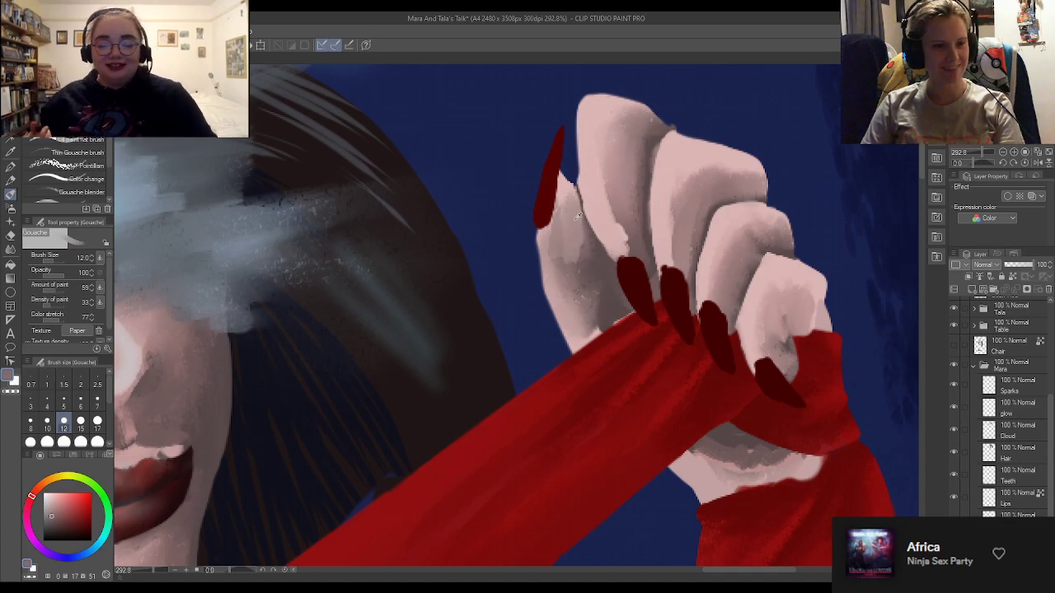
mouse_move(573, 189)
left_mouse_down()
mouse_move(582, 229)
mouse_move(587, 180)
mouse_move(572, 276)
left_mouse_up()
left_click(580, 224, "alt")
left_click(586, 267, "alt")
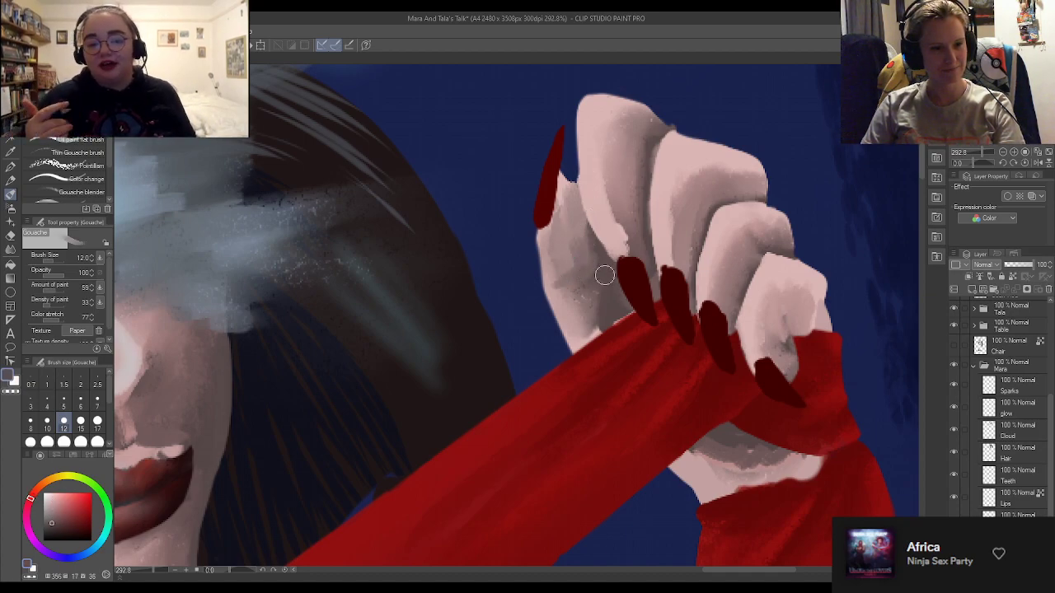
left_click(586, 318, "alt")
left_click(610, 288, "alt")
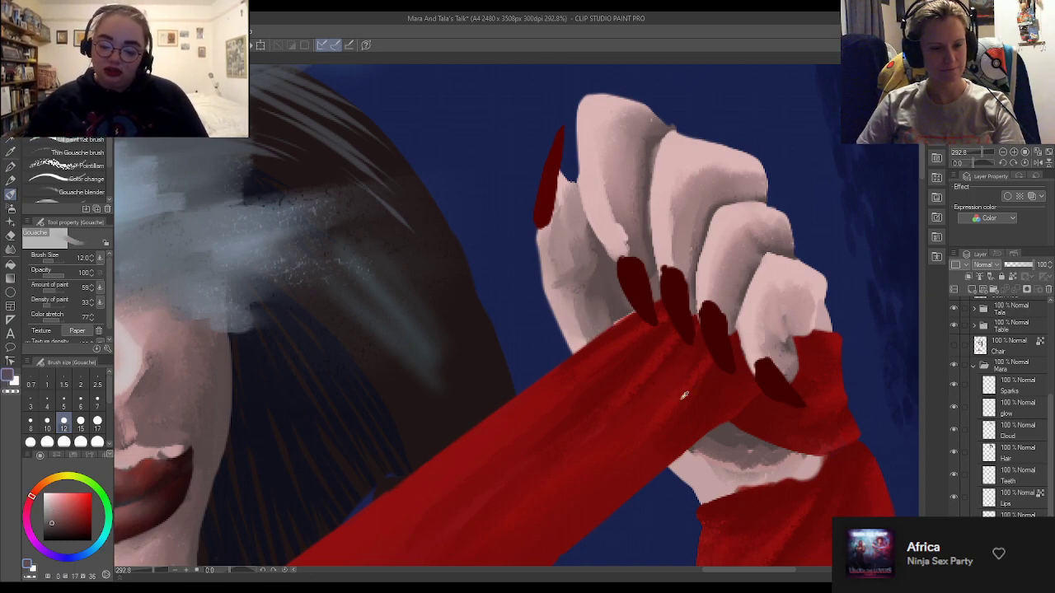
Blend the skin tones on the index finger, thumb and palm with the Gouache blender at size 6
left_click(82, 166)
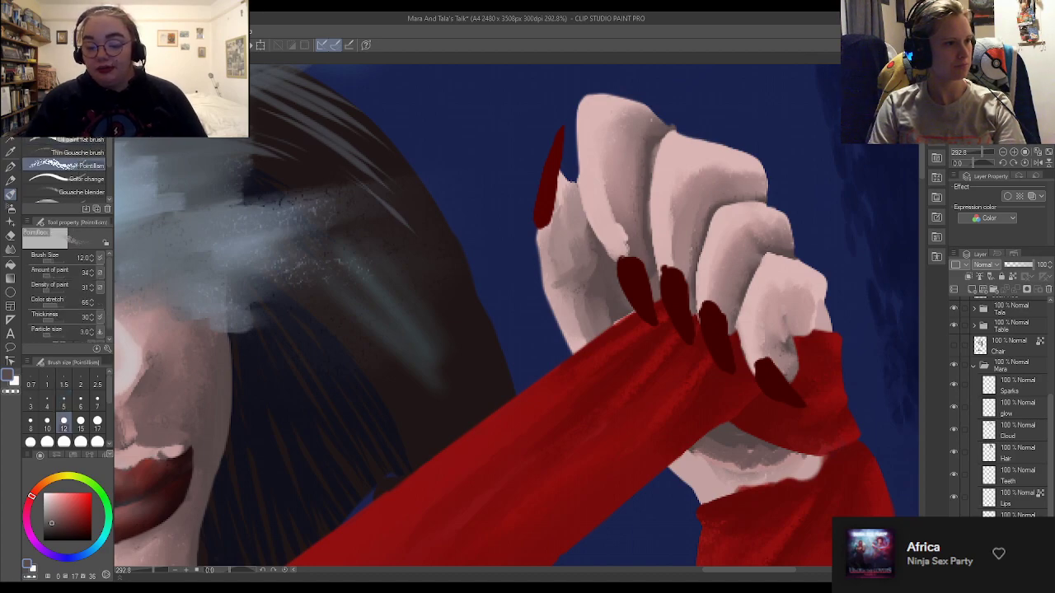
left_click(89, 126)
scroll(109, 160, "down", 2)
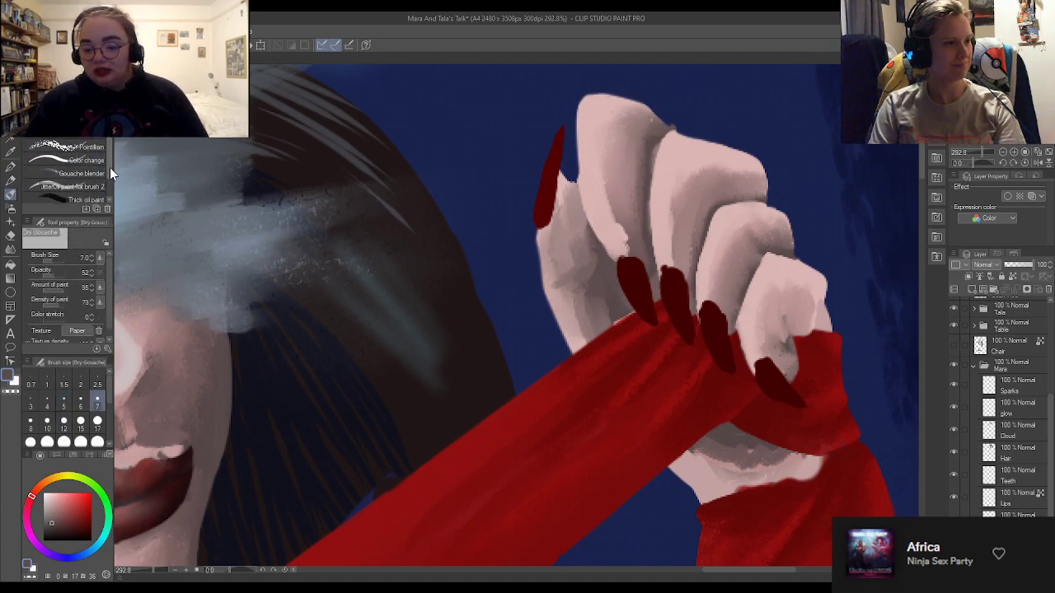
left_click(103, 170)
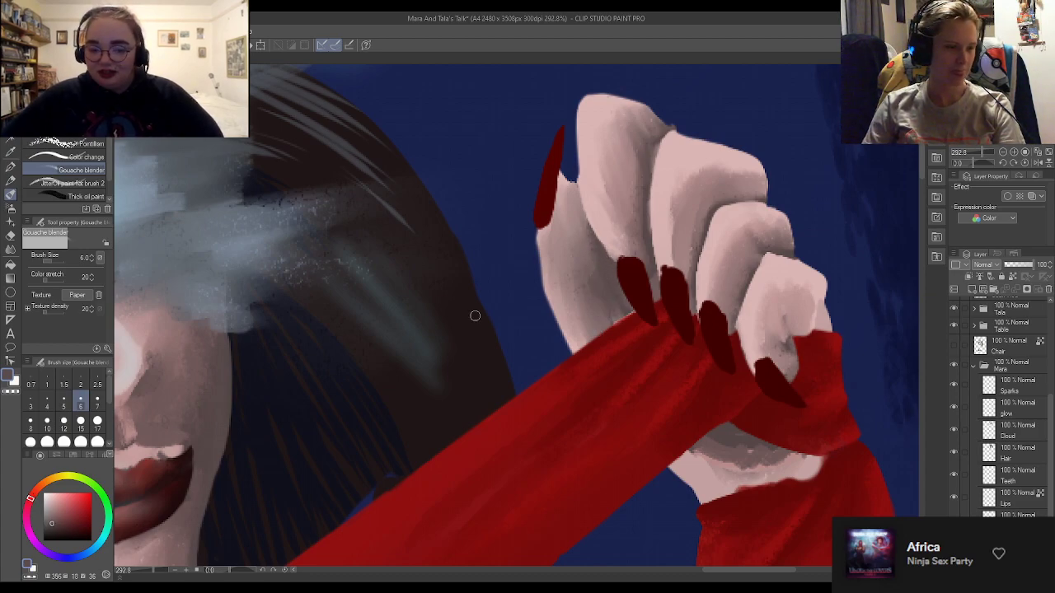
Paint thin dark creases at the bends of the middle and little fingers with the Gouache brush at size 2.5
left_click_drag(108, 126, 109, 114)
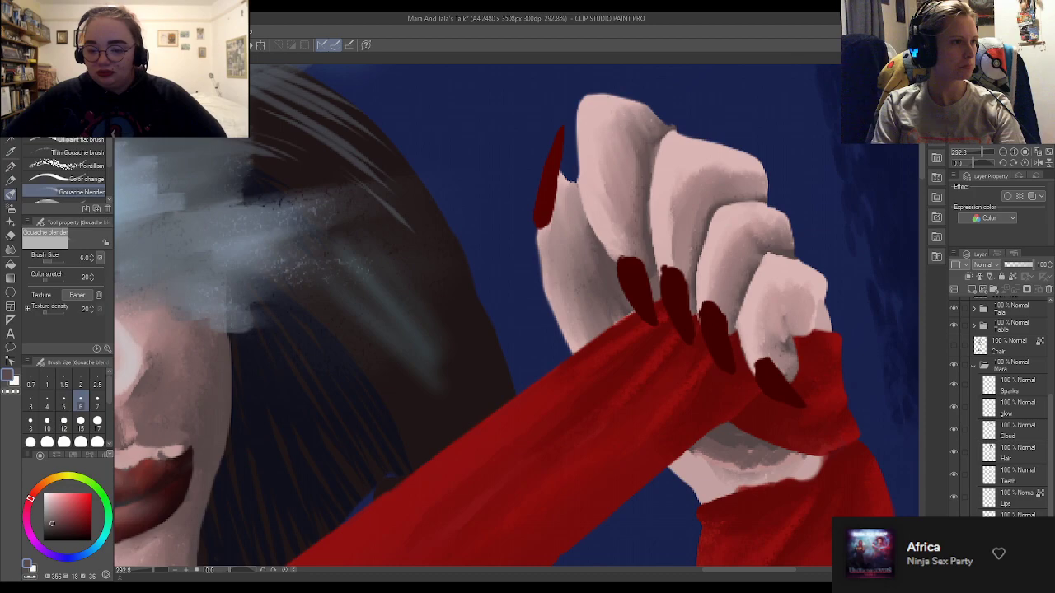
left_click(80, 122)
left_click(98, 401)
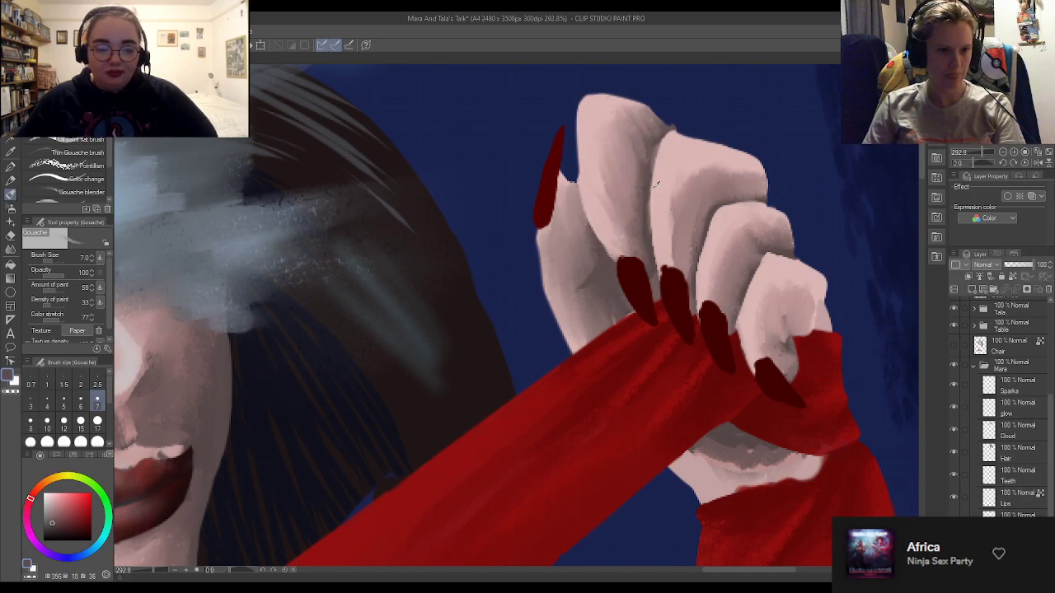
left_click(97, 385)
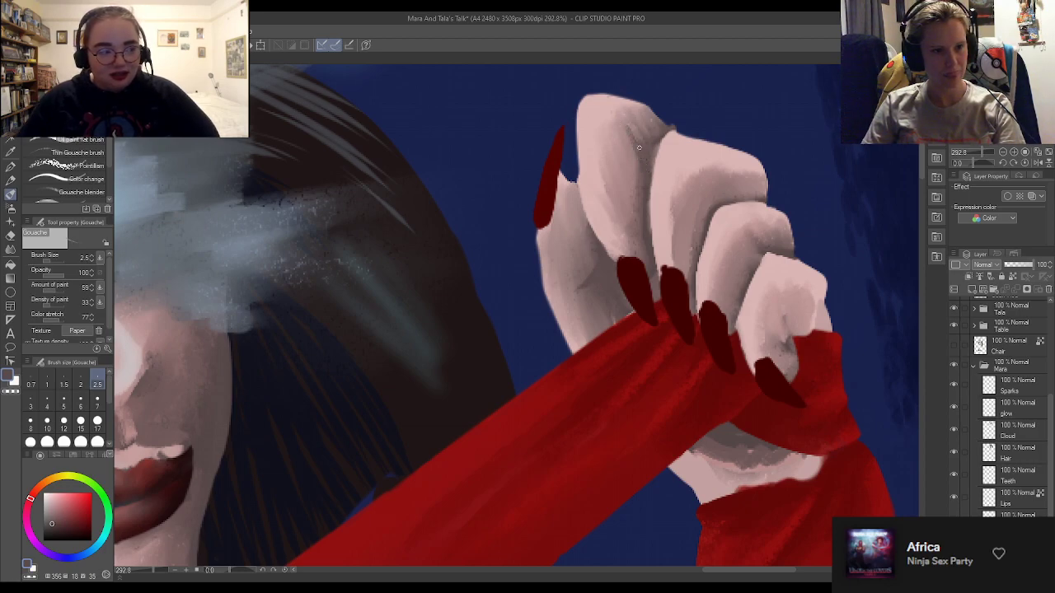
left_click_drag(707, 218, 708, 200)
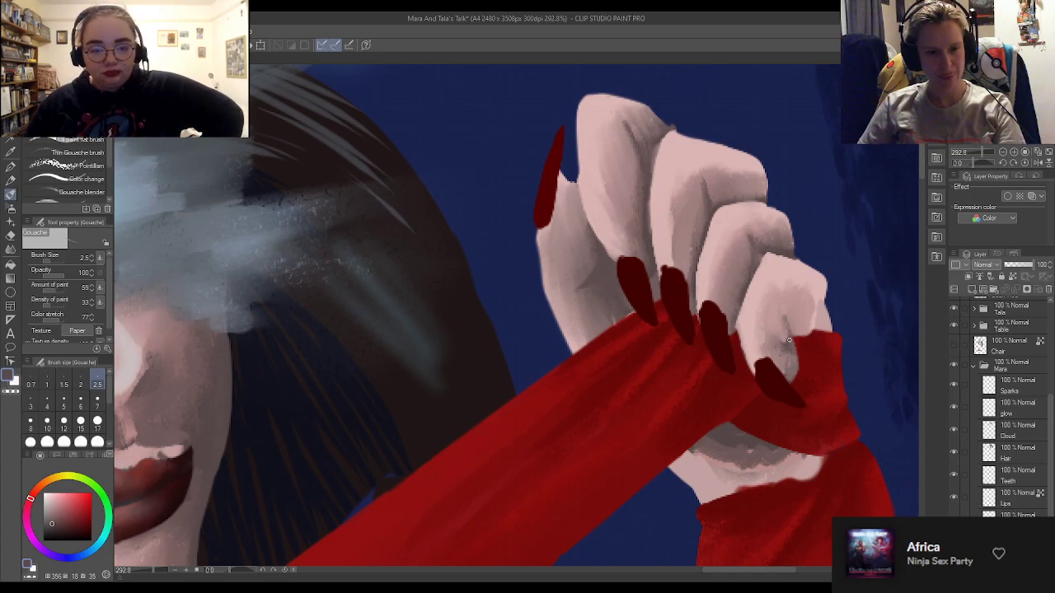
left_click_drag(791, 331, 787, 305)
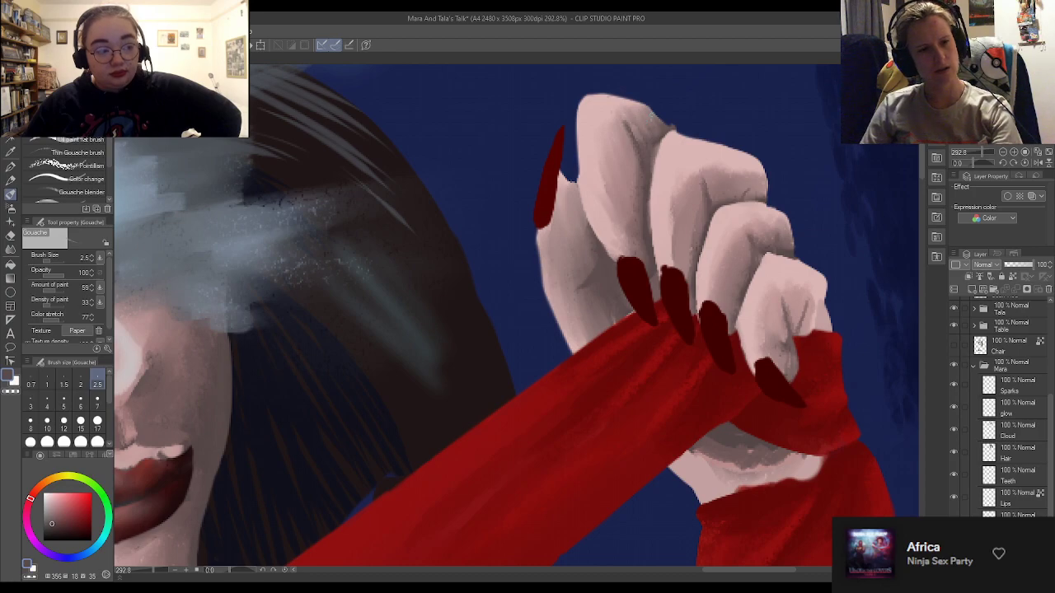
Clean the outline where the index and middle knuckles meet with the Kneaded eraser at size 6, and repaint it with Gouache in sampled skin shades
key("e")
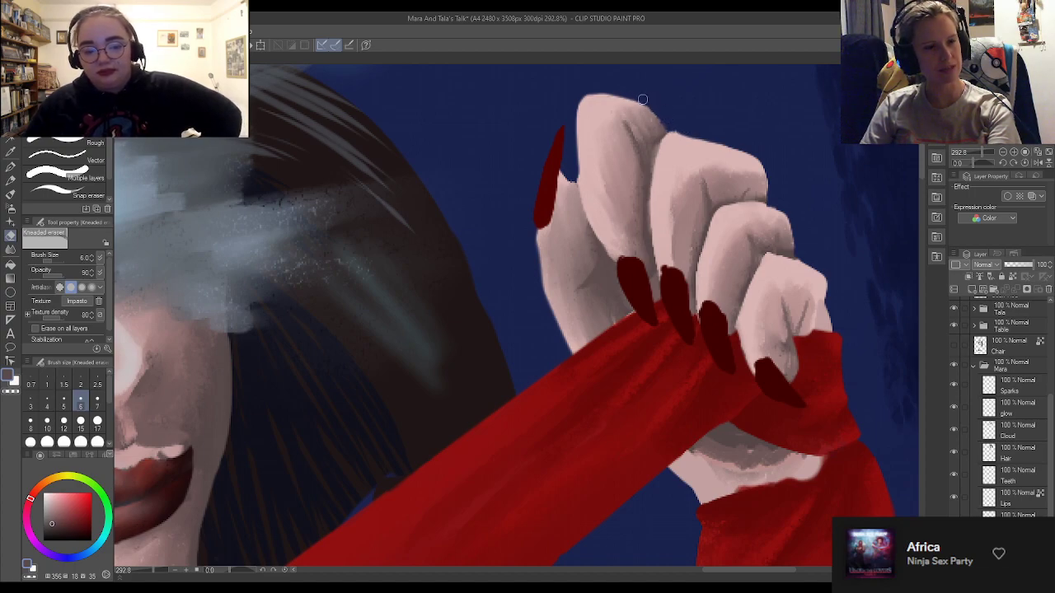
key("b")
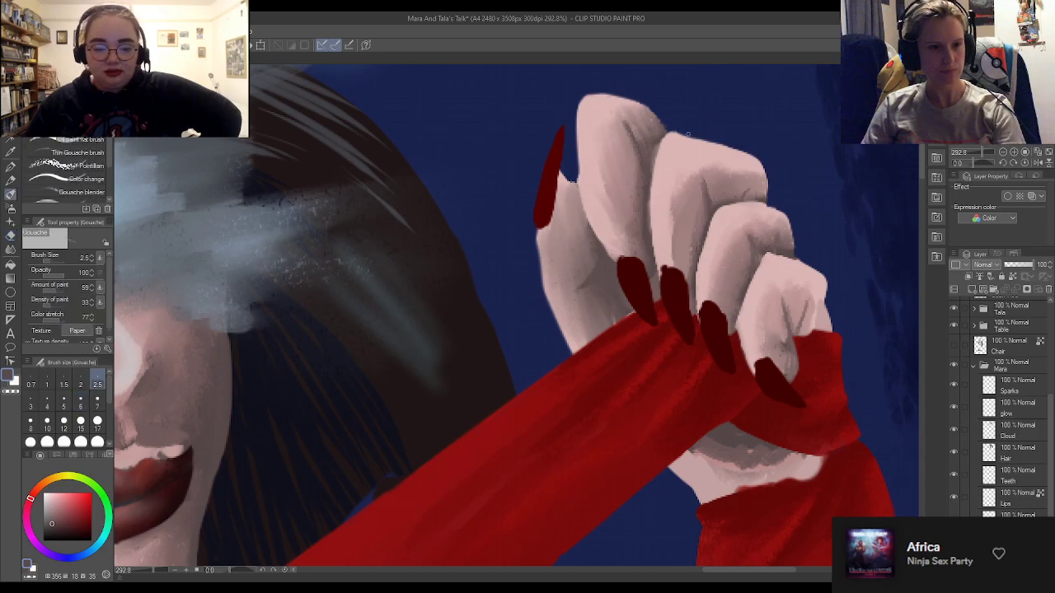
key("e")
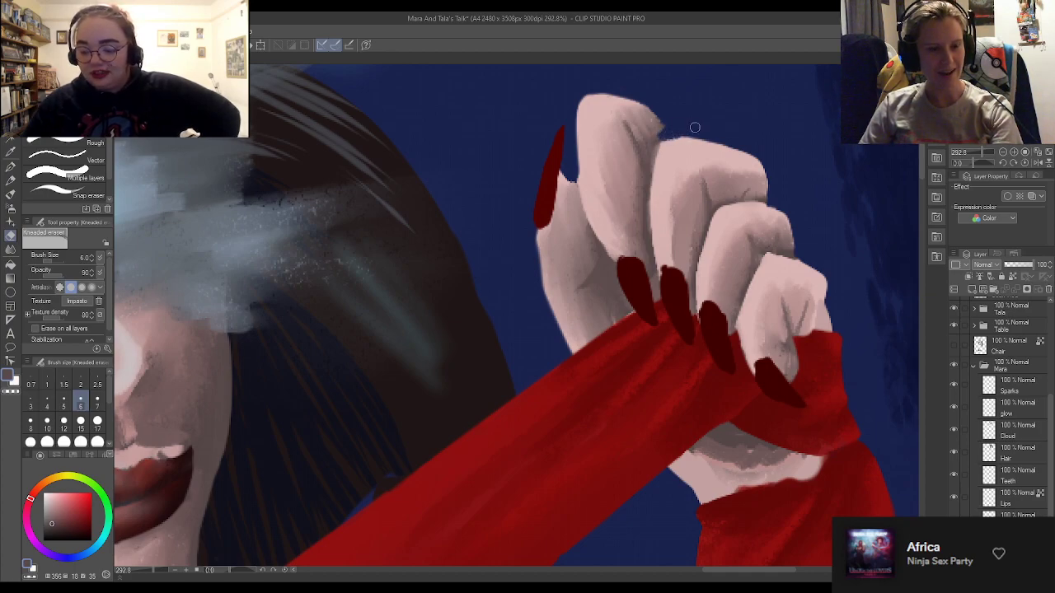
key("b")
left_click(634, 179, "alt")
left_click(659, 136, "alt")
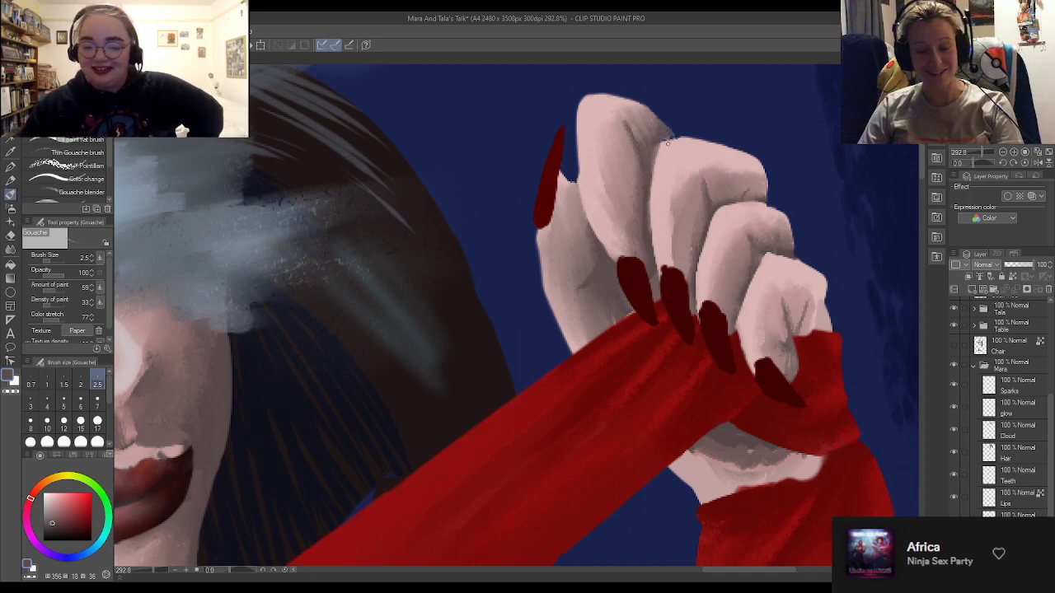
left_click(659, 136, "alt")
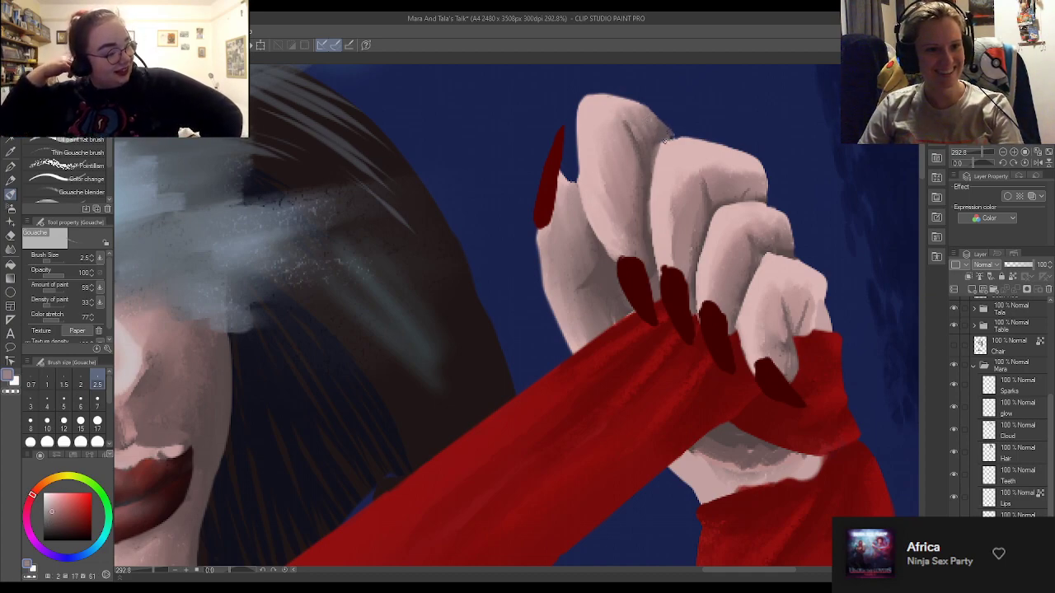
left_click(647, 243, "alt")
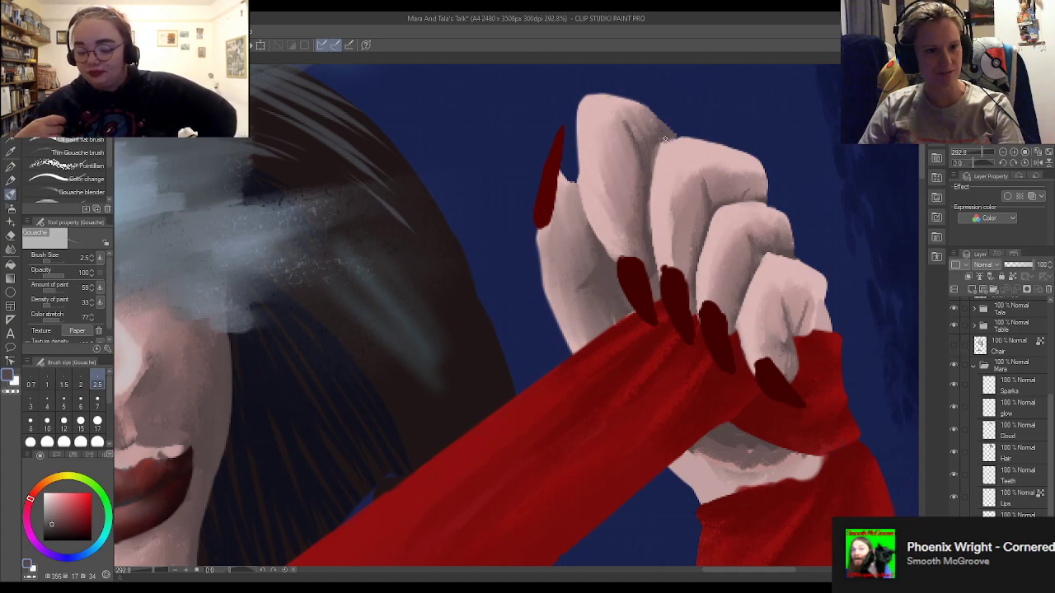
left_click(687, 156, "alt")
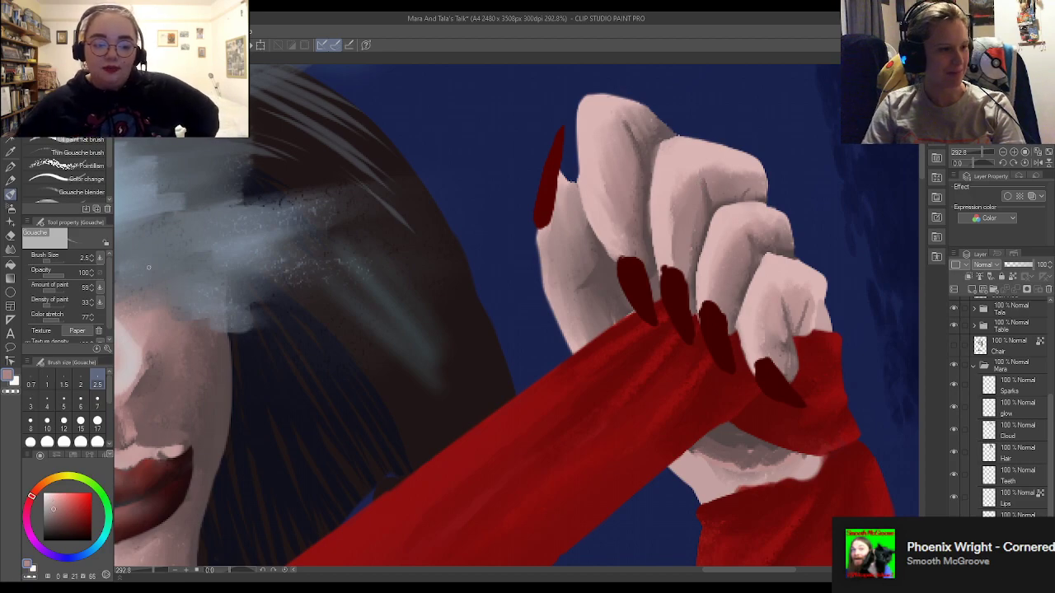
Soften the finger shading with the Dry Gouache brush at size 7 in sampled skin tones, and undo the erasing beside the little fingernail
left_click(94, 146)
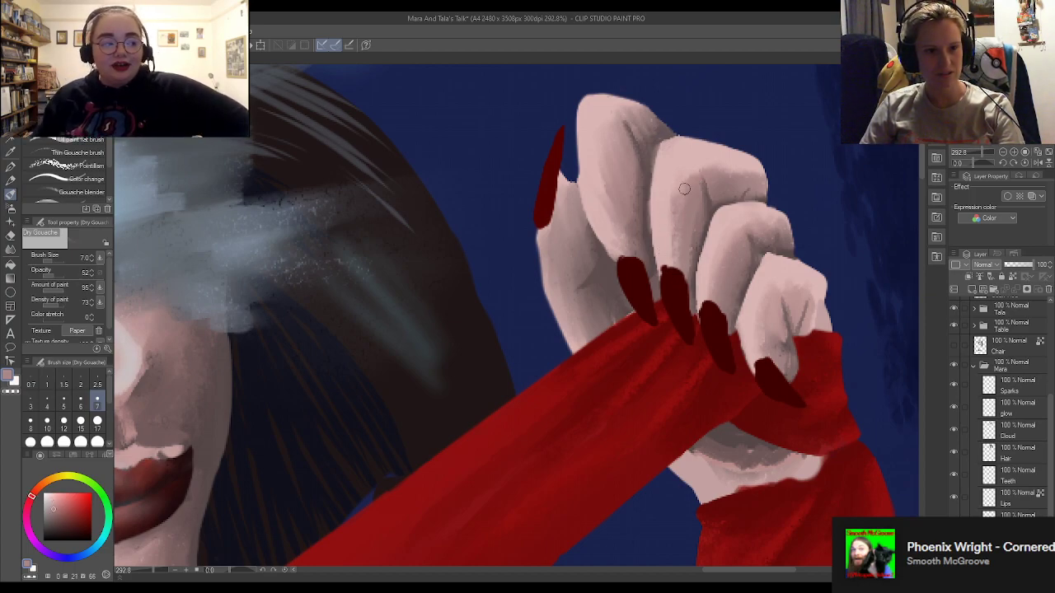
left_click(702, 281, "alt")
left_click(735, 293, "alt")
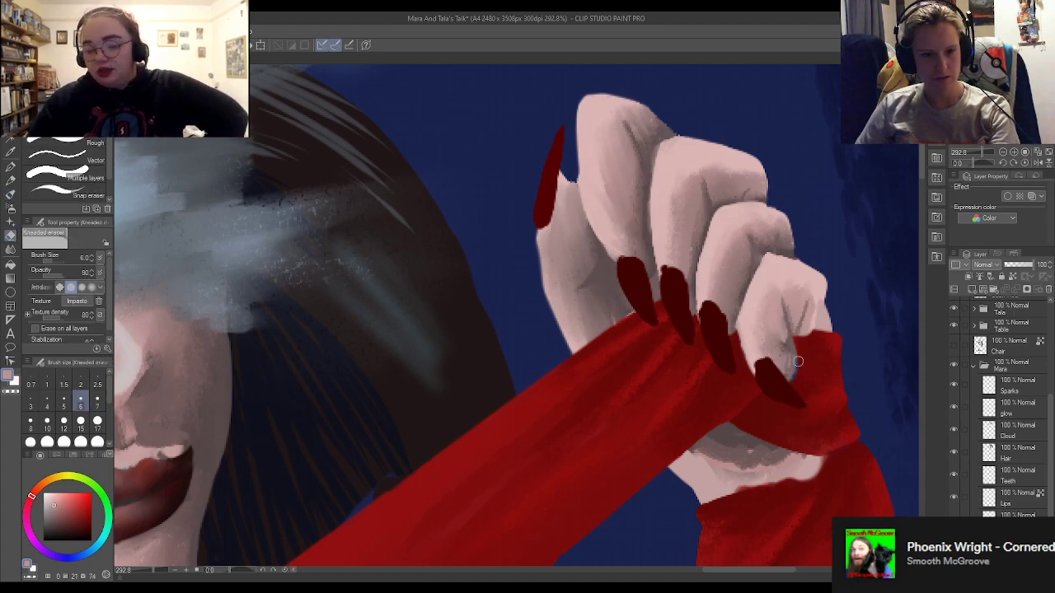
key("ctrl+z")
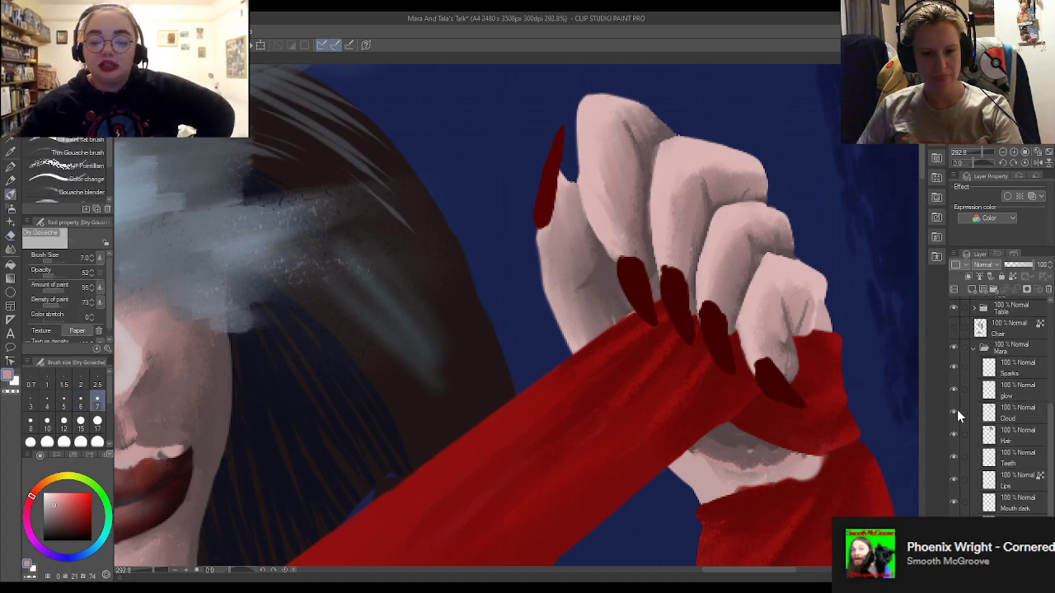
scroll(1013, 440, "up", 3)
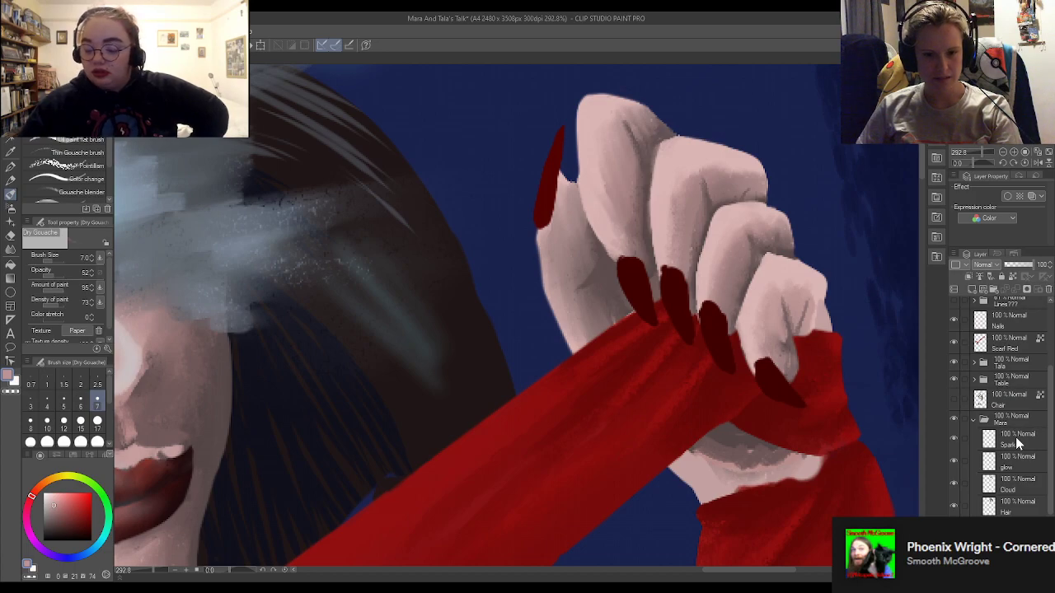
On the Scarf Red layer, refine the scarf edge along the little finger and its nail with the G-pen at size 4 in sampled dark red
left_click(1013, 379)
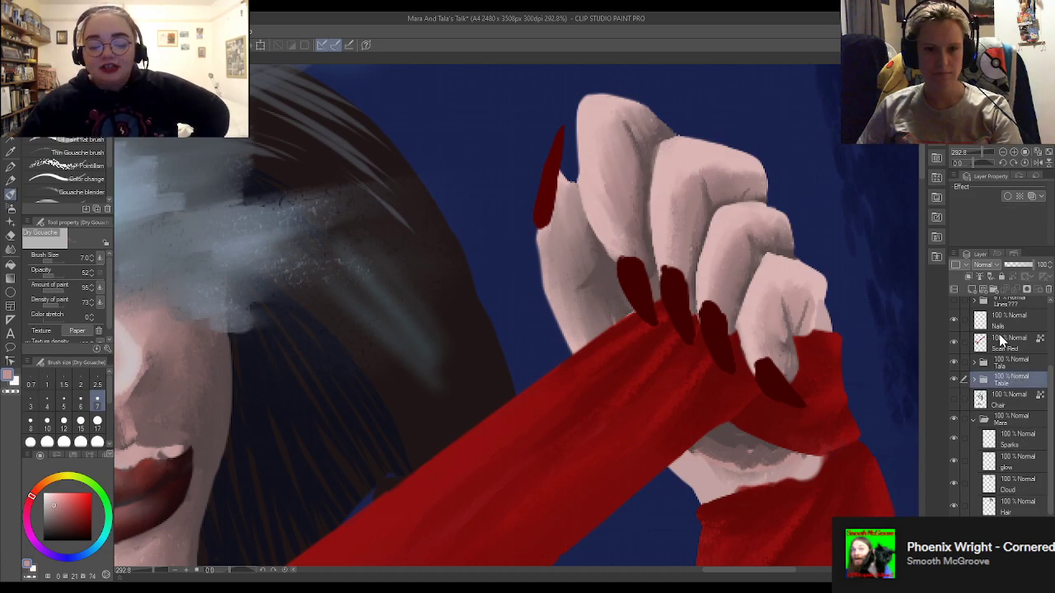
left_click(1001, 343)
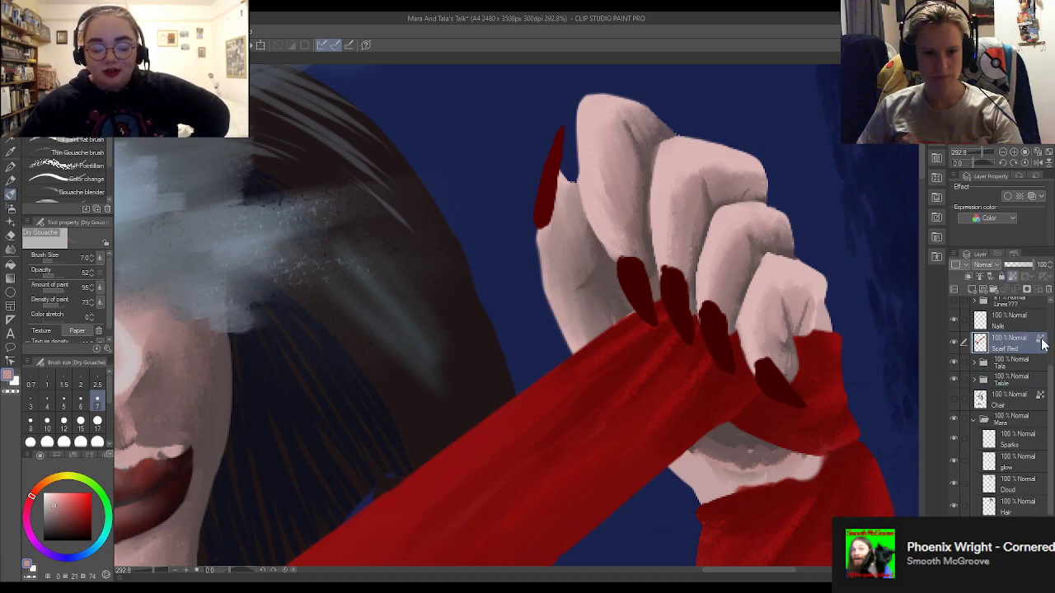
scroll(801, 188, "down", 6)
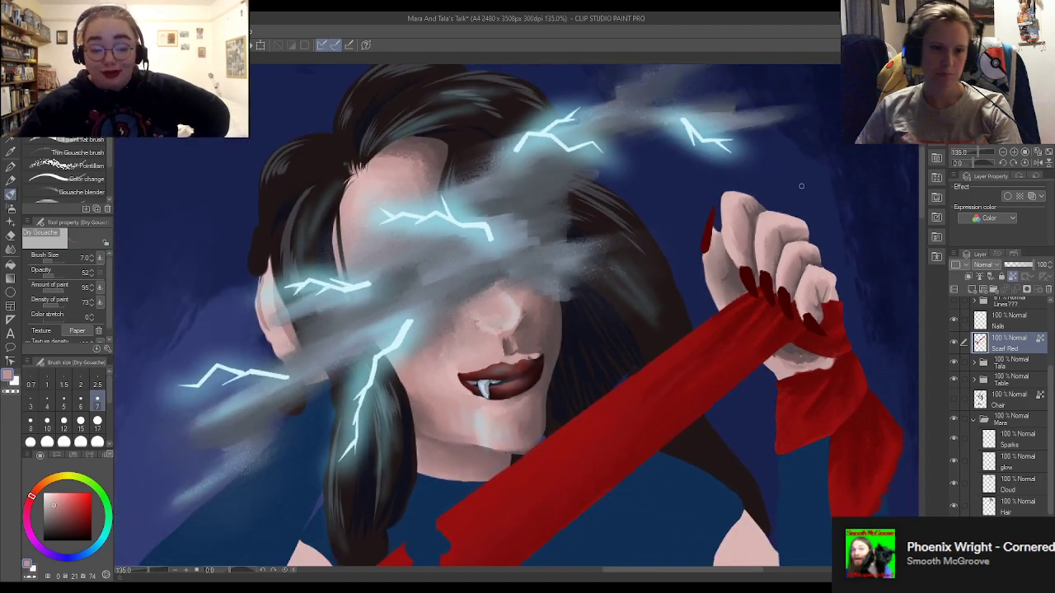
scroll(801, 188, "down", 5)
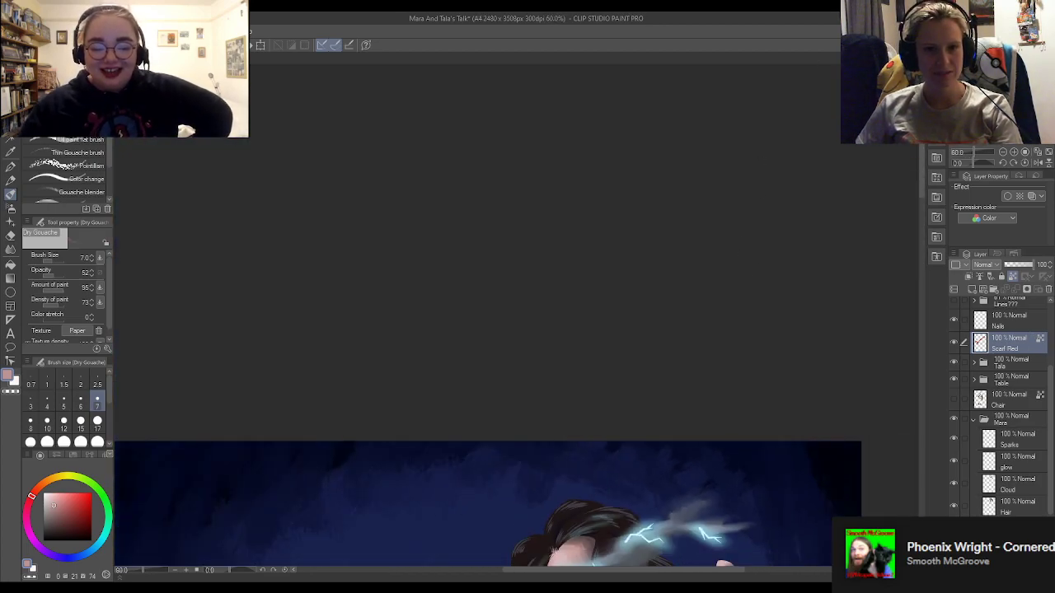
scroll(772, 156, "up", 4)
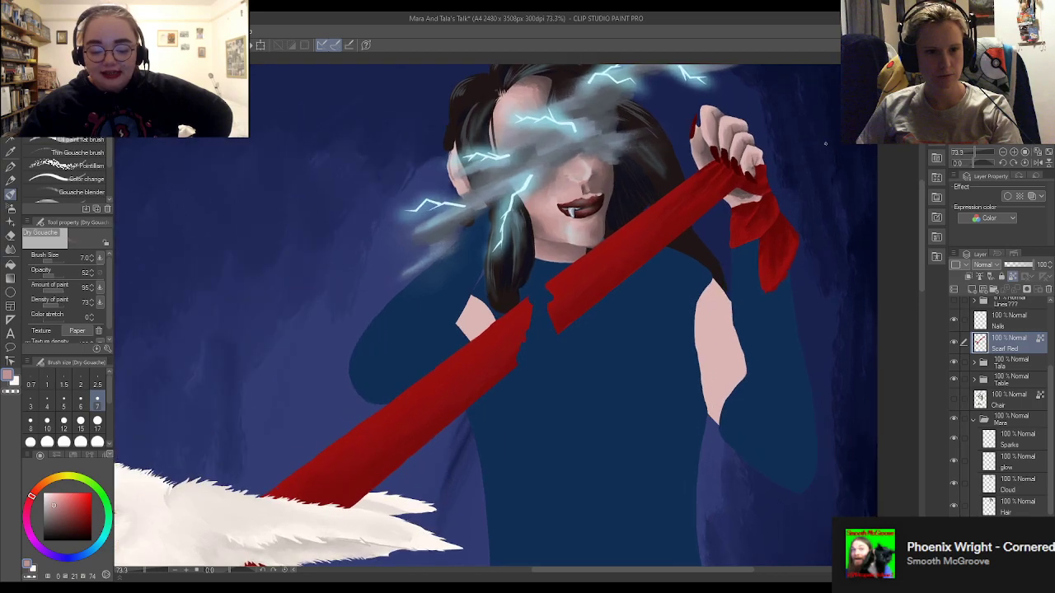
scroll(771, 156, "up", 5)
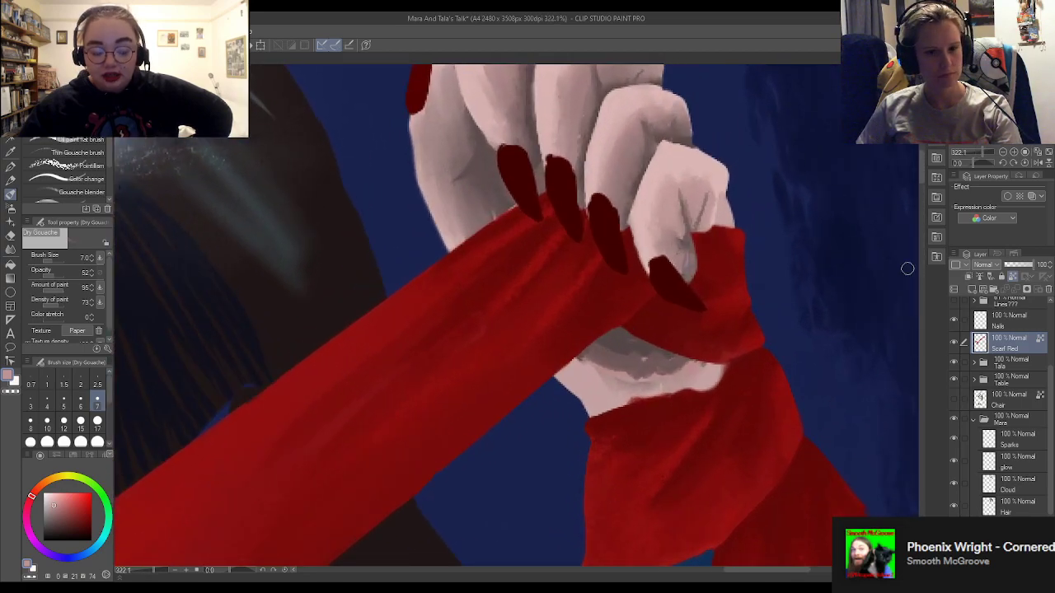
scroll(715, 232, "up", 2)
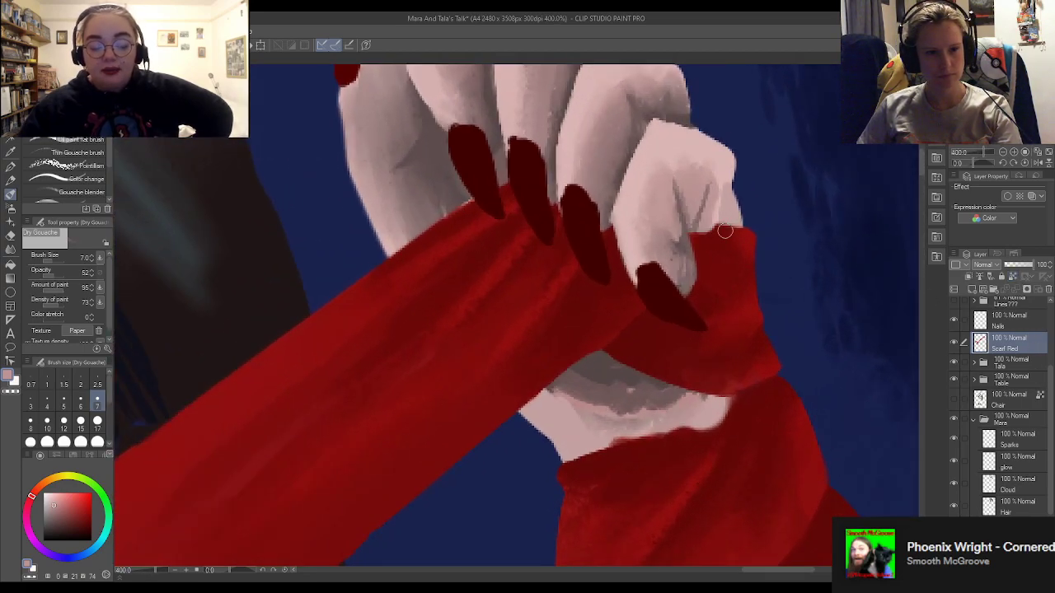
left_click(693, 247, "alt")
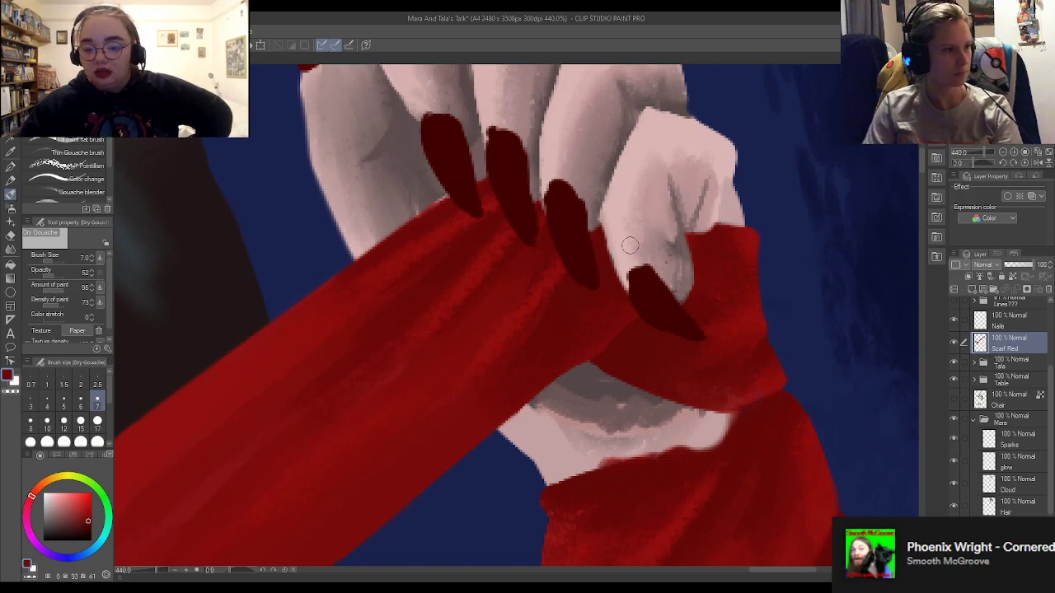
left_click(10, 165)
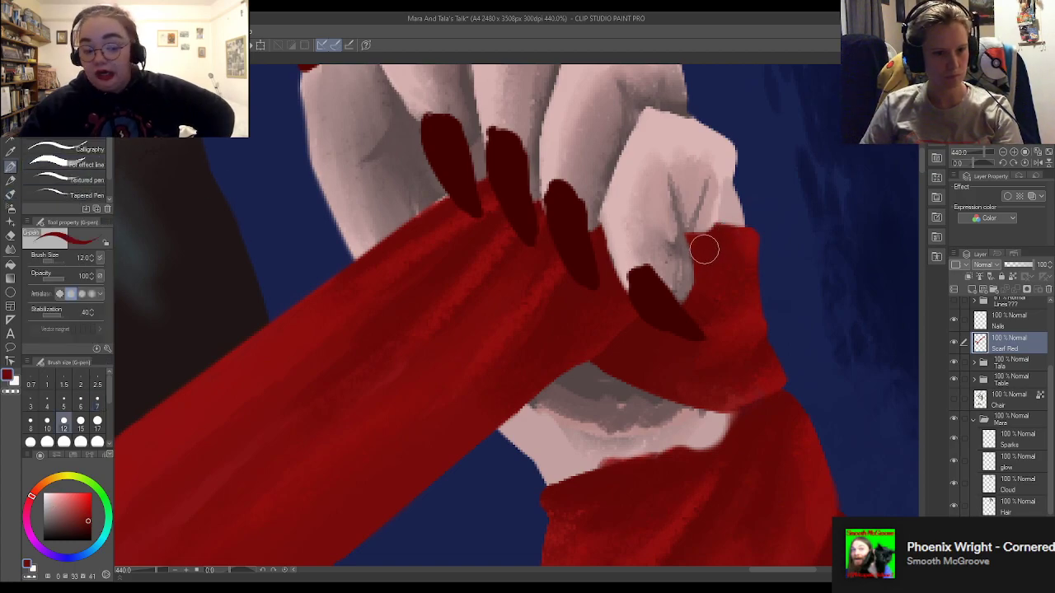
left_click(97, 401)
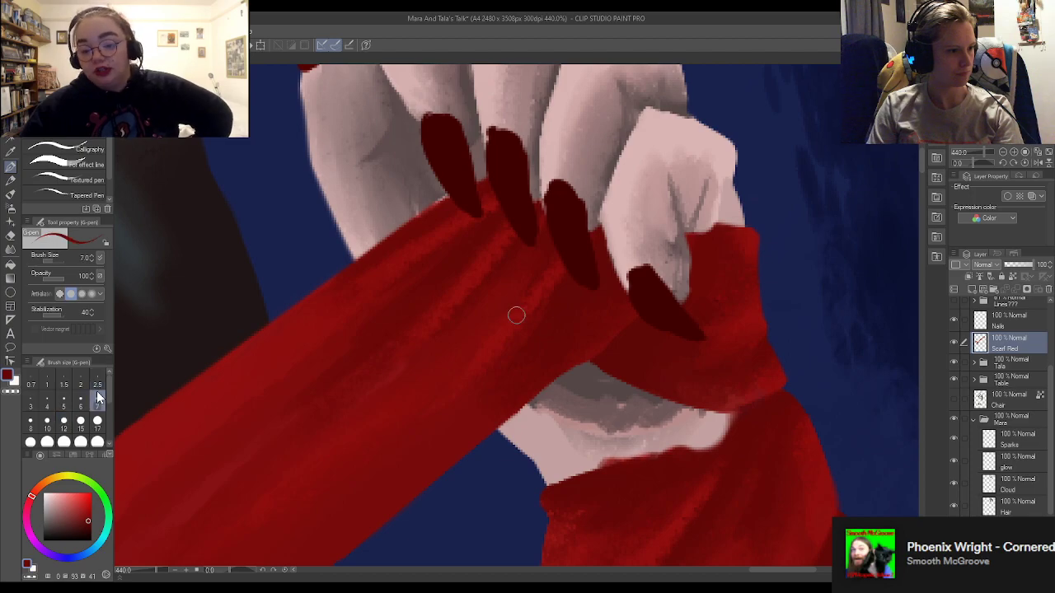
left_click(53, 401)
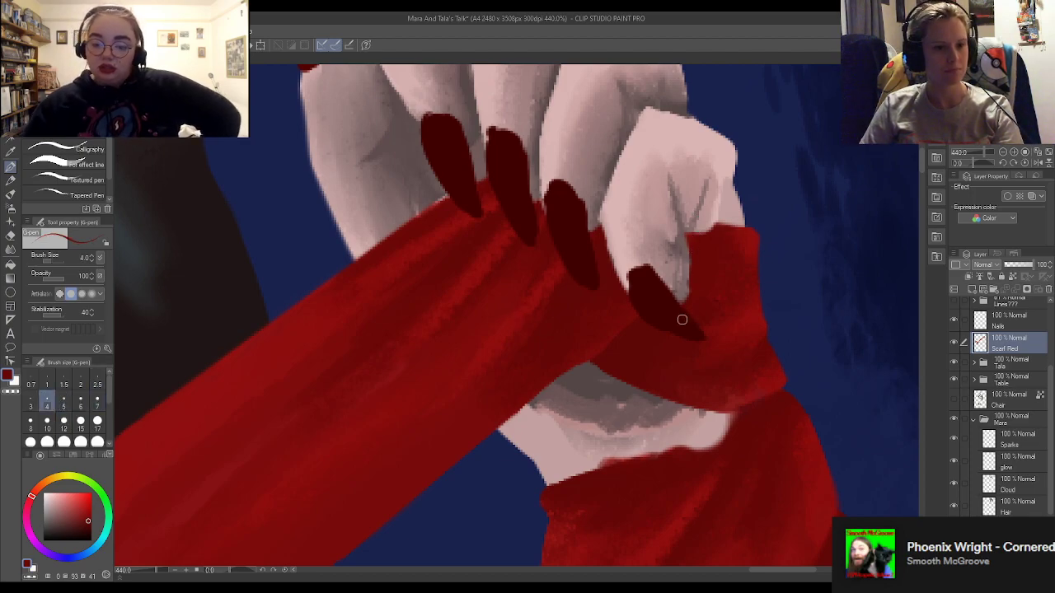
left_click_drag(687, 241, 677, 303)
left_click_drag(689, 240, 679, 323)
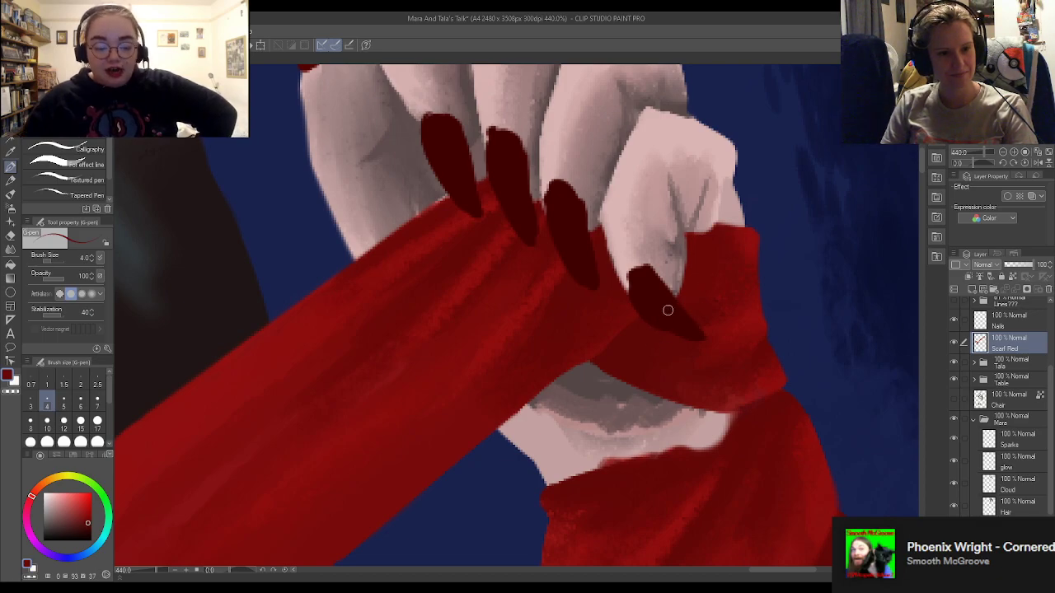
left_click_drag(688, 240, 668, 303)
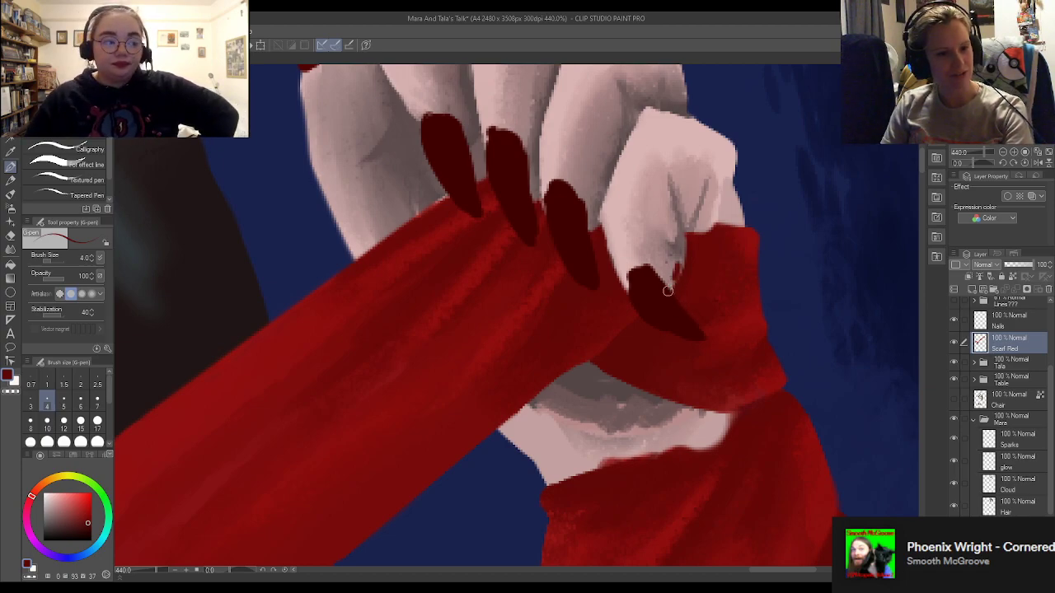
key("e")
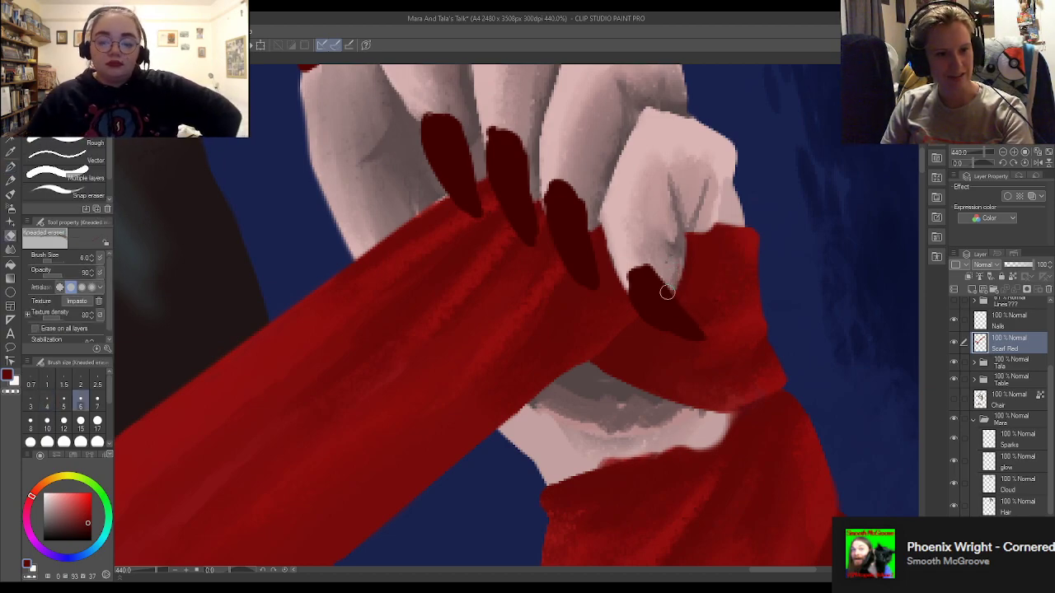
key("p")
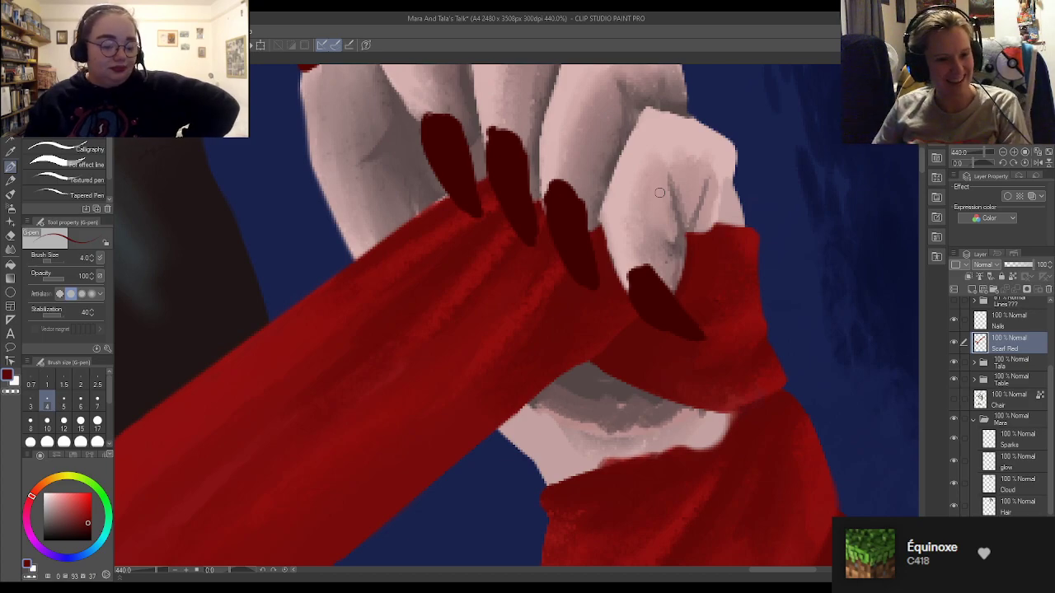
Examine the hand and scarf at different magnifications and look through the layers in the Mara folder
scroll(659, 192, "down", 5)
scroll(638, 195, "up", 4)
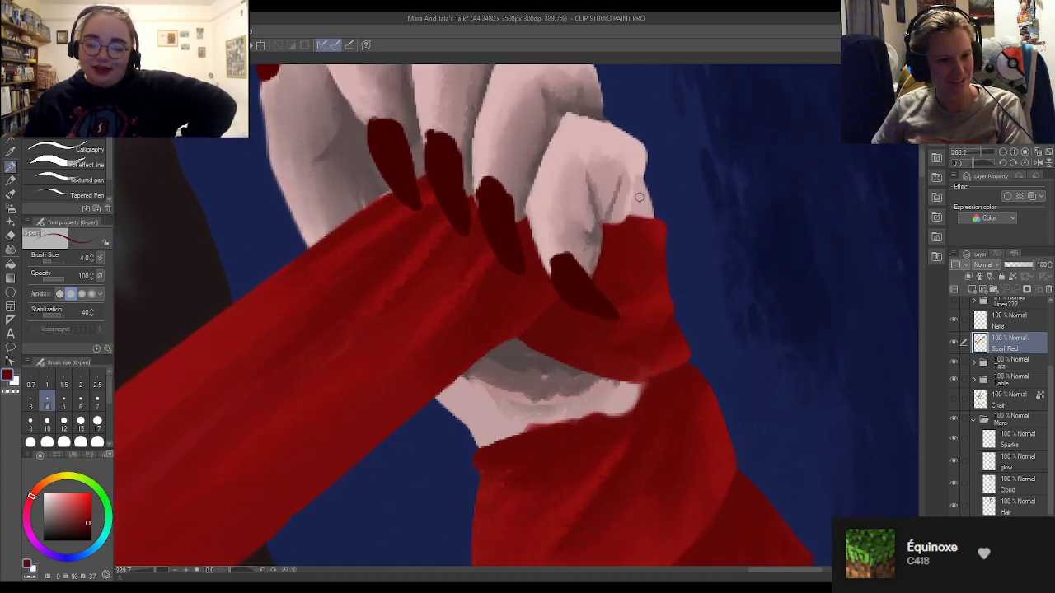
scroll(639, 195, "down", 3)
scroll(619, 262, "up", 2)
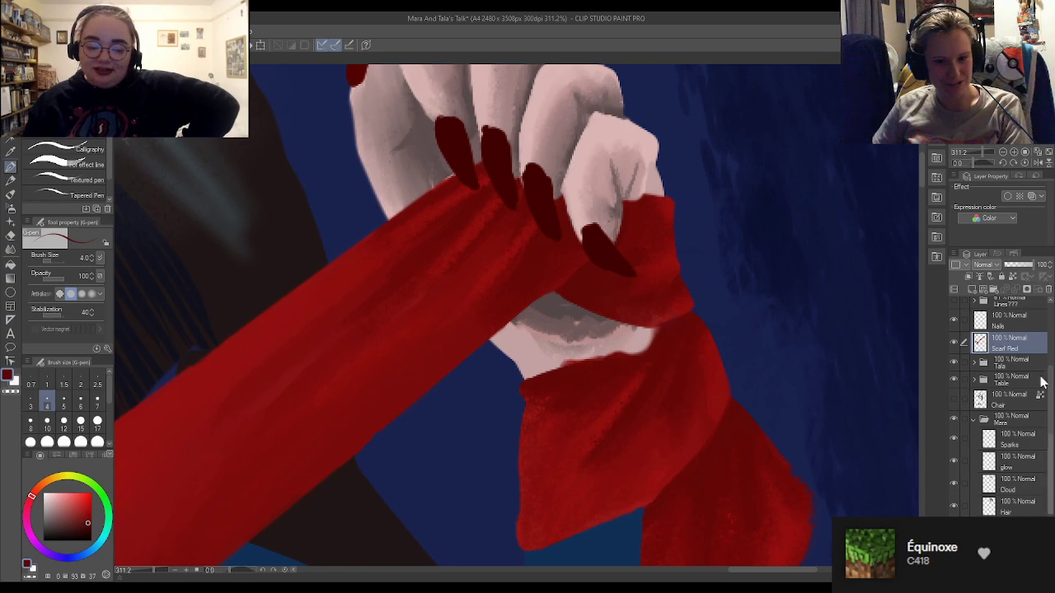
scroll(995, 375, "down", 2)
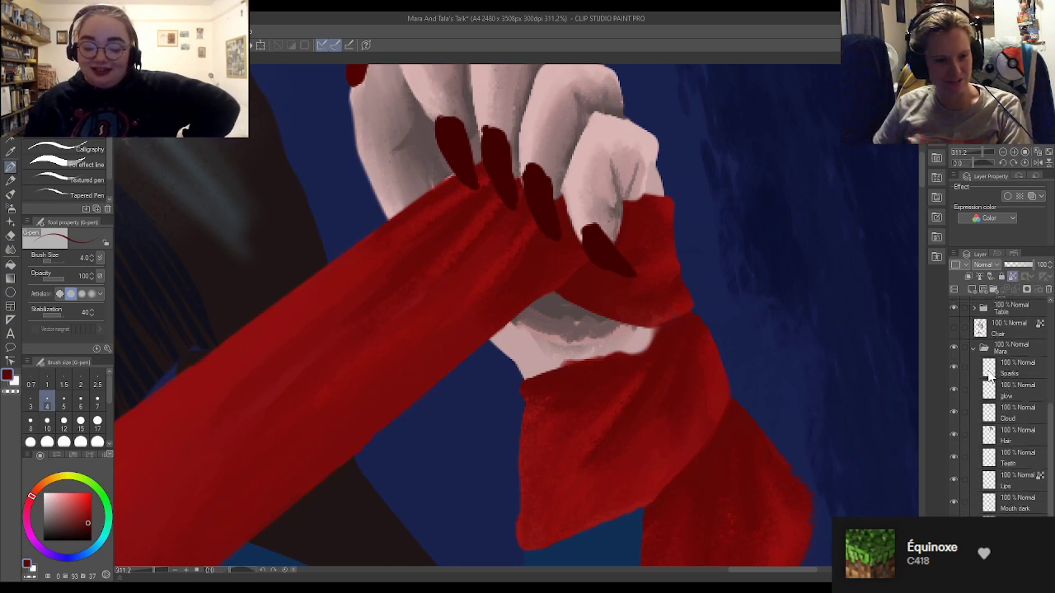
scroll(466, 251, "down", 3)
scroll(466, 251, "up", 2)
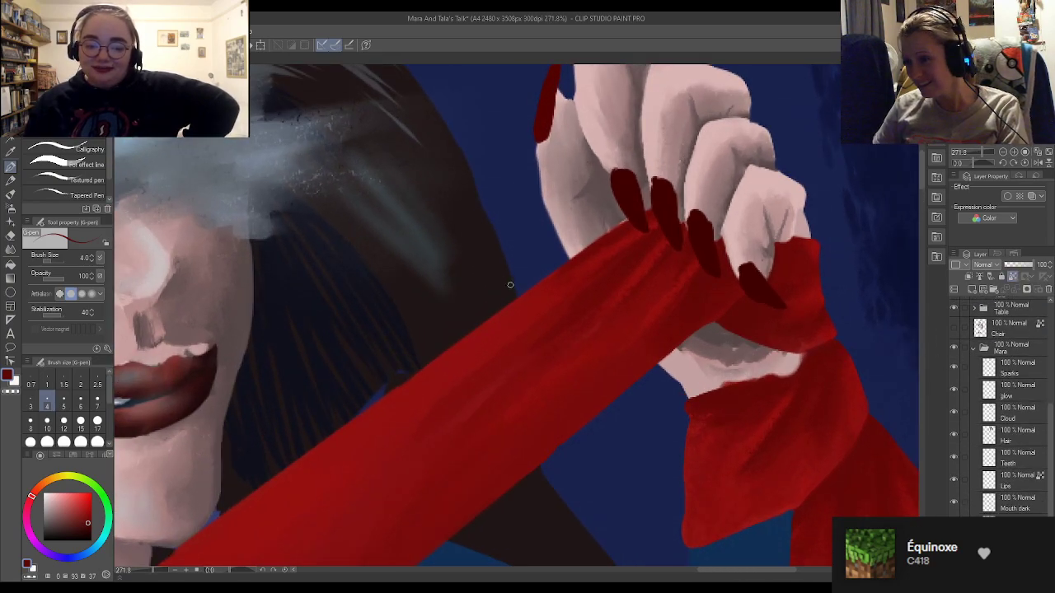
scroll(490, 326, "down", 2)
scroll(375, 201, "down", 2)
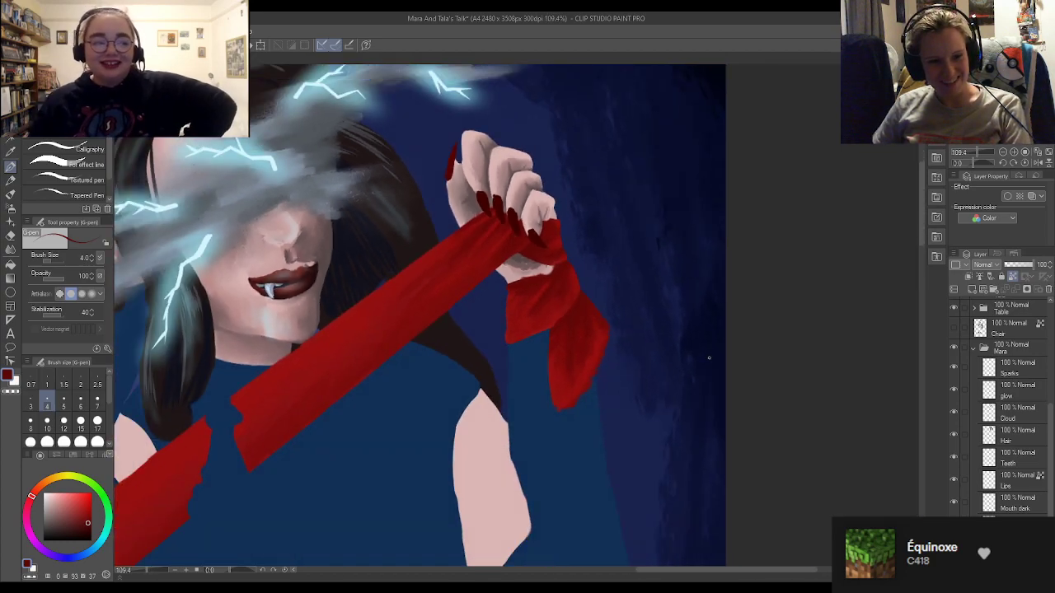
scroll(1036, 491, "down", 1)
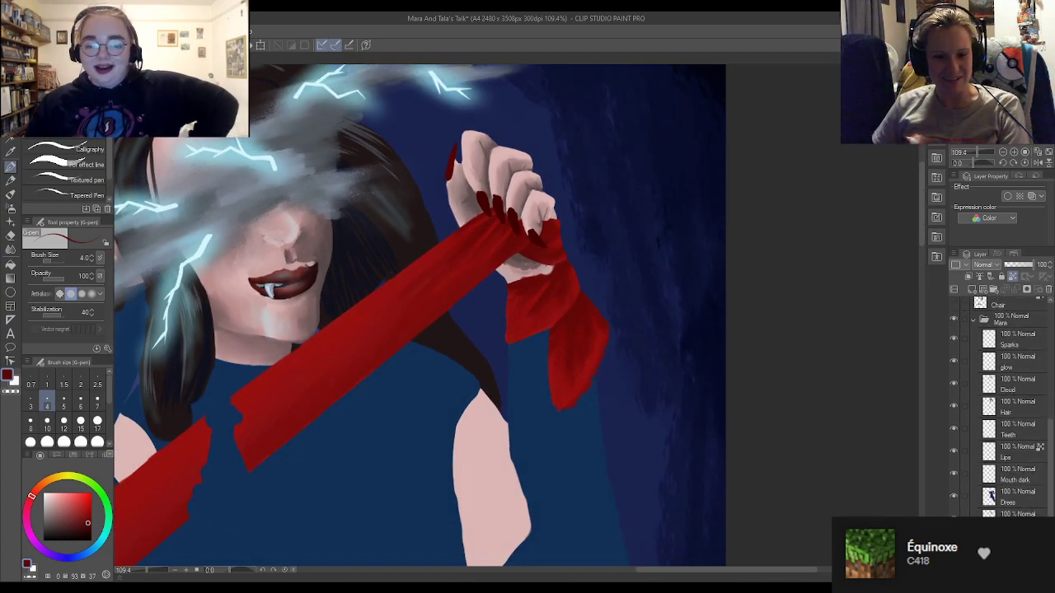
On the layer directly below Dress, rework the shadow edge on the wrist with the G-pen at size 17 in sampled skin tones
left_click(1038, 445)
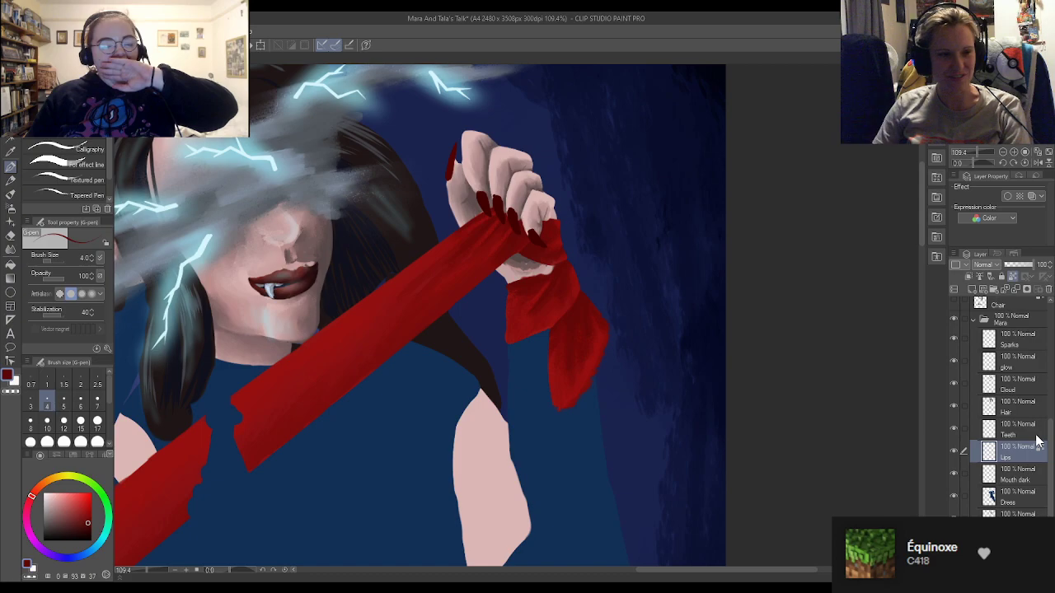
scroll(499, 277, "up", 3)
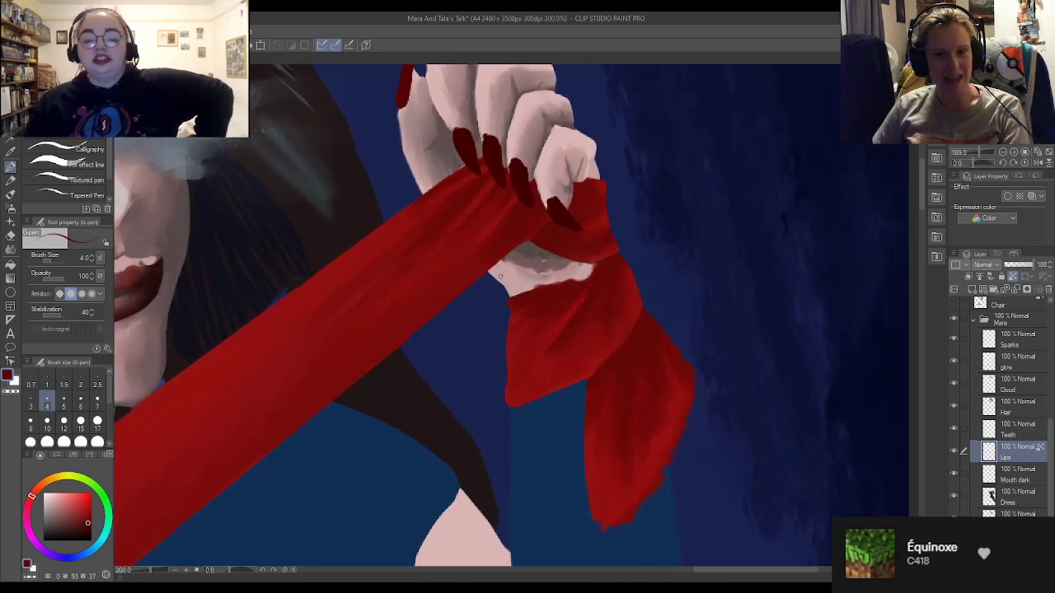
scroll(500, 276, "up", 3)
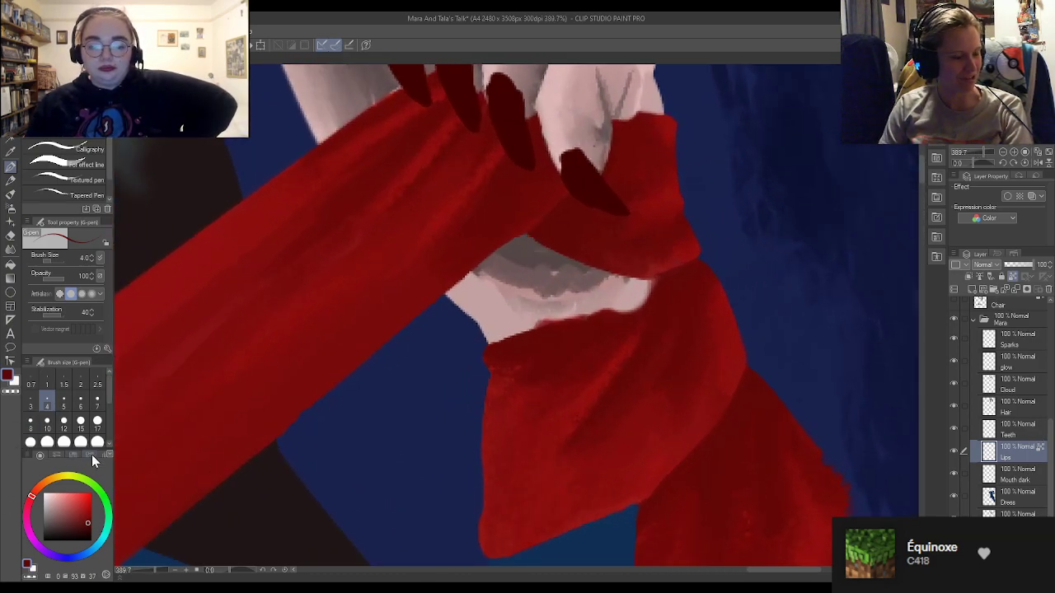
left_click(97, 423)
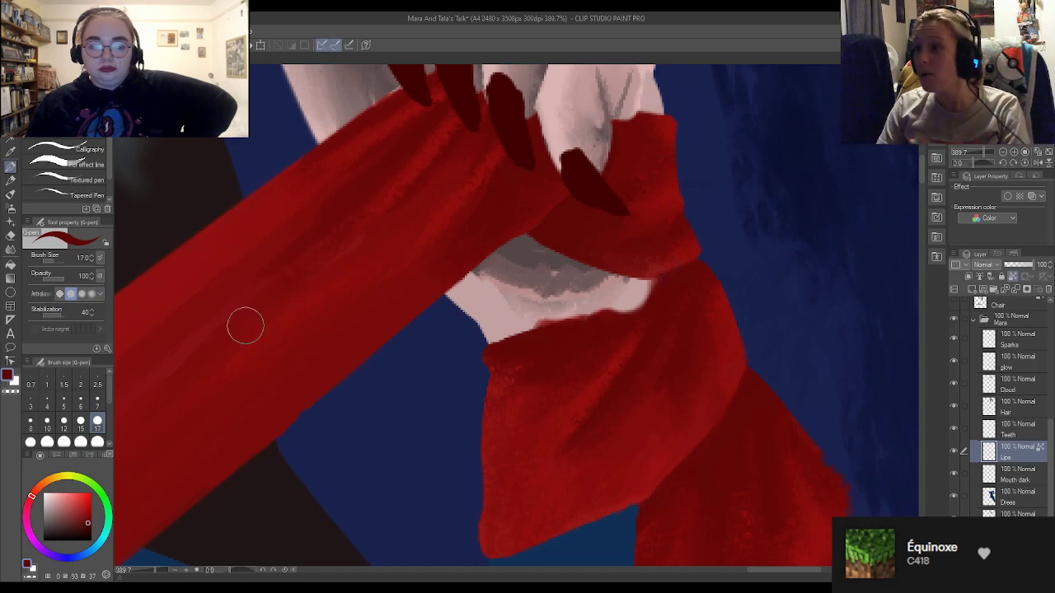
left_click(499, 269, "alt")
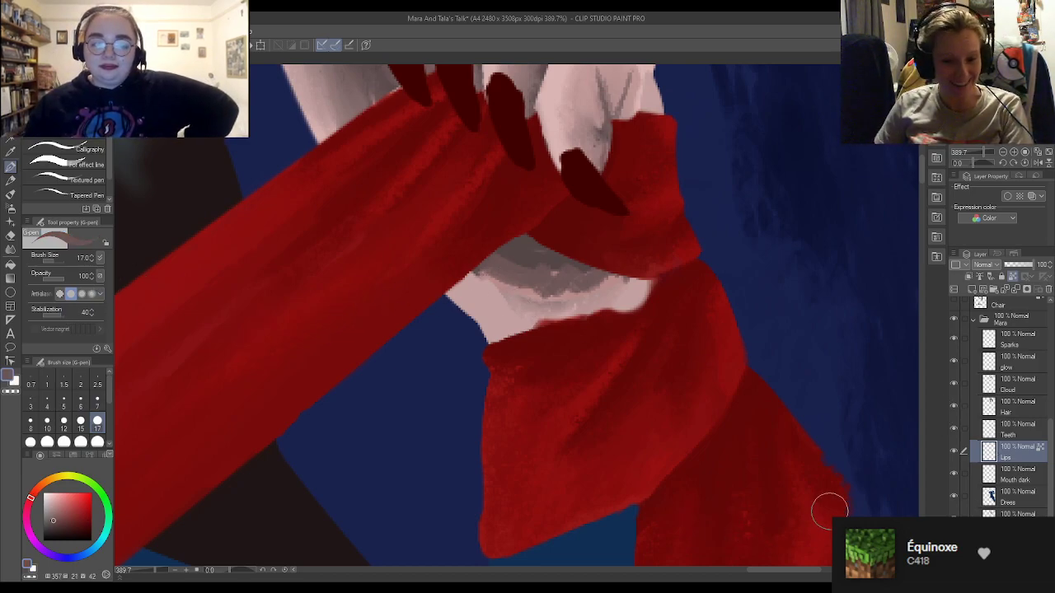
left_click(1022, 513)
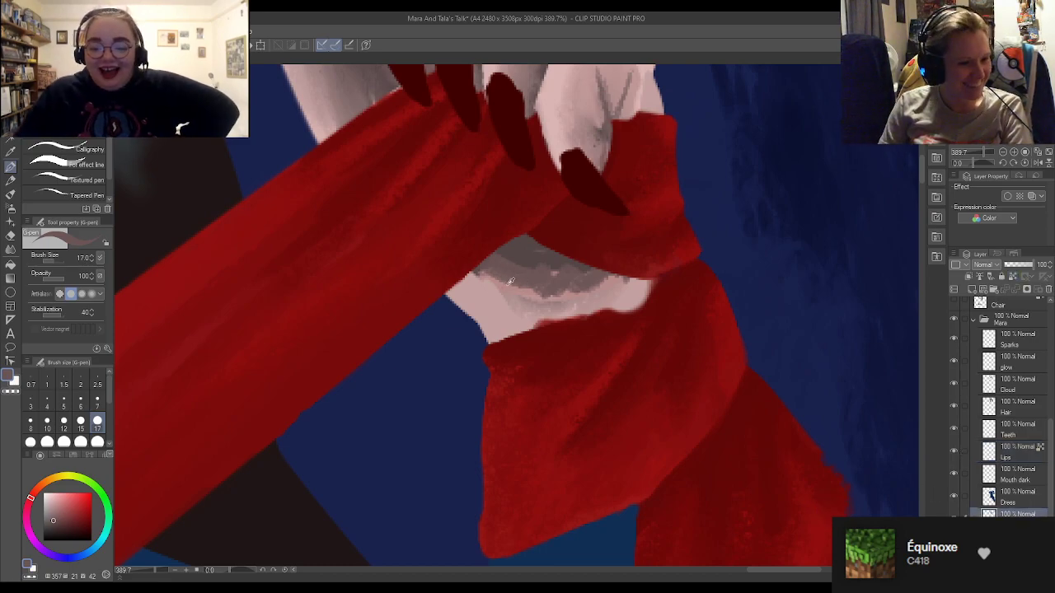
left_click(507, 288, "alt")
left_click_drag(480, 277, 499, 280)
left_click(524, 277, "alt")
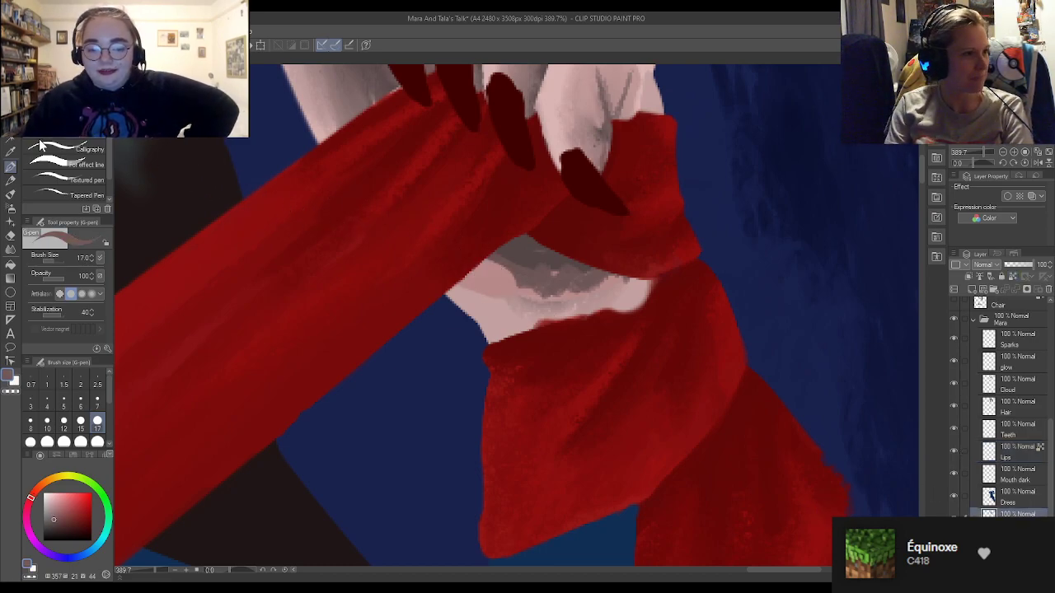
Soften and extend the wrist shadow between the scarf wraps with the Dry Gouache brush at size 7 in sampled skin tones
left_click(9, 194)
left_click(525, 276, "alt")
left_click_drag(476, 255, 508, 274)
left_click(546, 253, "alt")
mouse_move(628, 277)
left_mouse_down()
mouse_move(588, 294)
mouse_move(630, 295)
mouse_move(636, 281)
mouse_move(589, 291)
mouse_move(618, 290)
left_mouse_up()
left_click(636, 283, "alt")
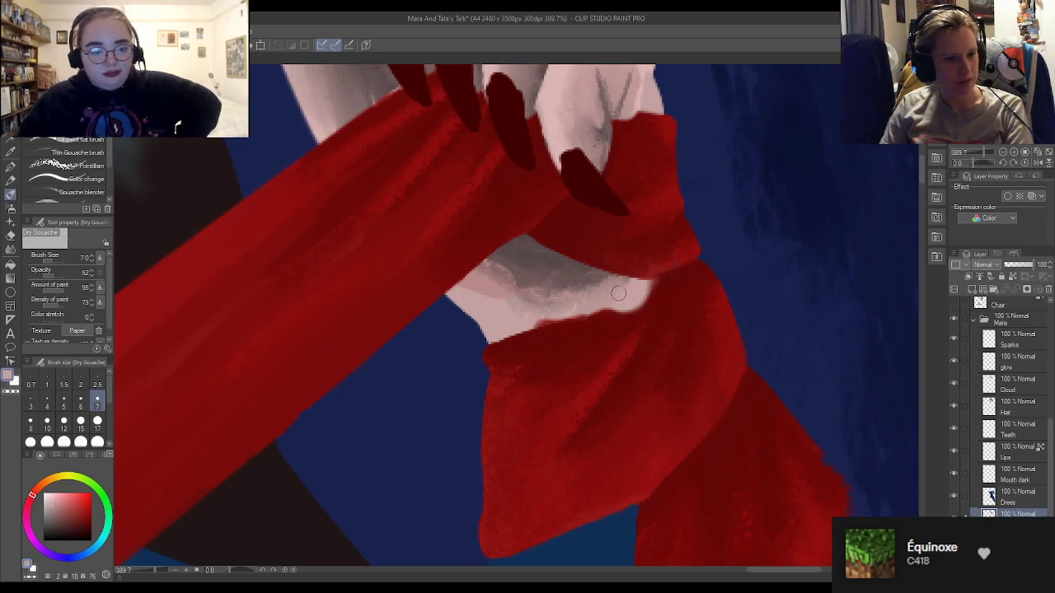
left_click(558, 276, "alt")
mouse_move(557, 276)
left_mouse_down()
mouse_move(508, 289)
mouse_move(519, 292)
mouse_move(473, 317)
mouse_move(528, 313)
left_mouse_up()
mouse_move(494, 268)
left_mouse_down()
mouse_move(503, 296)
mouse_move(537, 300)
mouse_move(607, 301)
mouse_move(596, 276)
left_mouse_up()
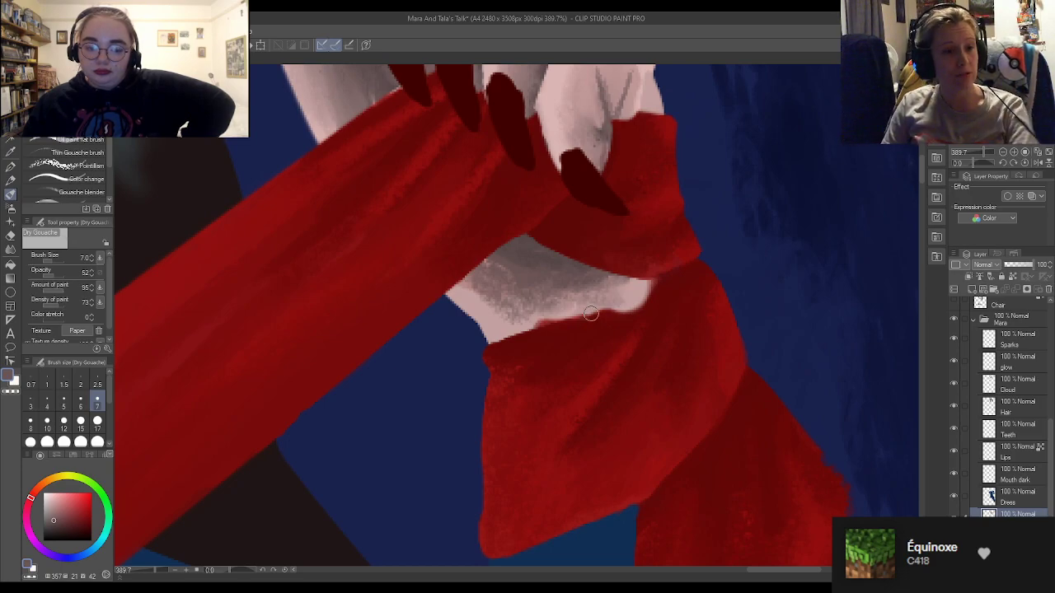
left_click(590, 123, "alt")
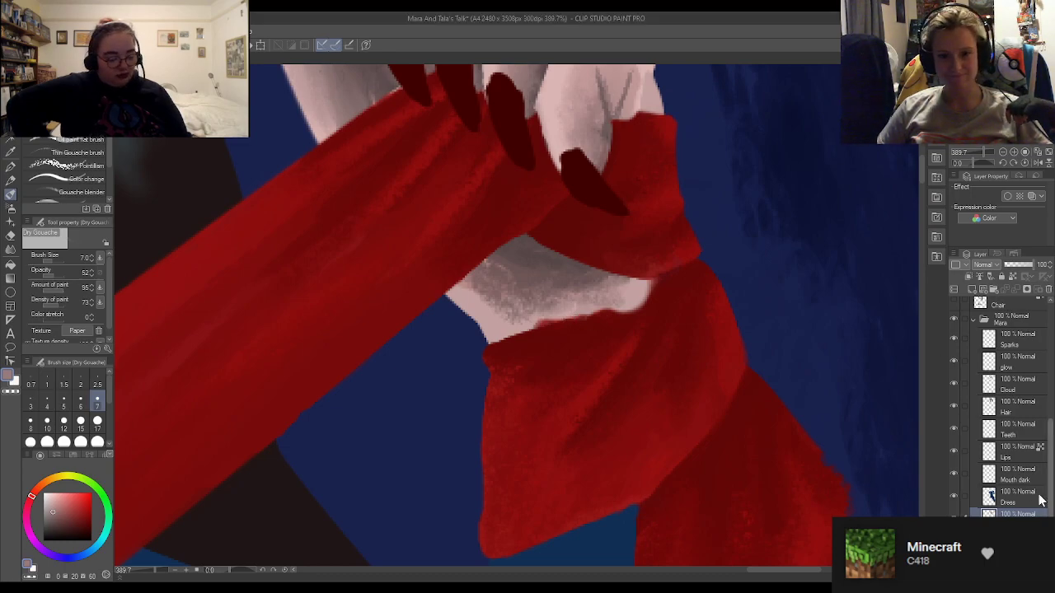
On the Scarf Red layer, straighten the scarf's upper edge below the wrist with the Kneaded eraser at size 6
scroll(1003, 313, "up", 2)
left_click(1003, 312)
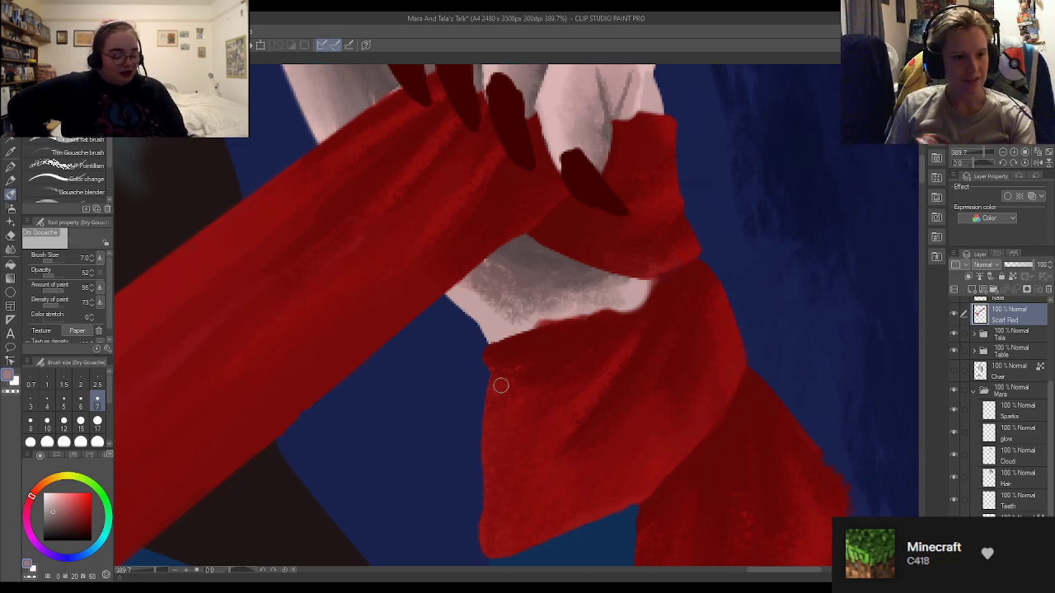
key("e")
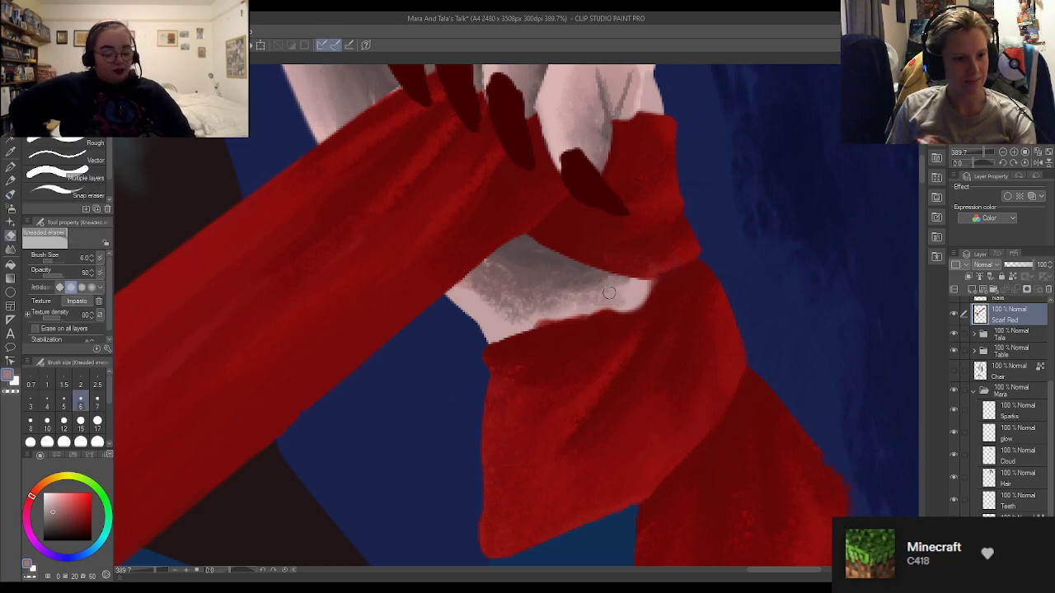
mouse_move(503, 331)
left_mouse_down()
mouse_move(623, 299)
mouse_move(477, 334)
mouse_move(596, 309)
mouse_move(447, 353)
mouse_move(613, 305)
mouse_move(476, 342)
mouse_move(494, 314)
mouse_move(501, 343)
mouse_move(592, 323)
mouse_move(620, 303)
mouse_move(482, 324)
mouse_move(634, 306)
mouse_move(567, 309)
mouse_move(623, 307)
mouse_move(651, 283)
left_mouse_up()
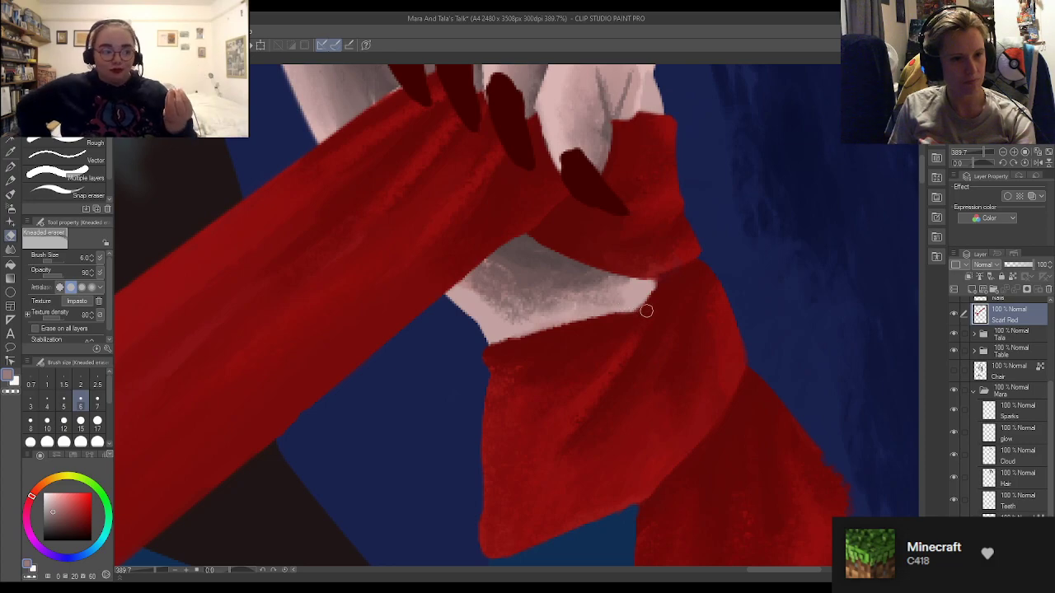
key("b")
scroll(627, 235, "down", 1)
scroll(616, 223, "down", 1)
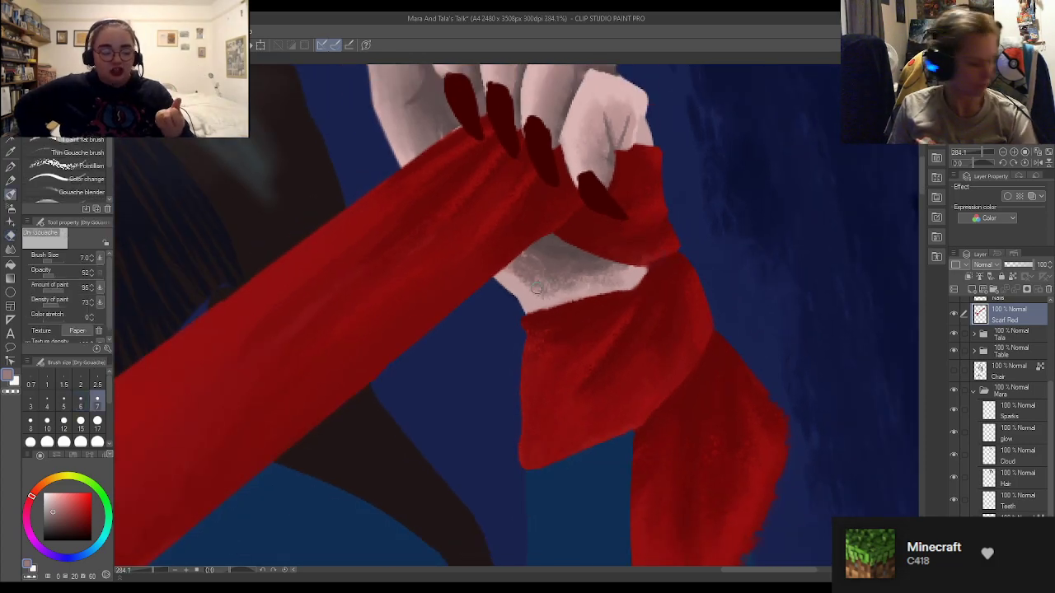
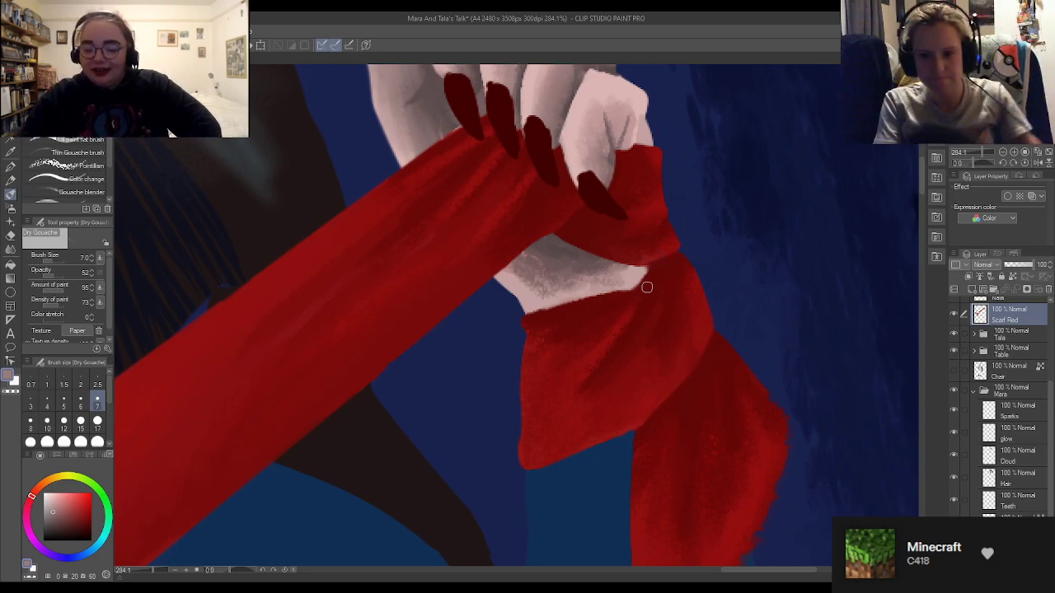
Lock the Scarf Red layer's transparent pixels and blend the folds of the wrap below the wrist with Dry Gouache at size 7 in sampled reds
scroll(647, 287, "down", 5)
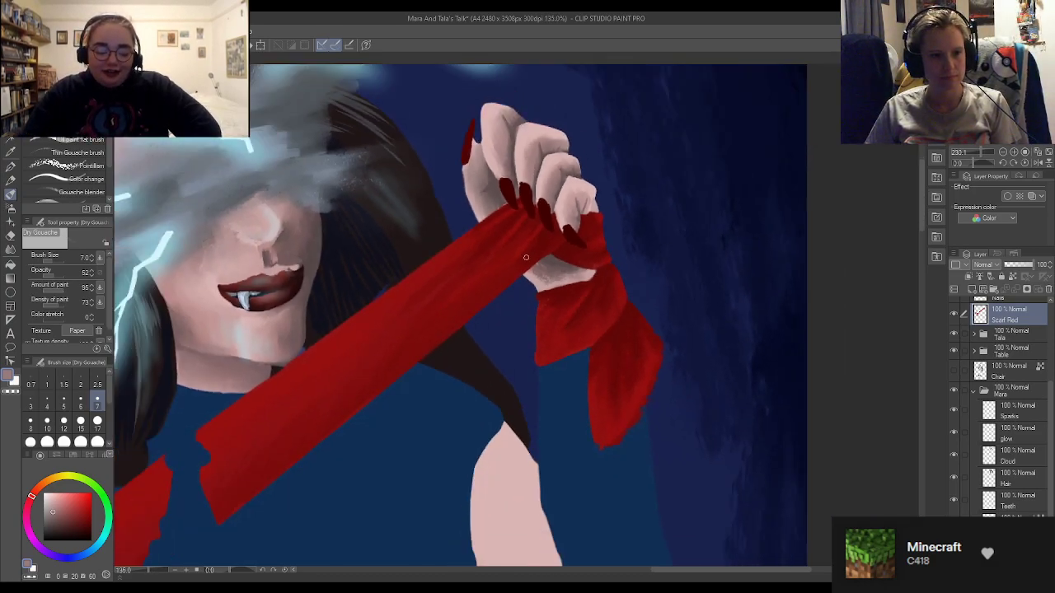
scroll(502, 301, "up", 6)
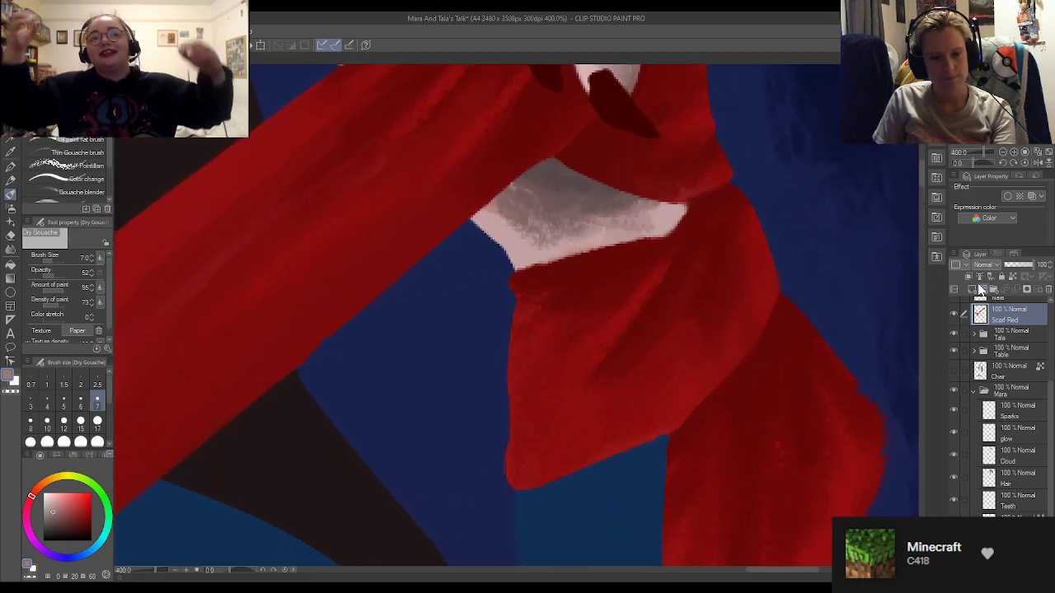
left_click(1011, 276)
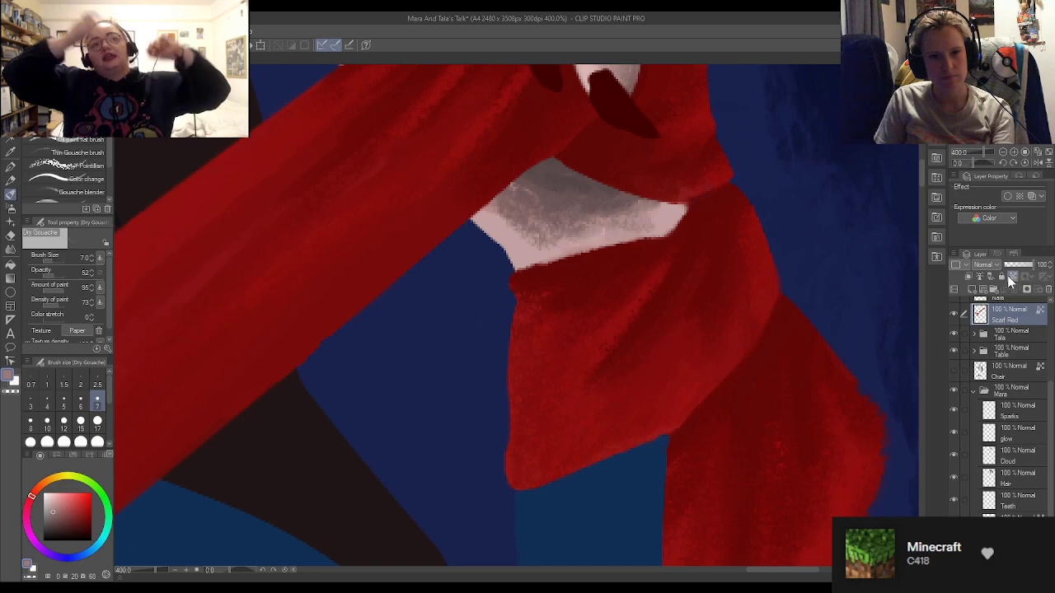
left_click(609, 332, "alt")
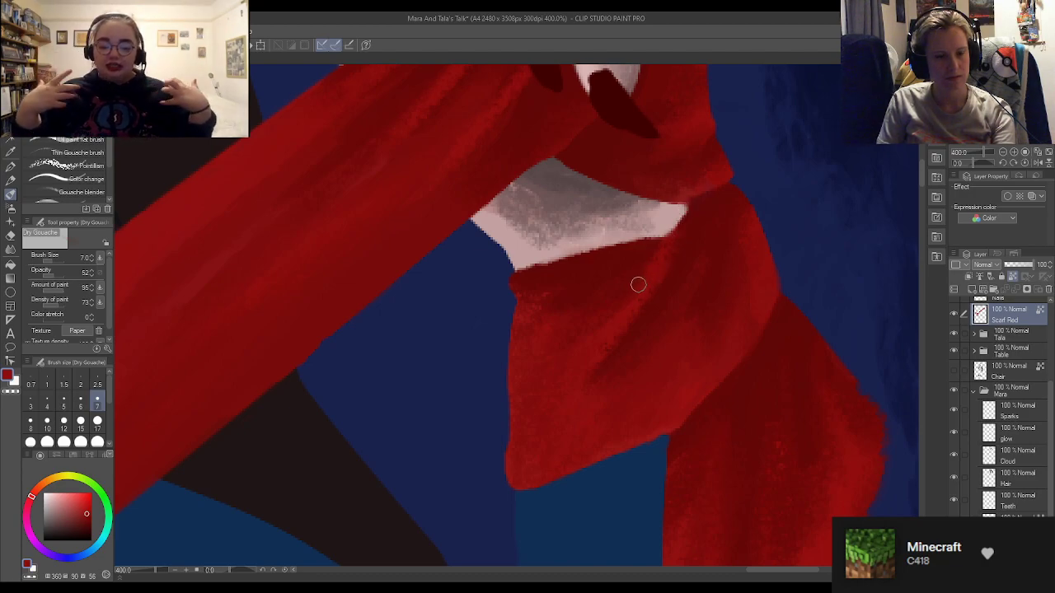
left_click(658, 242, "alt")
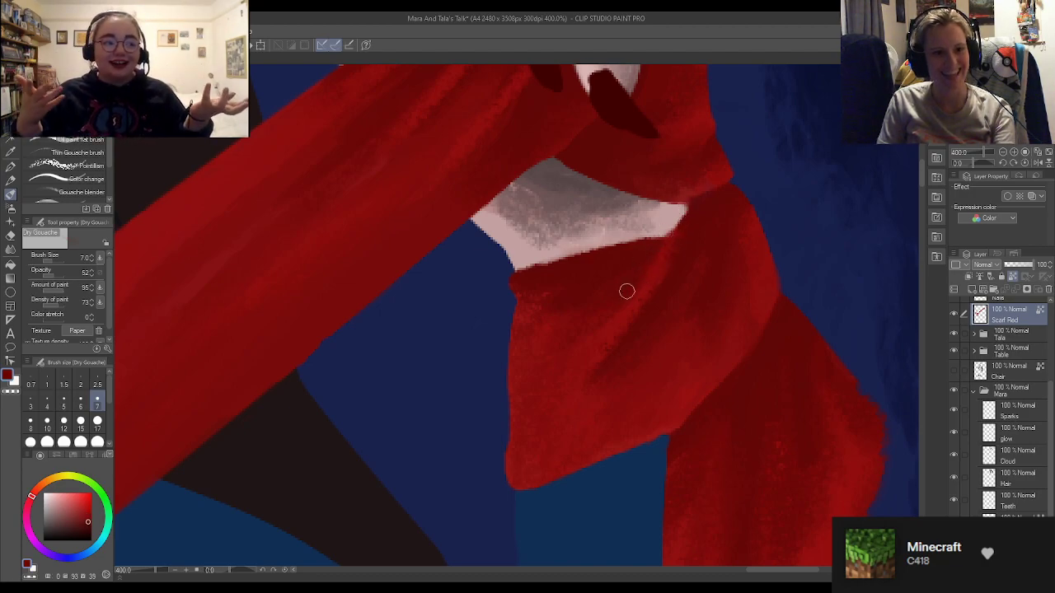
left_click(746, 295, "alt")
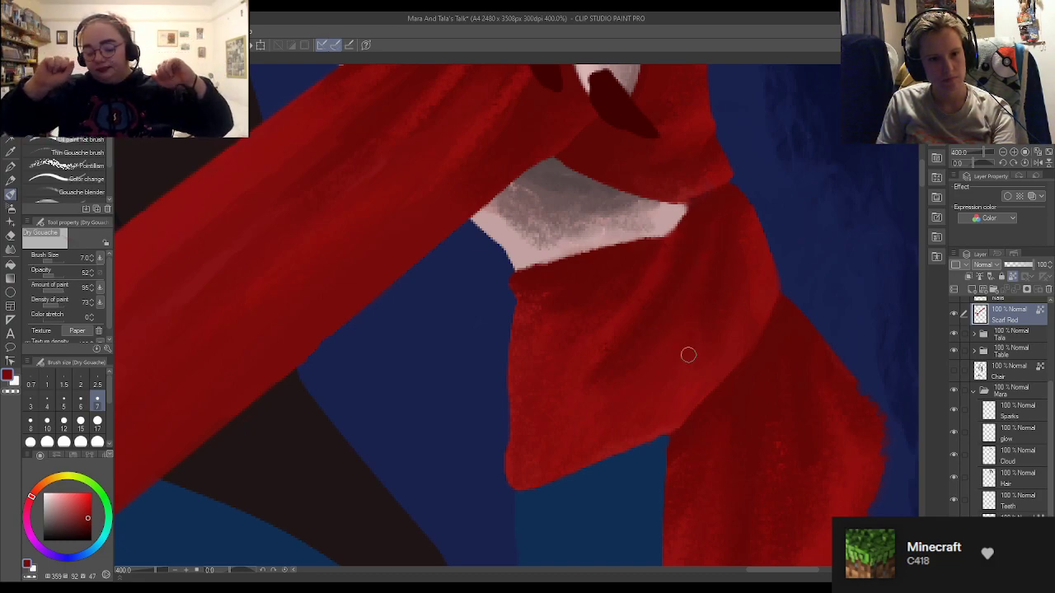
left_click(731, 213, "alt")
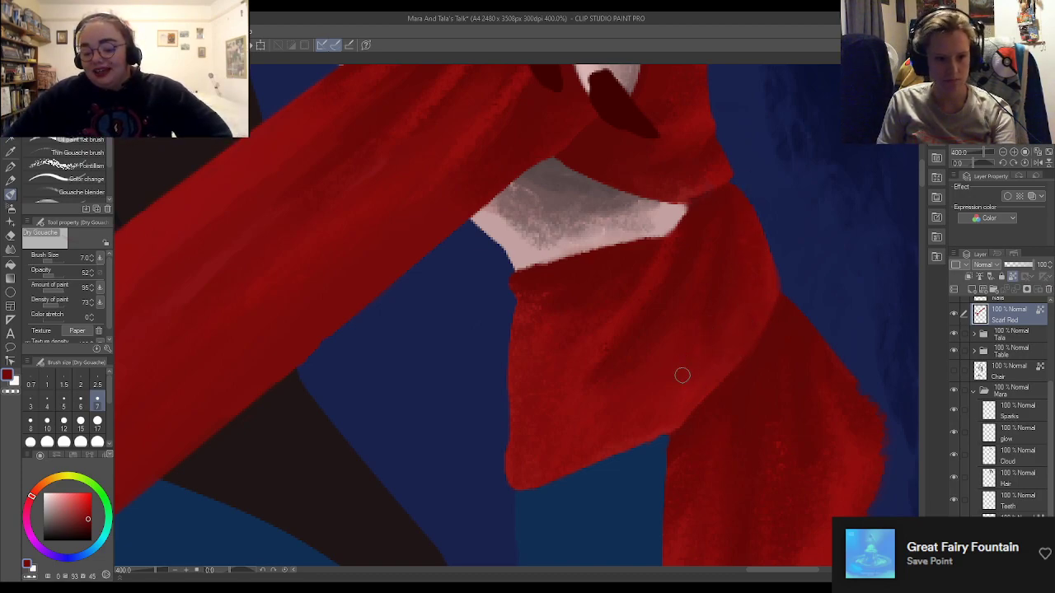
left_click(717, 285, "alt")
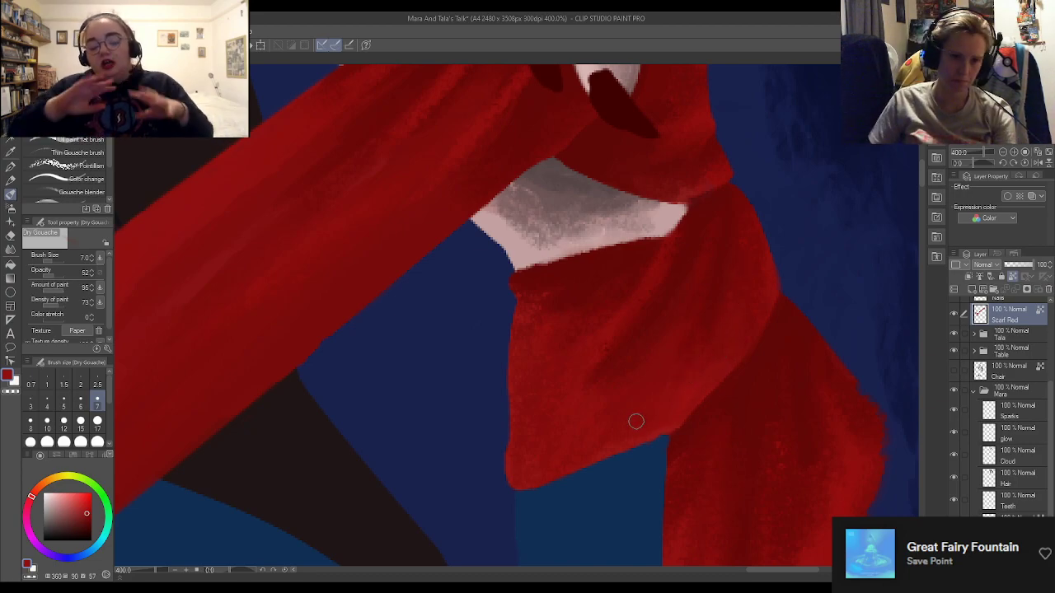
Shade and blend the folds on the hanging end of the scarf with the Dry Gouache brush at size 7 in sampled reds
scroll(706, 179, "down", 3)
scroll(707, 179, "down", 1)
scroll(744, 334, "up", 5)
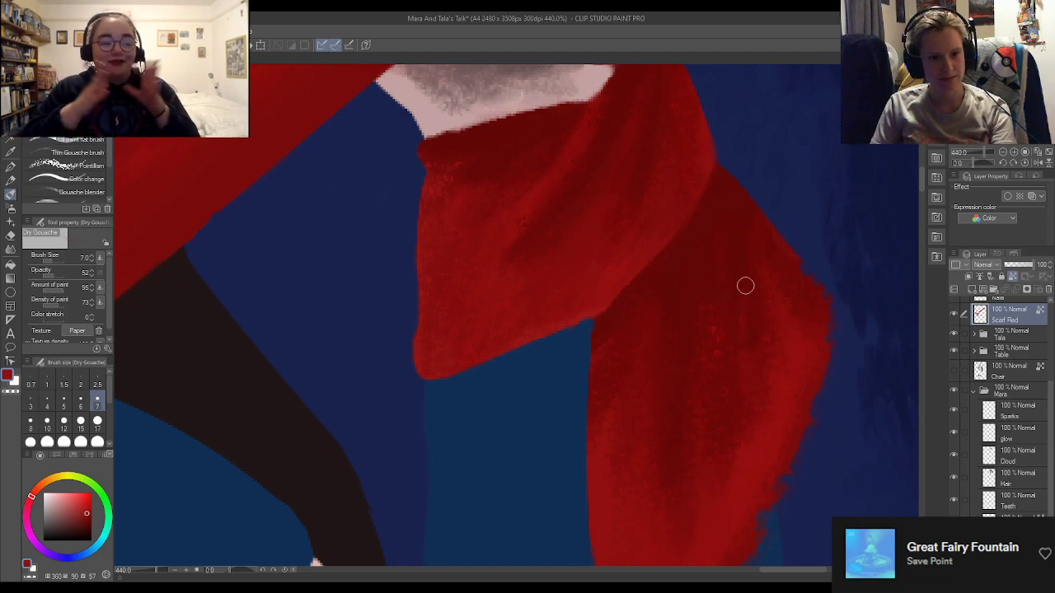
left_click(742, 253, "alt")
left_click(521, 206, "alt")
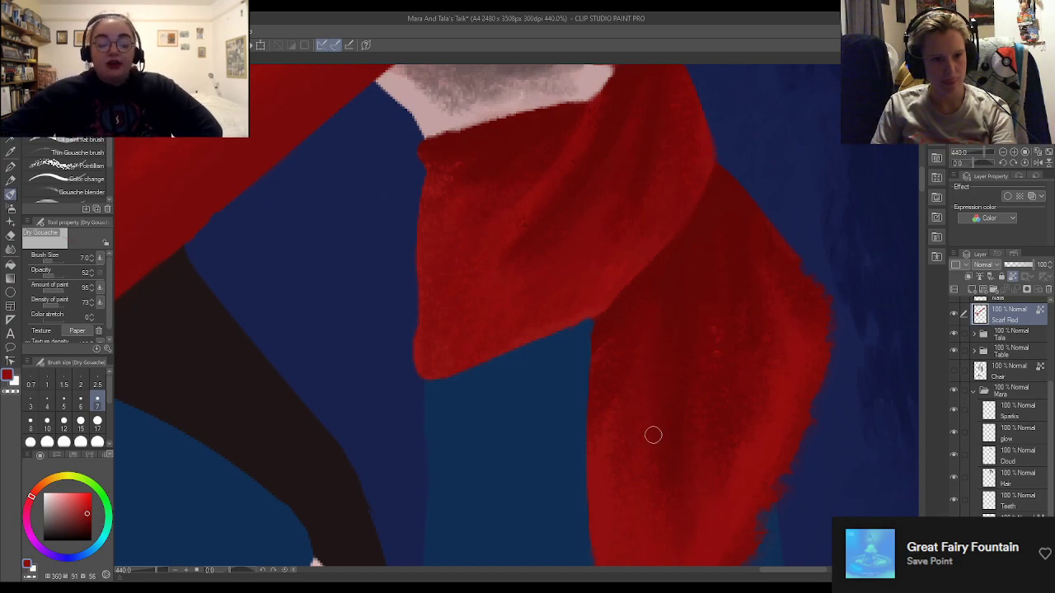
left_click(598, 485, "alt")
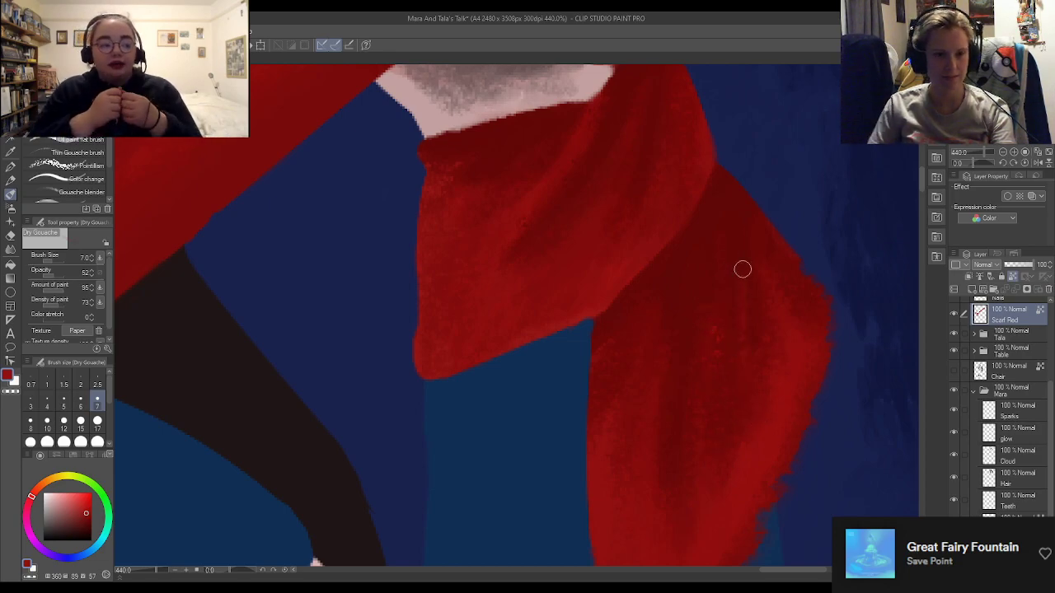
scroll(753, 281, "down", 2)
scroll(831, 233, "up", 1)
left_click(739, 237, "alt")
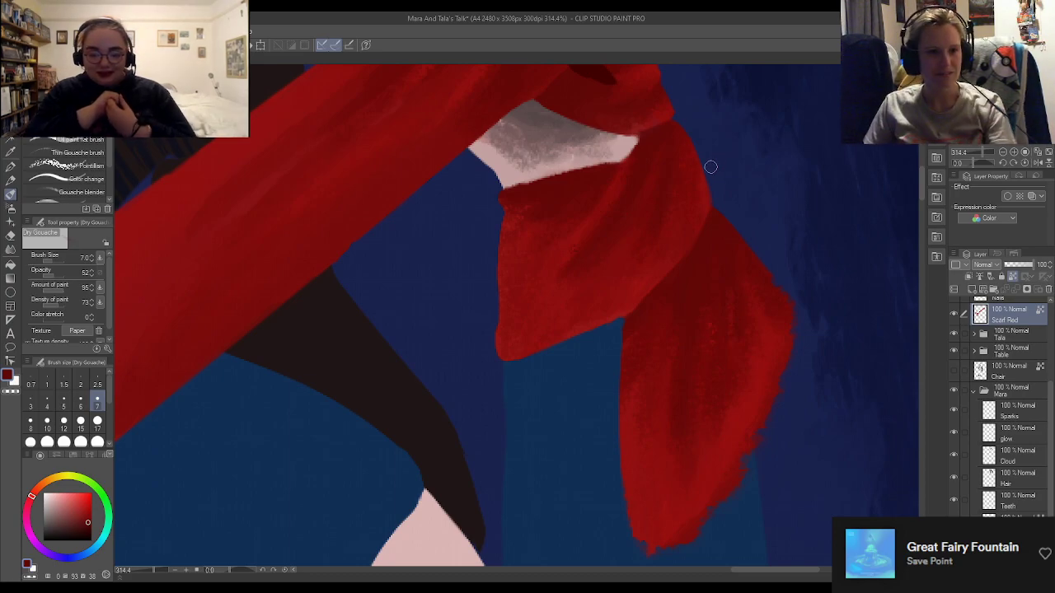
Check the scarf and figure at different magnifications and make the Dress layer in the Mara folder active
scroll(710, 169, "down", 2)
scroll(691, 262, "down", 2)
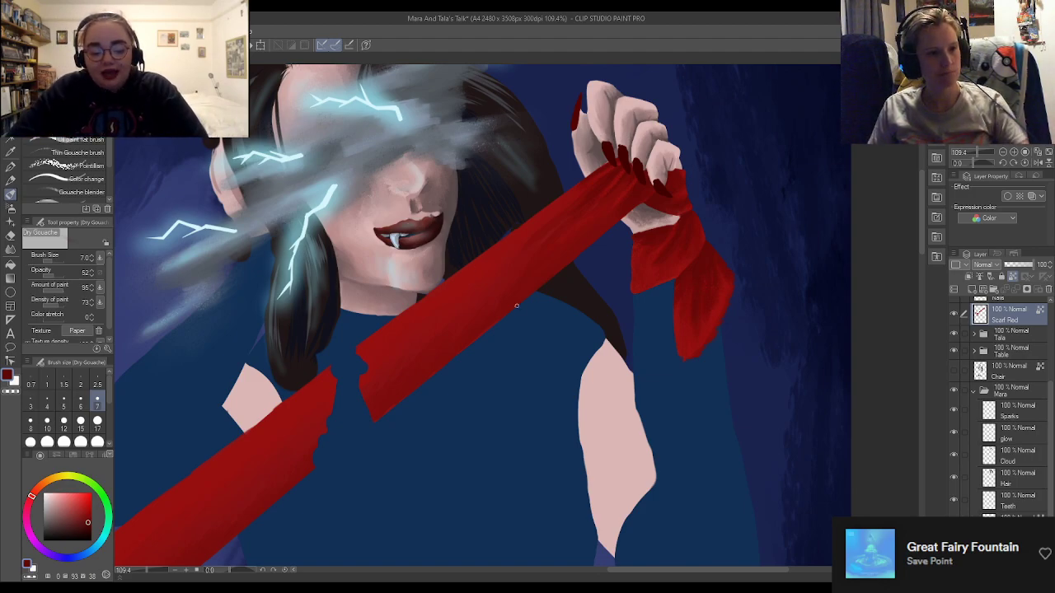
scroll(539, 315, "down", 2)
scroll(539, 316, "up", 5)
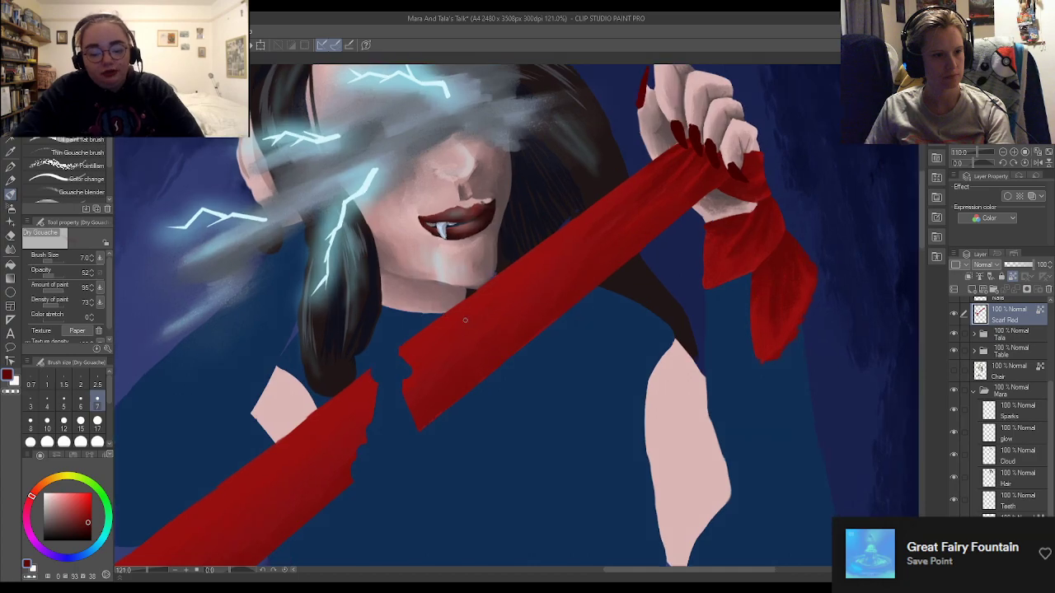
scroll(656, 330, "down", 8)
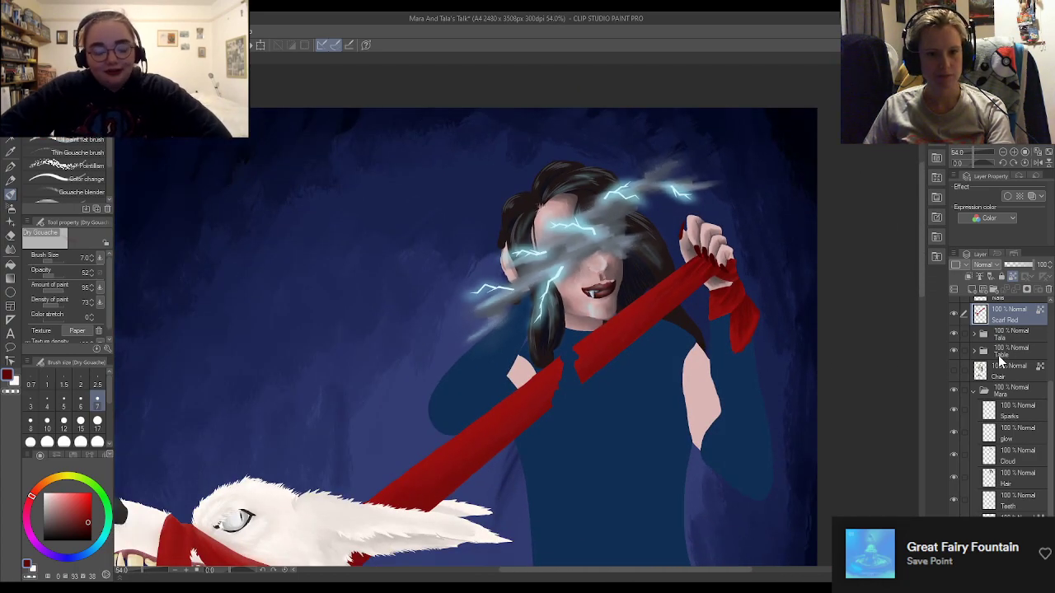
scroll(991, 425, "down", 1)
scroll(991, 424, "down", 3)
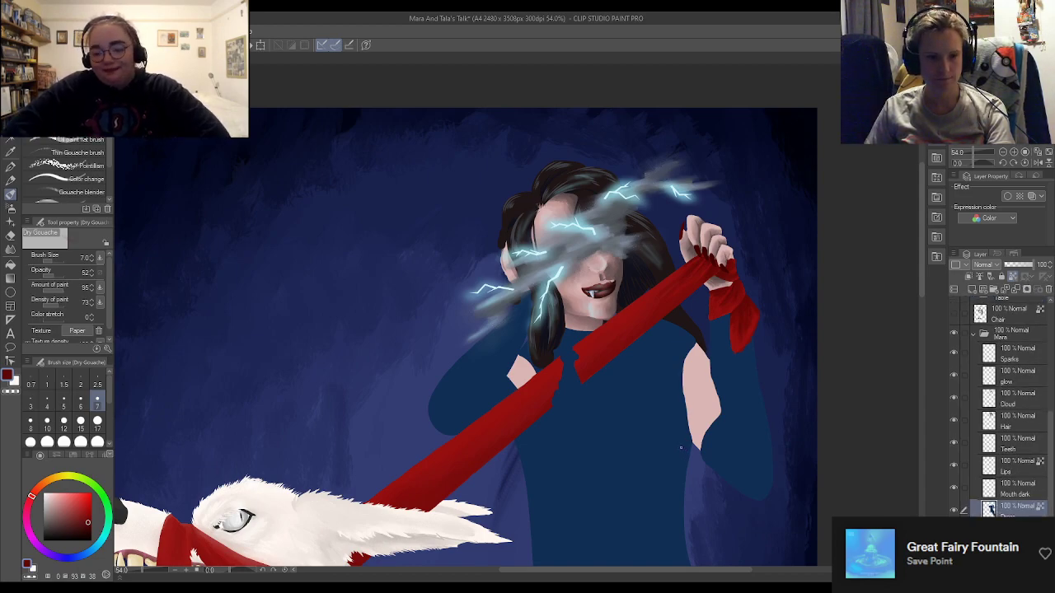
Sample the dress blue, shift it to a dark navy of hue 238, saturation 92 and value 24, and set the brush size to 17
scroll(644, 420, "up", 3)
left_click(644, 421, "alt")
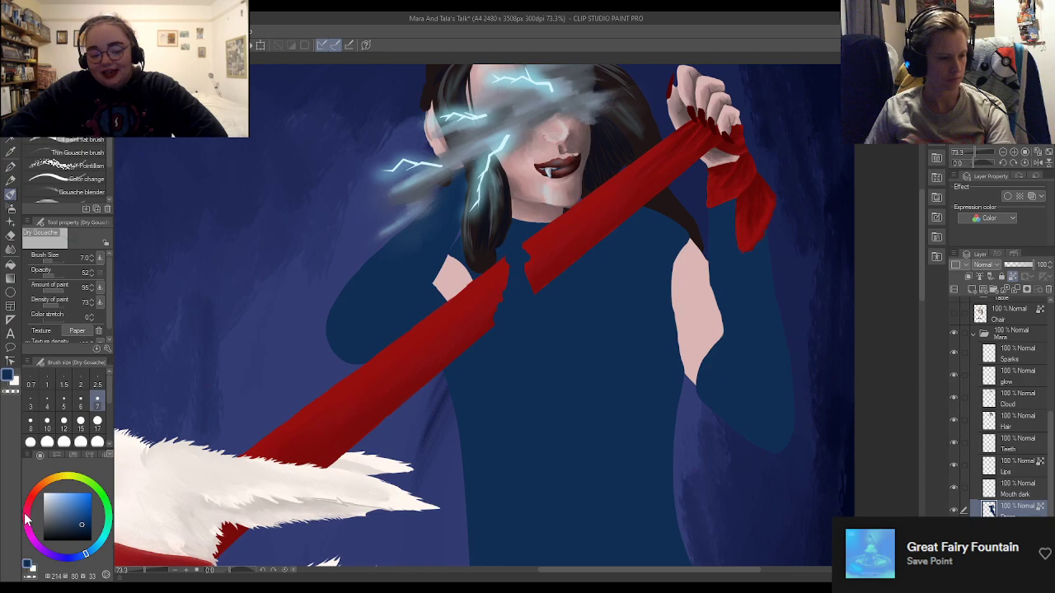
left_click_drag(85, 558, 80, 557)
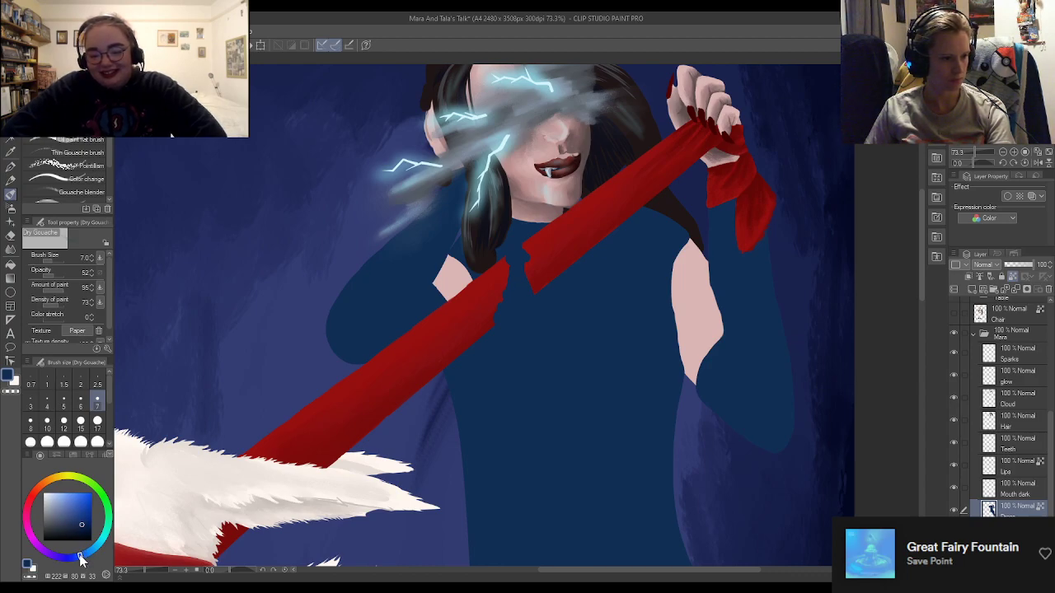
left_click(90, 525)
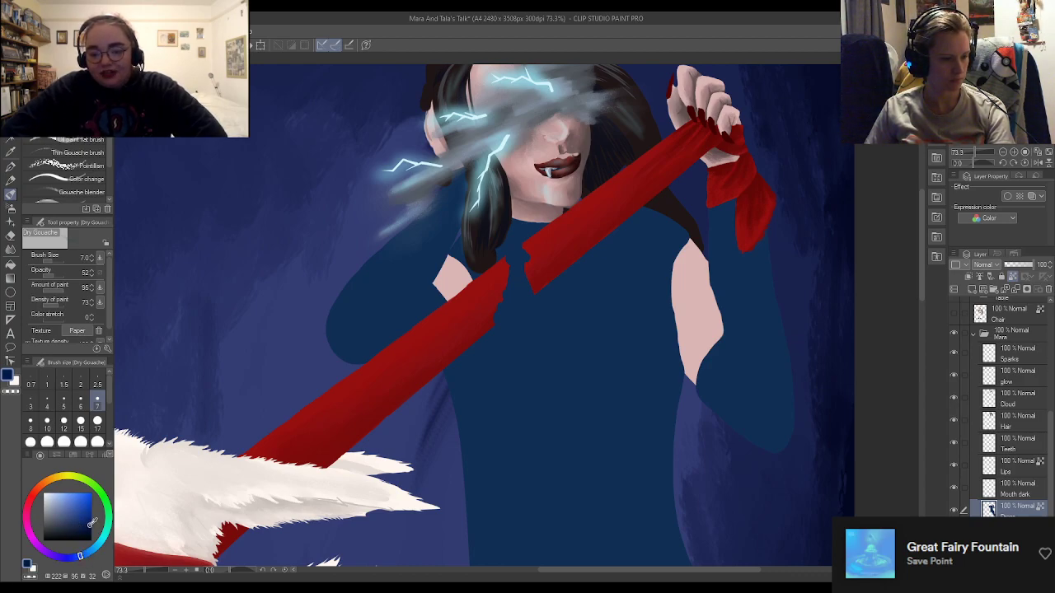
left_click(77, 561)
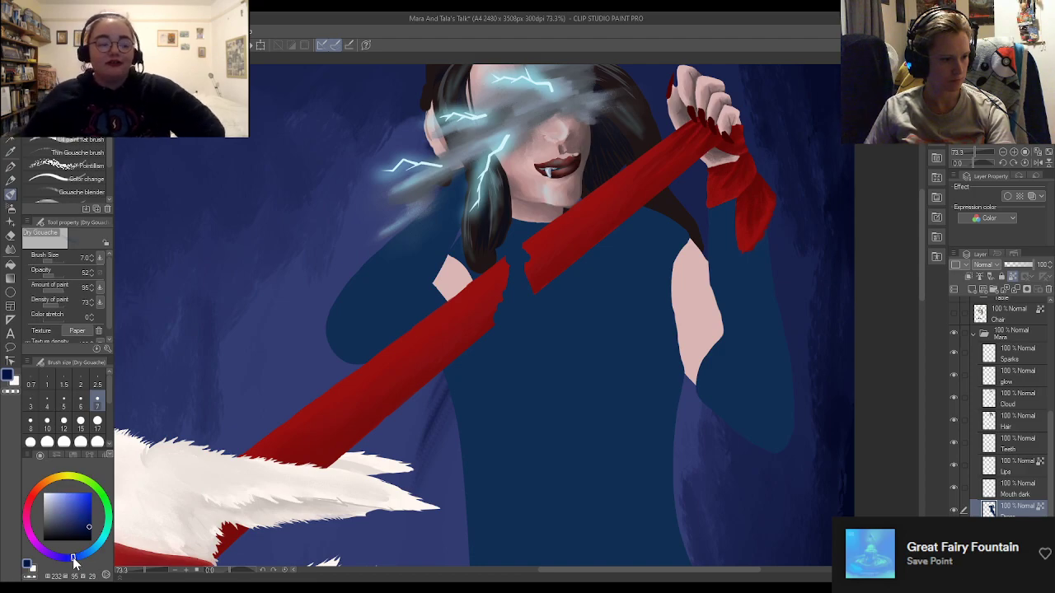
left_click(97, 421)
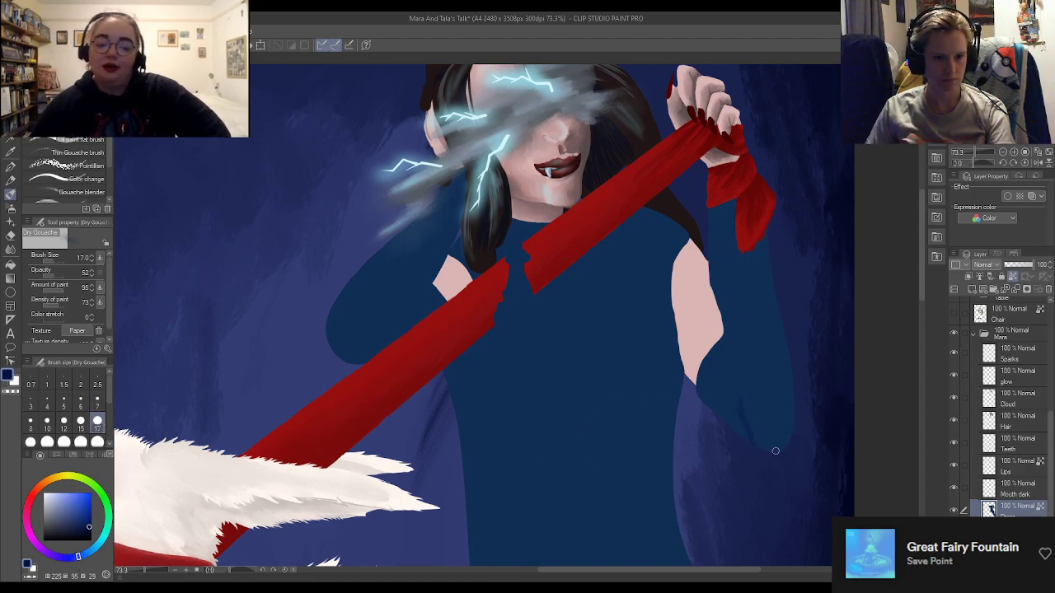
left_click(69, 559)
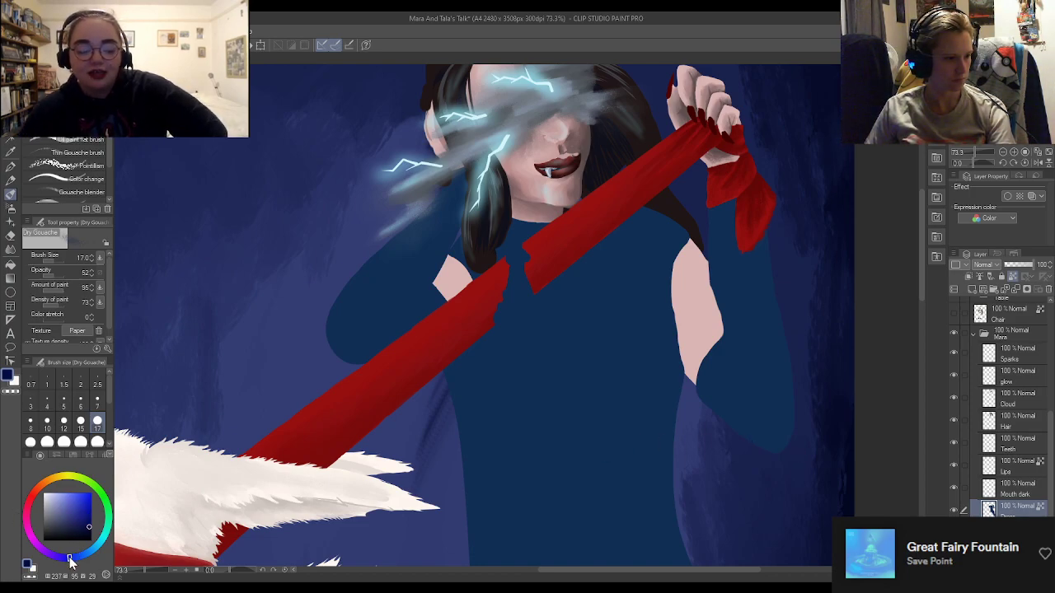
left_click_drag(89, 526, 87, 530)
Paint the first dark navy creases on both sleeves and the waist of the dress with the Dry Gouache brush, undoing a stray sleeve stroke
mouse_move(765, 377)
left_mouse_down()
mouse_move(763, 425)
mouse_move(777, 444)
left_mouse_up()
key("ctrl+z")
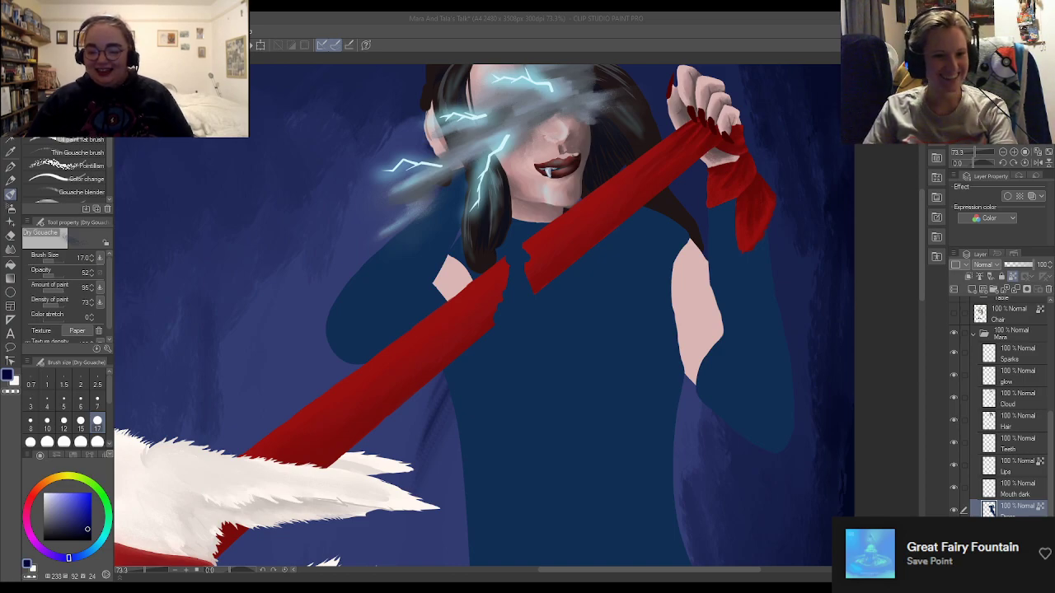
left_click_drag(734, 364, 747, 404)
left_click_drag(727, 342, 748, 404)
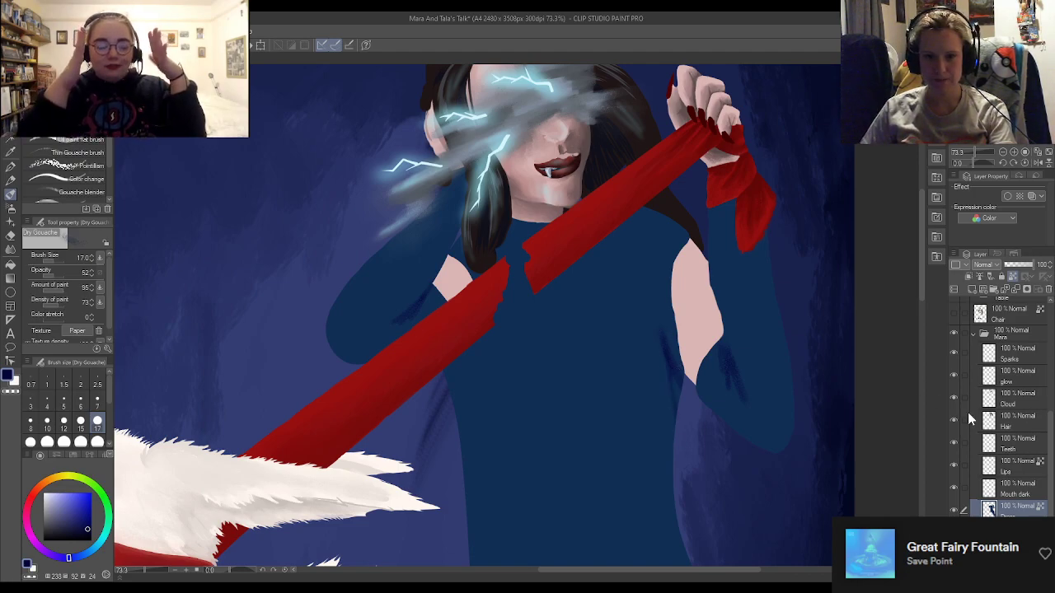
Check the dress folds against the line art by briefly showing the Lines??? folder, and examine the whole painting
scroll(1020, 427, "up", 3)
scroll(1019, 427, "up", 4)
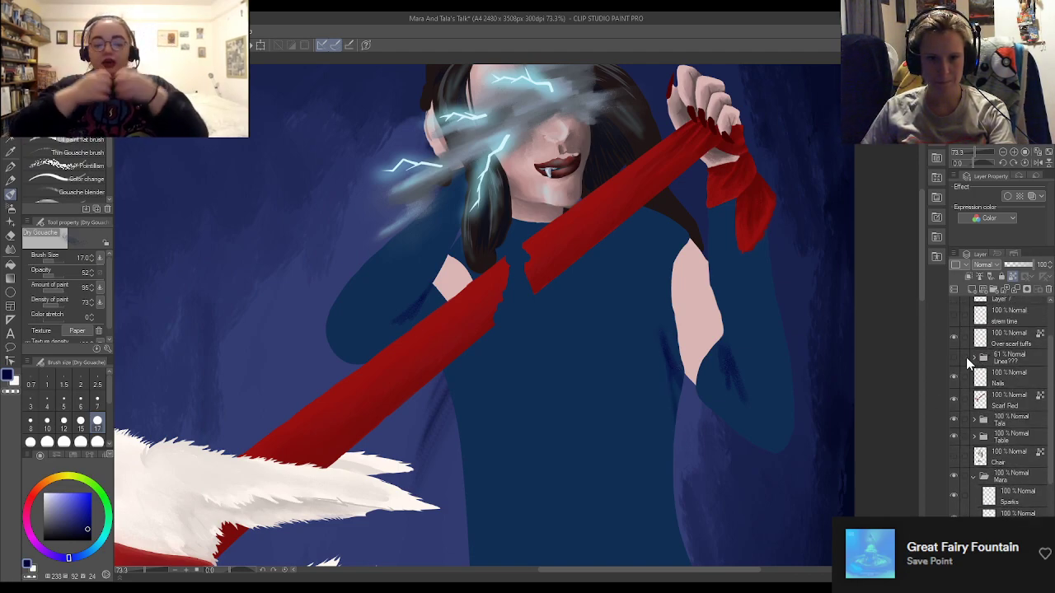
left_click(954, 359)
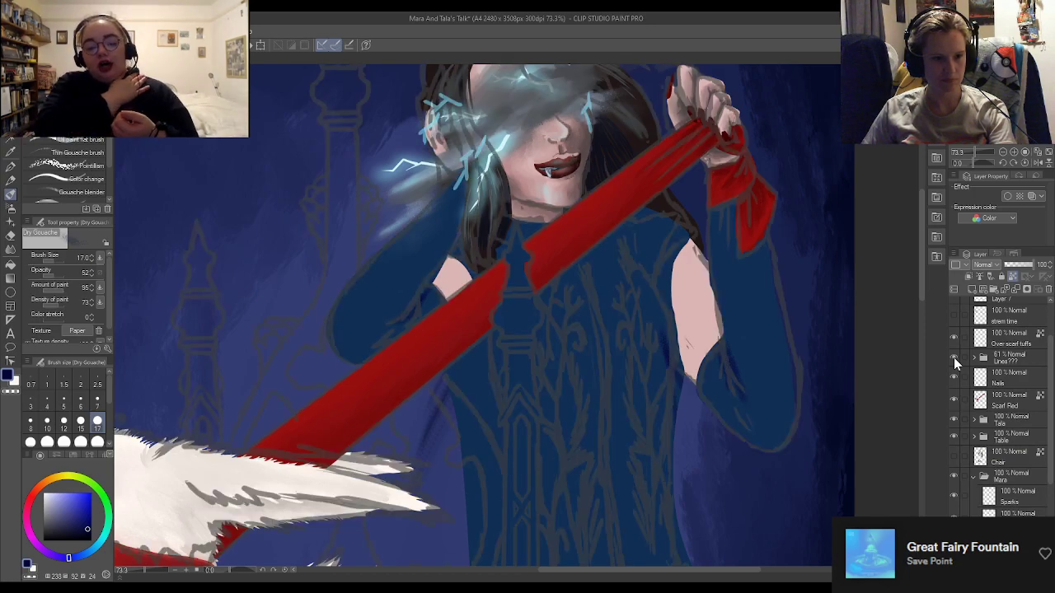
left_click(953, 360)
scroll(639, 253, "down", 3)
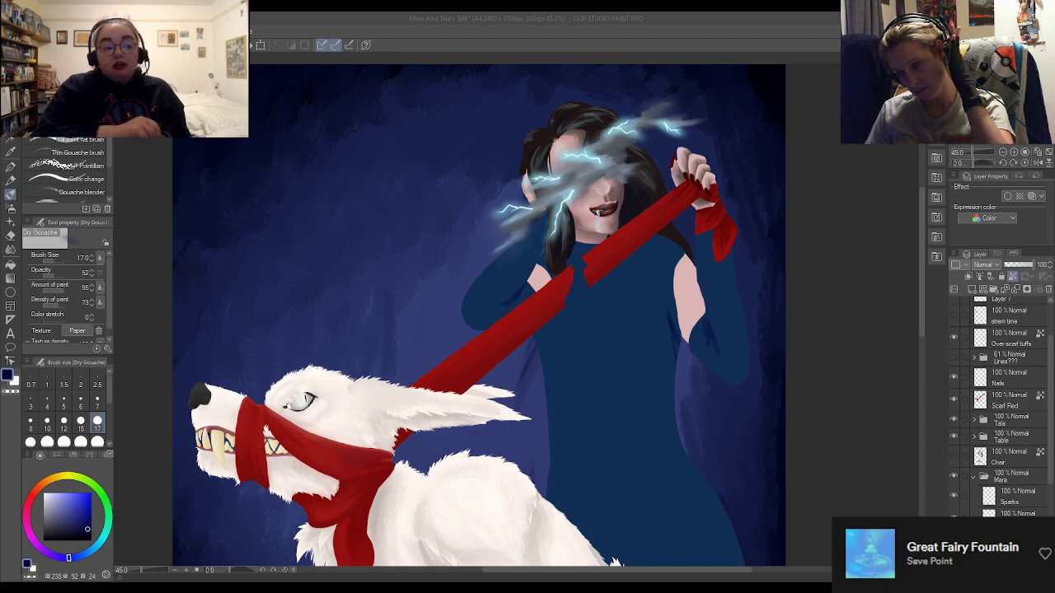
scroll(1005, 395, "up", 1)
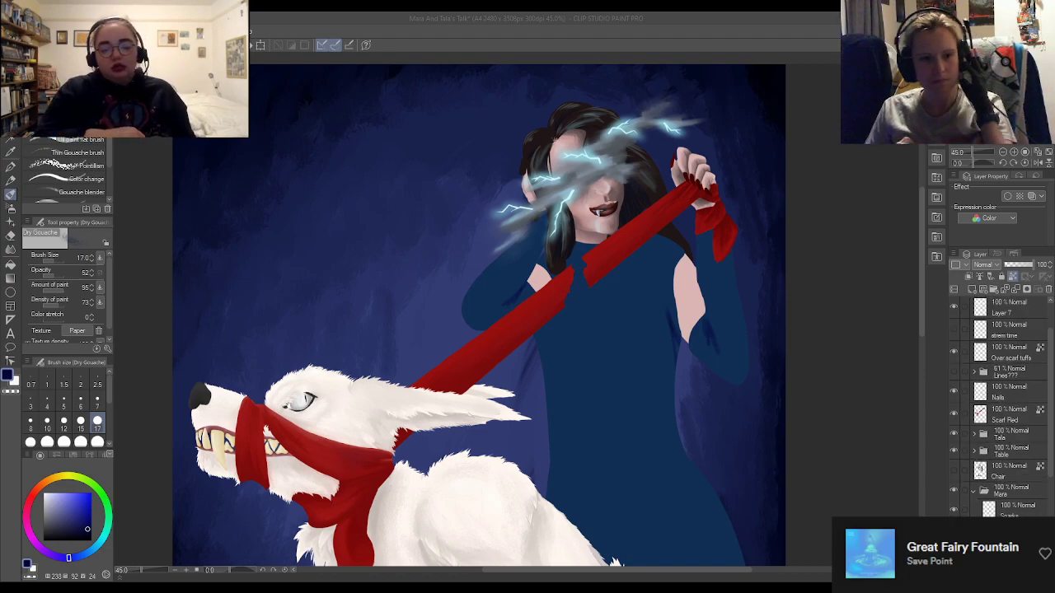
scroll(772, 397, "down", 3)
scroll(705, 370, "up", 2)
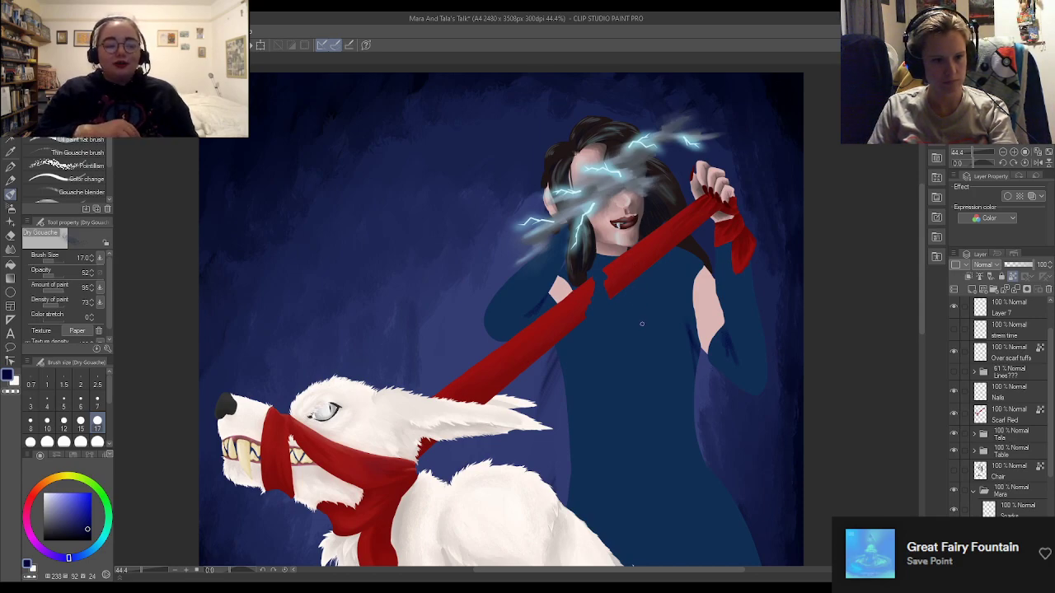
With the Gouache brush at size 17, paint dark navy folds down the dress centre, along the waist and on the sleeve beside the bare arm
left_click(60, 141)
left_click(97, 422)
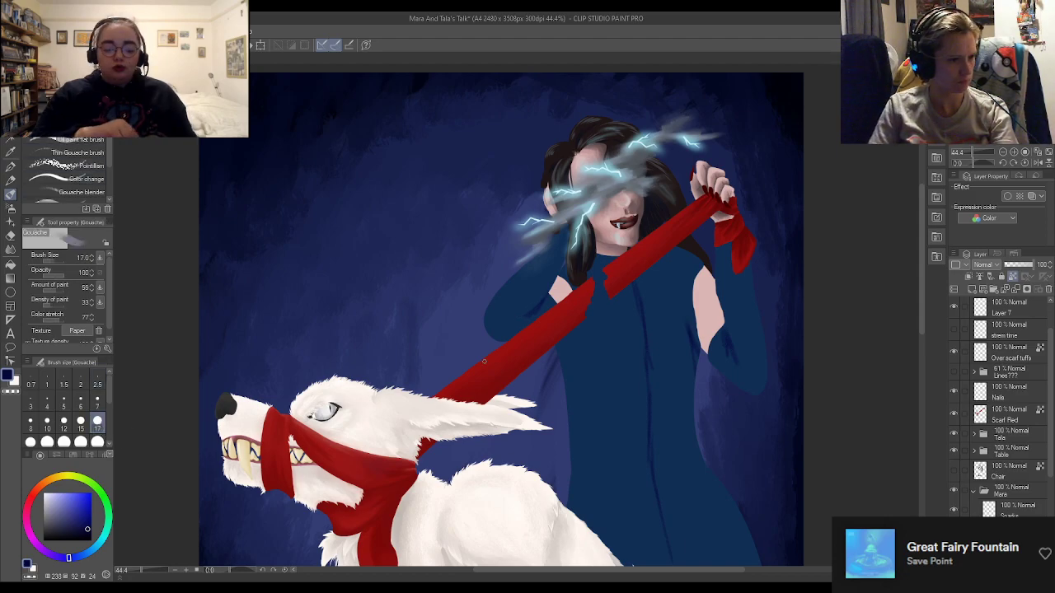
mouse_move(698, 353)
left_mouse_down()
mouse_move(693, 368)
mouse_move(693, 328)
mouse_move(685, 419)
mouse_move(696, 445)
left_mouse_up()
mouse_move(678, 368)
left_mouse_down()
mouse_move(680, 309)
mouse_move(685, 329)
mouse_move(723, 350)
mouse_move(725, 327)
mouse_move(736, 359)
left_mouse_up()
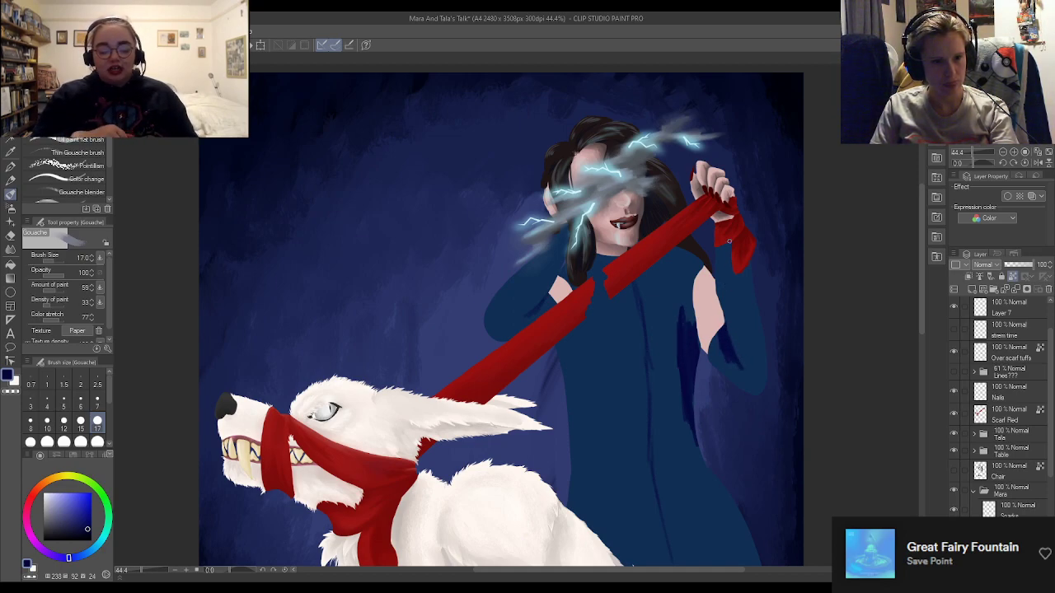
Paint dark navy shadows on the sleeve under the scarf, along its elbow, and on the opposite sleeve near the bare skin
left_click_drag(728, 241, 732, 276)
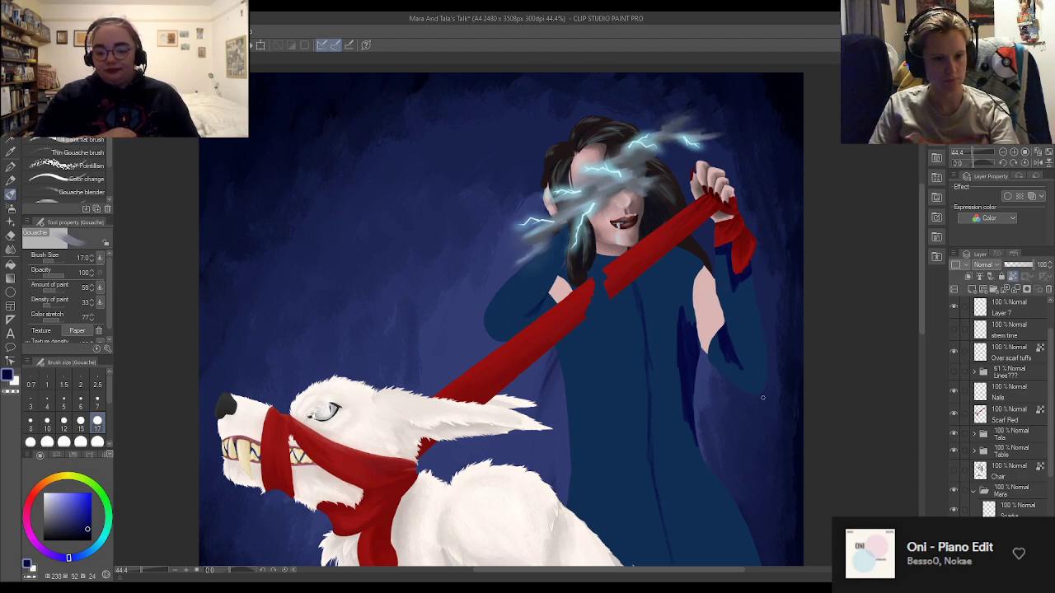
mouse_move(732, 381)
left_mouse_down()
mouse_move(758, 392)
mouse_move(763, 341)
mouse_move(760, 391)
mouse_move(763, 336)
left_mouse_up()
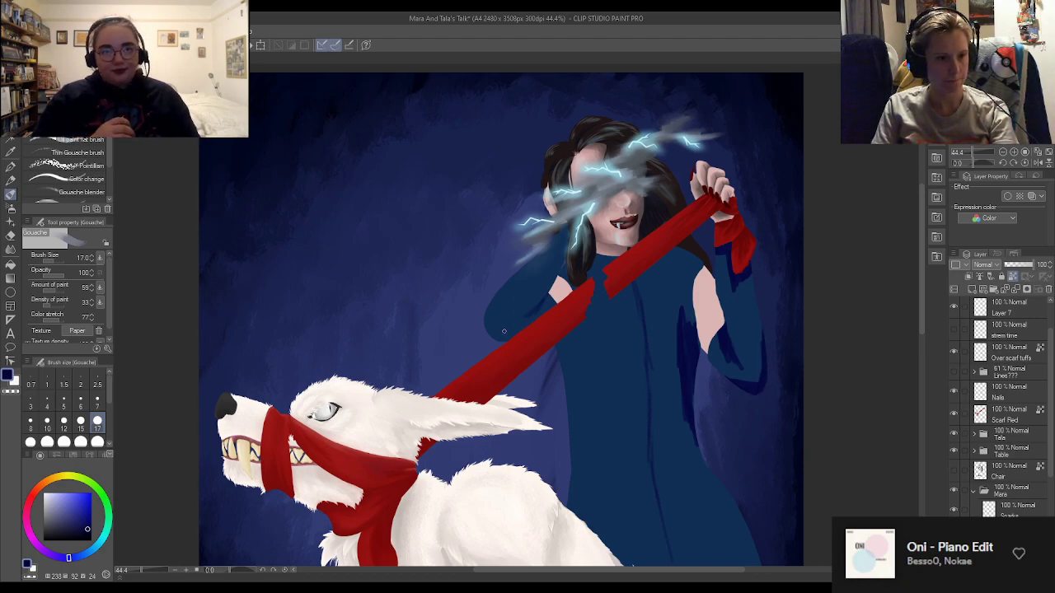
mouse_move(540, 302)
left_mouse_down()
mouse_move(516, 321)
mouse_move(542, 306)
left_mouse_up()
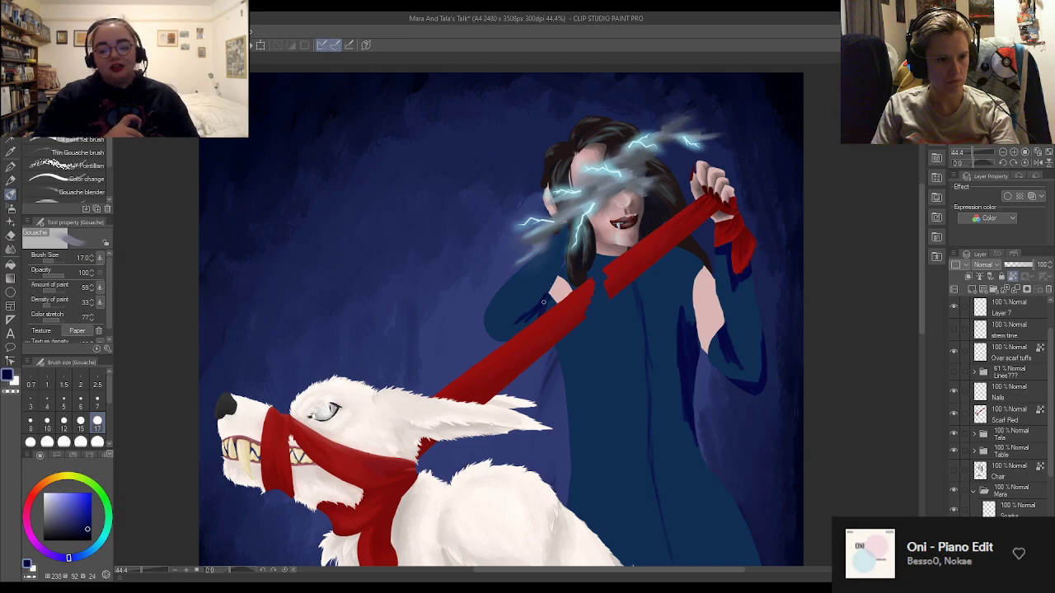
Add dark navy creases to the elbow and inner edge of the sleeve beneath the scarf and along the dress's waist and hip
mouse_move(499, 335)
left_mouse_down()
mouse_move(512, 336)
mouse_move(489, 334)
mouse_move(508, 335)
left_mouse_up()
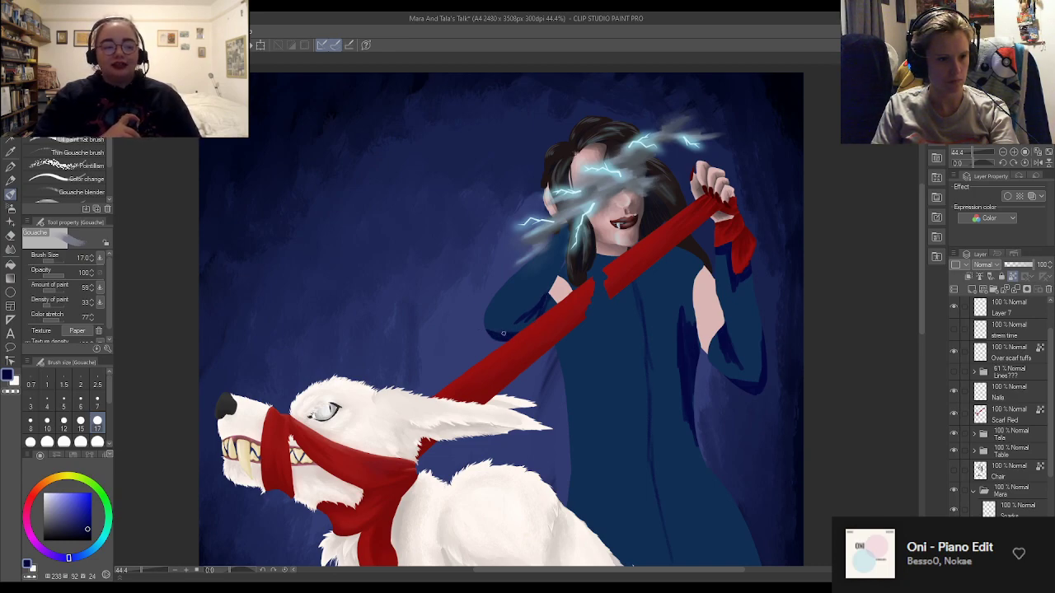
mouse_move(546, 290)
left_mouse_down()
mouse_move(559, 265)
mouse_move(519, 314)
mouse_move(566, 256)
left_mouse_up()
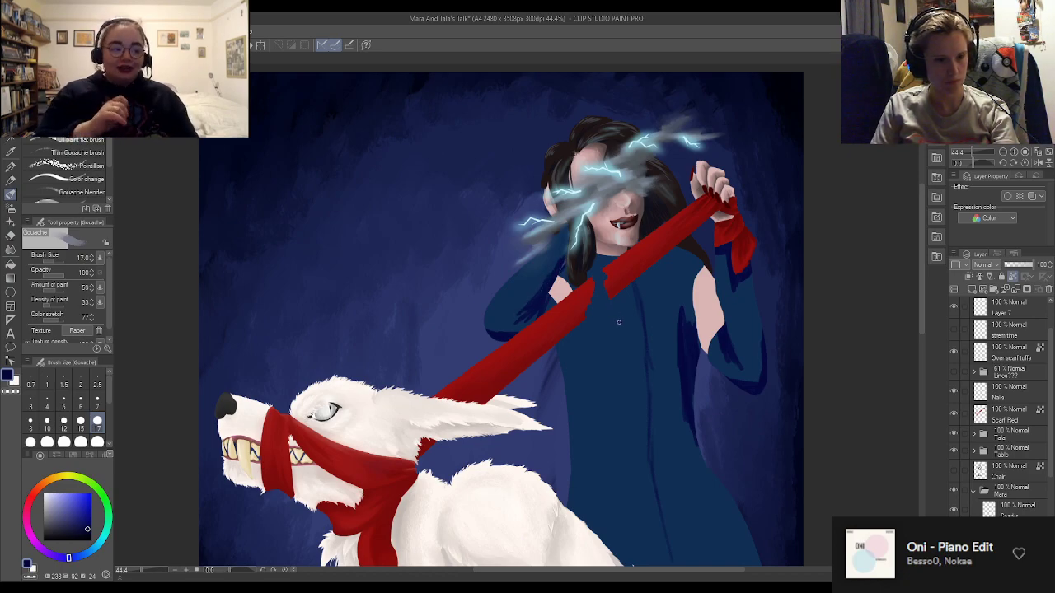
left_click_drag(698, 424, 682, 455)
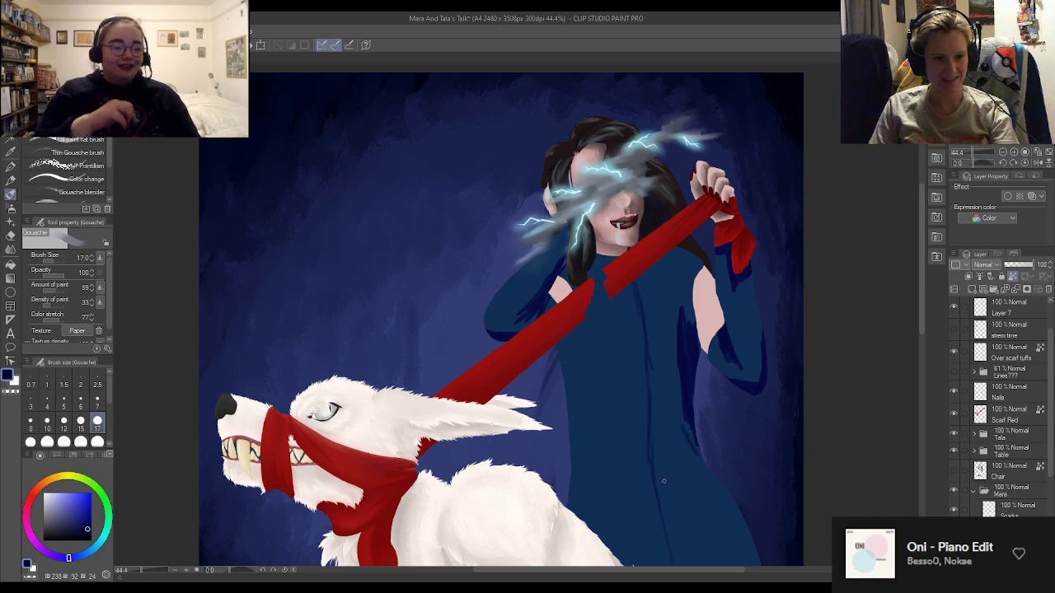
left_click_drag(561, 489, 577, 519)
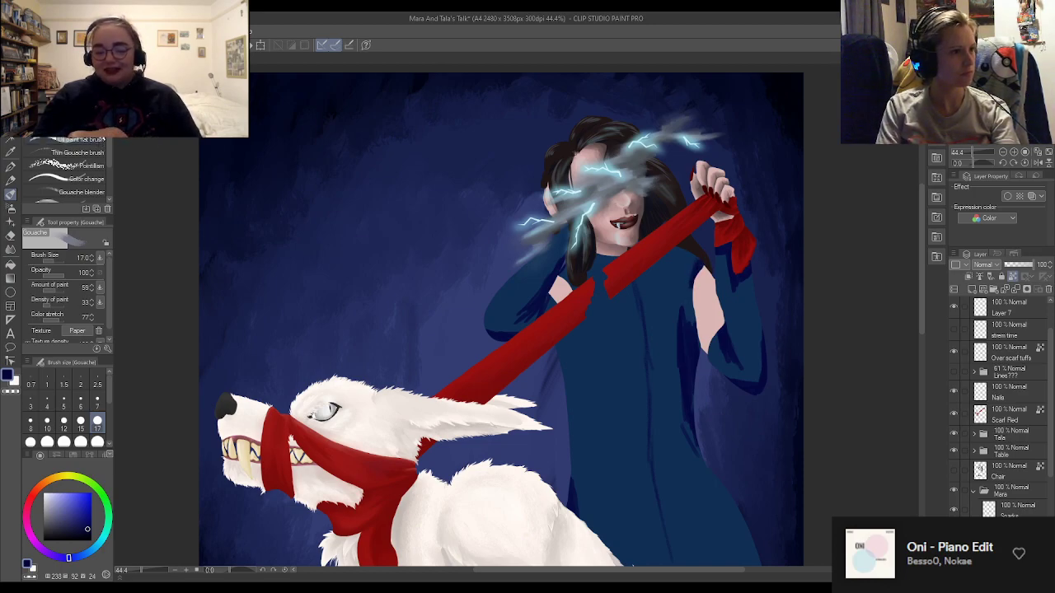
Broaden and soften the navy shadow down the dress side beneath the bare arm, using Gouache and Dry Gouache at size 50
left_click(98, 441)
left_click(697, 436, "alt")
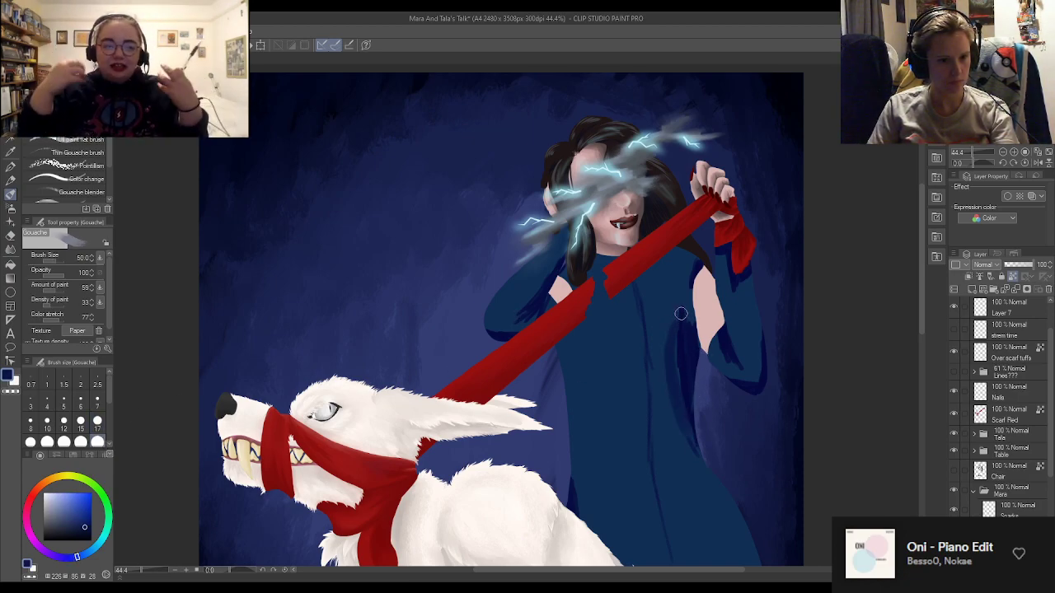
left_click(674, 365, "alt")
mouse_move(677, 359)
left_mouse_down()
mouse_move(681, 307)
mouse_move(686, 373)
left_mouse_up()
left_click(699, 382, "alt")
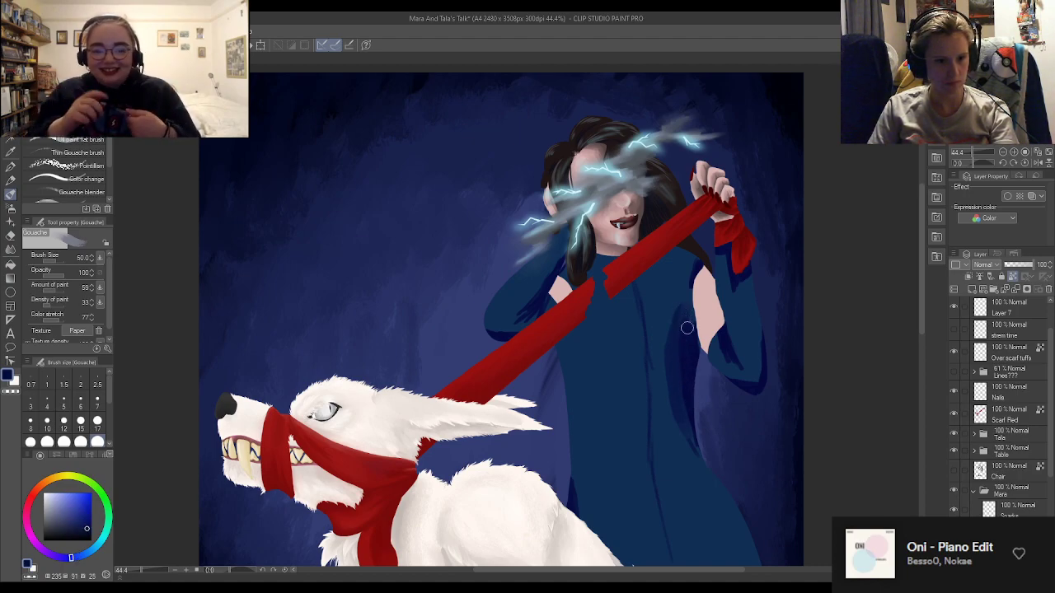
left_click(72, 113)
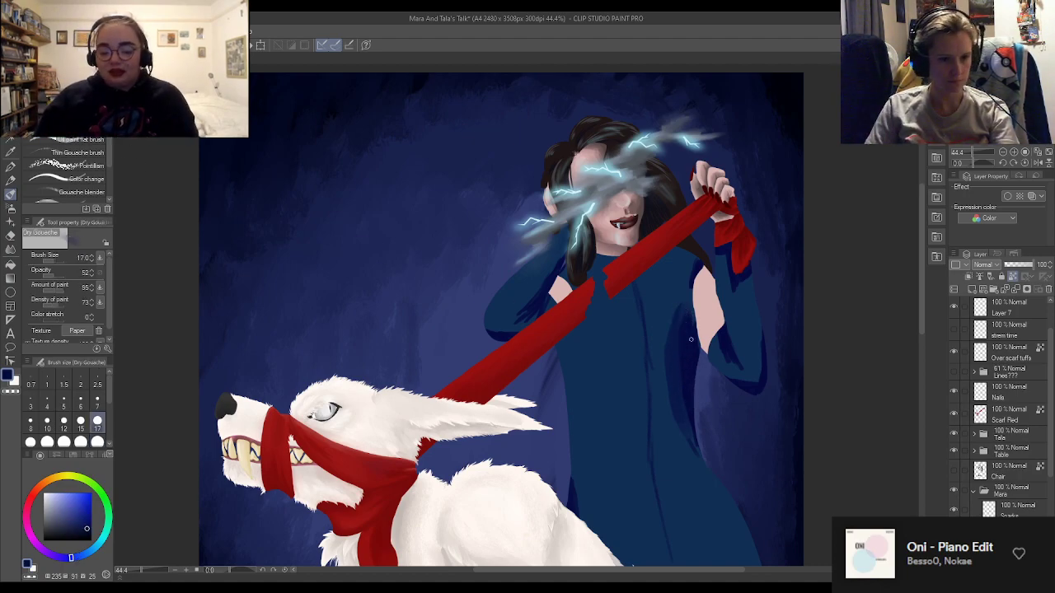
left_click(97, 442)
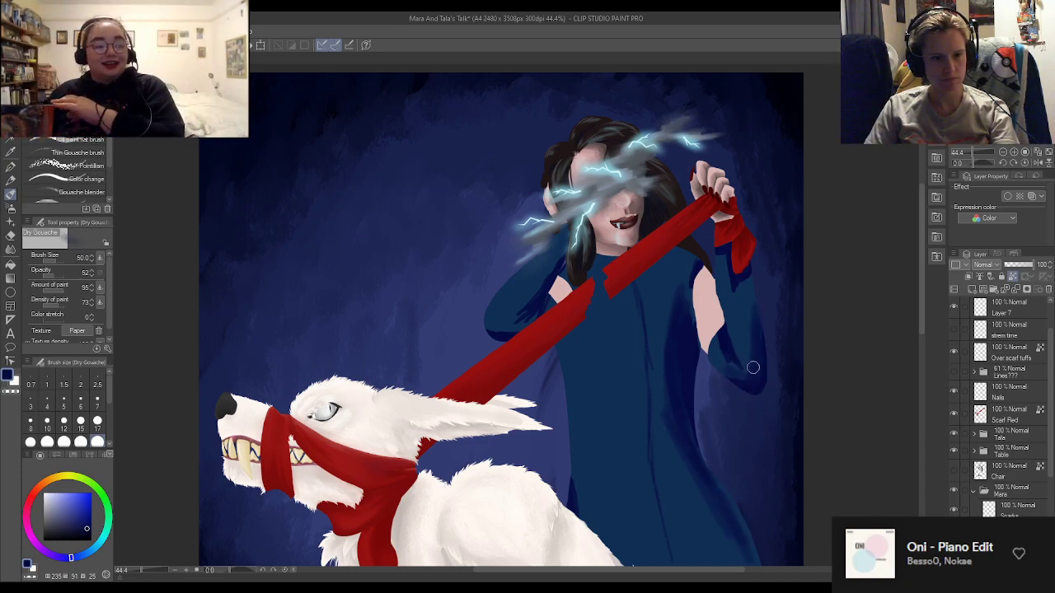
Blend sampled blues with Dry Gouache along the raised forearm's sleeve, from the elbow up to the scarf wrapped around the wrist
left_click(749, 328, "alt")
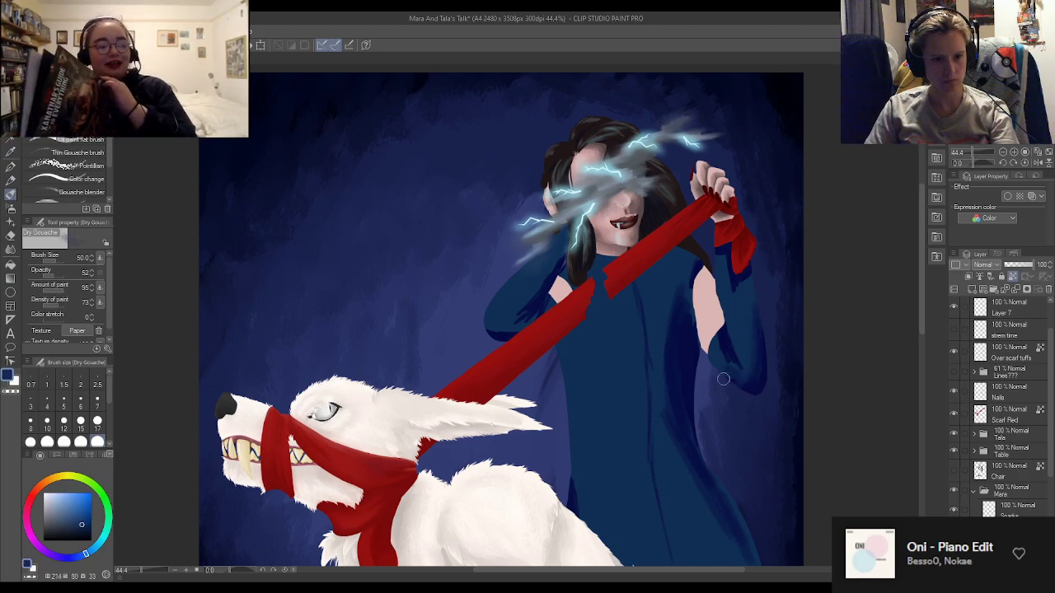
left_click(766, 371, "alt")
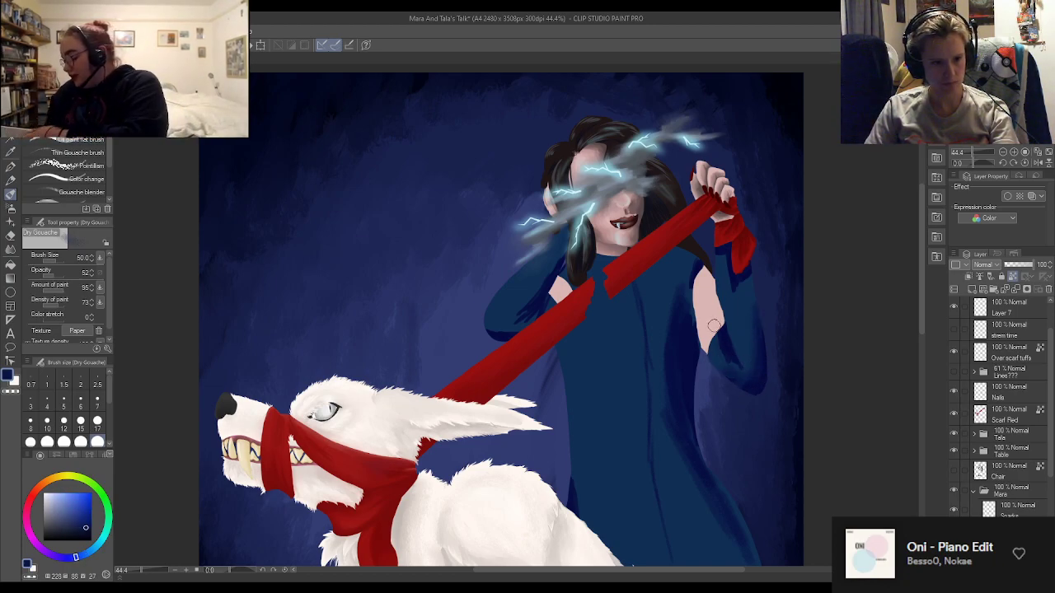
left_click(716, 355, "alt")
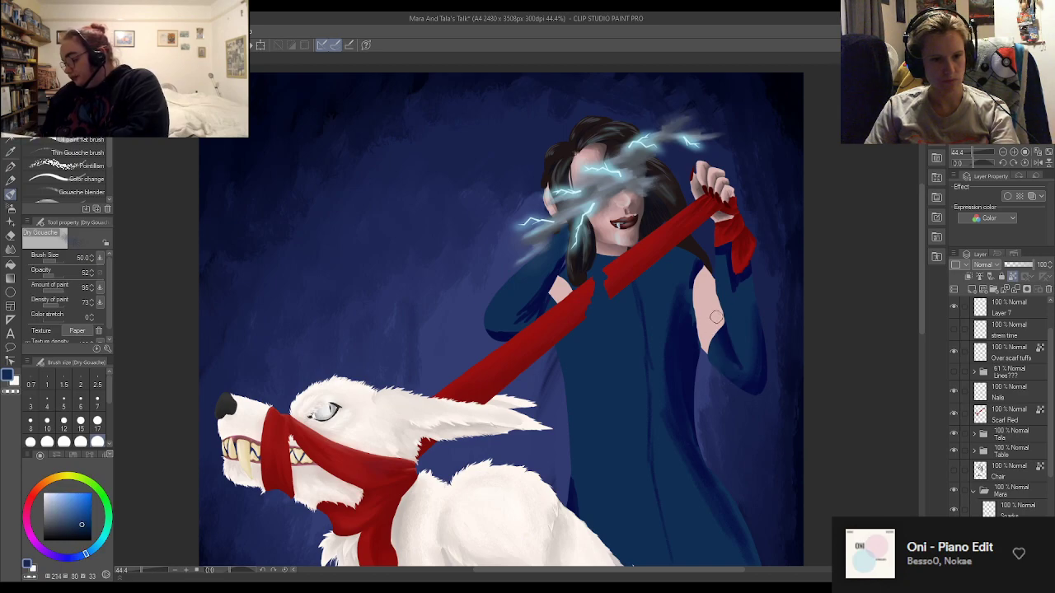
left_click(728, 341, "alt")
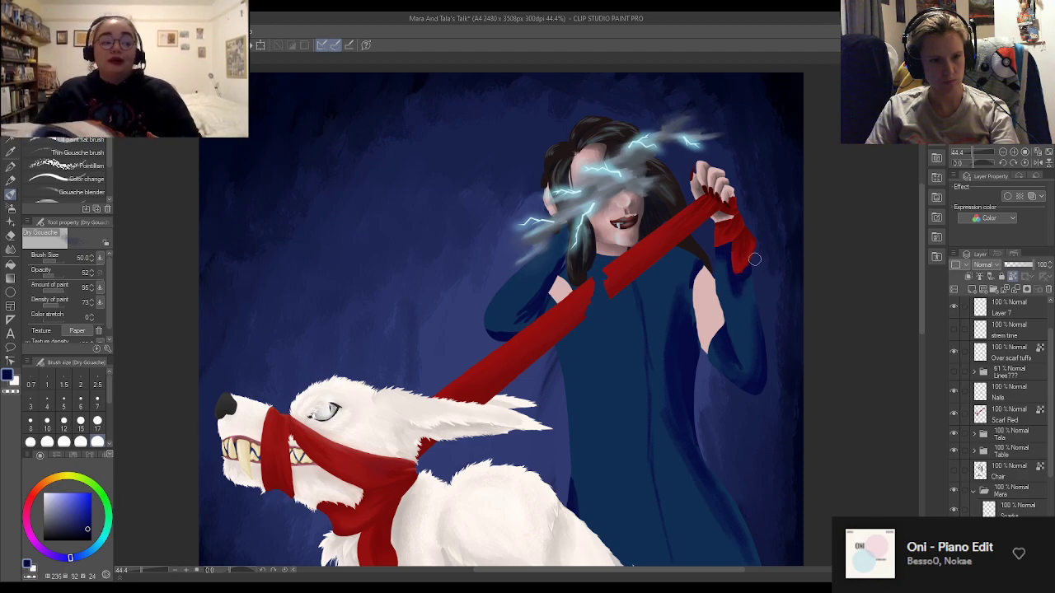
left_click(734, 302, "alt")
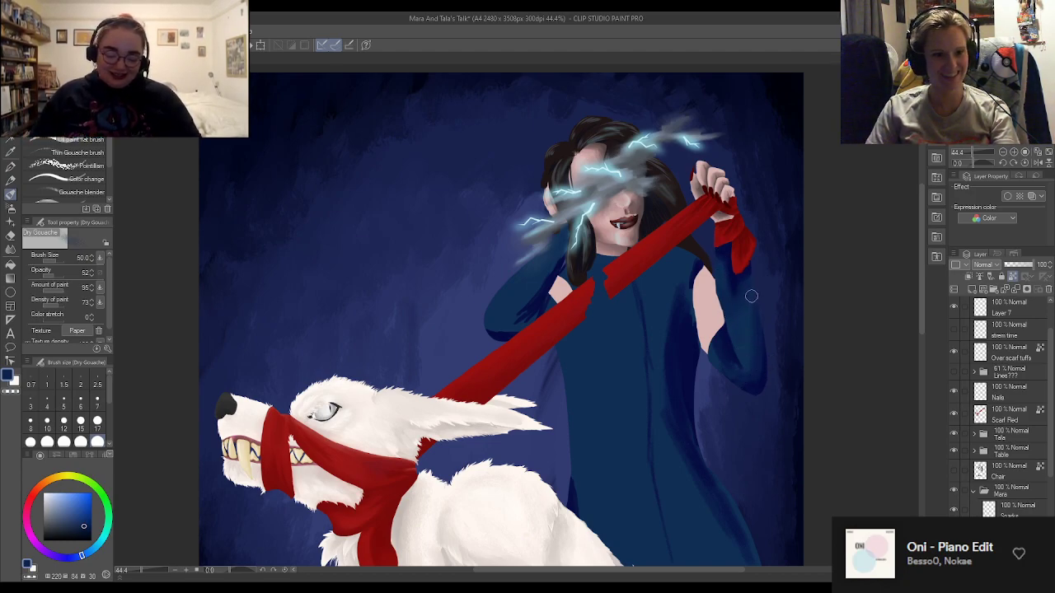
Smooth the navy shading around the elbow of the raised sleeve by repeatedly sampling nearby blues and painting over the transitions
left_click(770, 368, "alt")
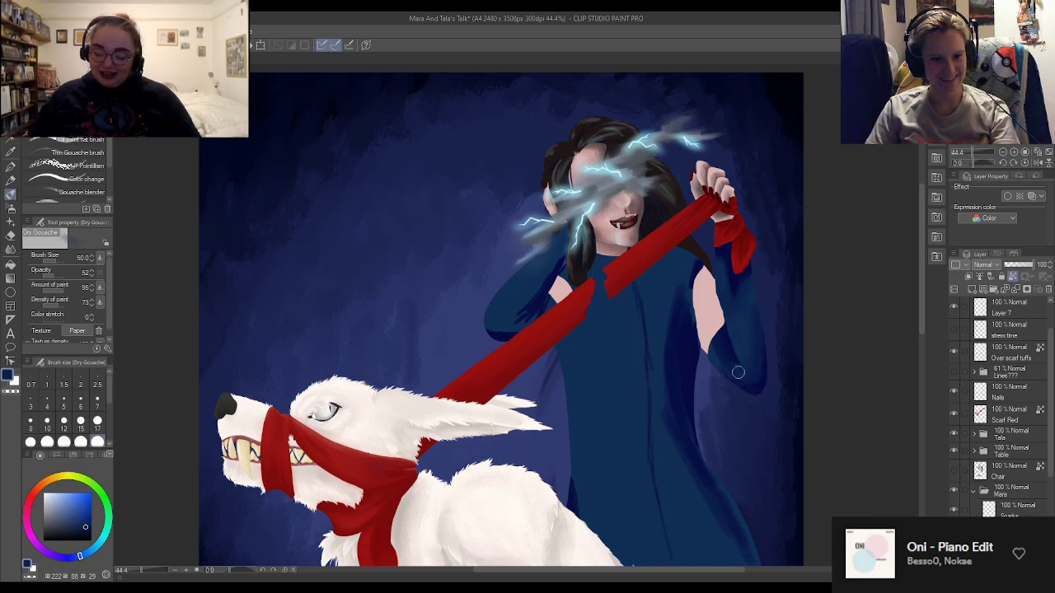
left_click(767, 374, "alt")
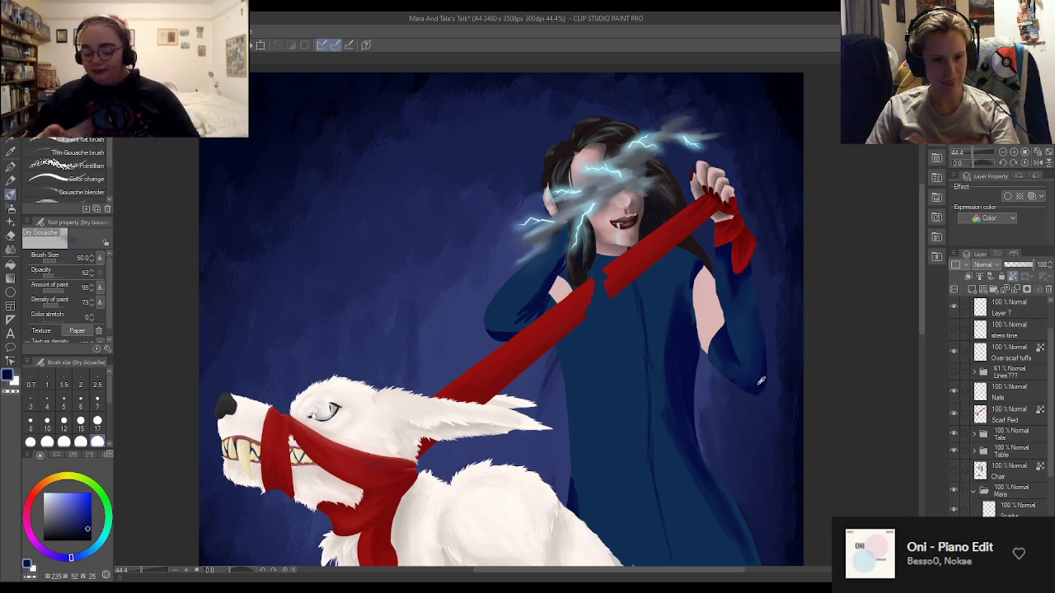
left_click(757, 367, "alt")
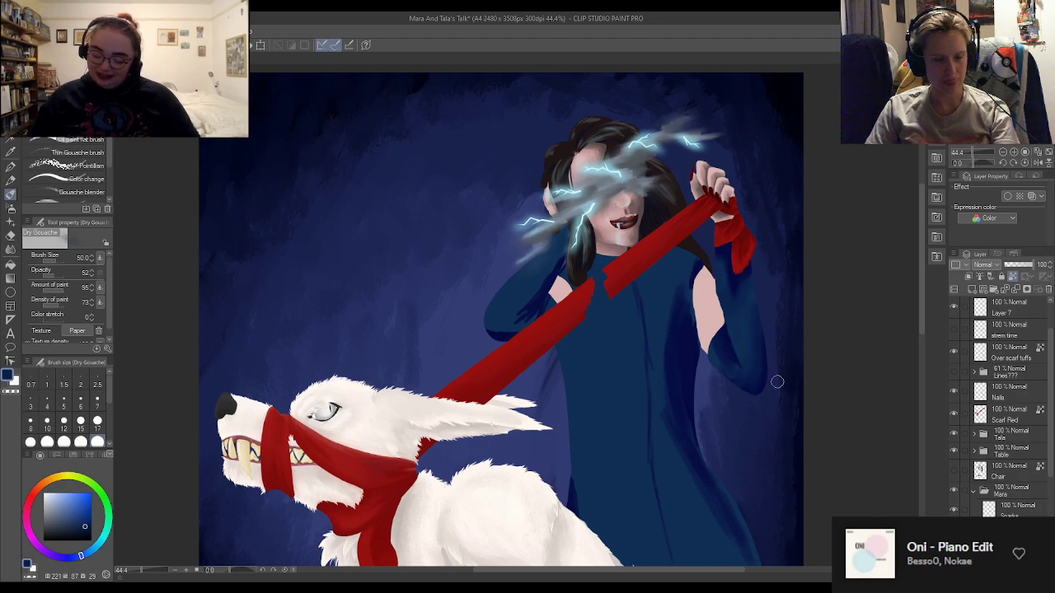
left_click(724, 354, "alt")
left_click(731, 371, "alt")
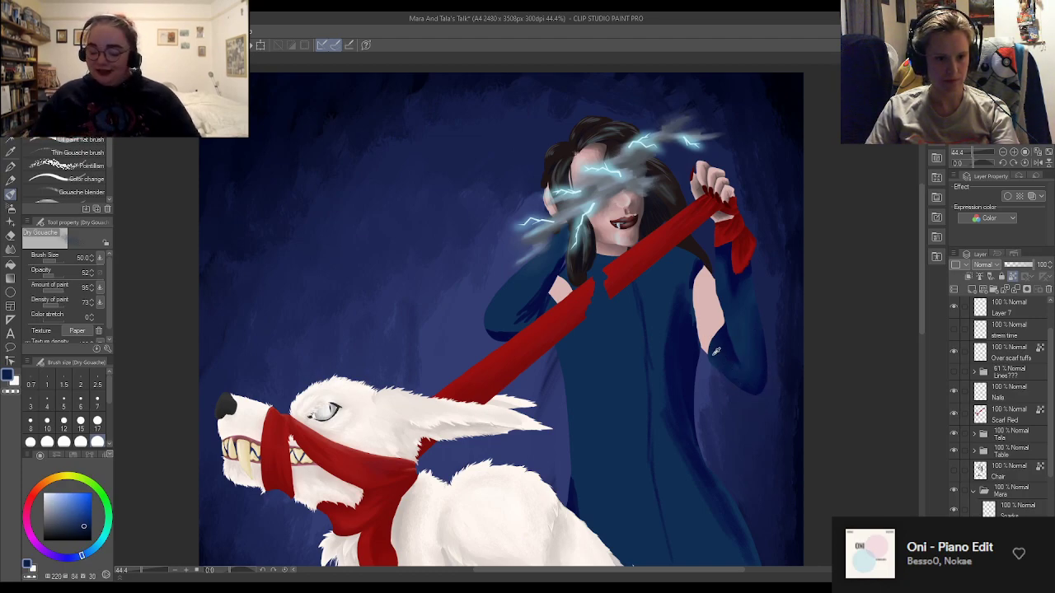
left_click(734, 359, "alt")
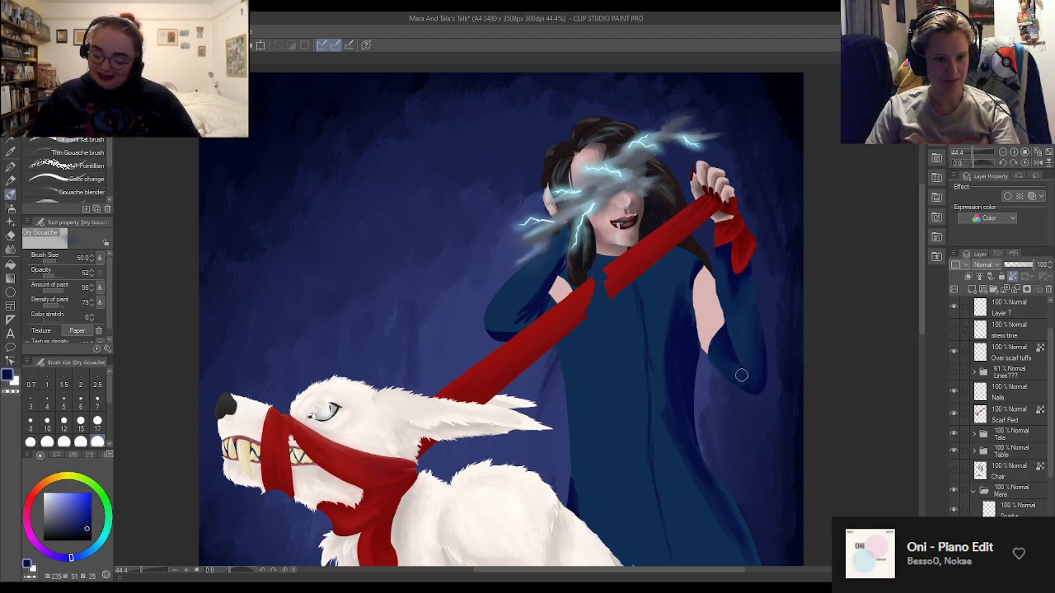
left_click(745, 382, "alt")
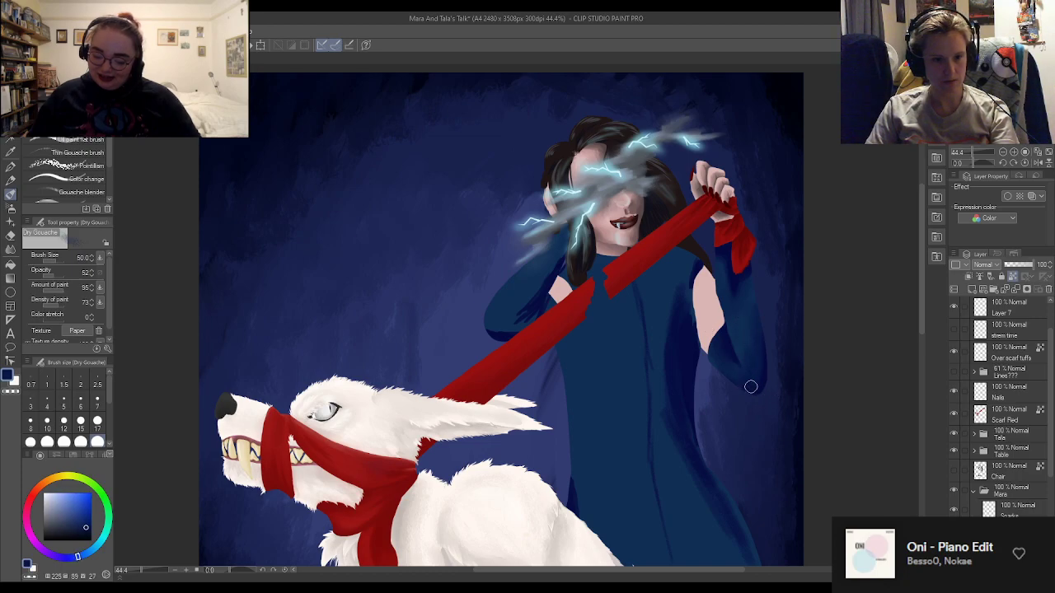
left_click(755, 349, "alt")
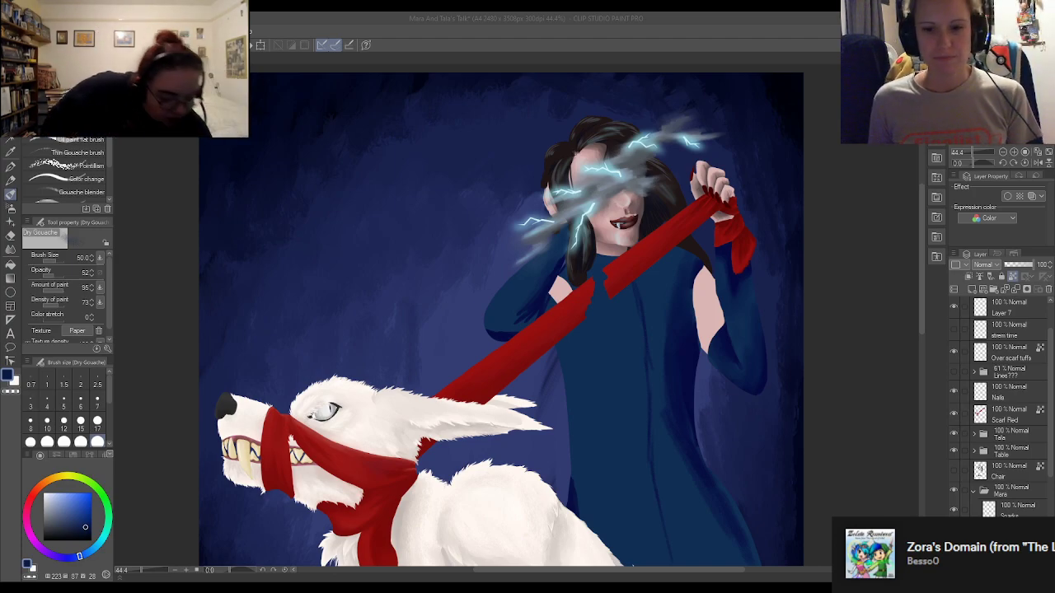
Sample the hand's shaded skin tone and paint it over the exposed wrist between the scarf wraps with Dry Gouache at size 50
scroll(753, 194, "up", 4)
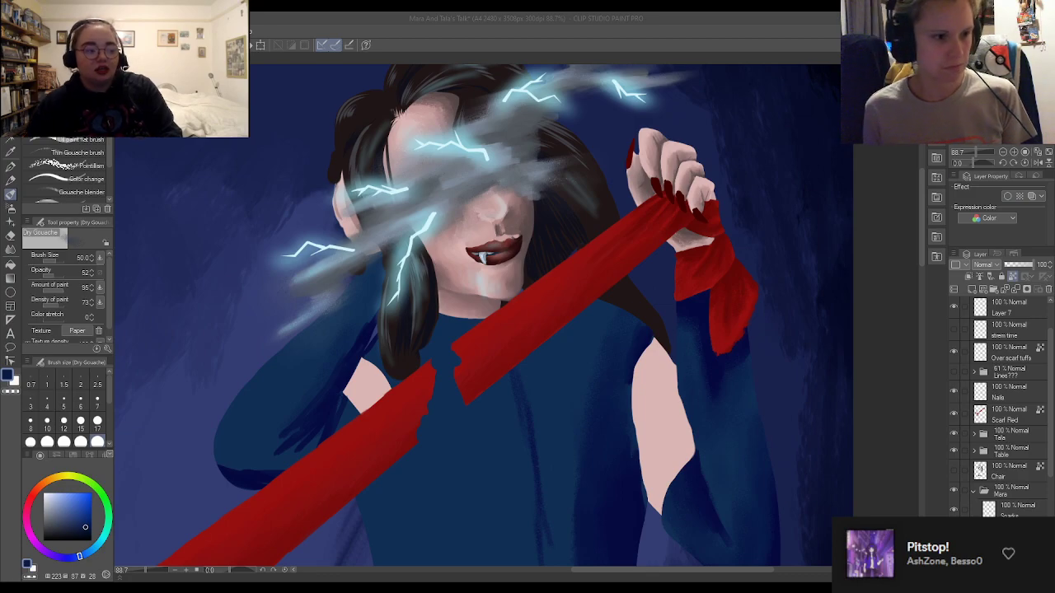
scroll(664, 177, "up", 2)
scroll(712, 155, "down", 4)
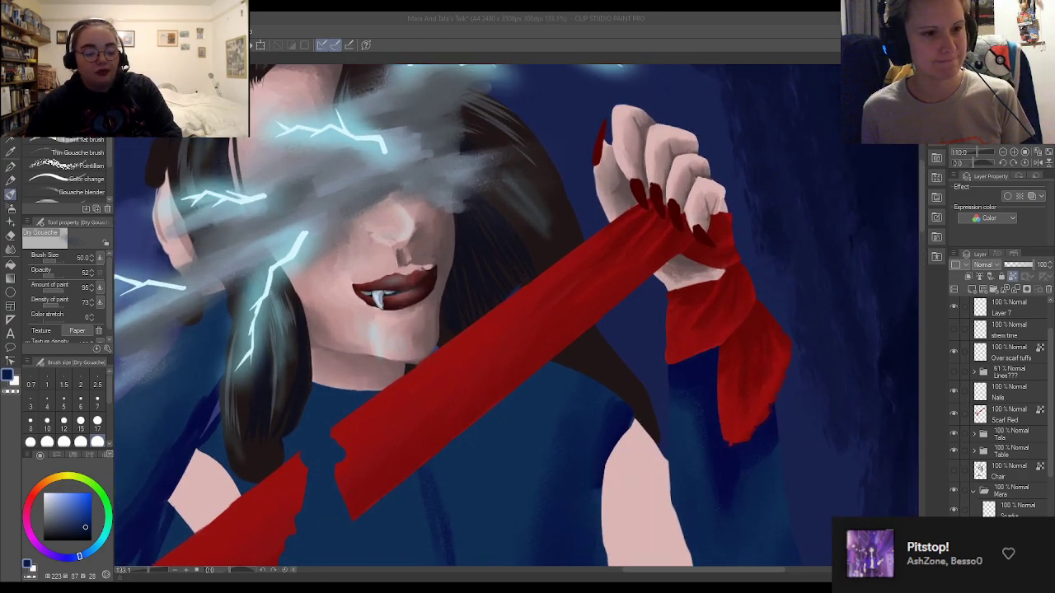
scroll(685, 205, "up", 8)
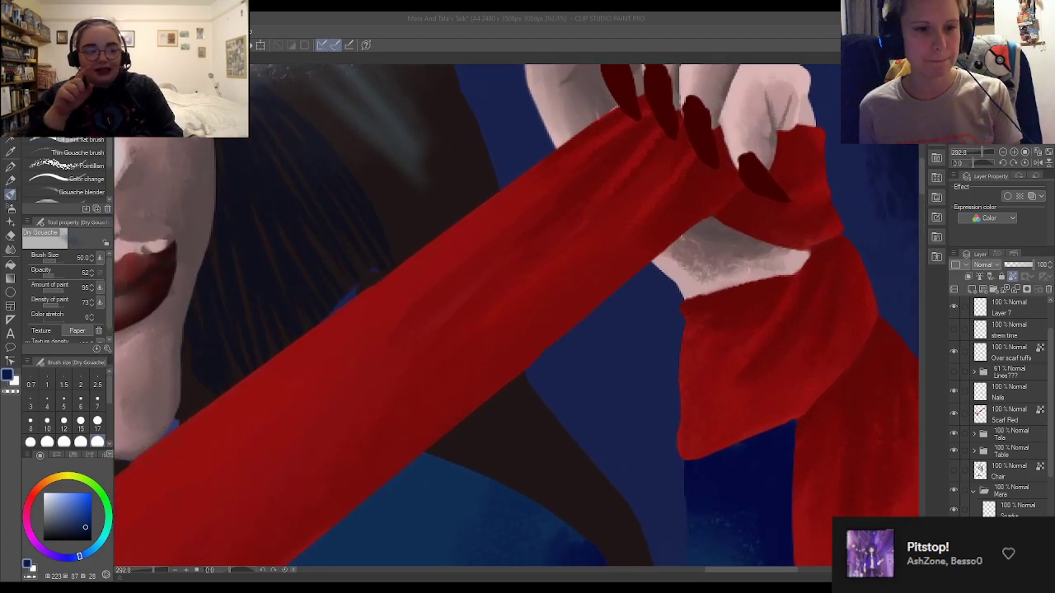
scroll(1001, 404, "down", 4)
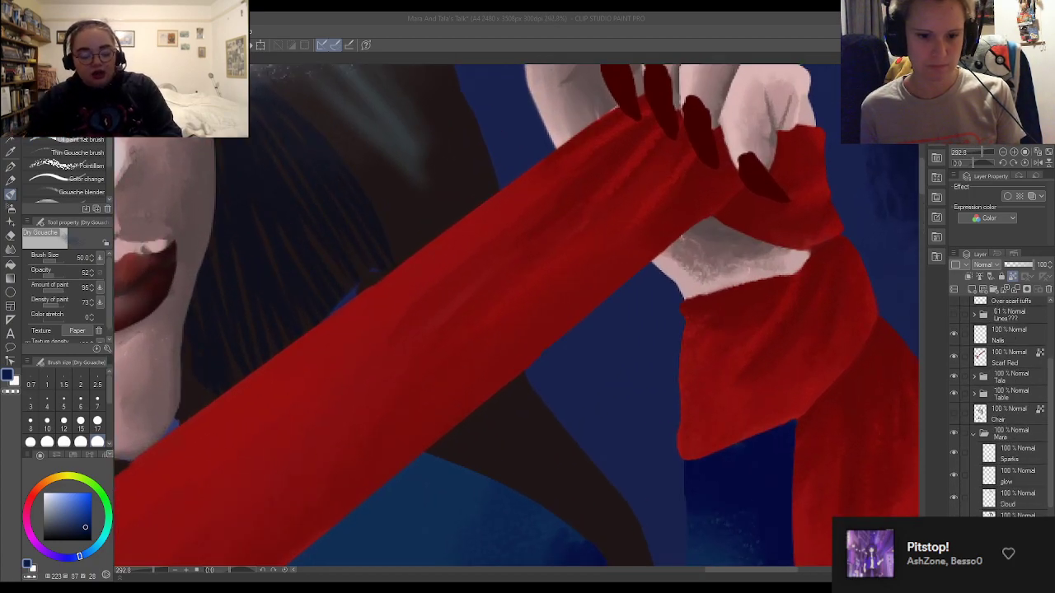
scroll(1002, 403, "down", 1)
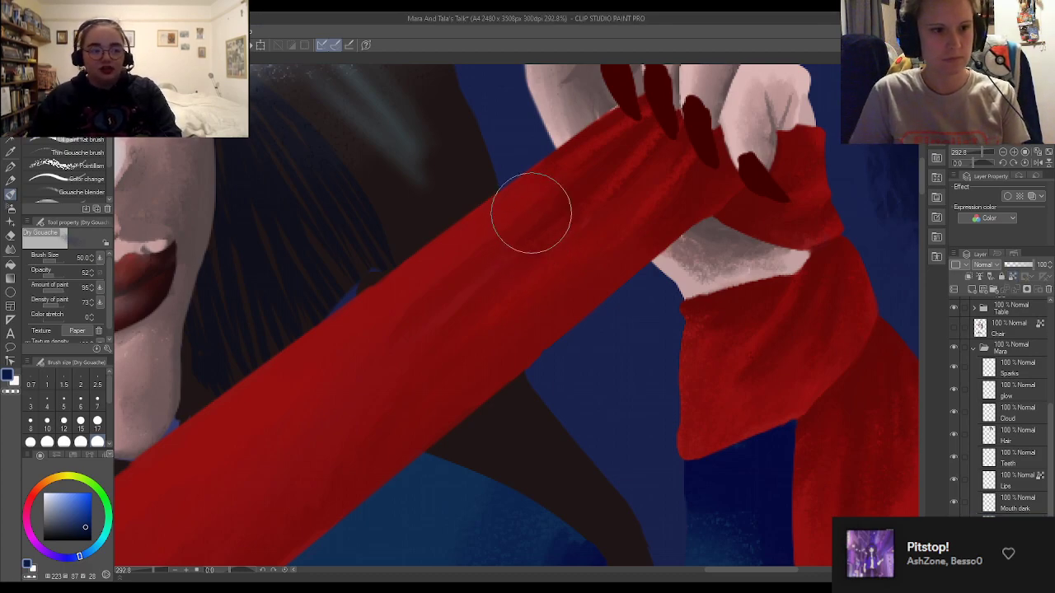
left_click(574, 122, "alt")
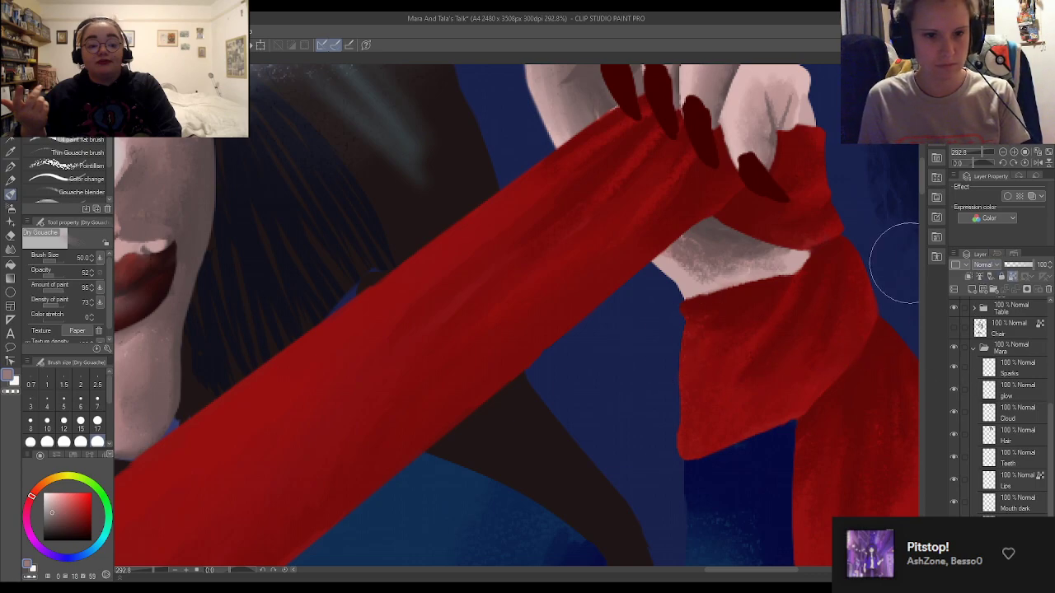
mouse_move(656, 266)
left_mouse_down()
mouse_move(693, 287)
mouse_move(733, 291)
left_mouse_up()
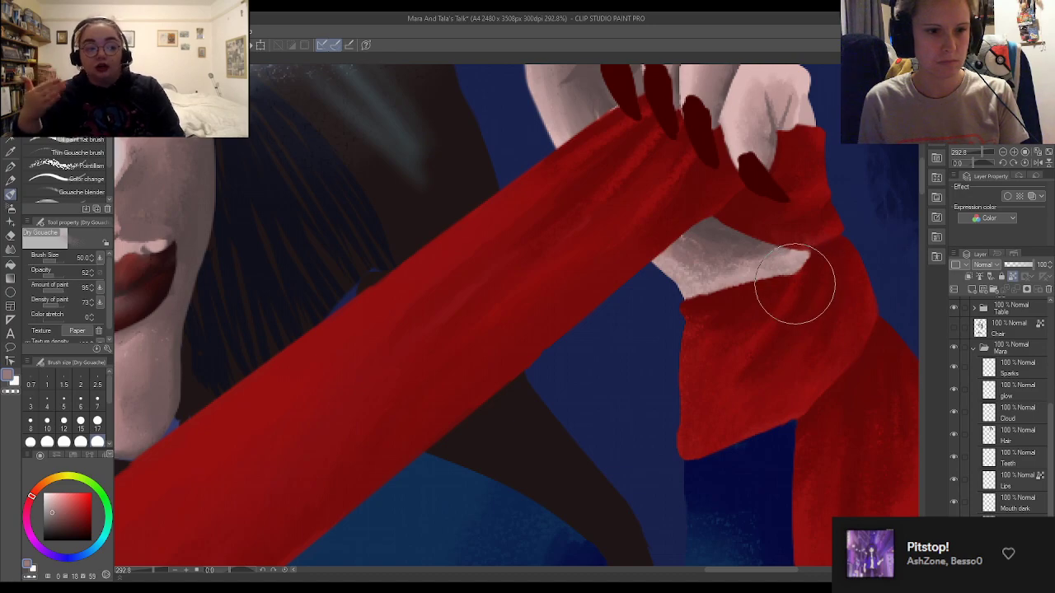
Deepen and blend the shadow on the exposed wrist just under the scarf with Dry Gouache at size 15, using sampled skin tones
left_click(80, 421)
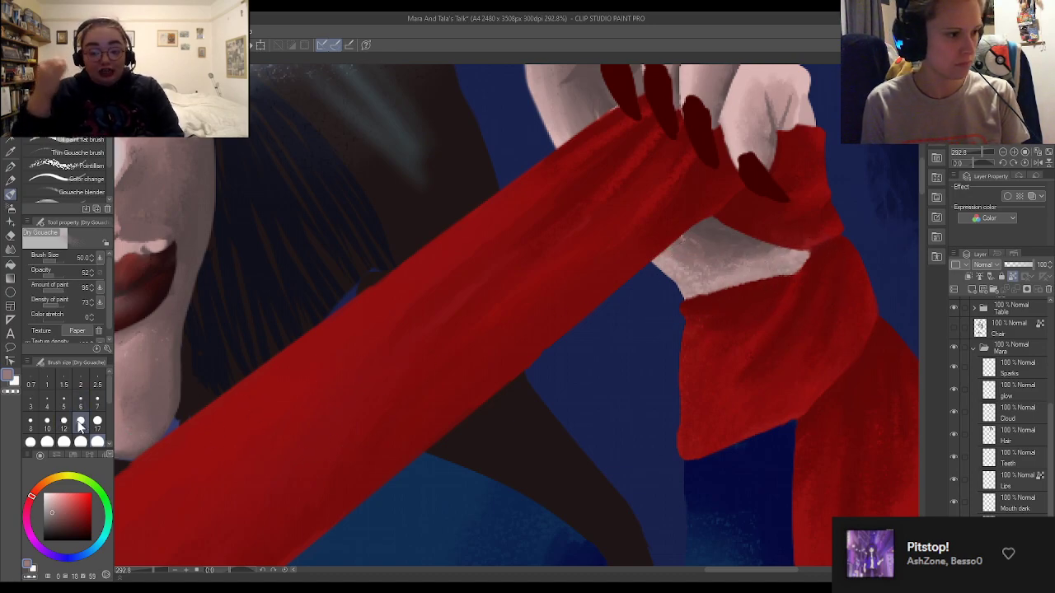
left_click(715, 232, "alt")
left_click_drag(697, 231, 690, 241)
left_click(715, 247, "alt")
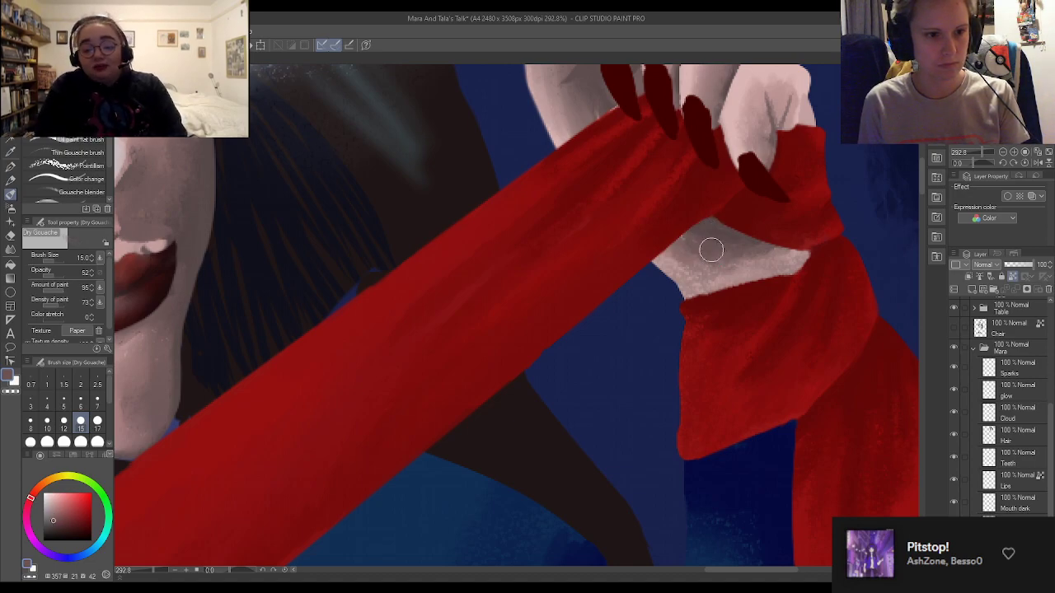
left_click(674, 265, "alt")
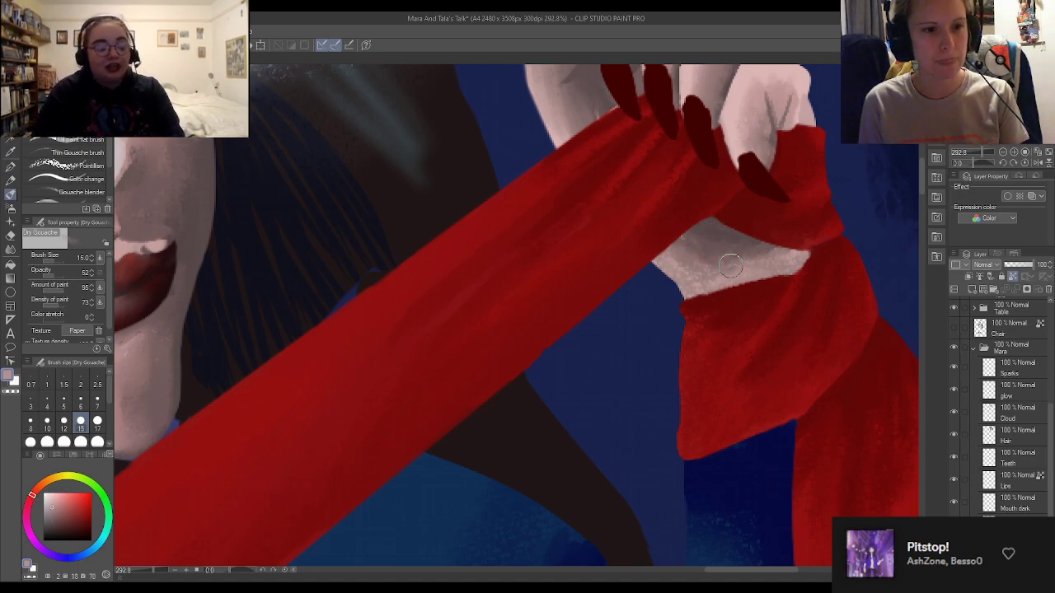
left_click(712, 232, "alt")
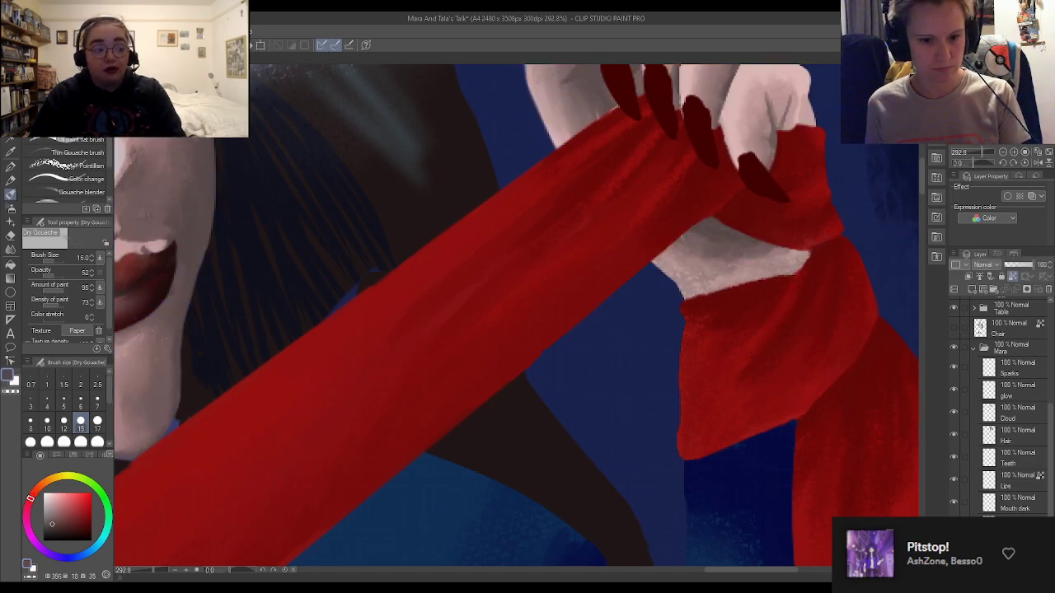
left_click(686, 242, "alt")
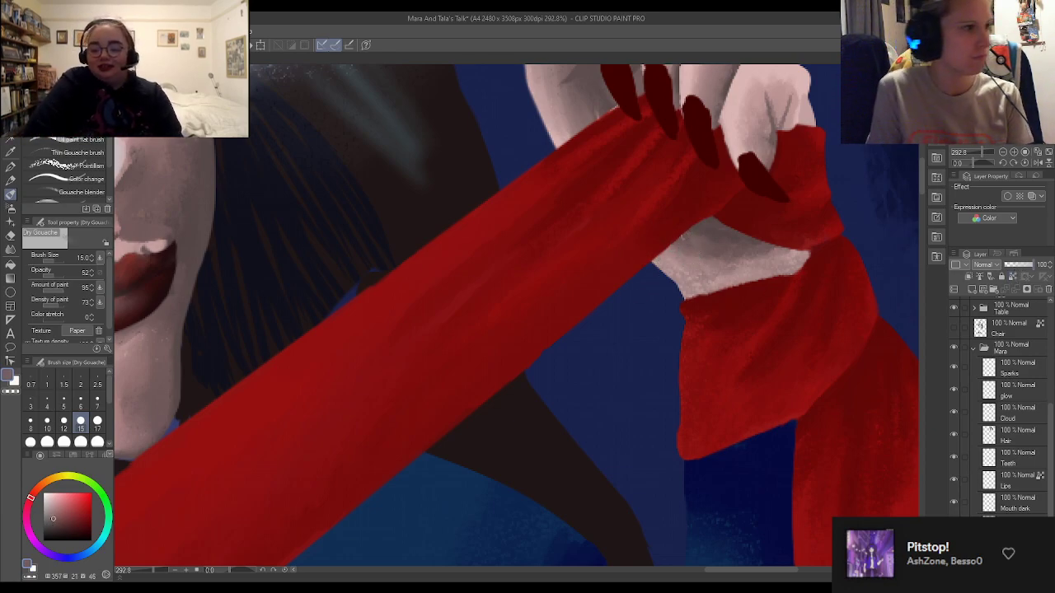
Lock the current layer's transparent pixels, switch to the G-pen and sample navy from the dress's shadowed side
left_click(10, 165)
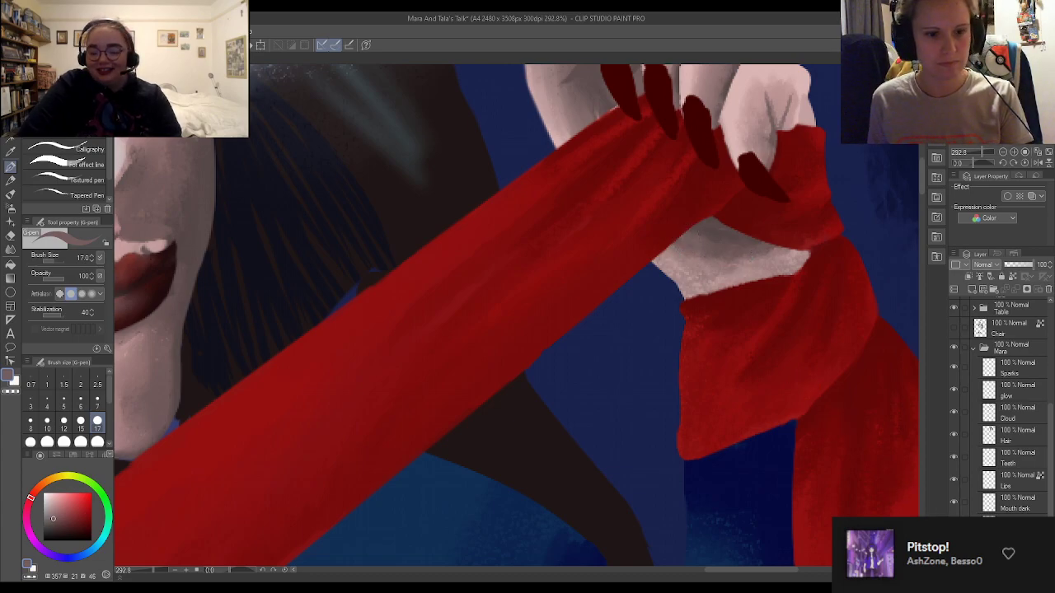
left_click(1012, 276)
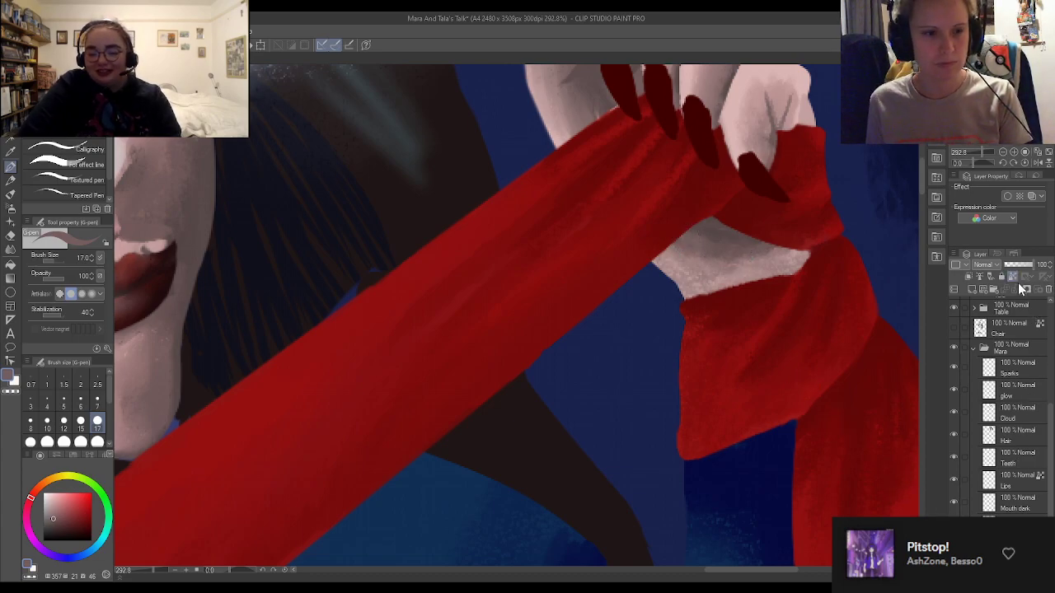
scroll(666, 290, "down", 8)
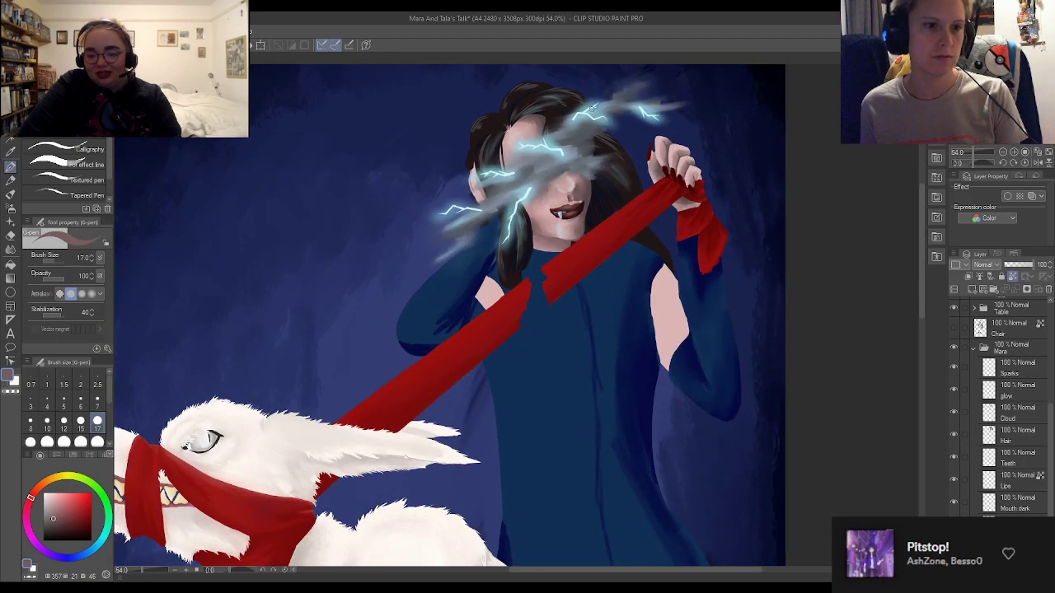
scroll(666, 290, "down", 2)
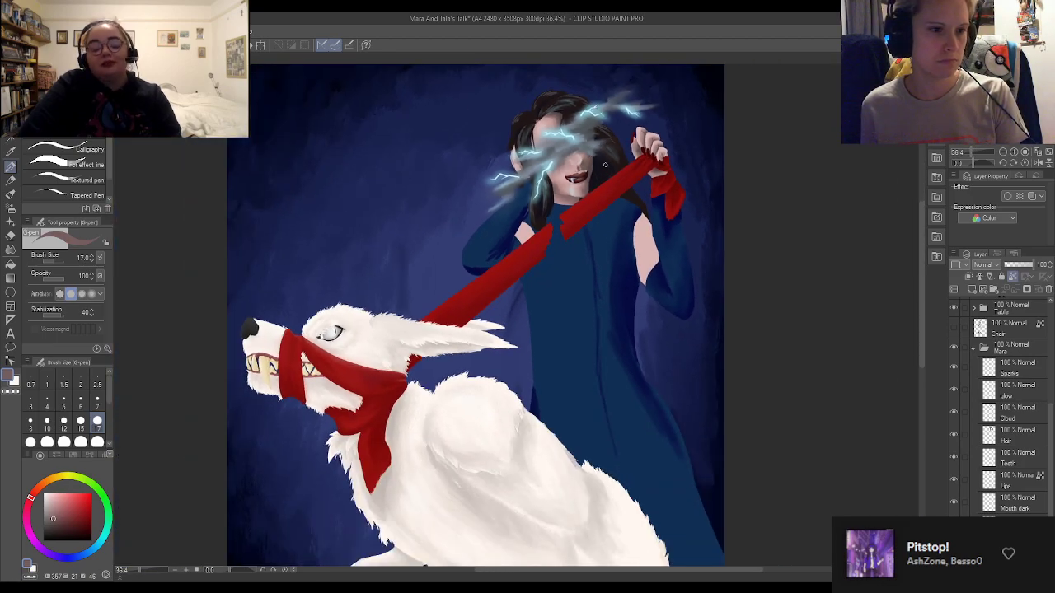
scroll(603, 163, "up", 3)
left_click(628, 338, "alt")
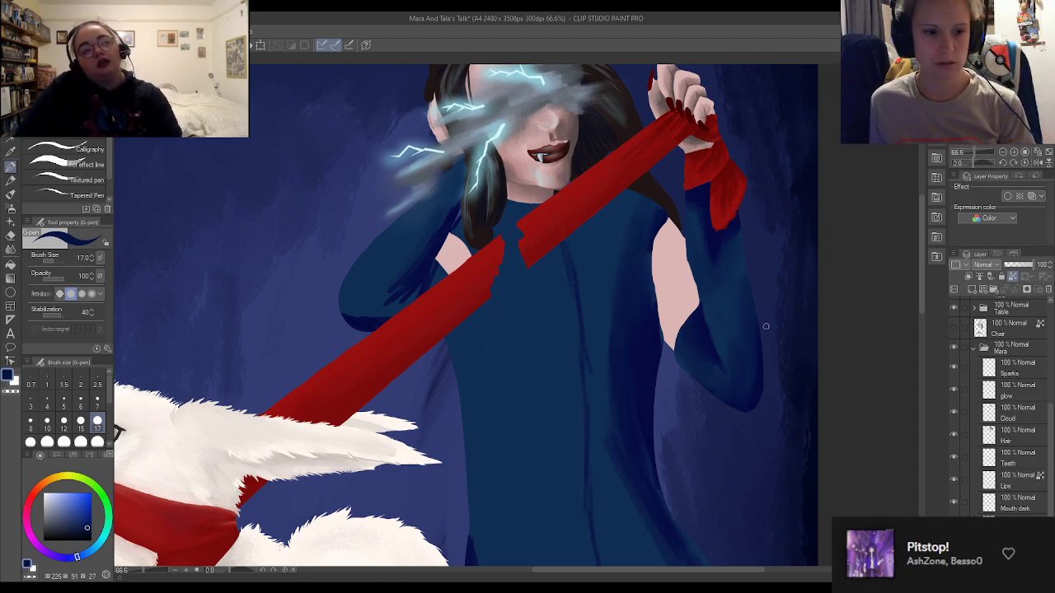
scroll(668, 261, "up", 2)
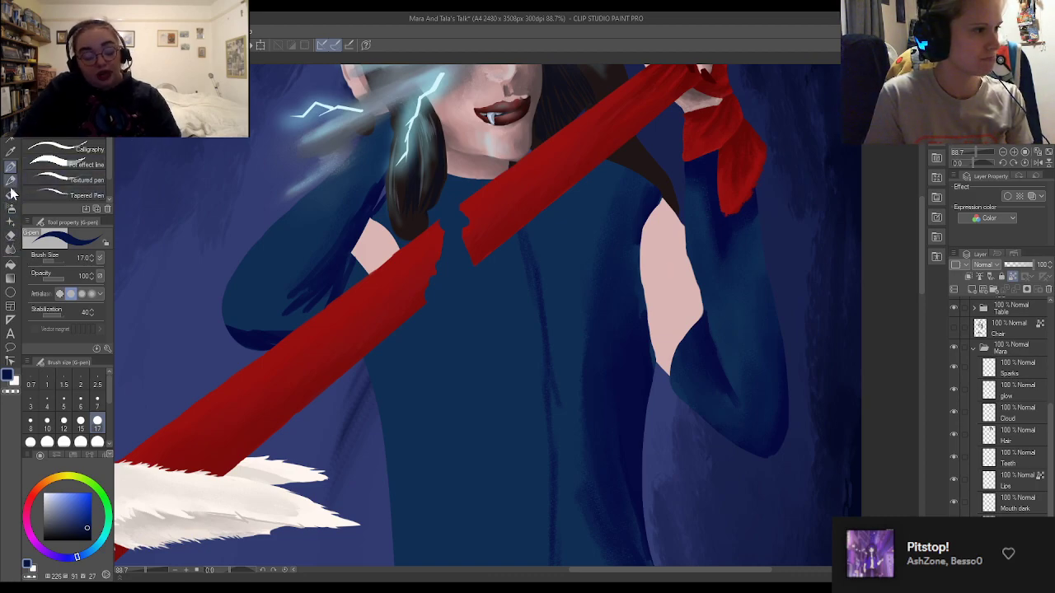
Extend the navy shadow up the dress's side beside the bare upper arm with Dry Gouache at size 50, and undo the last stroke
left_click(11, 194)
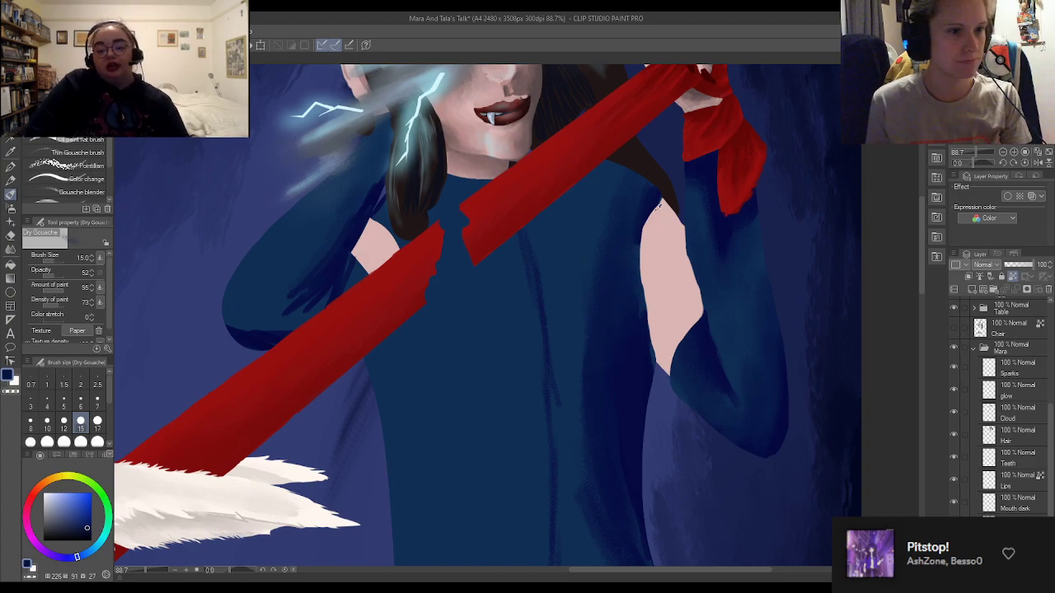
left_click(636, 199, "alt")
left_click(97, 442)
left_click(632, 280, "alt")
left_click(631, 323, "alt")
mouse_move(632, 279)
left_mouse_down()
mouse_move(654, 155)
mouse_move(628, 314)
left_mouse_up()
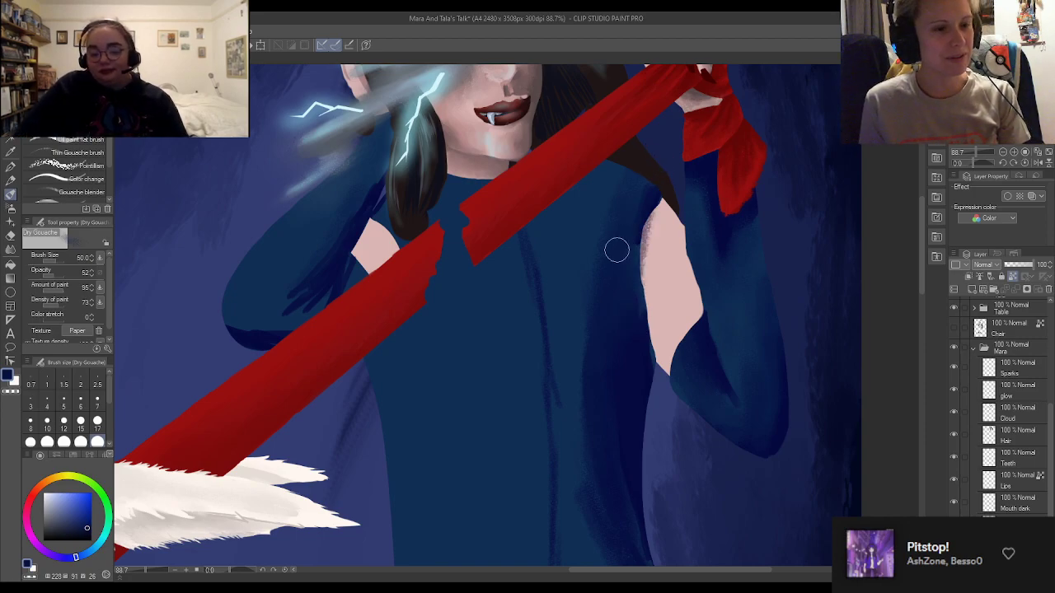
key("ctrl+z")
scroll(813, 316, "down", 4)
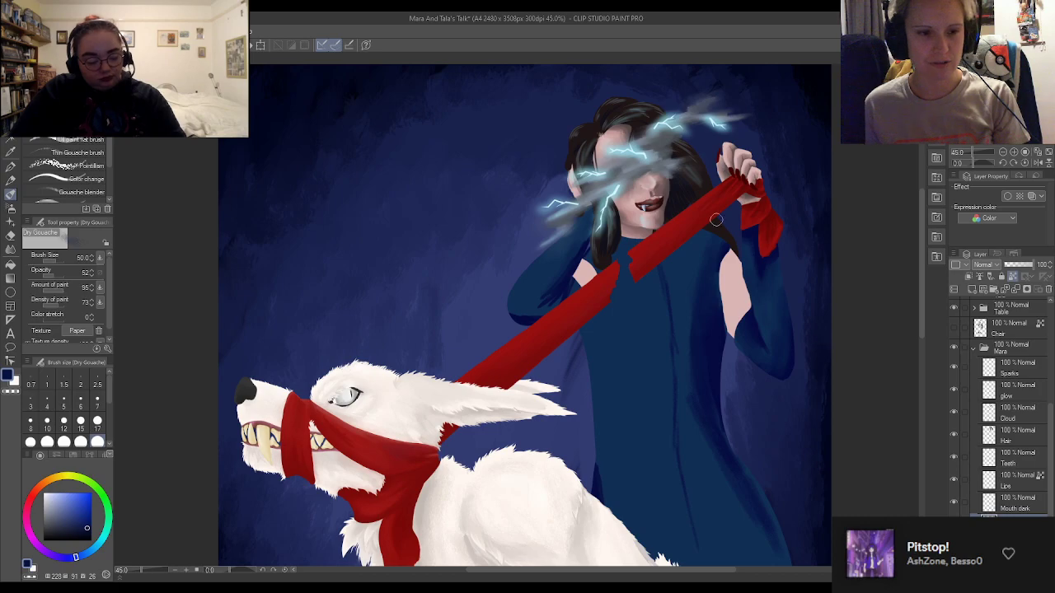
Blend the shadow between the dress's shoulder, armhole and waist by repeatedly sampling nearby blues and painting over the transitions
scroll(720, 220, "up", 3)
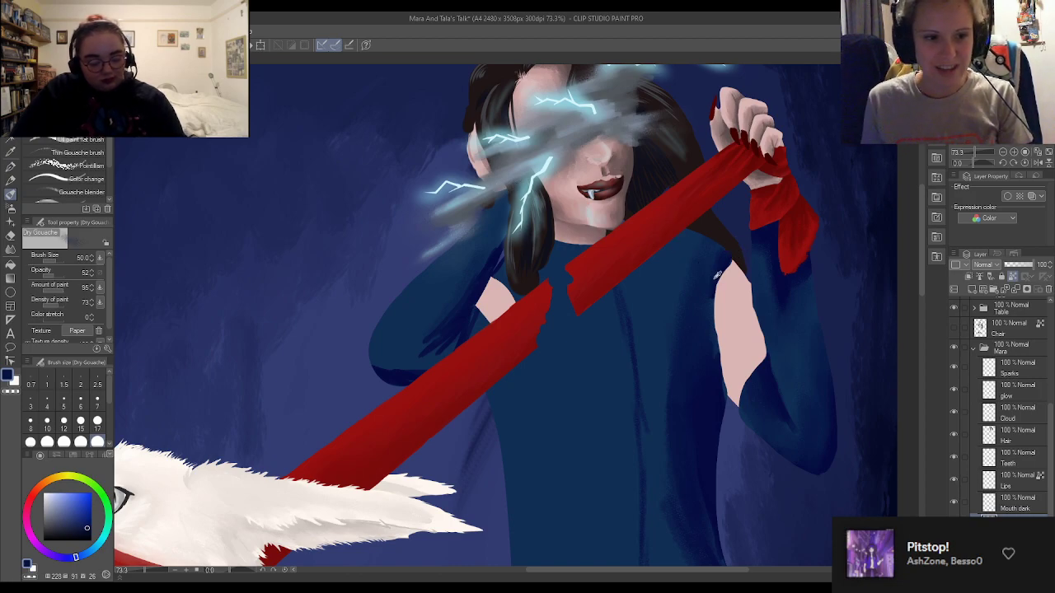
left_click(721, 271, "alt")
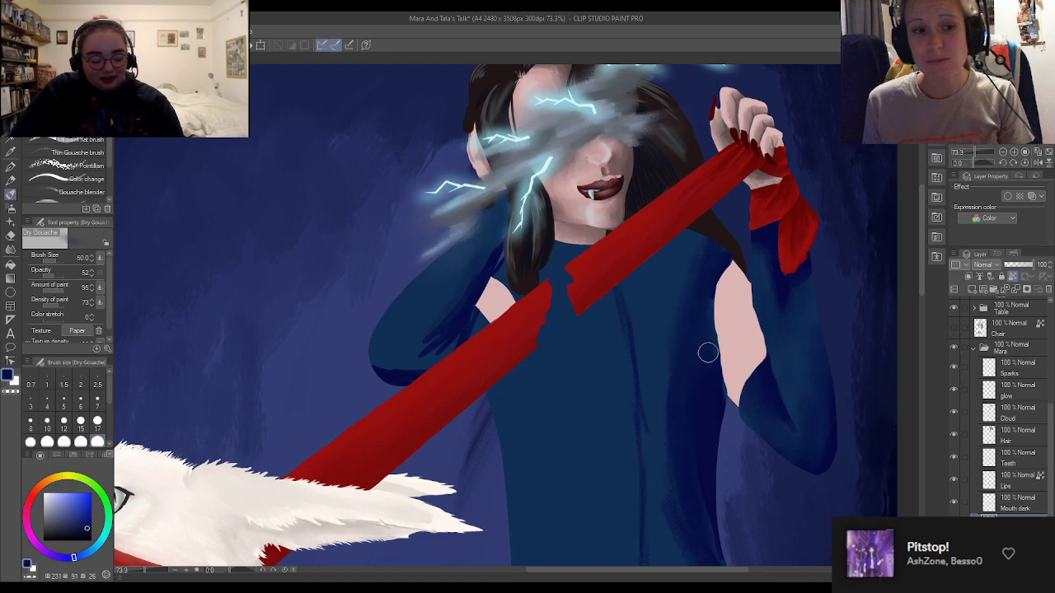
left_click(731, 258, "alt")
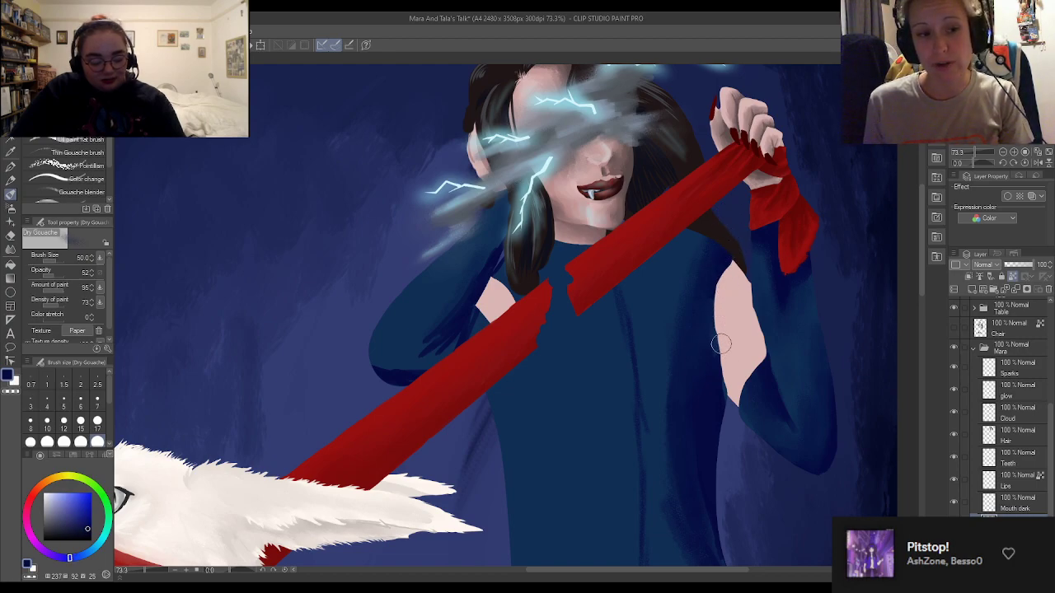
left_click(700, 321, "alt")
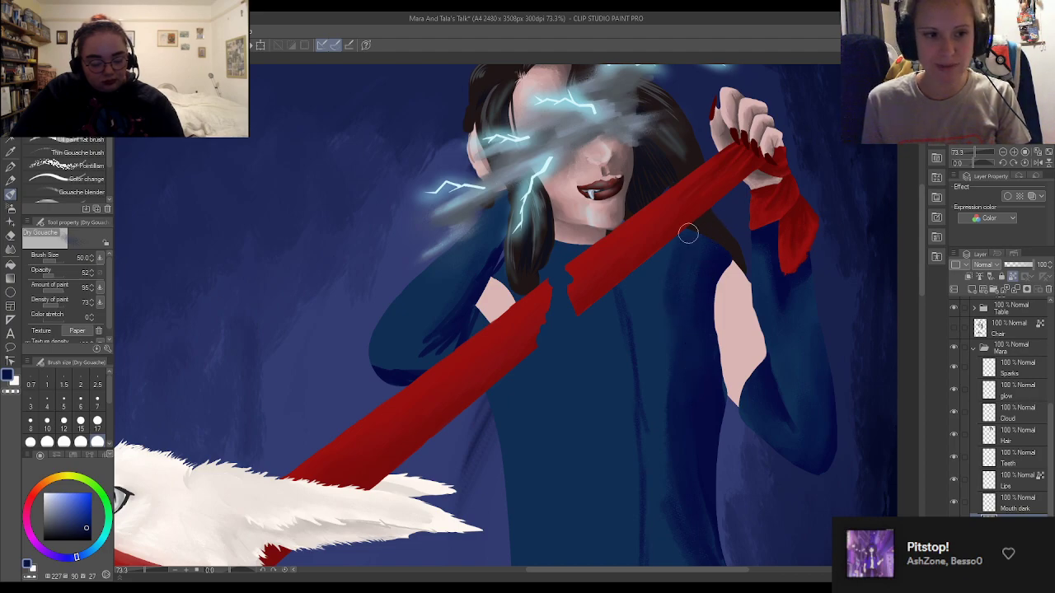
left_click(657, 360, "alt")
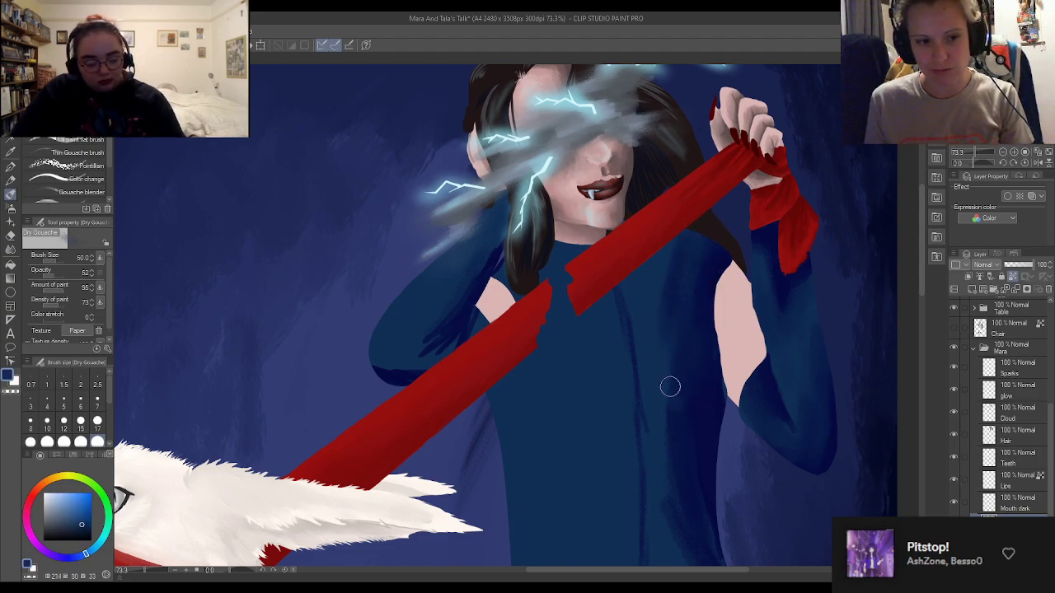
left_click(692, 284, "alt")
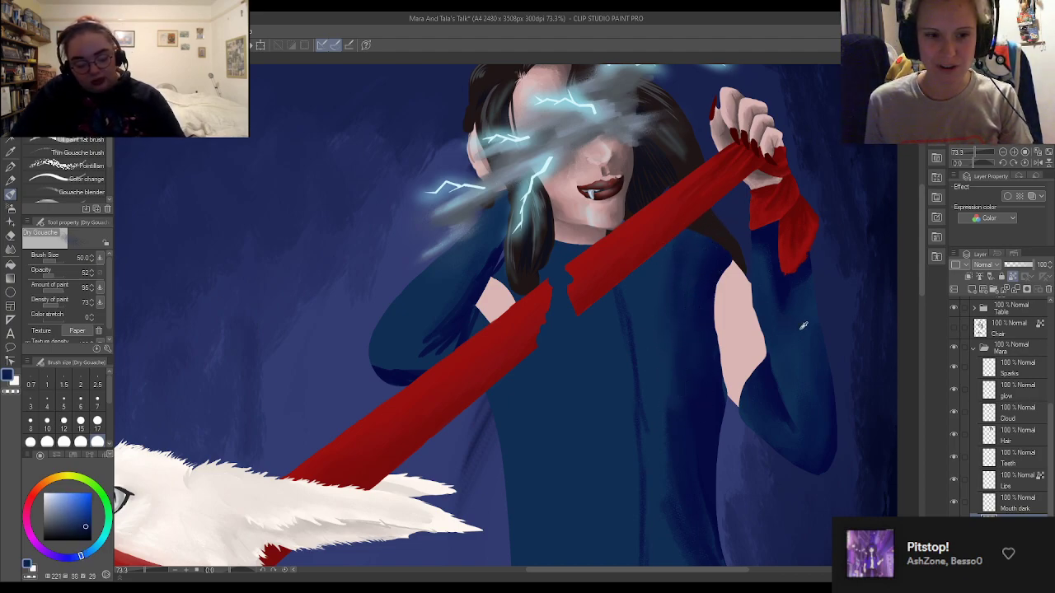
left_click(766, 303, "alt")
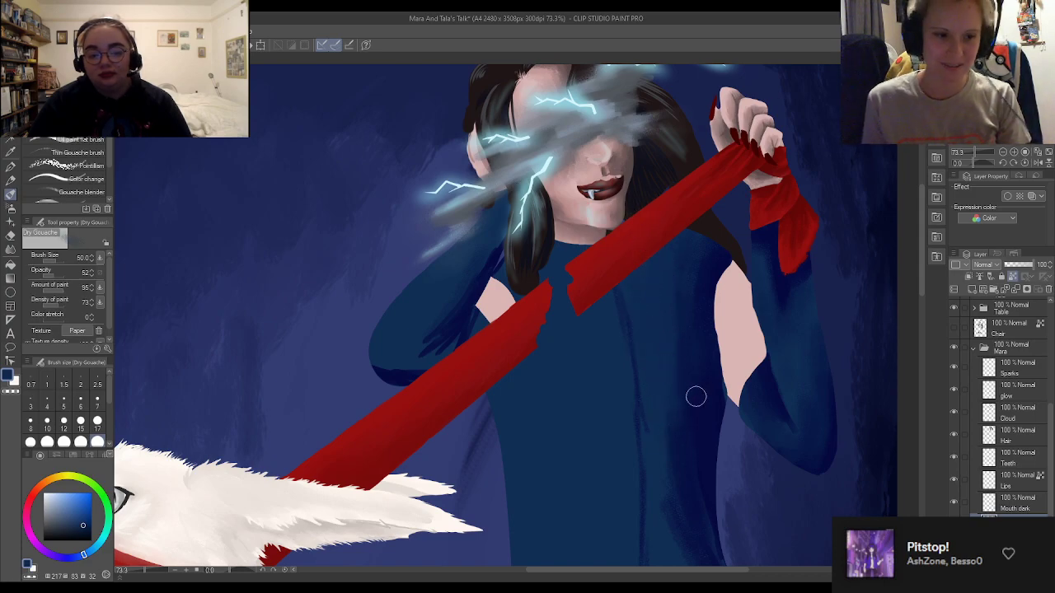
Paint sampled navy and mid blues down the upper sleeve of the arm behind the long hair, using Dry Gouache at size 50
left_click(727, 257, "alt")
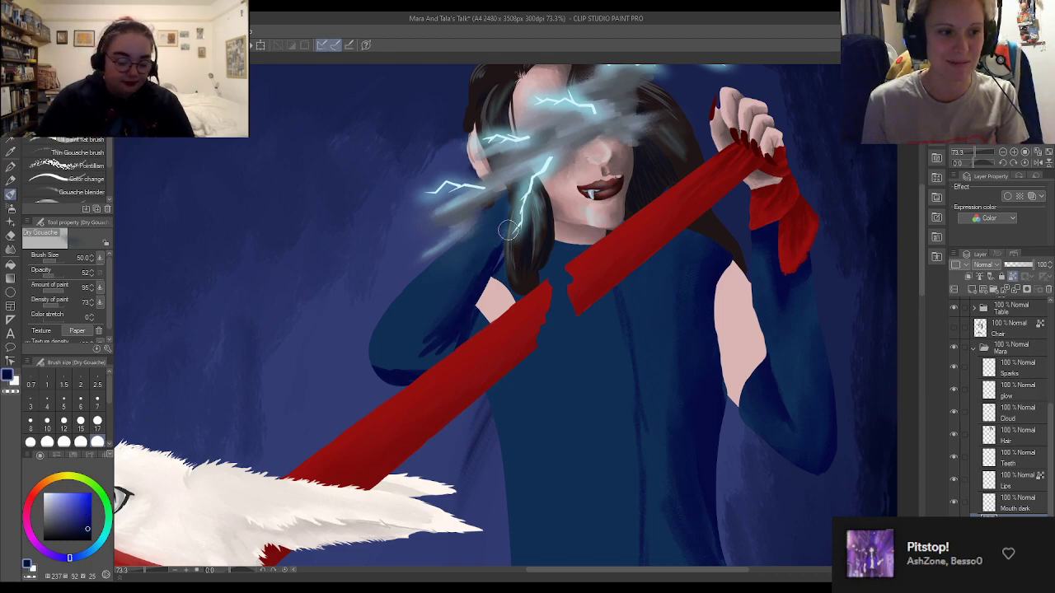
left_click(486, 261, "alt")
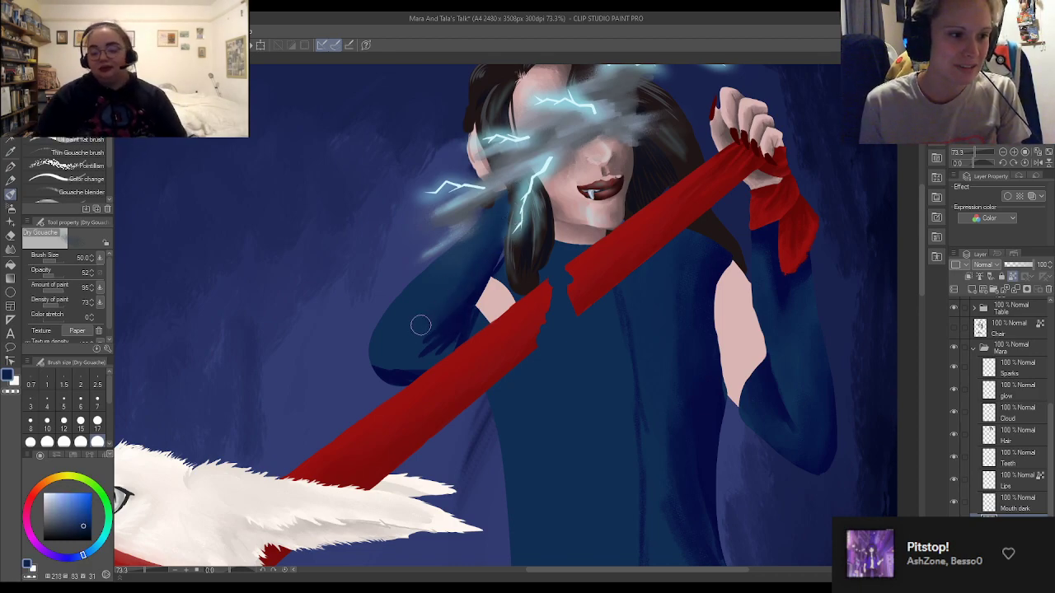
left_click(460, 307, "alt")
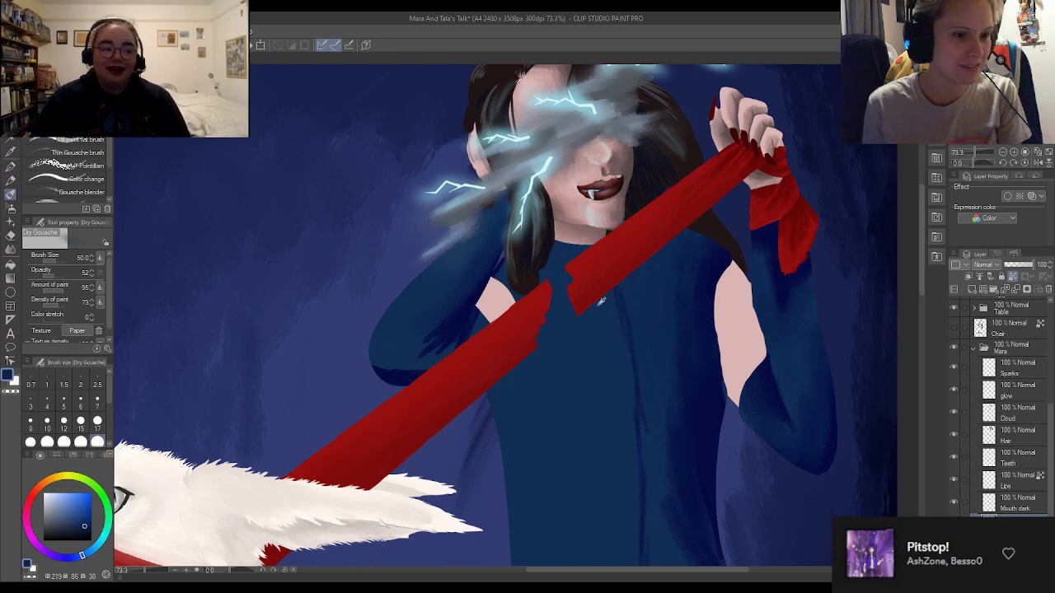
left_click(700, 284, "alt")
left_click_drag(450, 286, 418, 317)
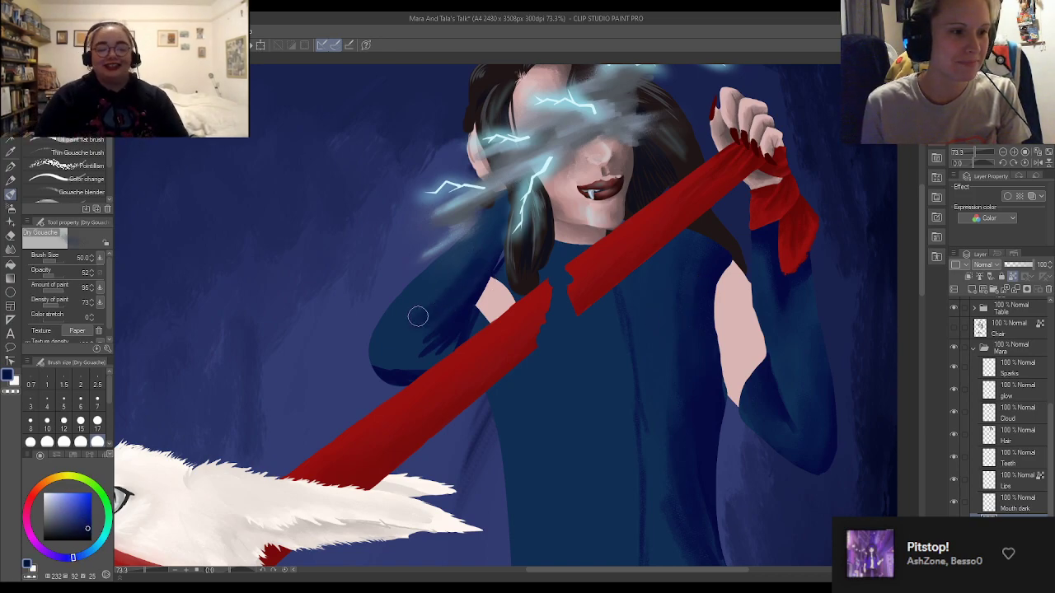
left_click_drag(451, 280, 441, 299)
left_click(457, 286, "alt")
left_click_drag(502, 226, 402, 326)
left_click(440, 279, "alt")
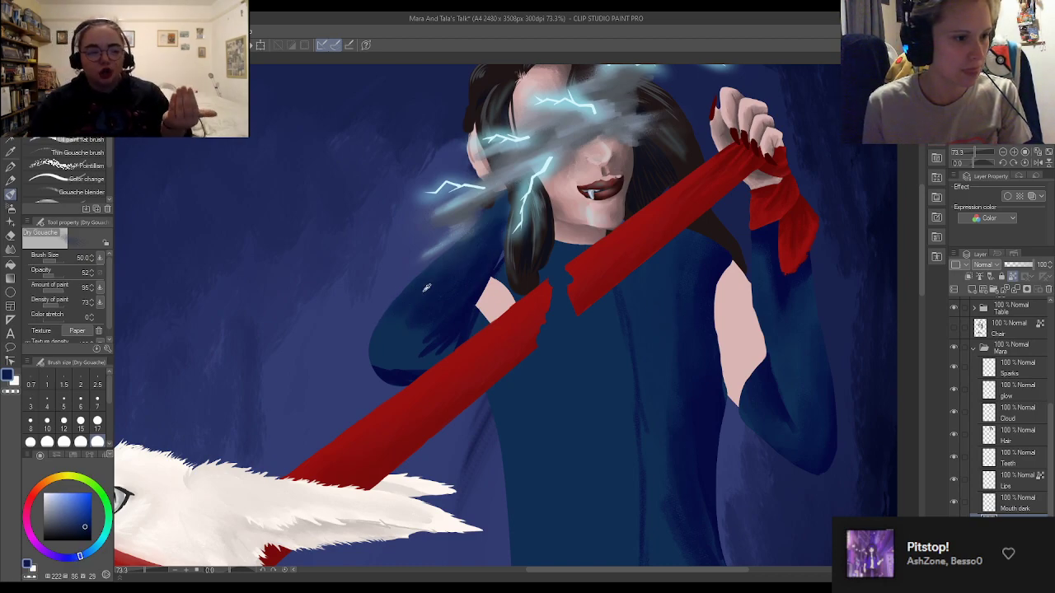
Blend the hard-edged dark band under that sleeve's elbow into the lighter fabric by alternating sampled navy and lighter blues
left_click(389, 347, "alt")
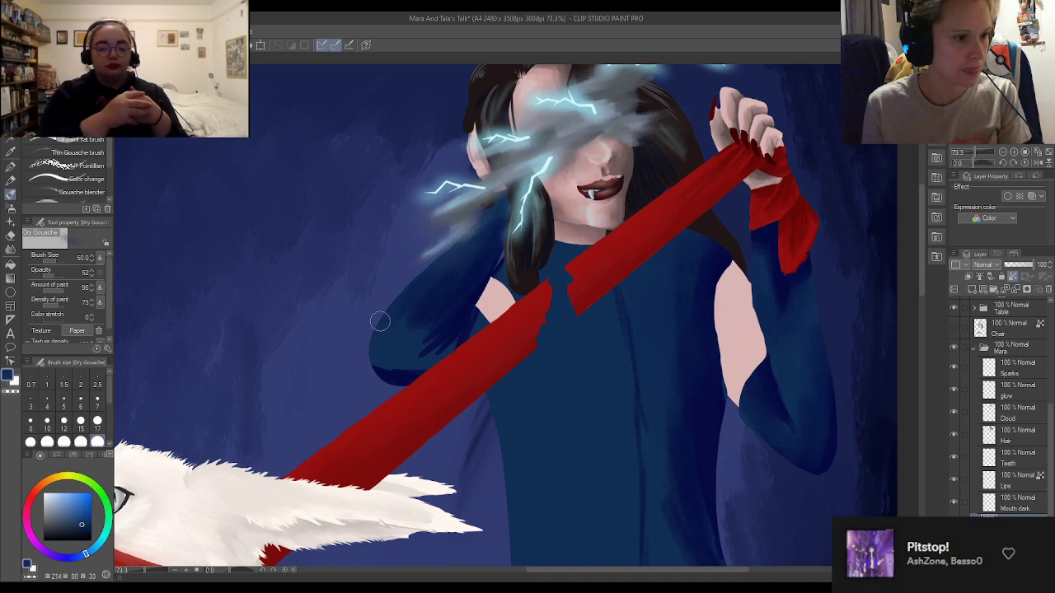
left_click(424, 306, "alt")
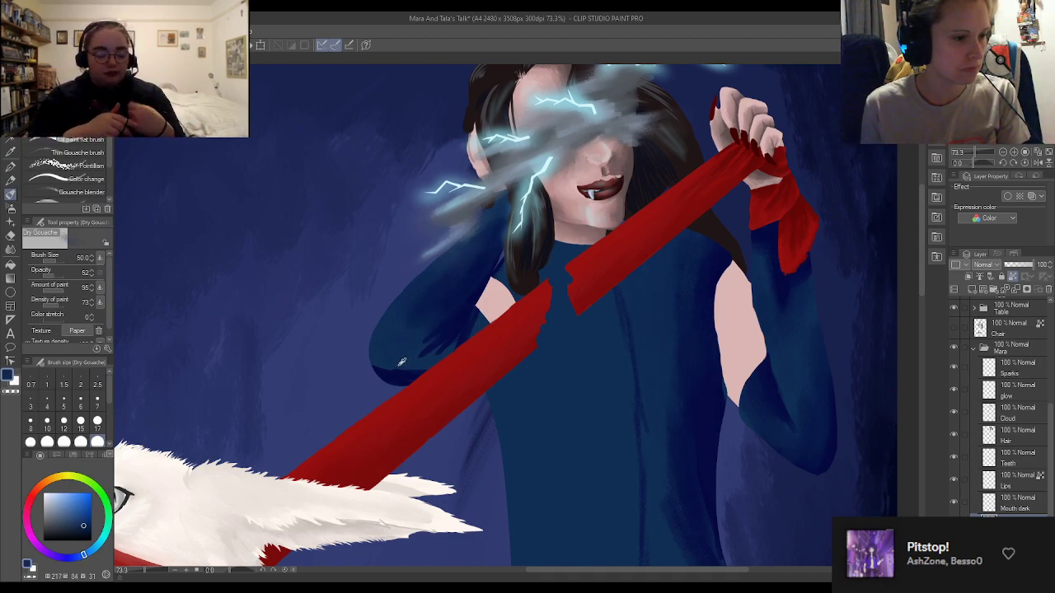
left_click(416, 371, "alt")
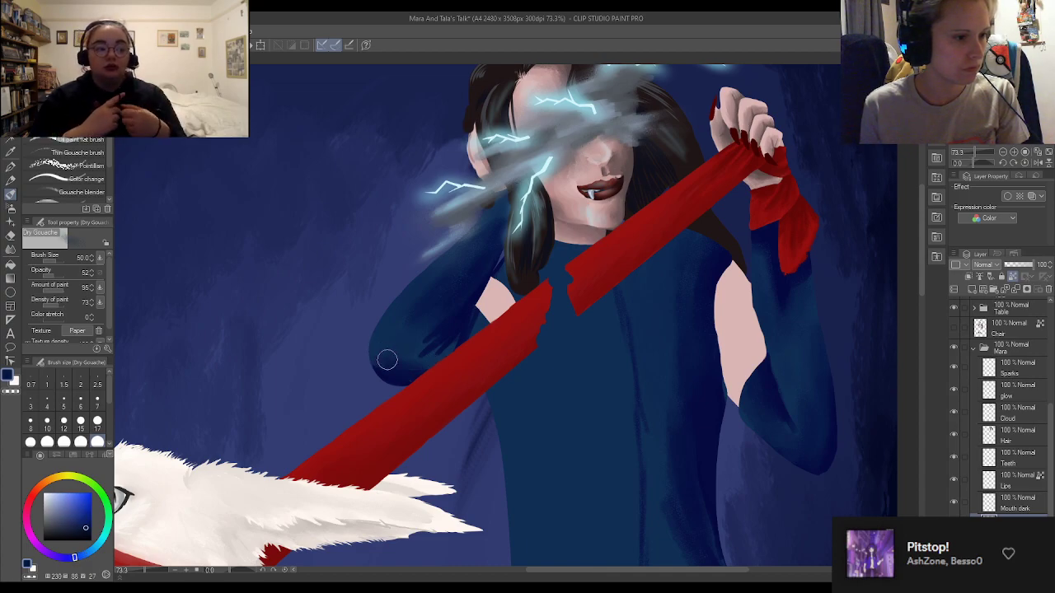
left_click(412, 355, "alt")
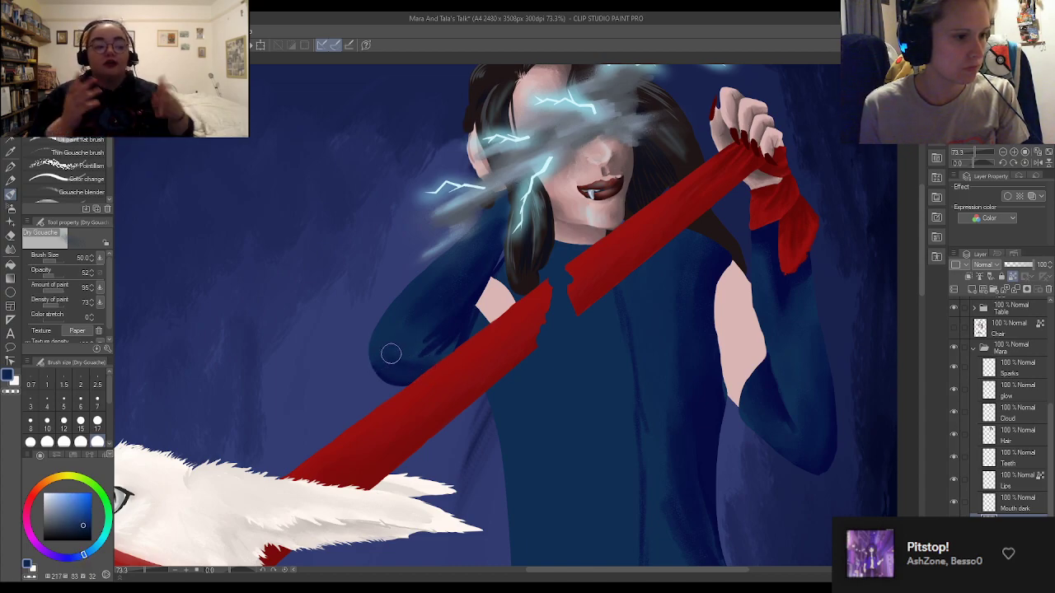
left_click(425, 368, "alt")
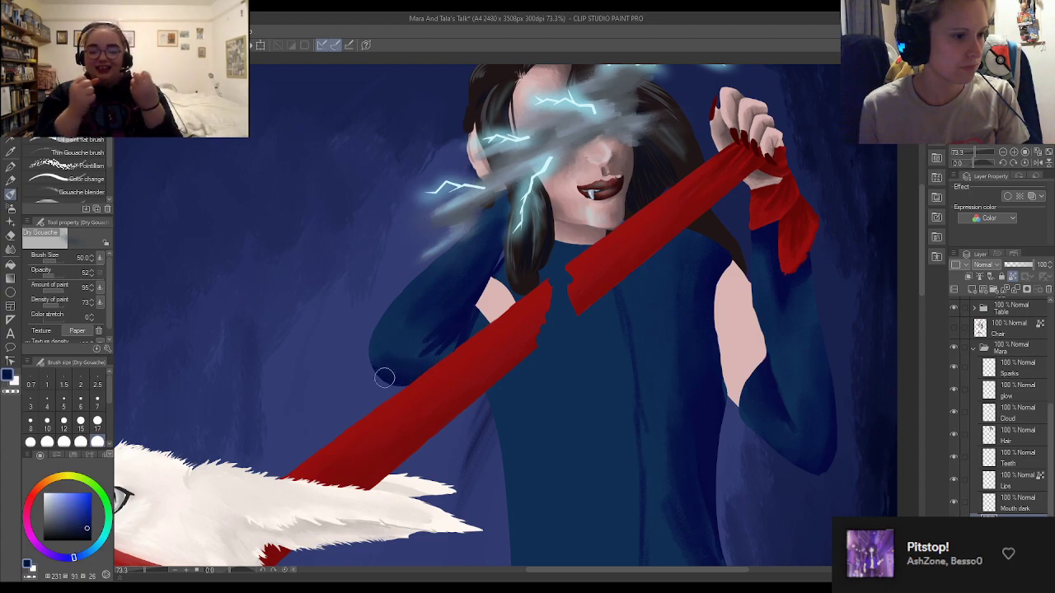
left_click(407, 360, "alt")
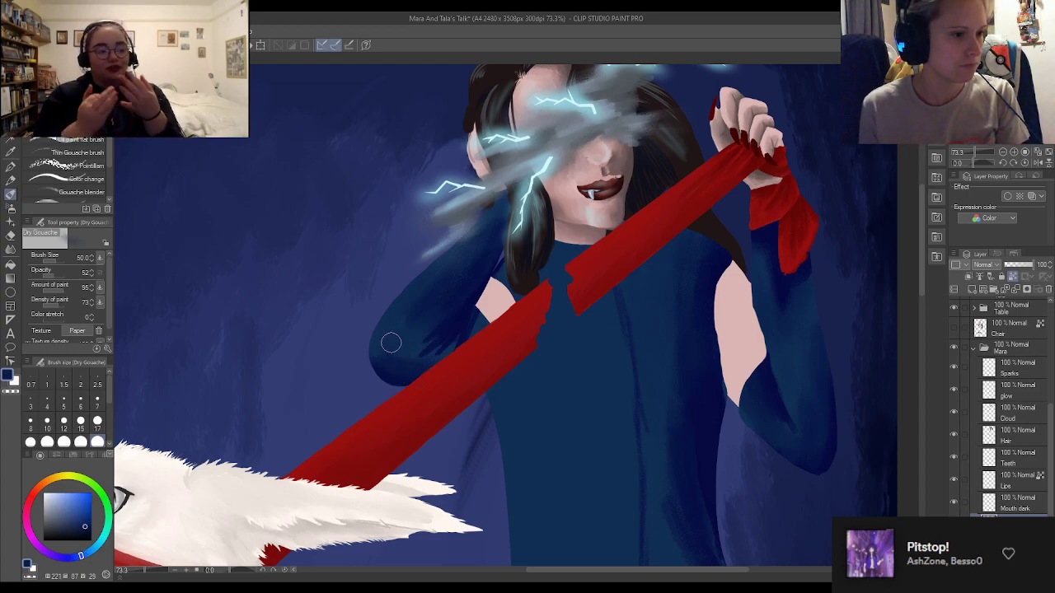
Soften the dark crease strokes on the sleeve beside the red scarf with sampled blues and Dry Gouache at size 17
left_click(98, 422)
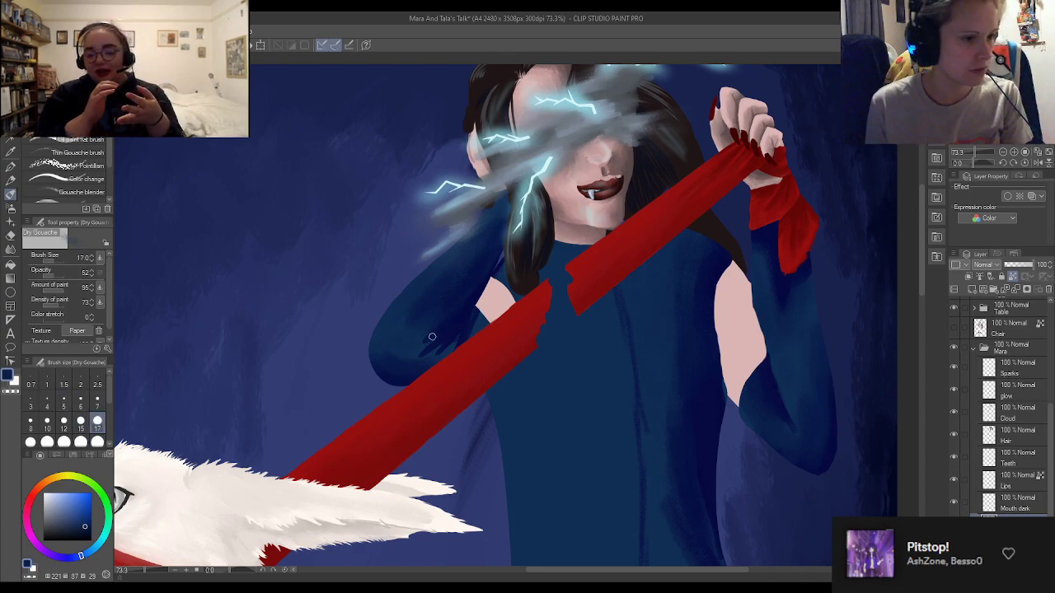
left_click(456, 298, "alt")
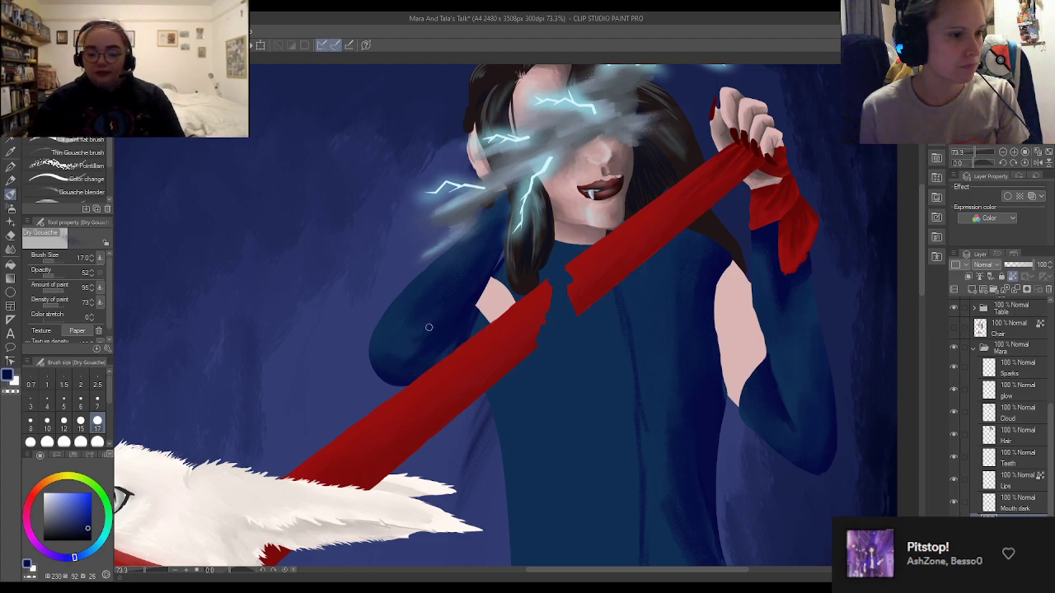
left_click(452, 311, "alt")
Smooth the shading on the sleeve behind the long hair with sampled navy blues, using Dry Gouache at sizes 25 and 30
key("bracketright")
key("bracketright")
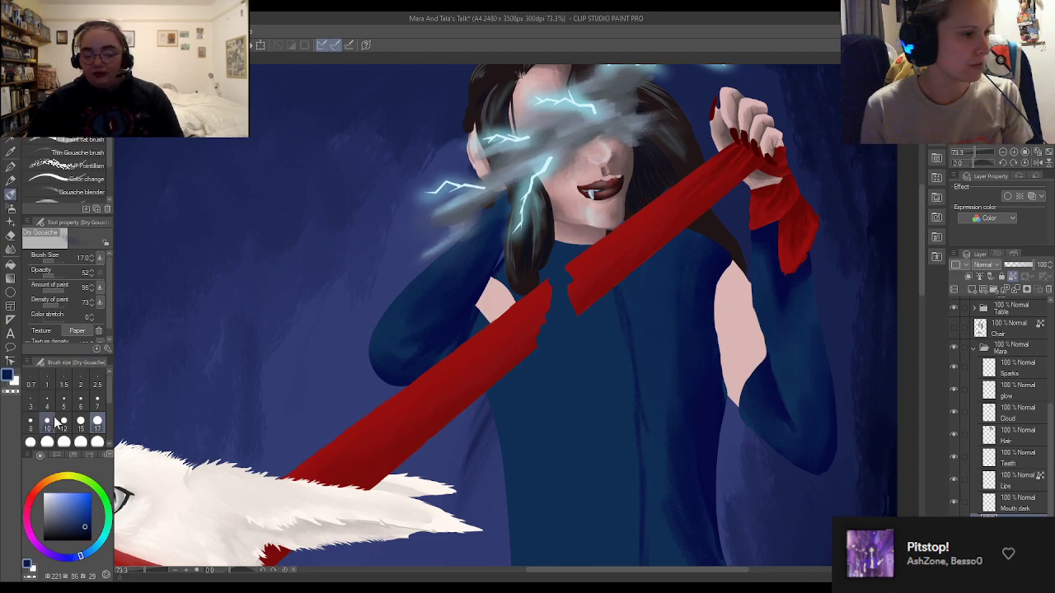
left_click(461, 291, "alt")
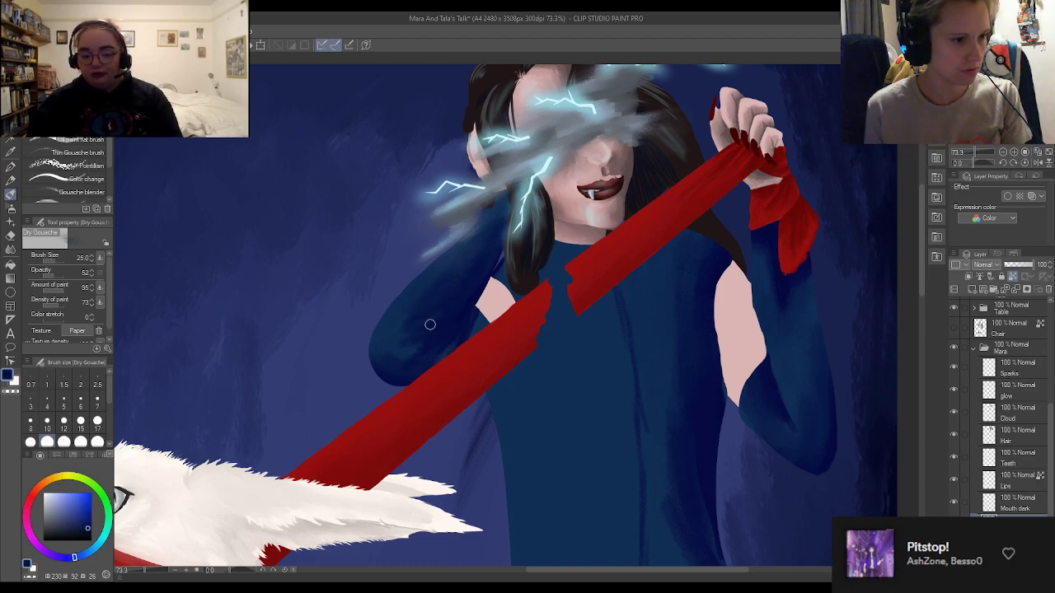
key("bracketright")
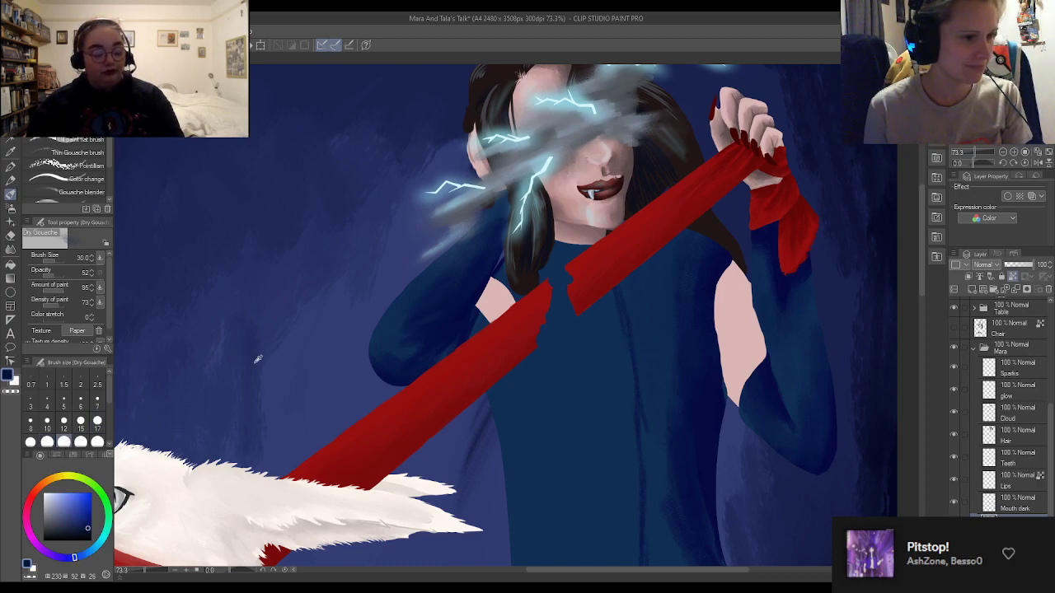
left_click(461, 282, "alt")
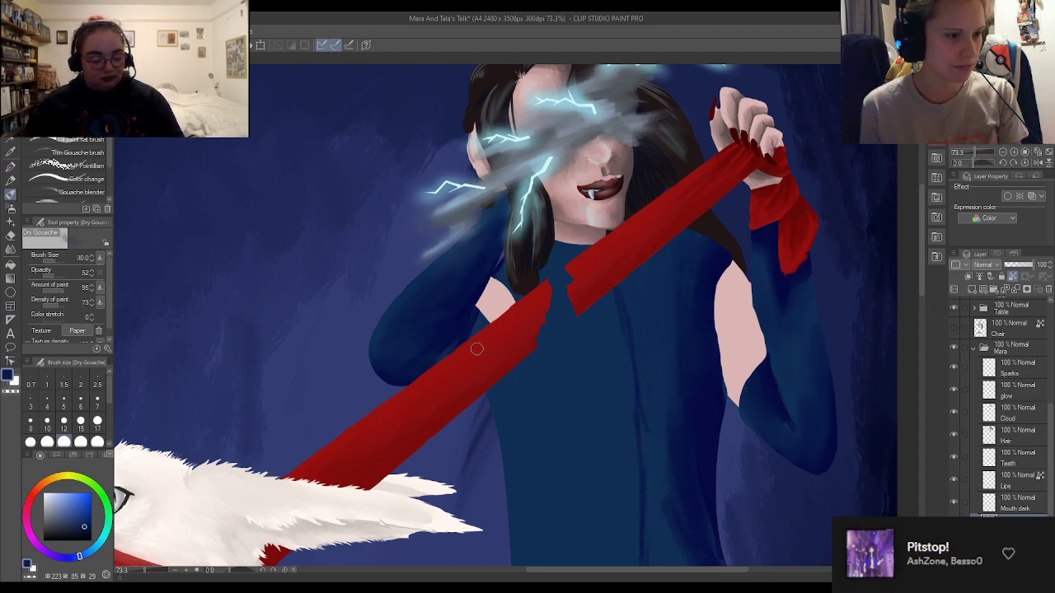
left_click(474, 303, "alt")
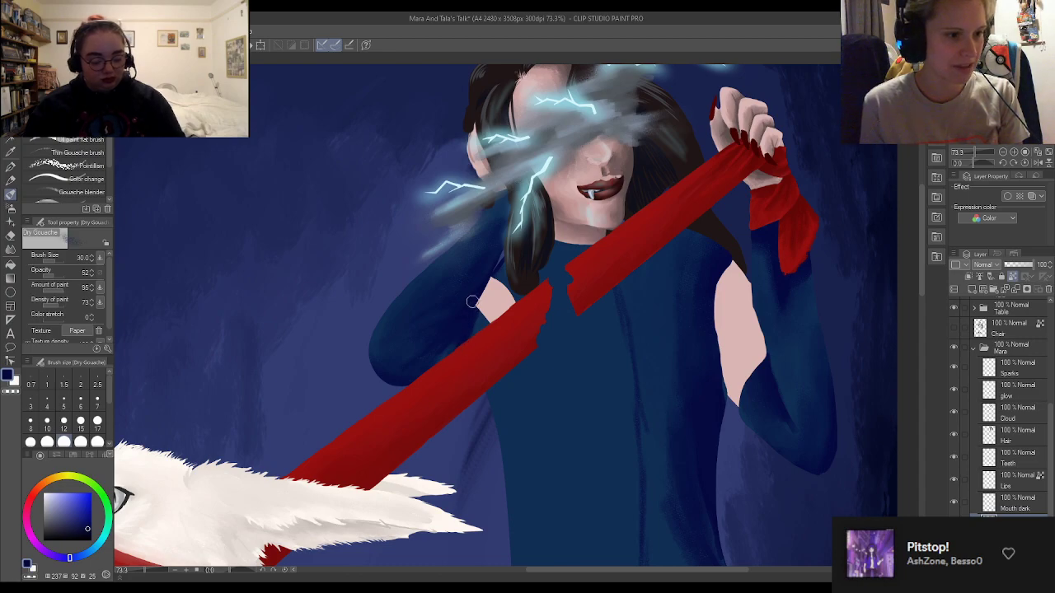
left_click(476, 322, "alt")
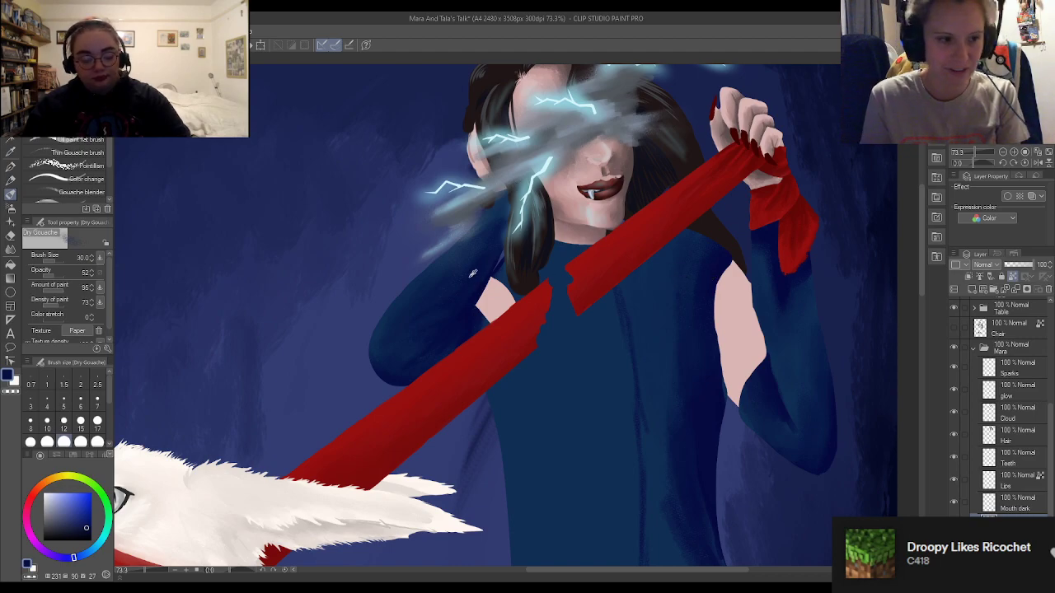
left_click(488, 282, "alt")
left_click(500, 275, "alt")
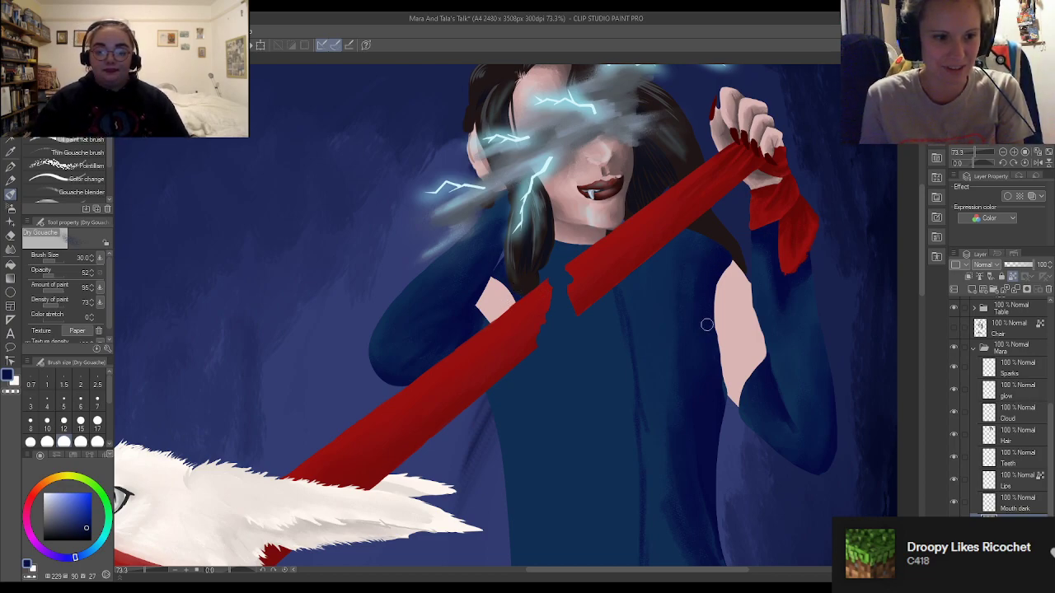
Blend the dress's shadow from the shoulder past the armhole to the waist with sampled blues and Dry Gouache at size 50
left_click(709, 252, "alt")
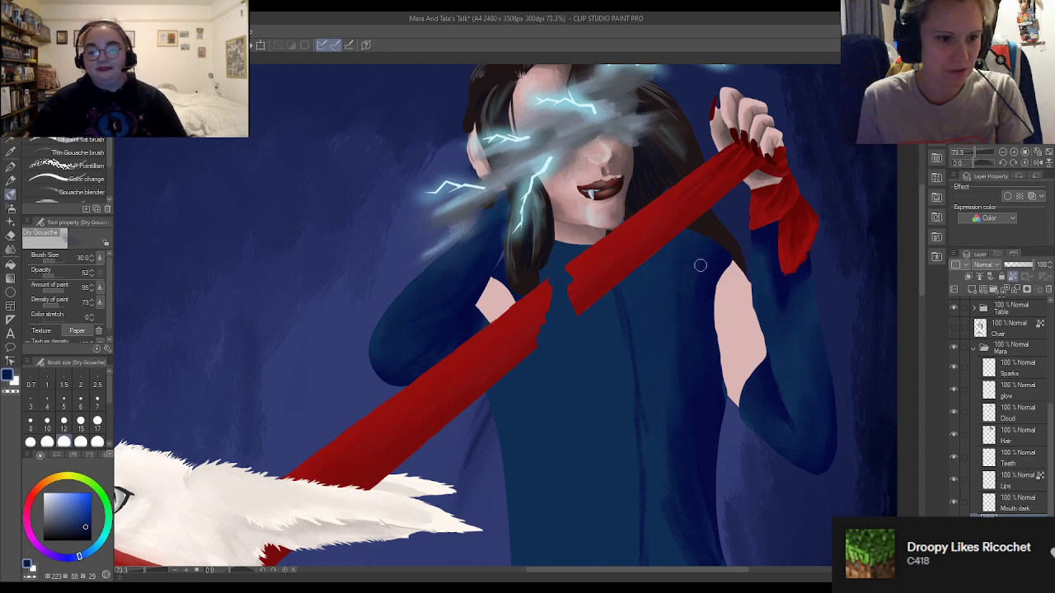
left_click(98, 442)
left_click(703, 253, "alt")
left_click(710, 252, "alt")
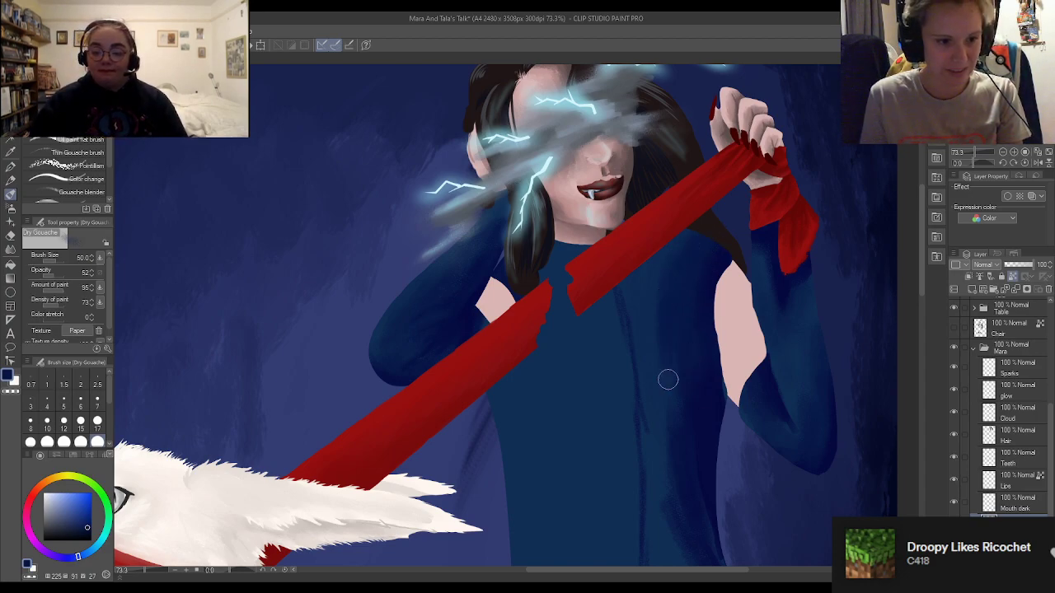
left_click(709, 385, "alt")
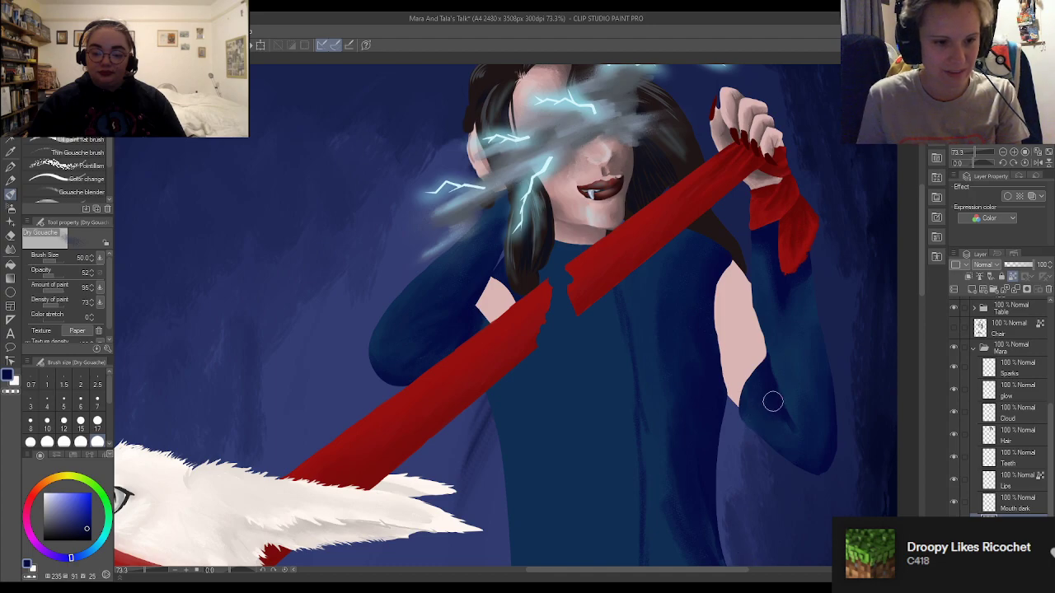
Blend sampled navy and mid blues along the outer edge and elbow of the raised arm's sleeve
left_click(830, 345, "alt")
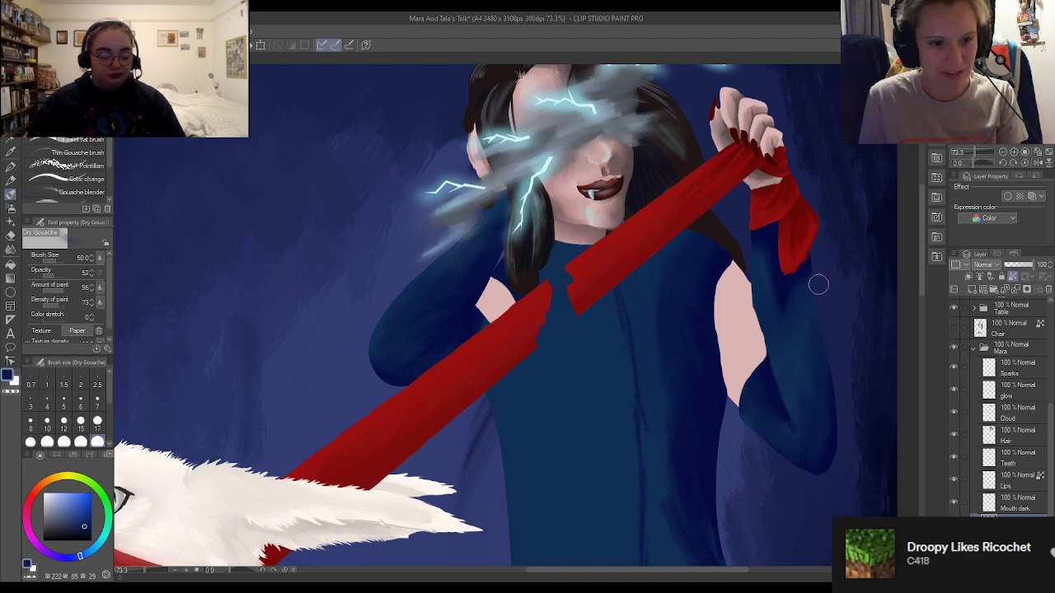
left_click(836, 425, "alt")
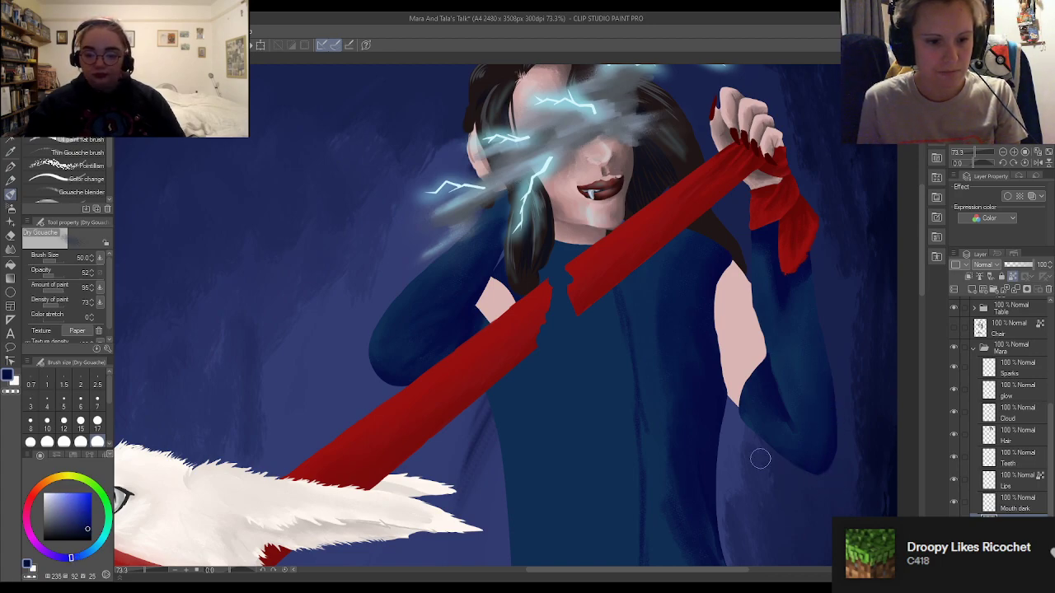
left_click(783, 412, "alt")
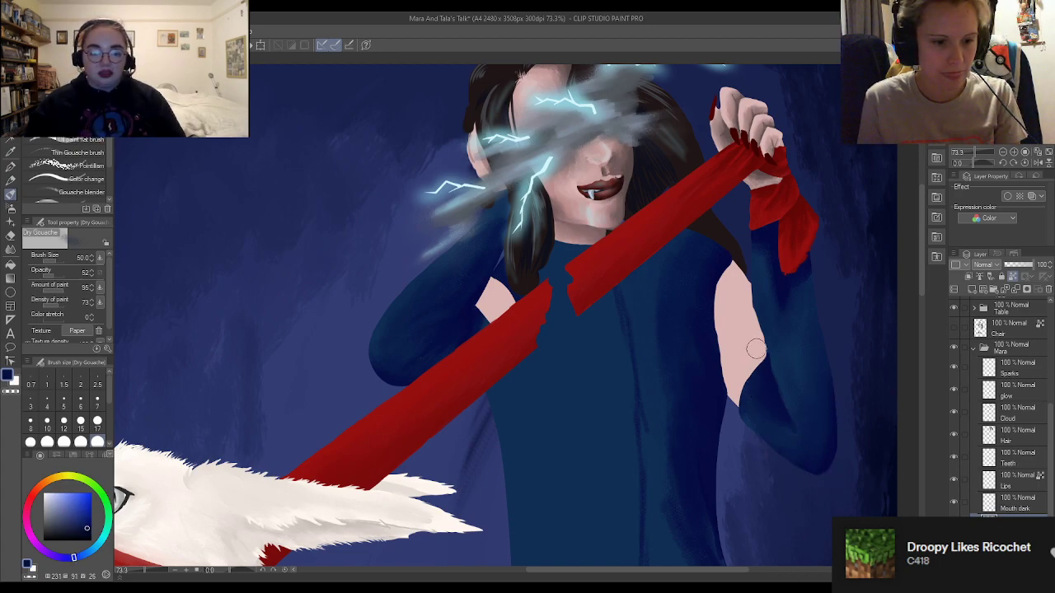
Blend the dress's centre fold and side shadow down into the skirt by sampling and painting nearby blues
scroll(635, 115, "down", 4)
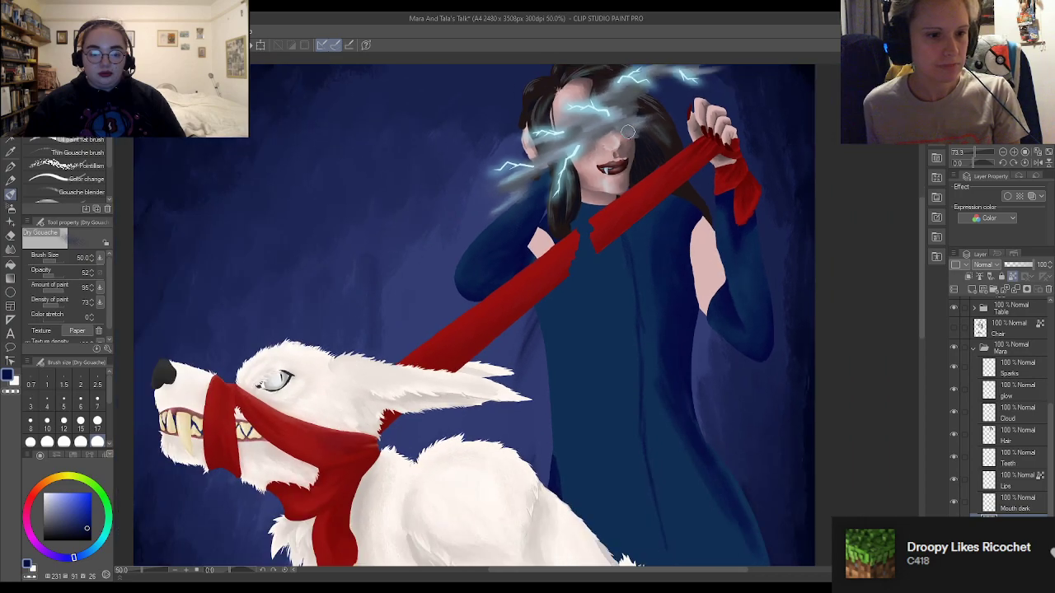
left_click(705, 430, "alt")
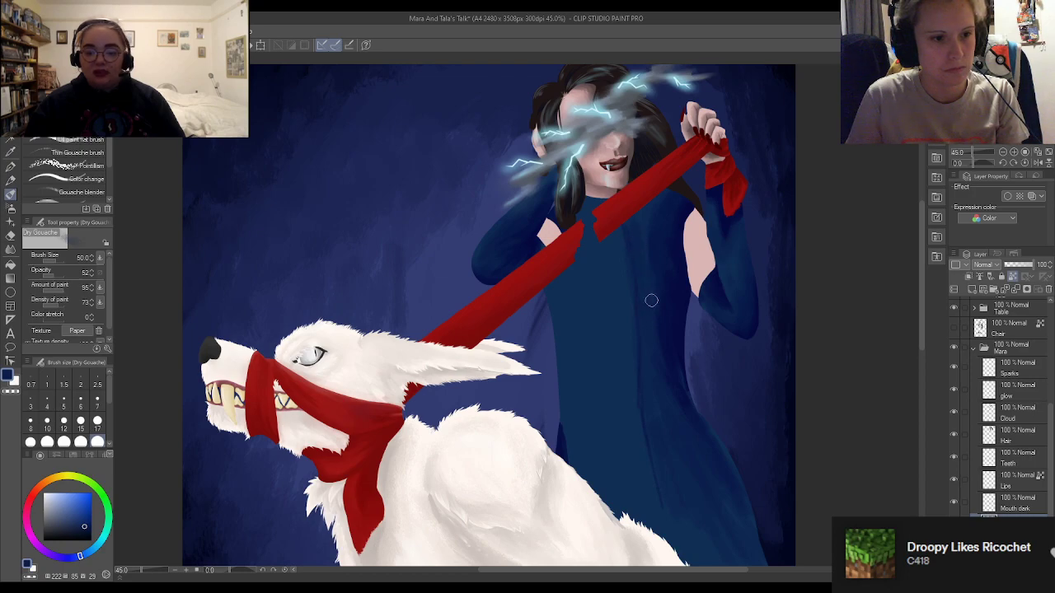
left_click(646, 234, "alt")
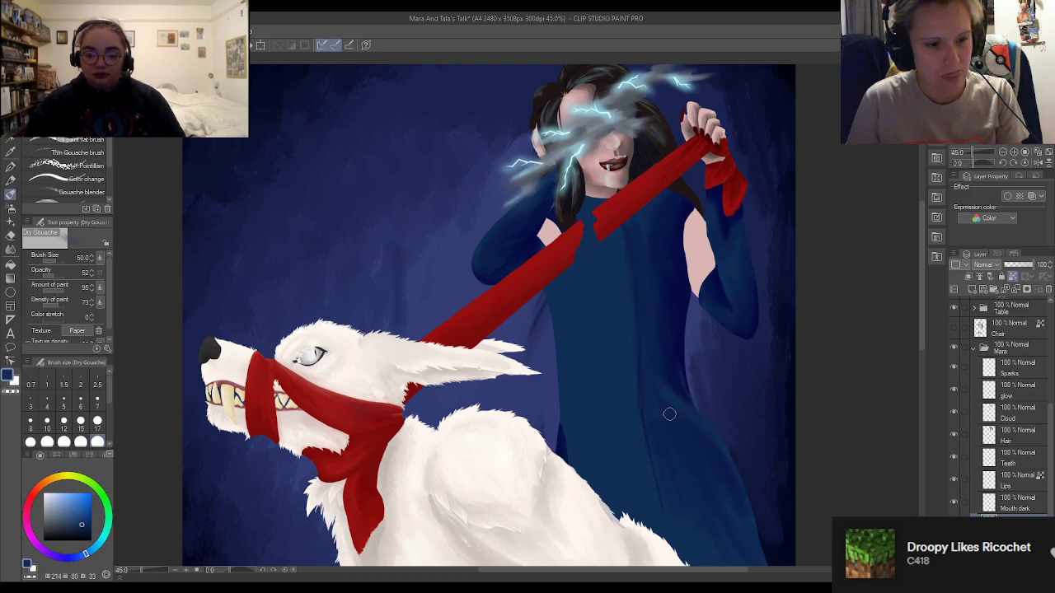
left_click(697, 442, "alt")
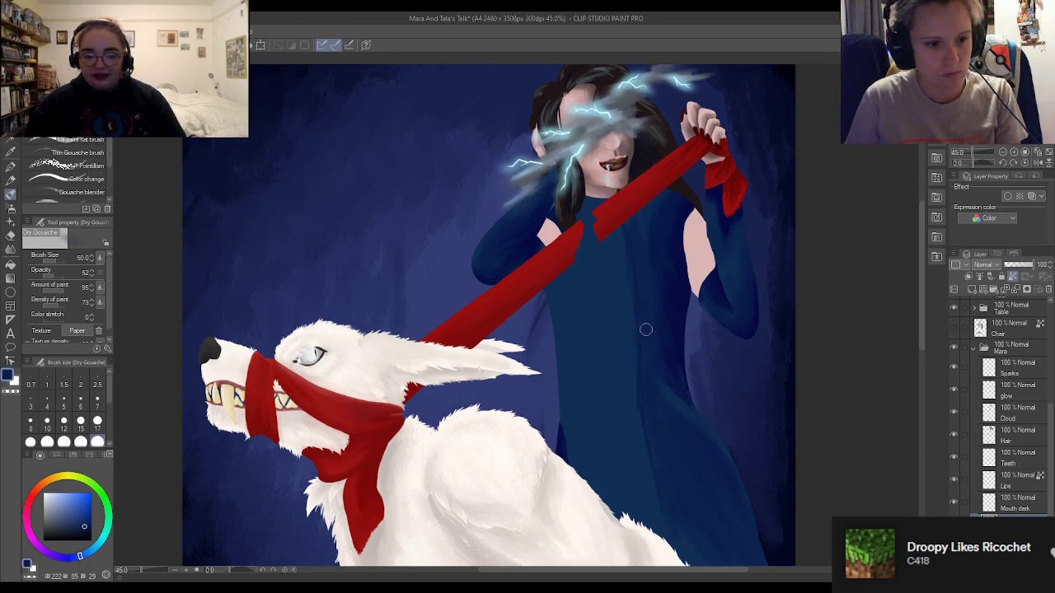
left_click(676, 298, "alt")
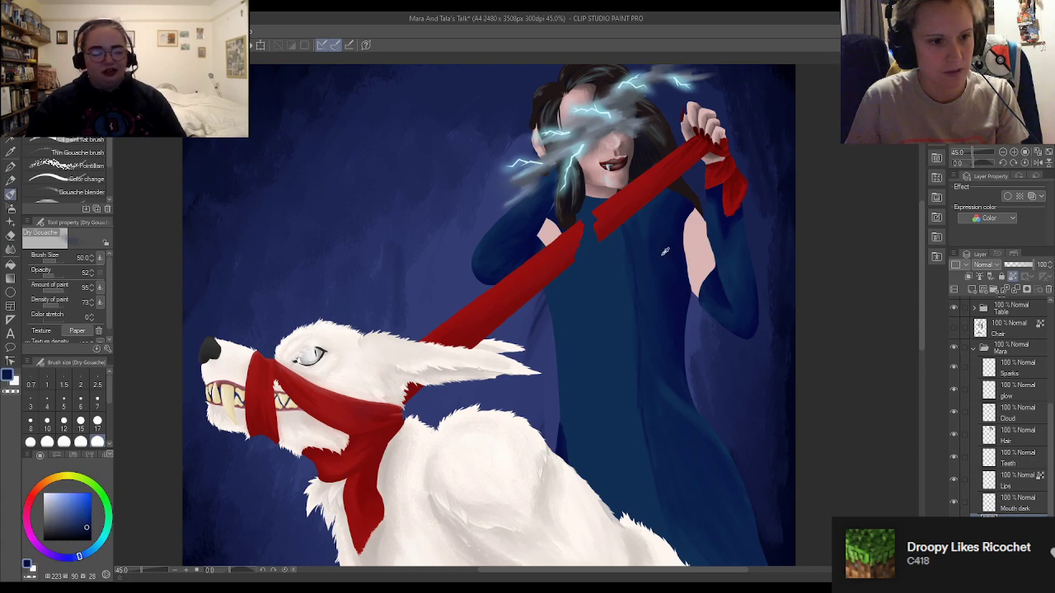
left_click(678, 218, "alt")
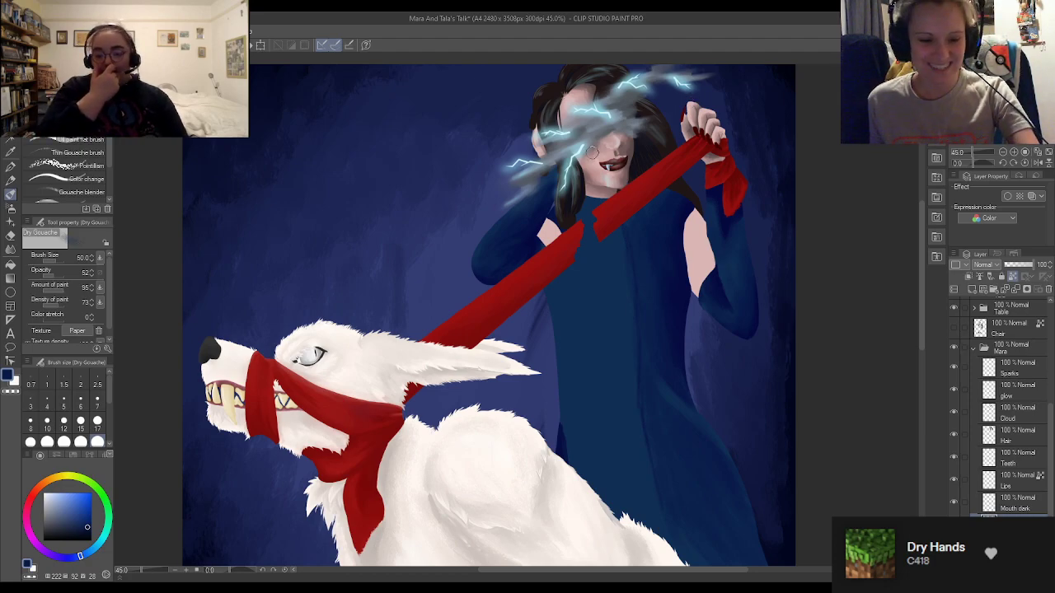
Paint a dark navy shadow on the dress's hip and skirt along the white wolf's back, using blue sampled beside the armhole
scroll(630, 264, "up", 3)
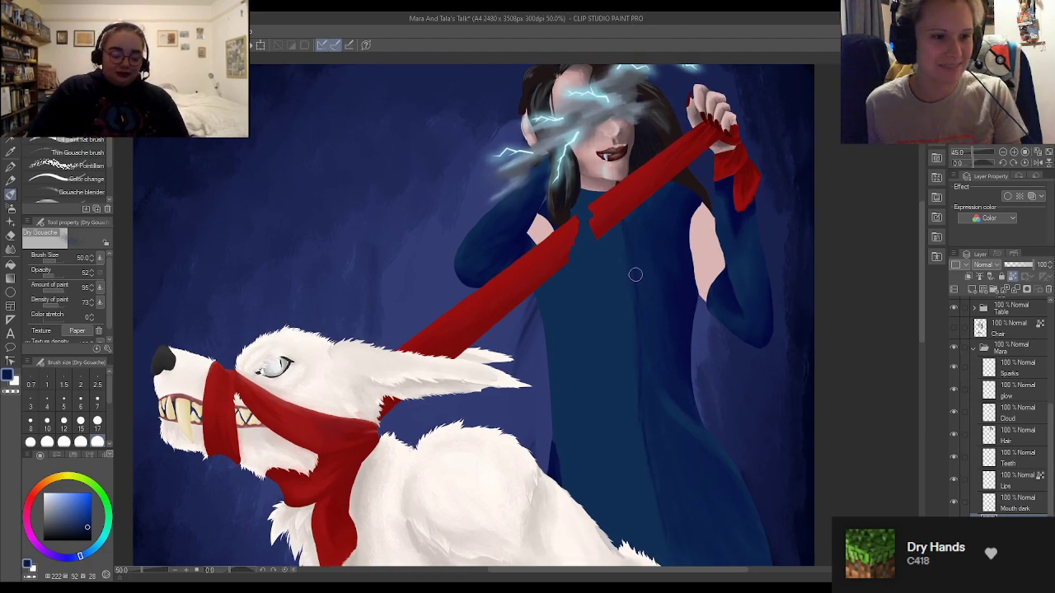
left_click(667, 334, "alt")
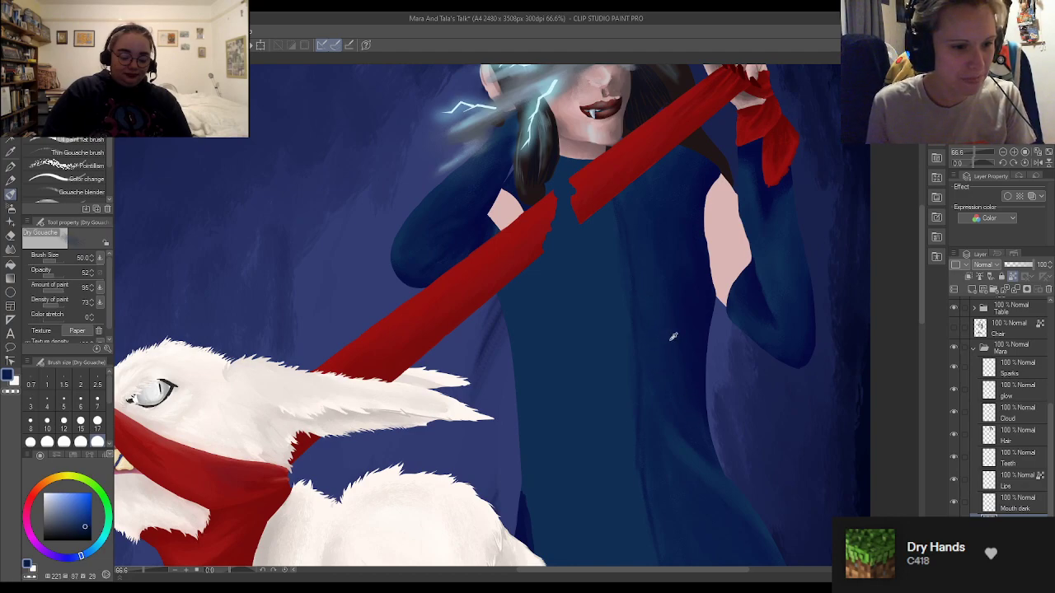
left_click(710, 293, "alt")
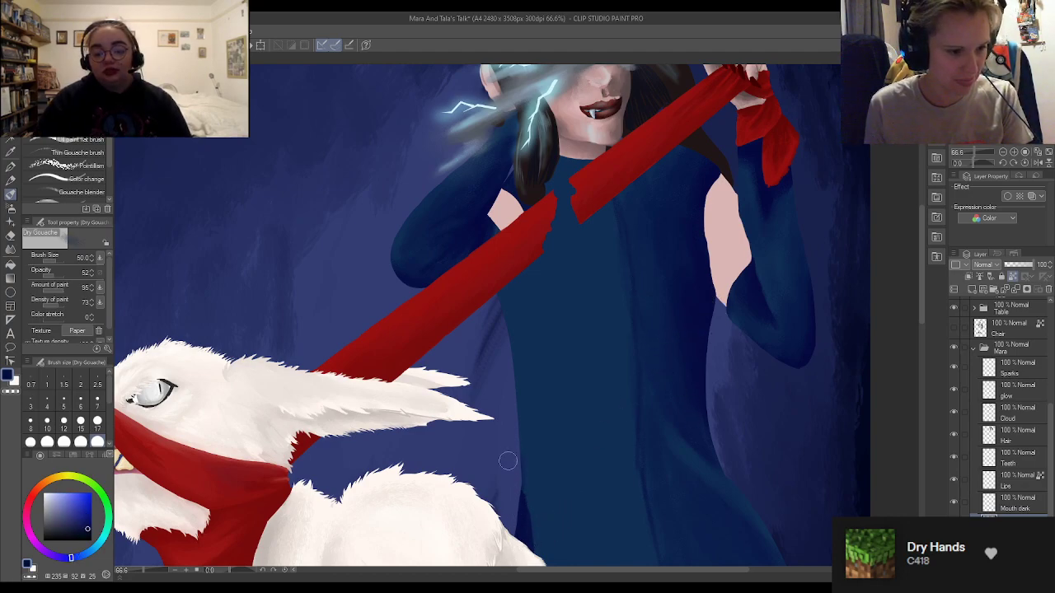
mouse_move(520, 468)
left_mouse_down()
mouse_move(537, 495)
mouse_move(527, 524)
mouse_move(540, 511)
mouse_move(560, 515)
left_mouse_up()
scroll(560, 514, "left", 5)
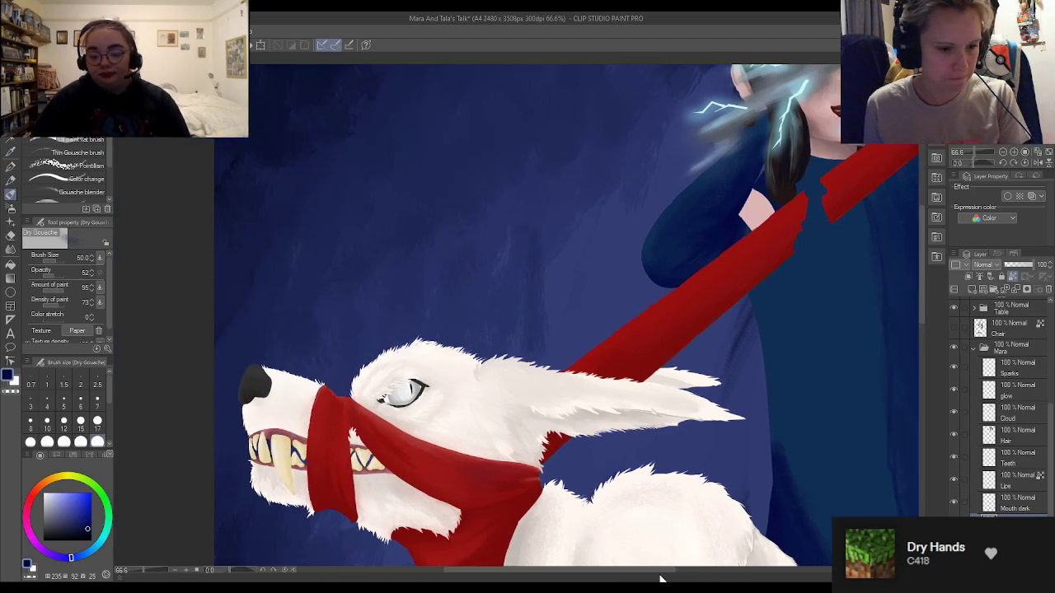
left_click_drag(663, 570, 690, 580)
scroll(692, 561, "down", 2)
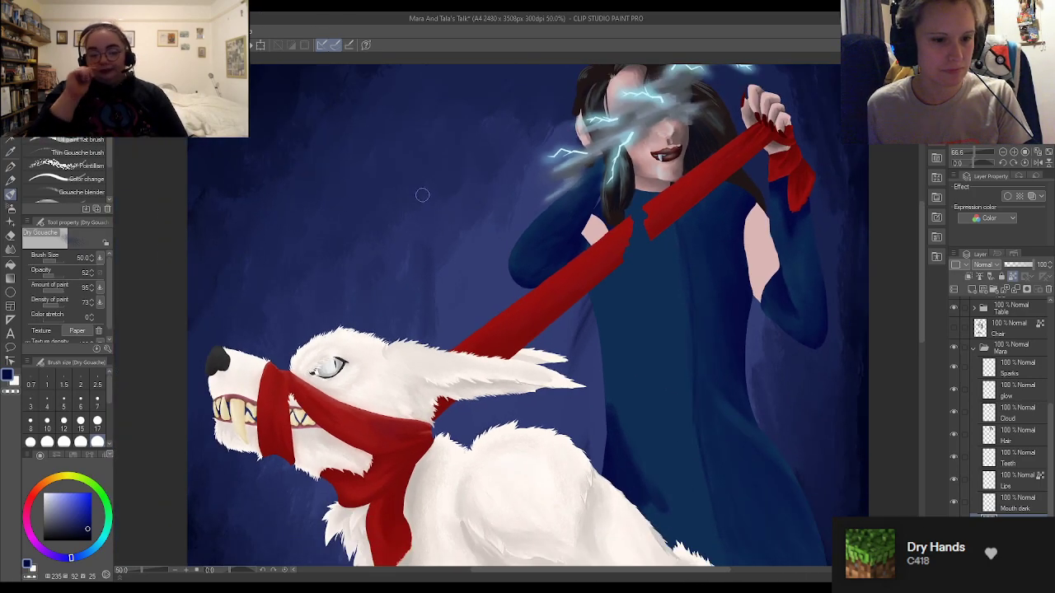
scroll(449, 266, "down", 3)
scroll(449, 266, "up", 1)
mouse_move(628, 470)
left_mouse_down()
mouse_move(611, 429)
mouse_move(649, 482)
mouse_move(705, 525)
left_mouse_up()
Extend the hip shadow up across the dress's waist and blend its edges with sampled navy and lighter blues
left_click(682, 482, "alt")
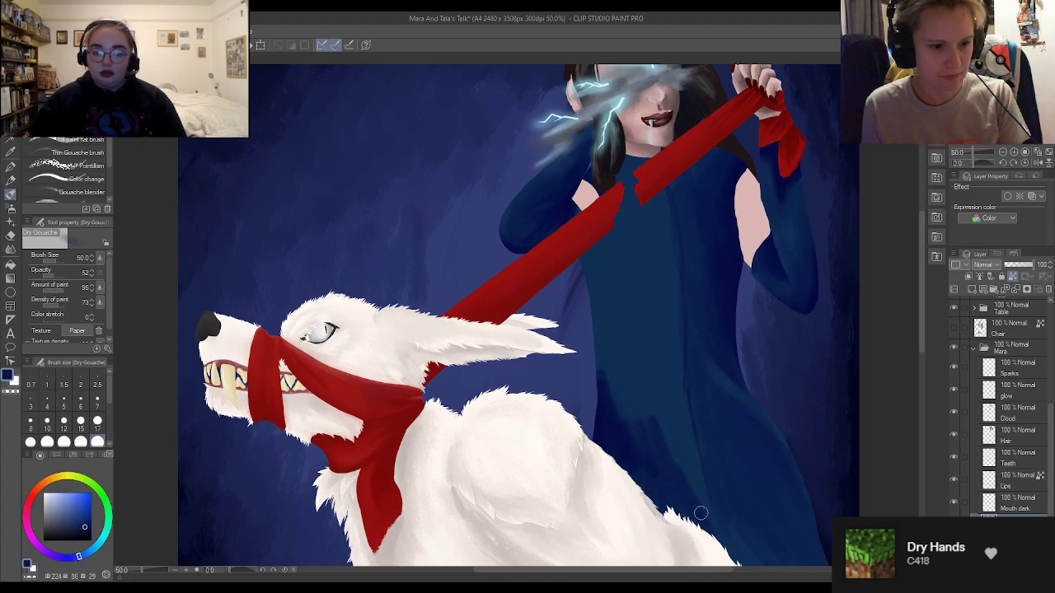
left_click(631, 378, "alt")
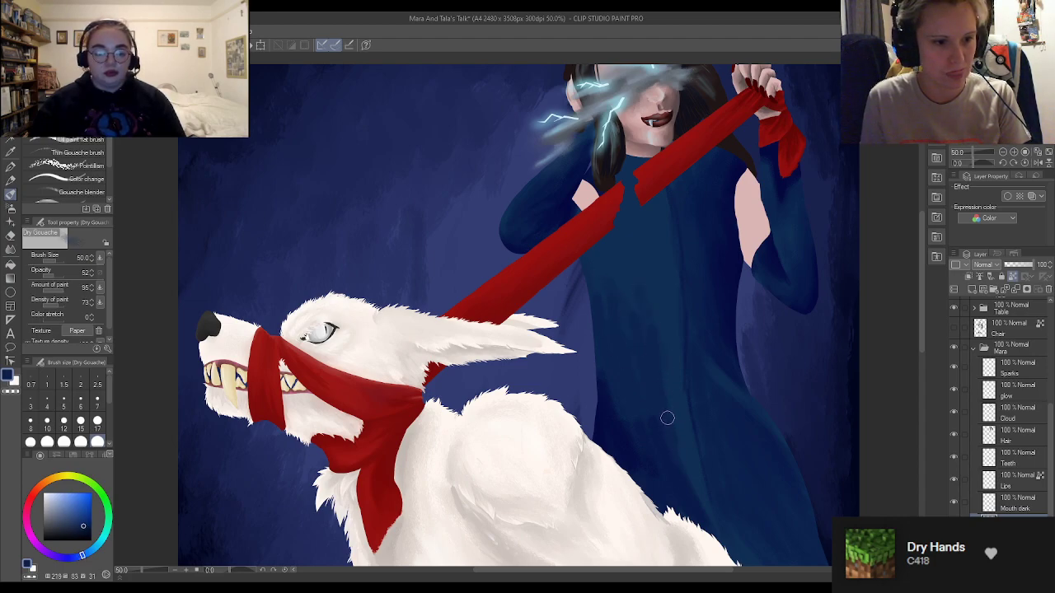
left_click(622, 395, "alt")
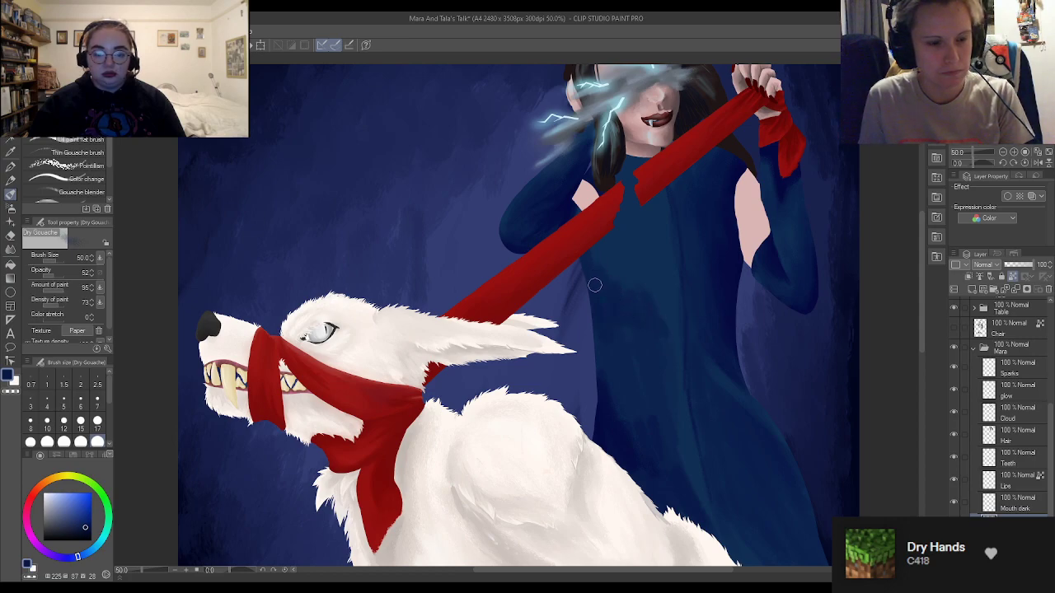
left_click(610, 391, "alt")
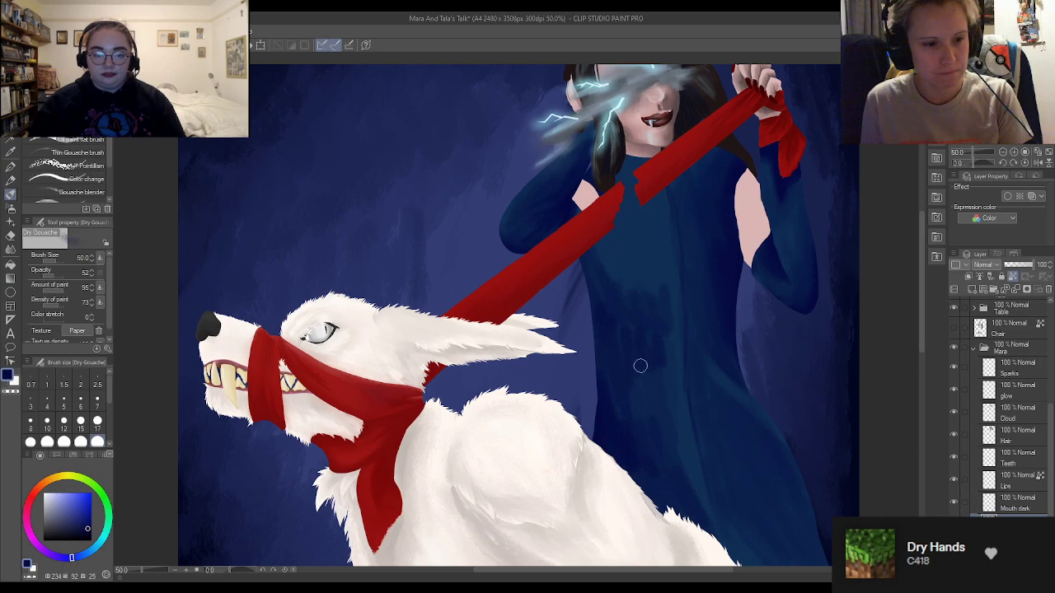
left_click(667, 346, "alt")
left_click(646, 281, "alt")
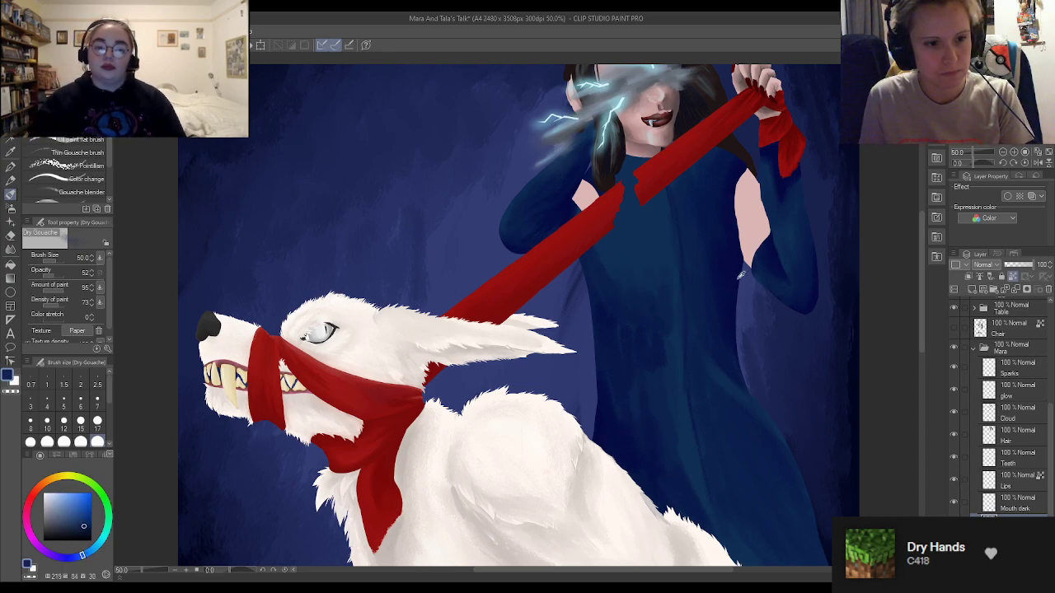
Darken the dress's abdomen with sampled navy and paint a lighter blue highlight across the hips
left_click(738, 273, "alt")
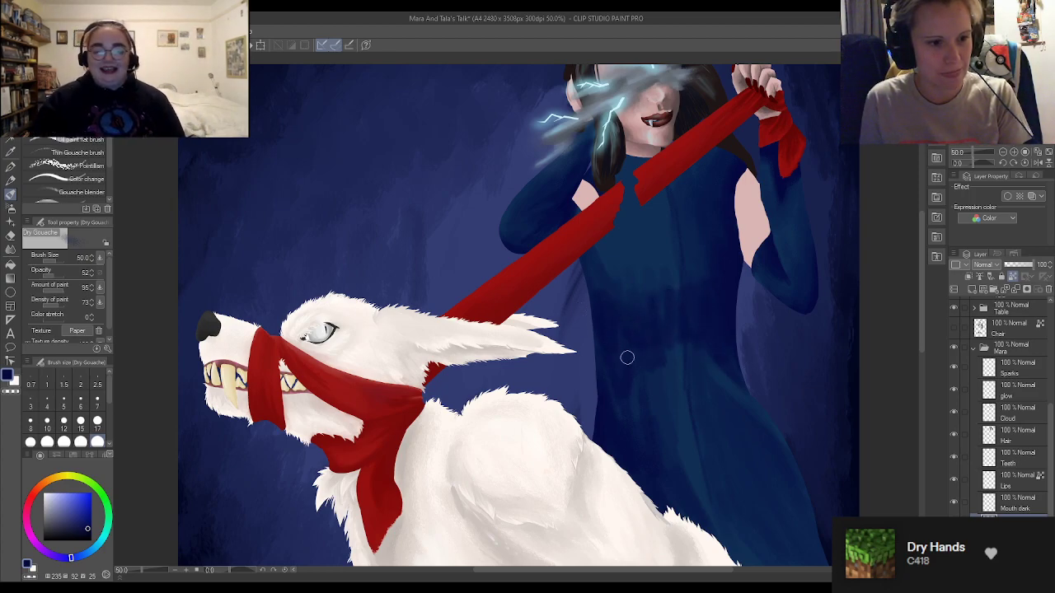
left_click(647, 398, "alt")
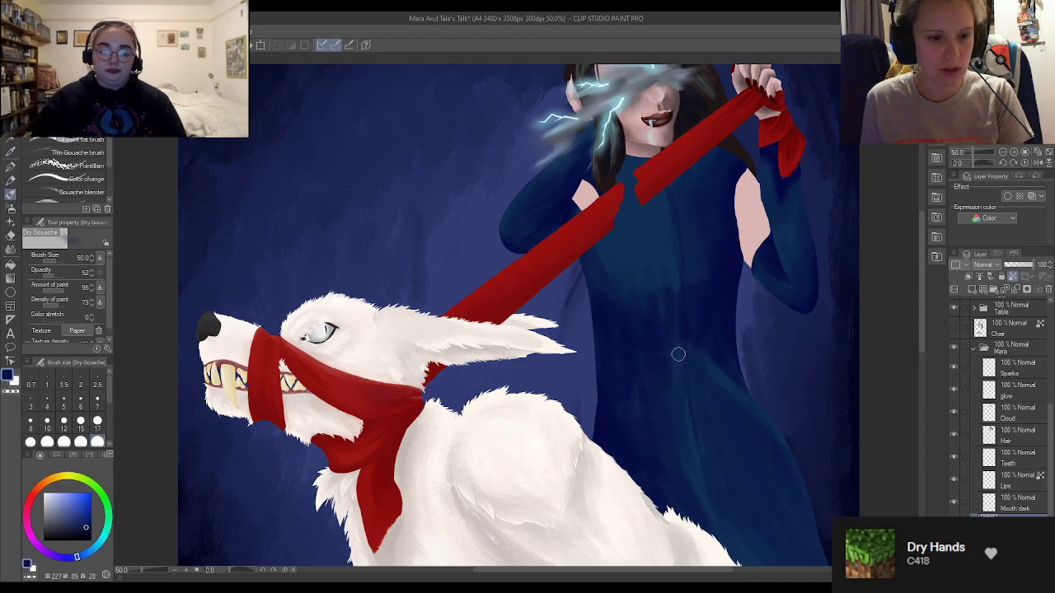
left_click(705, 489, "alt")
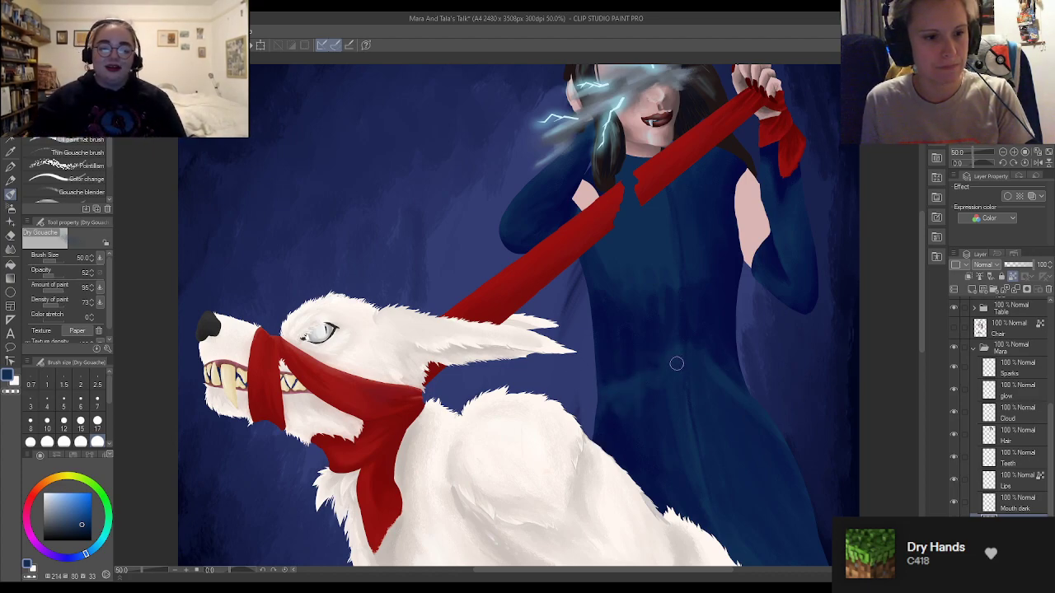
Blend sampled mid and navy blues over the dress's chest and neckline around the torn red scarf
left_click(661, 285, "alt")
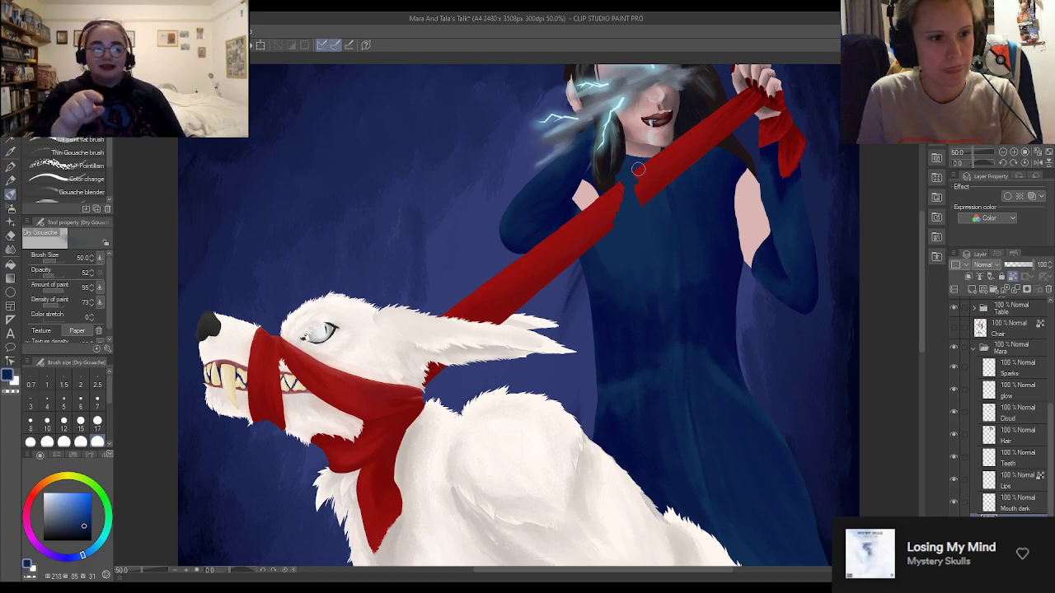
left_click(713, 186, "alt")
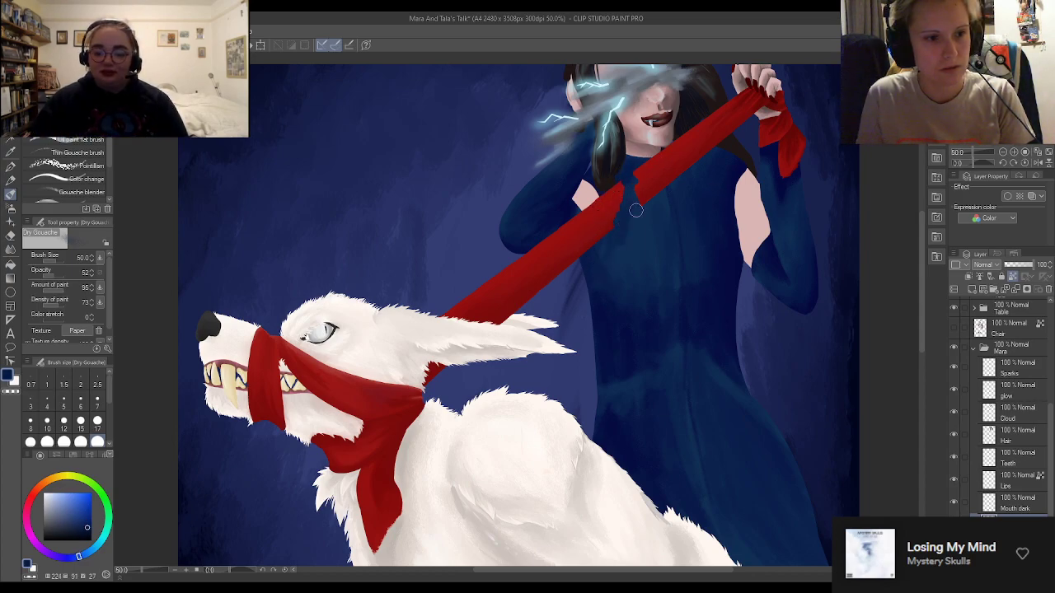
left_click(666, 249, "alt")
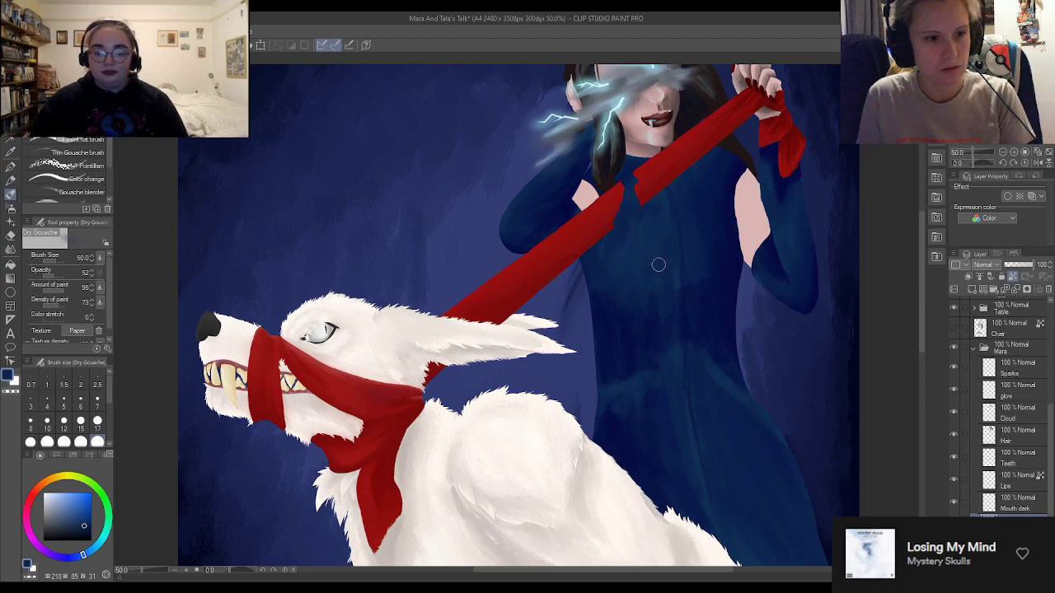
Smooth the dress's upper chest below the torn scarf with mid blues sampled from the waist and bust
left_click(632, 350, "alt")
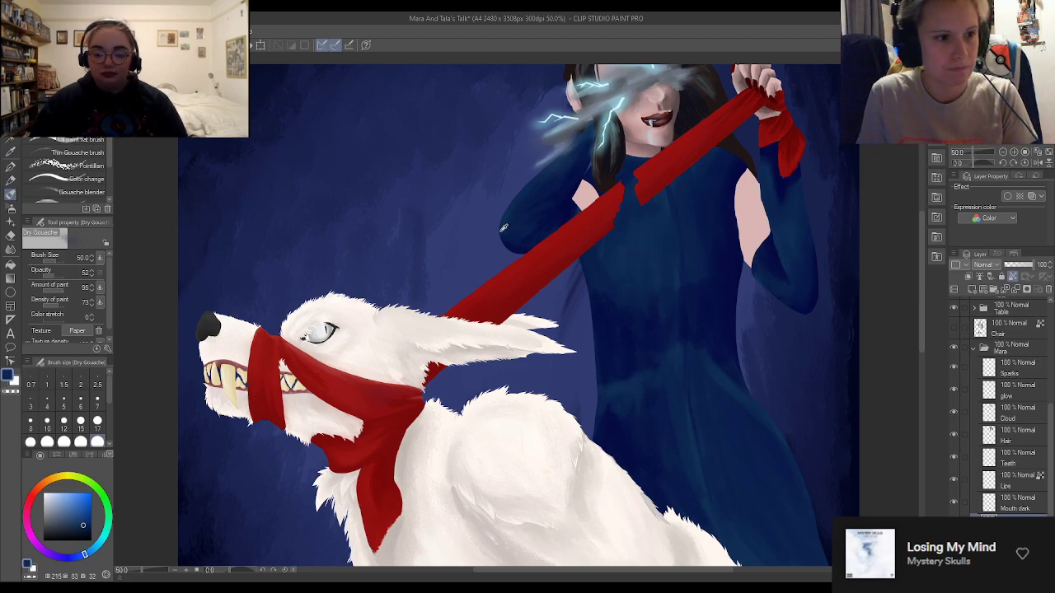
left_click(627, 251, "alt")
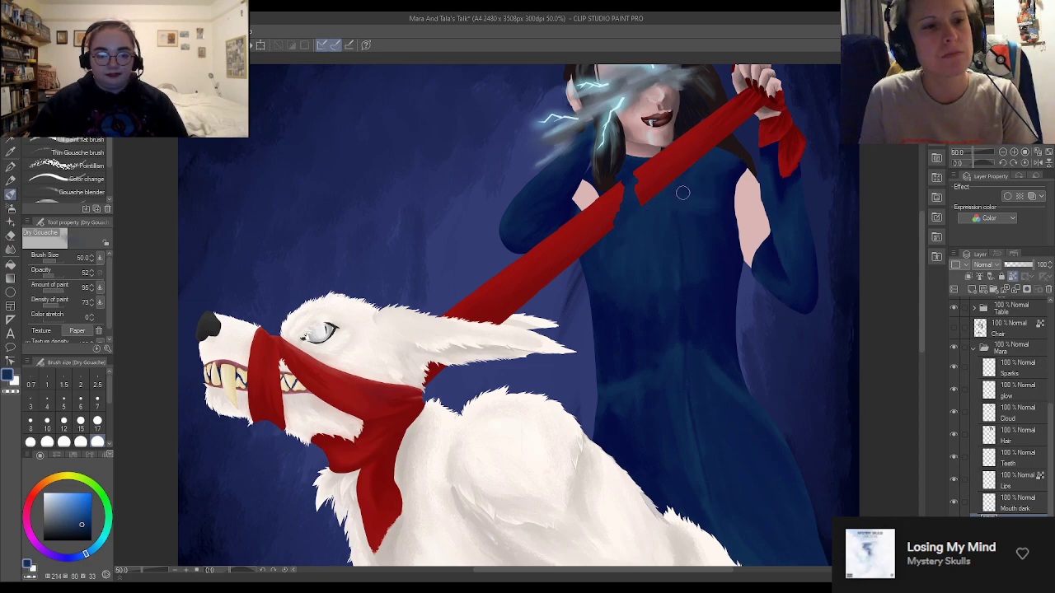
left_click(624, 254, "alt")
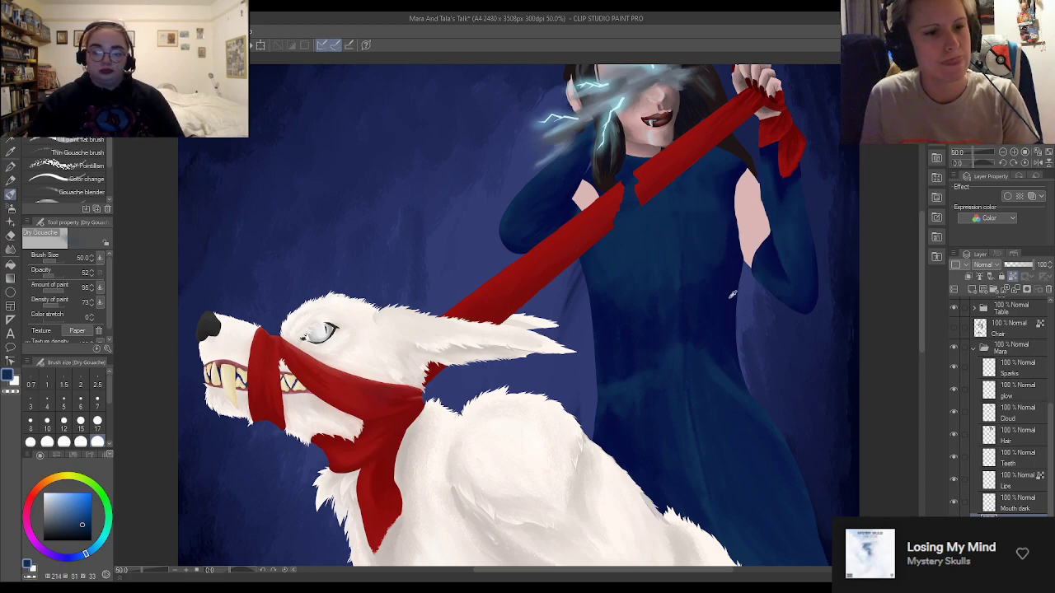
Deepen the shading along the dress's side below the bare armhole and under the bust with sampled darker navy blues
left_click(700, 278, "alt")
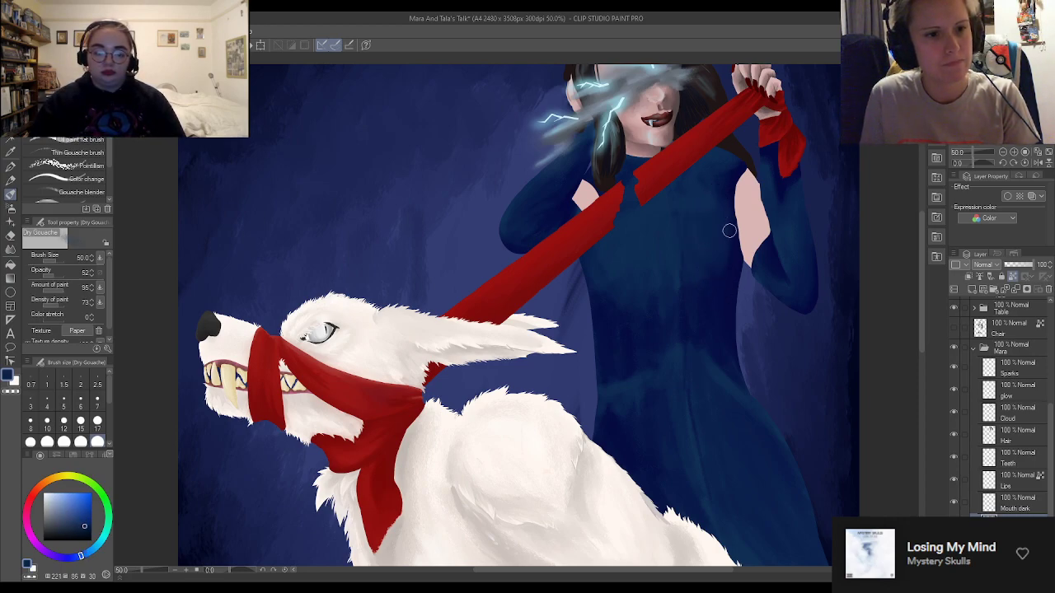
left_click(723, 288, "alt")
left_click(739, 373, "alt")
left_click(743, 456, "alt")
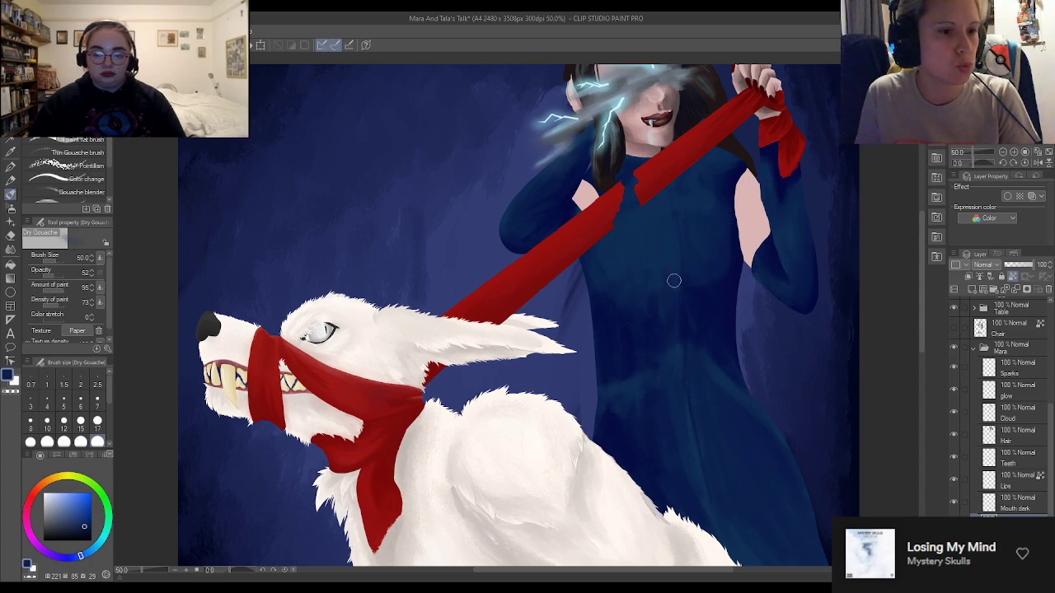
left_click(648, 323, "alt")
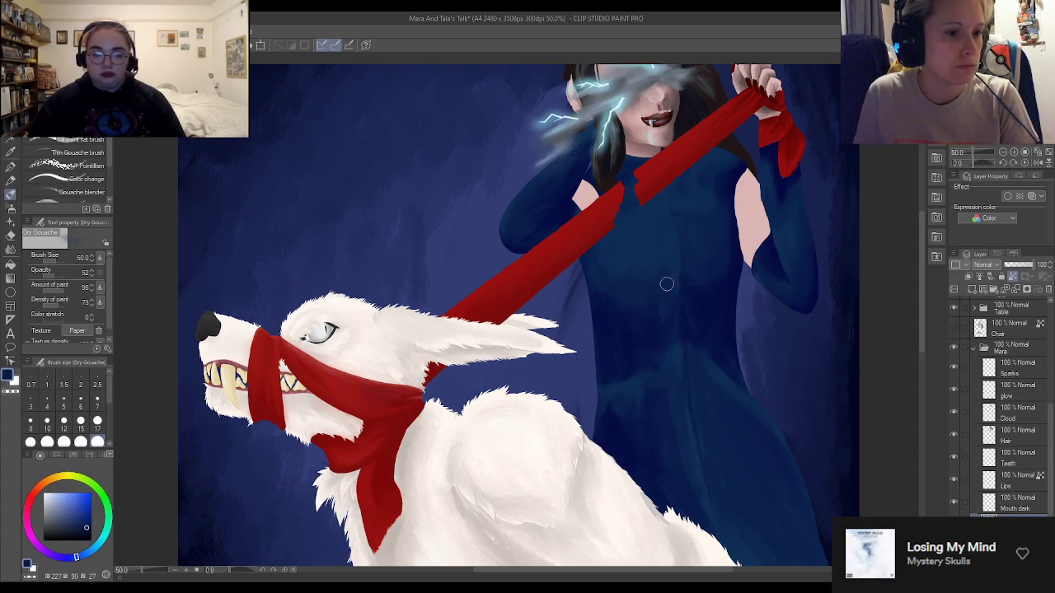
Sample dark blue shades from the woman's dress around the waist and upper skirt as the painting colour
left_click(617, 355, "alt")
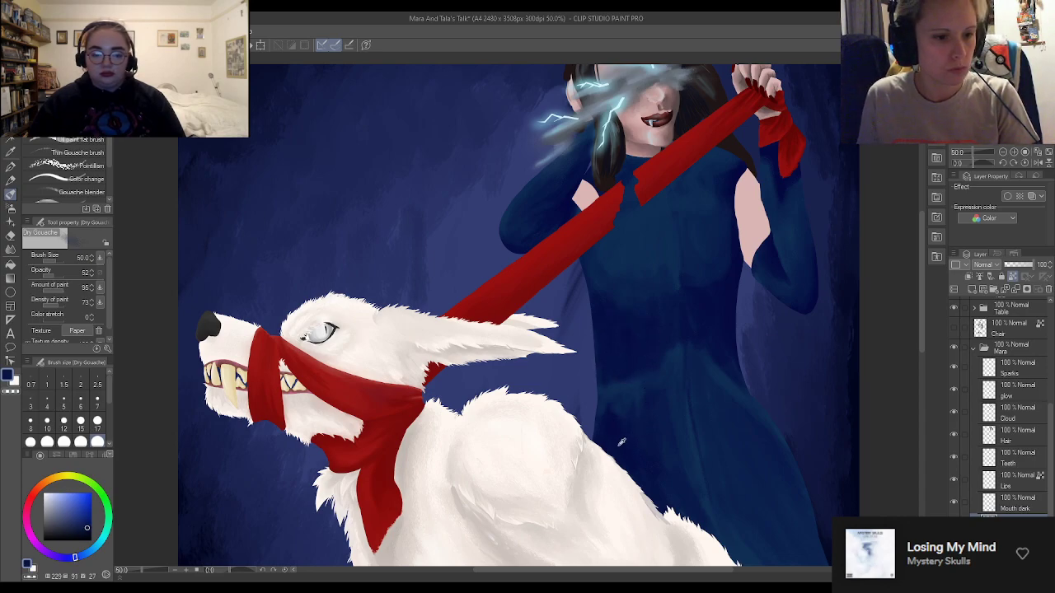
left_click(636, 409, "alt")
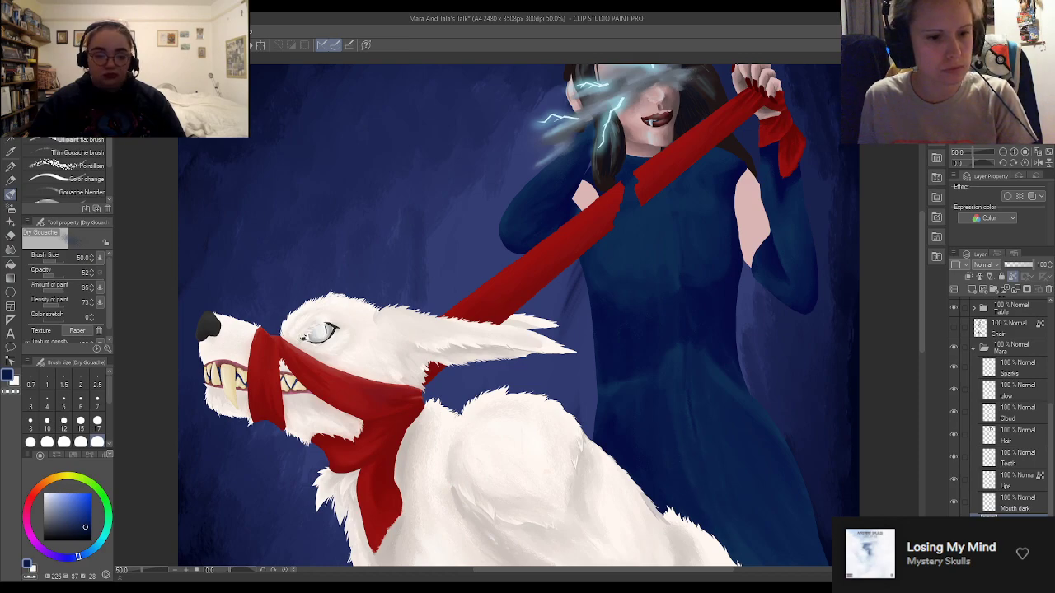
Examine the overall composition and the dress, wolf and table areas at several magnifications
scroll(640, 246, "down", 5)
scroll(638, 242, "up", 3)
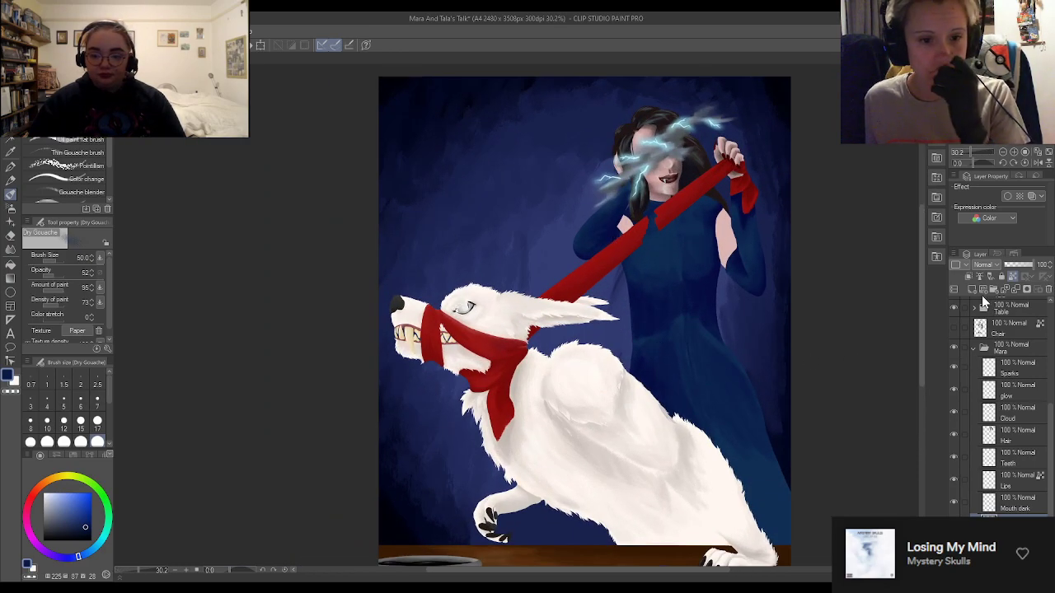
scroll(553, 255, "down", 3)
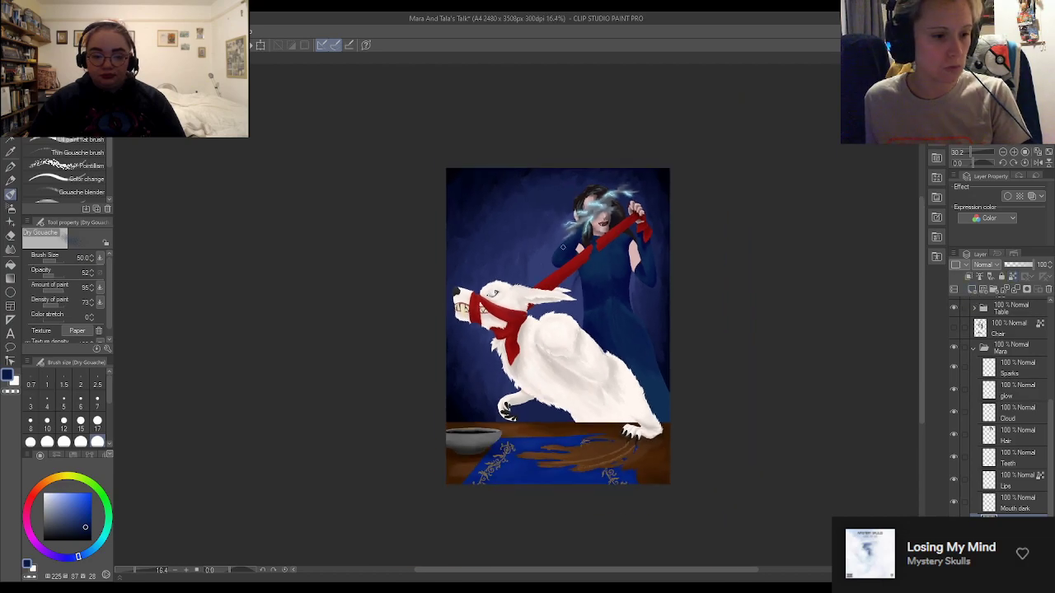
scroll(601, 375, "up", 3)
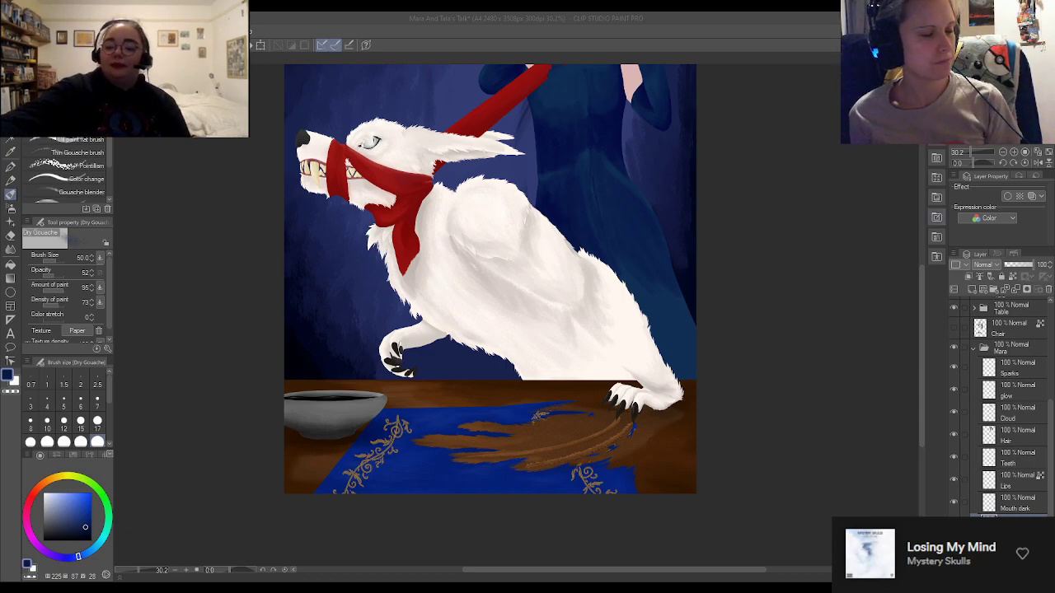
key("ctrl+minus")
scroll(653, 436, "down", 3)
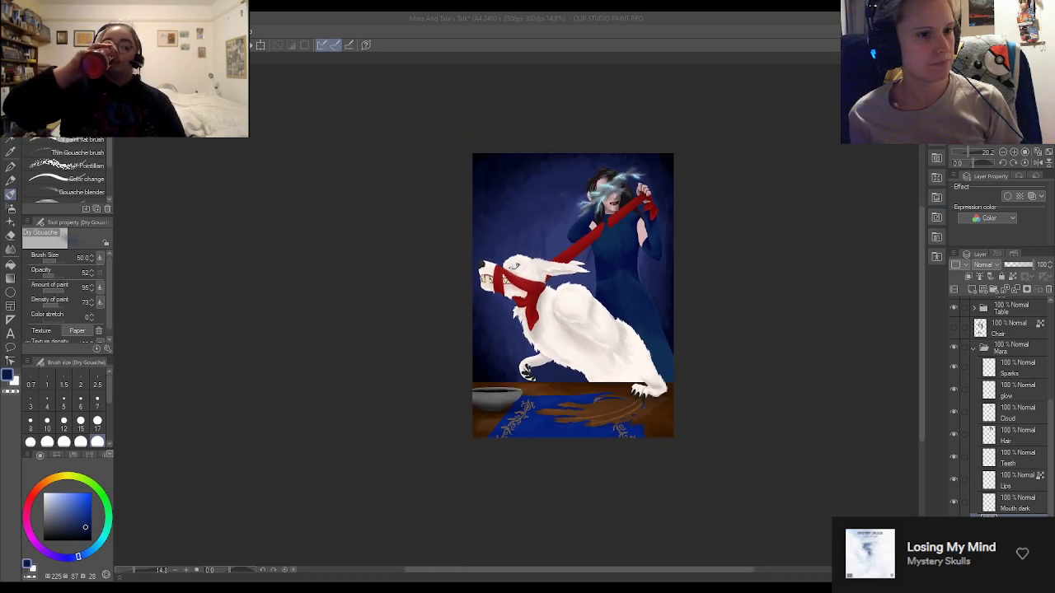
scroll(656, 270, "up", 2)
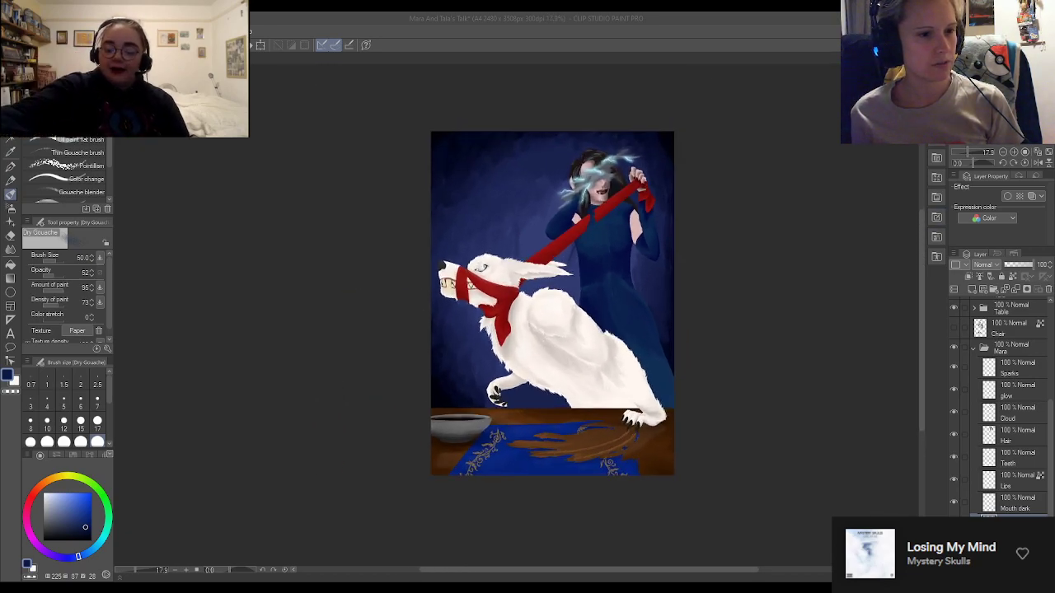
scroll(644, 276, "down", 2)
scroll(661, 309, "up", 3)
scroll(639, 136, "up", 4)
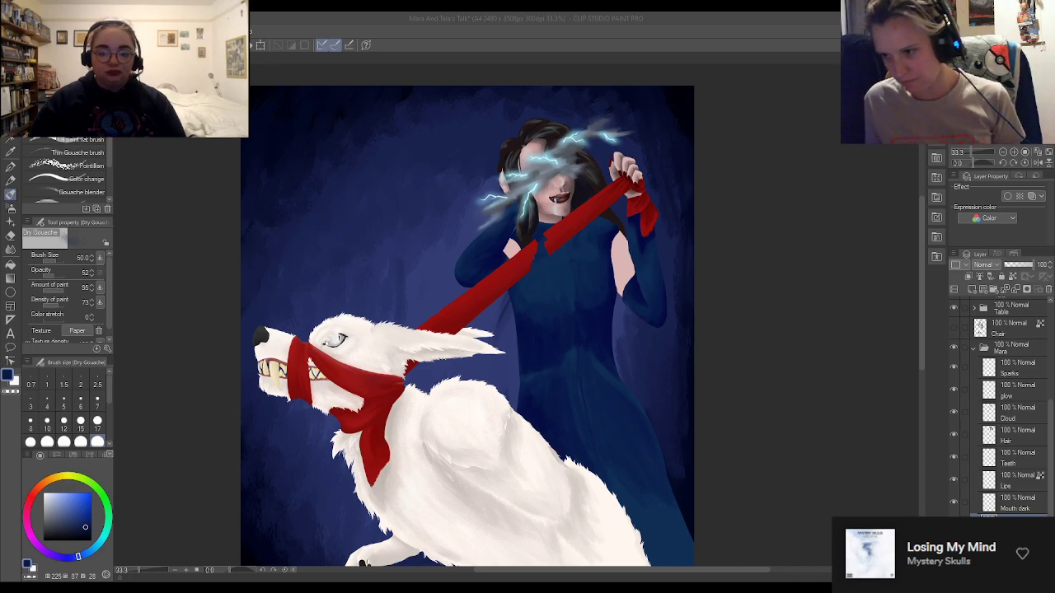
left_click(852, 287)
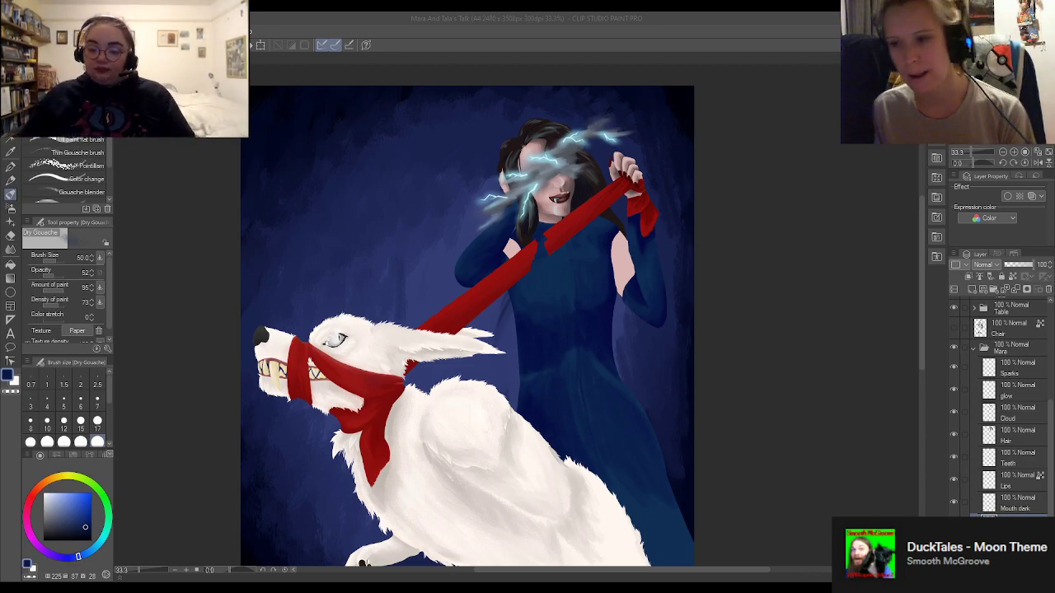
left_click(818, 349)
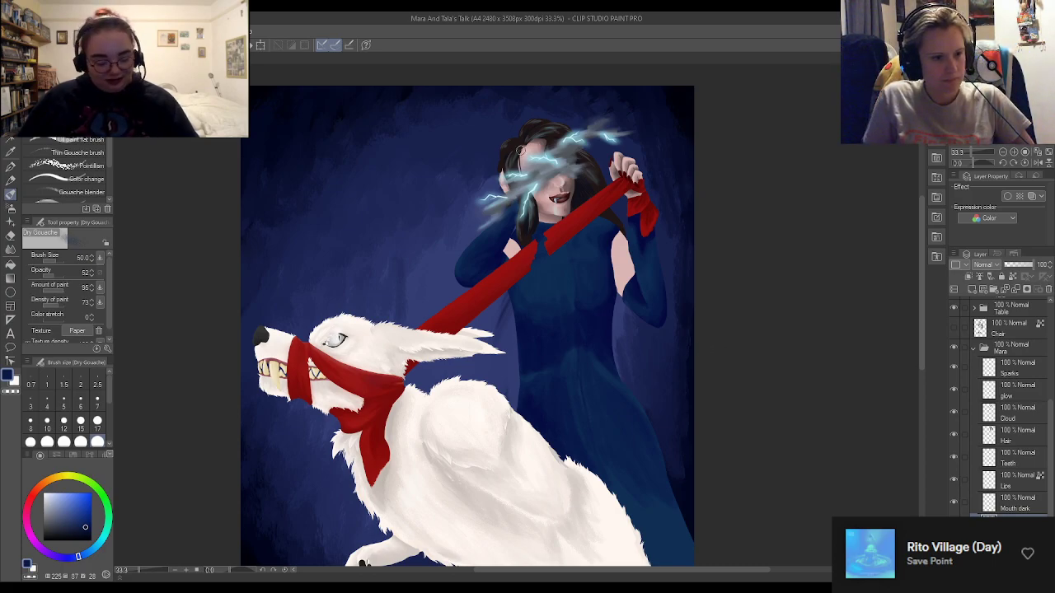
Undo the last change made to the painting
scroll(517, 164, "down", 1)
scroll(511, 246, "up", 2)
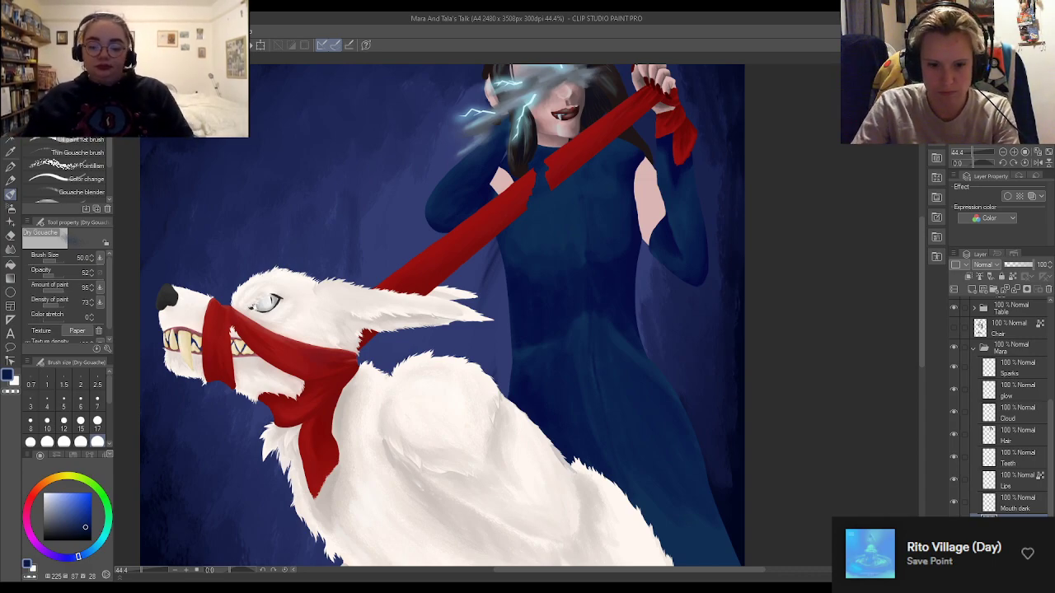
key("ctrl+z")
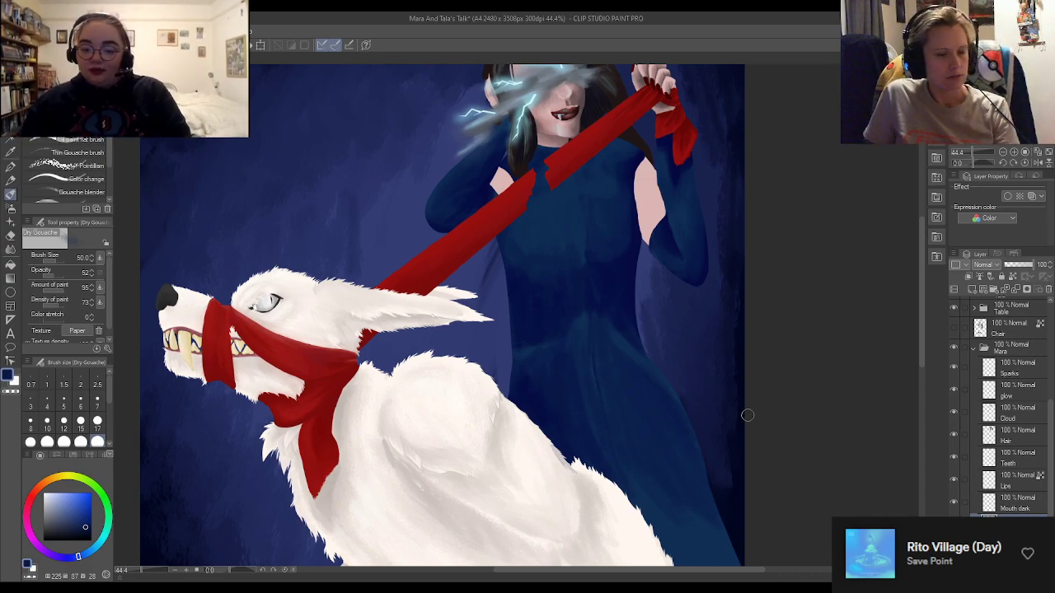
Inspect the table and figures up close, and sample the pale fur colour from the wolf's back as the drawing colour
scroll(761, 426, "down", 4)
scroll(535, 511, "up", 3)
scroll(535, 511, "up", 8)
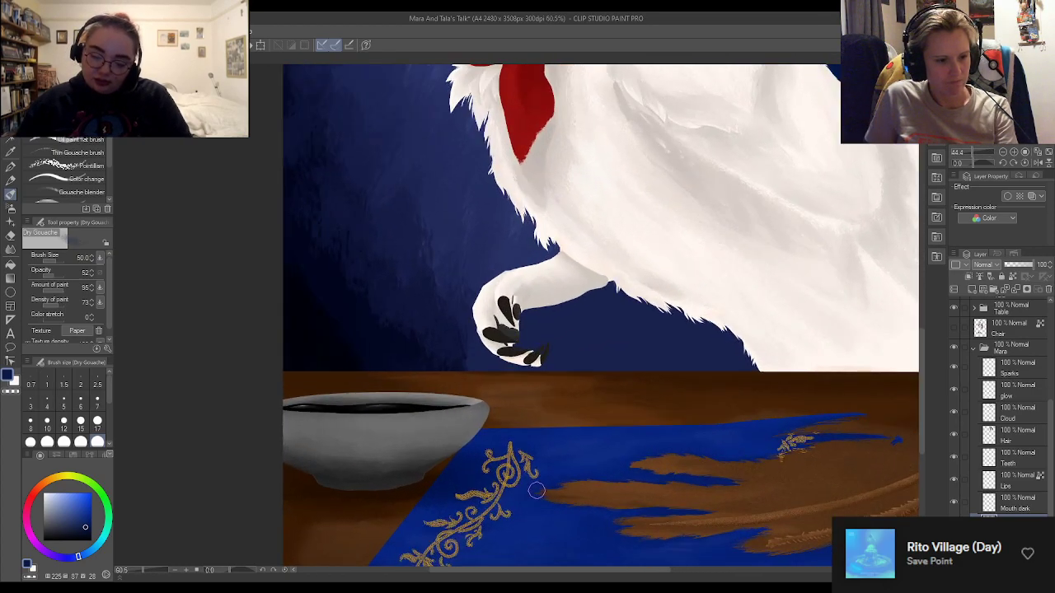
scroll(522, 458, "down", 9)
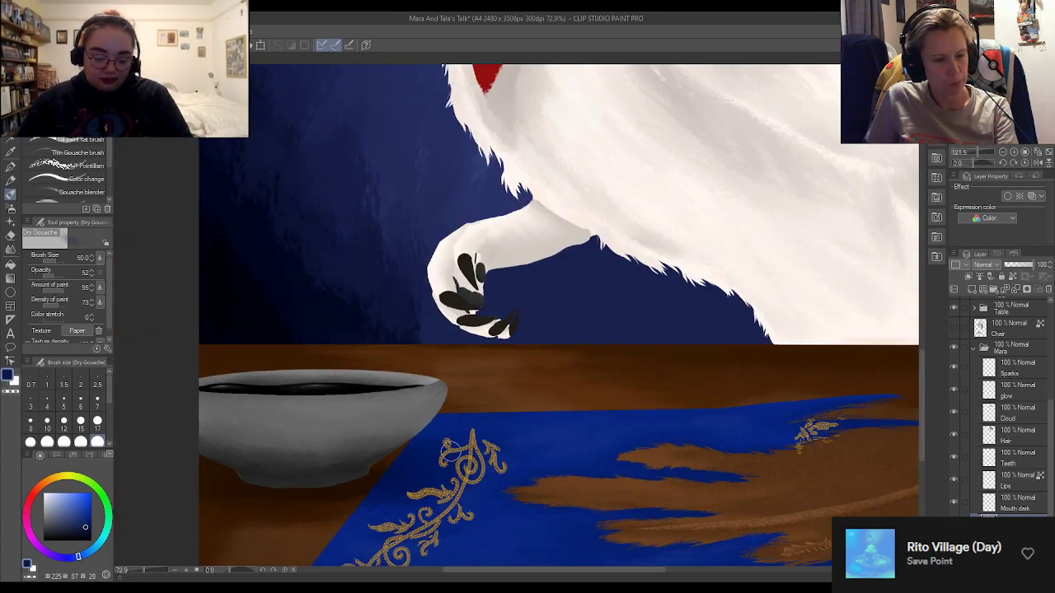
scroll(561, 359, "up", 3)
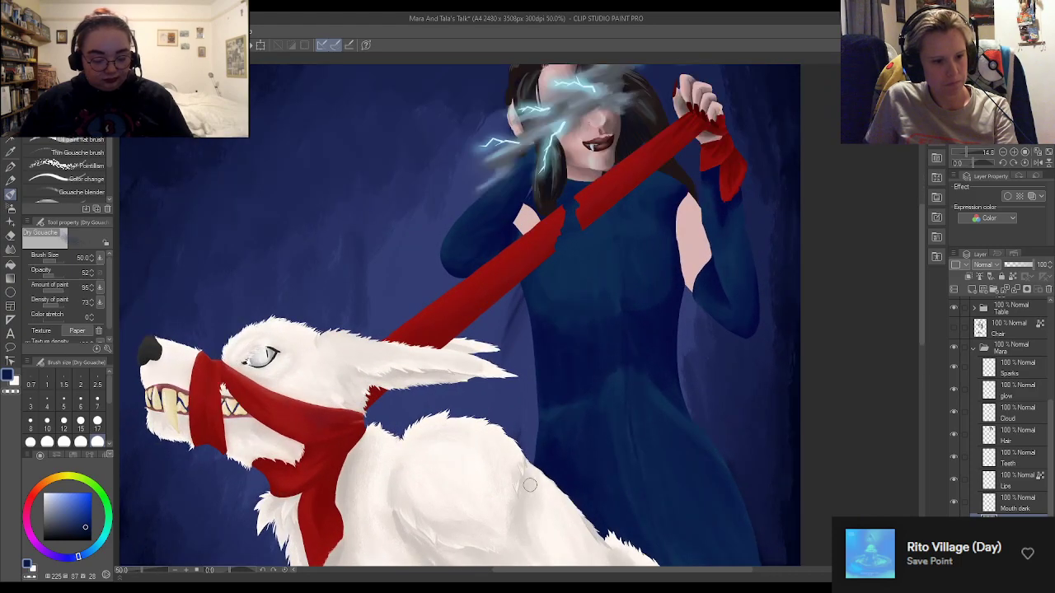
left_click(527, 480, "alt")
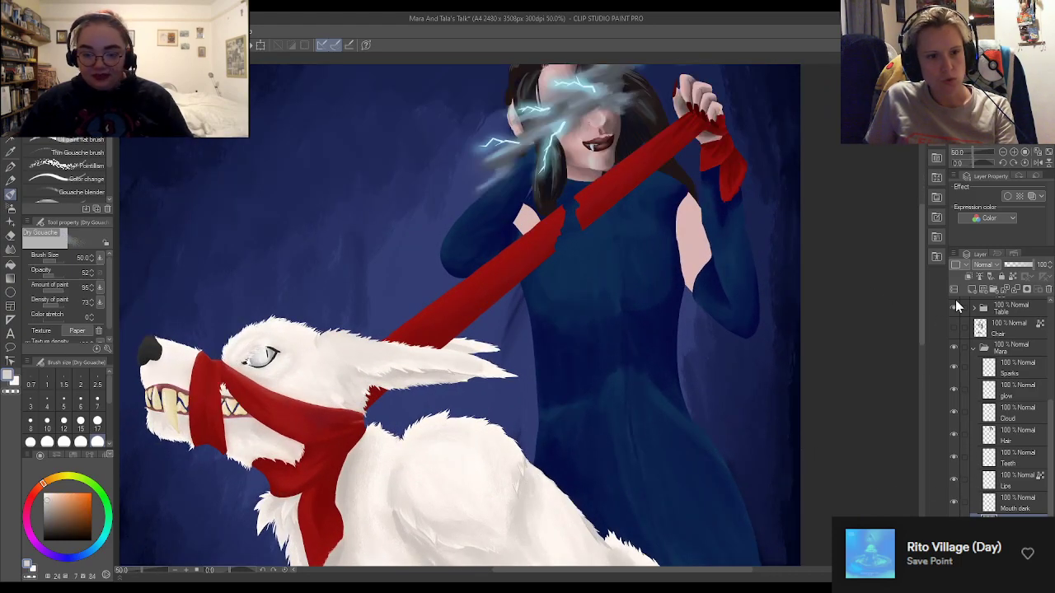
Show the Lines??? folder as a guide and lower its opacity to 40%
scroll(1007, 374, "up", 3)
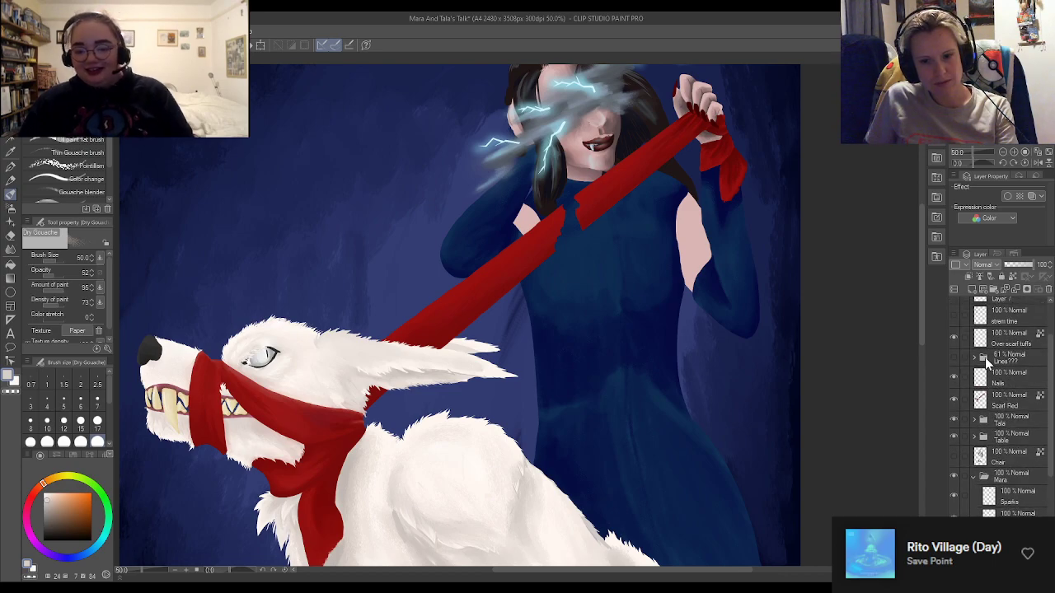
left_click(953, 356)
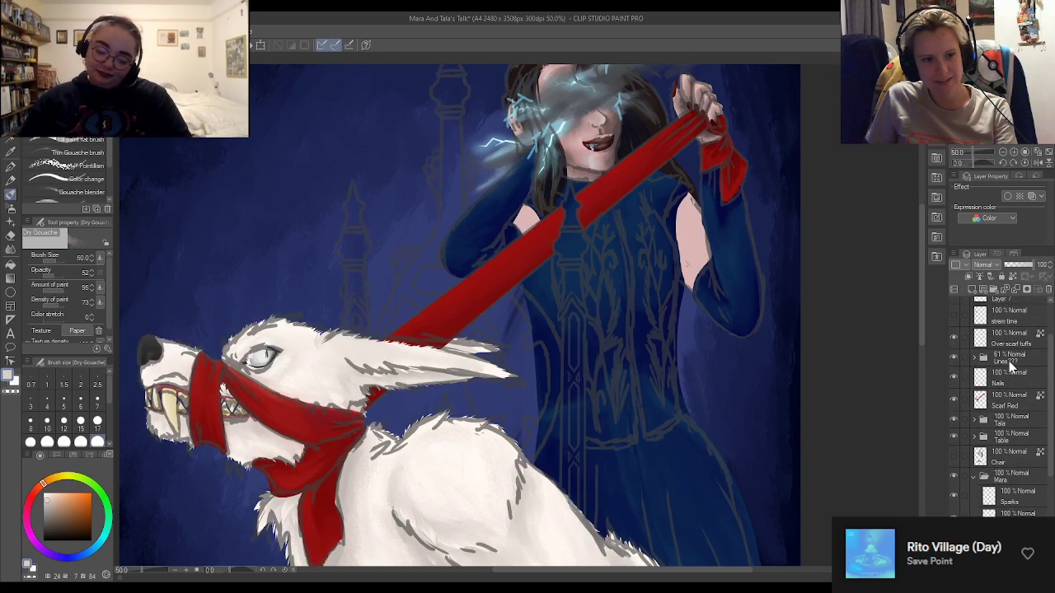
left_click(1020, 363)
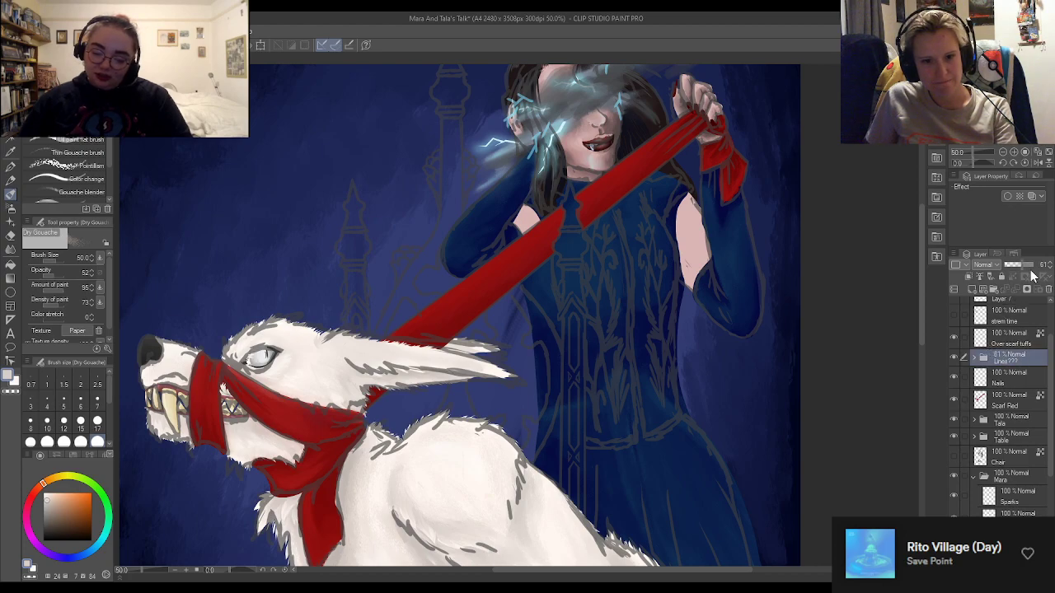
left_click_drag(1028, 270, 1018, 270)
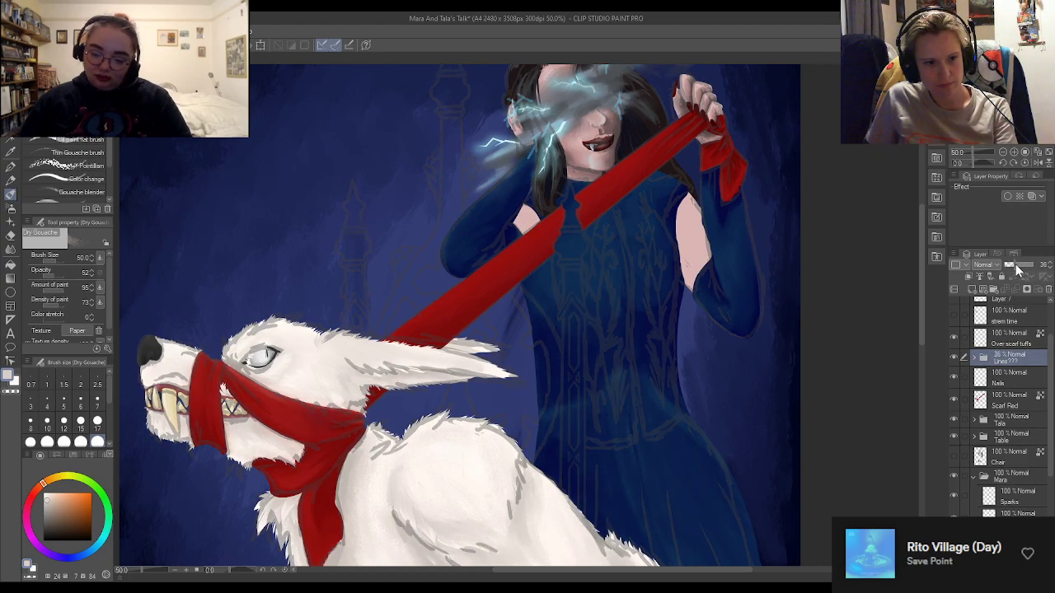
Move the embroidery layer out of the Mara folder and place it directly above the Lines??? folder
scroll(1040, 375, "down", 5)
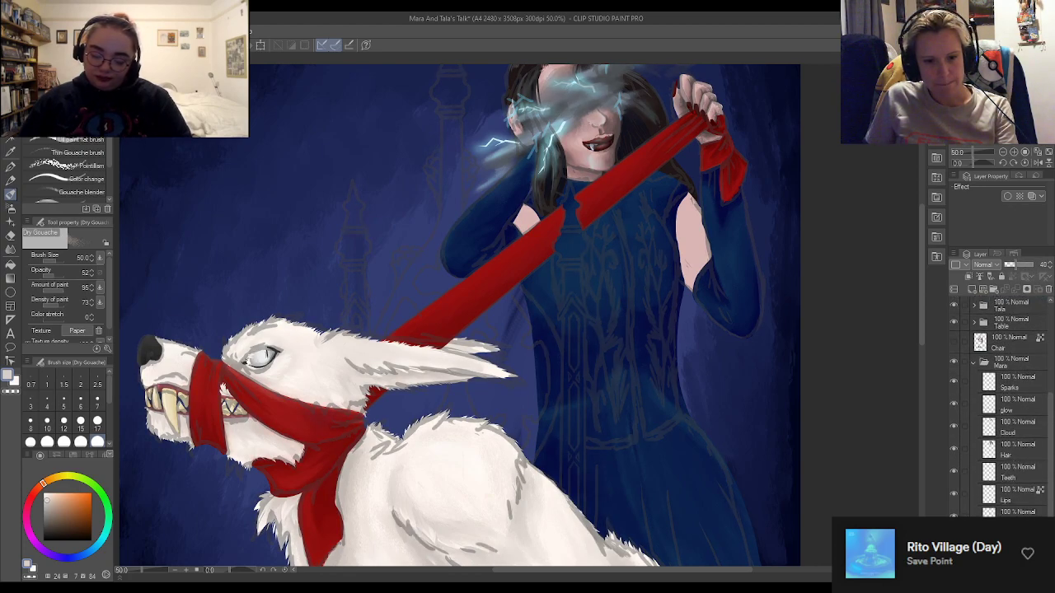
left_click_drag(1012, 511, 1027, 338)
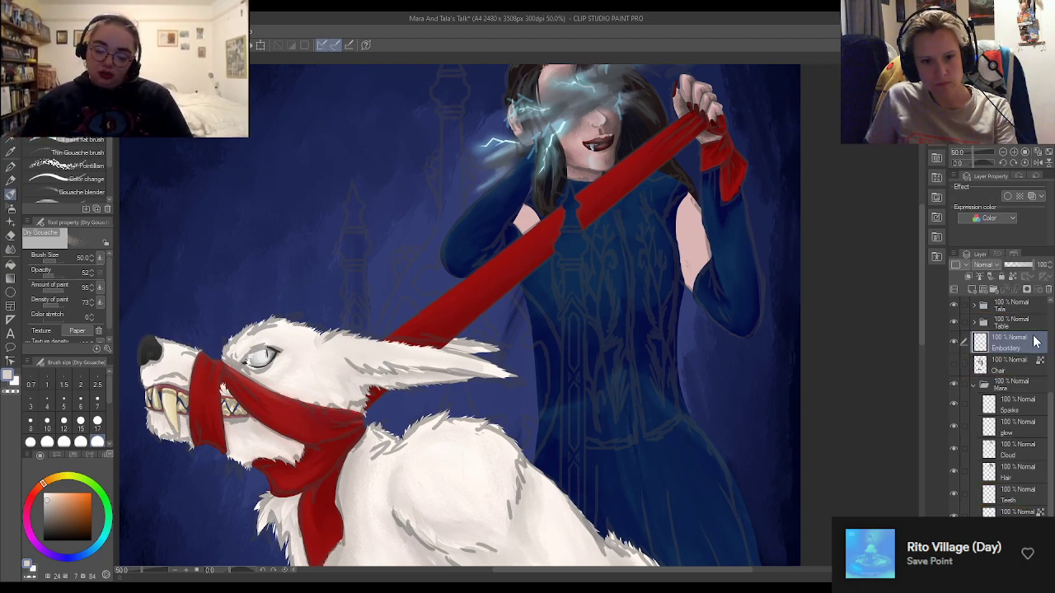
scroll(1013, 390, "up", 3)
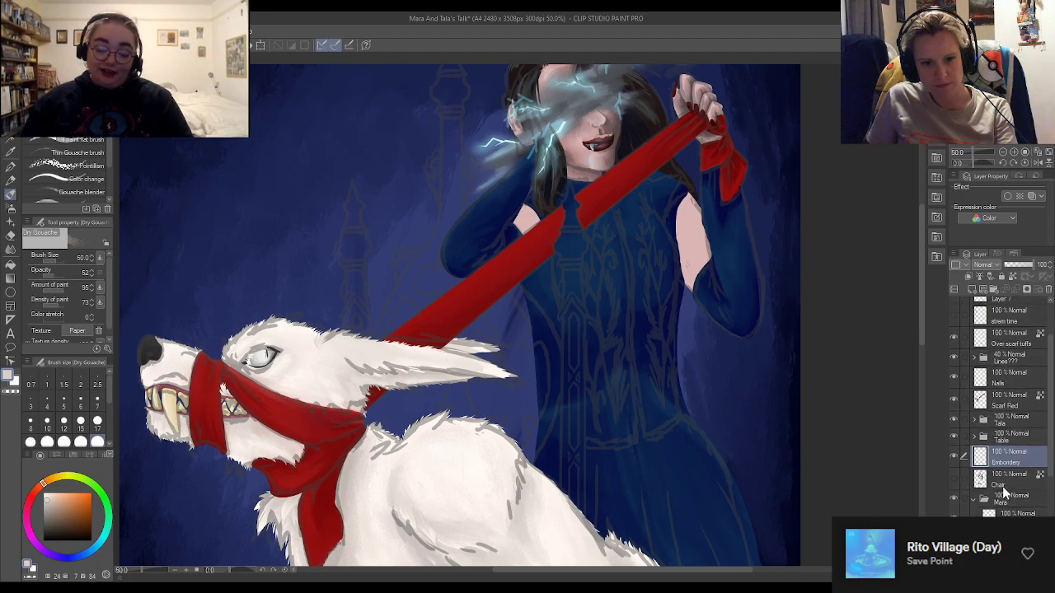
left_click_drag(1014, 461, 1021, 363)
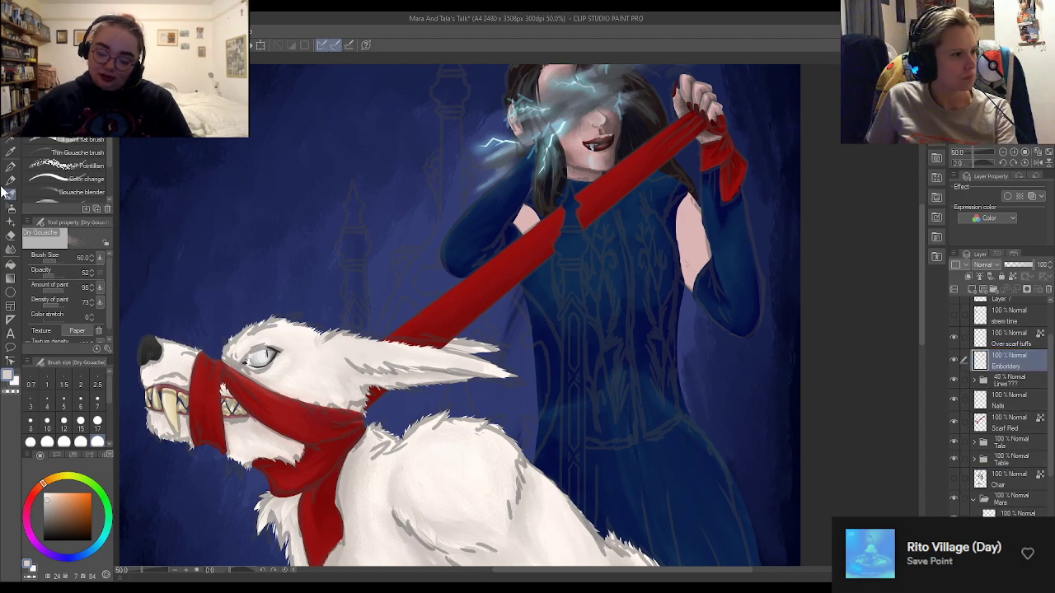
Look through the painting and pen brushes, and switch to the Decoration tool for the embroidery
scroll(104, 183, "down", 3)
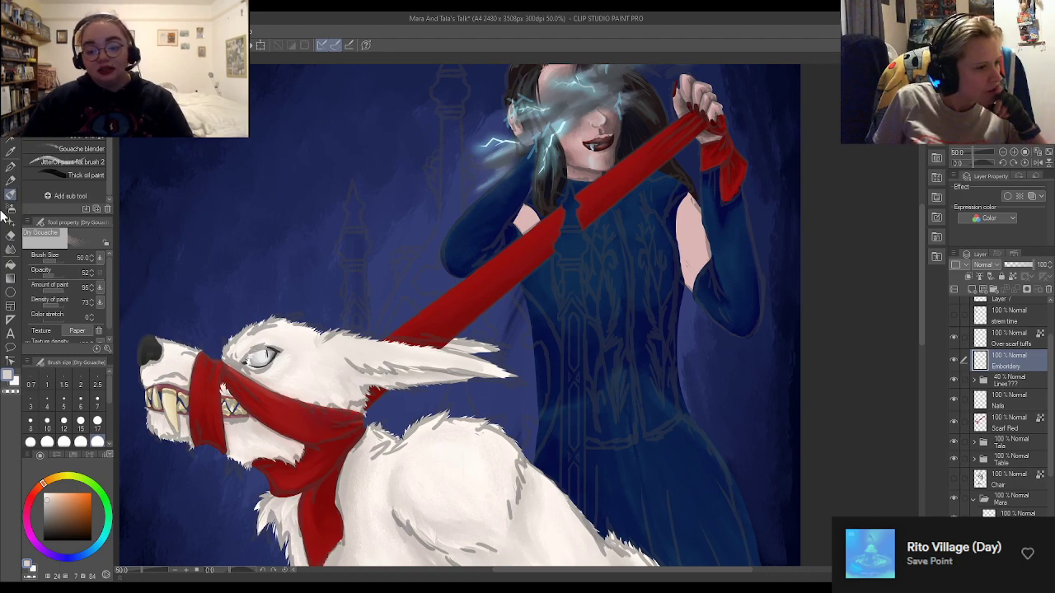
left_click(10, 166)
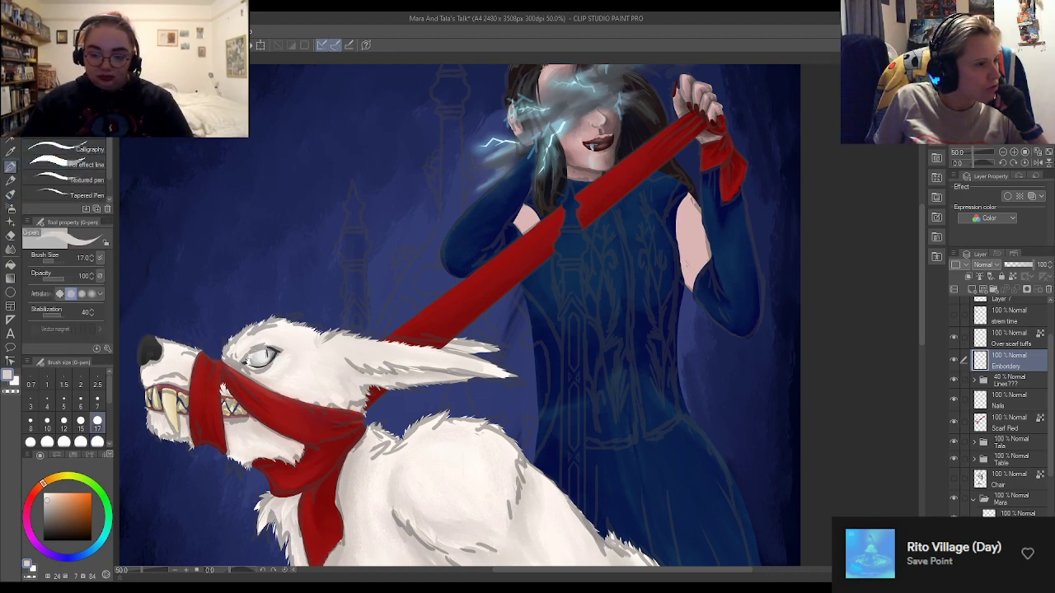
left_click(11, 179)
left_click(11, 221)
scroll(83, 156, "down", 5)
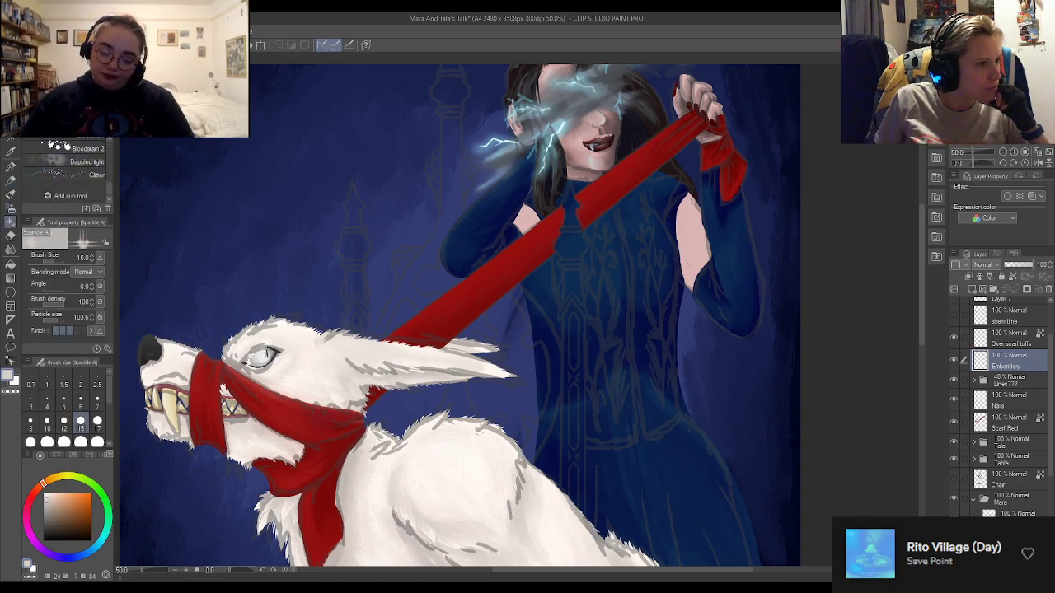
Try the mesh-patterned decoration brush at size 120 with strokes across the blue background, and undo them
left_click(82, 98)
scroll(100, 182, "down", 4)
scroll(92, 184, "up", 2)
scroll(85, 183, "down", 2)
left_click(82, 175)
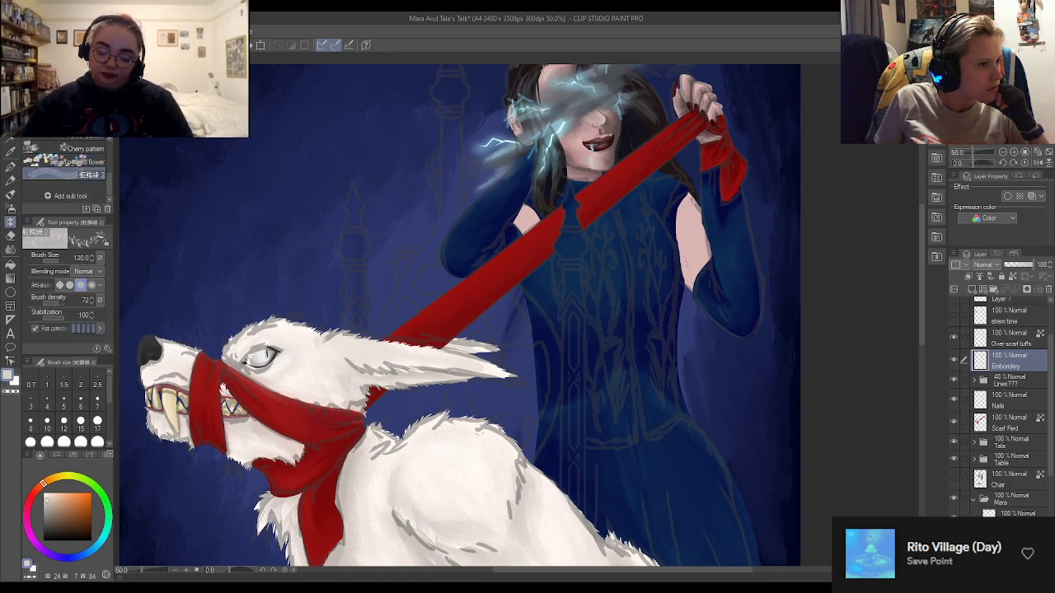
mouse_move(231, 174)
left_mouse_down()
mouse_move(327, 215)
mouse_move(342, 186)
left_mouse_up()
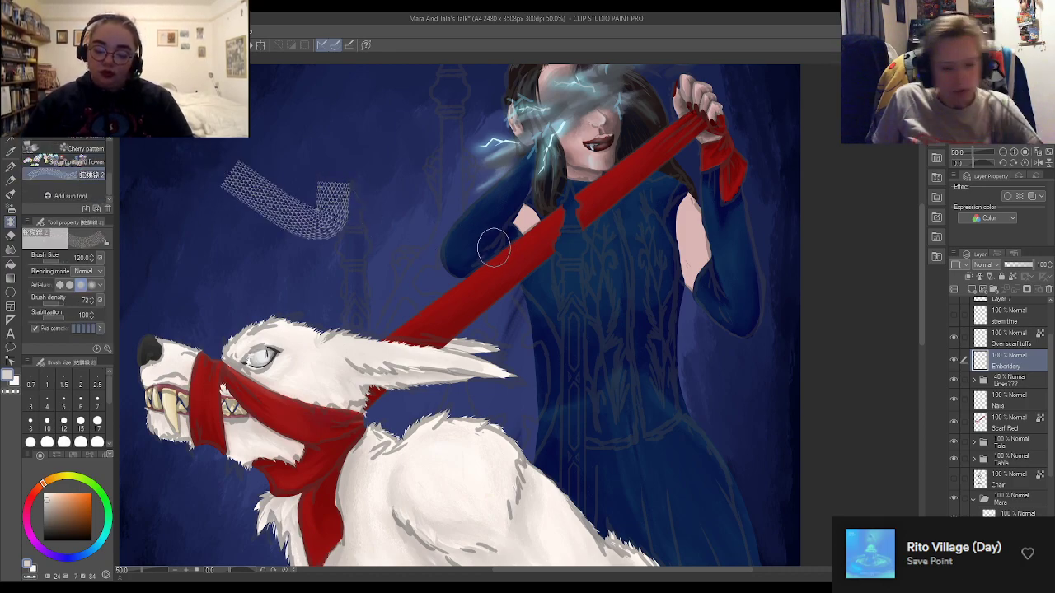
key("ctrl+z")
mouse_move(229, 154)
left_mouse_down()
mouse_move(276, 203)
mouse_move(436, 298)
left_mouse_up()
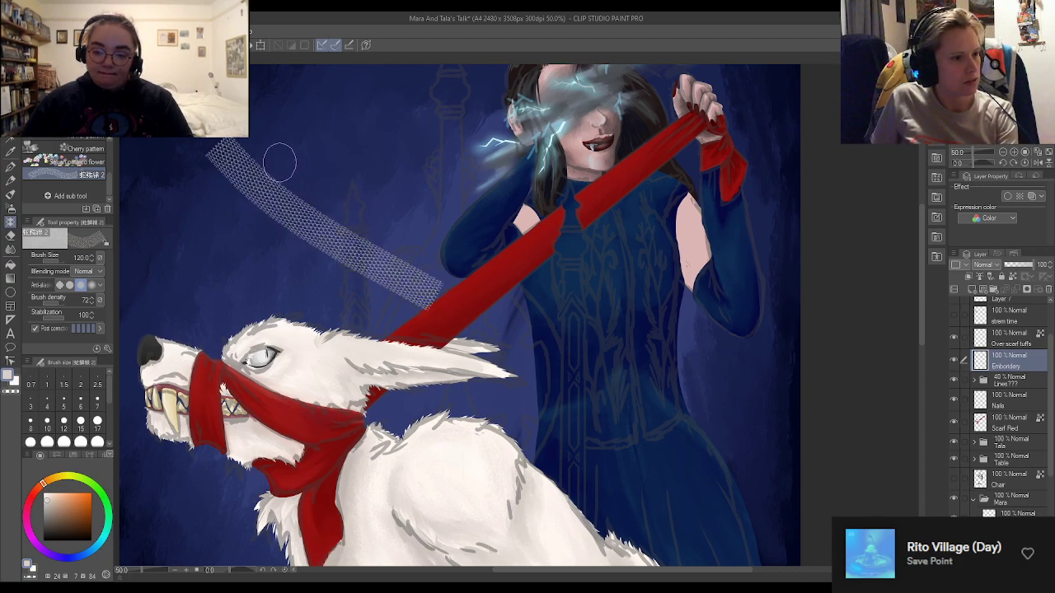
left_click_drag(257, 143, 525, 290)
key("ctrl+z")
key("ctrl+z")
key("ctrl+z")
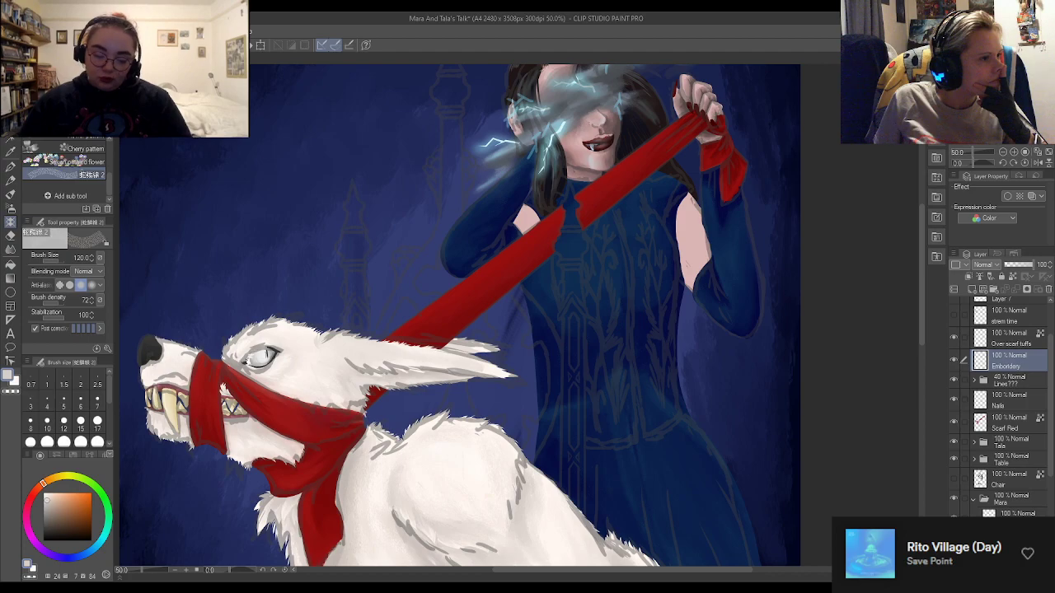
Try the Chevron simple incliné brush at size 10 with one long stroke on the background, and undo it
left_click(74, 119)
scroll(74, 175, "down", 4)
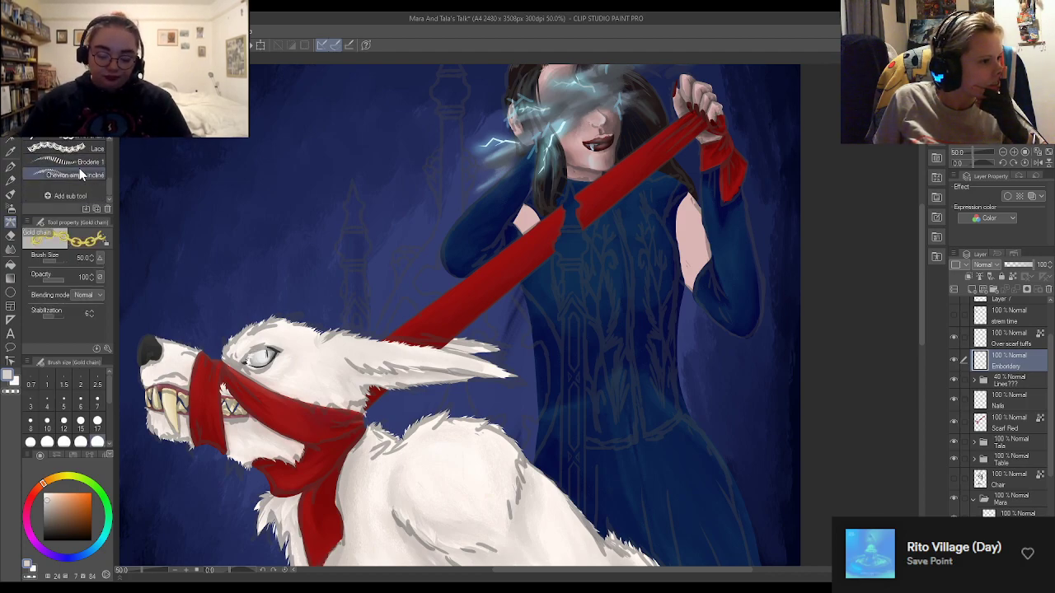
left_click(101, 176)
left_click_drag(183, 161, 445, 220)
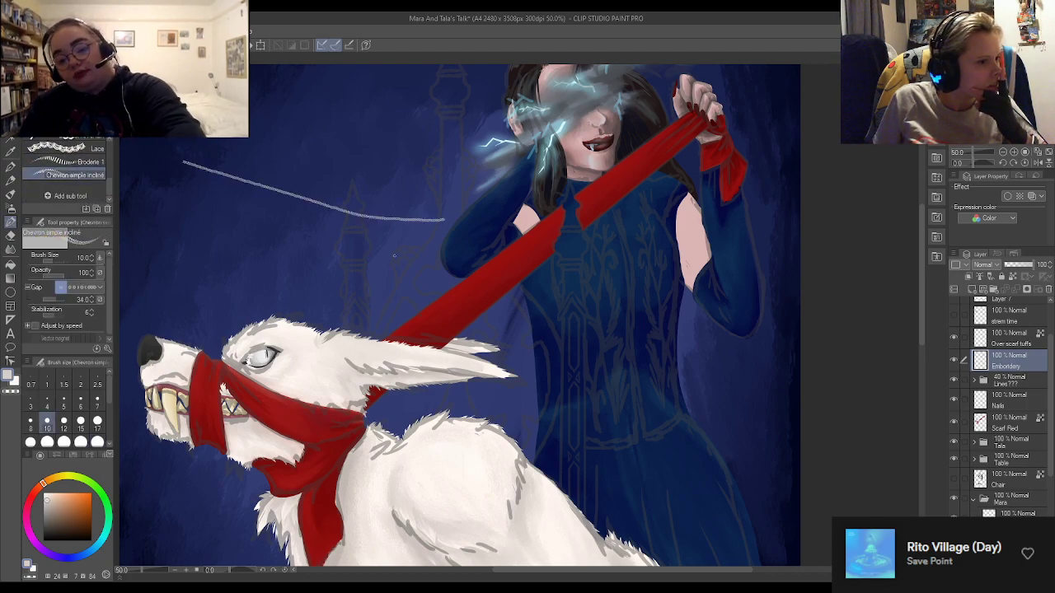
key("ctrl+z")
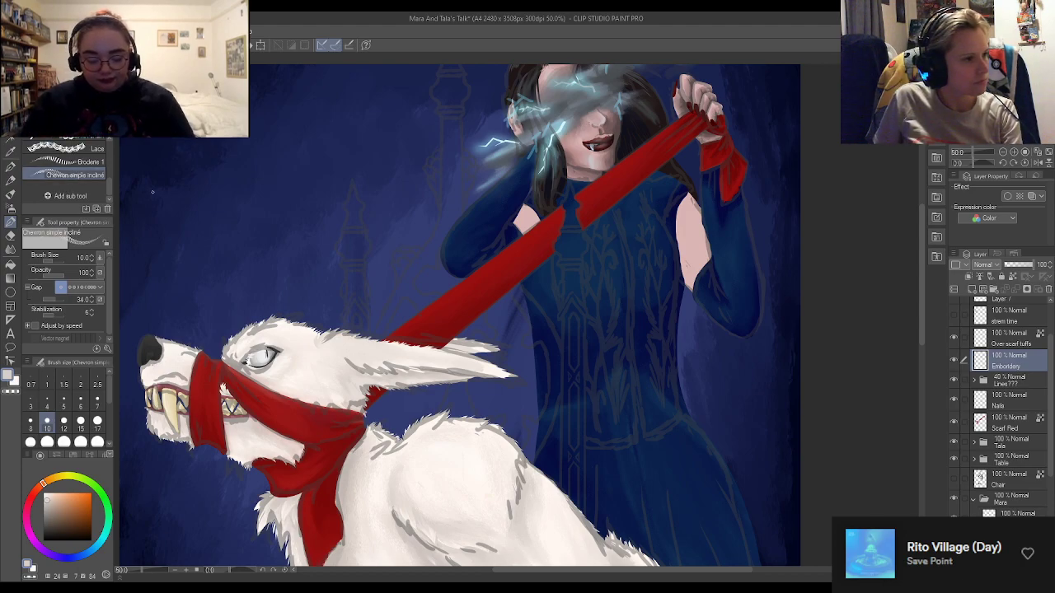
Choose the Broderie 1 brush at size 12, test it with a short stroke on the background, and undo the stroke
left_click(80, 164)
left_click_drag(192, 149, 305, 203)
key("ctrl+z")
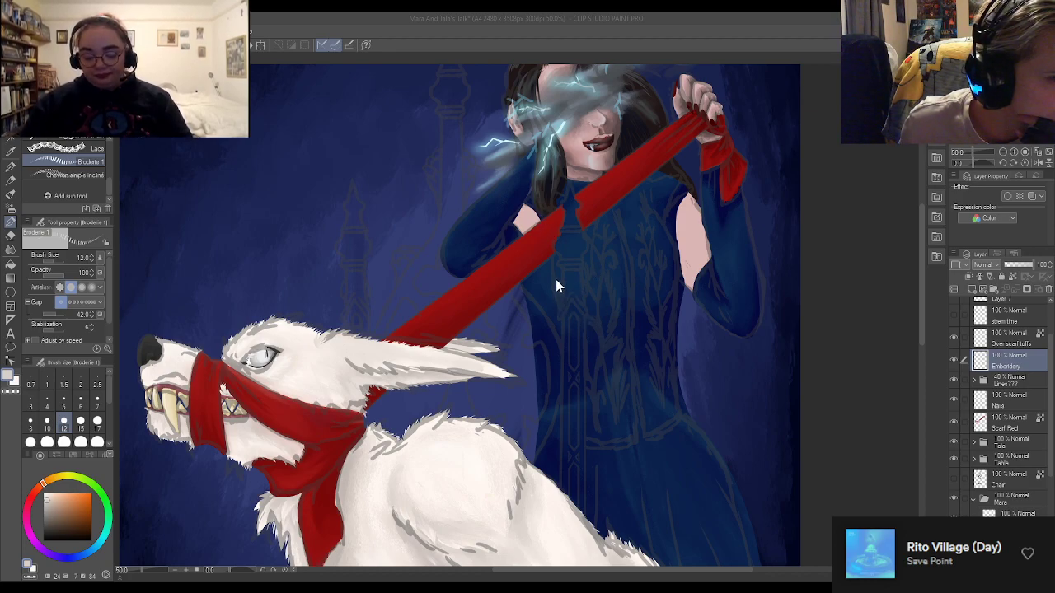
Test the Broderie 1 brush at size 50 with a long curved stroke across the blue background
left_click(679, 195)
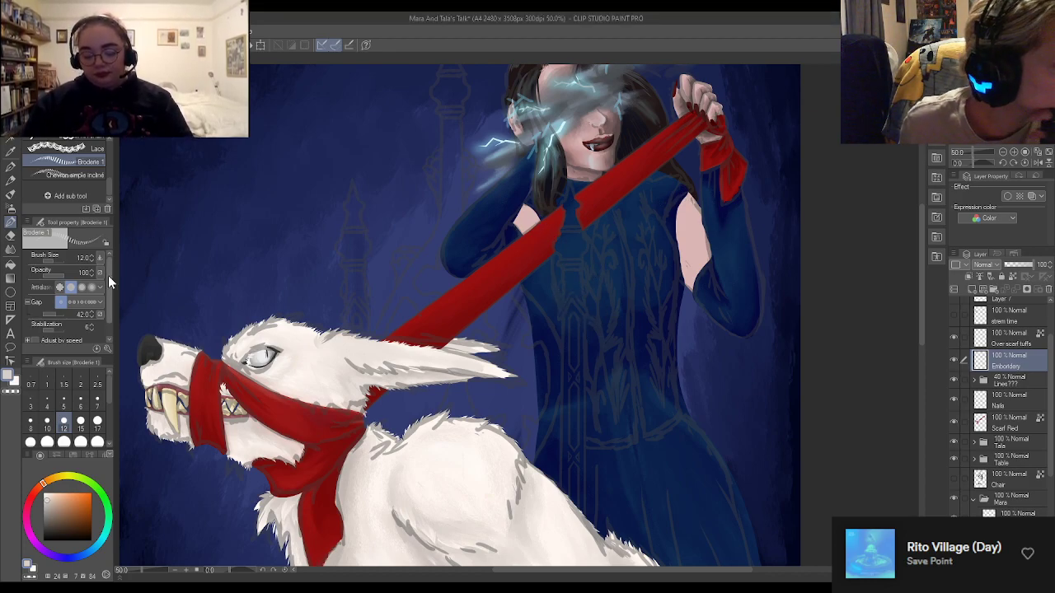
left_click(98, 422)
mouse_move(290, 240)
left_mouse_down()
mouse_move(364, 255)
mouse_move(467, 244)
left_mouse_up()
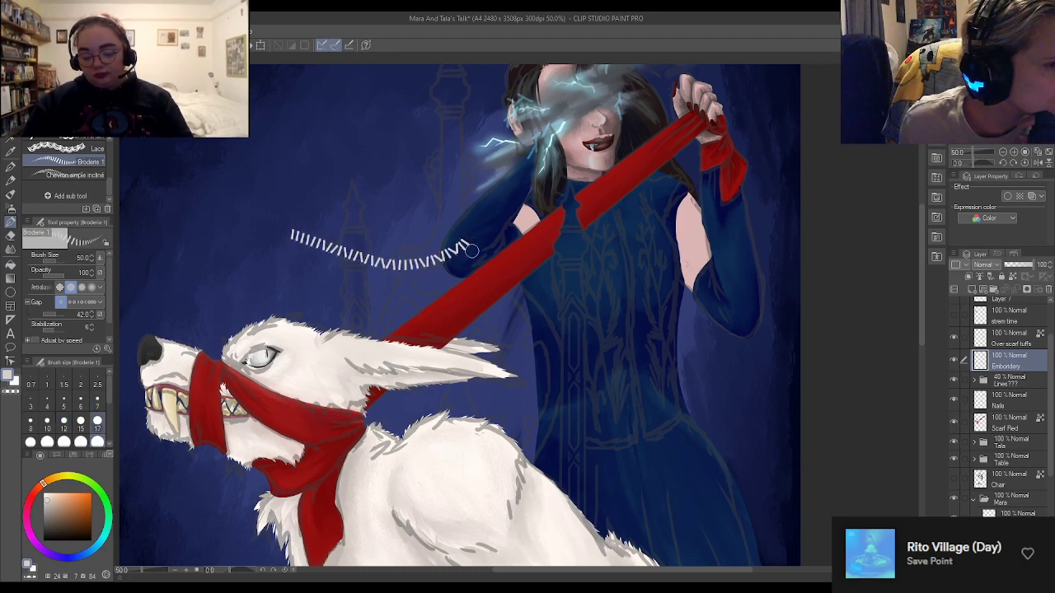
Switch to the Chevron simple incliné brush, test it on the background at sizes 10 and 50, and undo the test strokes
left_click(74, 174)
mouse_move(331, 194)
left_mouse_down()
mouse_move(458, 242)
mouse_move(532, 242)
left_mouse_up()
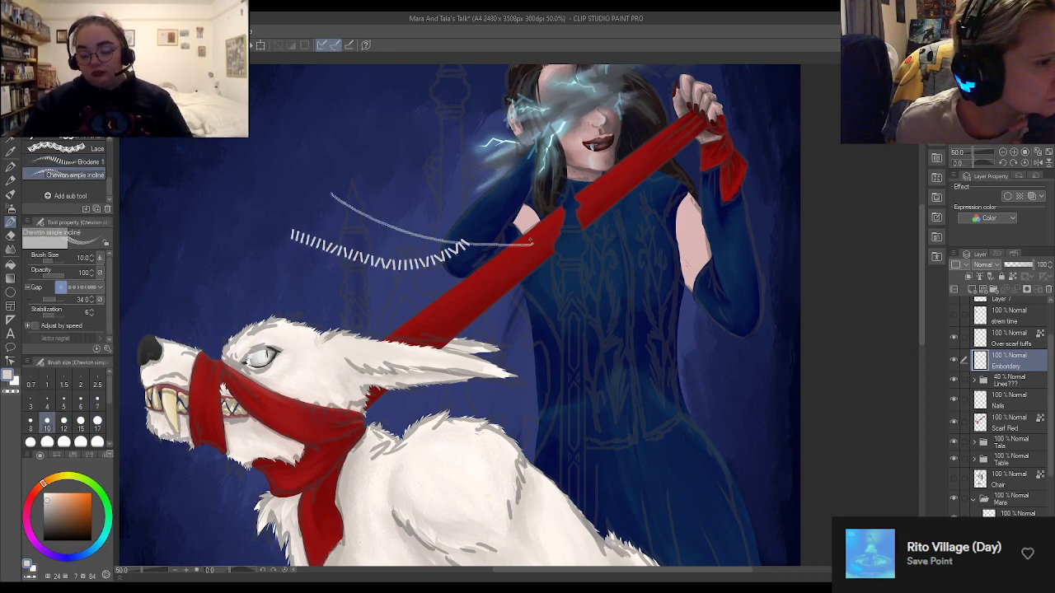
key("ctrl+z")
key("ctrl+z")
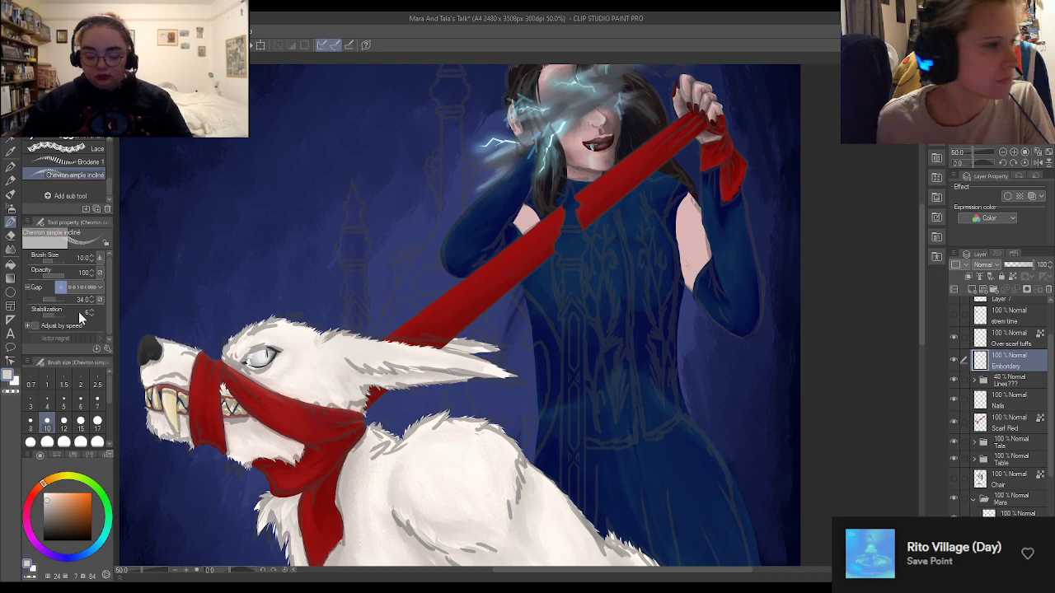
left_click(97, 441)
mouse_move(245, 163)
left_mouse_down()
mouse_move(399, 228)
mouse_move(467, 238)
left_mouse_up()
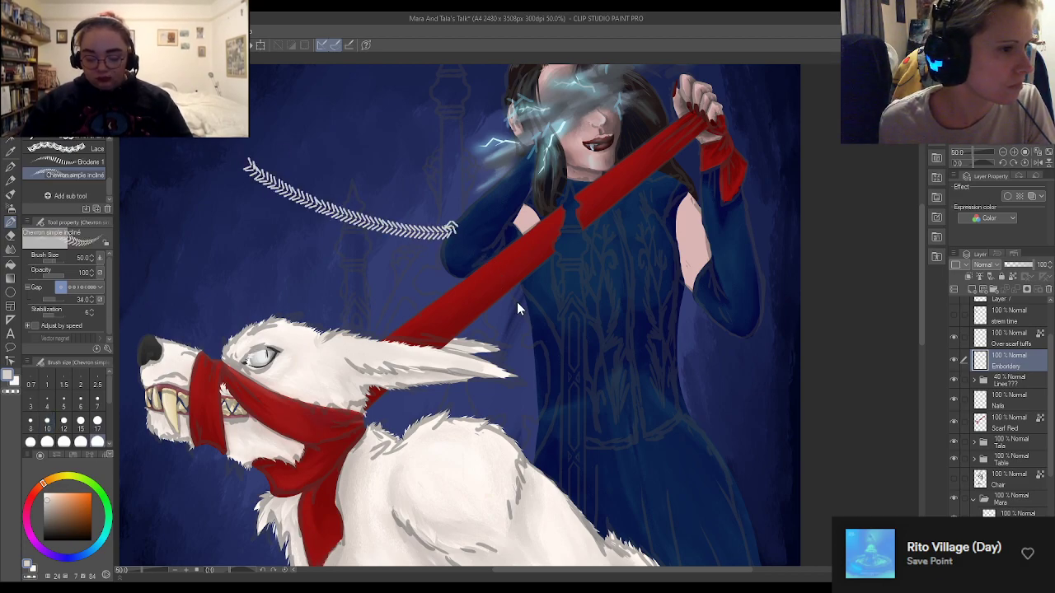
key("ctrl+z")
Set the Chevron simple incliné brush to size 17, try short diagonal strokes on the dress's lower bodice, and undo them
scroll(737, 363, "up", 5)
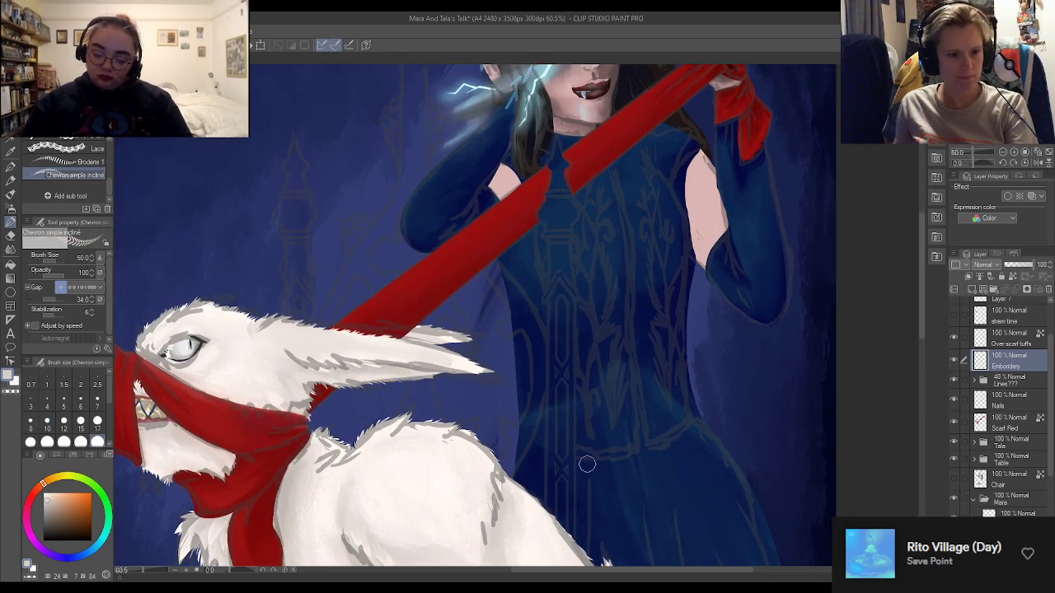
scroll(648, 309, "up", 1)
scroll(617, 372, "down", 2)
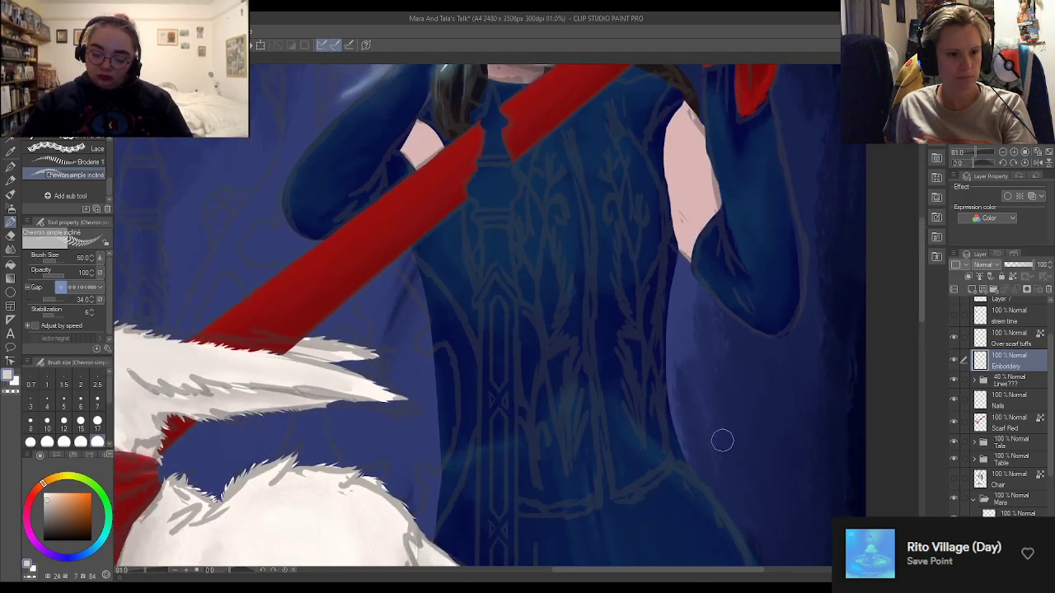
scroll(718, 437, "up", 1)
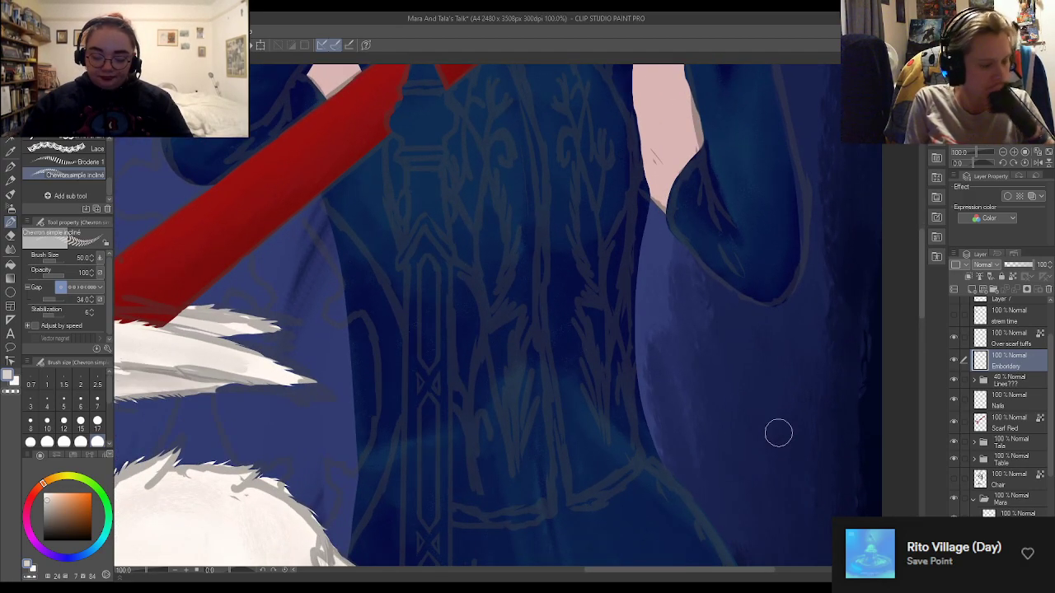
left_click(97, 420)
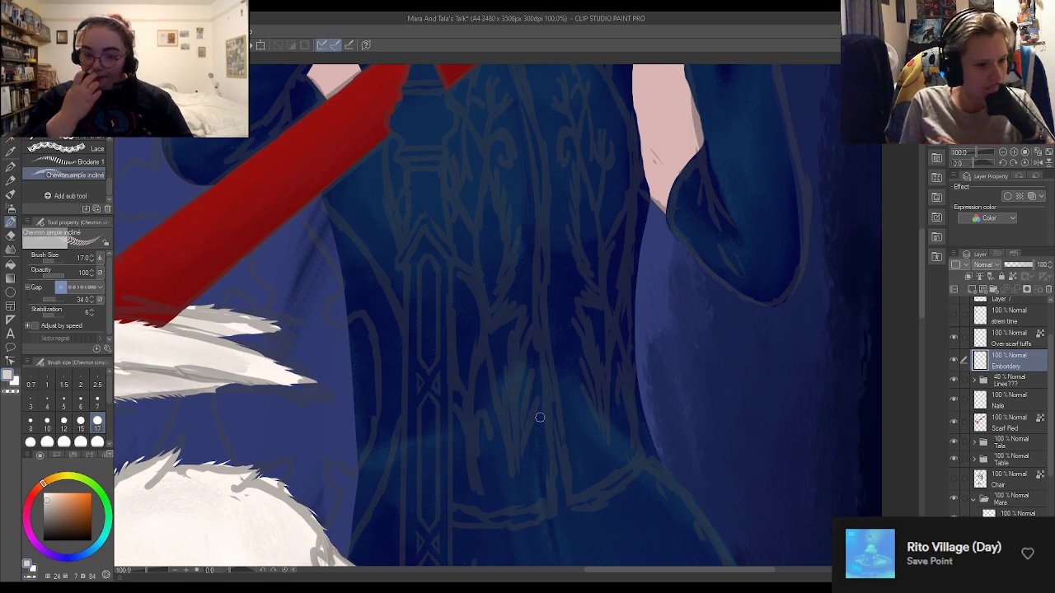
left_click_drag(608, 450, 577, 368)
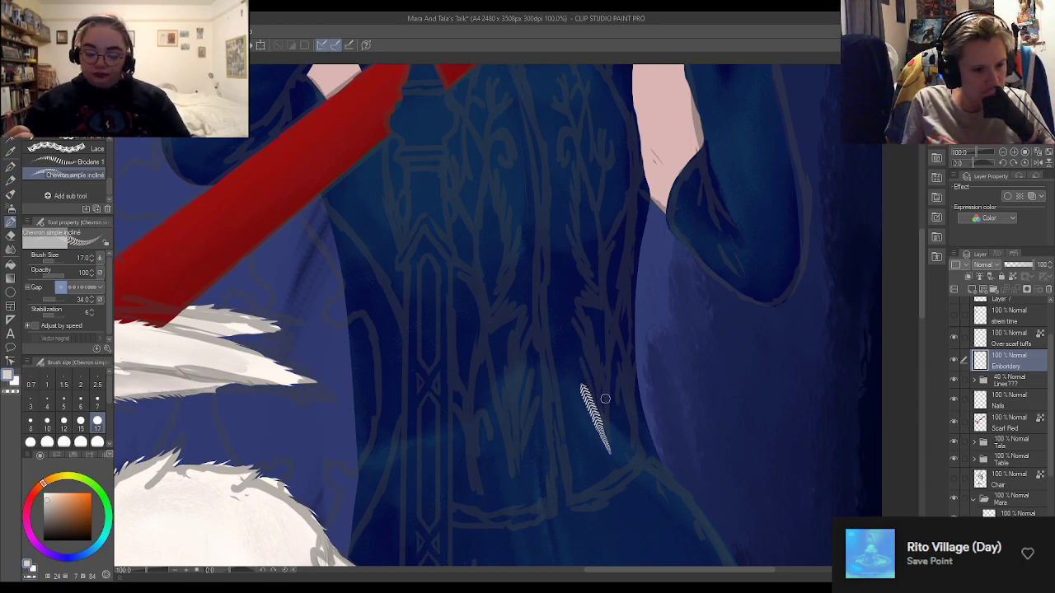
key("ctrl+z")
left_click_drag(575, 379, 607, 457)
left_click_drag(567, 368, 608, 463)
key("ctrl+z")
left_click_drag(568, 369, 609, 483)
key("ctrl+z")
left_click_drag(579, 385, 620, 482)
key("ctrl+z")
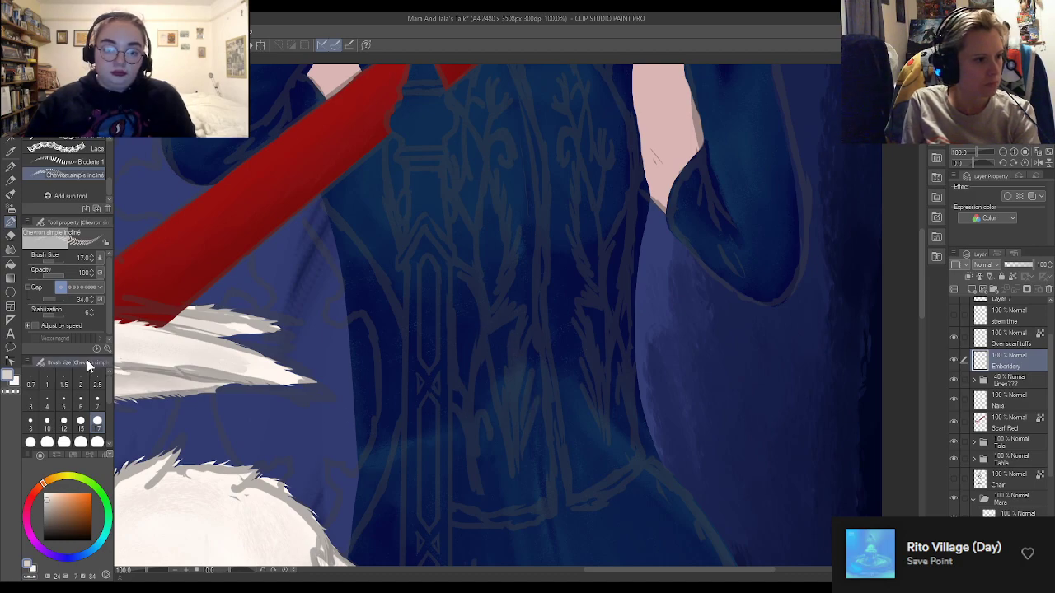
Try a long diagonal stroke on the dress with Adjust by speed enabled, and undo the stroke
left_click(38, 326)
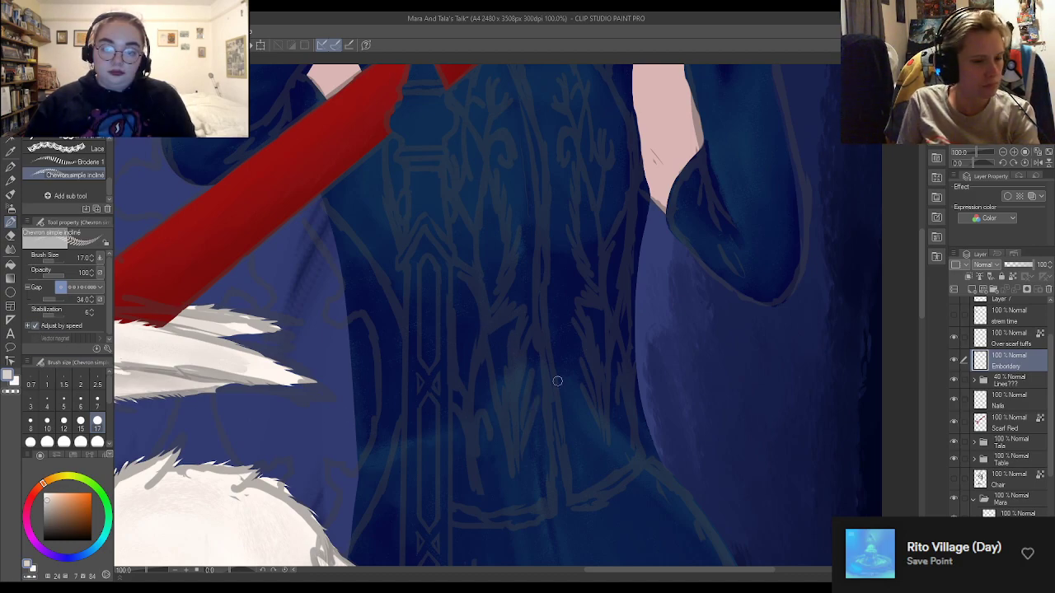
left_click_drag(552, 334, 620, 540)
key("ctrl+z")
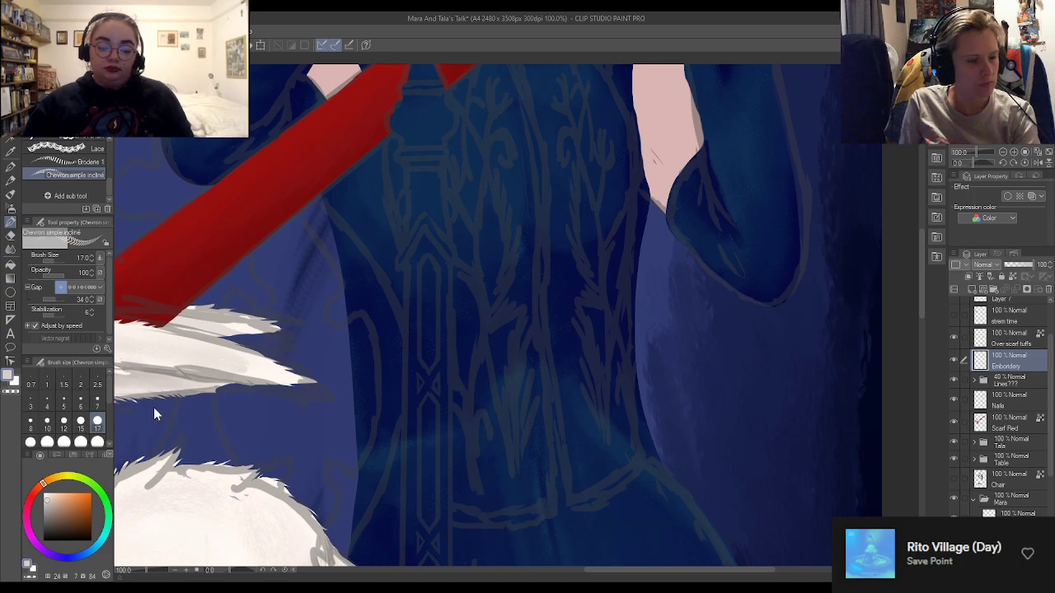
Set the brush's Stabilization to 16 with Adjust by speed off, then test it with one dress stroke and undo that stroke
left_click(93, 309)
left_click(93, 309)
left_click_drag(578, 323, 615, 463)
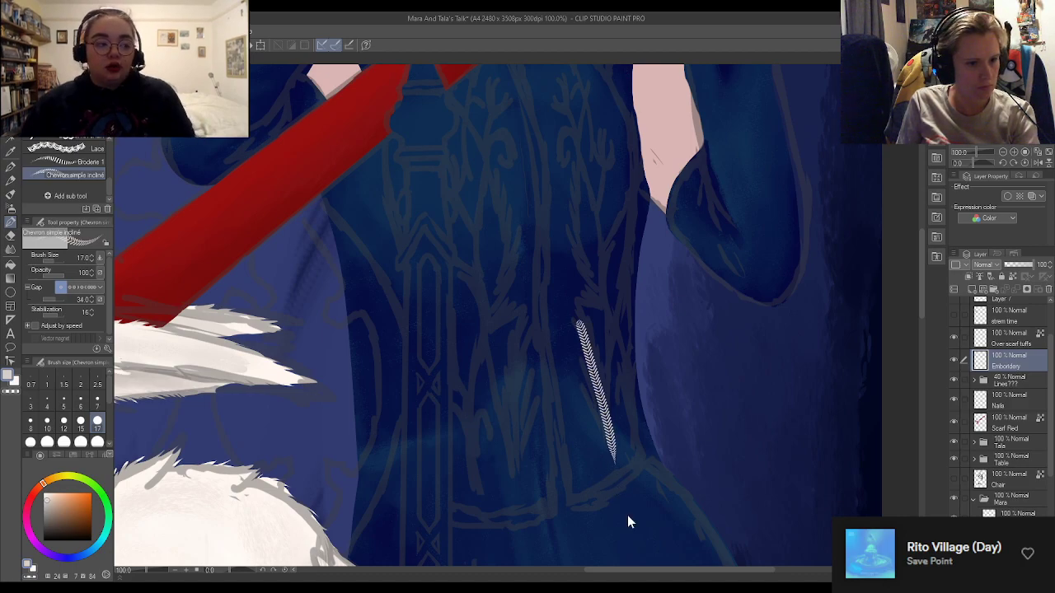
key("ctrl+z")
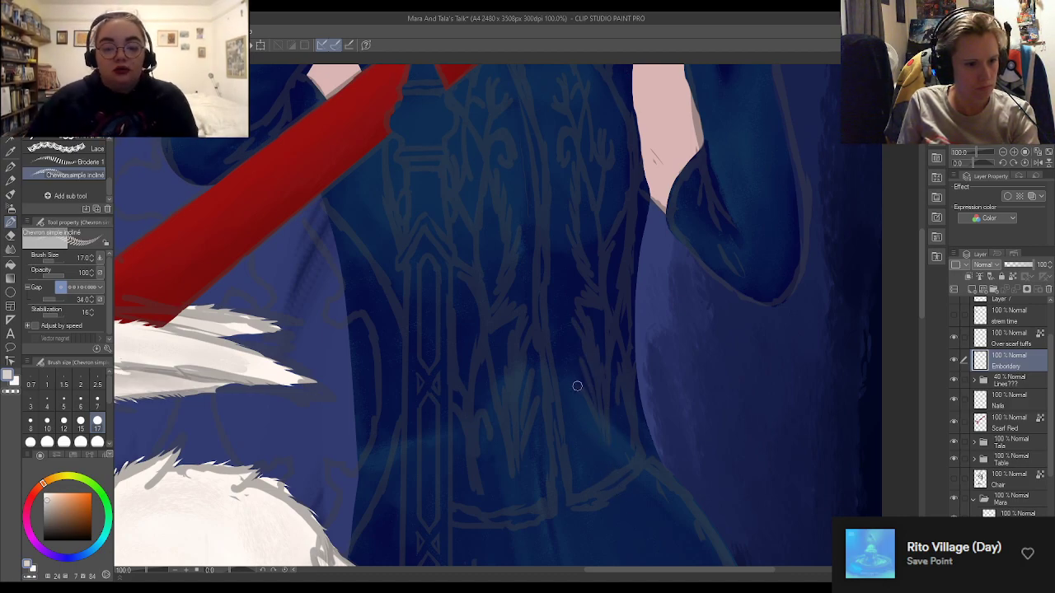
Lower the opacity of the Lines??? folder to 15% and make the embroidery layer active again
scroll(506, 417, "down", 1)
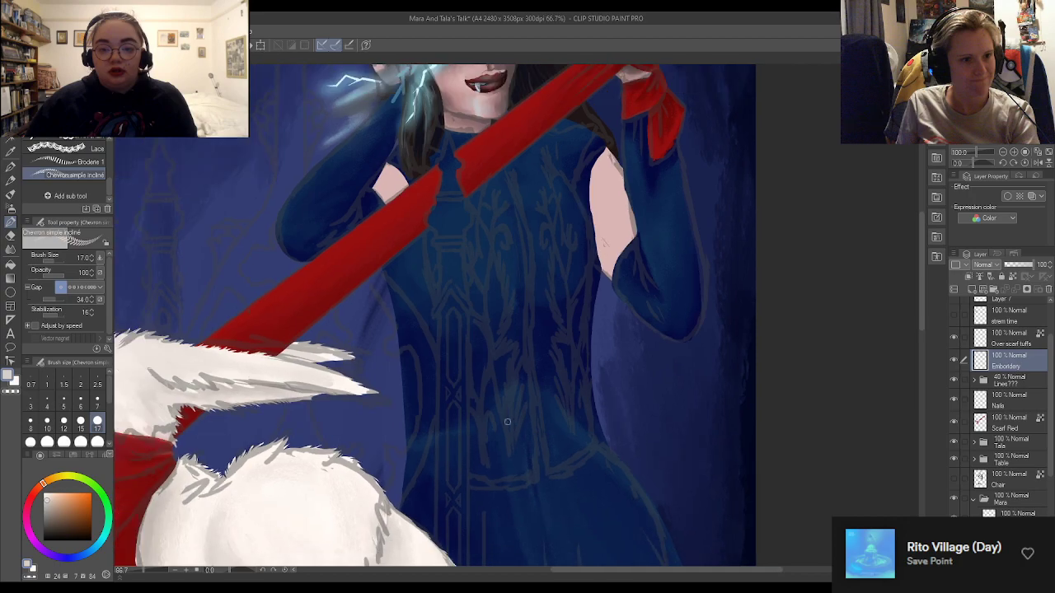
scroll(627, 247, "up", 2)
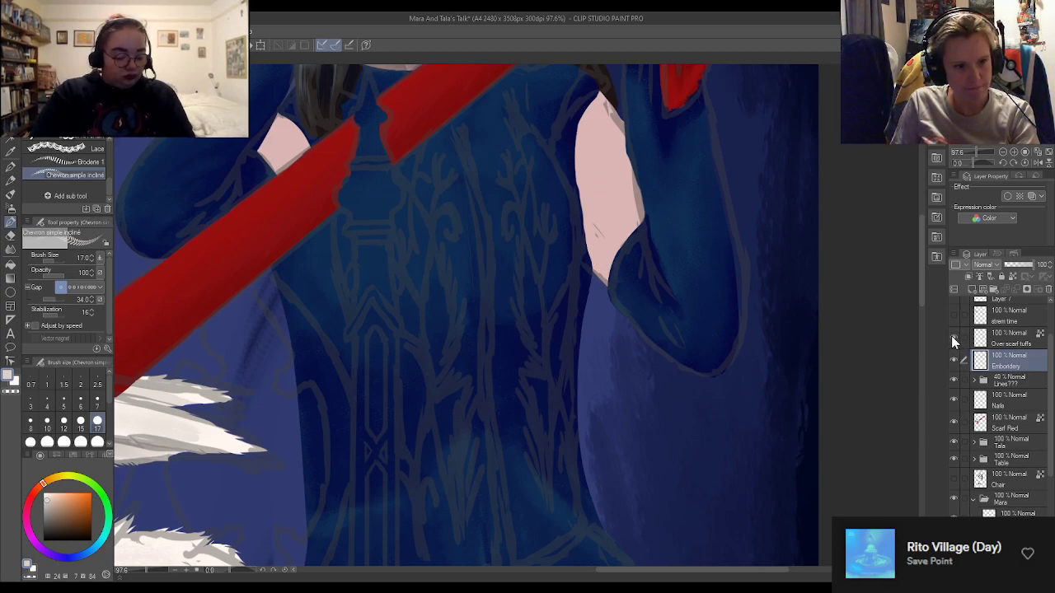
left_click(998, 378)
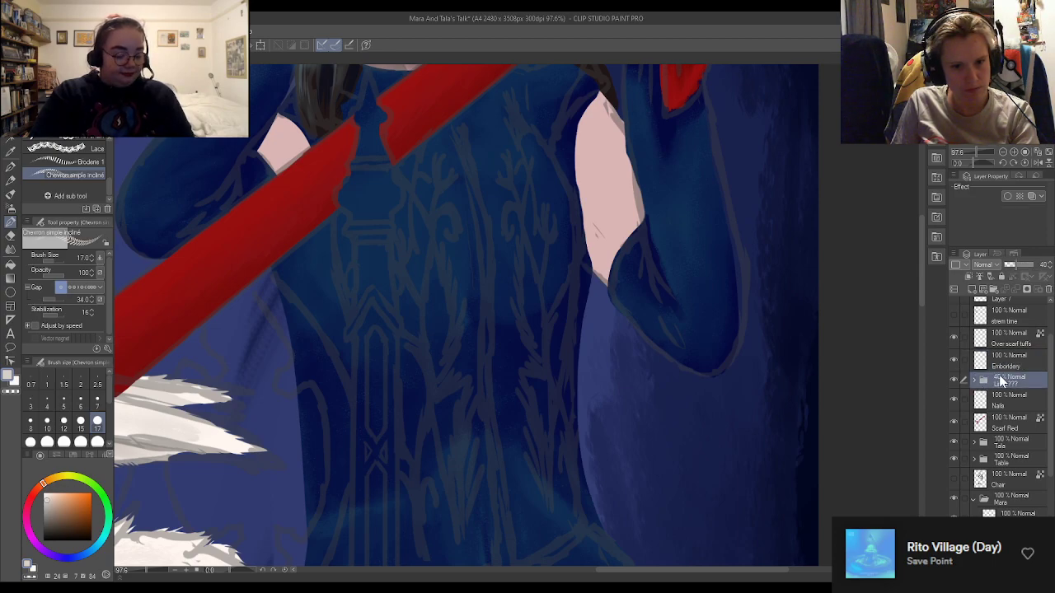
left_click(1009, 261)
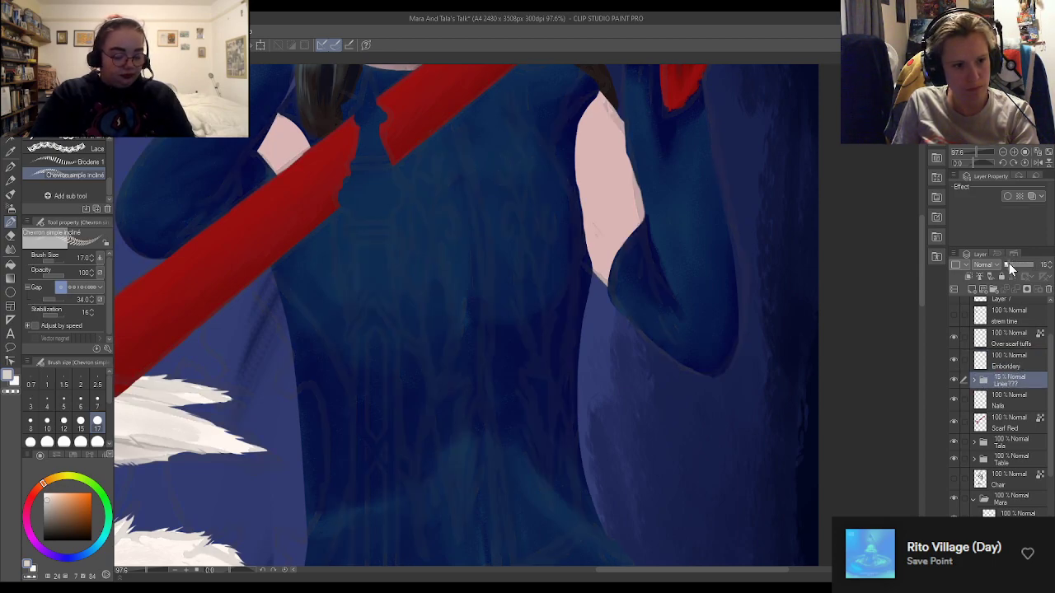
left_click(1003, 360)
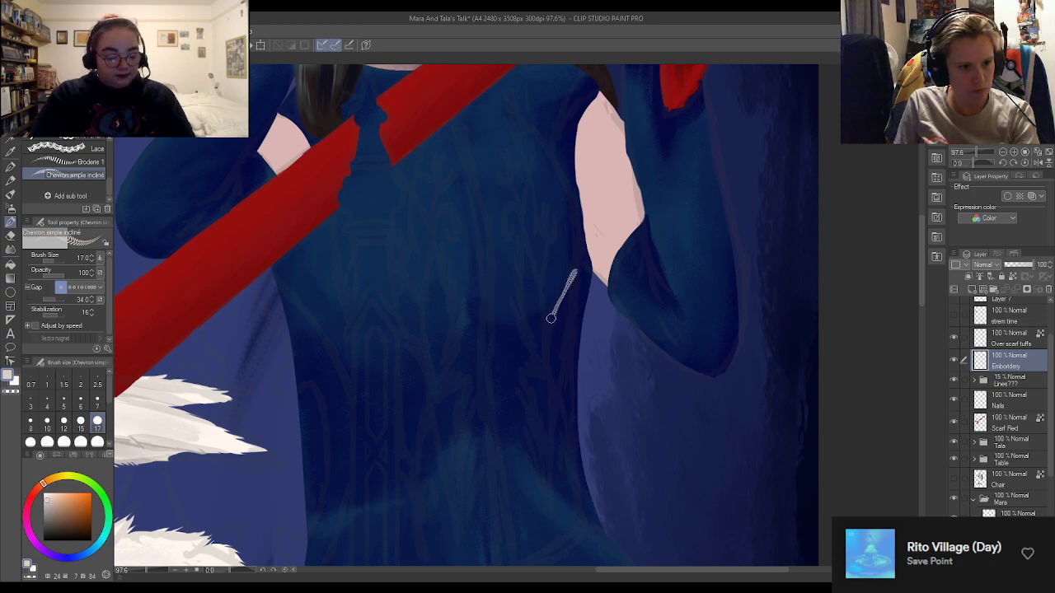
Draw a long curved chevron-stitch stem down the right side of the bodice from below the armhole, redoing it until it fits
mouse_move(579, 264)
left_mouse_down()
mouse_move(549, 325)
mouse_move(548, 372)
mouse_move(590, 503)
left_mouse_up()
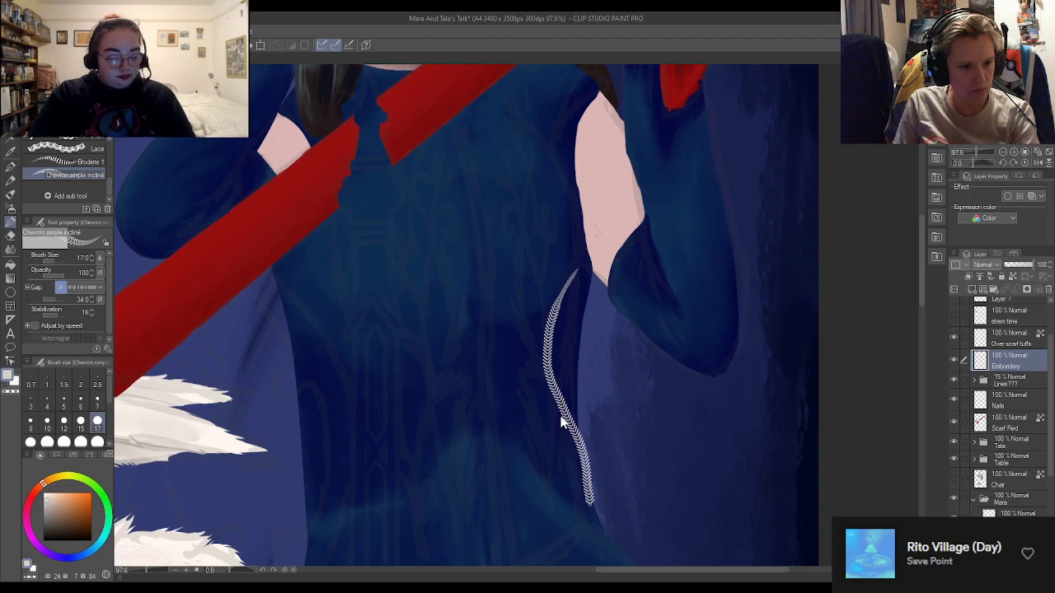
key("ctrl+z")
mouse_move(565, 287)
left_mouse_down()
mouse_move(542, 334)
mouse_move(556, 505)
mouse_move(579, 531)
left_mouse_up()
key("ctrl+z")
mouse_move(568, 276)
left_mouse_down()
mouse_move(547, 326)
mouse_move(565, 493)
left_mouse_up()
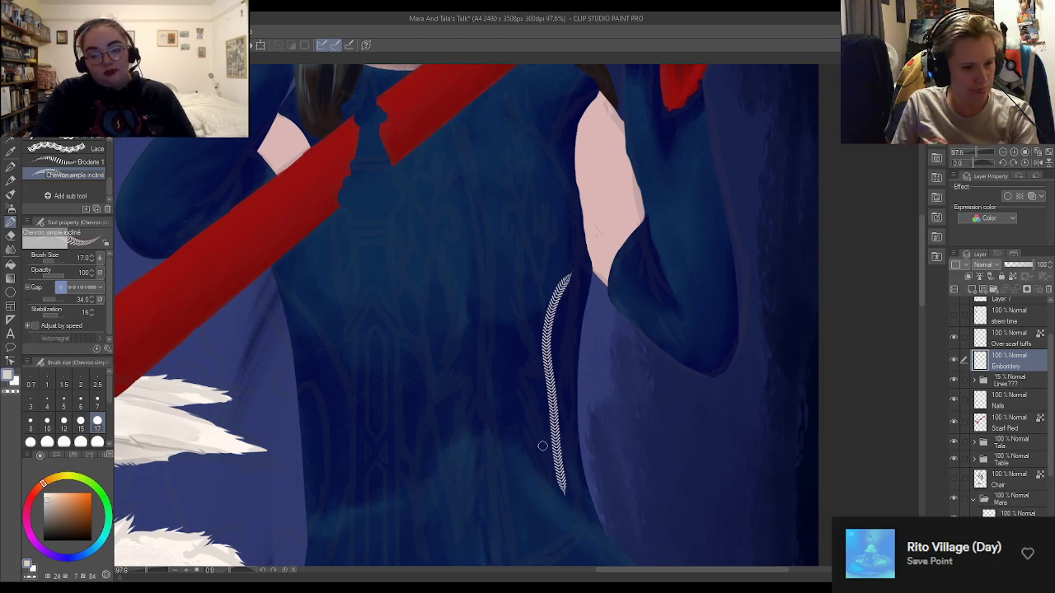
Branch the embroidered stem with two short leaves at its lower left, a long branch up to the chest and a curved side branch
mouse_move(513, 373)
left_mouse_down()
mouse_move(556, 450)
mouse_move(562, 487)
left_mouse_up()
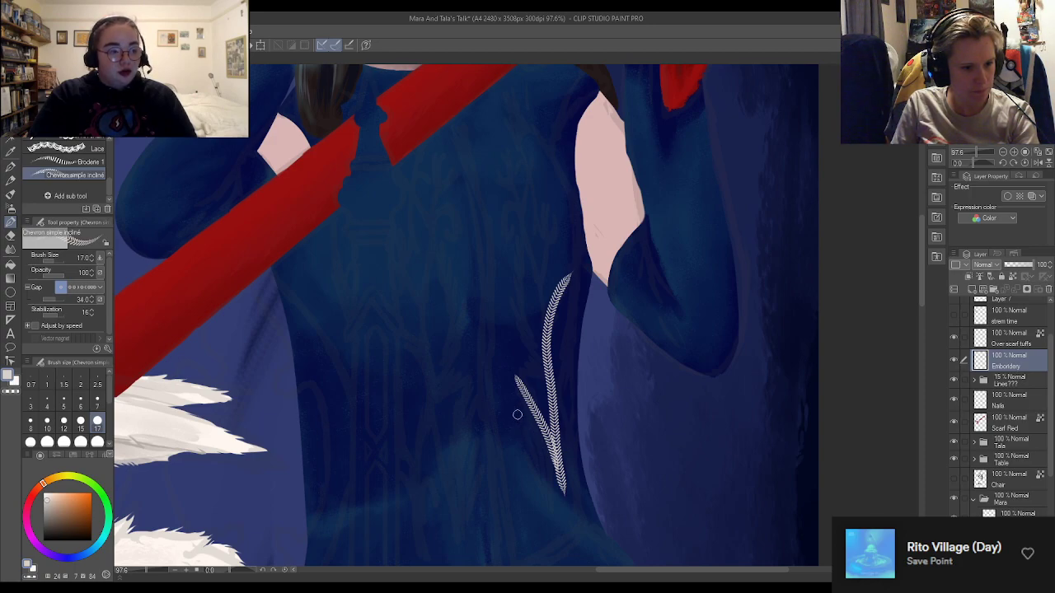
mouse_move(517, 414)
left_mouse_down()
mouse_move(555, 459)
mouse_move(559, 493)
left_mouse_up()
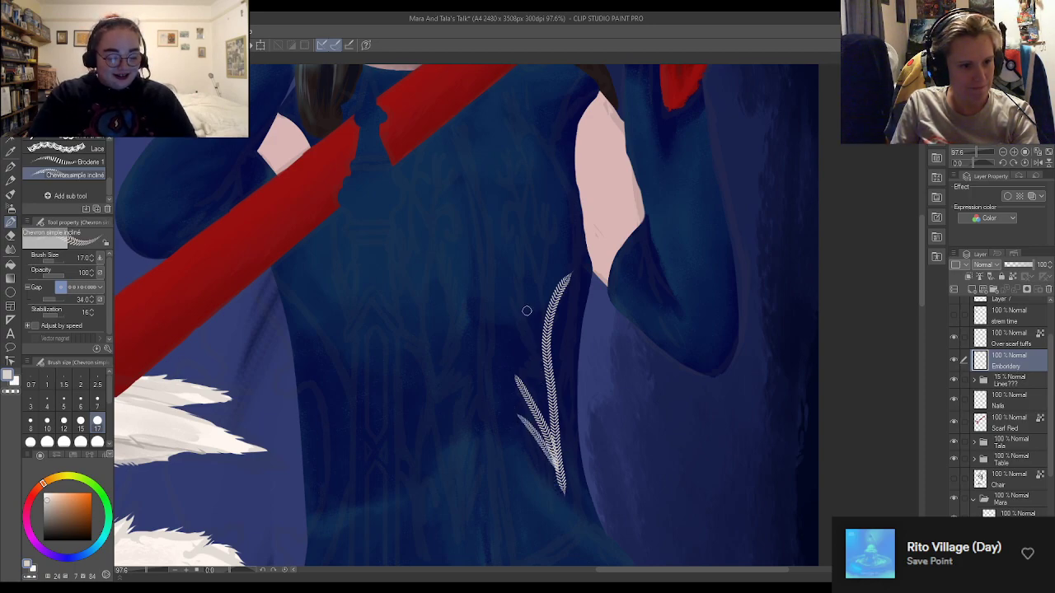
mouse_move(523, 234)
left_mouse_down()
mouse_move(531, 342)
mouse_move(566, 372)
left_mouse_up()
key("ctrl+z")
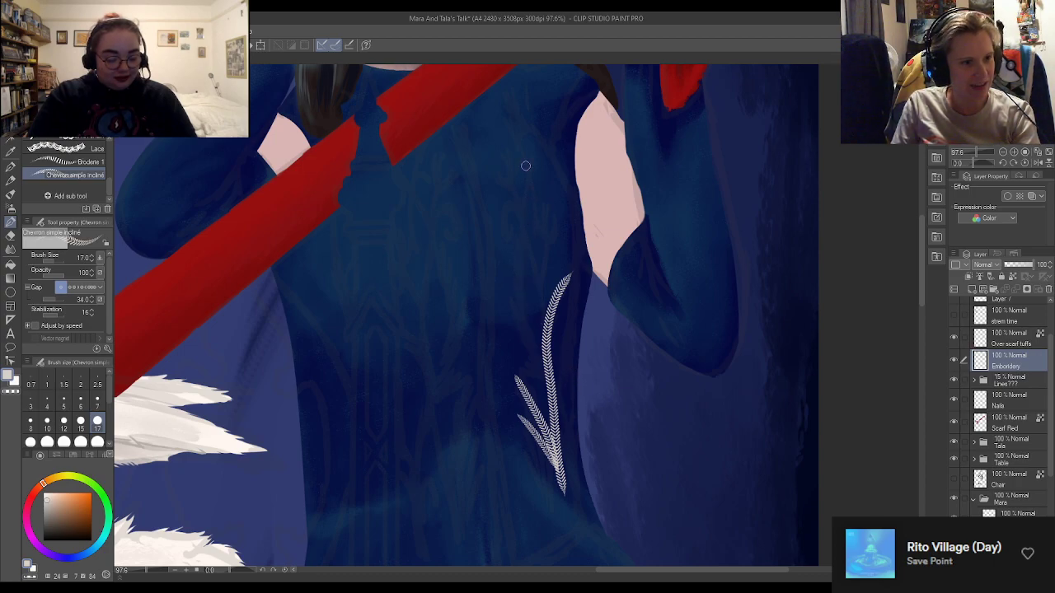
left_click_drag(511, 156, 554, 333)
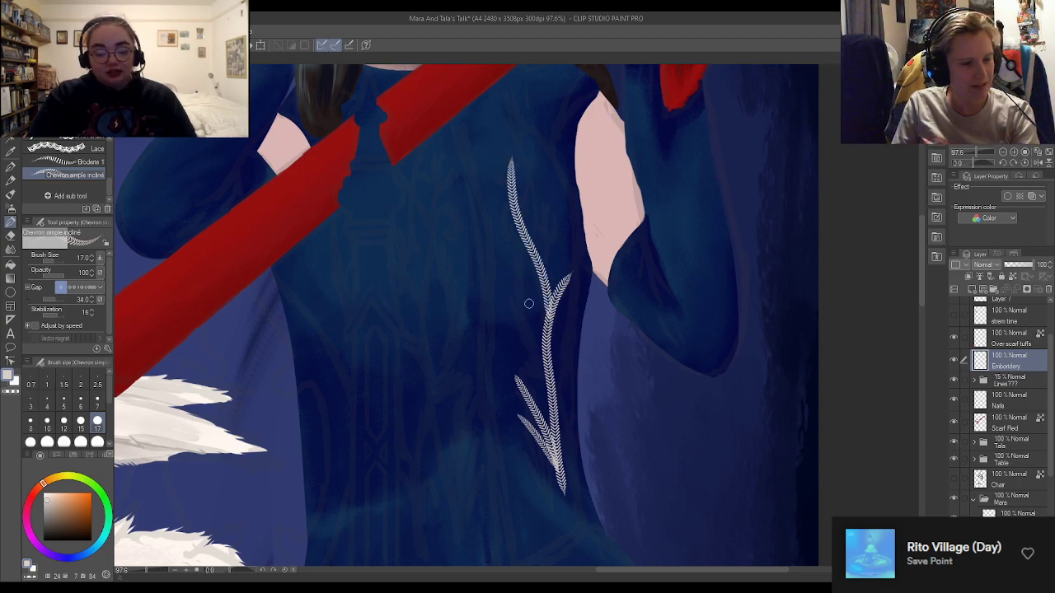
mouse_move(521, 237)
left_mouse_down()
mouse_move(522, 288)
mouse_move(548, 365)
left_mouse_up()
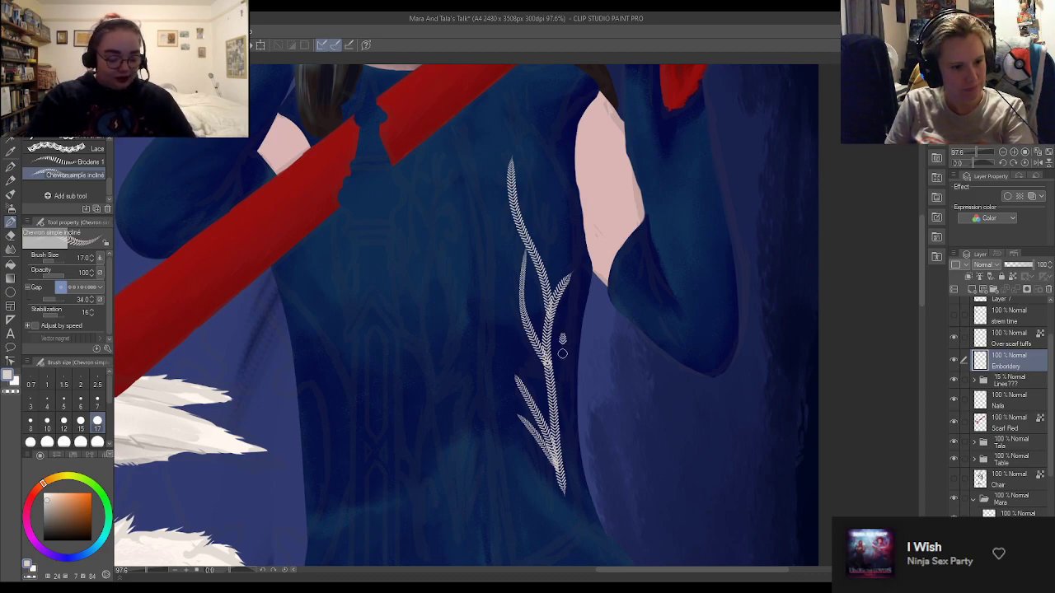
Add slender chevron leaves along the right of the lower stem and another small leaf at its lower left
left_click_drag(565, 345, 556, 419)
key("ctrl+z")
left_click_drag(565, 340, 561, 422)
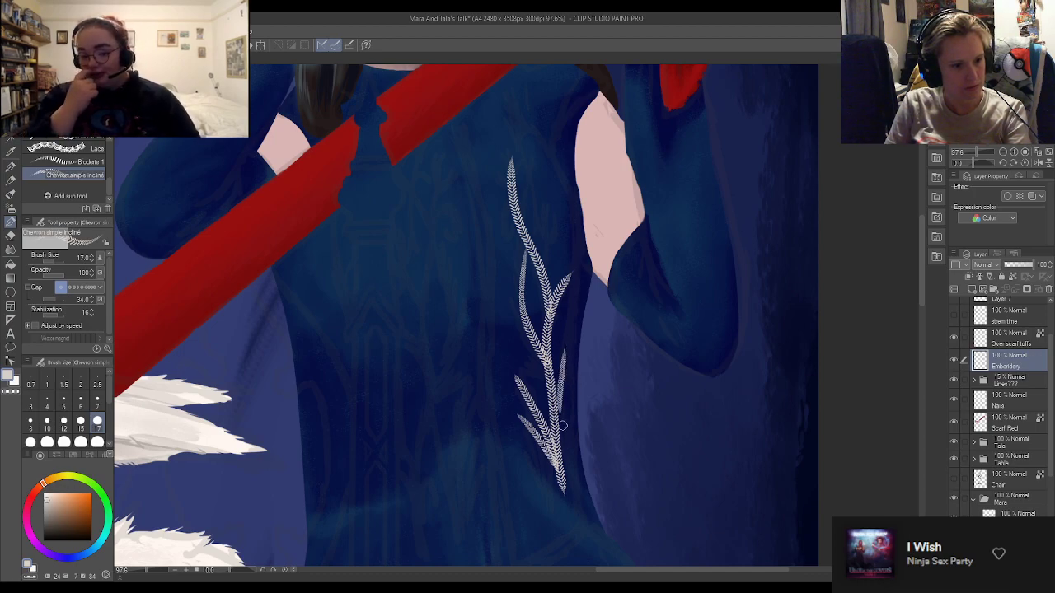
left_click_drag(571, 380, 560, 450)
key("ctrl+z")
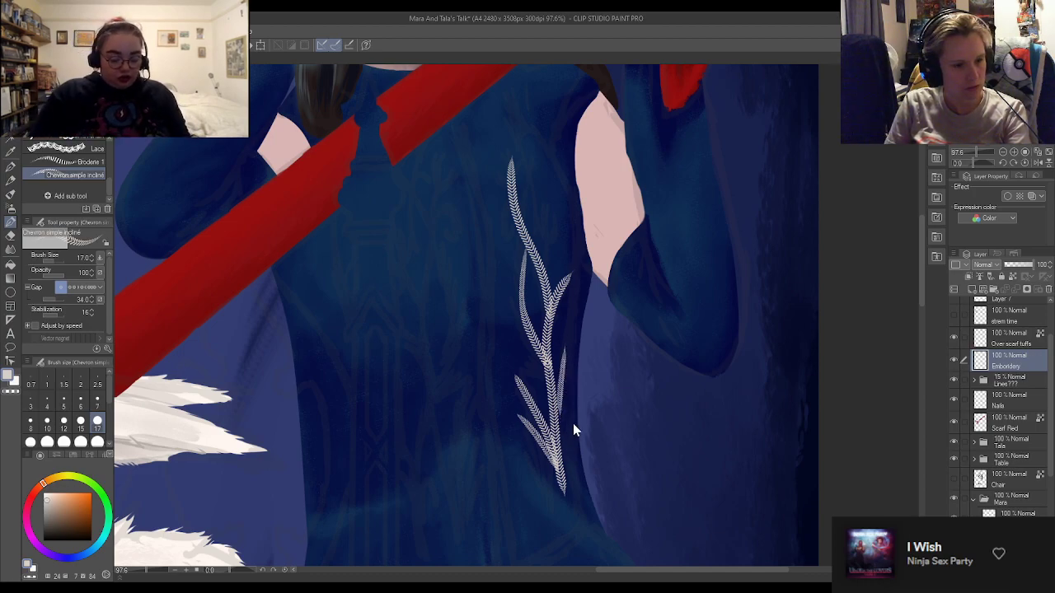
mouse_move(569, 381)
left_mouse_down()
mouse_move(558, 453)
mouse_move(569, 469)
mouse_move(542, 479)
mouse_move(526, 441)
mouse_move(562, 500)
mouse_move(552, 517)
mouse_move(550, 484)
mouse_move(552, 522)
mouse_move(566, 502)
mouse_move(553, 542)
left_mouse_up()
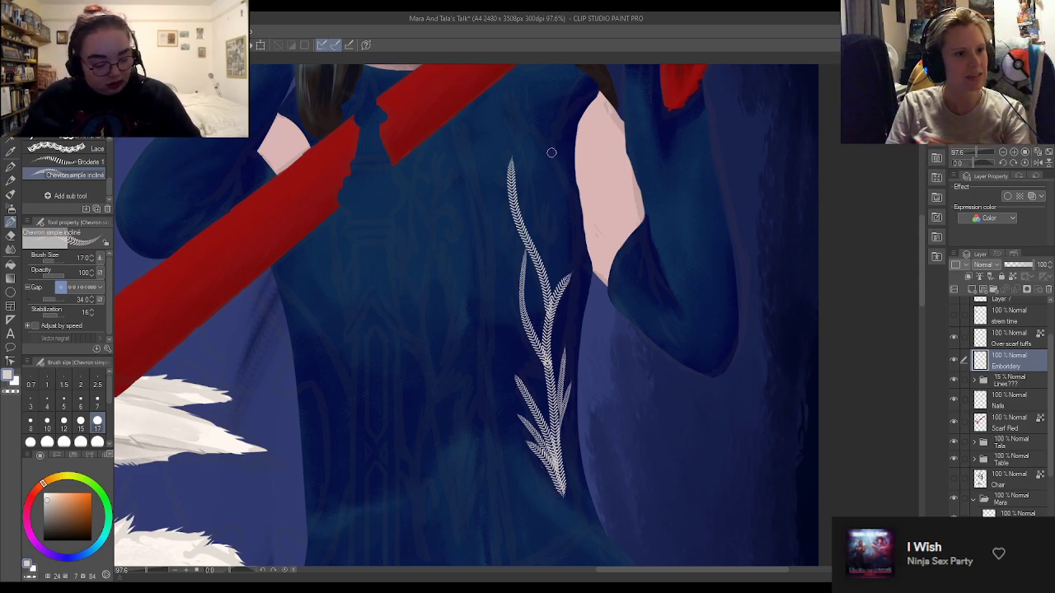
Add a second long branch beside the upper stem, and small leaves along the left of the upper branches
scroll(572, 248, "down", 3)
scroll(524, 237, "up", 3)
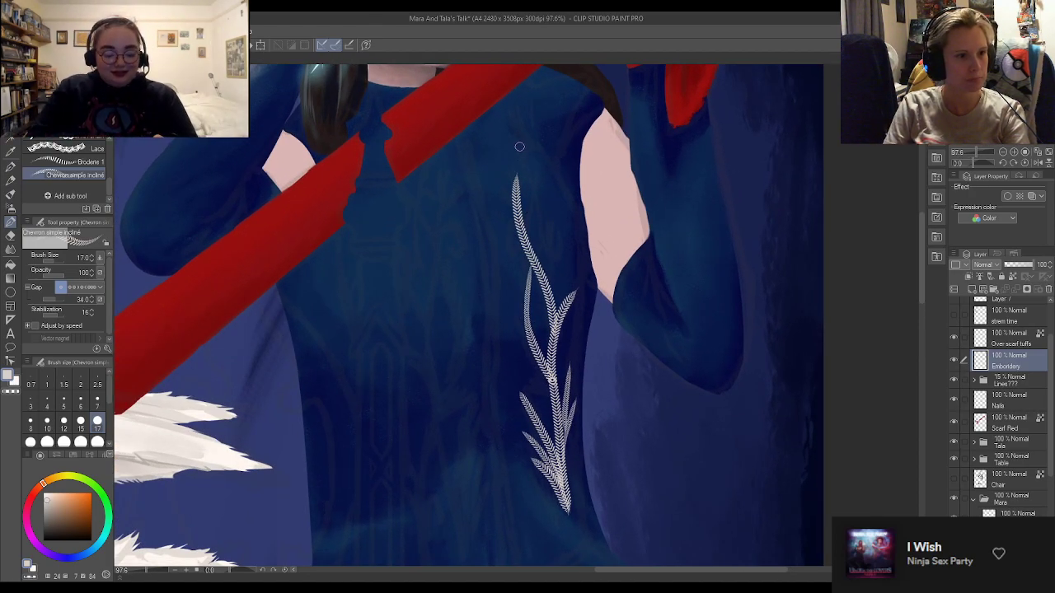
mouse_move(510, 132)
left_mouse_down()
mouse_move(556, 268)
mouse_move(552, 306)
left_mouse_up()
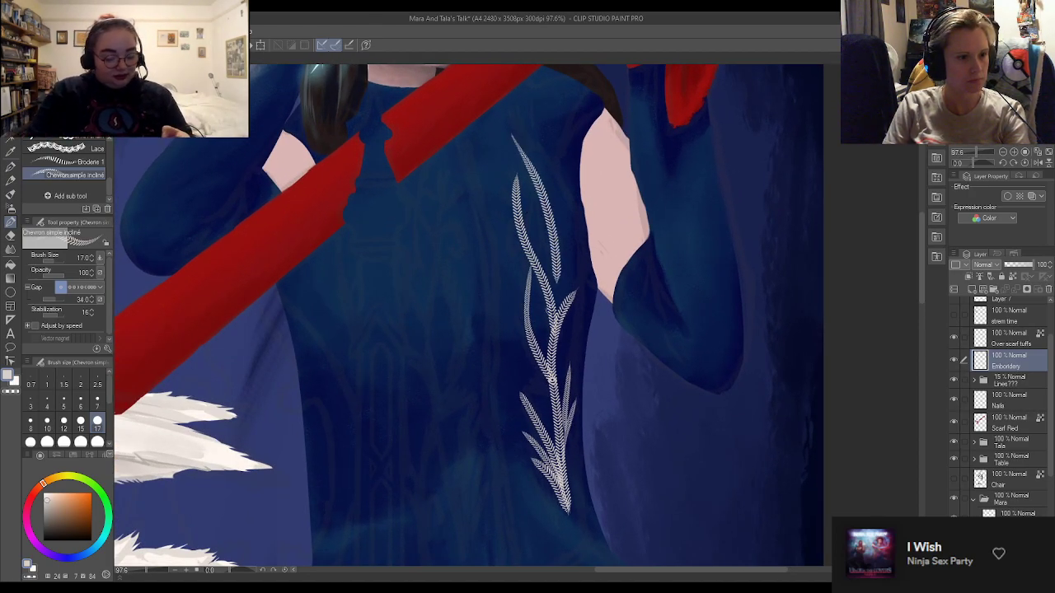
key("ctrl+z")
left_click_drag(518, 151, 555, 305)
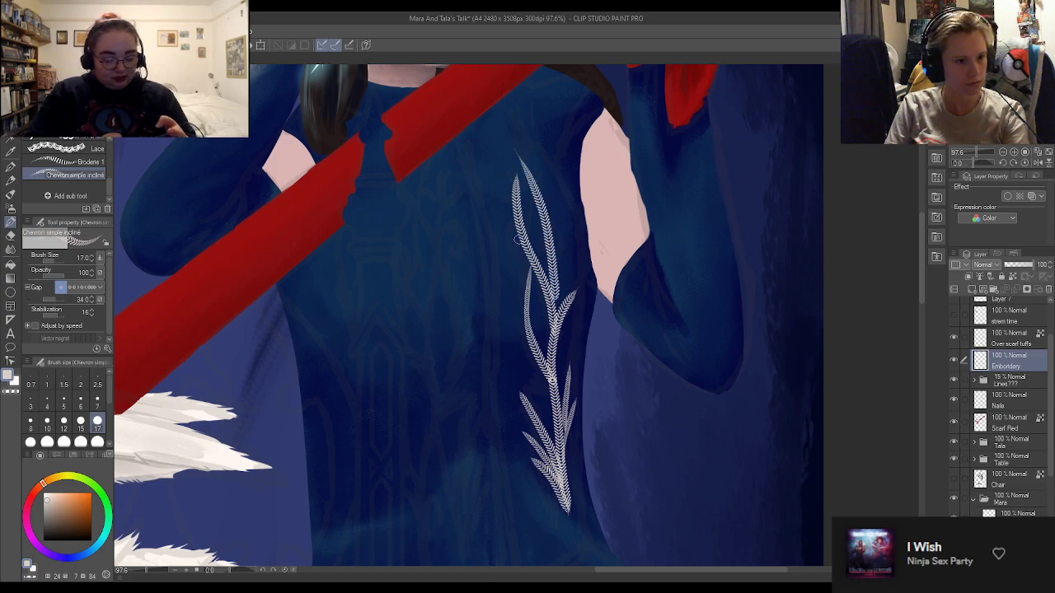
left_click_drag(503, 207, 549, 272)
mouse_move(504, 241)
left_mouse_down()
mouse_move(544, 270)
mouse_move(534, 344)
left_mouse_up()
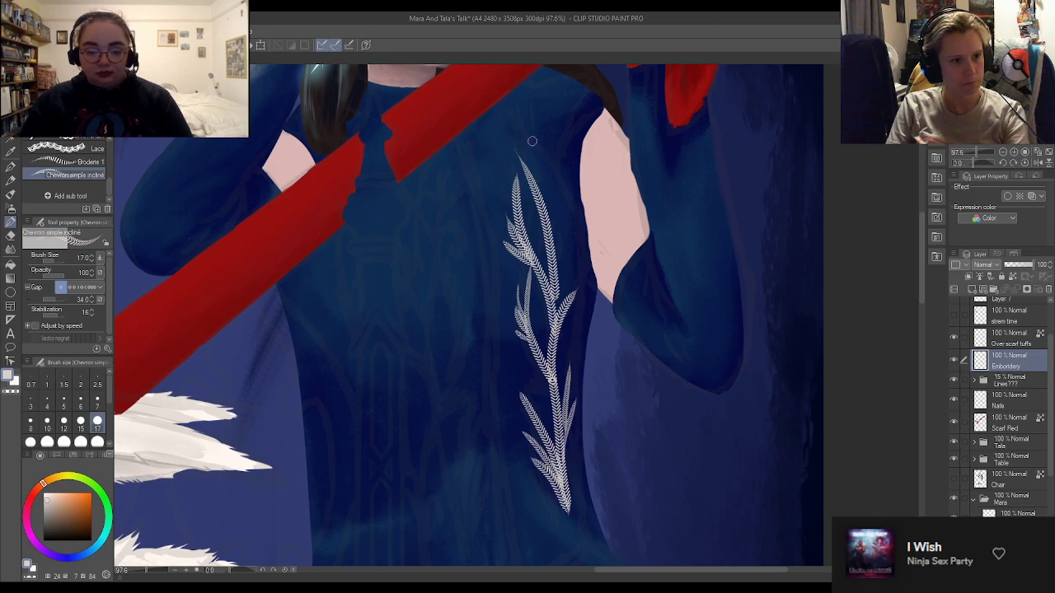
Draw a short pointed leaf at the top of the taller branch, redoing the stroke until it fits
left_click_drag(515, 112, 531, 186)
key("ctrl+z")
left_click_drag(516, 118, 523, 180)
key("ctrl+z")
left_click_drag(518, 123, 528, 168)
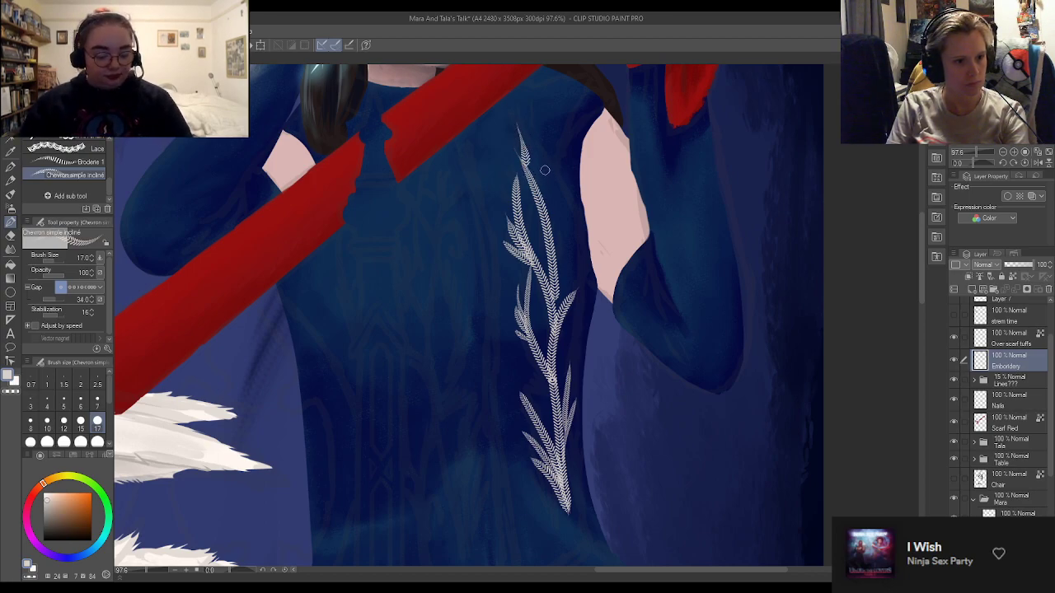
Embroider small pointed leaves along the right side of the tall upper branch, the middle side branch and the lower stem
left_click_drag(544, 167, 548, 206)
key("ctrl+z")
left_click_drag(545, 168, 550, 213)
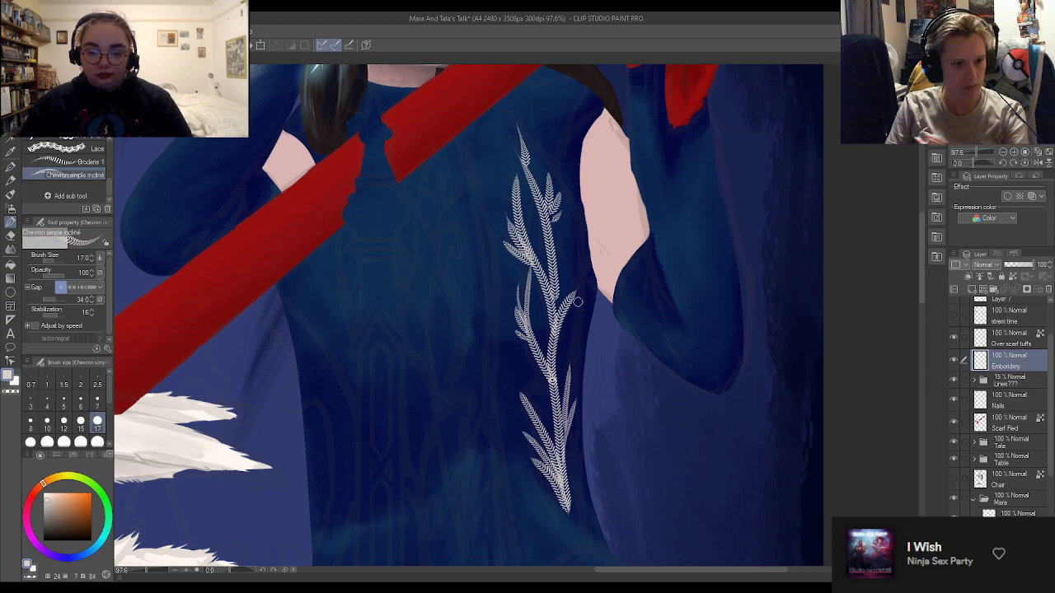
left_click_drag(583, 269, 565, 311)
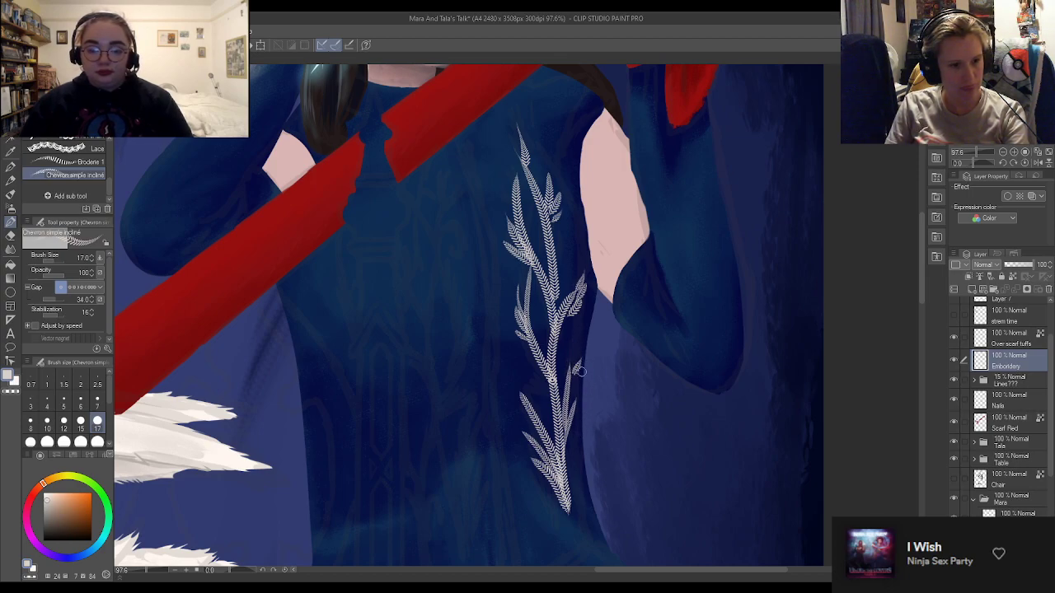
left_click_drag(580, 352, 572, 381)
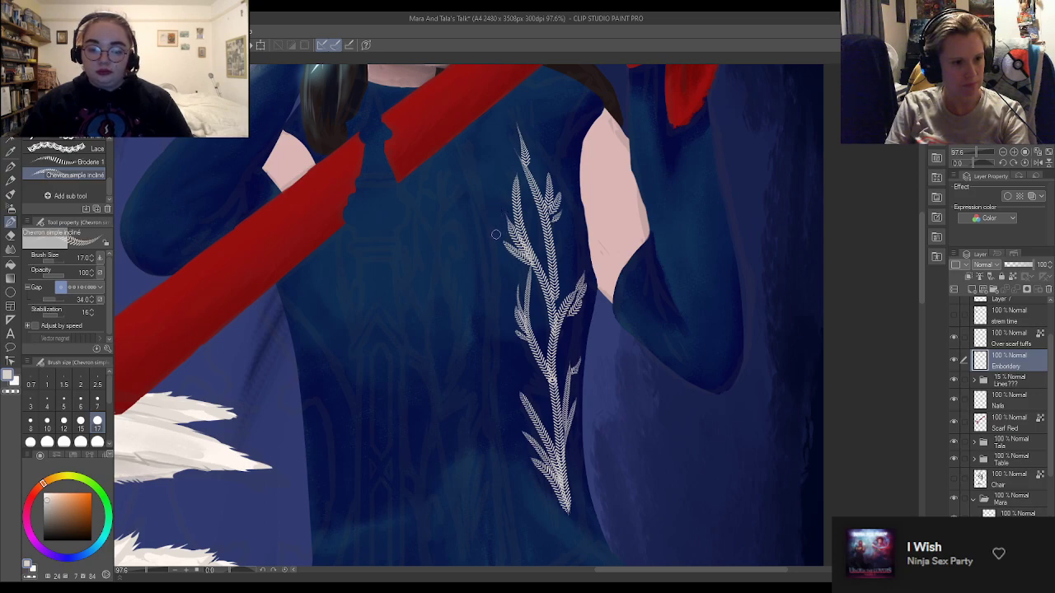
Draw a small hooked curl off the left of the shorter upper branch, redoing its stroke and joining it to the branch
left_click_drag(498, 208, 499, 188)
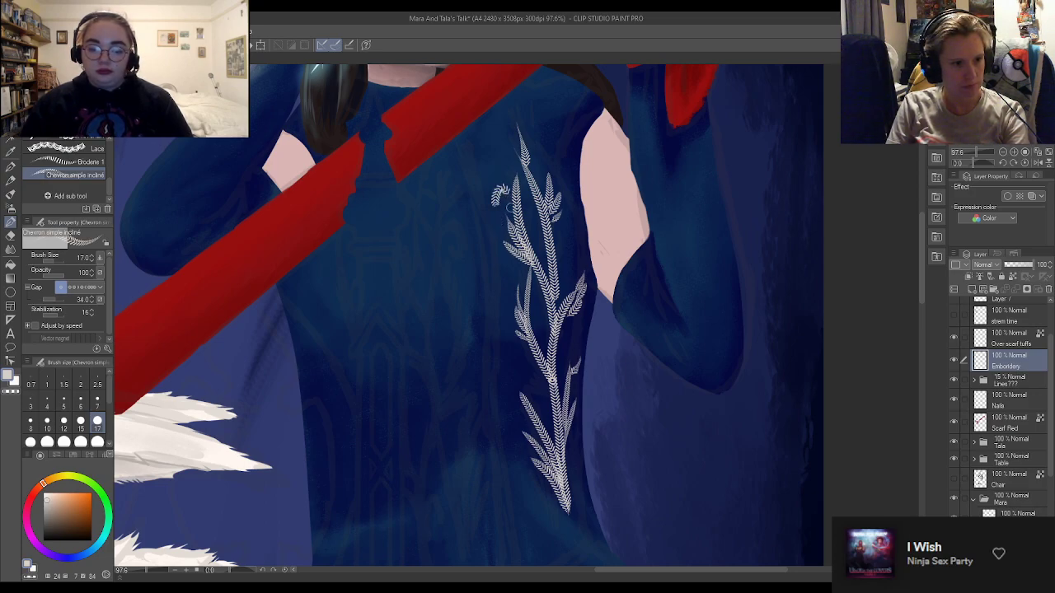
key("ctrl+z")
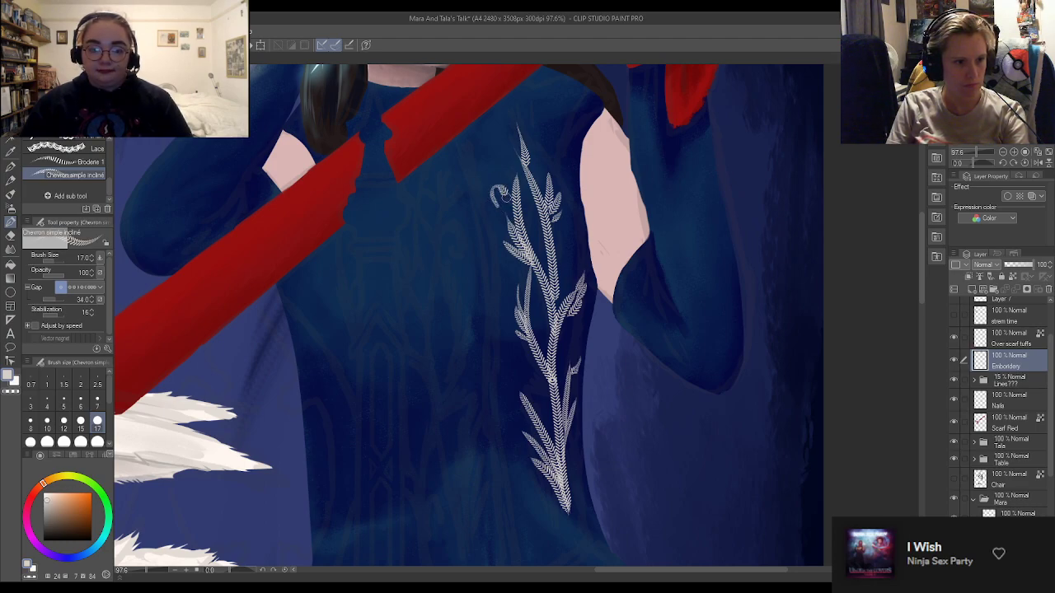
mouse_move(498, 205)
left_mouse_down()
mouse_move(494, 181)
mouse_move(509, 208)
left_mouse_up()
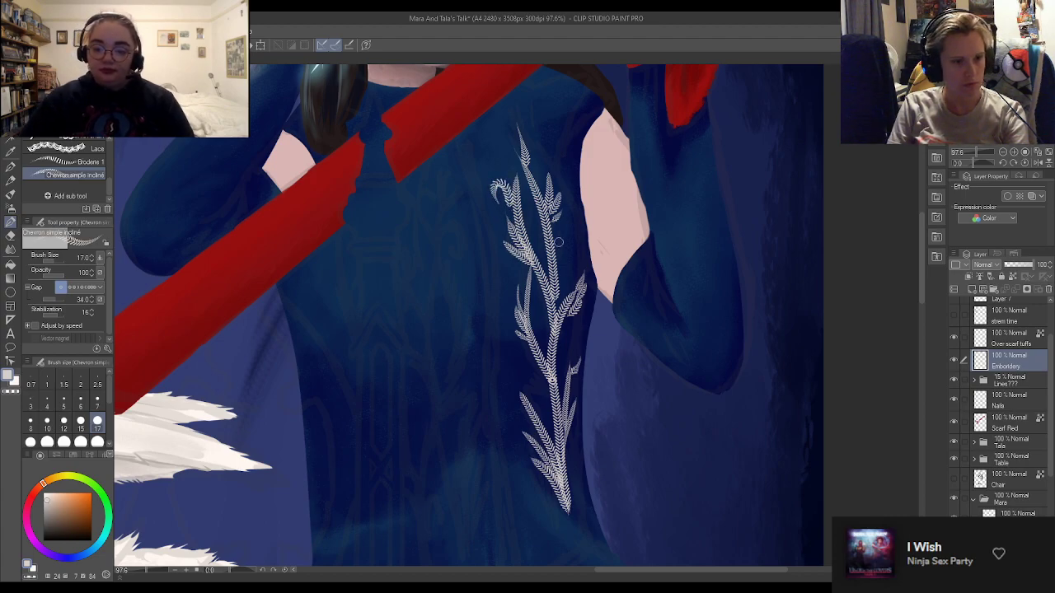
Add a curled tendril on the right of the upper stem, redoing the strokes until the spiral fits
mouse_move(575, 236)
left_mouse_down()
mouse_move(554, 236)
mouse_move(564, 262)
mouse_move(558, 227)
mouse_move(564, 262)
mouse_move(557, 232)
mouse_move(576, 239)
mouse_move(557, 247)
left_mouse_up()
key("ctrl+z")
key("ctrl+z")
key("ctrl+z")
key("ctrl+z")
key("ctrl+z")
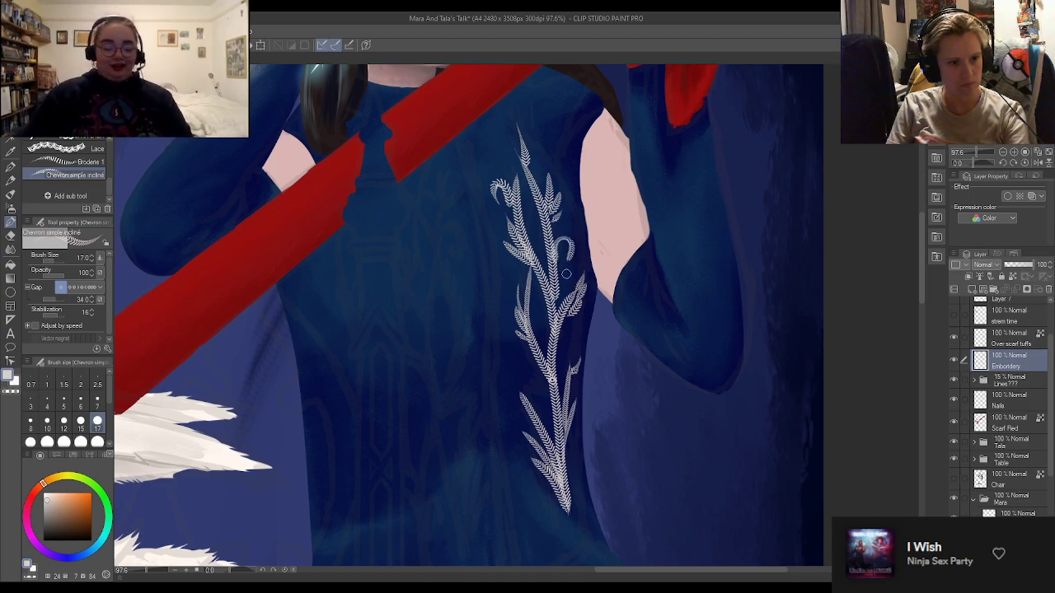
left_click_drag(570, 259, 559, 245)
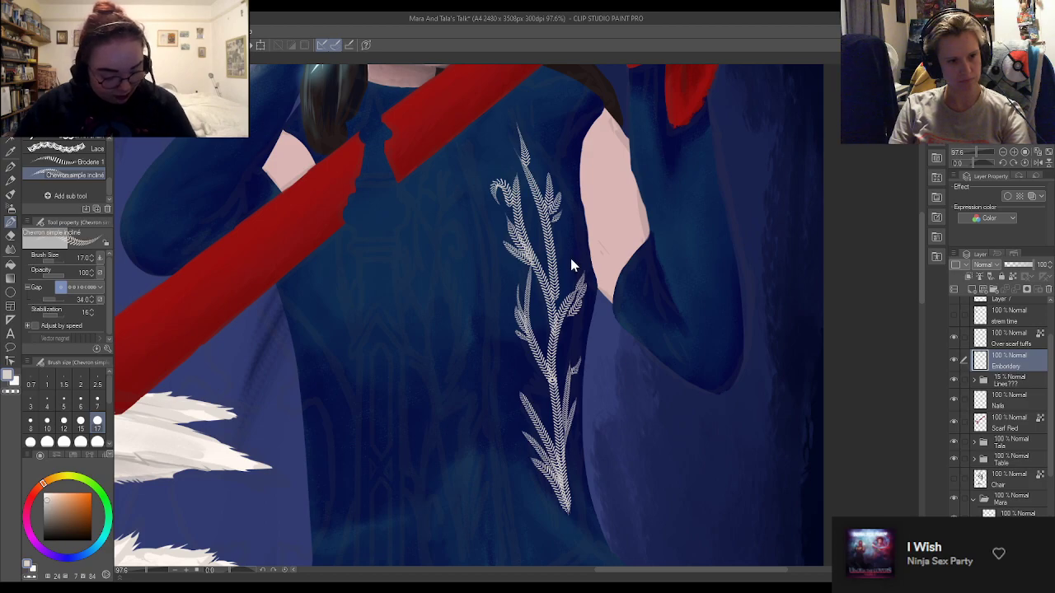
mouse_move(566, 261)
left_mouse_down()
mouse_move(578, 259)
mouse_move(561, 251)
mouse_move(572, 257)
mouse_move(568, 235)
mouse_move(557, 259)
left_mouse_up()
key("ctrl+z")
key("ctrl+z")
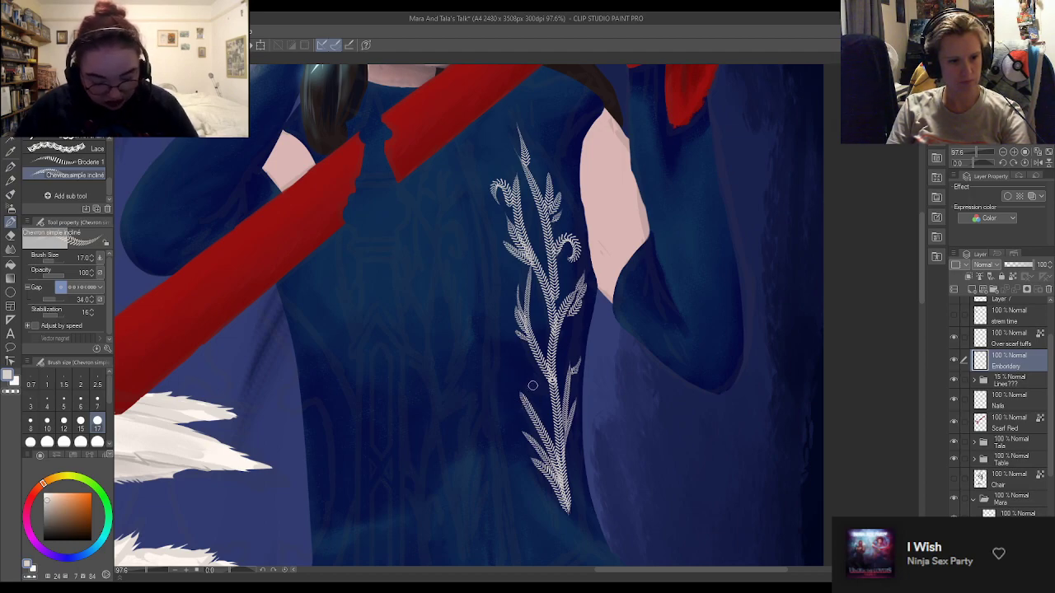
Draw a large curling tendril from the lower-left branch of the stem, undoing the strokes that do not fit
mouse_move(528, 380)
left_mouse_down()
mouse_move(503, 384)
mouse_move(536, 401)
mouse_move(542, 408)
mouse_move(511, 400)
mouse_move(537, 408)
mouse_move(506, 386)
mouse_move(542, 420)
left_mouse_up()
key("ctrl+z")
key("ctrl+z")
key("ctrl+z")
key("ctrl+z")
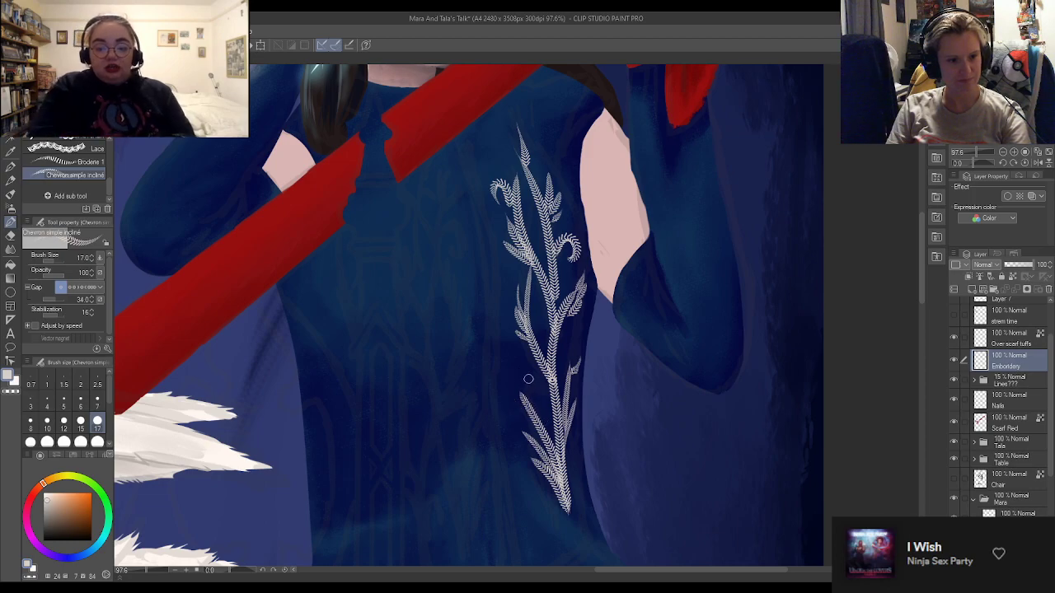
mouse_move(531, 376)
left_mouse_down()
mouse_move(506, 397)
mouse_move(546, 421)
left_mouse_up()
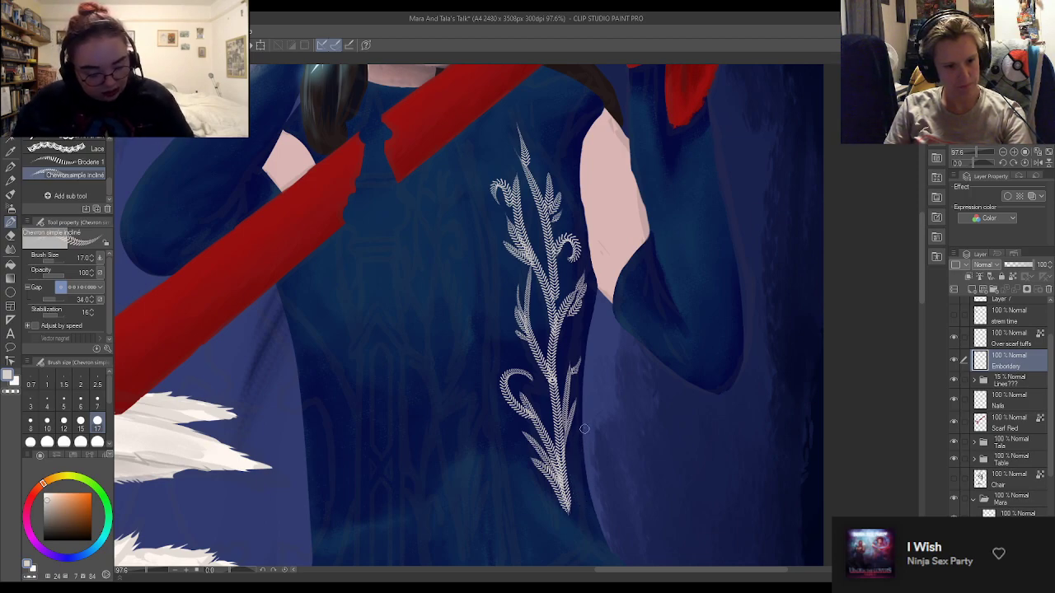
Add a long slender leaf at the right of the stem's base and trim its outer edge with the Kneaded eraser
left_click_drag(585, 443, 579, 504)
left_click_drag(584, 434, 574, 507)
key("ctrl+z")
left_click_drag(581, 438, 567, 507)
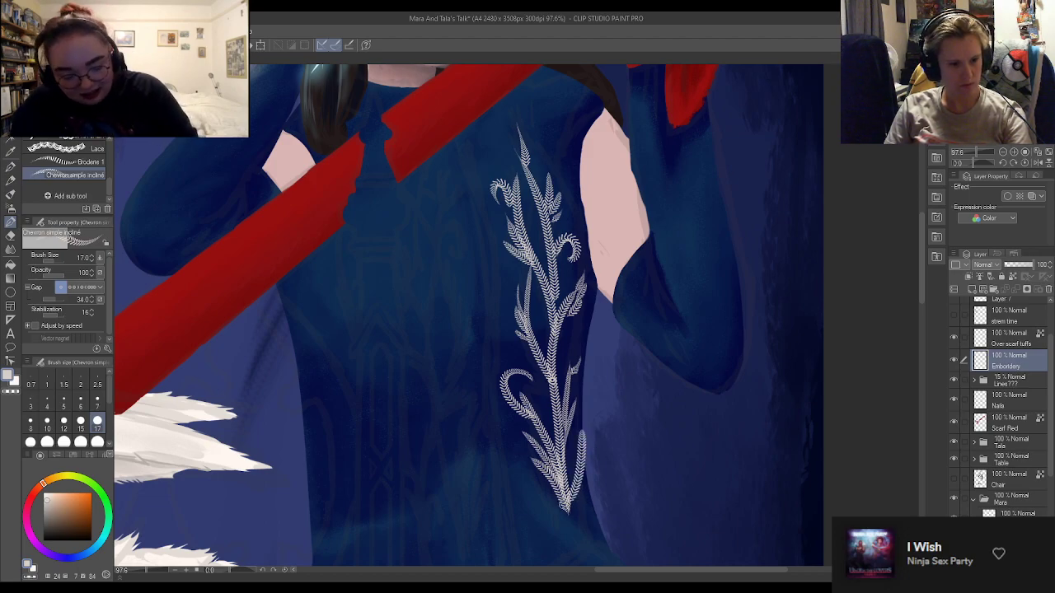
key("e")
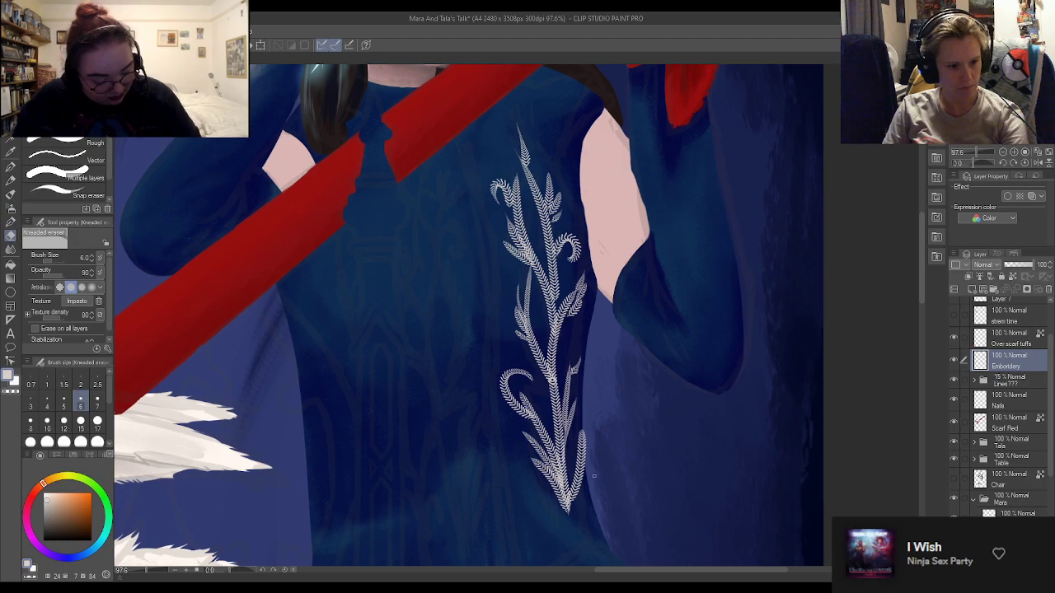
left_click_drag(586, 467, 589, 479)
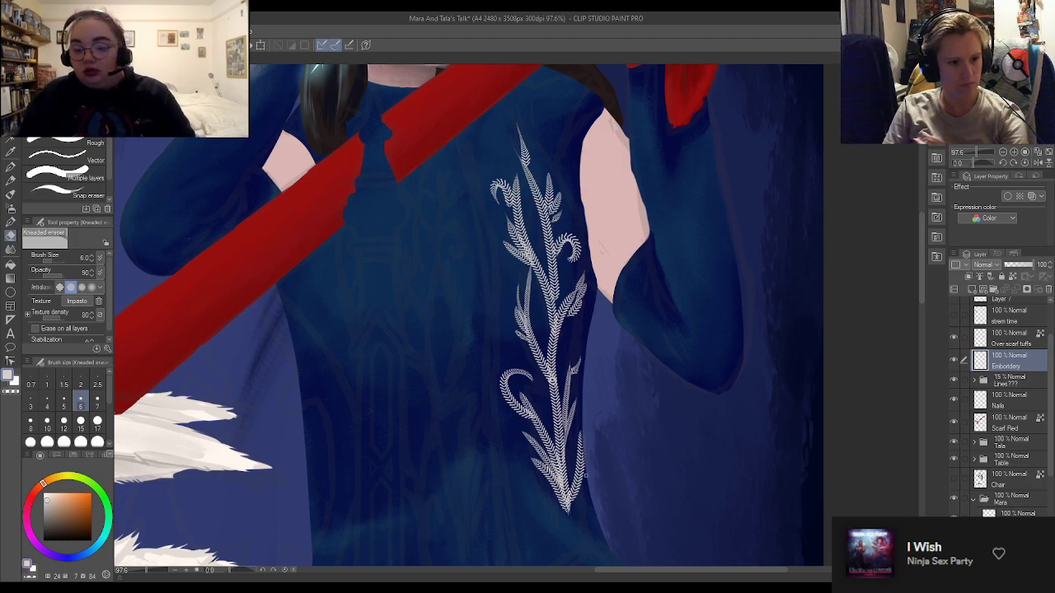
key("b")
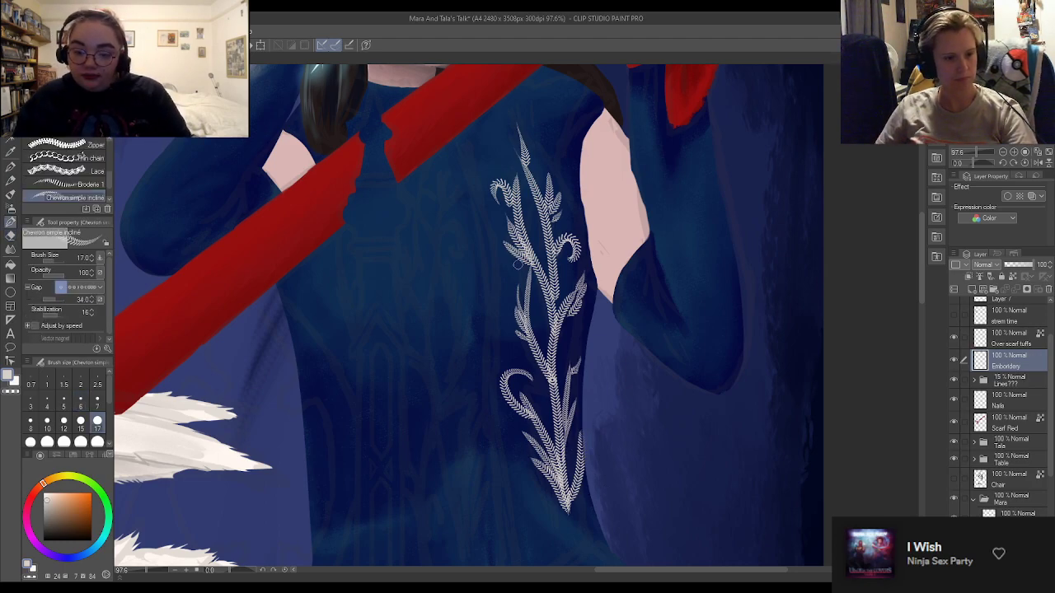
Lasso the whole embroidered branch and paste a copy of it onto a new layer
scroll(579, 247, "down", 5)
scroll(640, 256, "up", 2)
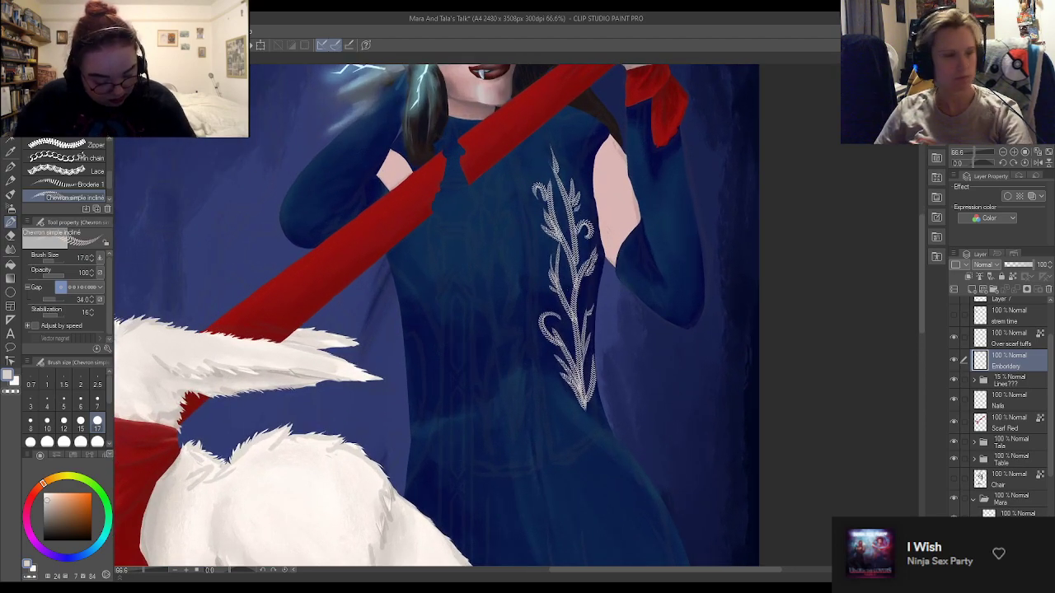
key("m")
mouse_move(558, 102)
left_mouse_down()
mouse_move(421, 429)
mouse_move(708, 467)
mouse_move(651, 98)
left_mouse_up()
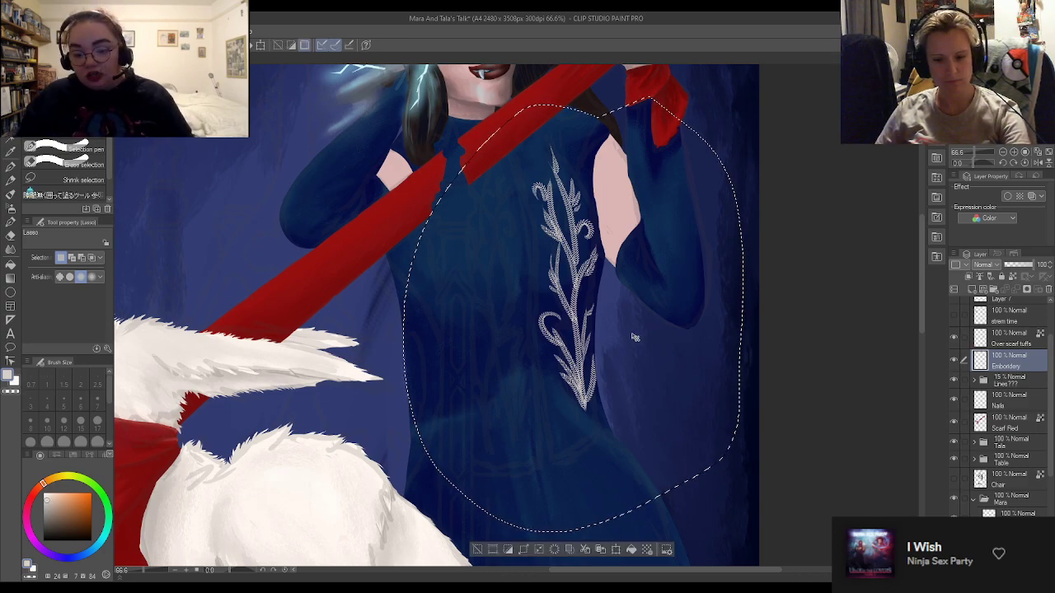
key("ctrl+c")
key("ctrl+v")
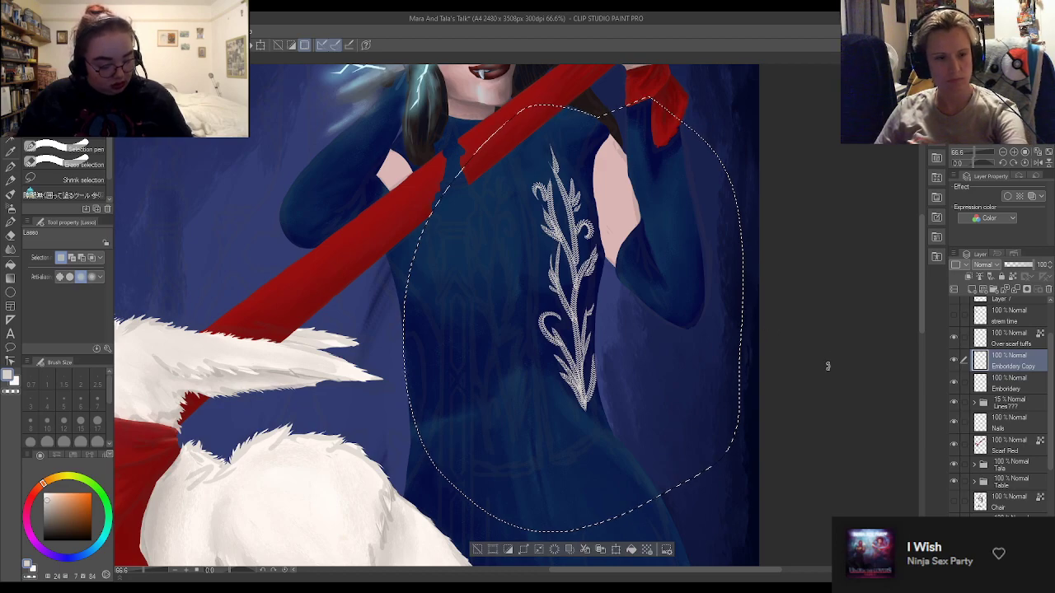
key("ctrl+t")
left_click_drag(714, 308, 652, 319)
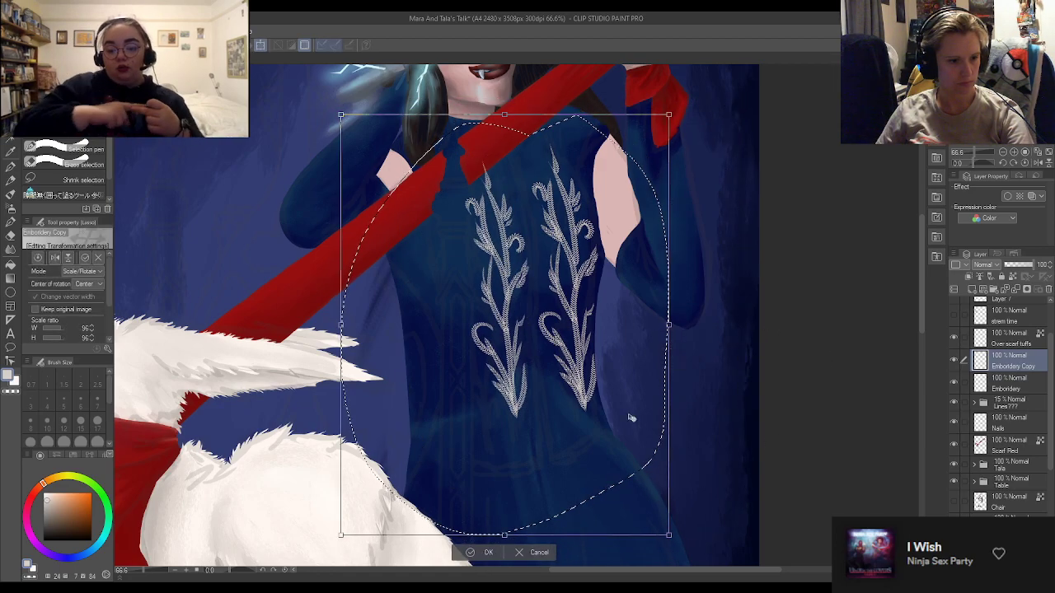
left_click(539, 558)
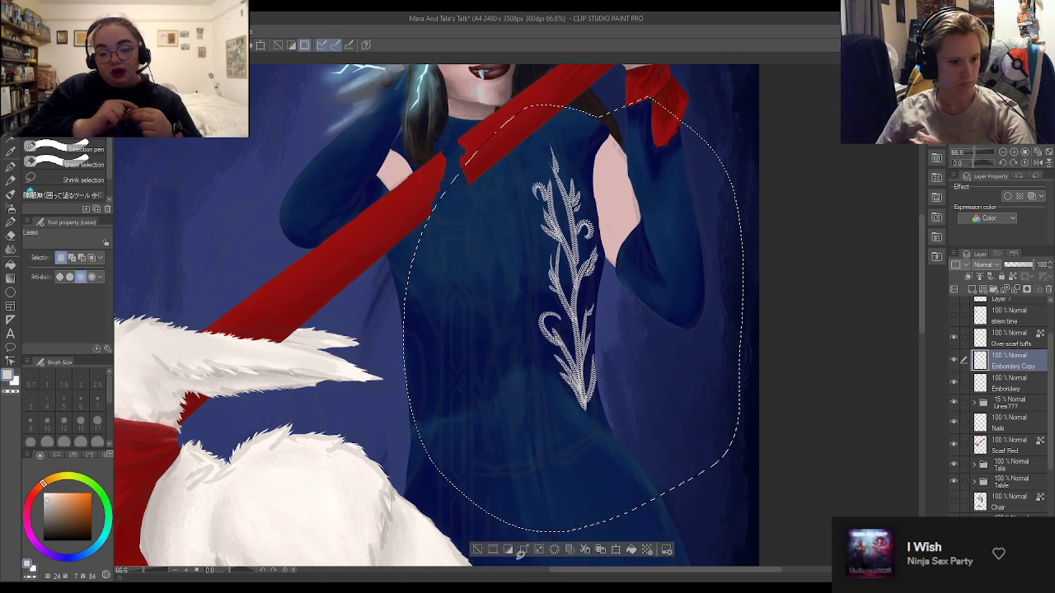
Move the copied branch to the left half of the bodice and flip it horizontally
left_click_drag(568, 288, 487, 296)
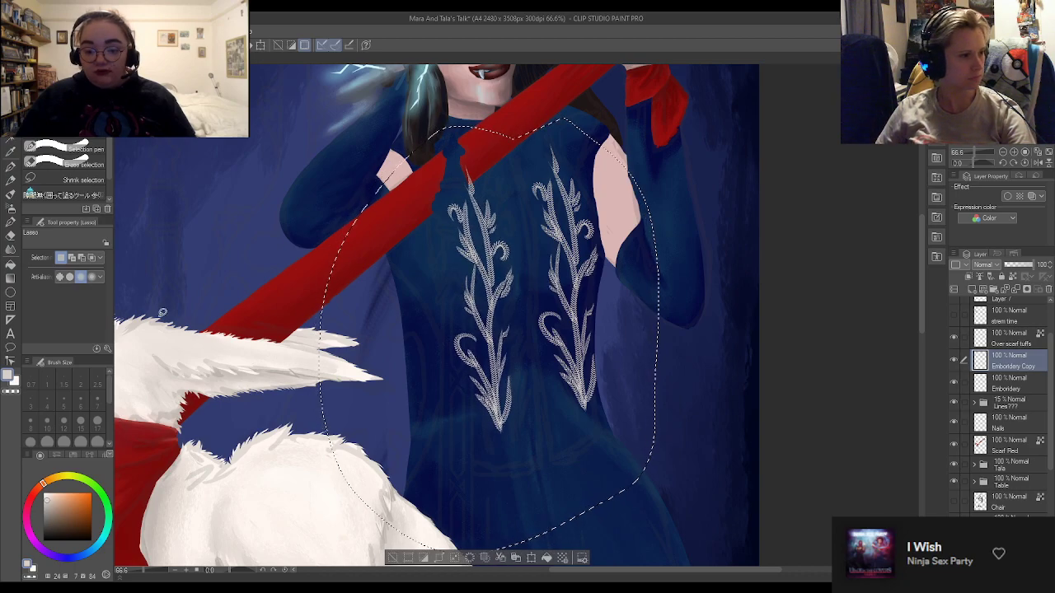
key("ctrl+t")
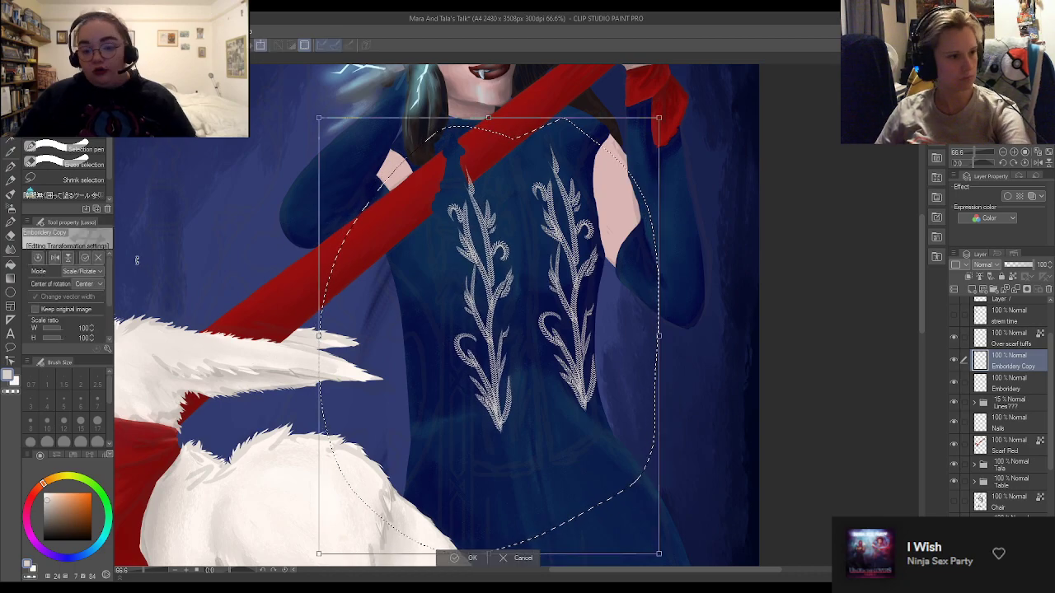
left_click(66, 259)
left_click(64, 260)
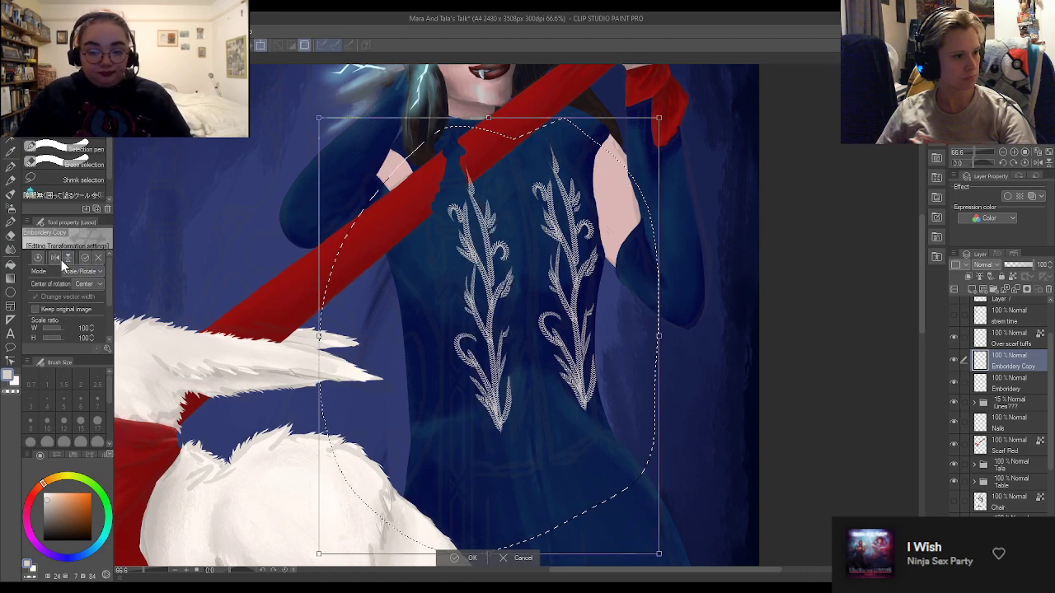
left_click(53, 261)
Tilt the mirrored branch counterclockwise and enlarge it to 123% beside the original, applying the transformation and clearing the selection
left_click_drag(733, 295, 715, 254)
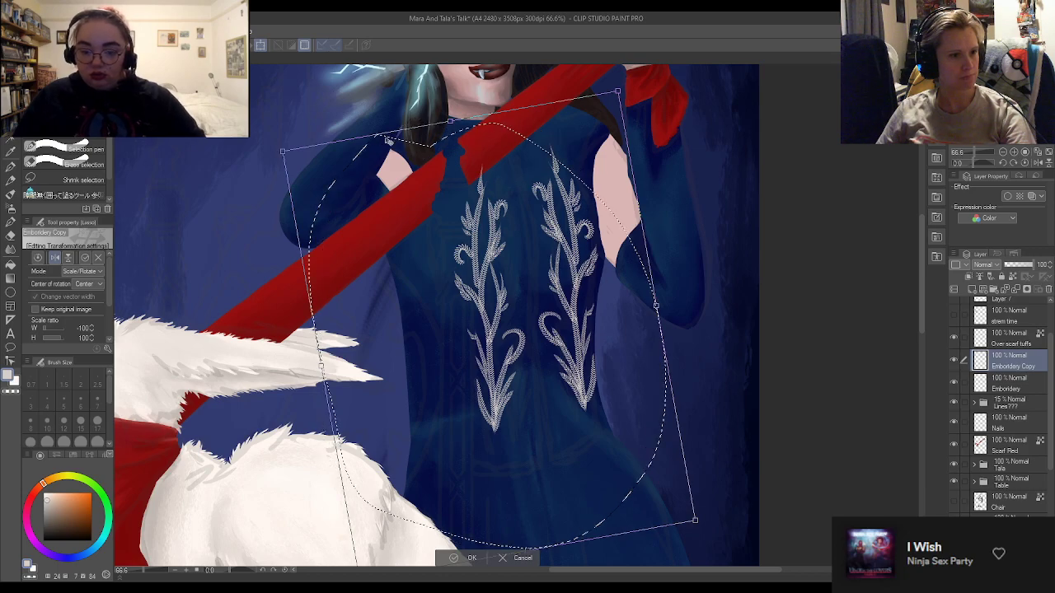
left_click_drag(282, 149, 251, 122)
left_click_drag(536, 313, 550, 317)
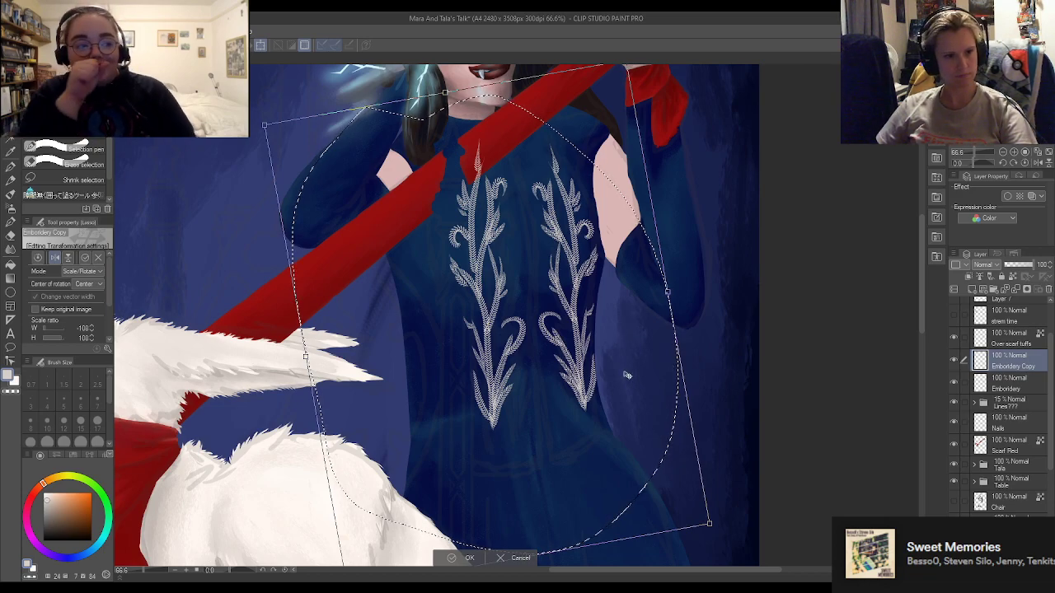
scroll(617, 382, "down", 1)
scroll(616, 382, "down", 1)
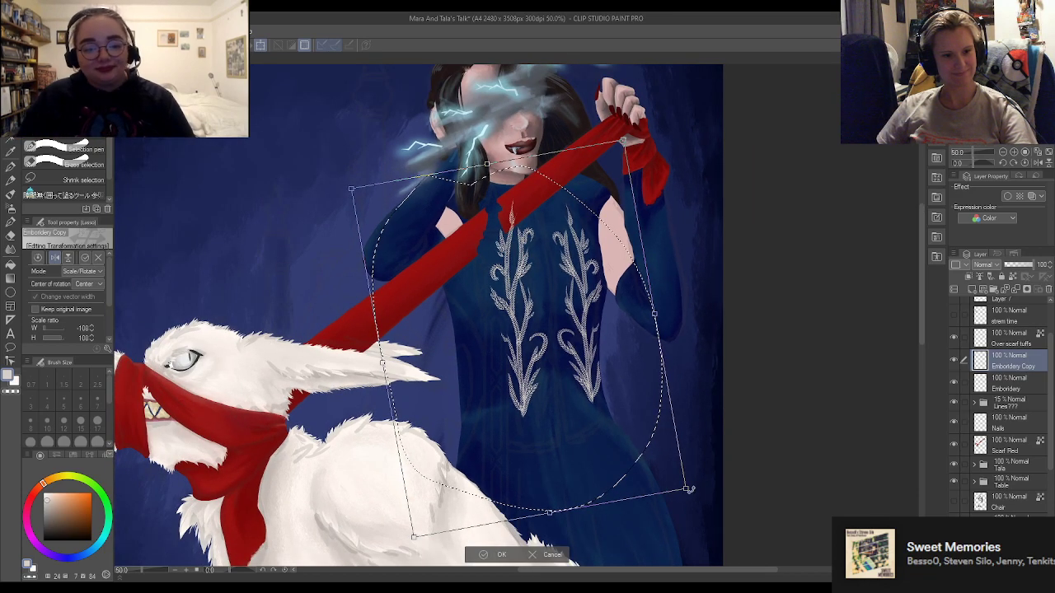
left_click_drag(683, 487, 716, 528)
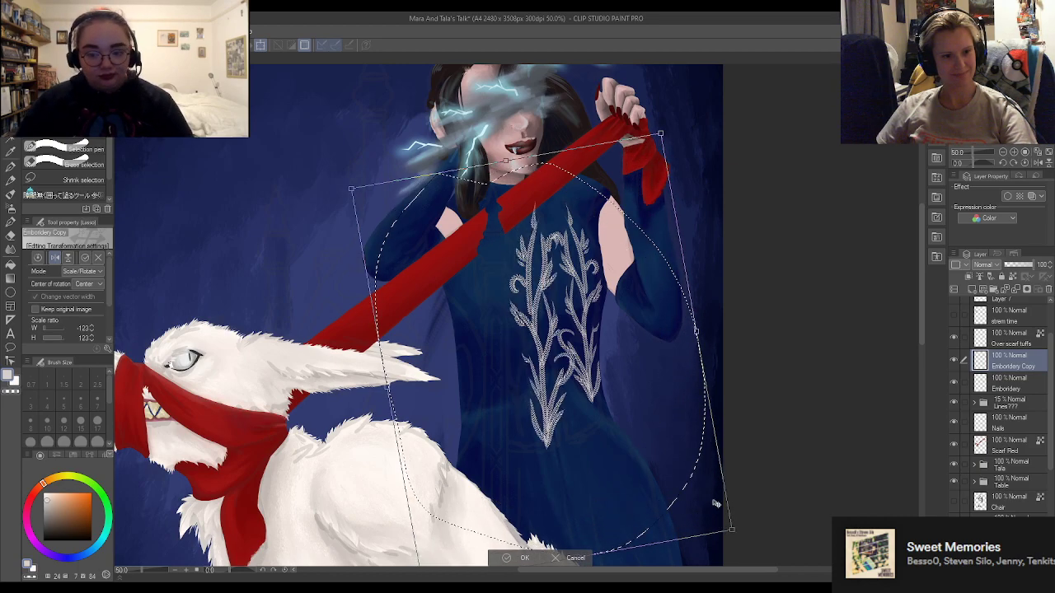
left_click_drag(631, 397, 621, 395)
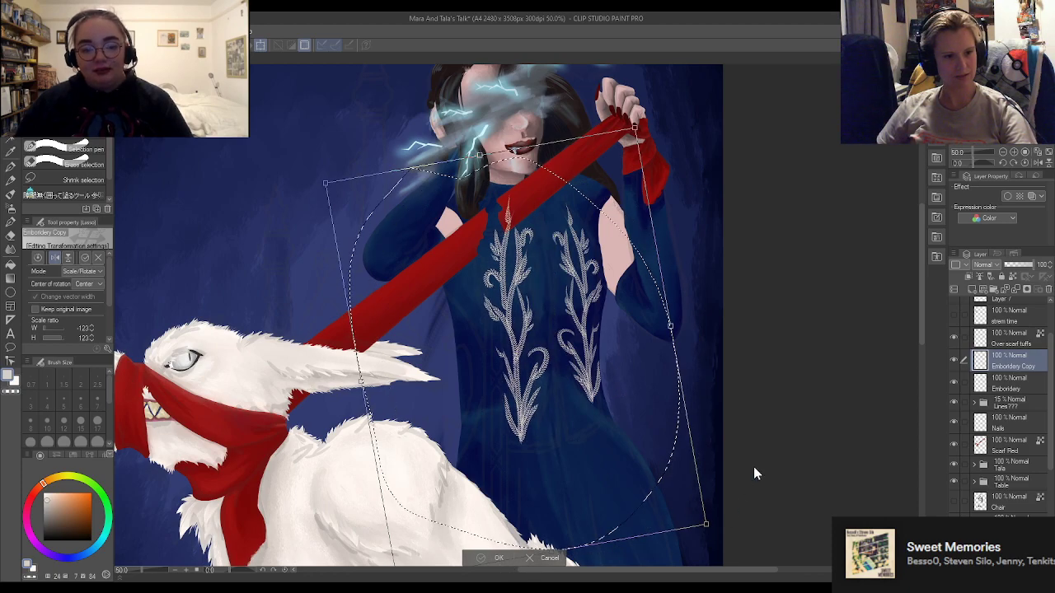
key("Return")
key("ctrl+d")
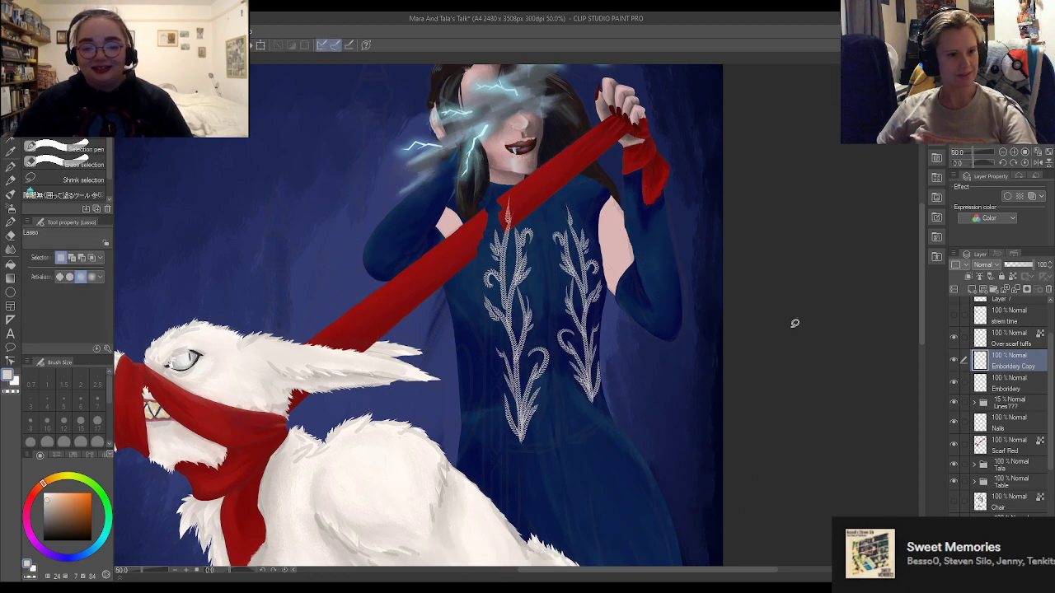
Lasso the mirrored branch again, shift it slightly up the bodice and tilt it further counterclockwise
mouse_move(557, 474)
left_mouse_down()
mouse_move(618, 330)
mouse_move(453, 115)
mouse_move(527, 532)
left_mouse_up()
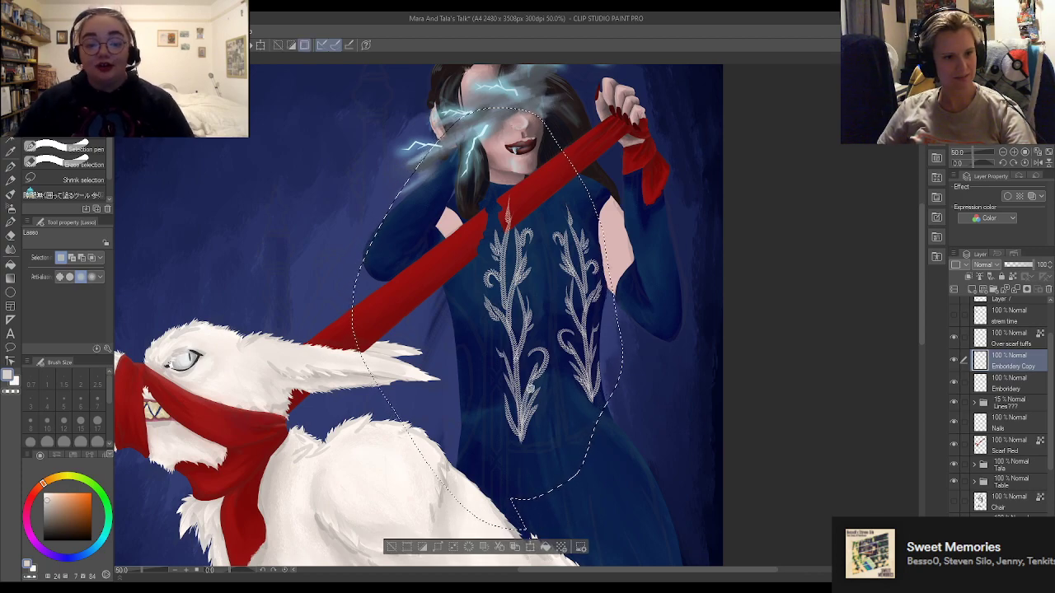
left_click_drag(522, 394, 519, 380)
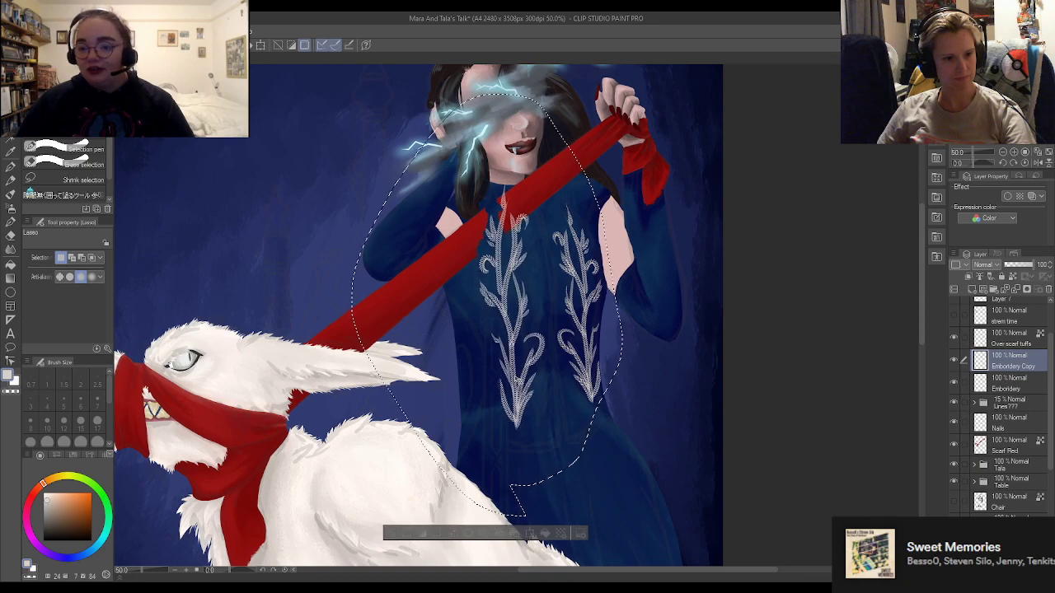
key("ctrl+t")
left_click_drag(726, 356, 749, 337)
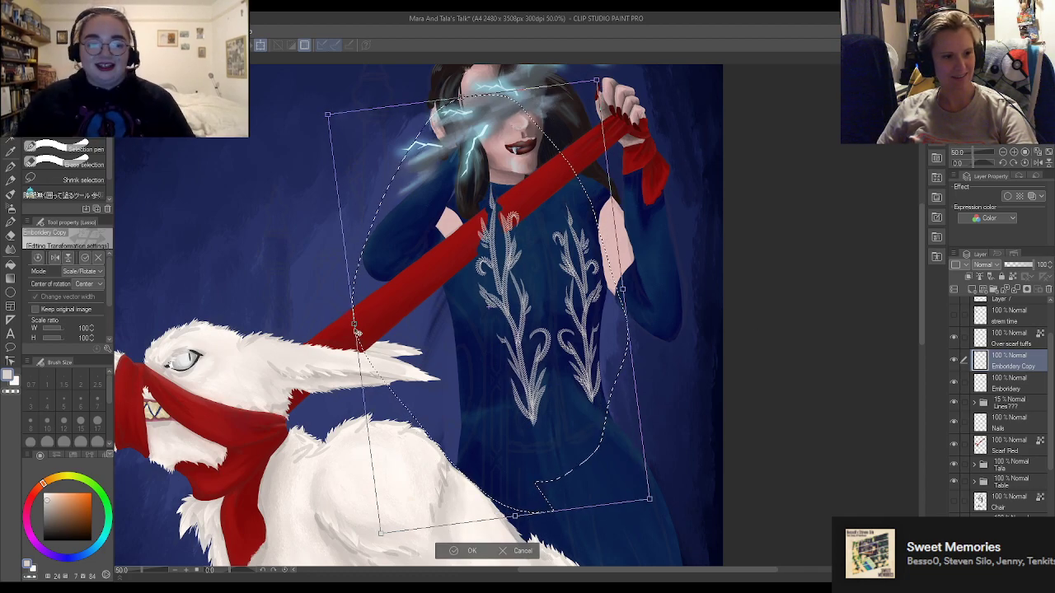
Widen the mirrored branch to 123% width, tilt it slightly clockwise, nudge it into place and apply the transformation
left_click_drag(356, 332, 308, 333)
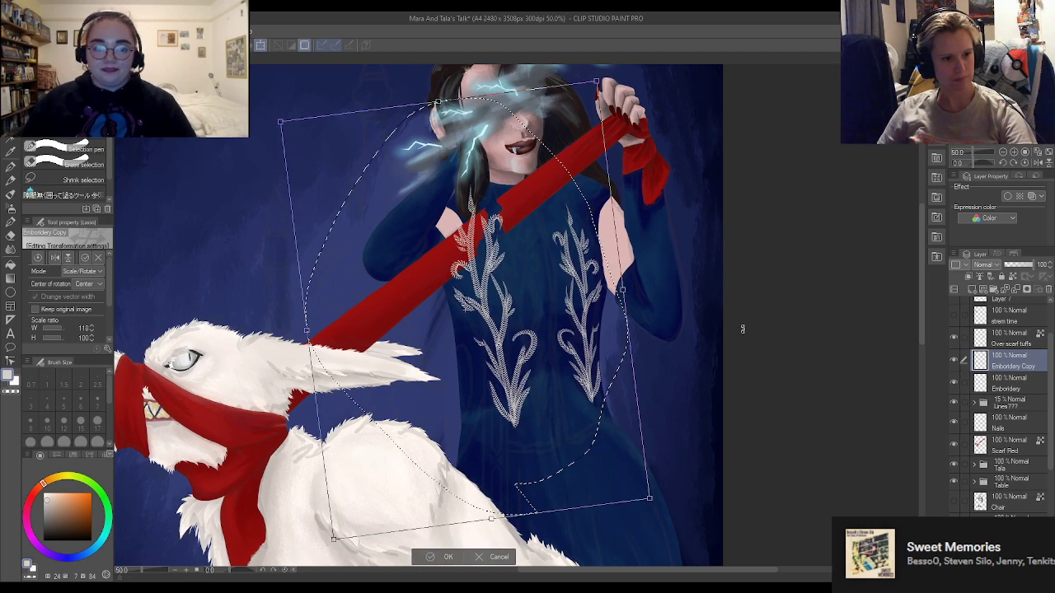
left_click_drag(621, 291, 639, 289)
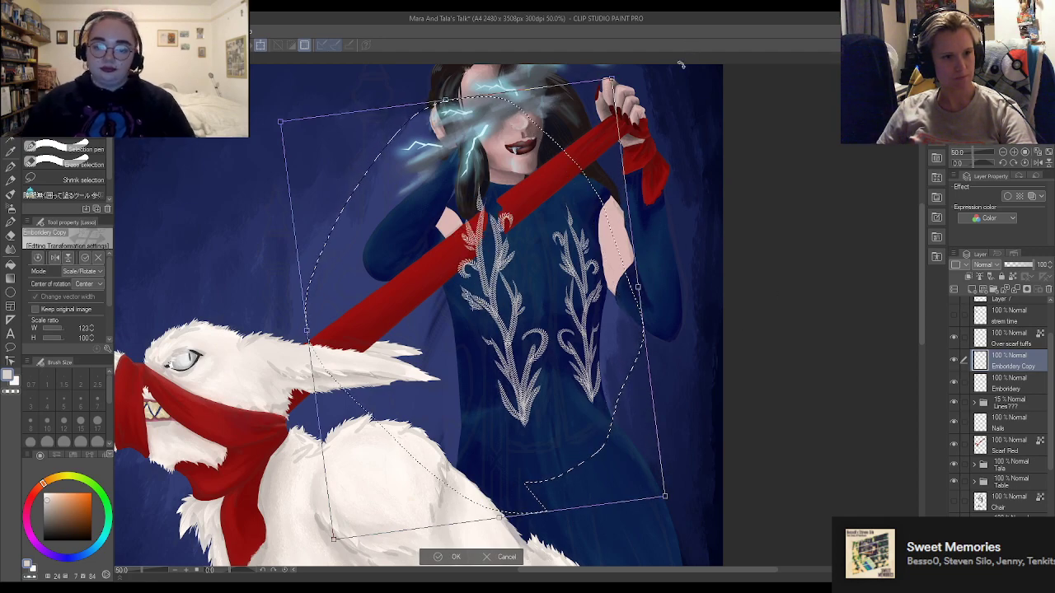
left_click_drag(681, 66, 675, 83)
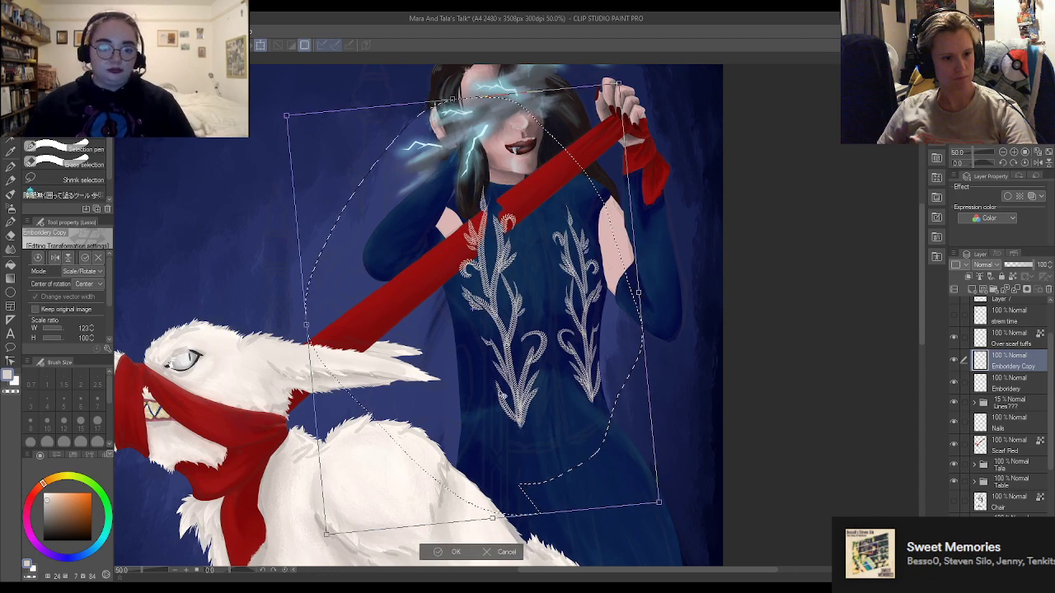
left_click_drag(531, 385, 527, 383)
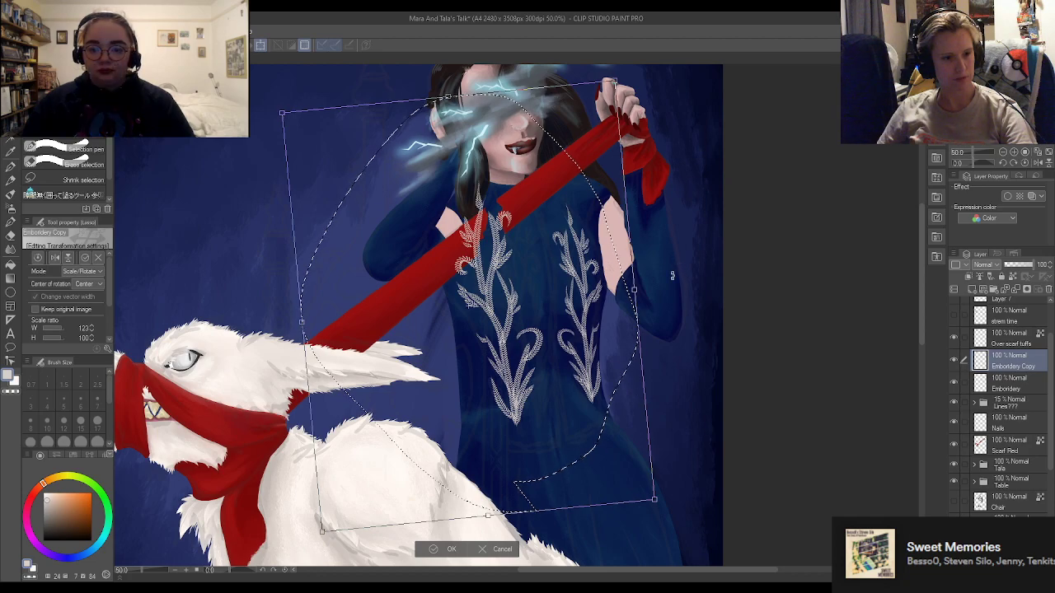
left_click(451, 550)
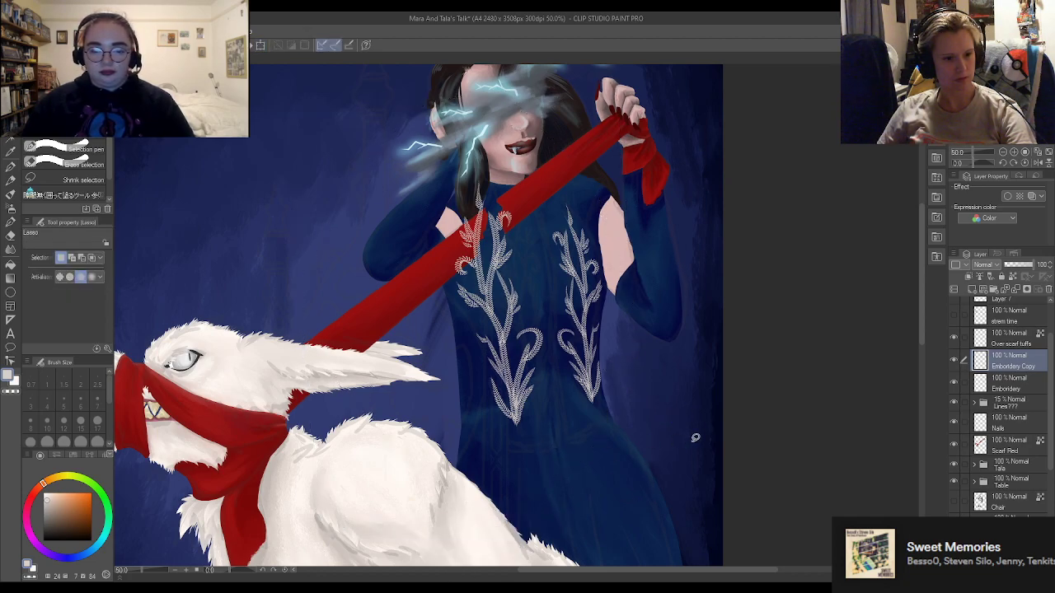
Lasso the mirrored branch closely, rotate it slightly and shift it toward the bodice's centre, applying the transformation and clearing the selection
mouse_move(529, 431)
left_mouse_down()
mouse_move(557, 379)
mouse_move(560, 339)
mouse_move(552, 315)
mouse_move(530, 302)
mouse_move(530, 211)
mouse_move(502, 172)
mouse_move(466, 164)
mouse_move(432, 220)
mouse_move(442, 300)
mouse_move(513, 434)
left_mouse_up()
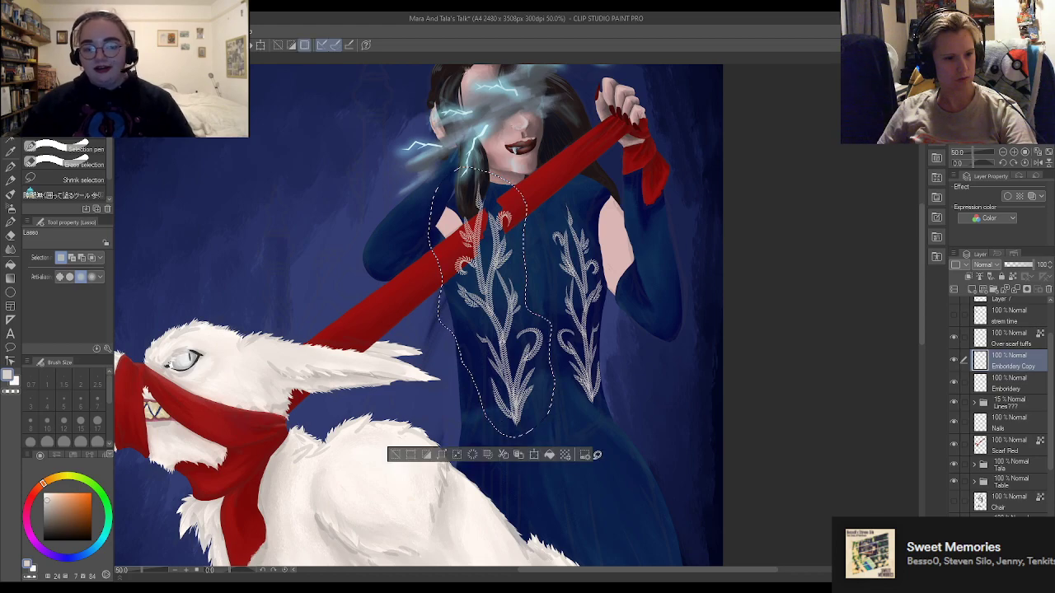
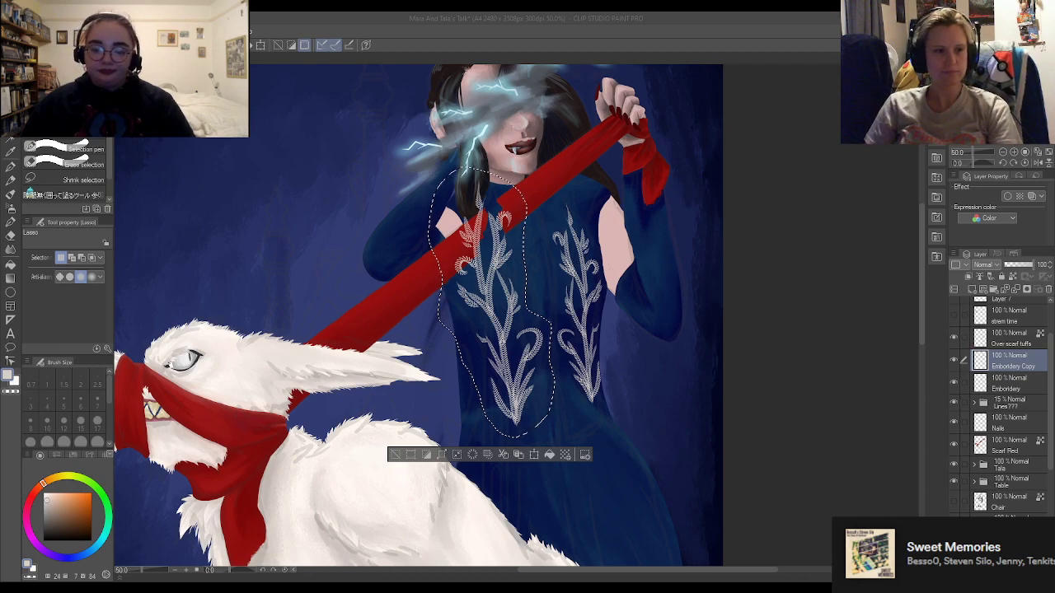
scroll(569, 284, "up", 2)
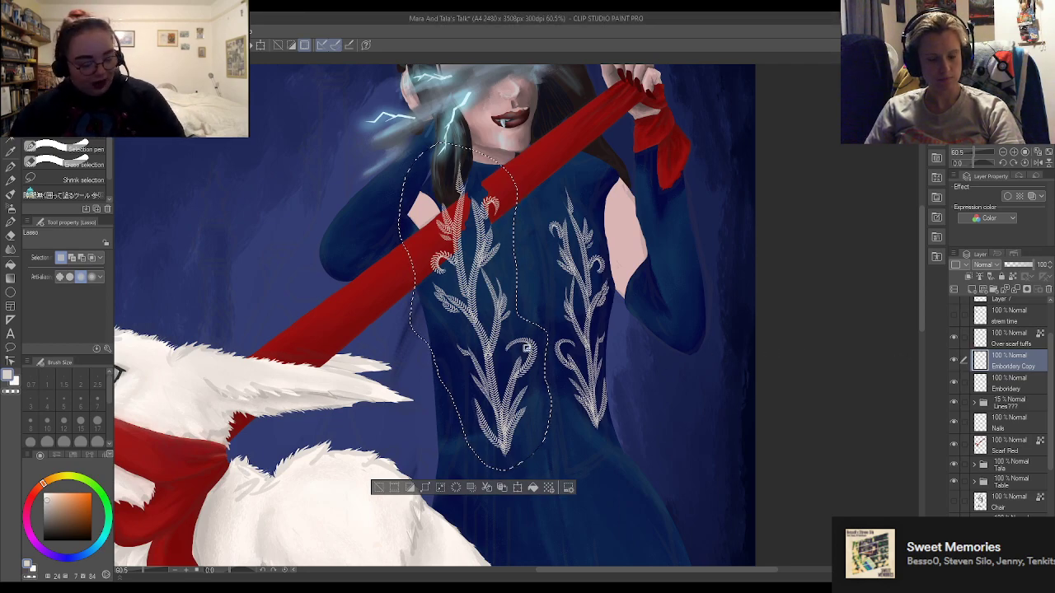
key("ctrl+t")
left_click_drag(576, 136, 585, 142)
left_click_drag(479, 325, 490, 319)
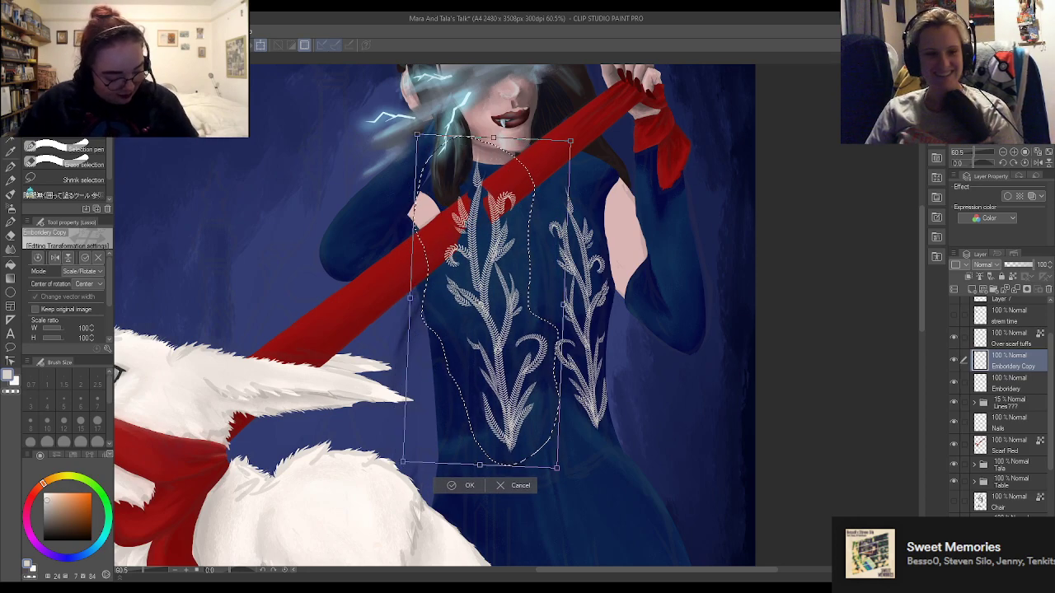
left_click_drag(610, 392, 617, 381)
left_click_drag(525, 377, 522, 385)
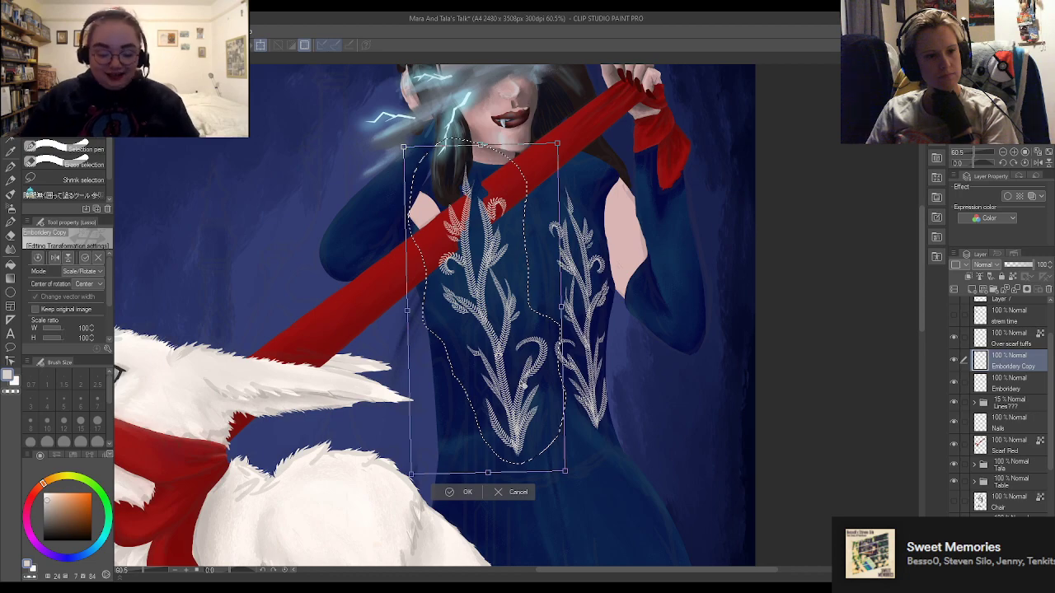
left_click(458, 493)
key("ctrl+d")
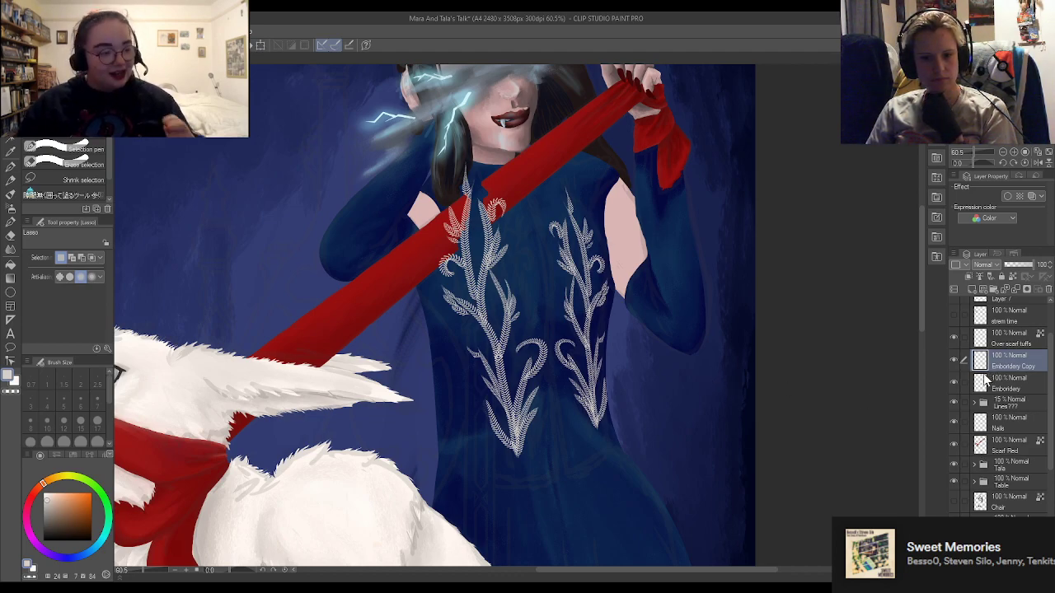
Move the Embroidery Copy and Embroidery layers into the Mara folder, above the Sparks layer
scroll(671, 360, "down", 2)
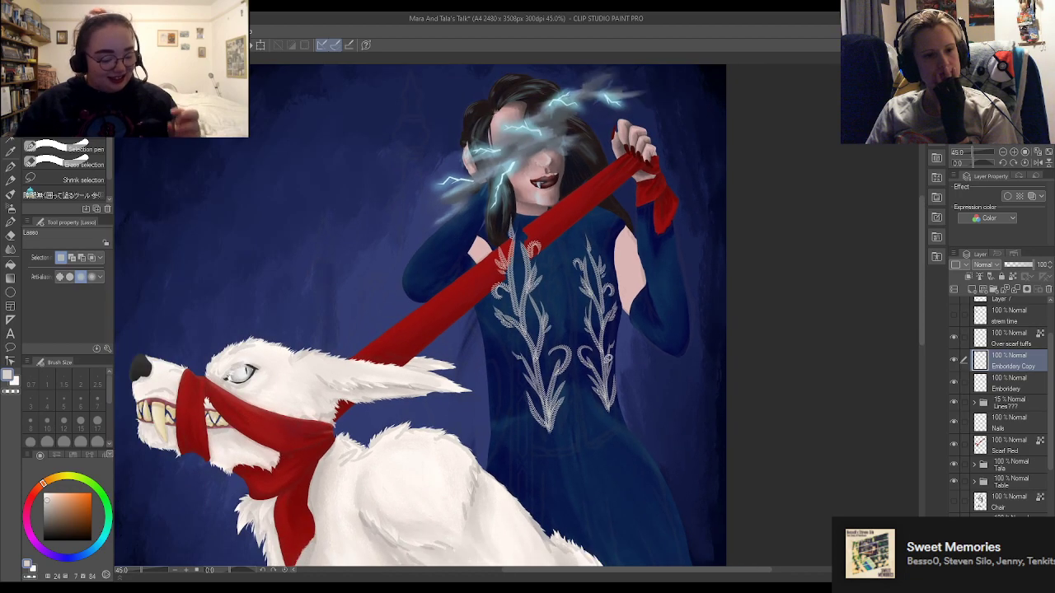
scroll(606, 351, "down", 5)
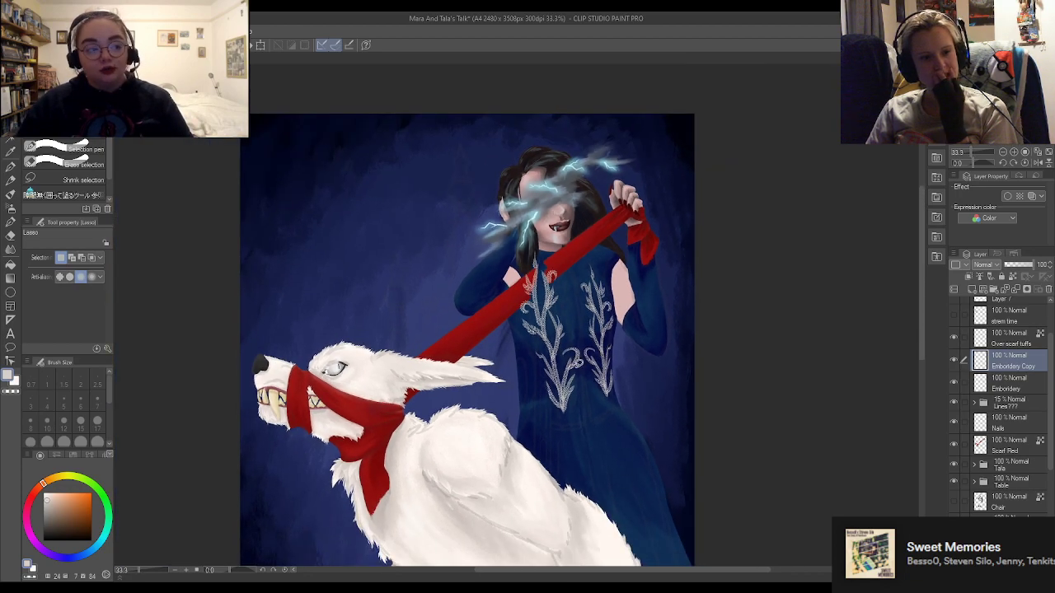
scroll(538, 351, "up", 3)
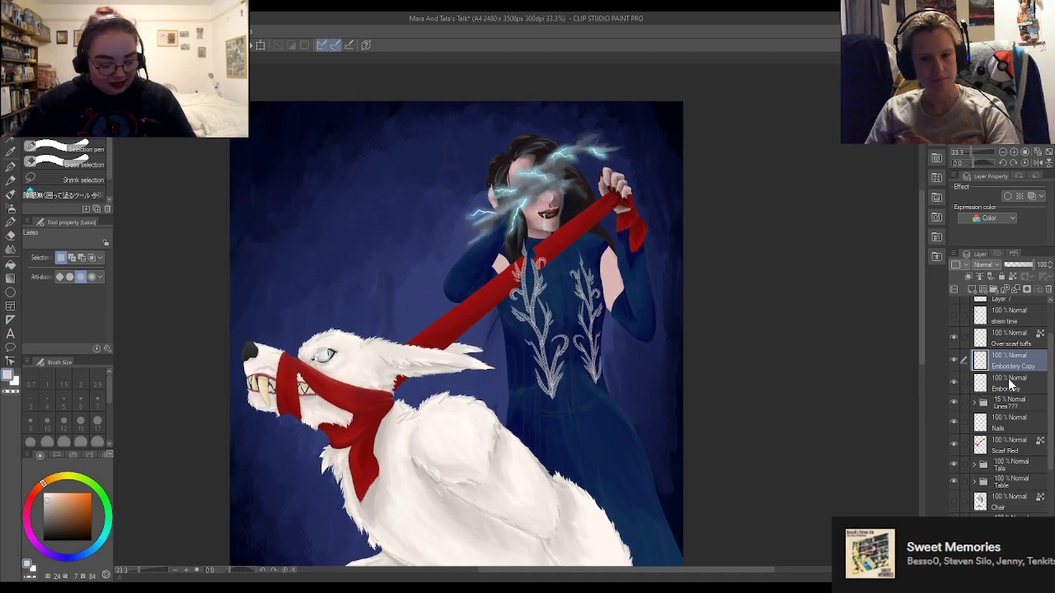
left_click(1016, 379)
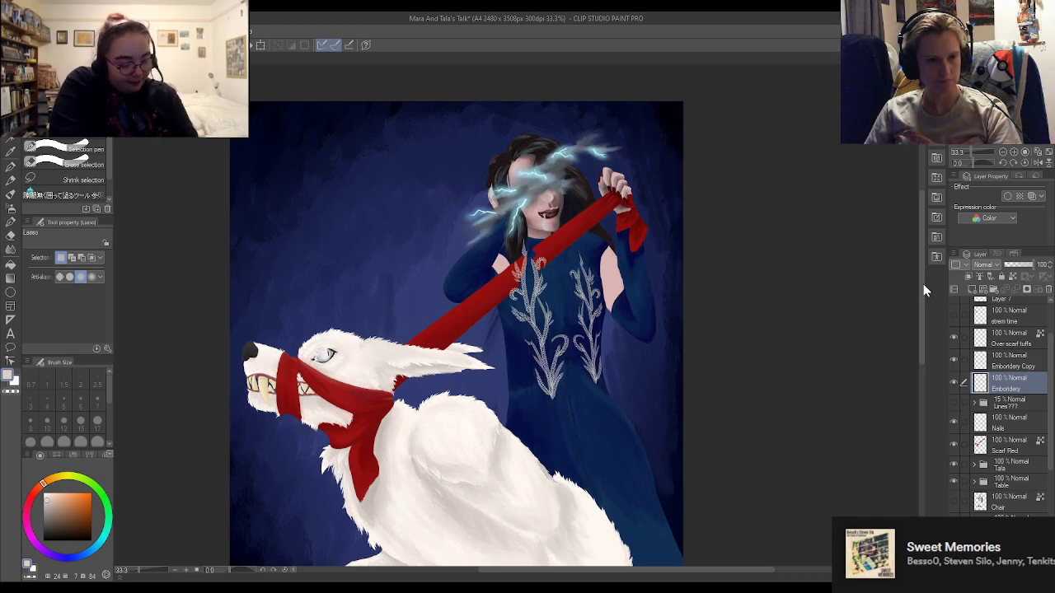
left_click(1009, 369)
scroll(1013, 395, "down", 1)
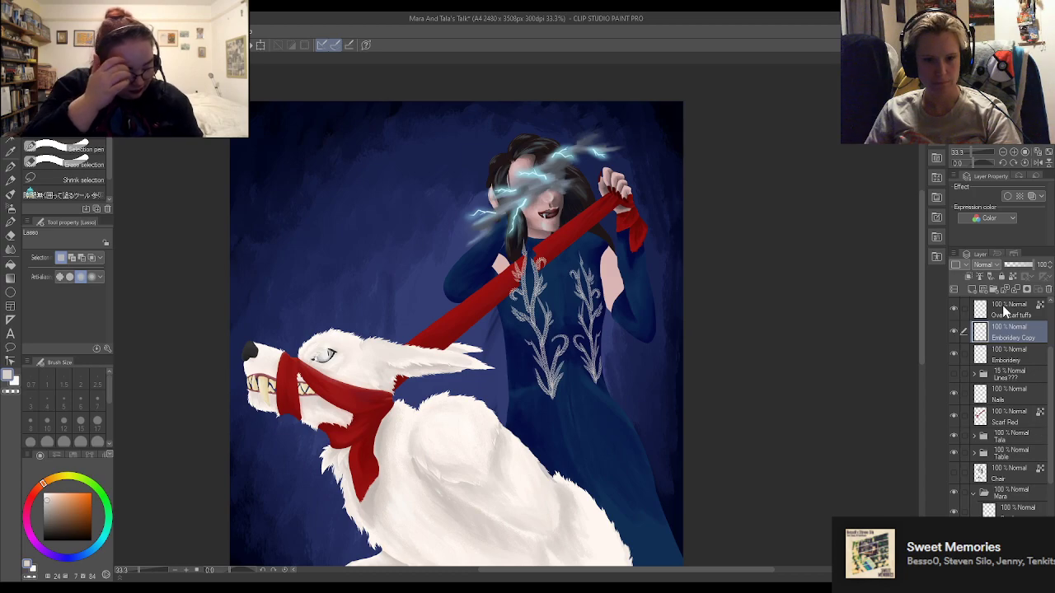
left_click_drag(1009, 333, 1005, 504)
left_click_drag(1020, 344, 1023, 504)
scroll(994, 429, "down", 5)
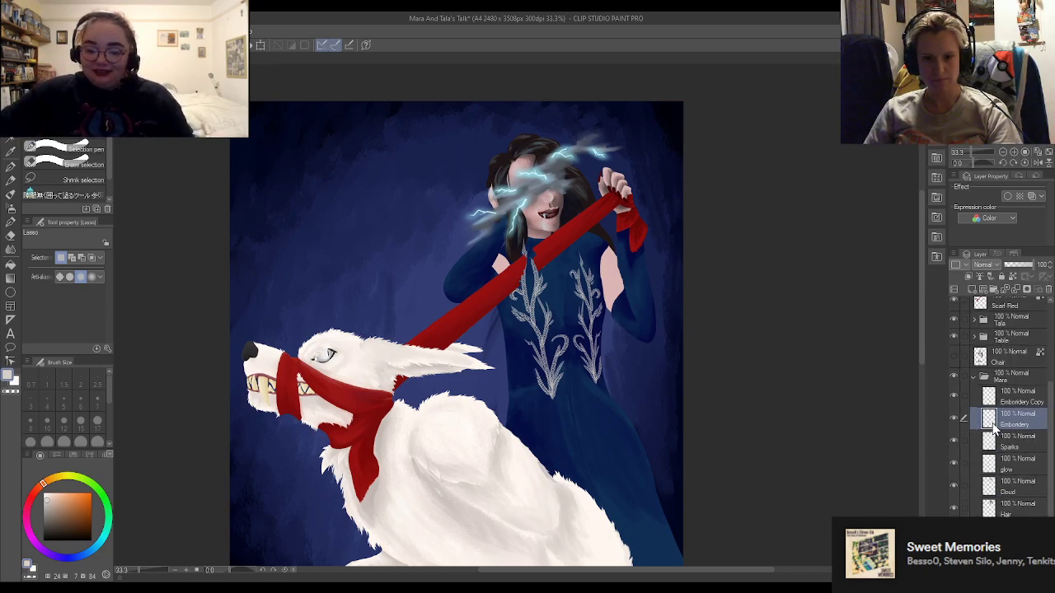
Reorder the two embroidery layers within the Mara folder so they sit directly below the Mouth dark layer
scroll(968, 427, "down", 1)
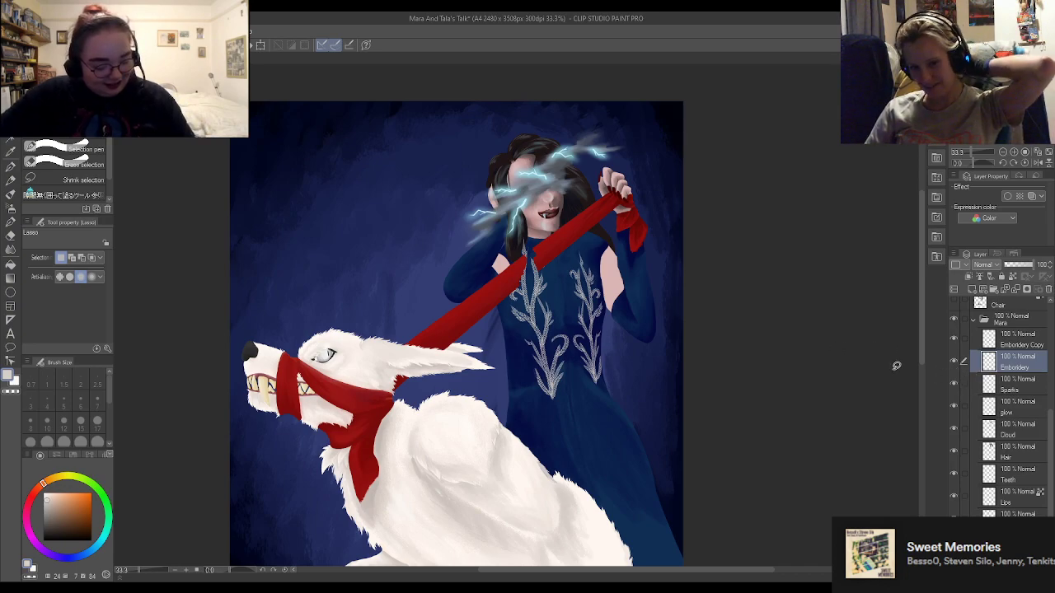
scroll(1022, 422, "down", 1)
left_click_drag(1036, 328, 1027, 513)
left_click(1026, 333)
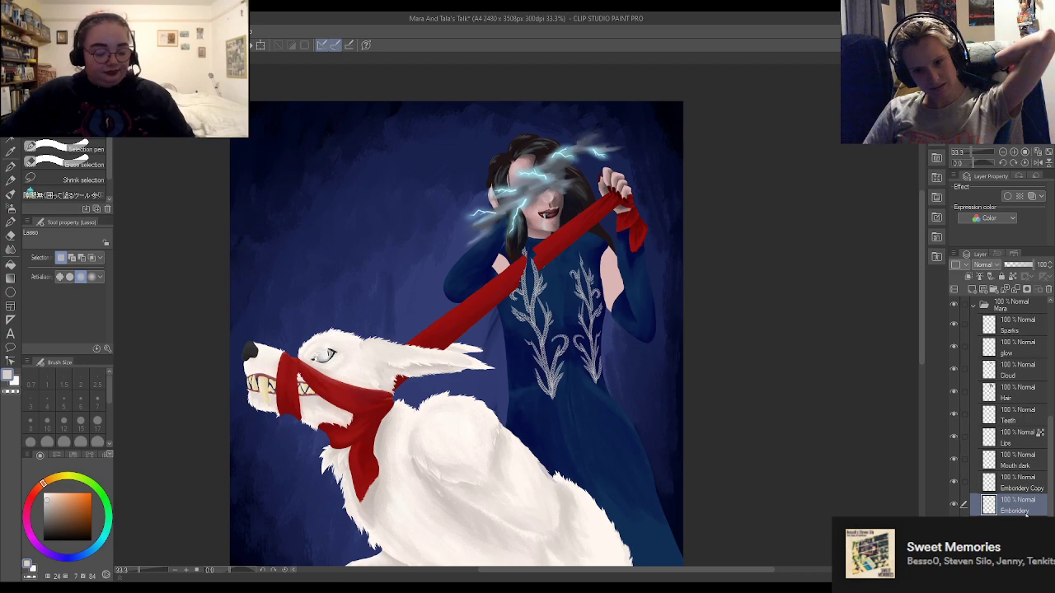
Review the layer stack and briefly show the Chair layer to check it against the embroidered dress, hiding it again
scroll(583, 333, "up", 1)
scroll(989, 424, "up", 2)
scroll(993, 437, "up", 3)
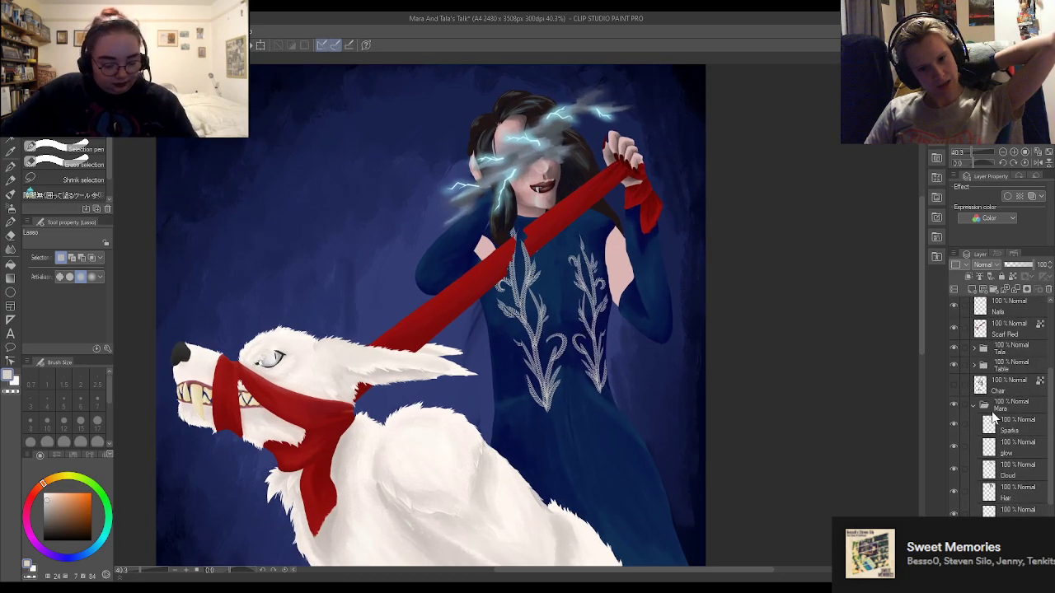
scroll(981, 396, "up", 2)
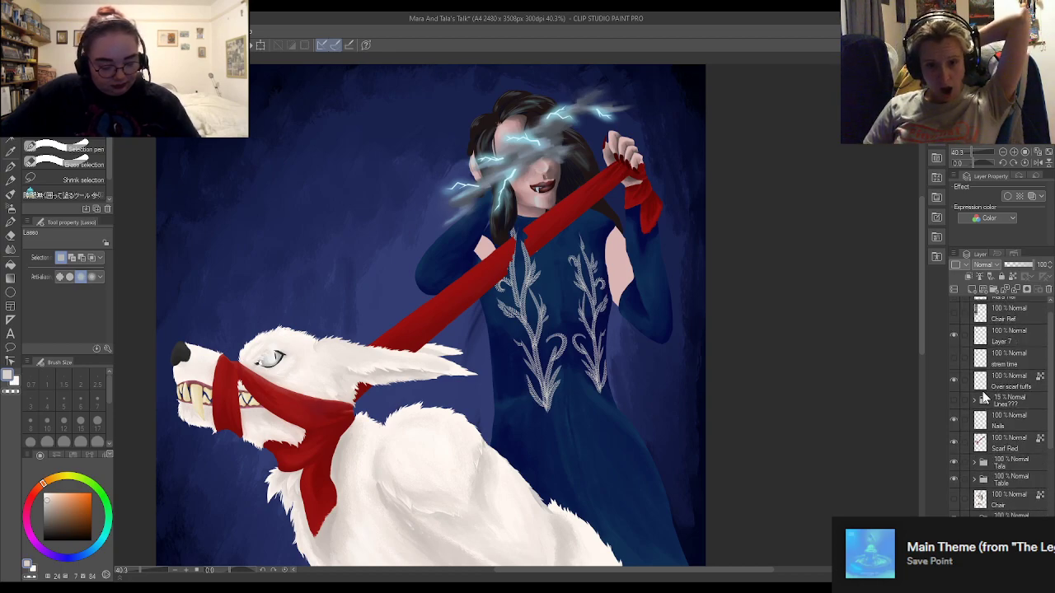
scroll(1011, 412, "down", 1)
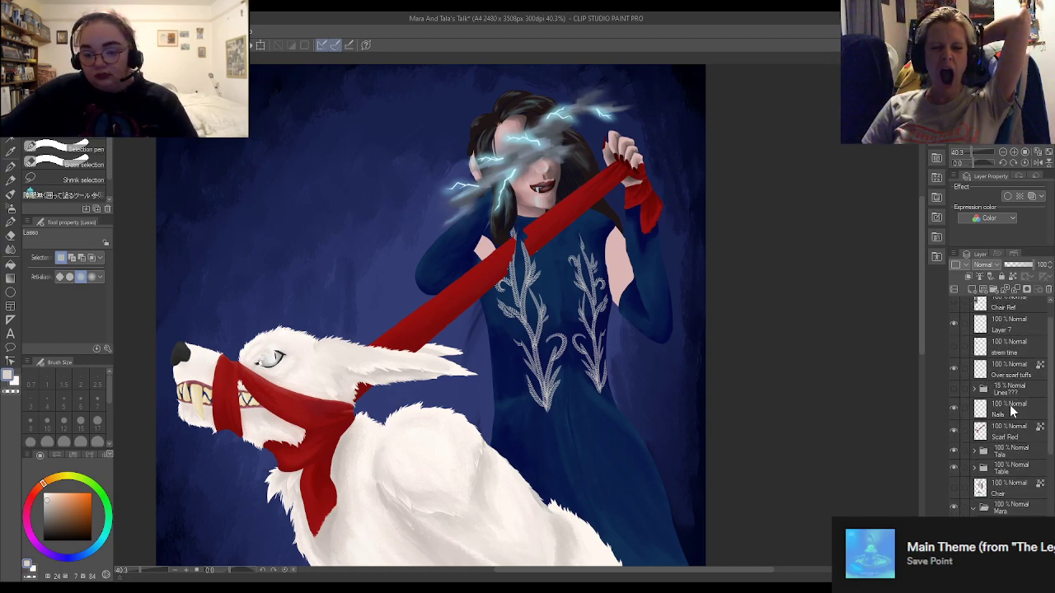
scroll(1014, 422, "down", 1)
scroll(1014, 422, "down", 1)
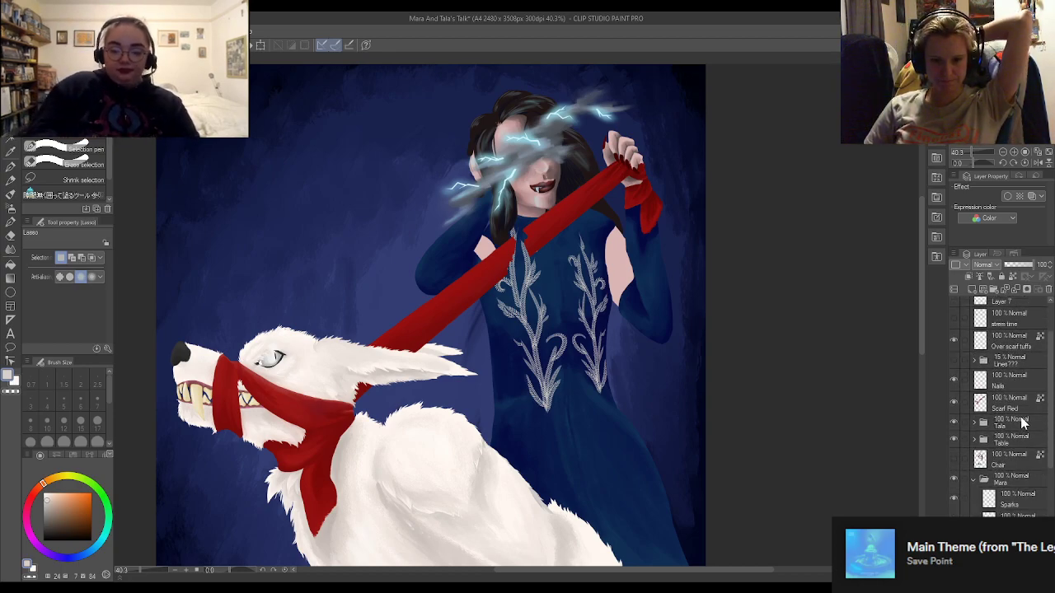
left_click(954, 461)
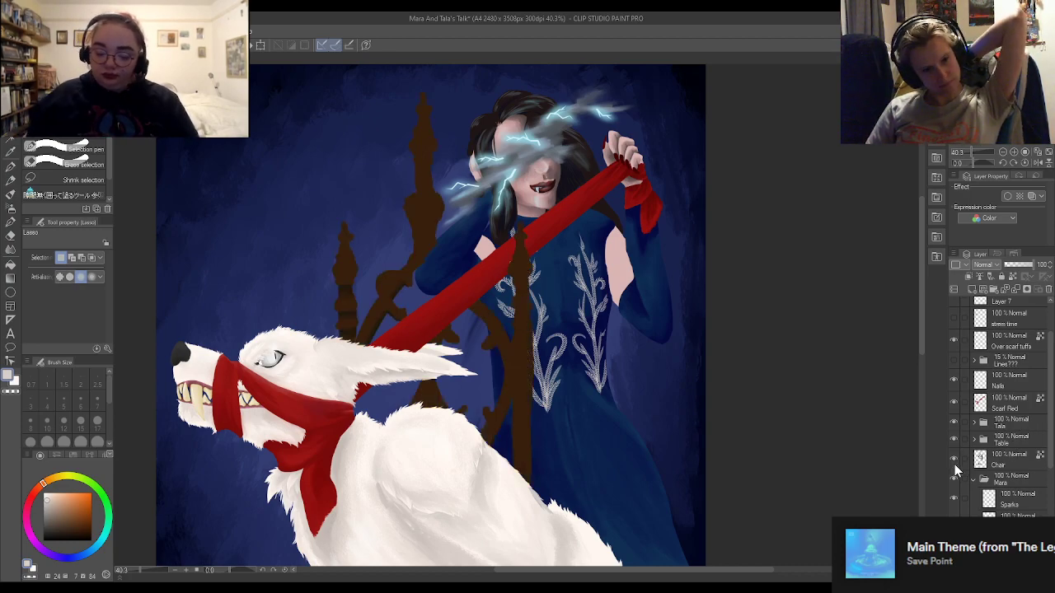
left_click(953, 459)
scroll(960, 482, "down", 3)
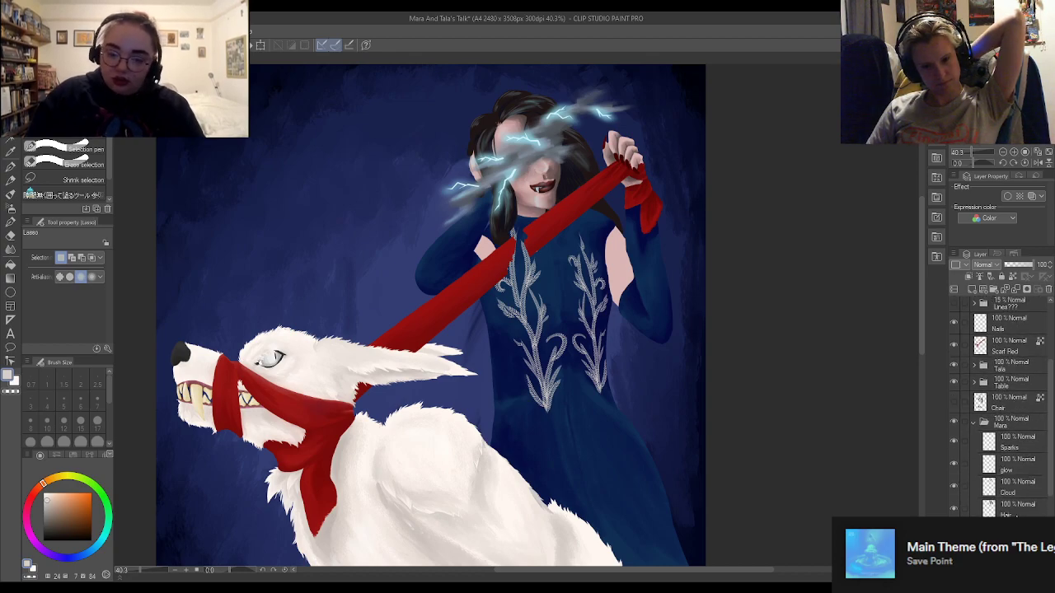
scroll(1001, 407, "down", 1)
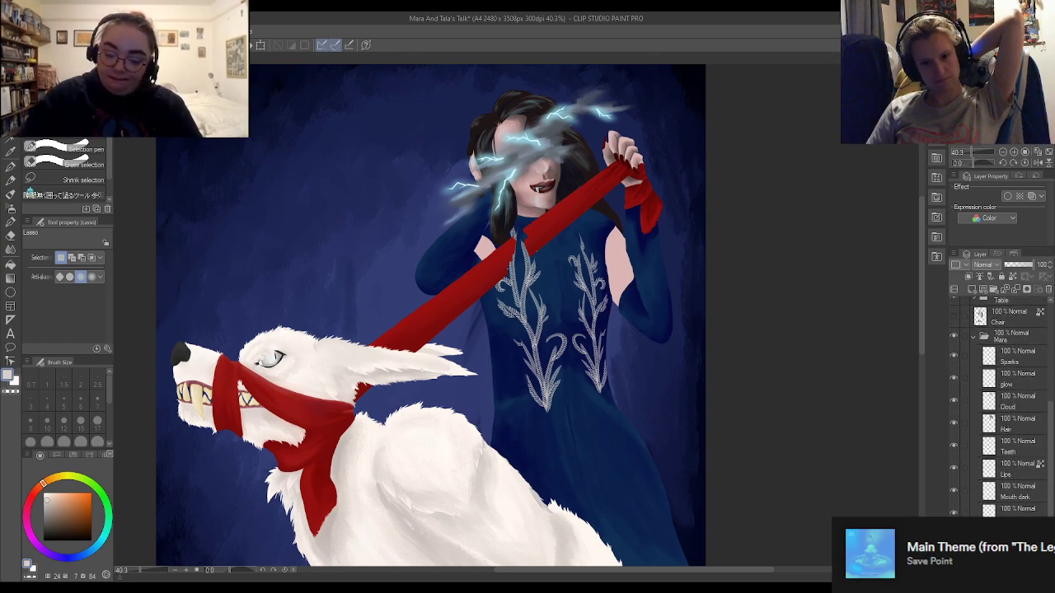
Lock the transparent pixels of the embroidery layers and toggle the copied branch's visibility to check its layer
left_click(1012, 278)
left_click(1020, 512)
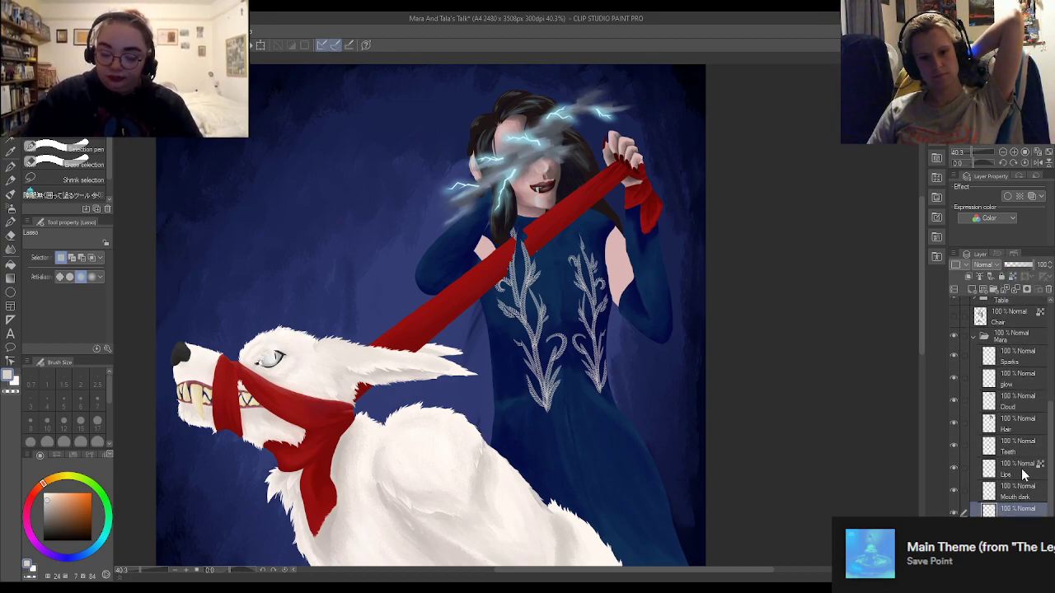
left_click(1014, 276)
scroll(604, 398, "up", 5)
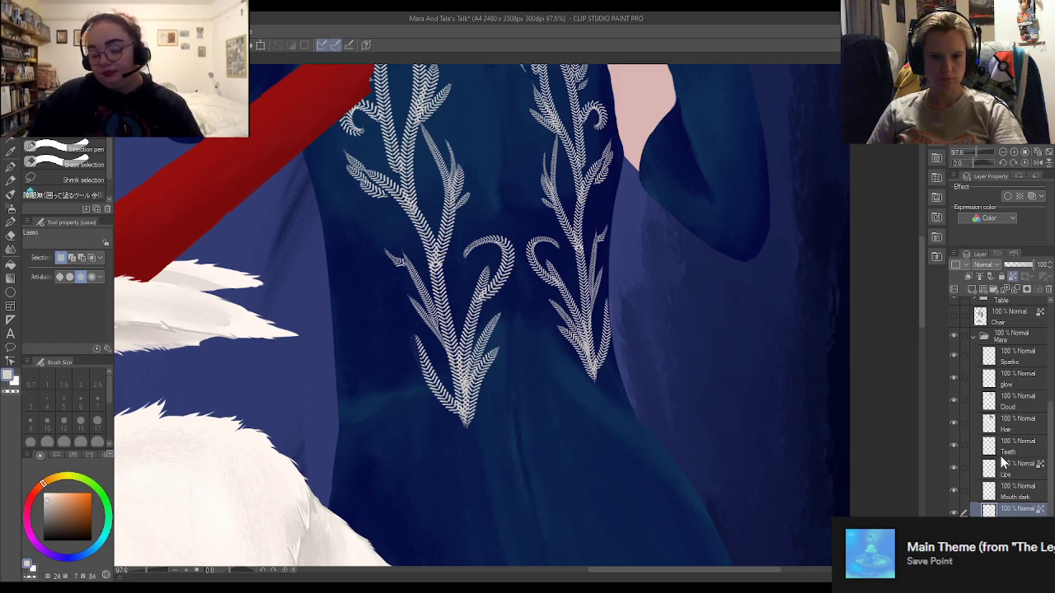
left_click(953, 511)
left_click(953, 511)
scroll(371, 379, "down", 6)
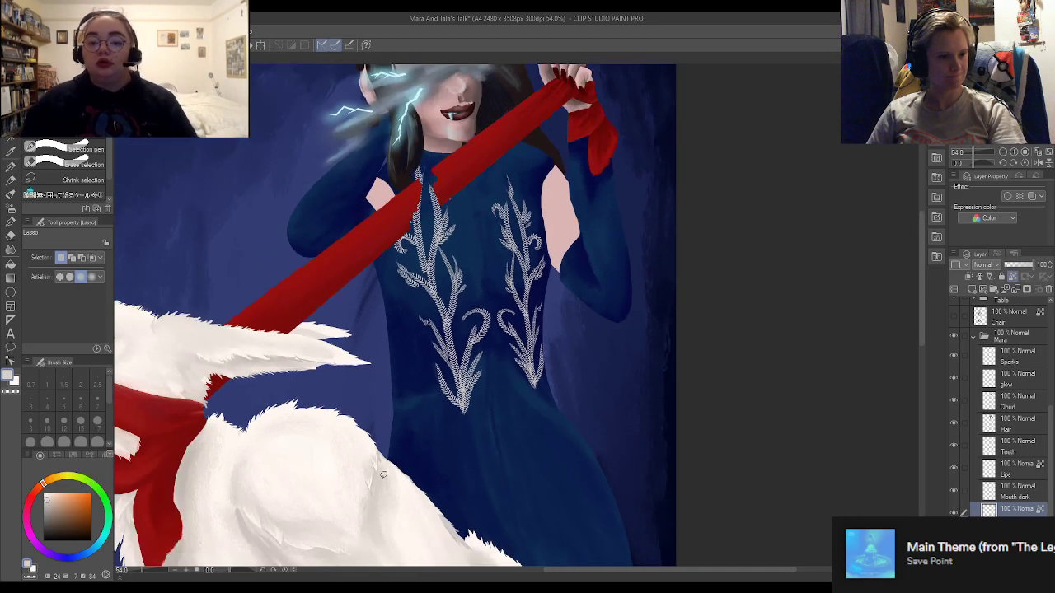
scroll(395, 493, "up", 4)
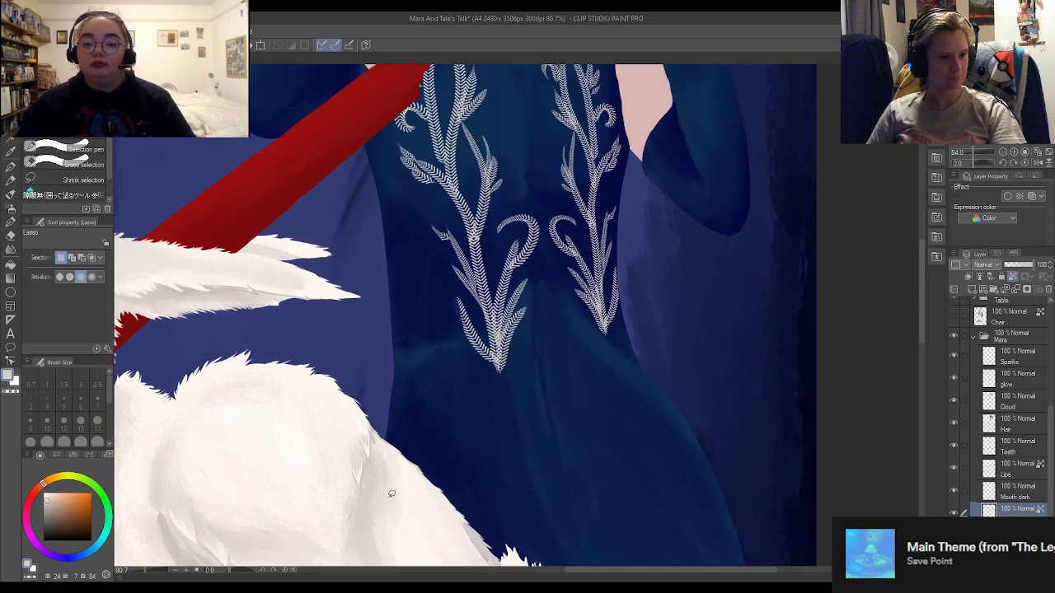
Choose the Dry Gouache brush and a medium grey color for shading the mirrored branch's stitches
left_click(10, 194)
scroll(446, 254, "down", 5)
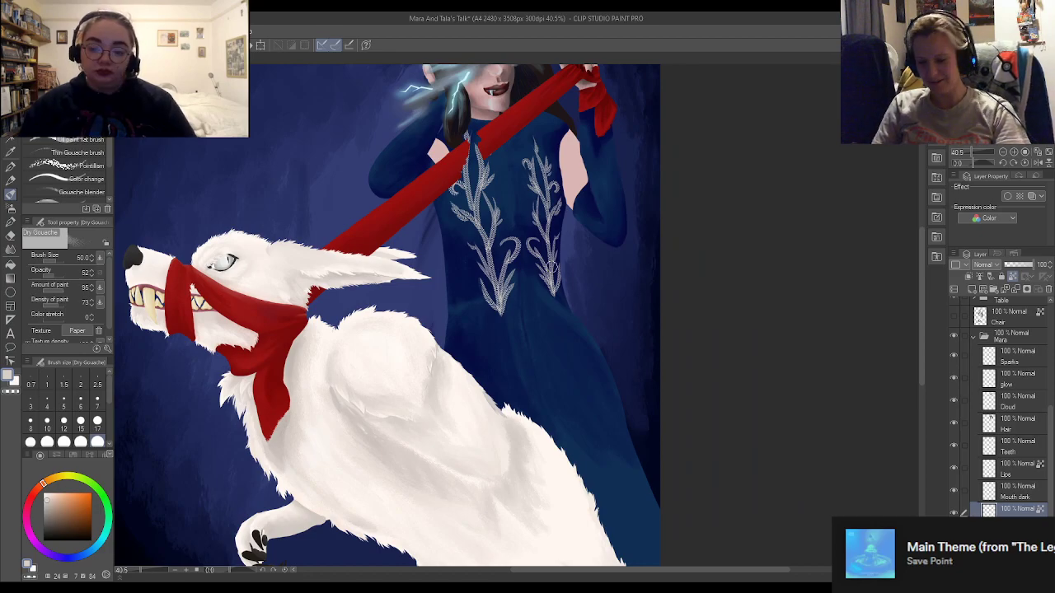
scroll(504, 182, "up", 2)
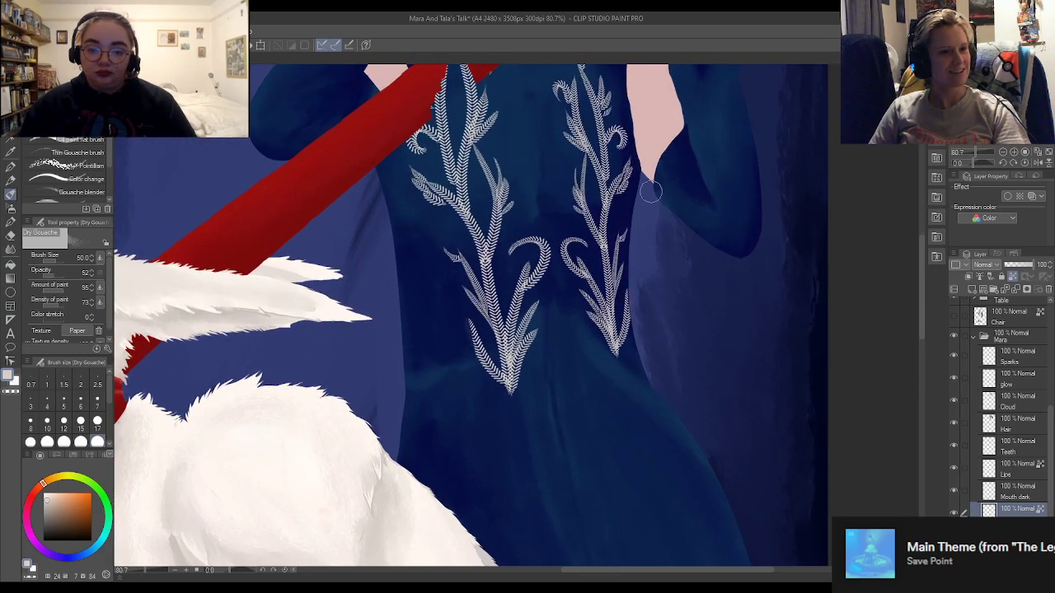
scroll(630, 96, "up", 3)
scroll(668, 111, "down", 1)
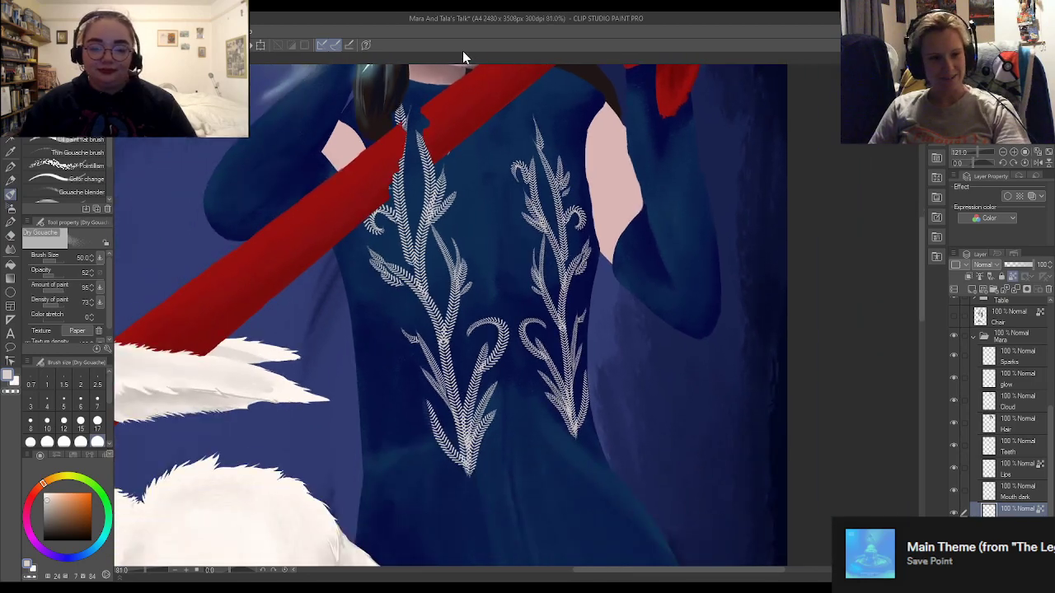
scroll(519, 295, "up", 2)
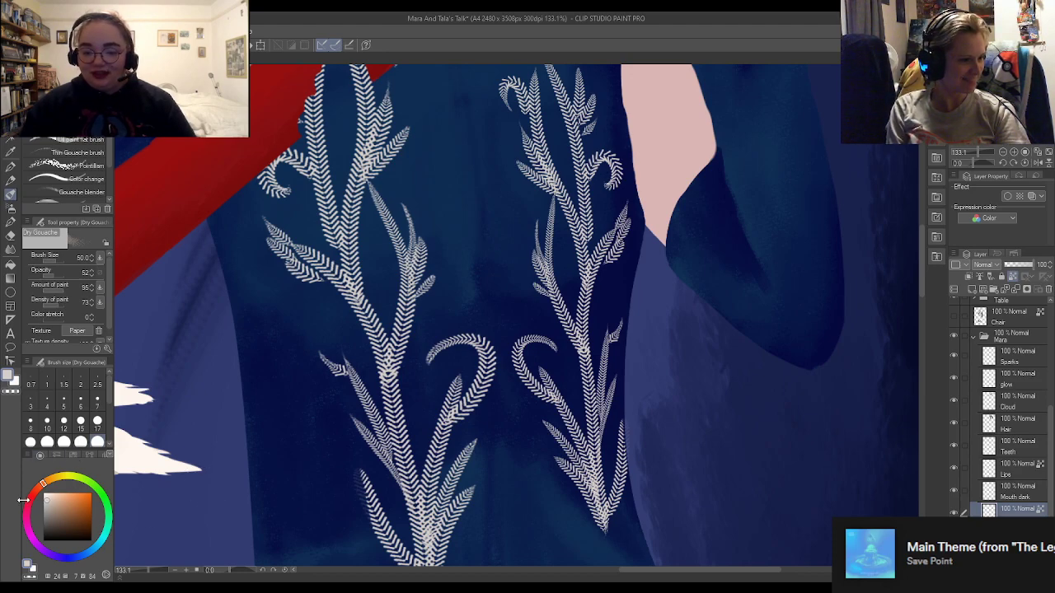
left_click_drag(50, 511, 44, 515)
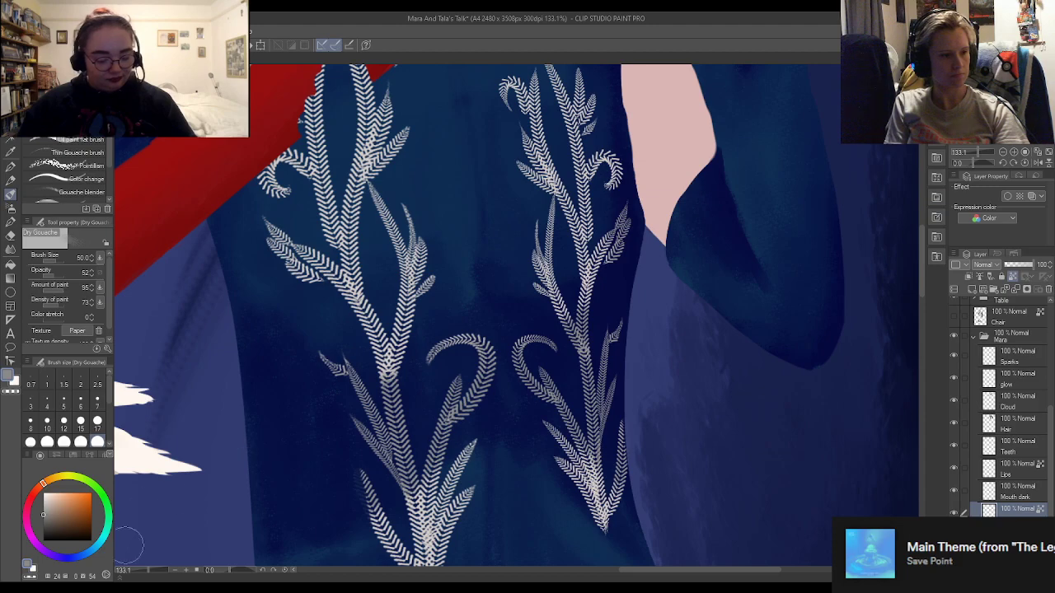
Pick a slightly darker grey and shade the lower stitches of the mirrored embroidery branch
left_click(44, 520)
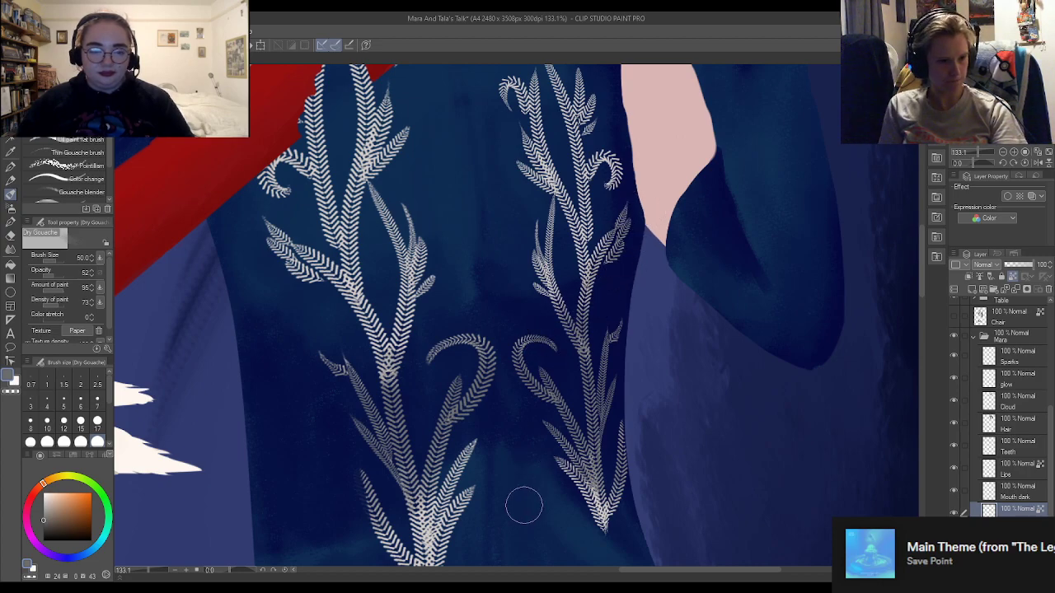
scroll(488, 356, "down", 5)
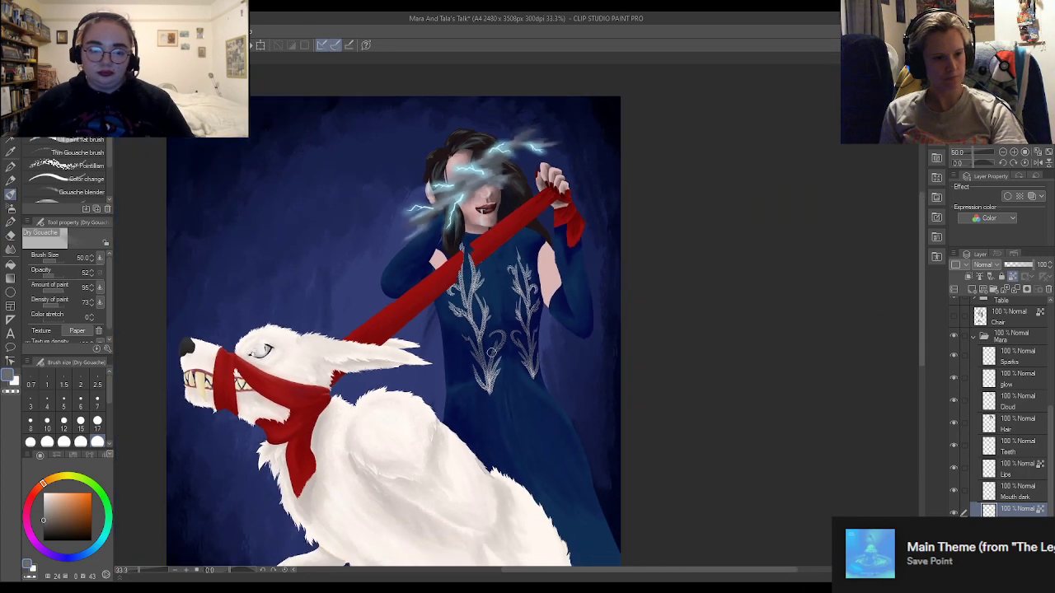
scroll(544, 336, "down", 3)
scroll(510, 278, "up", 3)
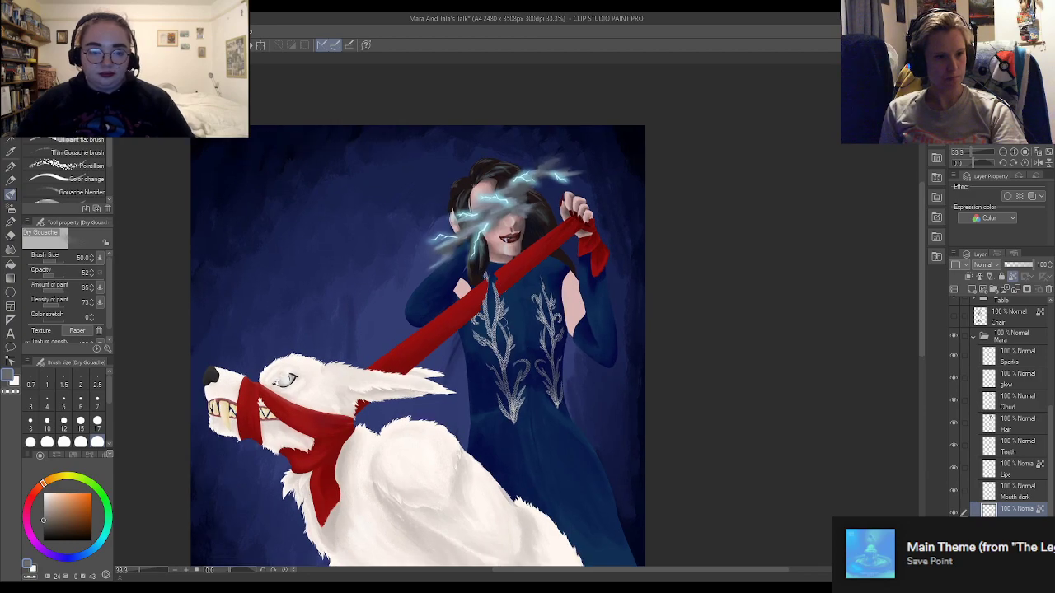
Review the whole painting and compare the two embroidered branches on the dress from far and near
scroll(528, 321, "up", 1)
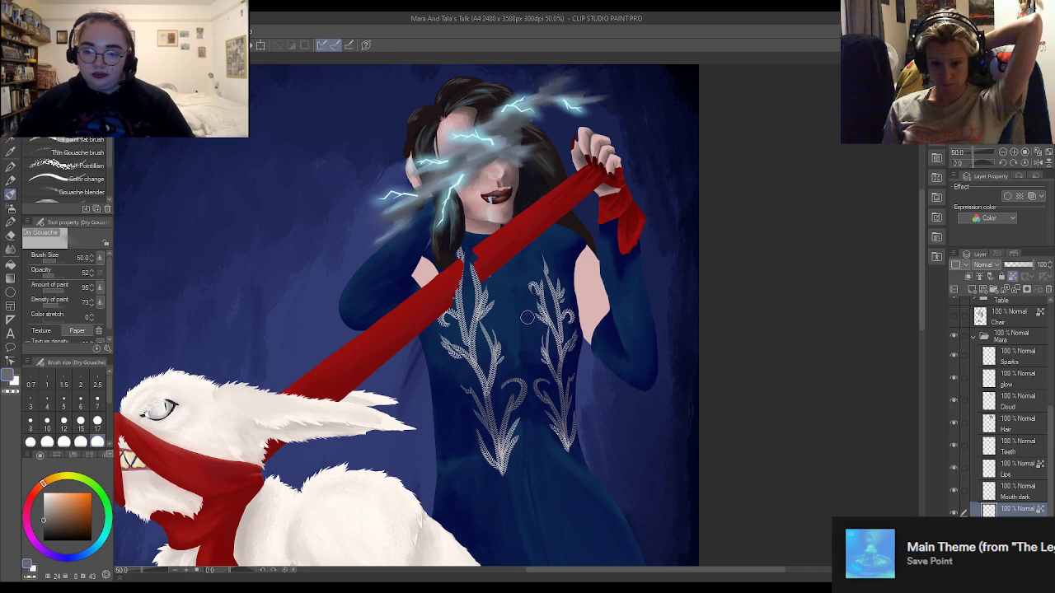
scroll(412, 336, "down", 2)
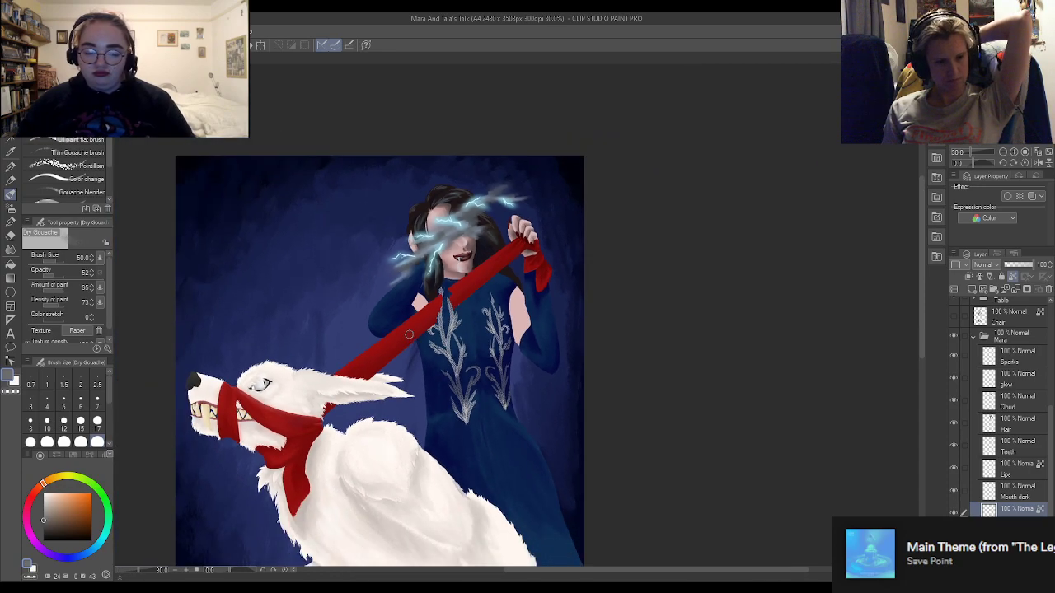
scroll(411, 336, "down", 1)
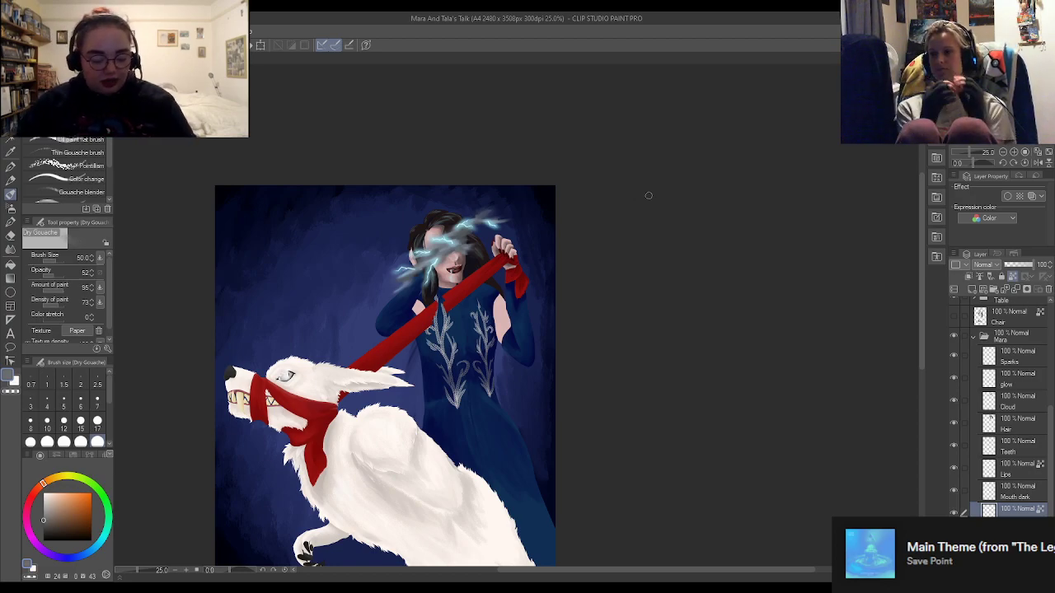
scroll(478, 177, "down", 5)
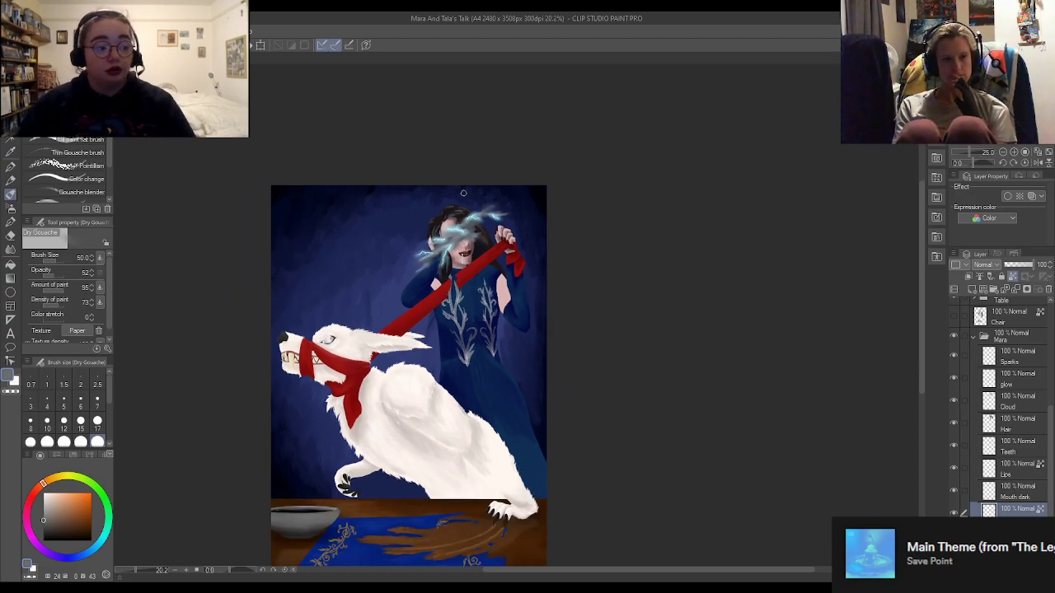
scroll(458, 352, "up", 1)
scroll(428, 356, "up", 2)
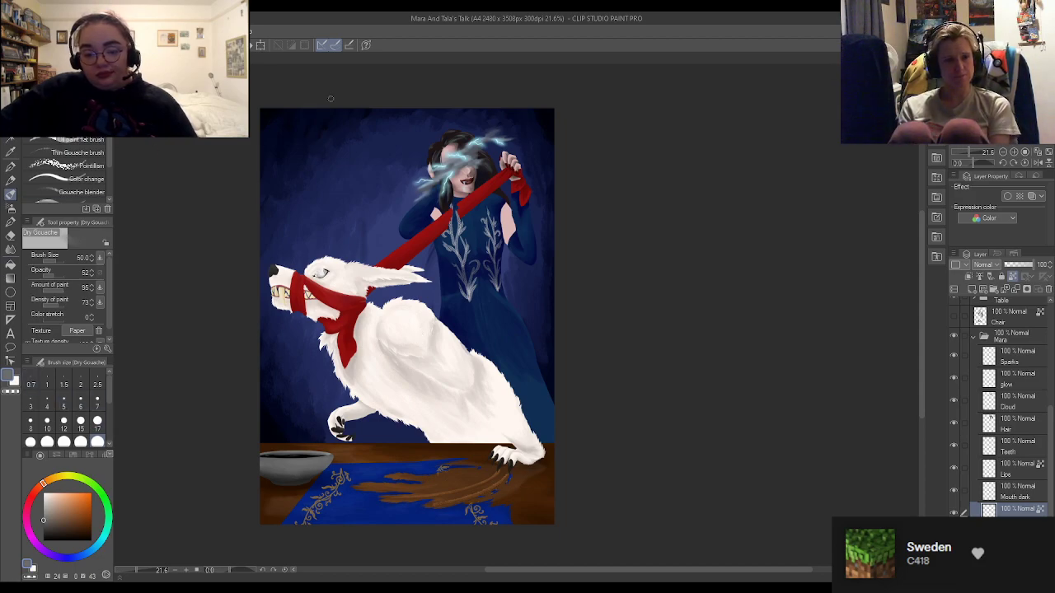
scroll(462, 206, "up", 3)
scroll(437, 189, "up", 3)
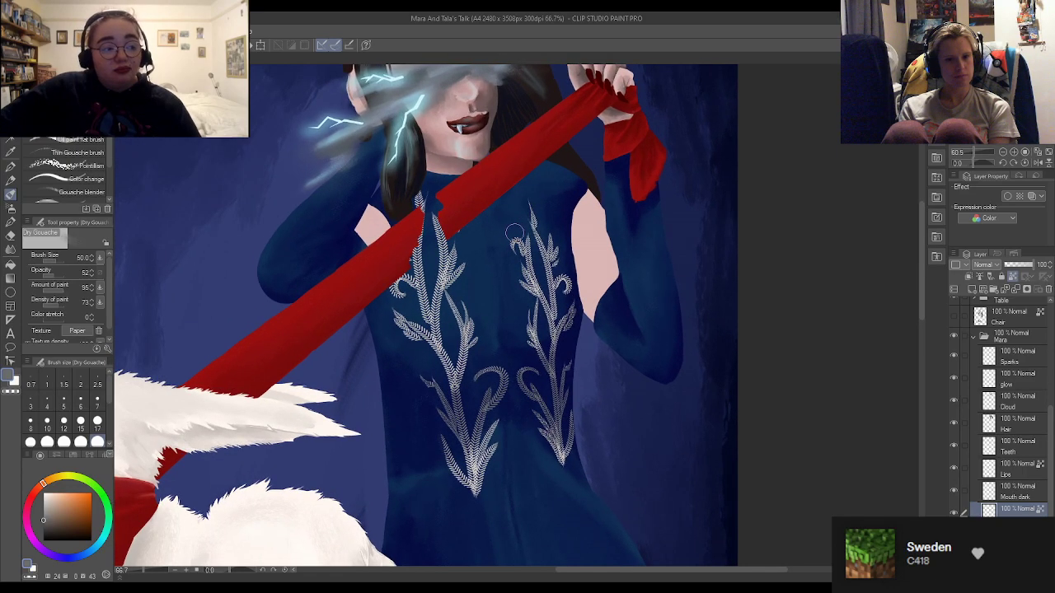
scroll(491, 299, "up", 2)
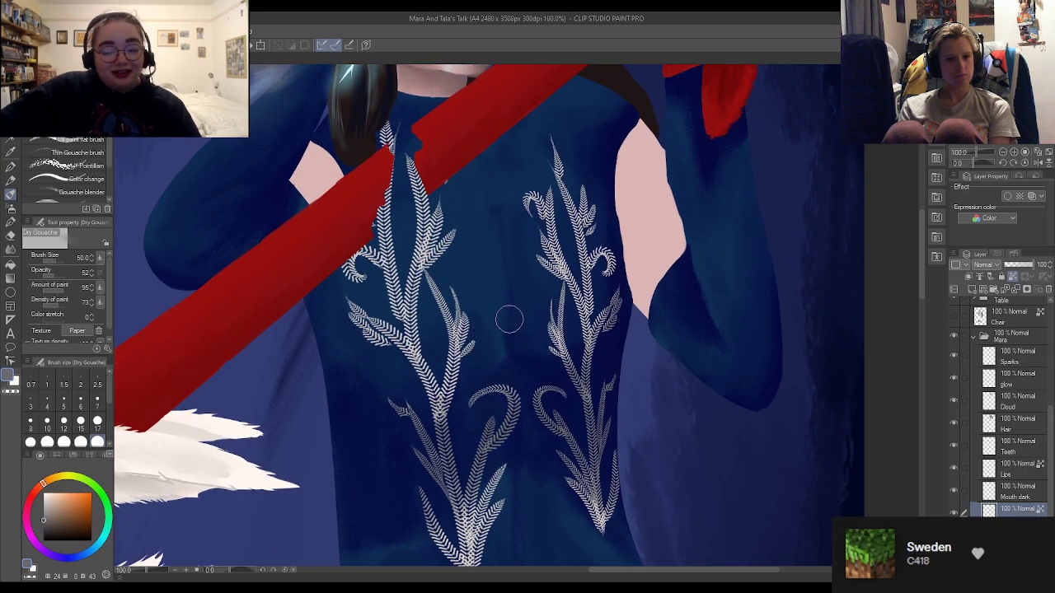
scroll(501, 321, "up", 1)
scroll(474, 320, "down", 3)
scroll(511, 330, "up", 4)
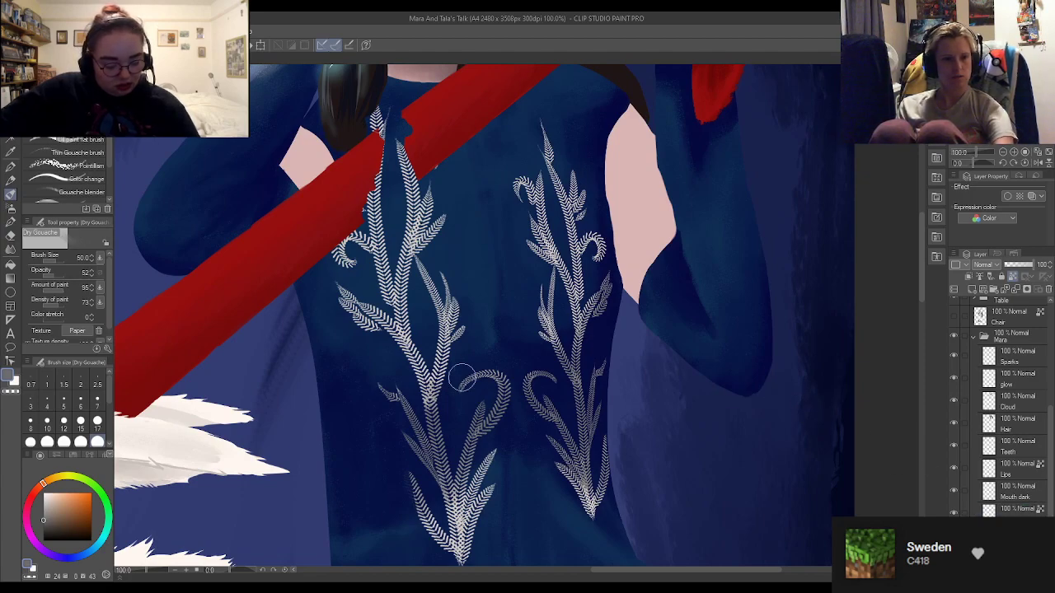
Sample dark navy from the dress, set the brush size to 17 and paint a vertical fold down the bodice center
scroll(462, 381, "up", 2)
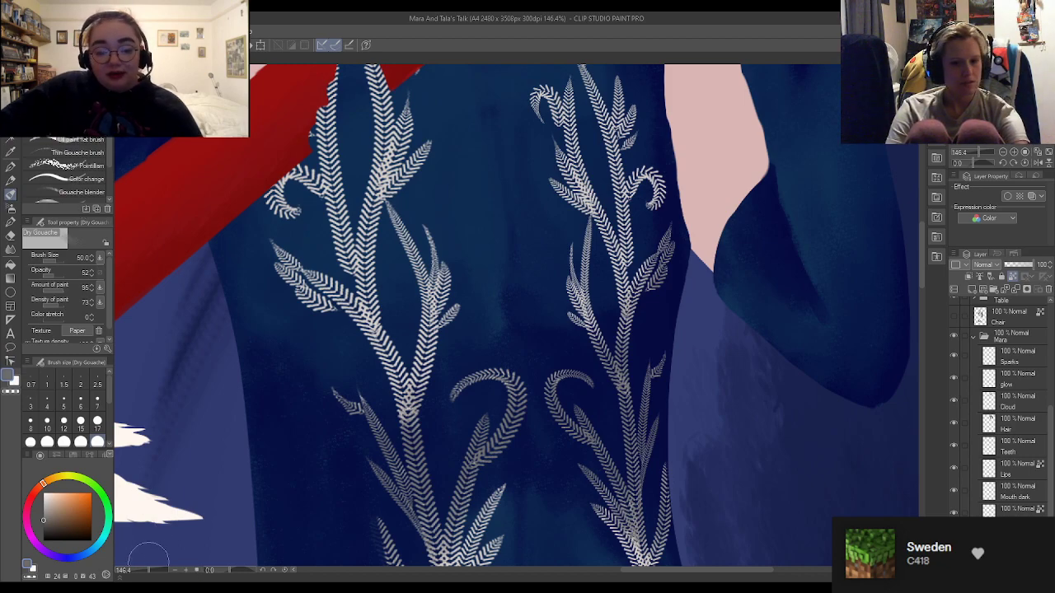
left_click(528, 295, "alt")
left_click(96, 422)
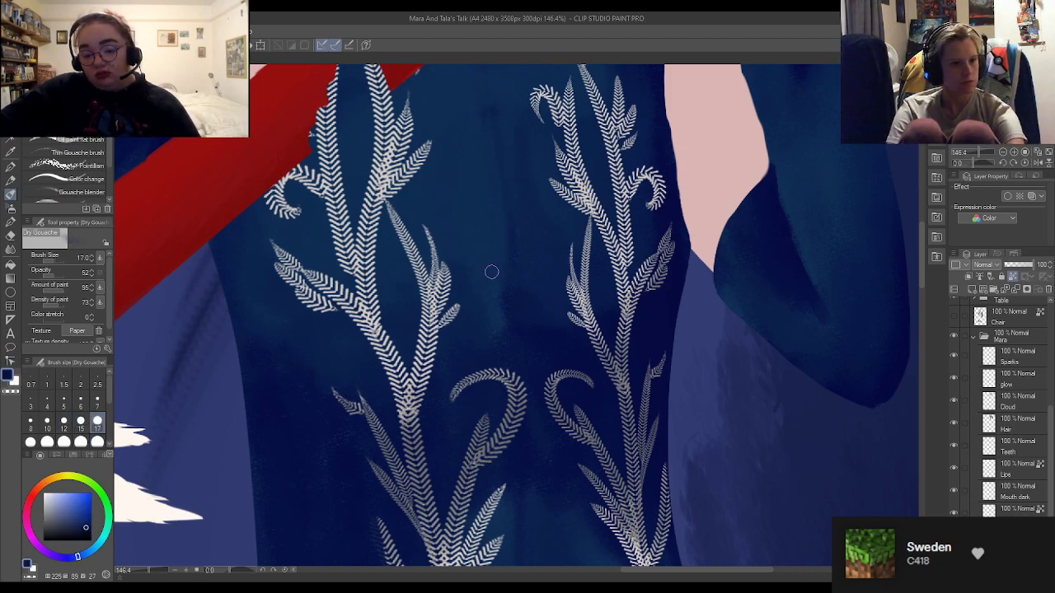
scroll(528, 242, "down", 3)
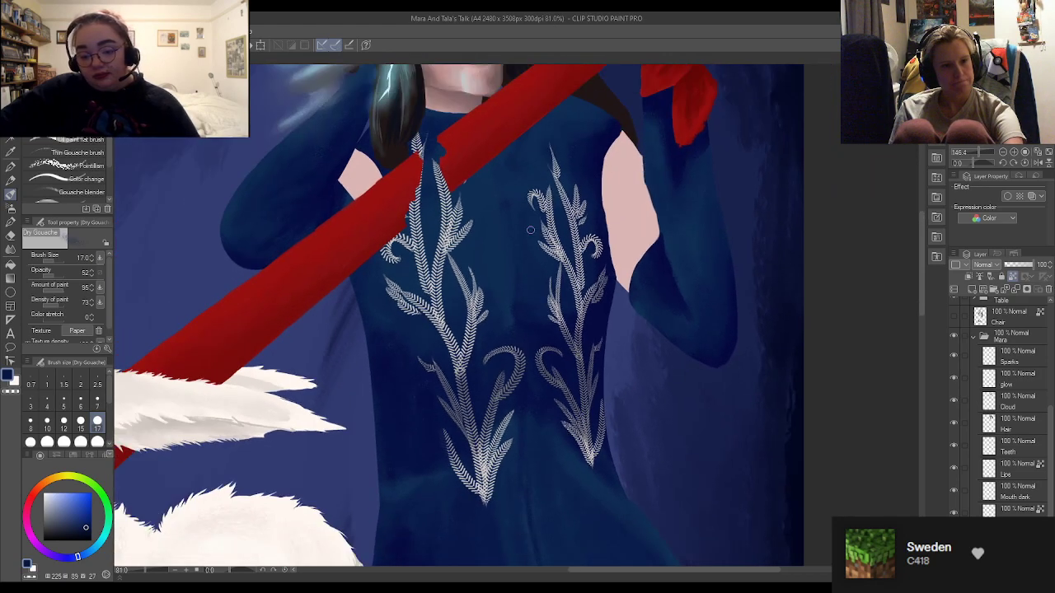
scroll(492, 178, "up", 3)
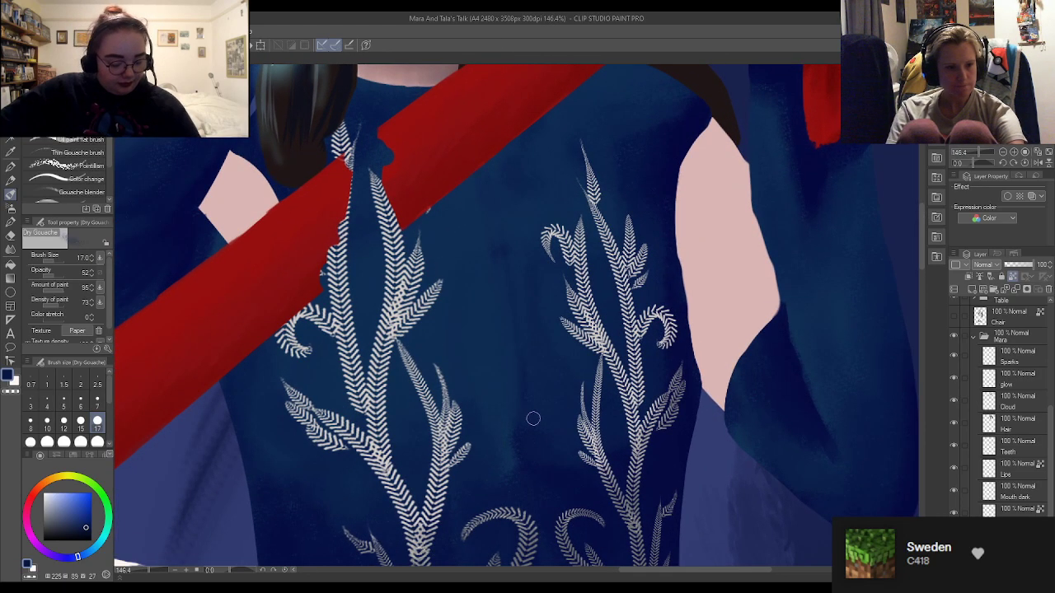
left_click_drag(530, 435, 527, 441)
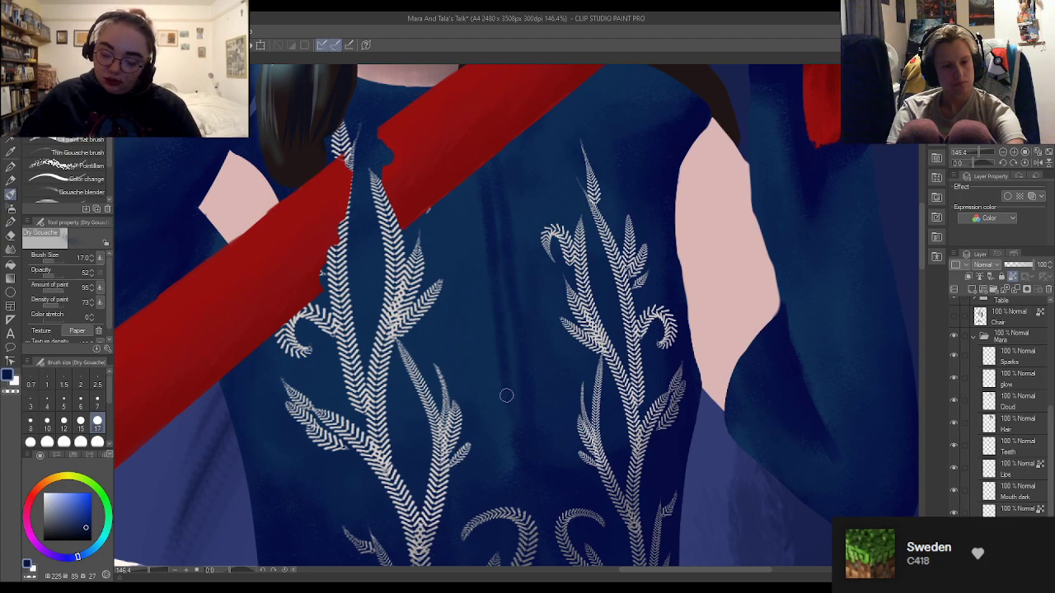
Blend the central bodice fold into the fabric with mid and dark blues sampled from the dress
left_click(559, 431, "alt")
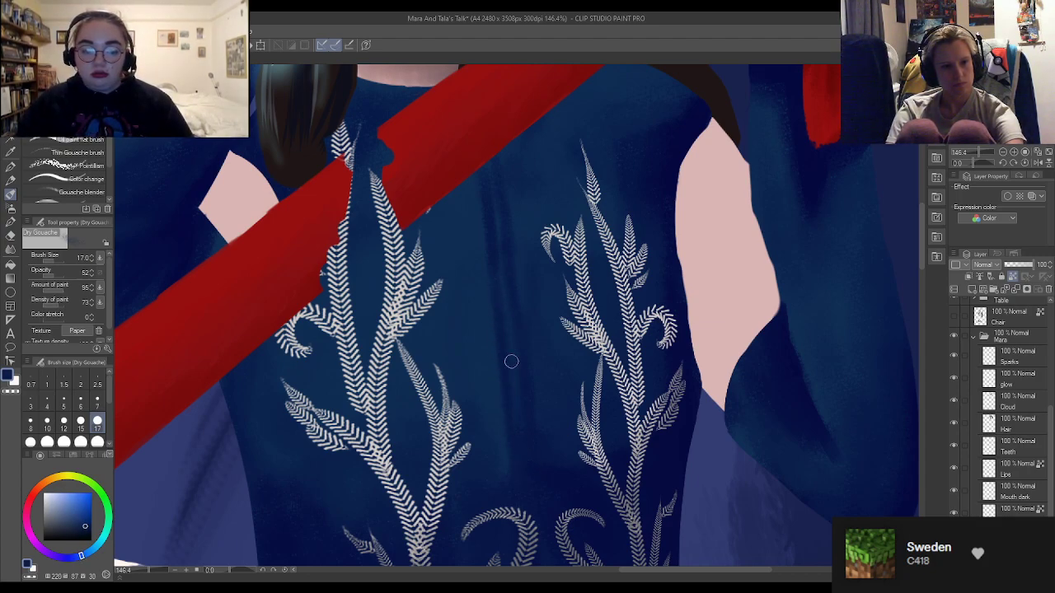
left_click(476, 332, "alt")
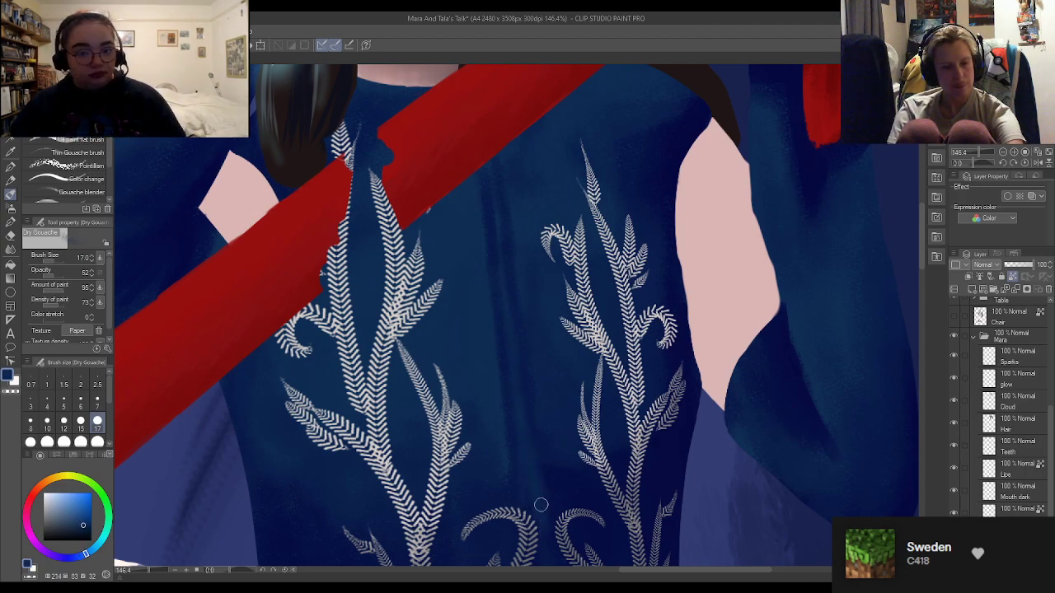
left_click(511, 487, "alt")
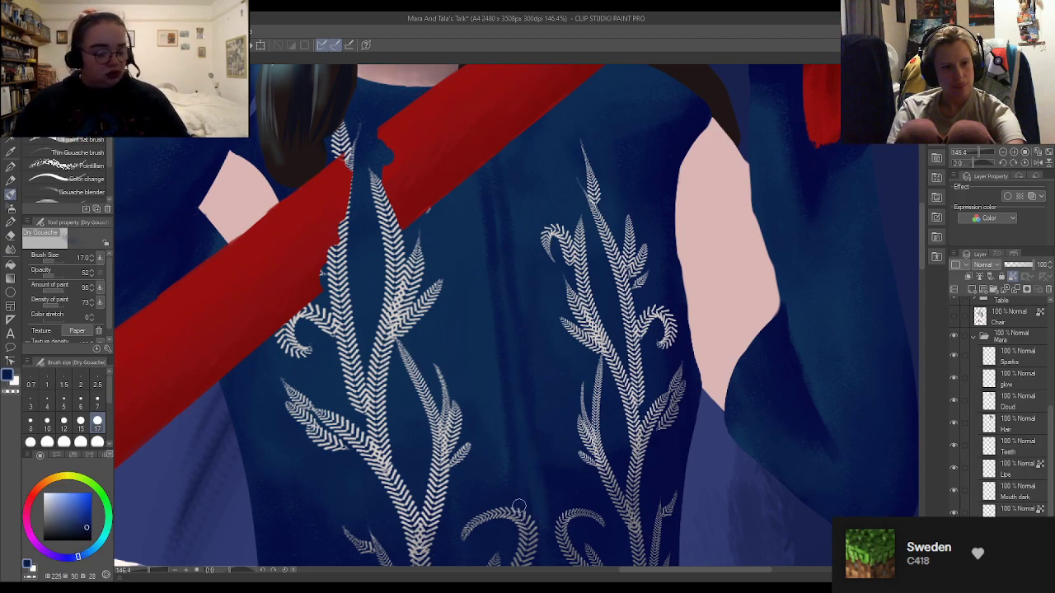
left_click(499, 459, "alt")
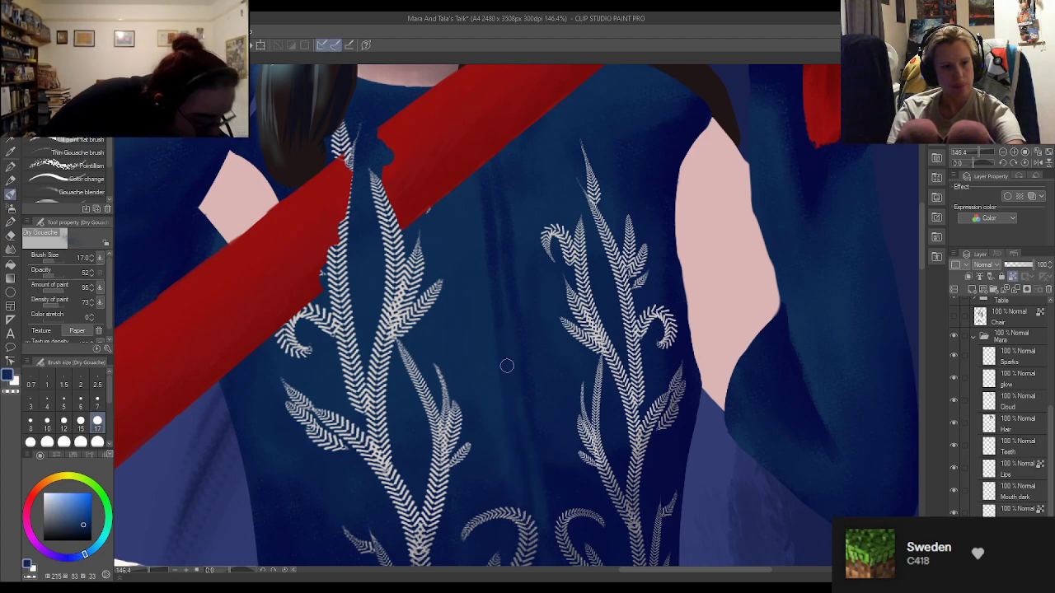
left_click(499, 223, "alt")
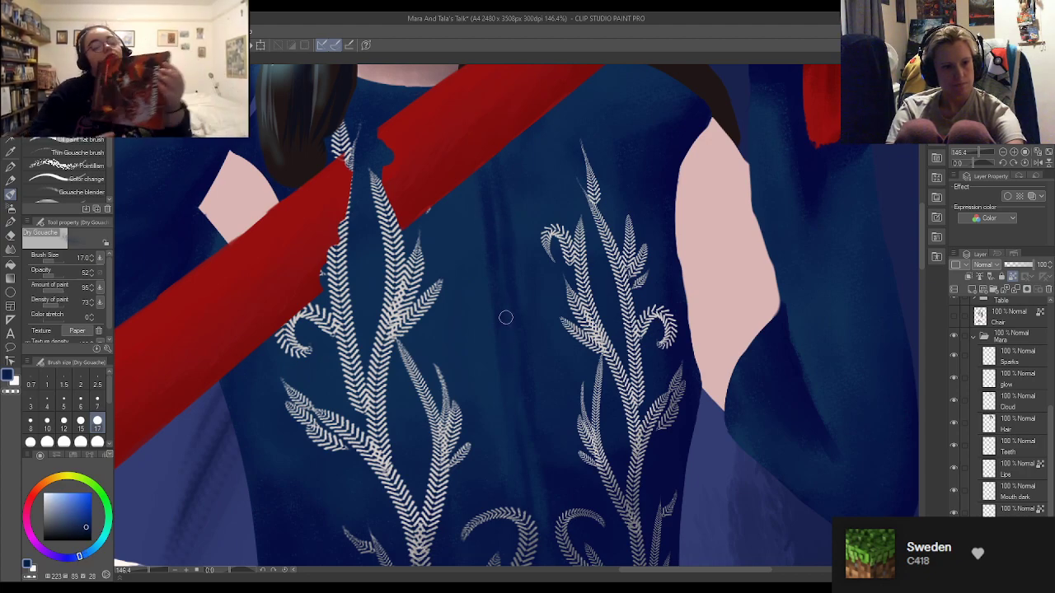
left_click(493, 471, "alt")
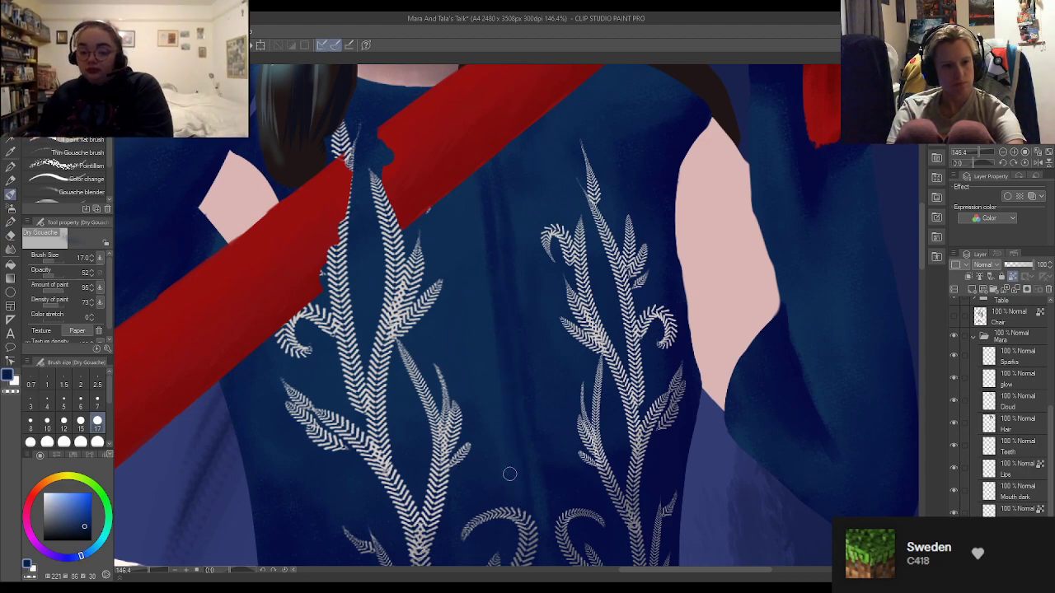
Refine the edges of the vertical fold between the embroidered branches with freshly sampled dress blues
left_click(487, 278, "alt")
left_click(561, 139, "alt")
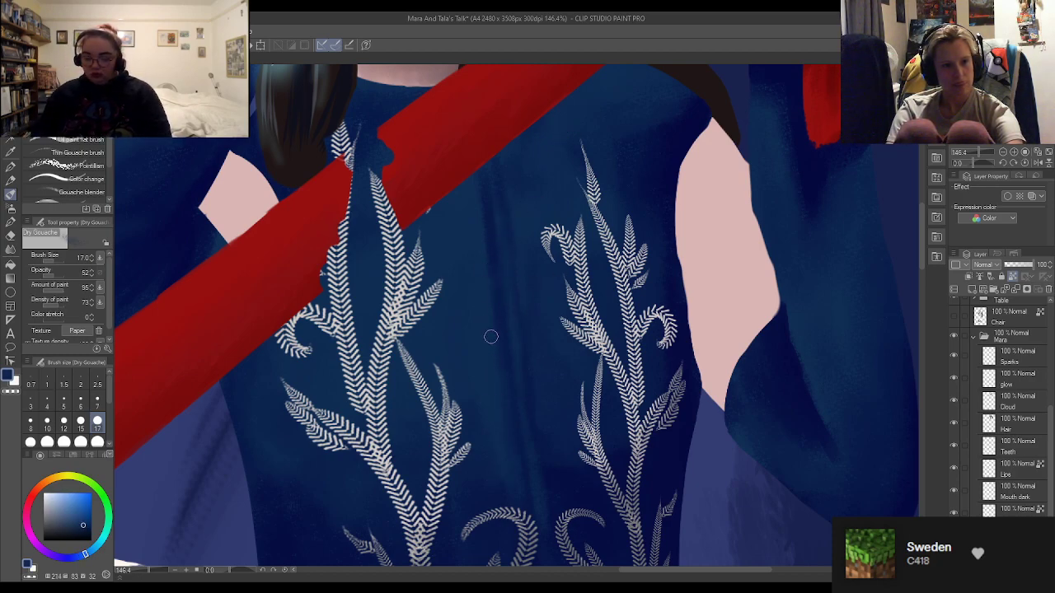
left_click(541, 449, "alt")
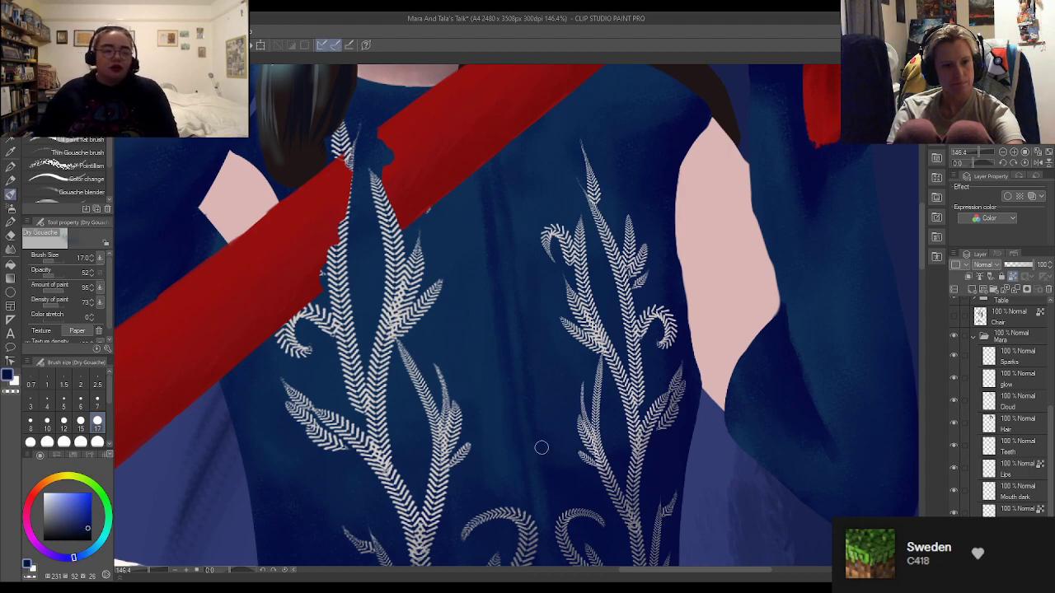
left_click(548, 449, "alt")
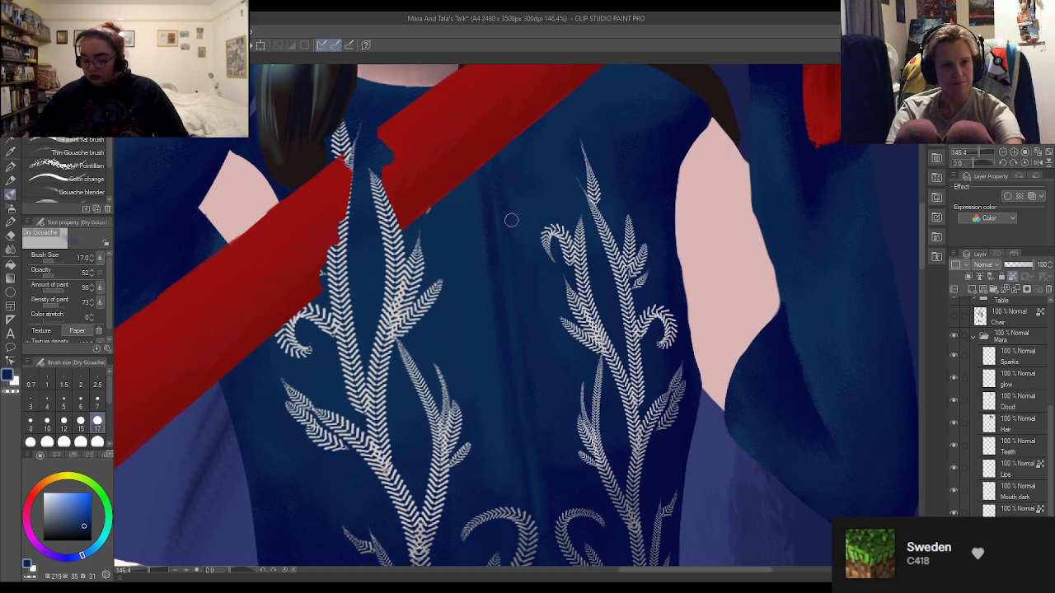
left_click(479, 197, "alt")
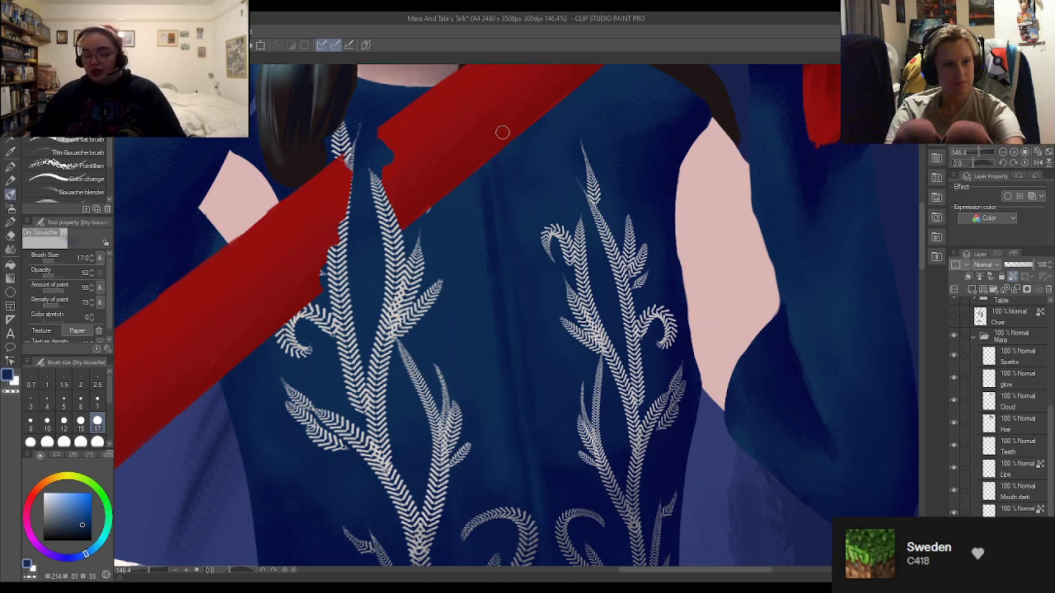
Sample the dress's deepest navy and extend the central fold down past the curled leaves to the waist
left_click(660, 180, "alt")
scroll(634, 188, "down", 4)
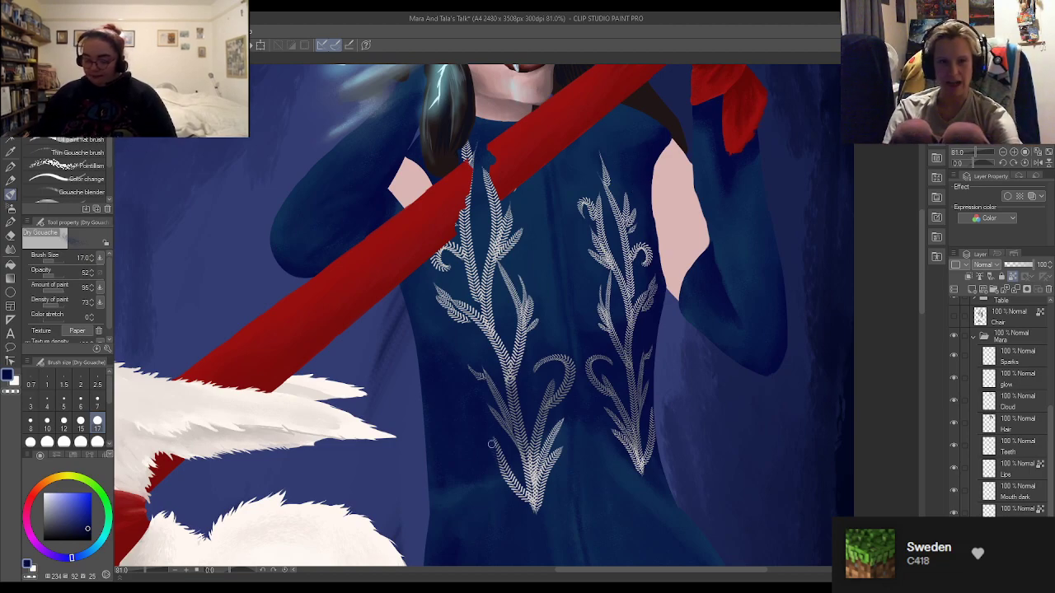
scroll(543, 261, "down", 3)
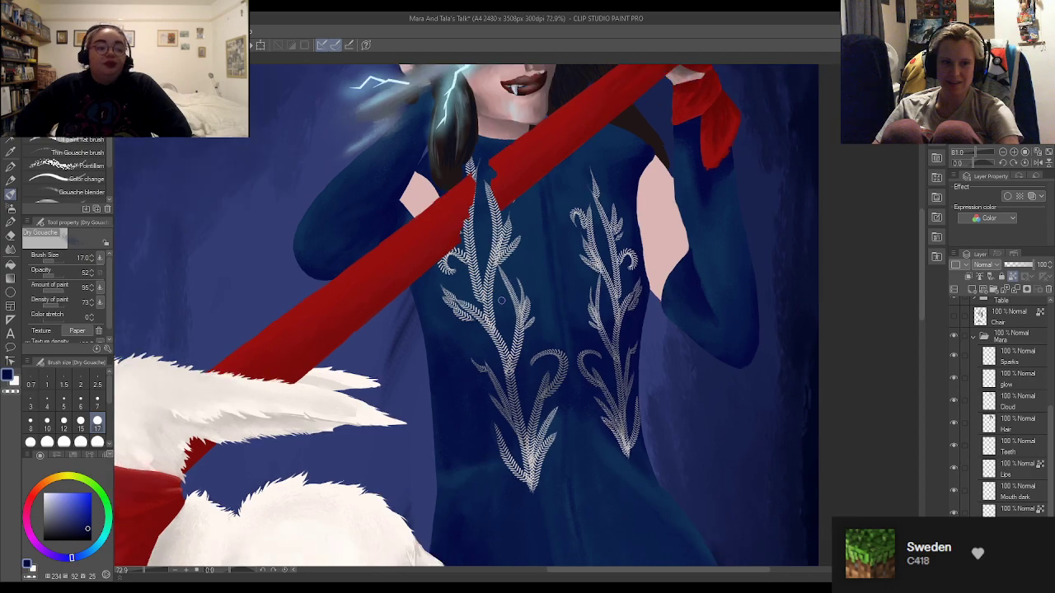
scroll(552, 381, "up", 5)
scroll(551, 382, "up", 2)
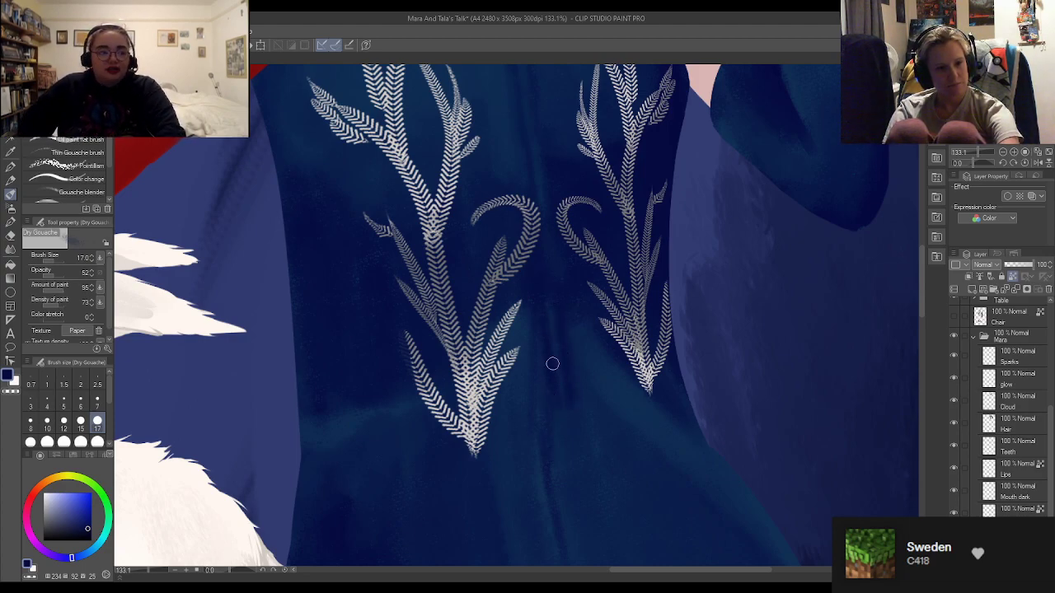
Blend the lower end of the fold and deepen the shadow beside the mirrored branch with sampled blues
left_click(523, 384, "alt")
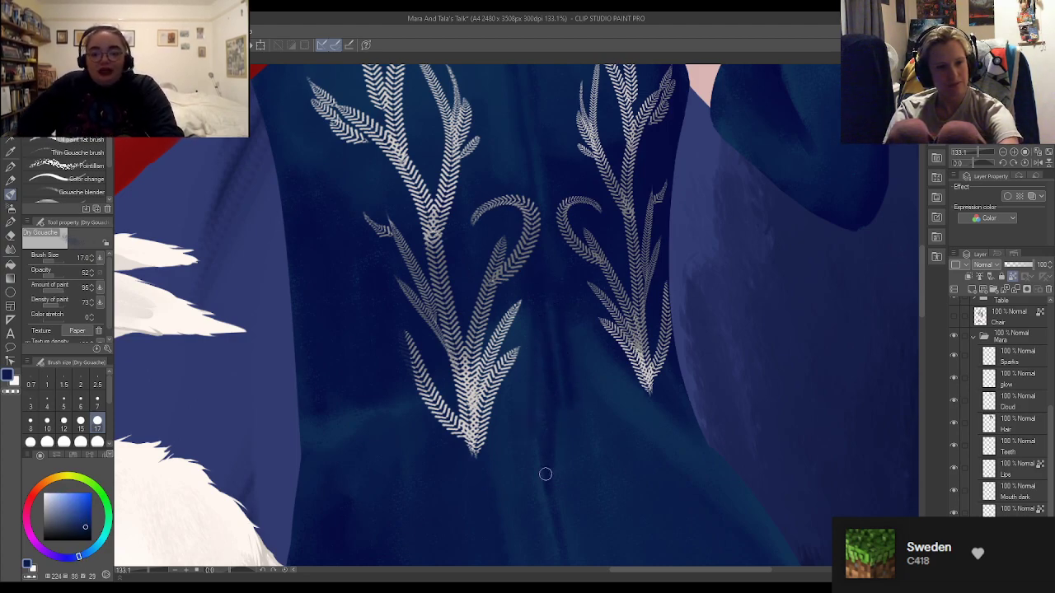
left_click(511, 455, "alt")
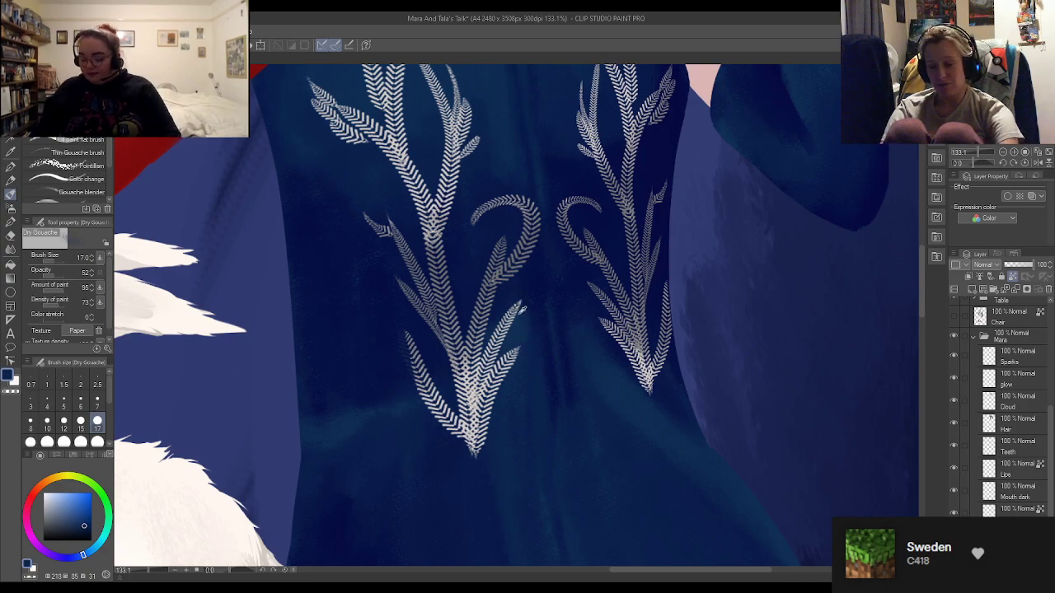
left_click(448, 368, "alt")
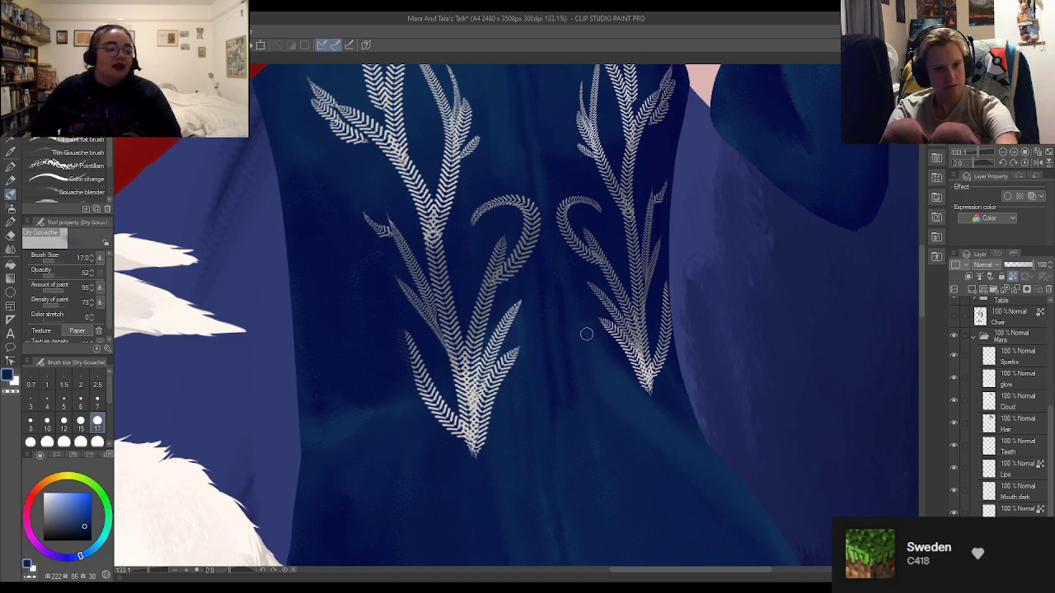
left_click(590, 307, "alt")
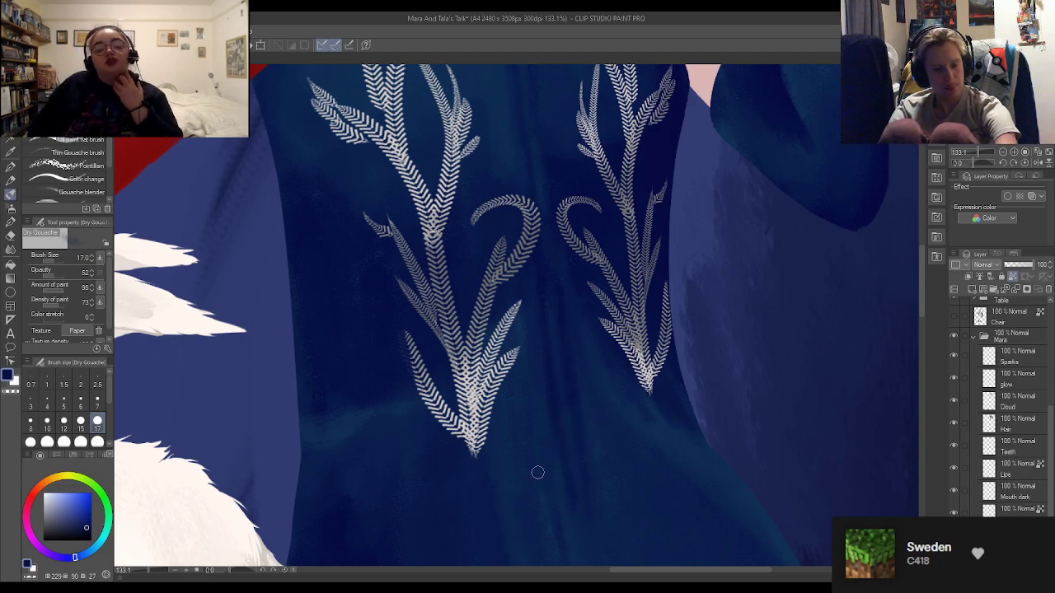
Paint a dark curved crease across the waist below the larger embroidered branch and soften it with a sampled blue
scroll(549, 375, "down", 4)
scroll(558, 411, "up", 4)
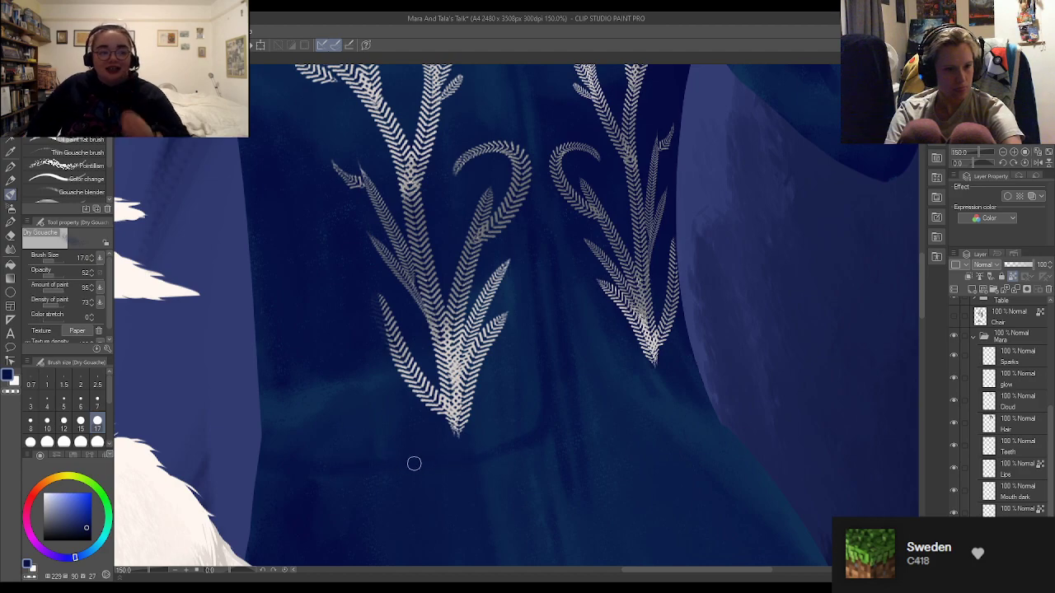
left_click(503, 471, "alt")
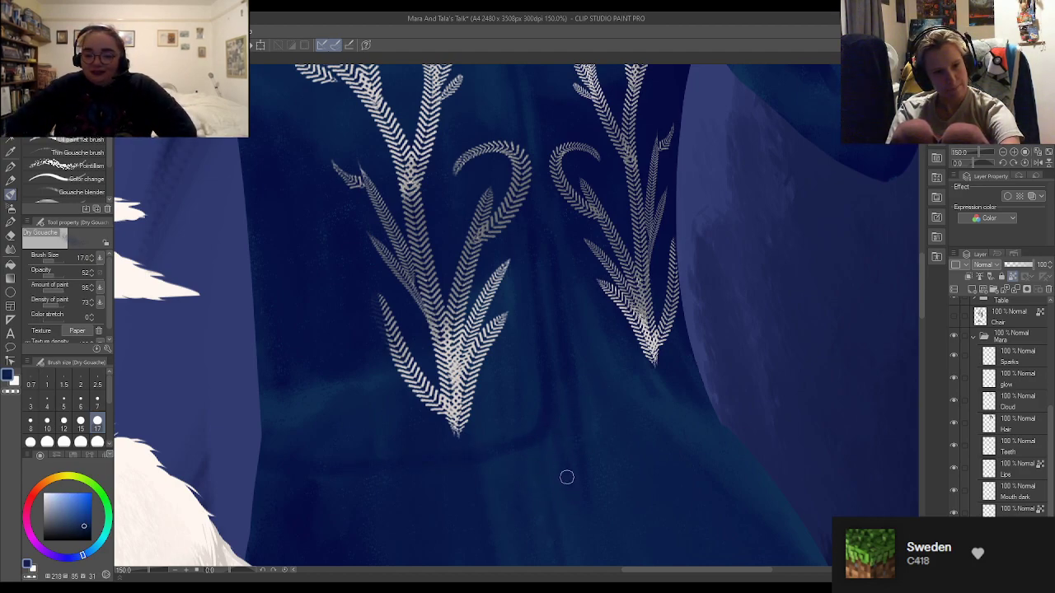
Sample nearby dress blues and continue the waist crease below the smaller mirrored branch to the dress's side edge
left_click(681, 376, "alt")
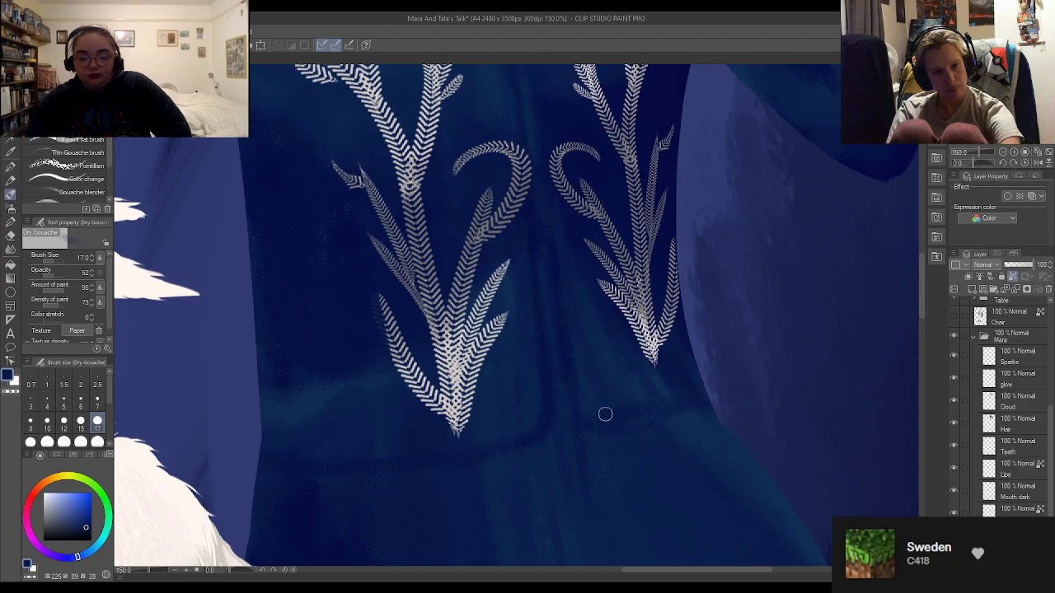
left_click(680, 472, "alt")
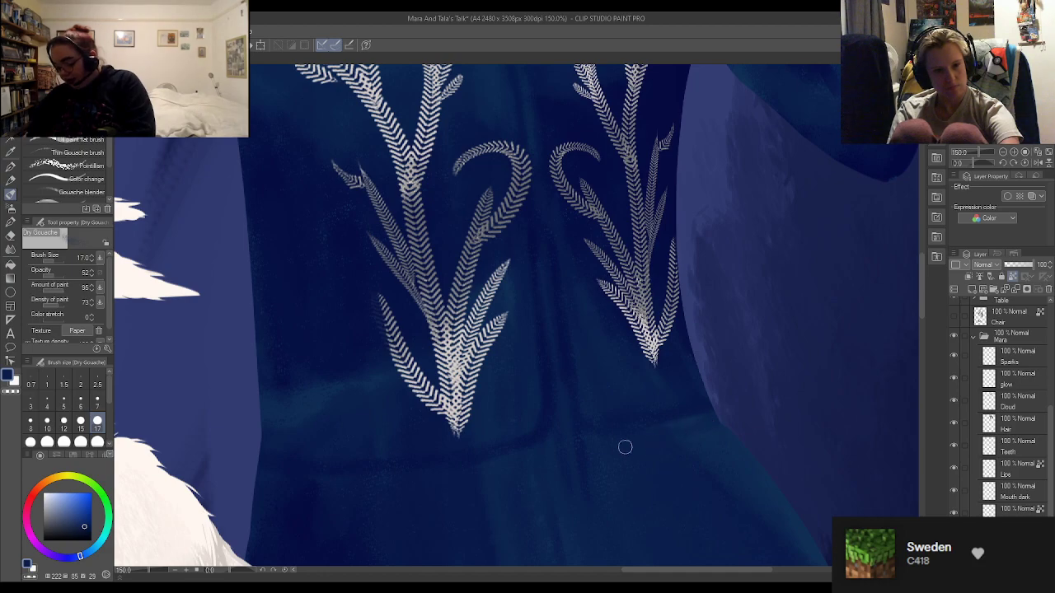
left_click(752, 455, "alt")
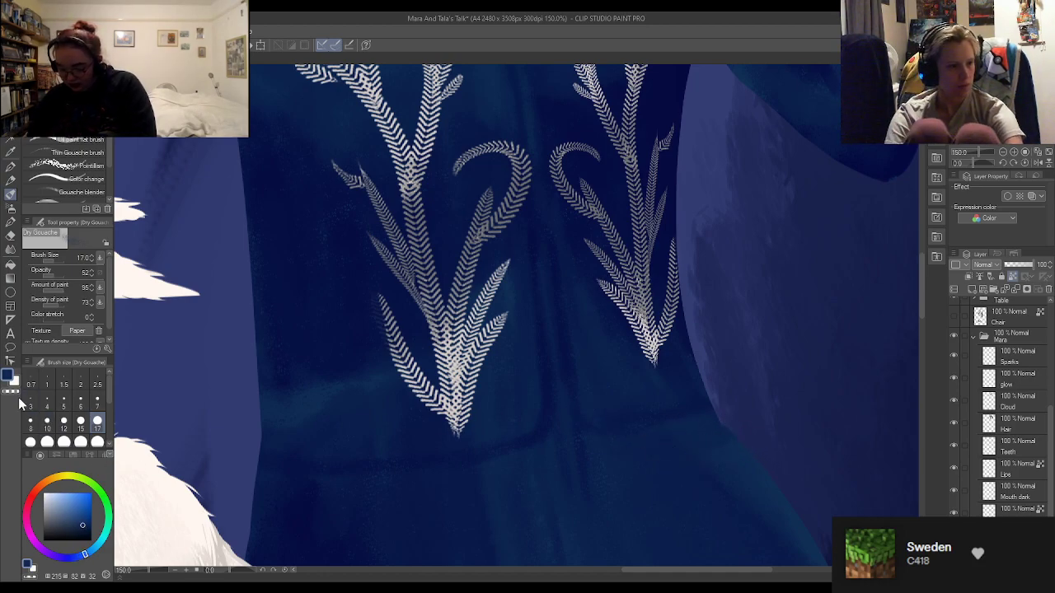
Set the brush size to 10 and define the waist crease and the lower central fold with sampled navy tones
left_click(47, 422)
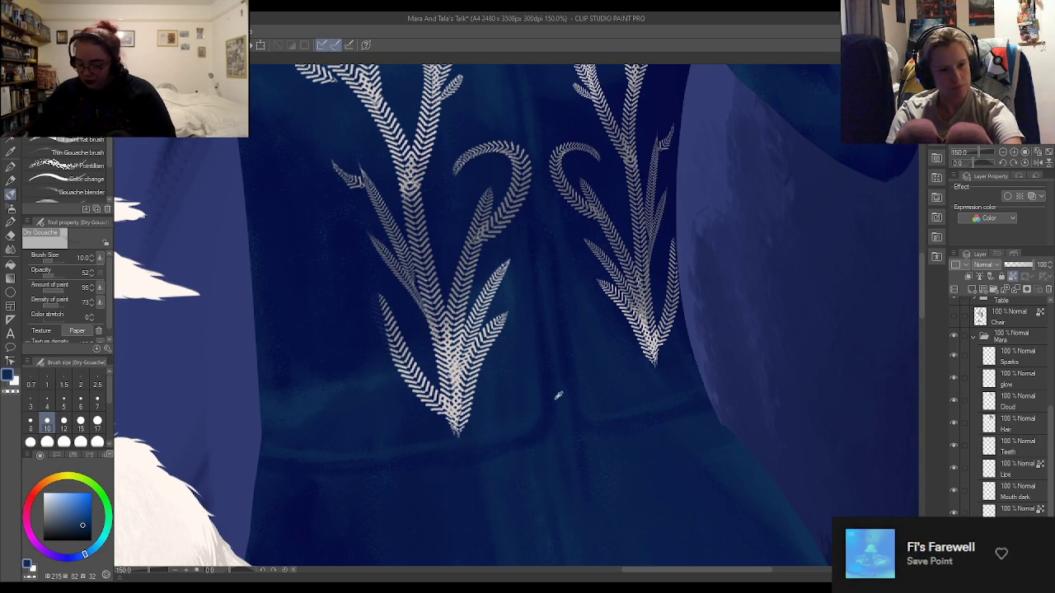
left_click(565, 428, "alt")
left_click(339, 521, "alt")
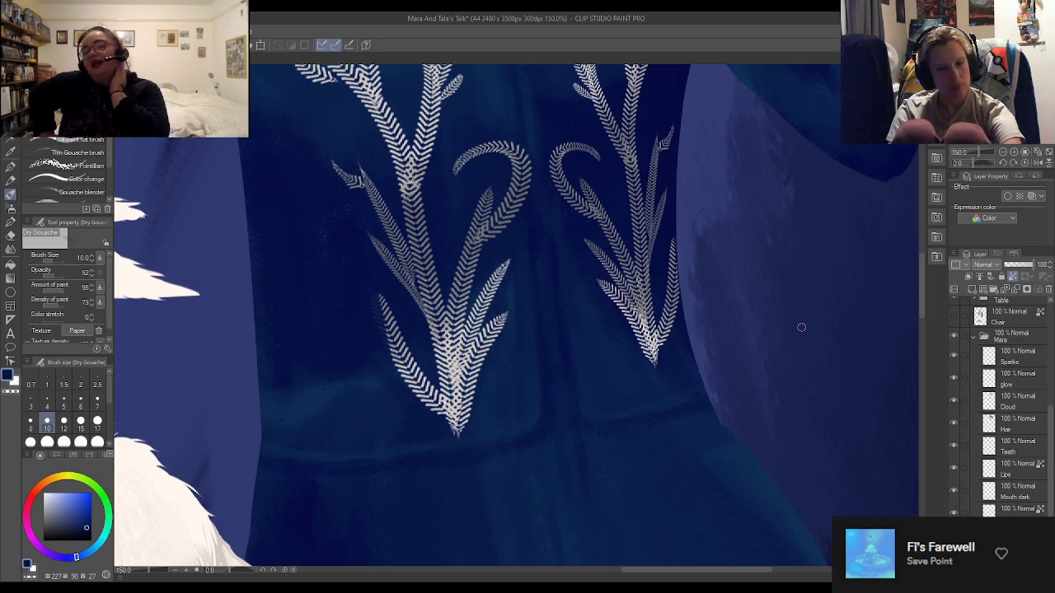
Refine the central chest fold between the two embroidered branches, alternating sampled light and dark dress blues
left_click_drag(919, 302, 907, 251)
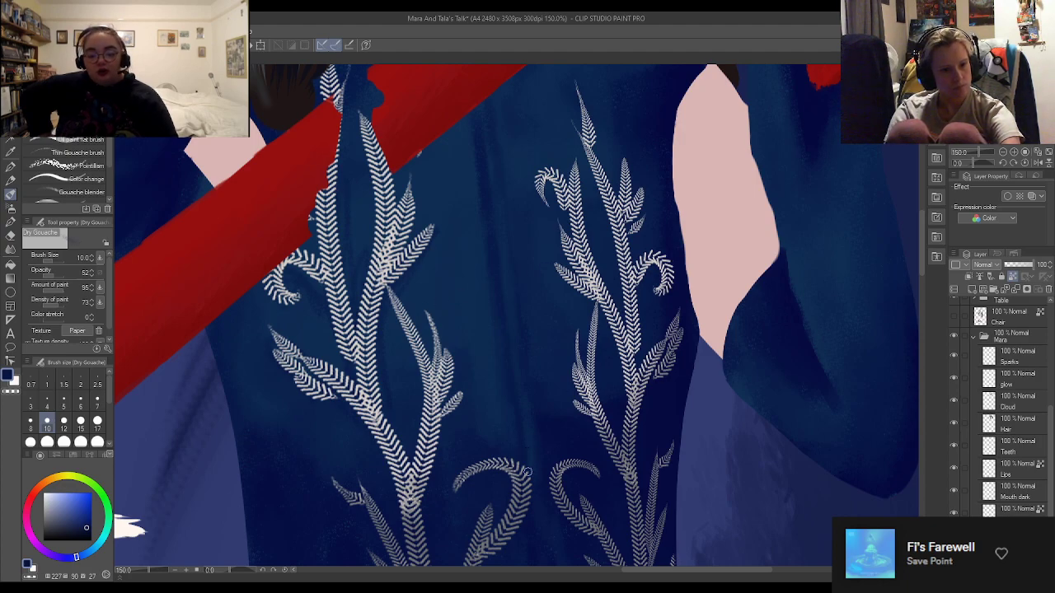
left_click(544, 328, "alt")
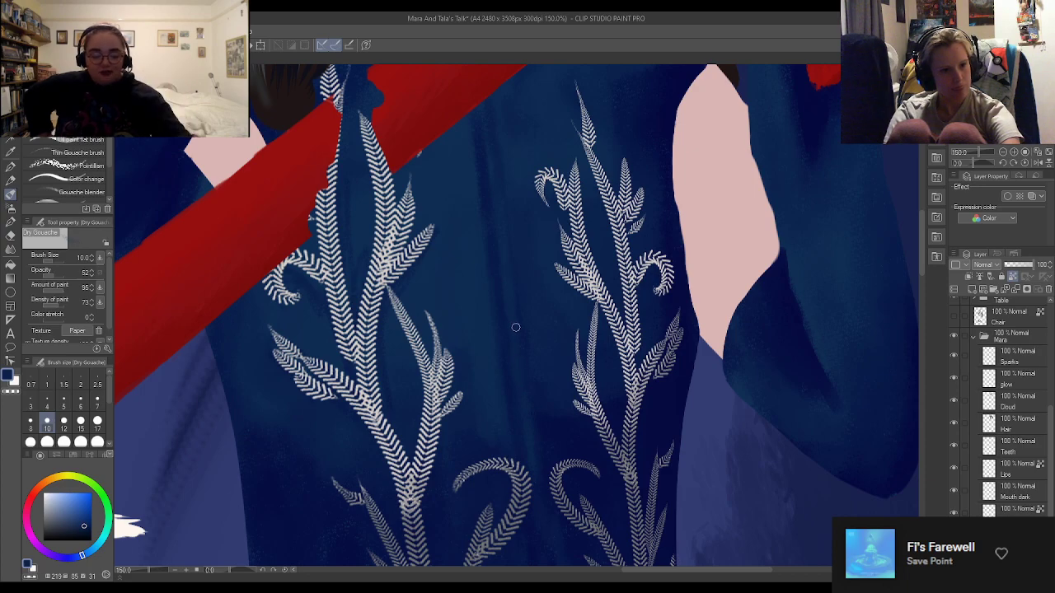
left_click(554, 408, "alt")
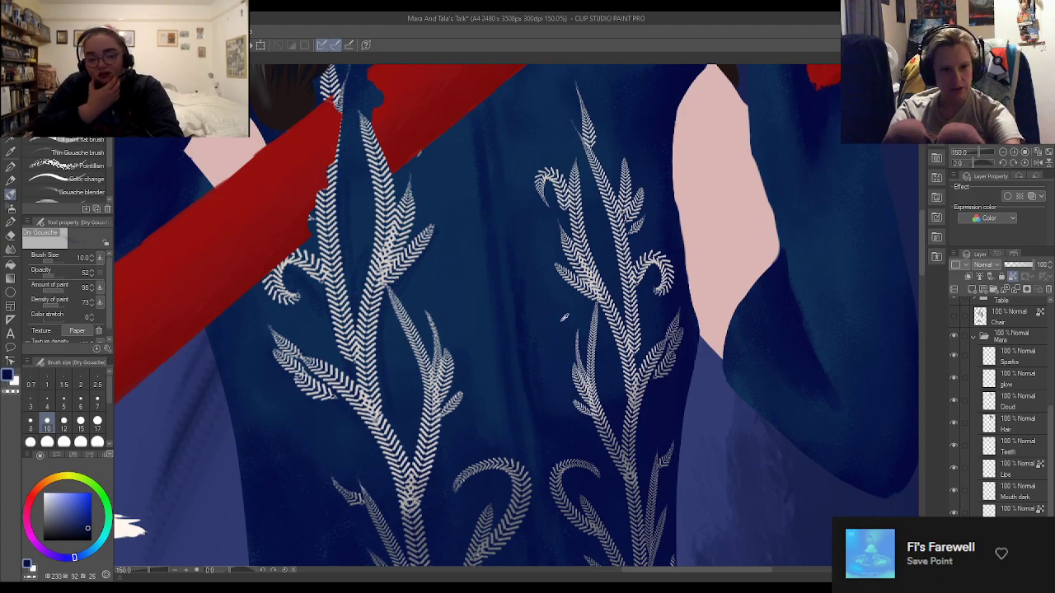
left_click(471, 360, "alt")
left_click(466, 411, "alt")
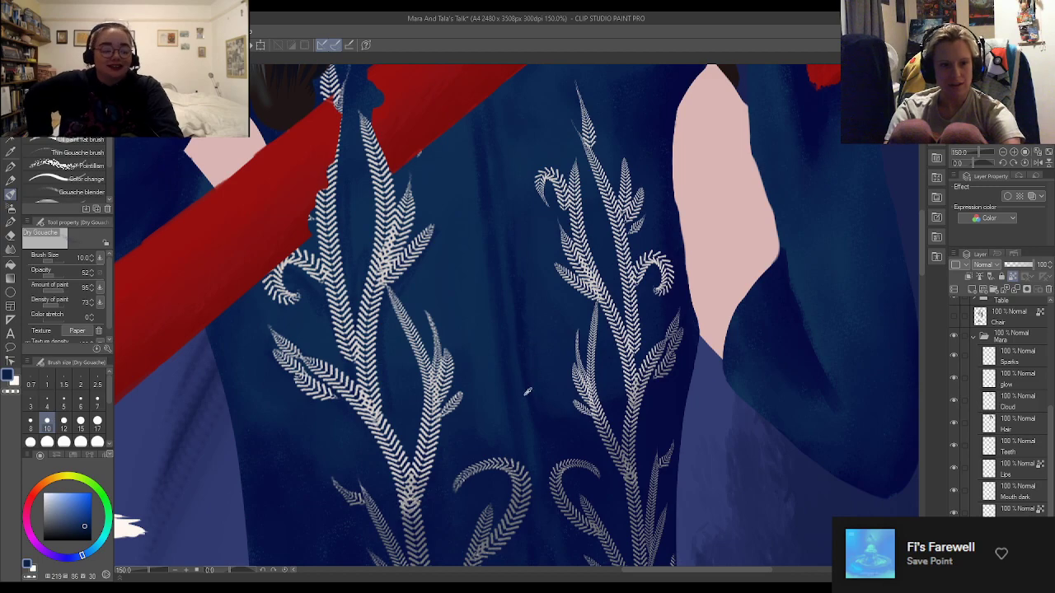
left_click(487, 360, "alt")
left_click(522, 405, "alt")
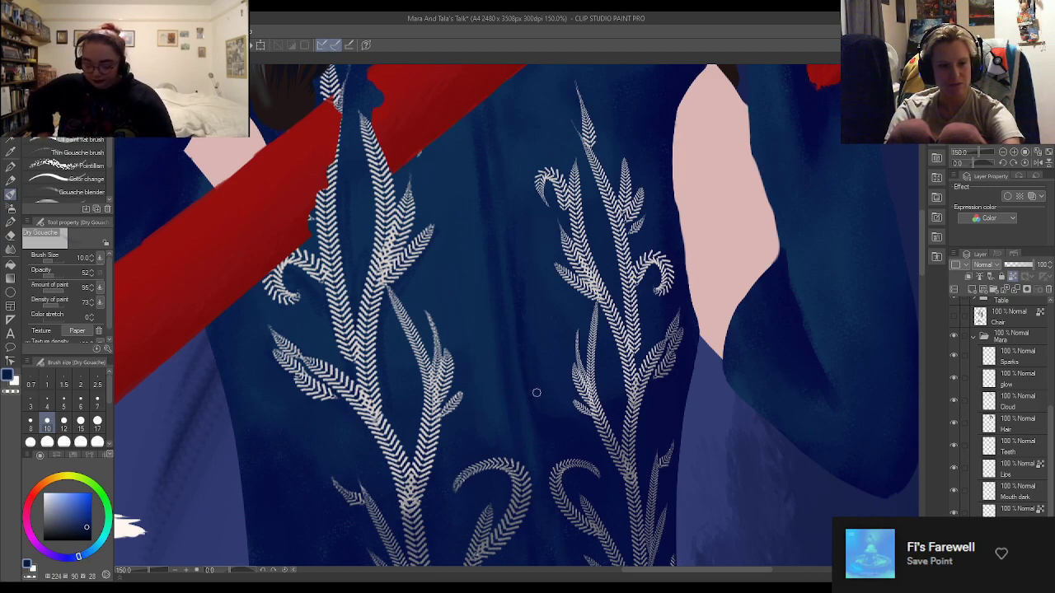
left_click(542, 402, "alt")
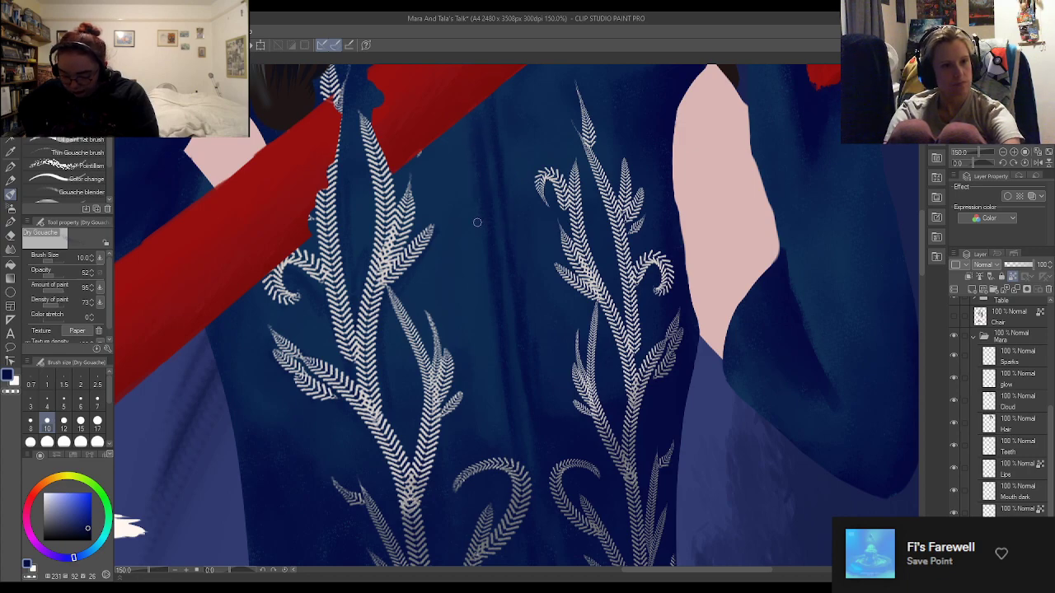
Set the brush size to 17 and paint a soft secondary fold beside the central chest fold with sampled blues
left_click(345, 417, "alt")
left_click(97, 421)
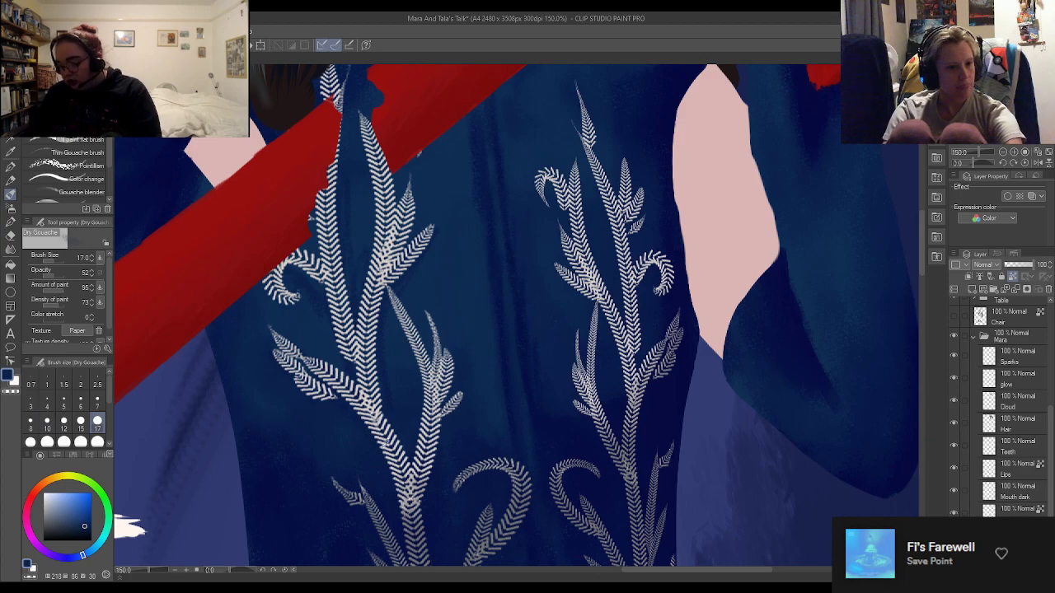
left_click(305, 444, "alt")
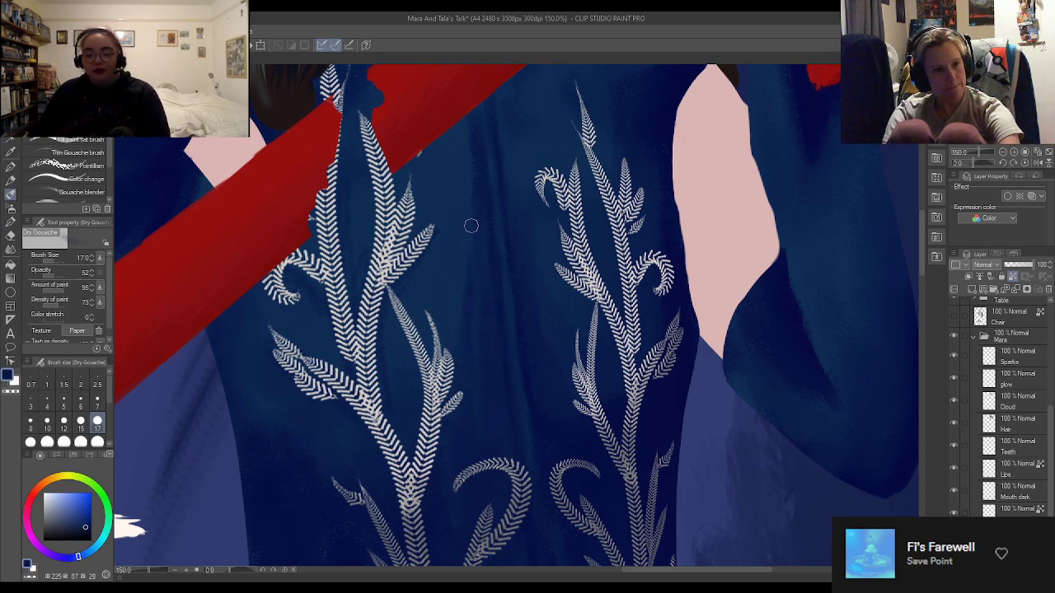
left_click(426, 288, "alt")
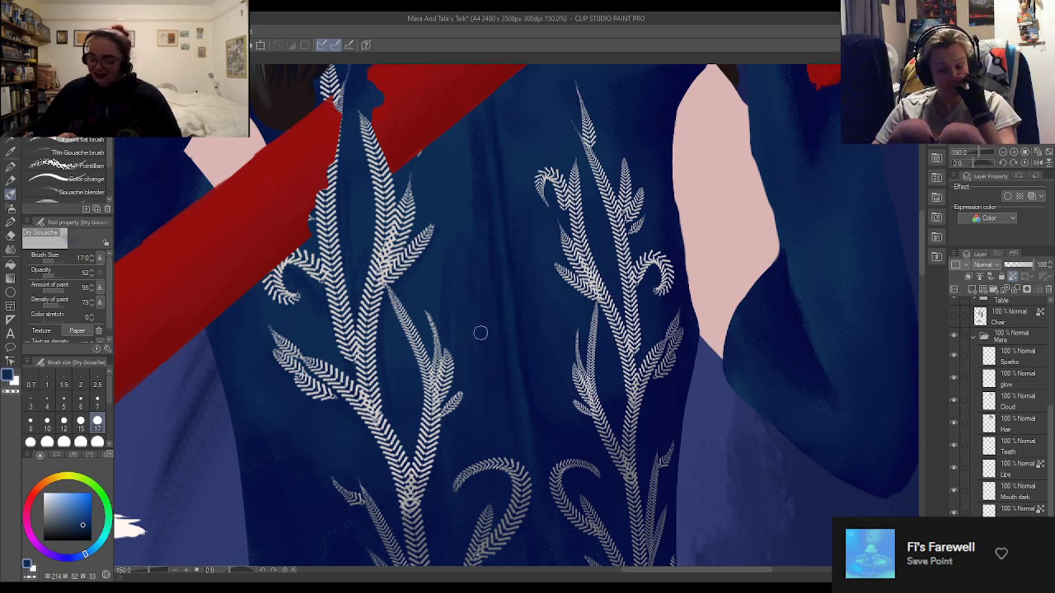
Set the brush size to 50 and blend the fabric around the central chest fold with repeatedly sampled dress blues
scroll(549, 206, "down", 4)
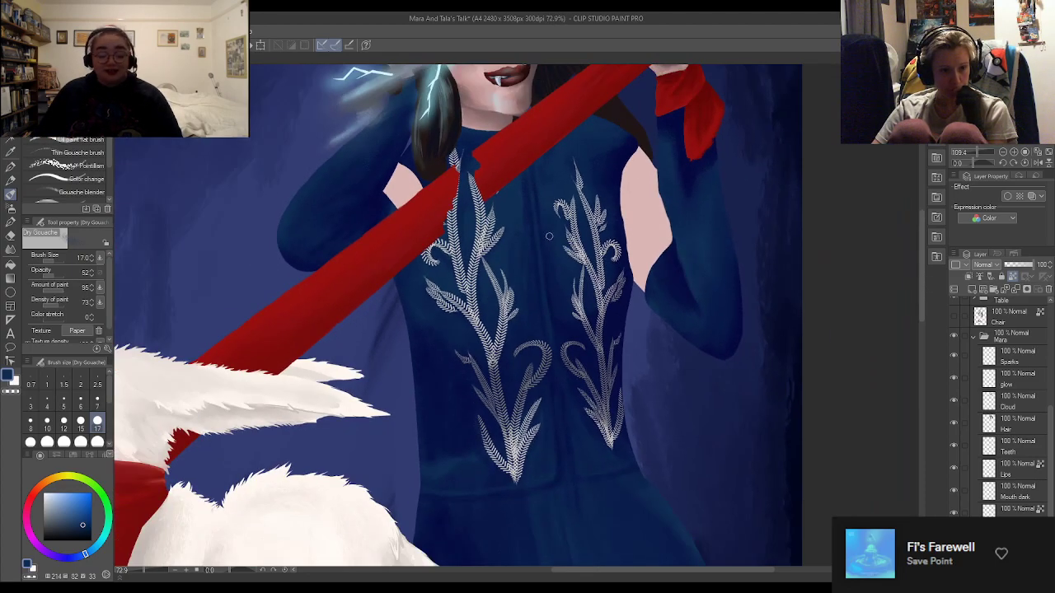
scroll(549, 237, "down", 2)
scroll(543, 206, "up", 6)
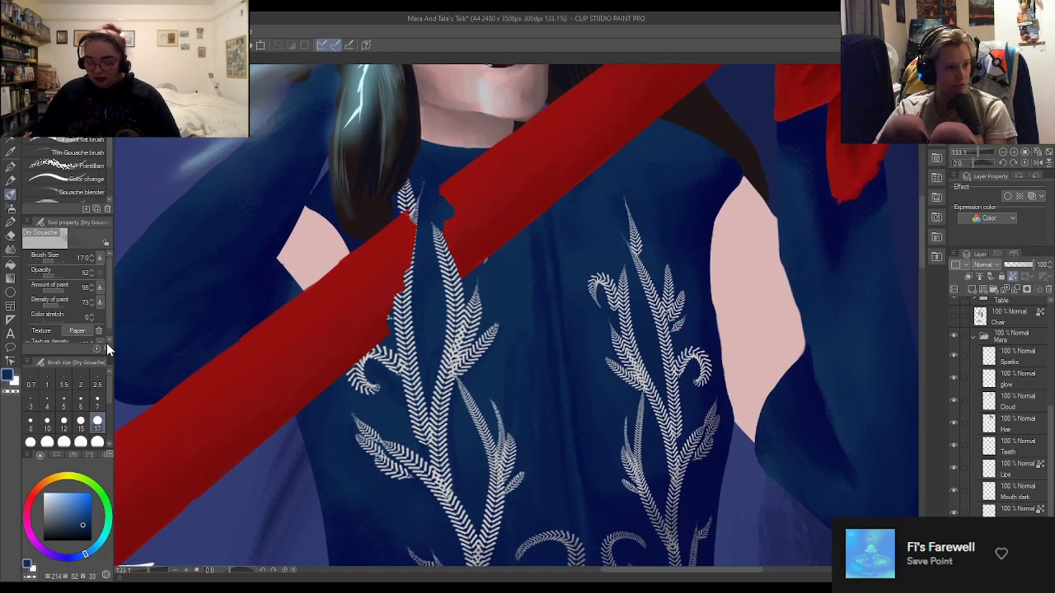
left_click(98, 442)
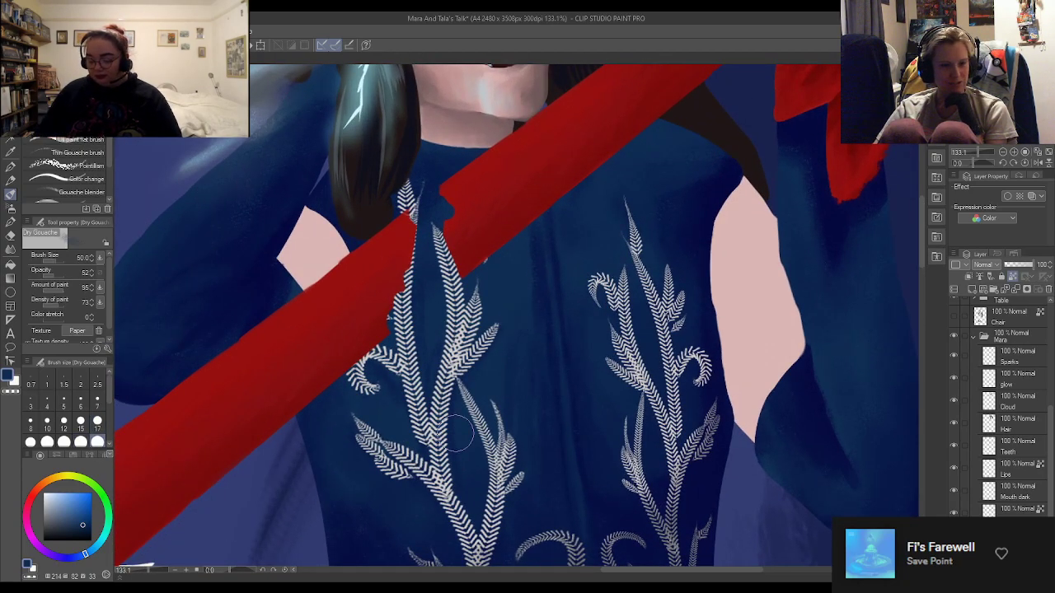
scroll(519, 416, "up", 1)
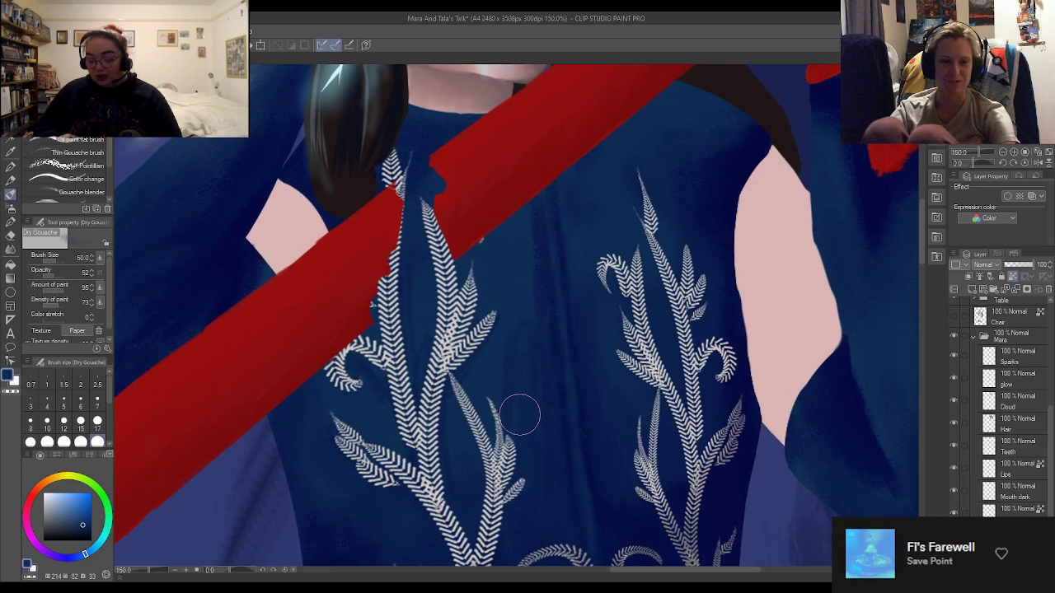
left_click(597, 417, "alt")
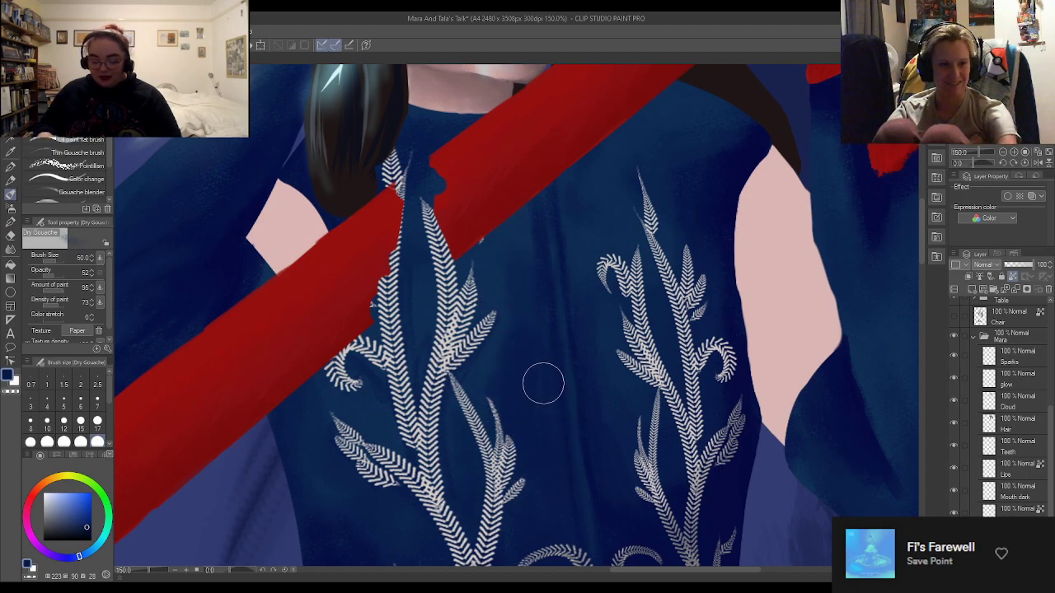
left_click(541, 277, "alt")
left_click(525, 291, "alt")
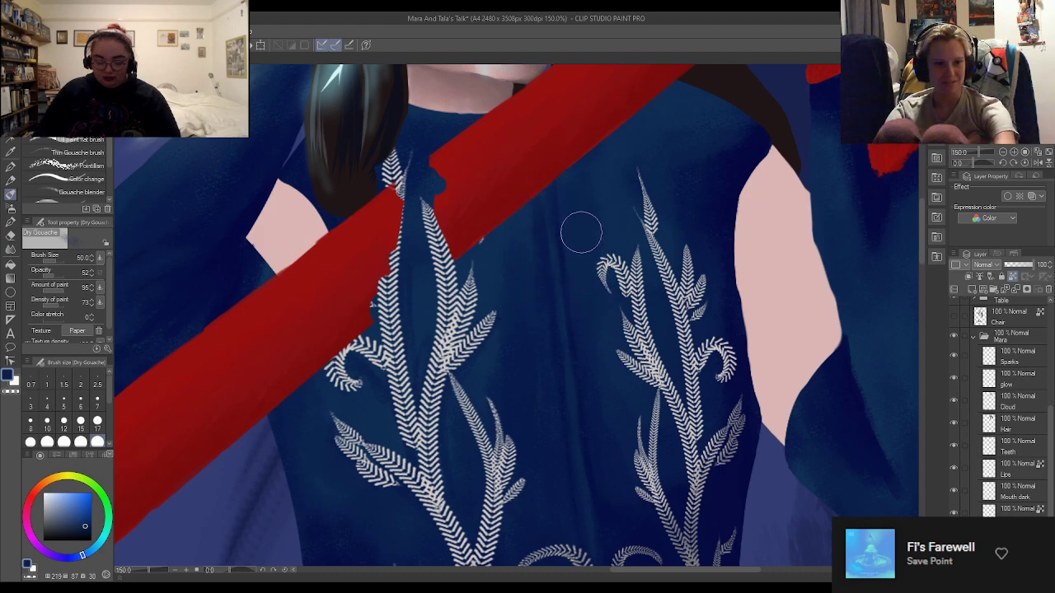
left_click(637, 497, "alt")
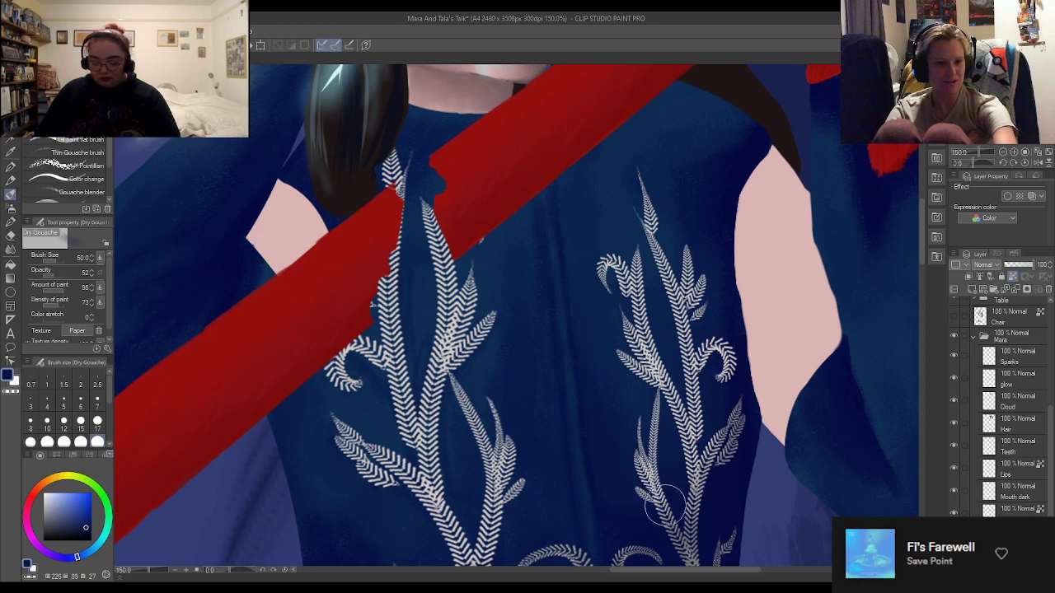
left_click(606, 359, "alt")
left_click(621, 480, "alt")
Set the brush size to 6 and paint fine dark creases at the elbow of the sleeve holding the red cloth
left_click(80, 401)
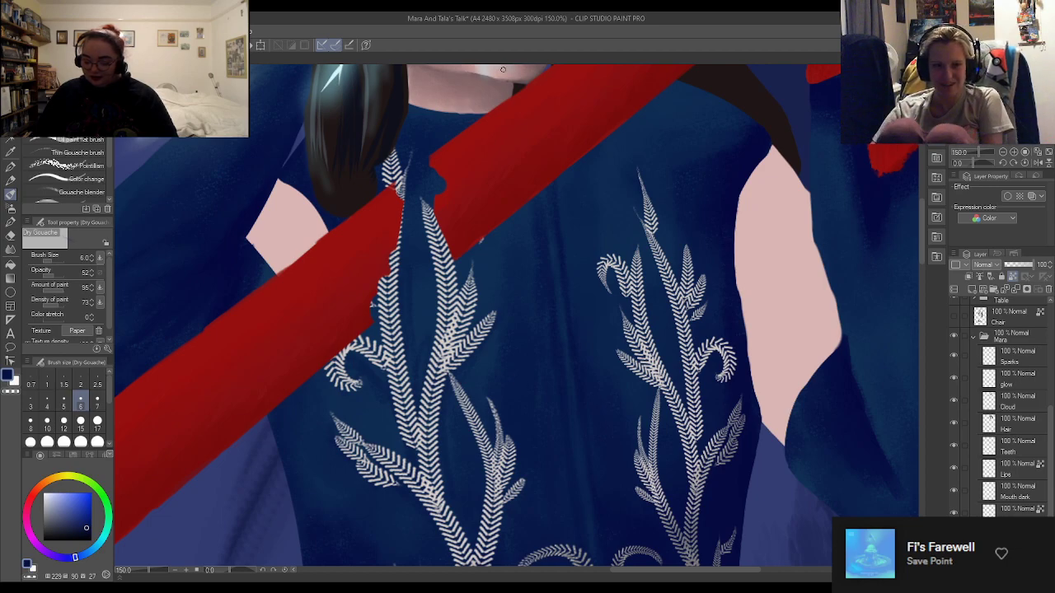
scroll(559, 186, "down", 2)
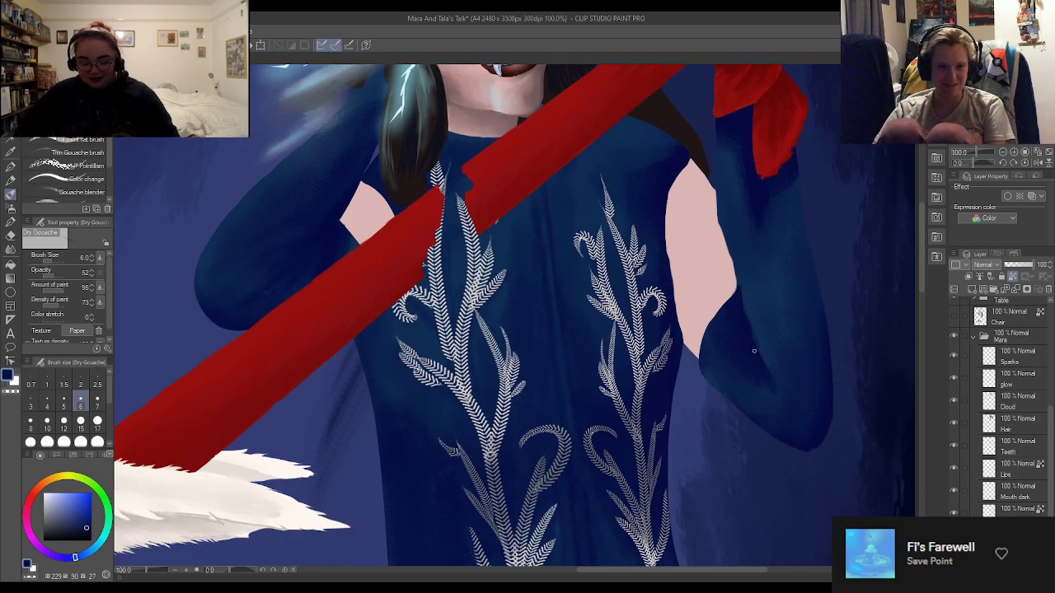
scroll(766, 334, "up", 3)
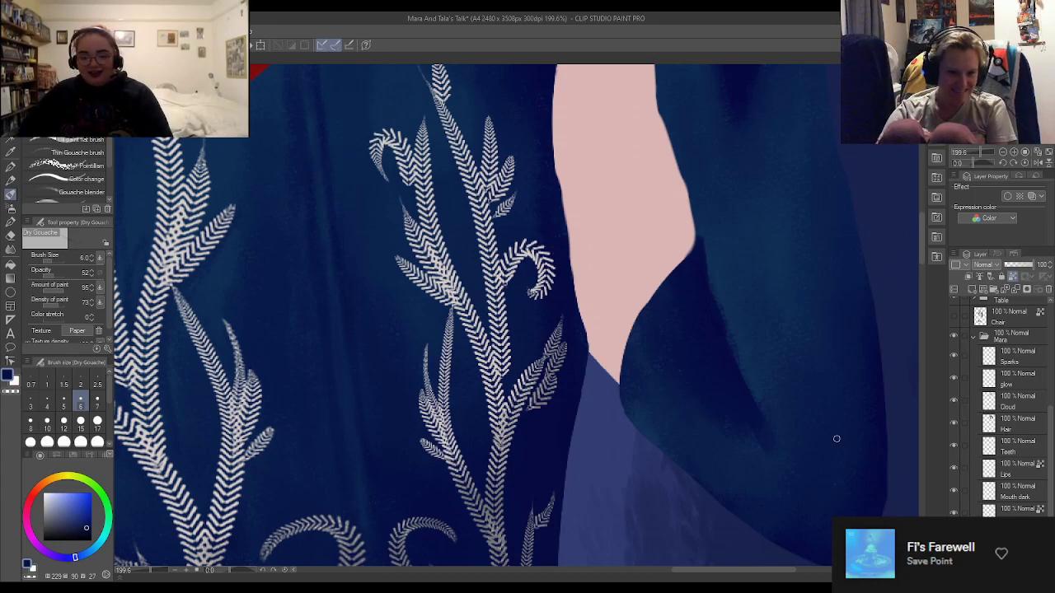
left_click(735, 382, "alt")
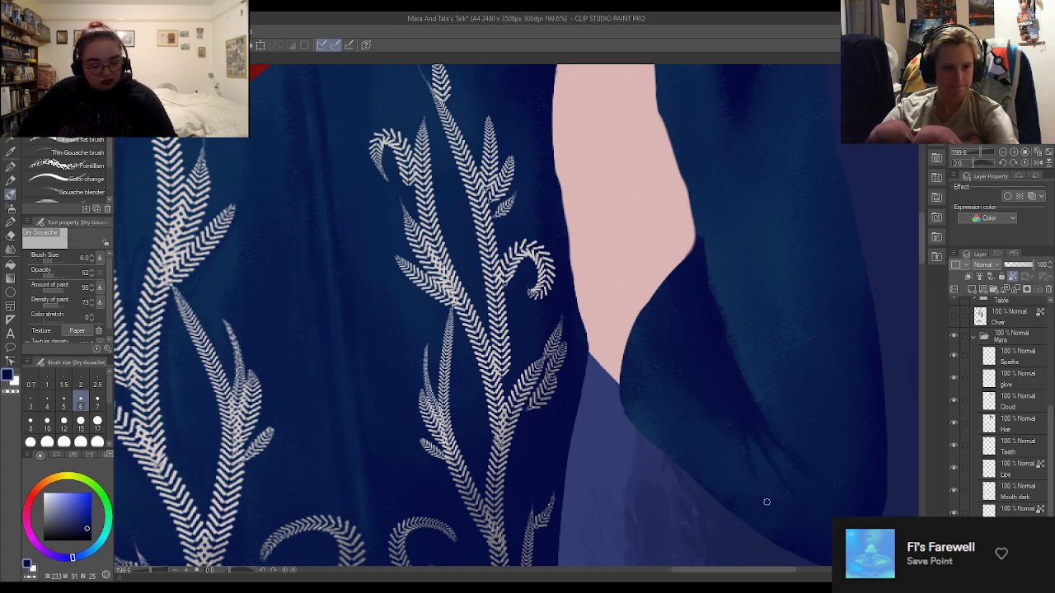
Paint fine crease lines at the inner elbow of the other bent sleeve, above the red cloth, with sampled blues
scroll(766, 501, "down", 6)
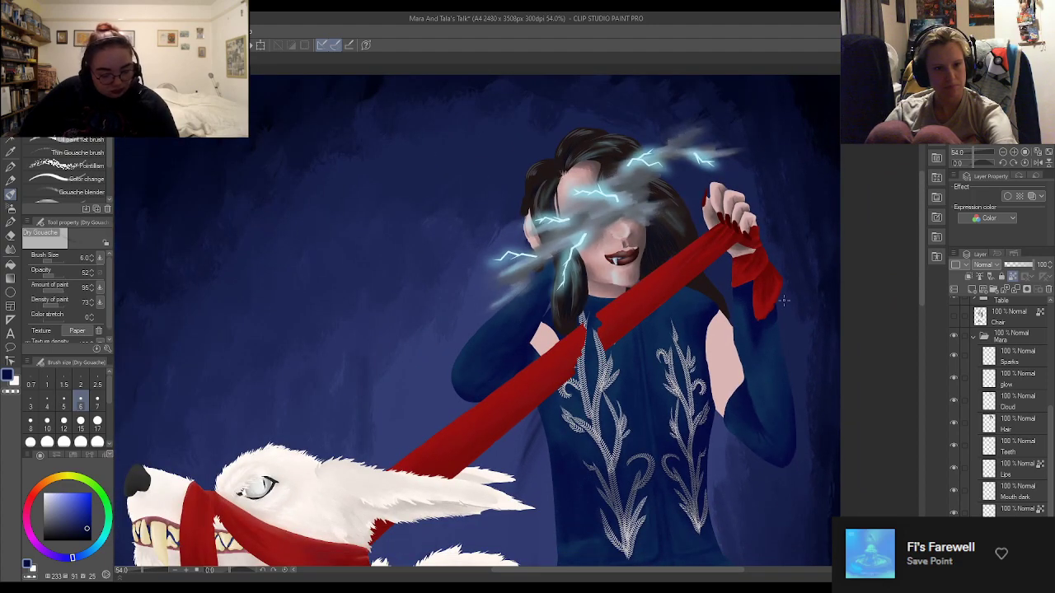
scroll(430, 345, "up", 4)
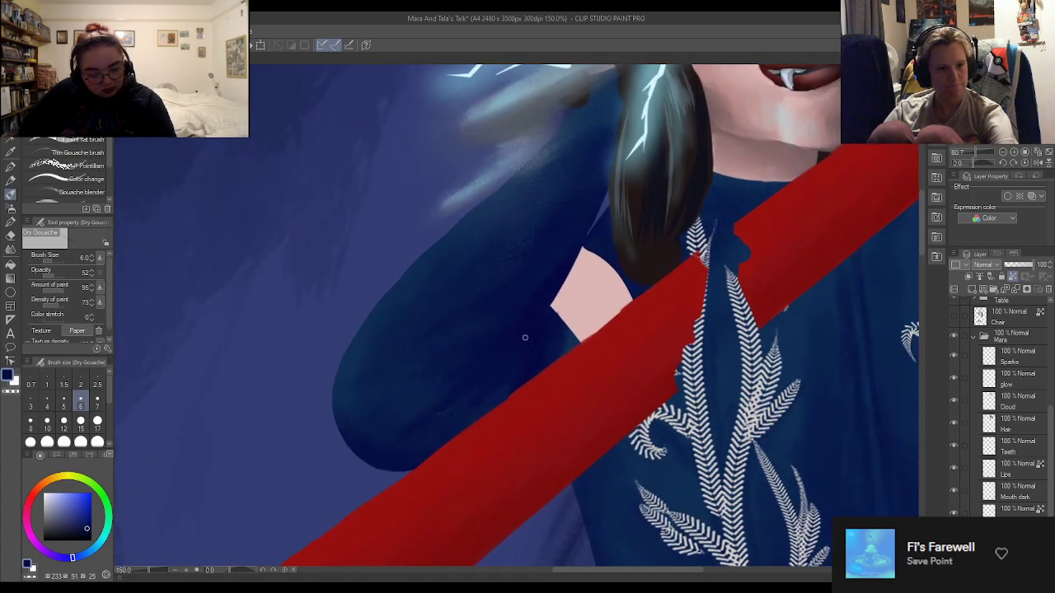
left_click(420, 304, "alt")
left_click(419, 286, "alt")
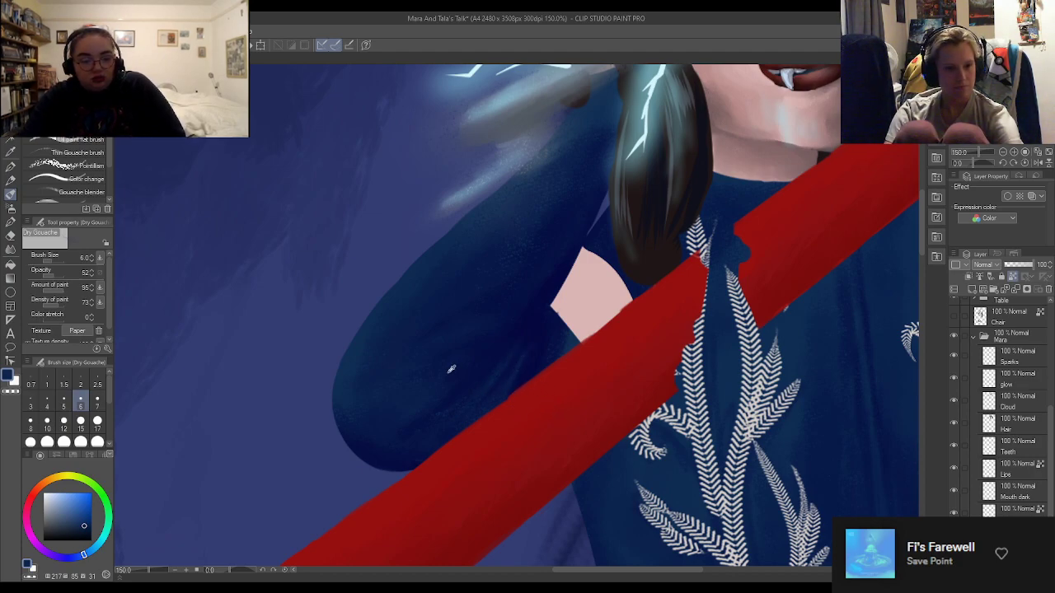
left_click(362, 332, "alt")
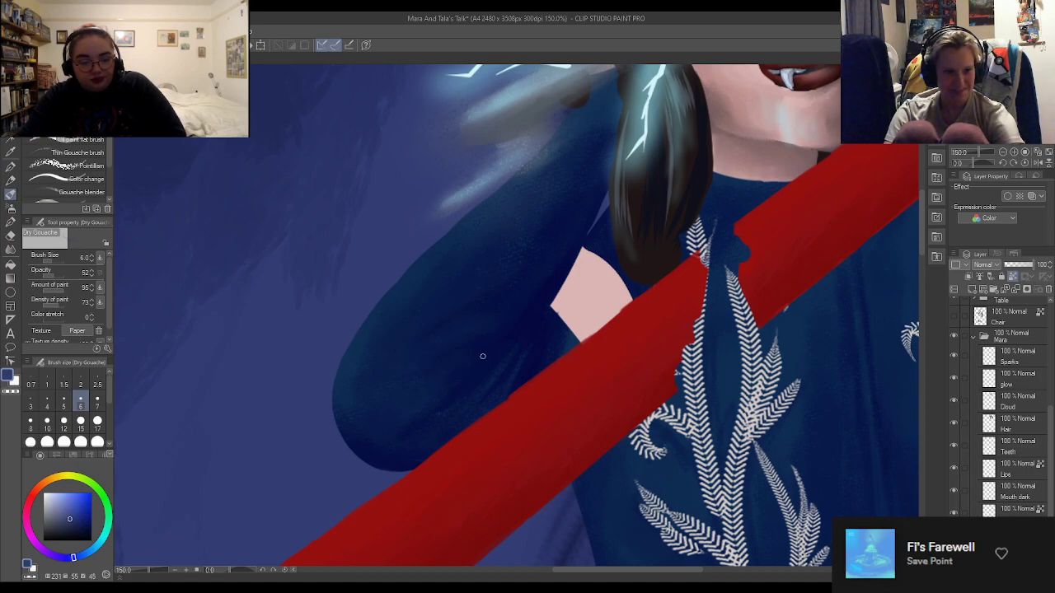
left_click(373, 360, "alt")
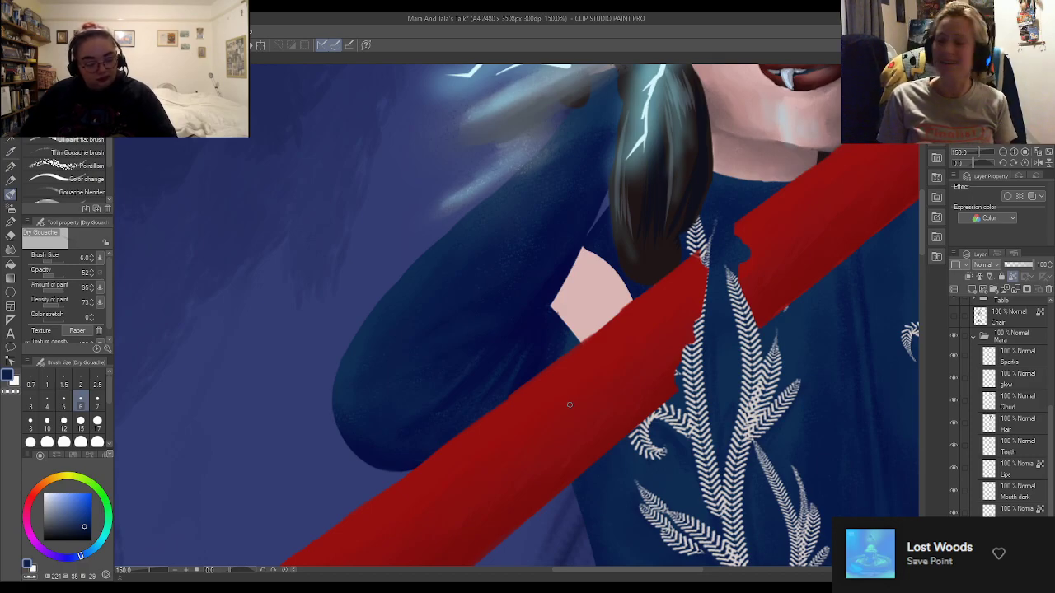
Clean up the inner edge of the cloth-holding arm's sleeve beside the hair tip and bare skin with the Kneaded eraser
scroll(428, 313, "down", 10)
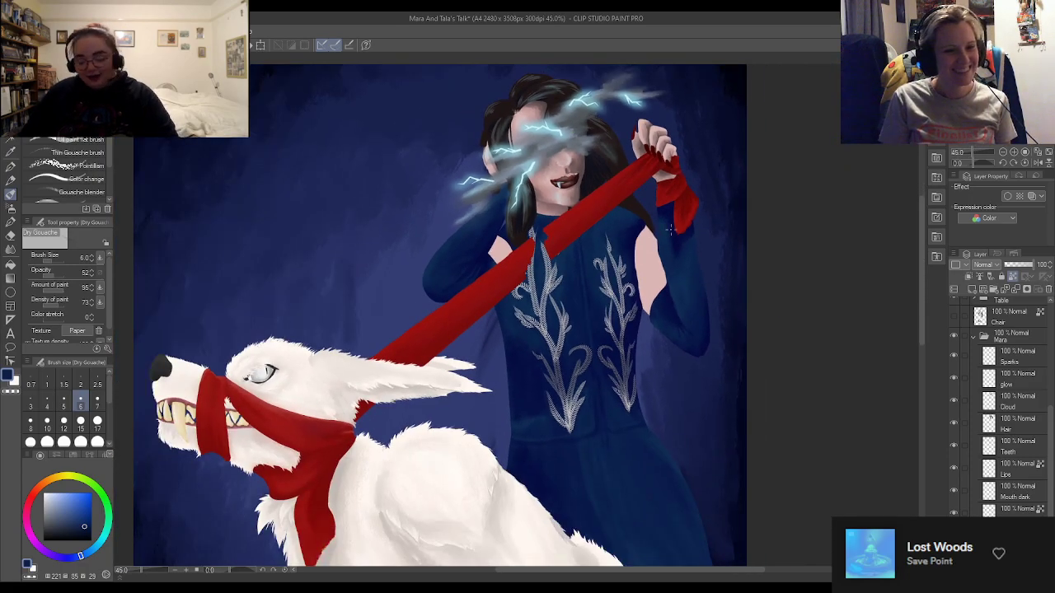
scroll(683, 212, "up", 5)
scroll(682, 212, "up", 3)
scroll(660, 239, "down", 1)
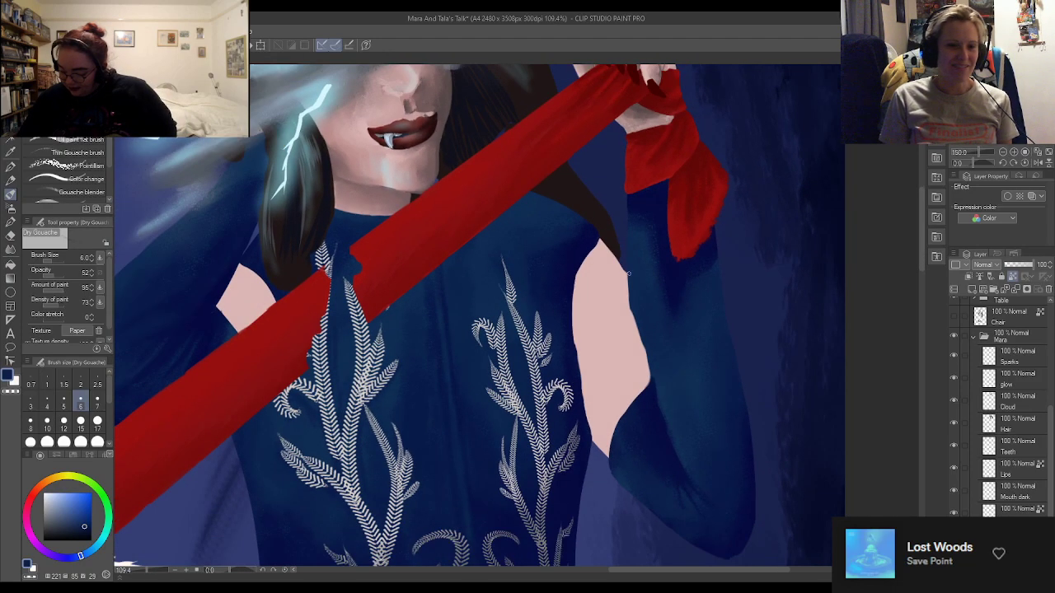
scroll(641, 258, "up", 3)
scroll(640, 257, "up", 1)
scroll(645, 273, "down", 2)
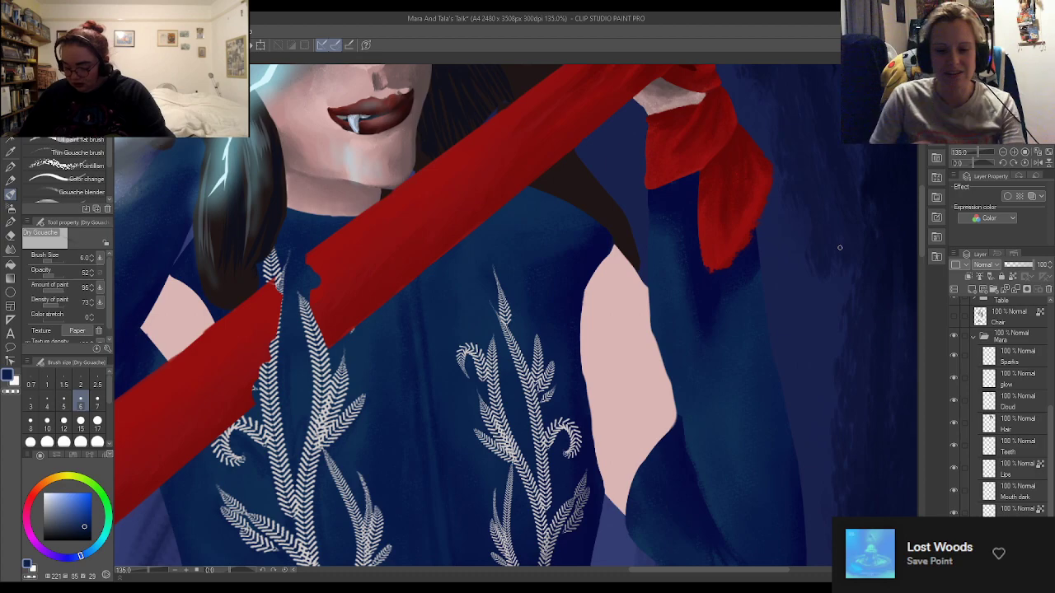
key("e")
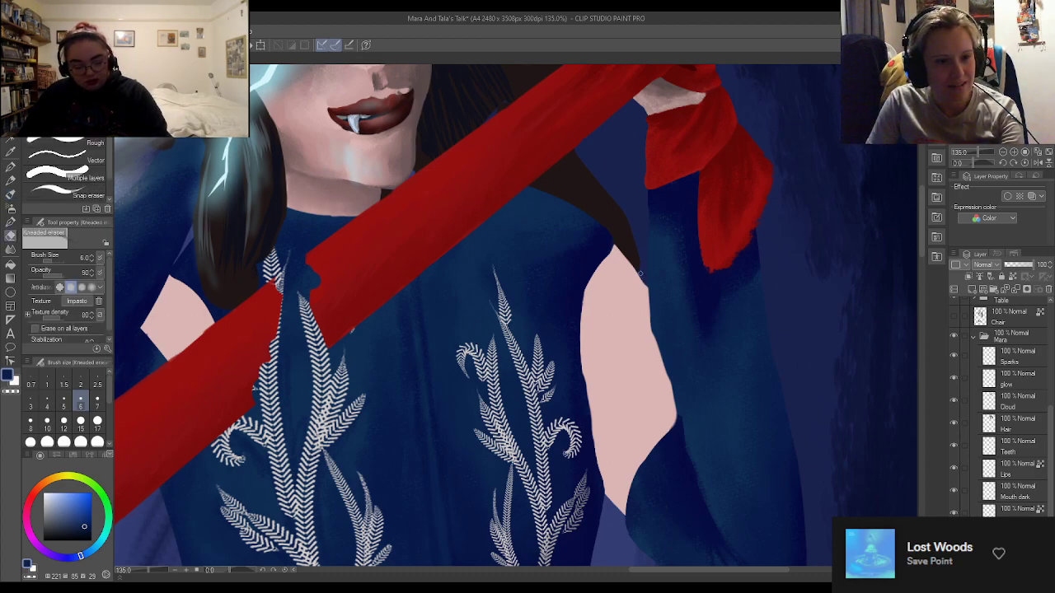
left_click_drag(651, 337, 648, 309)
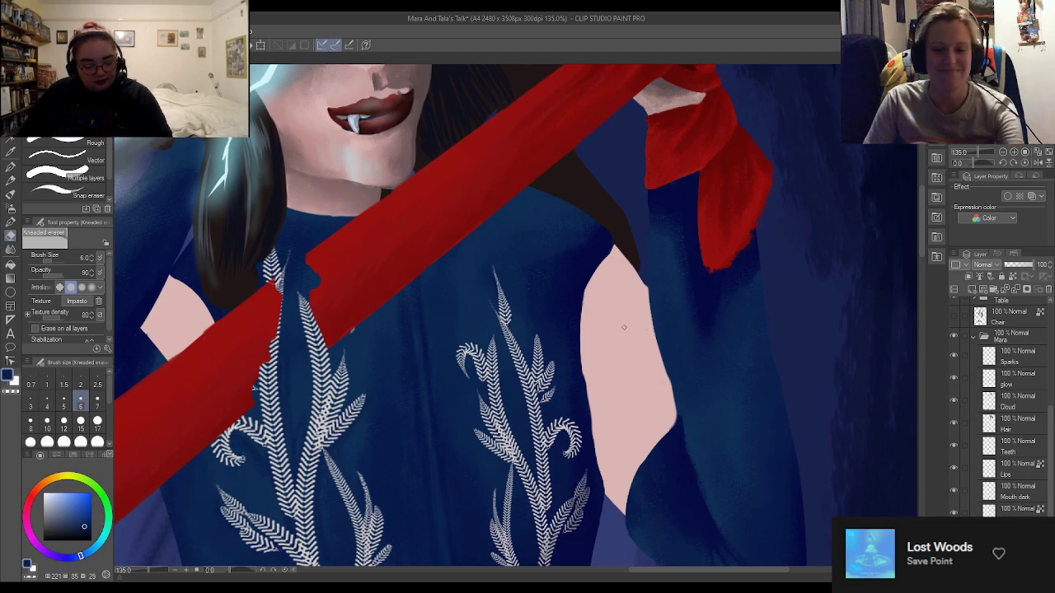
Refine the shading on the cloth-holding arm's sleeve between elbow and red cloth with the size 6 Dry Gouache brush and sampled blues
key("b")
left_click(700, 431, "alt")
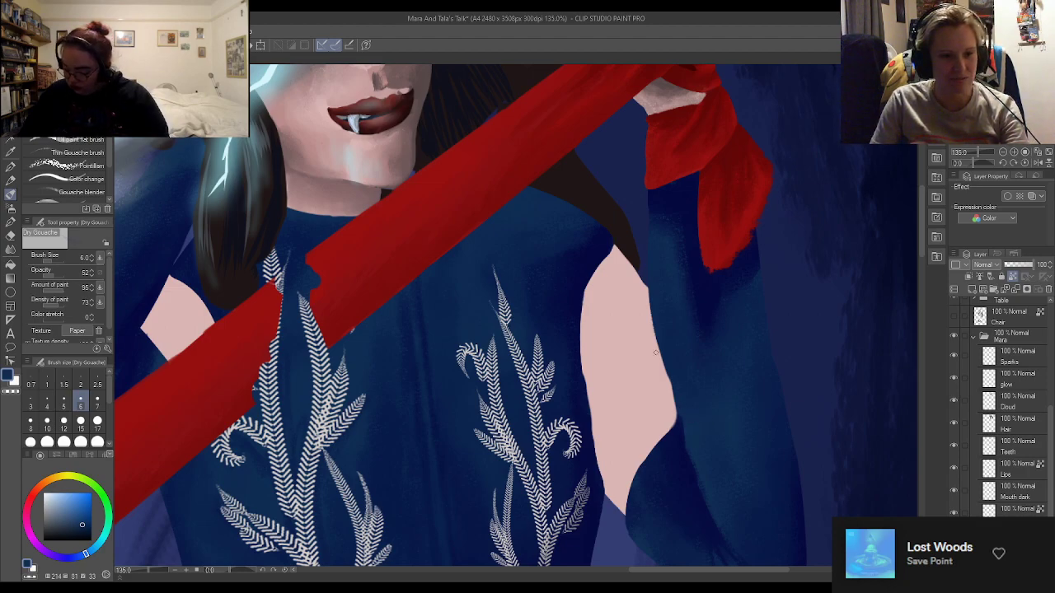
left_click(685, 423, "alt")
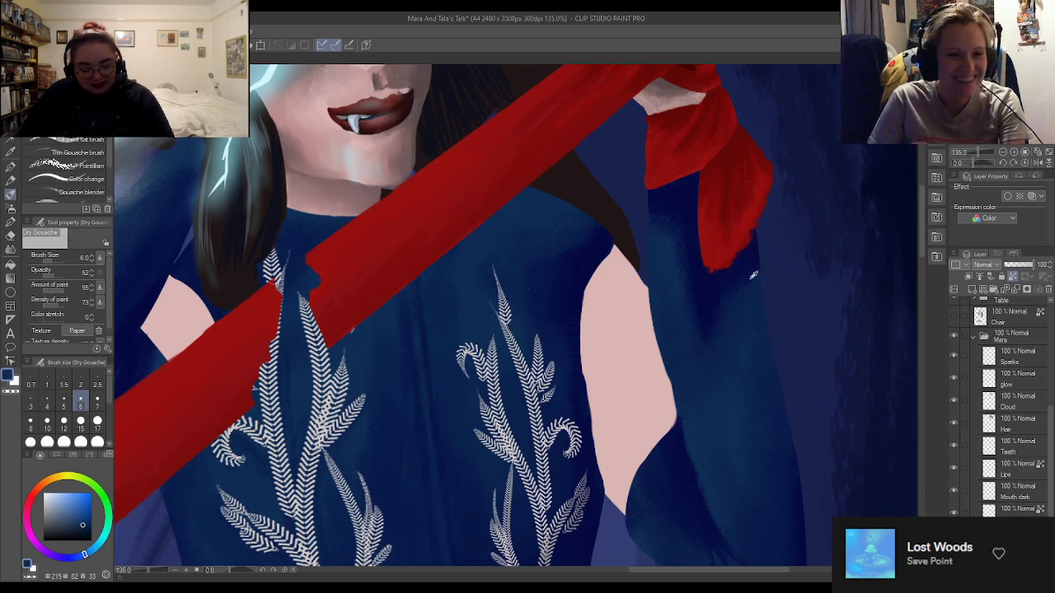
left_click(715, 329, "alt")
left_click(737, 304, "alt")
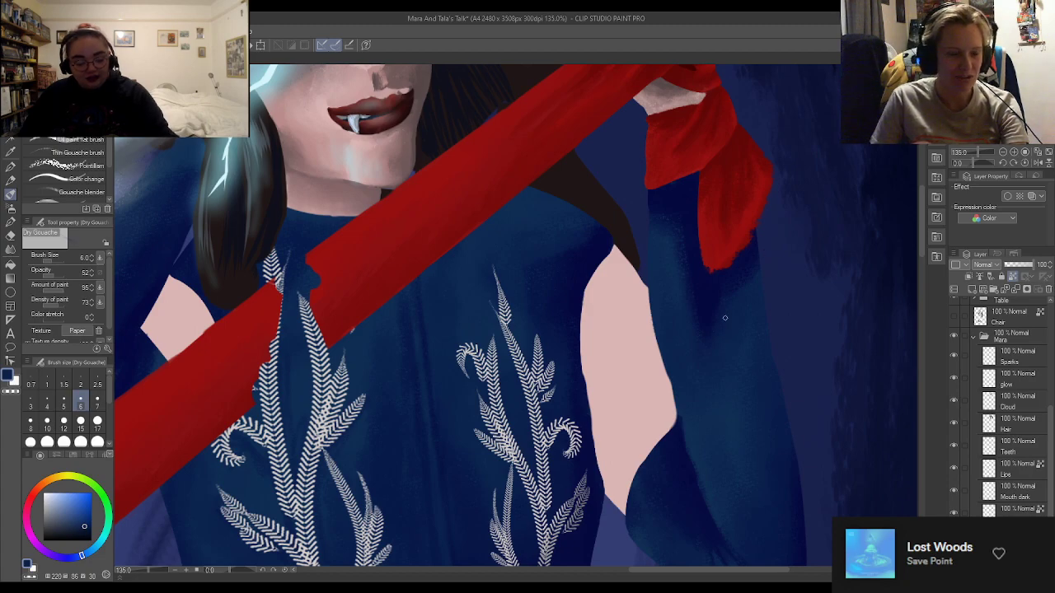
Shade the bodice between the shoulder, armhole and nearby embroidery with sampled dress blues, increasing the brush size to 17
left_click(565, 265, "alt")
left_click(614, 222, "alt")
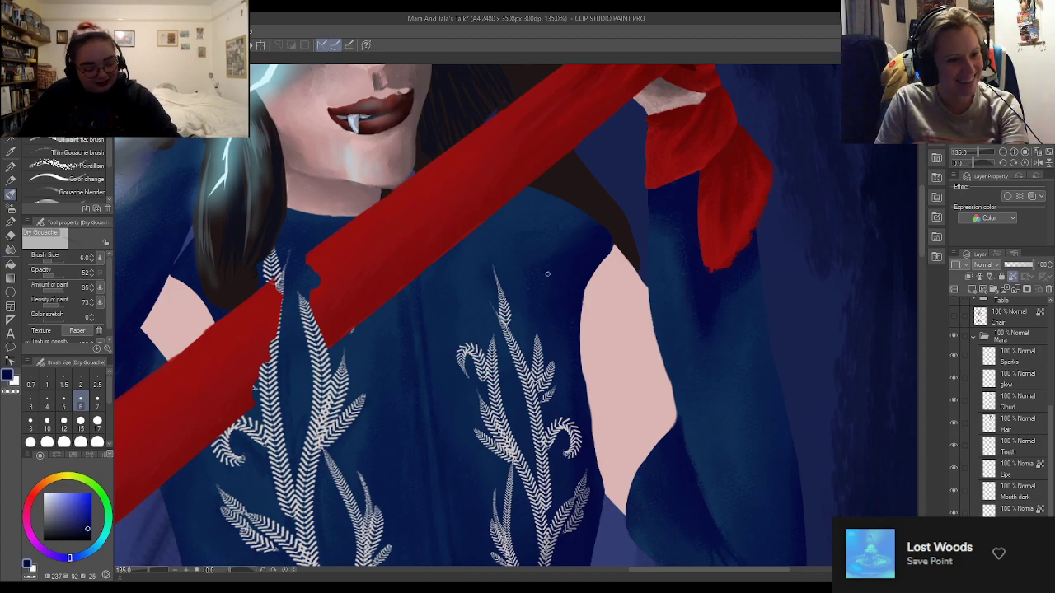
left_click(545, 288, "alt")
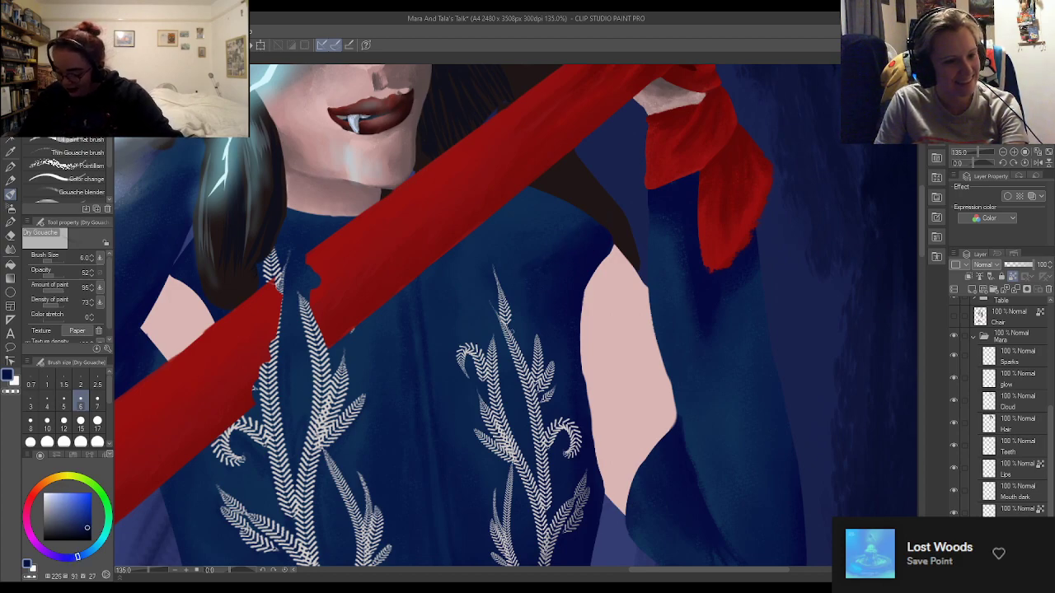
left_click(97, 421)
left_click(536, 259, "alt")
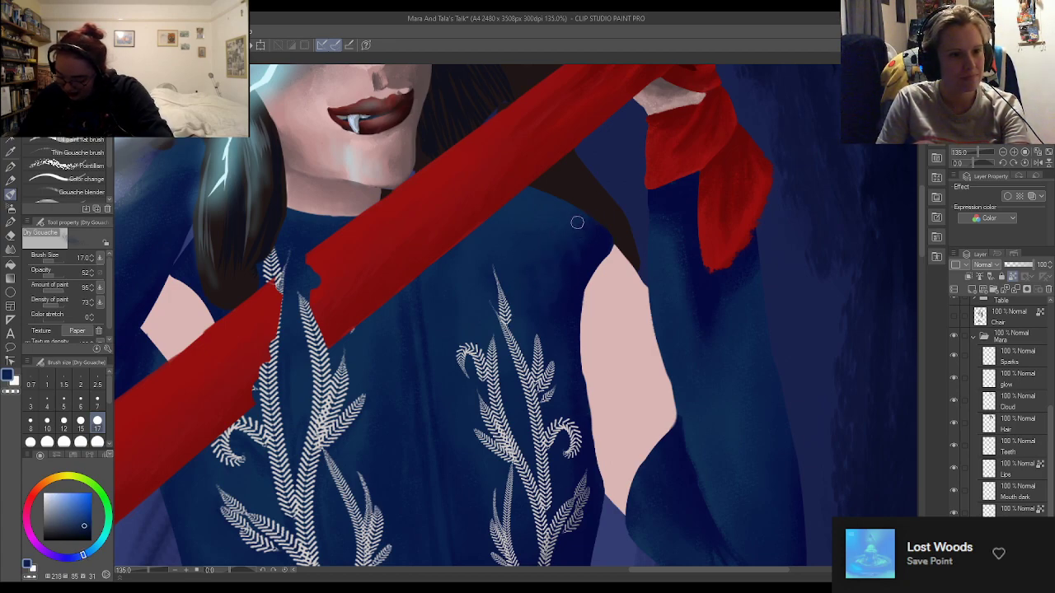
left_click(591, 250, "alt")
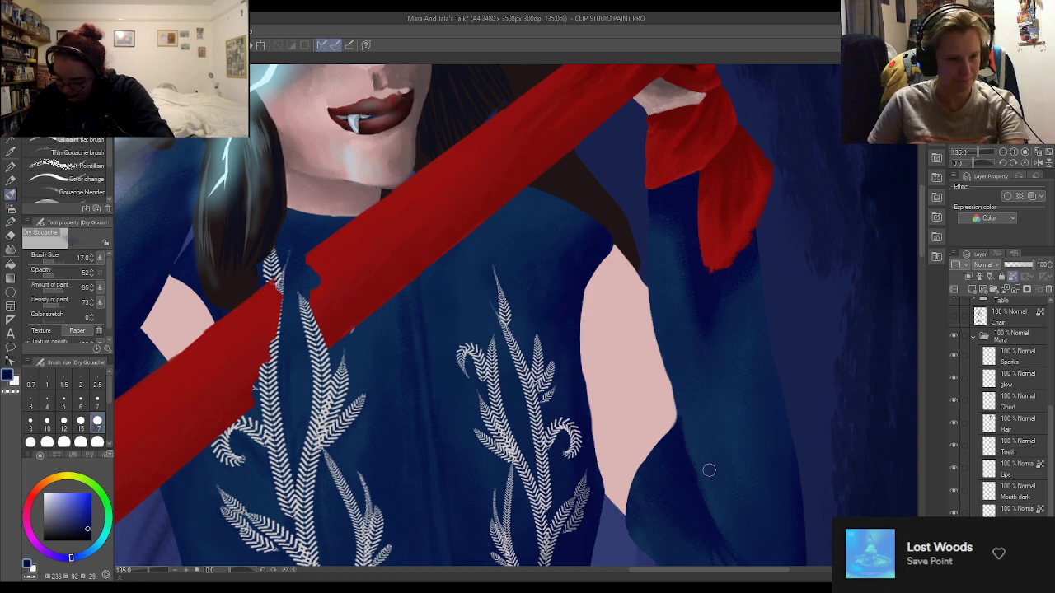
Set the brush size to 40 and soften the dress shading around the lower bodice and cloth-holding arm's elbow with sampled dark blues
scroll(583, 330, "down", 2)
scroll(584, 330, "down", 2)
scroll(486, 285, "down", 2)
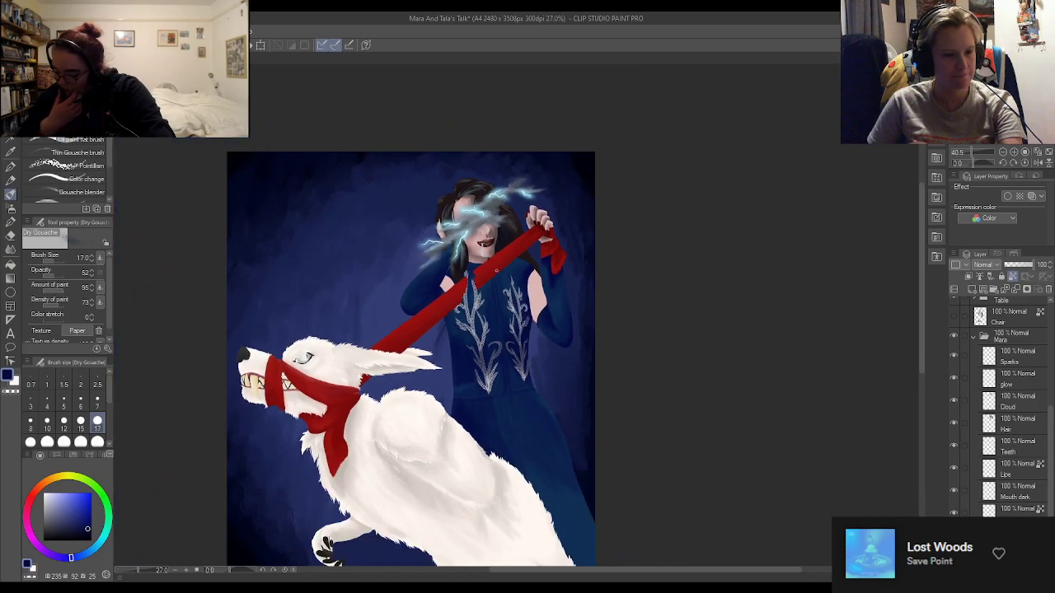
scroll(502, 313, "up", 4)
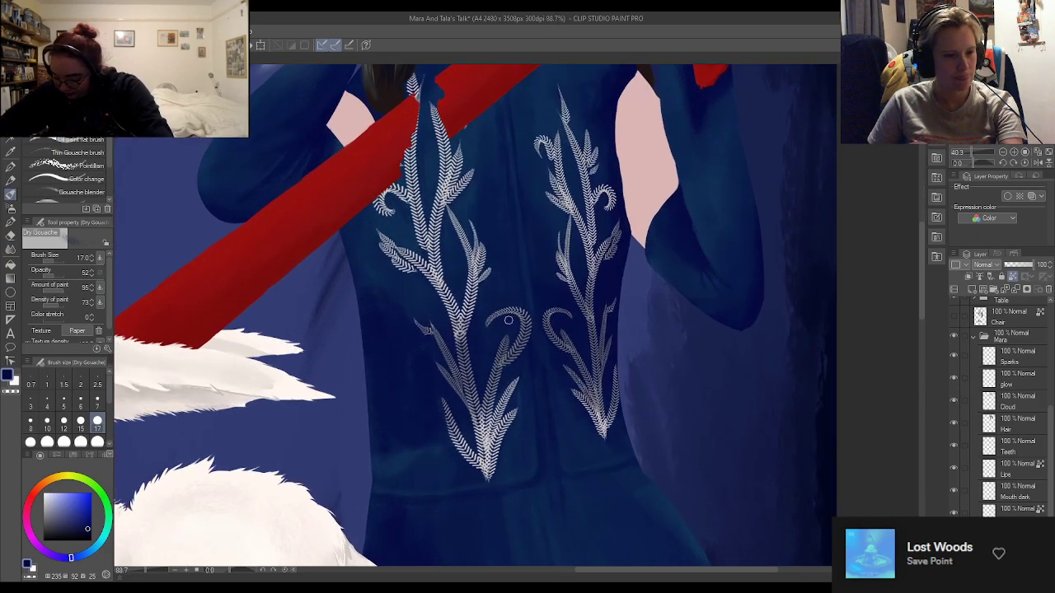
left_click(466, 525, "alt")
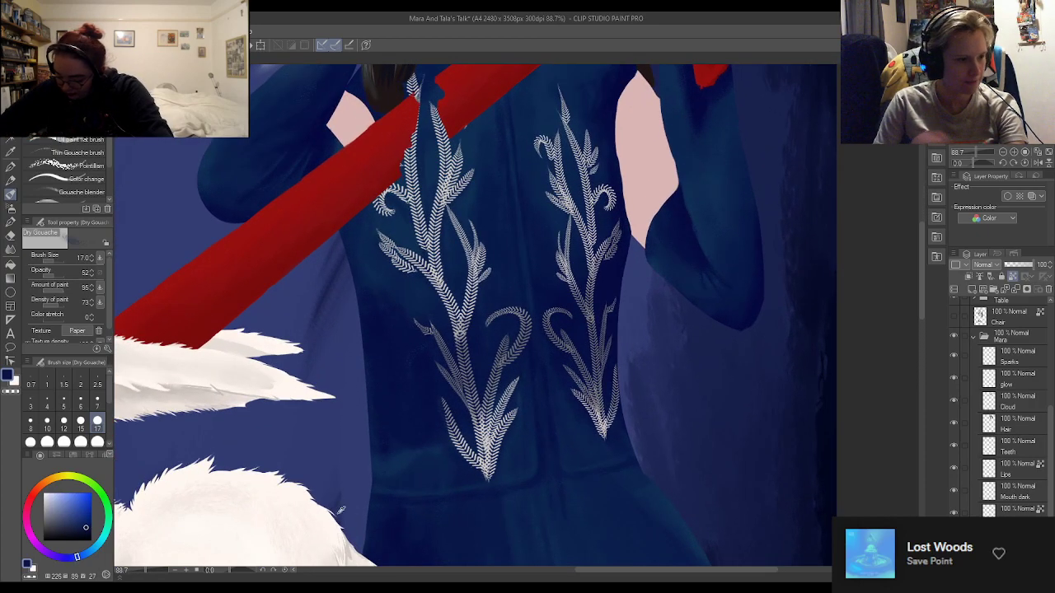
left_click(80, 443)
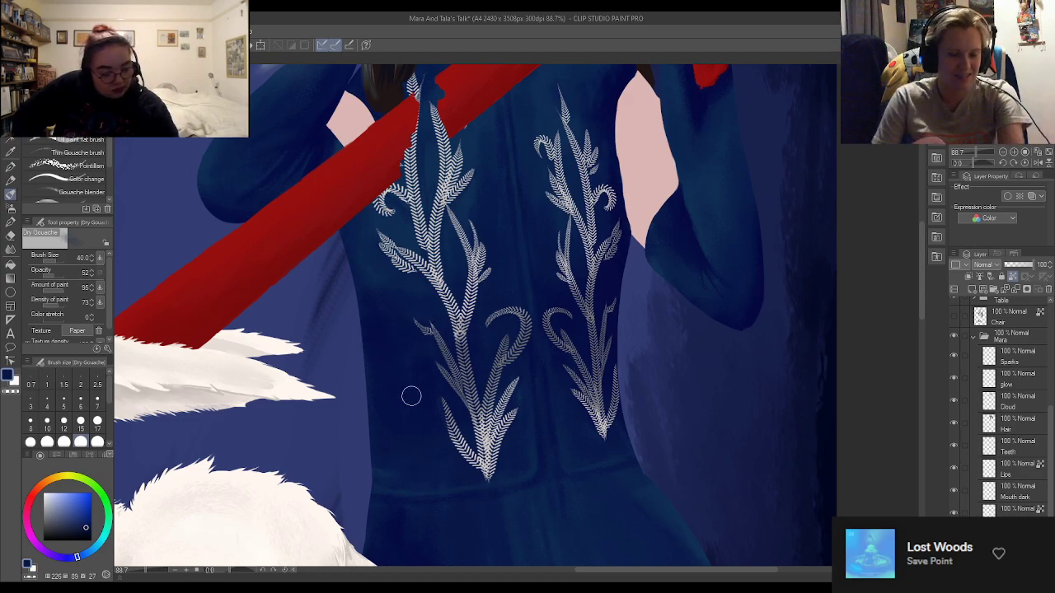
left_click(678, 230, "alt")
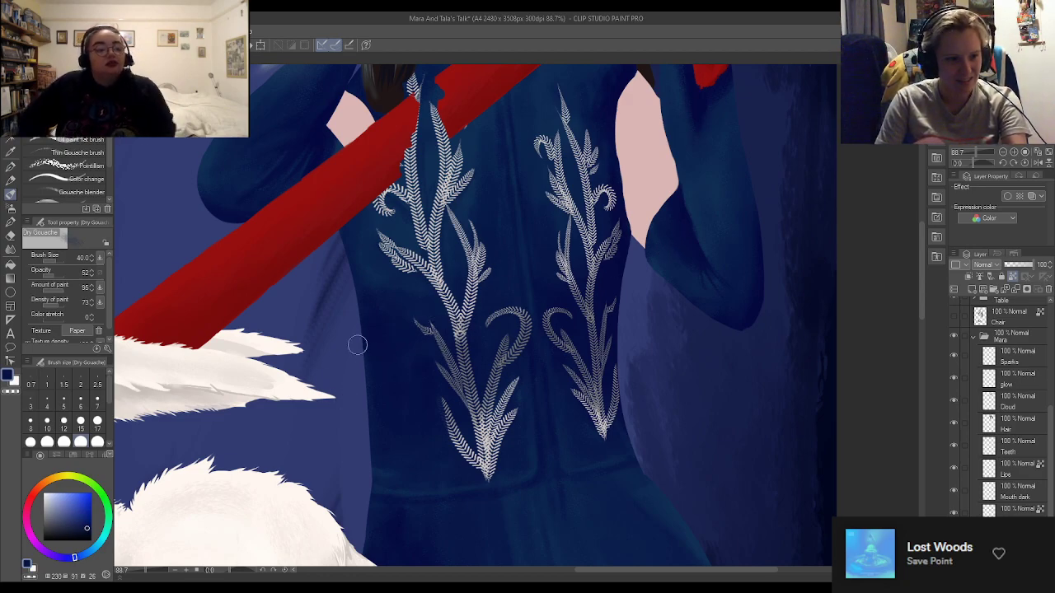
left_click(697, 216, "alt")
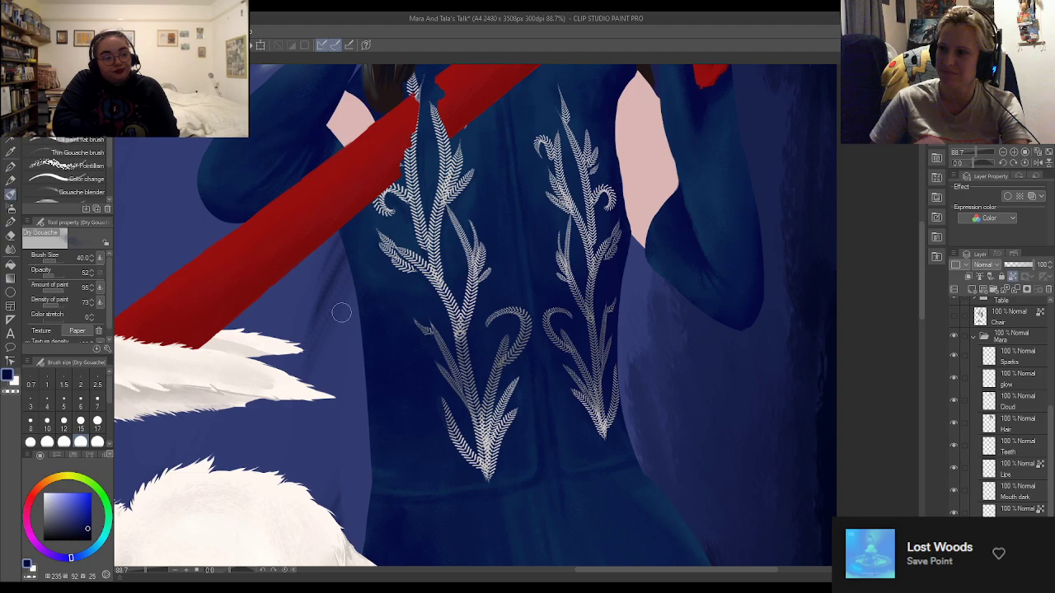
Blend the dark shadow below the red cloth into the forearm sleeve, using blues sampled from the sleeve and shoulder
scroll(339, 318, "down", 4)
scroll(516, 231, "up", 2)
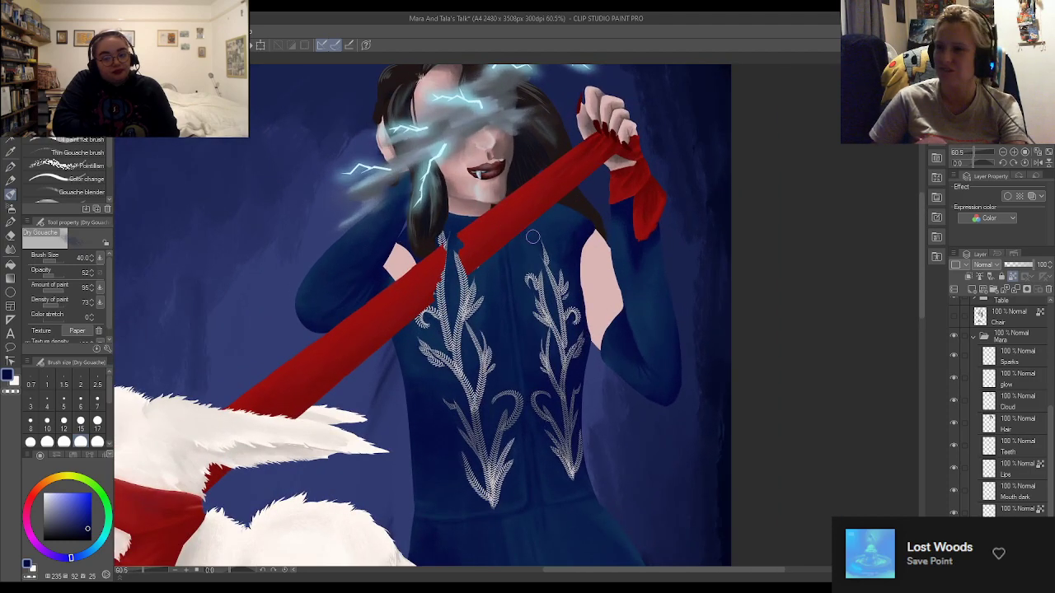
scroll(585, 251, "up", 1)
scroll(642, 256, "up", 2)
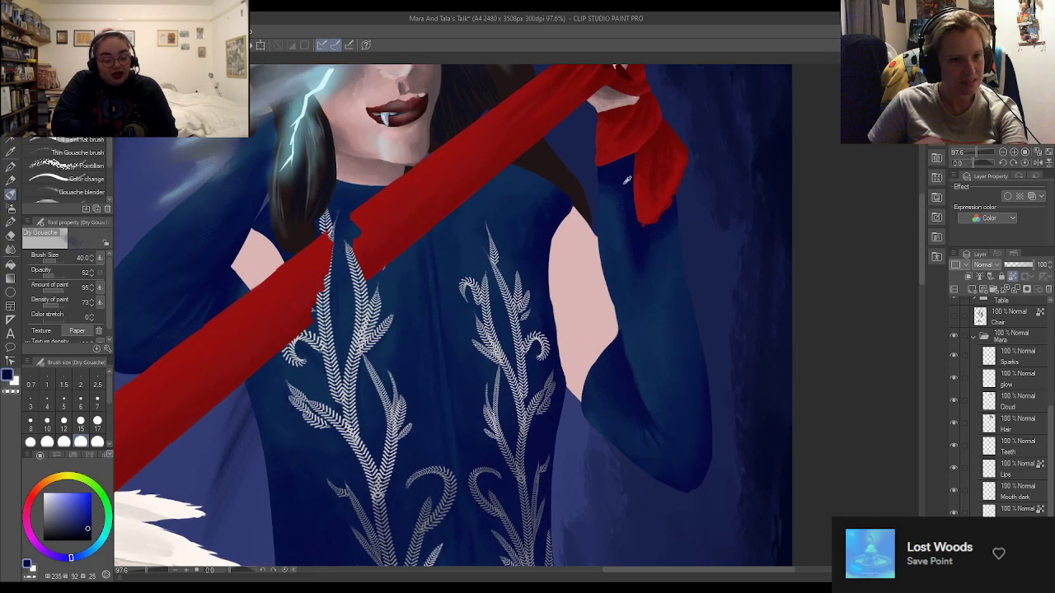
left_click(703, 402, "alt")
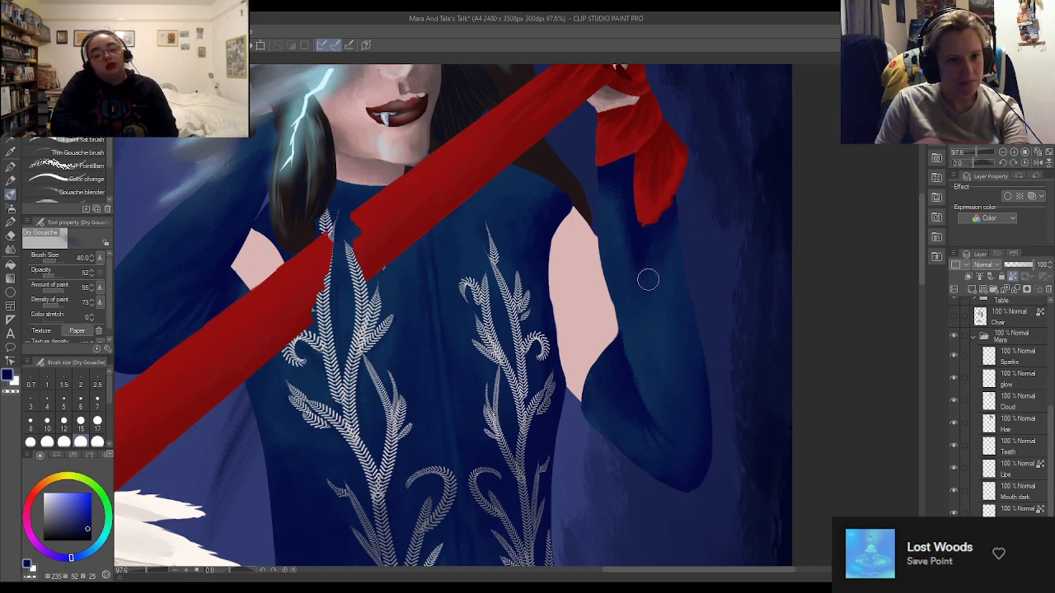
left_click(674, 295, "alt")
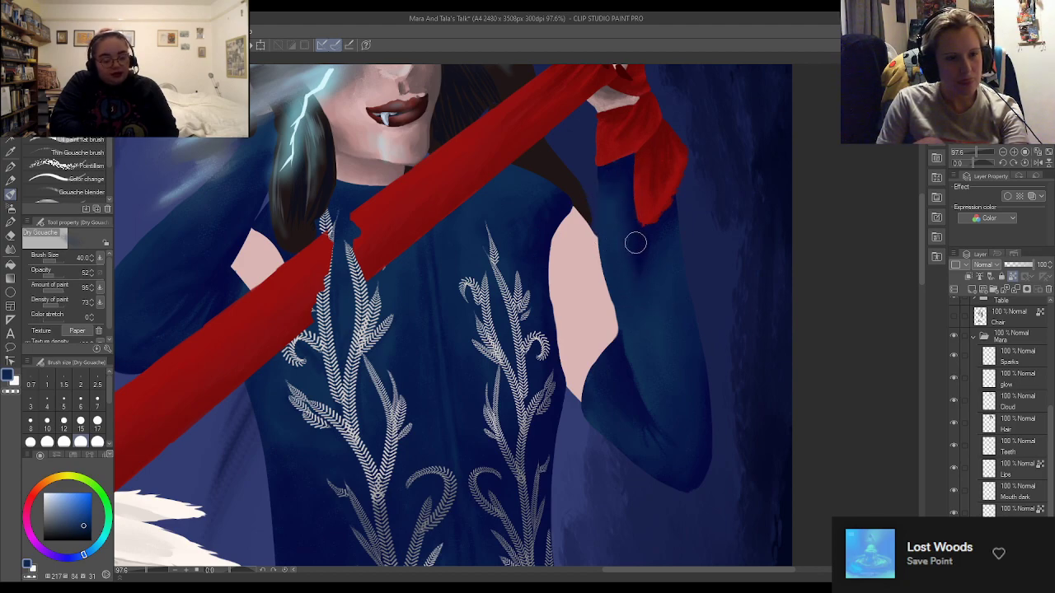
left_click(548, 203, "alt")
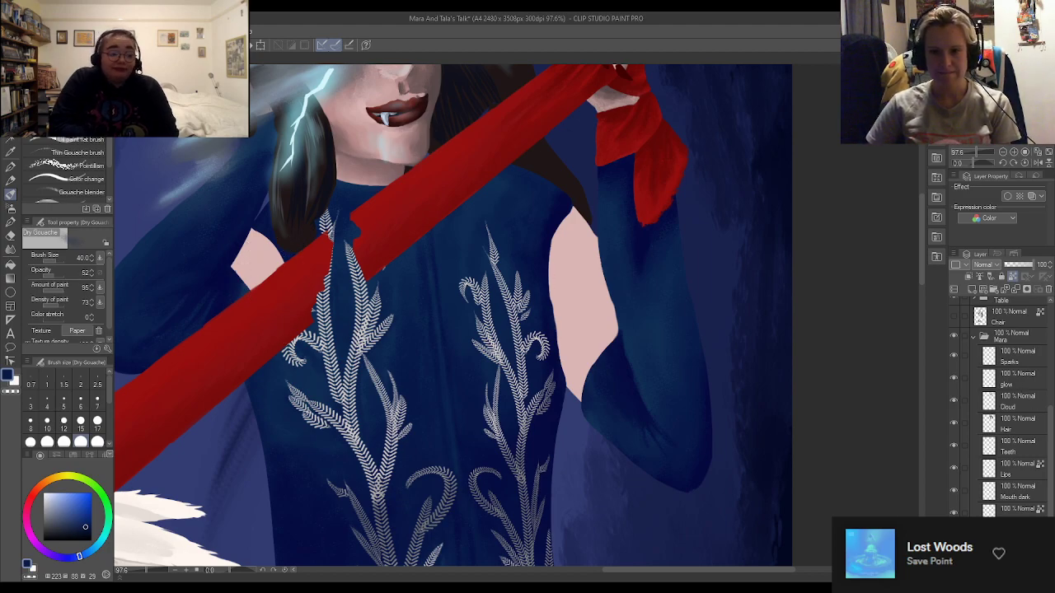
Paint a lighter blue band across the top of the skirt just below the waist seam with sampled skirt blues
scroll(389, 336, "down", 3)
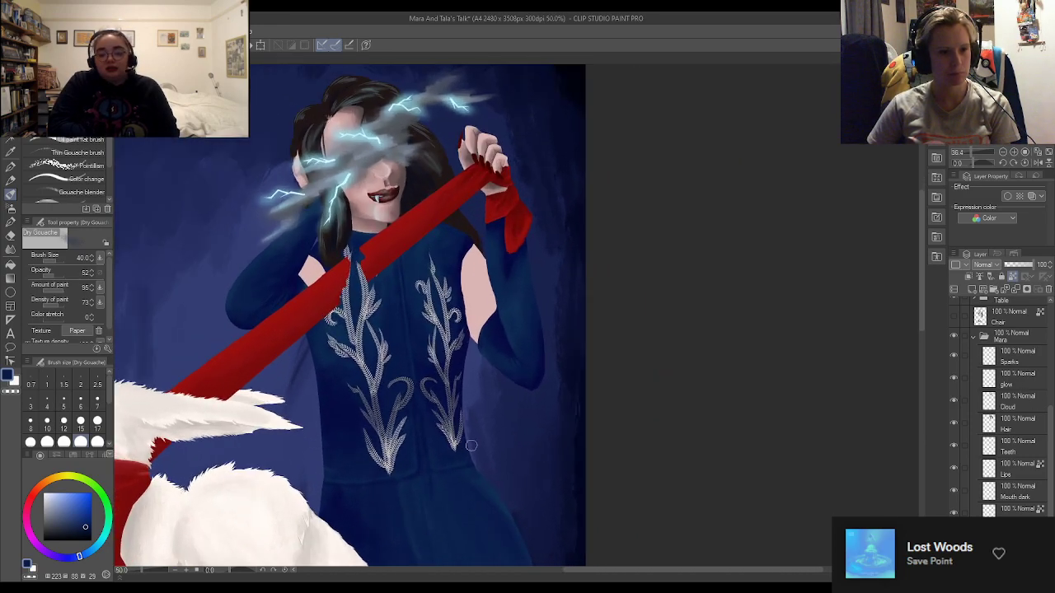
scroll(469, 448, "up", 1)
scroll(395, 502, "down", 2)
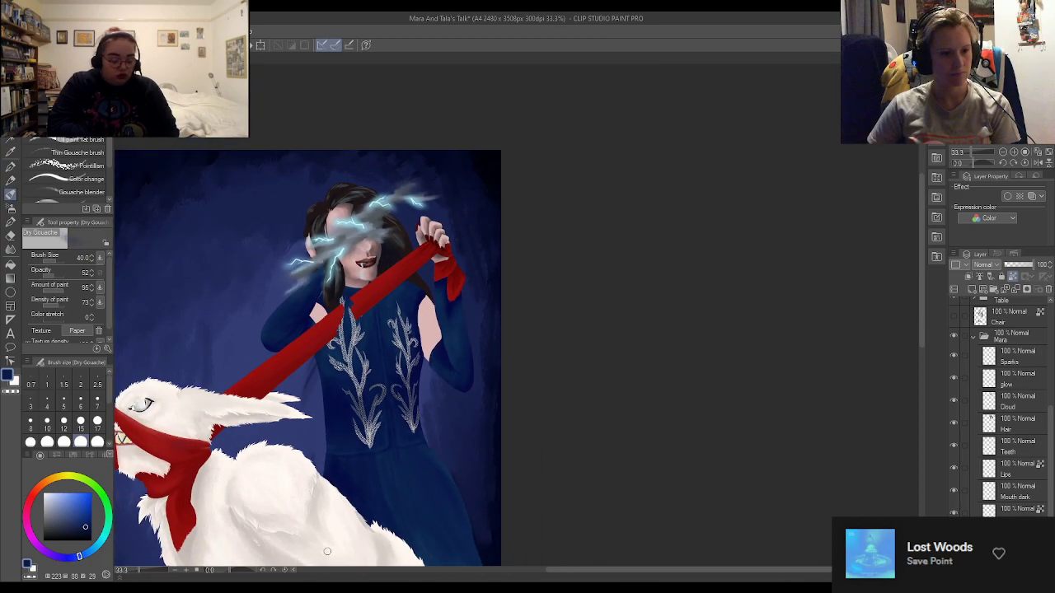
scroll(326, 553, "down", 1)
scroll(494, 470, "up", 4)
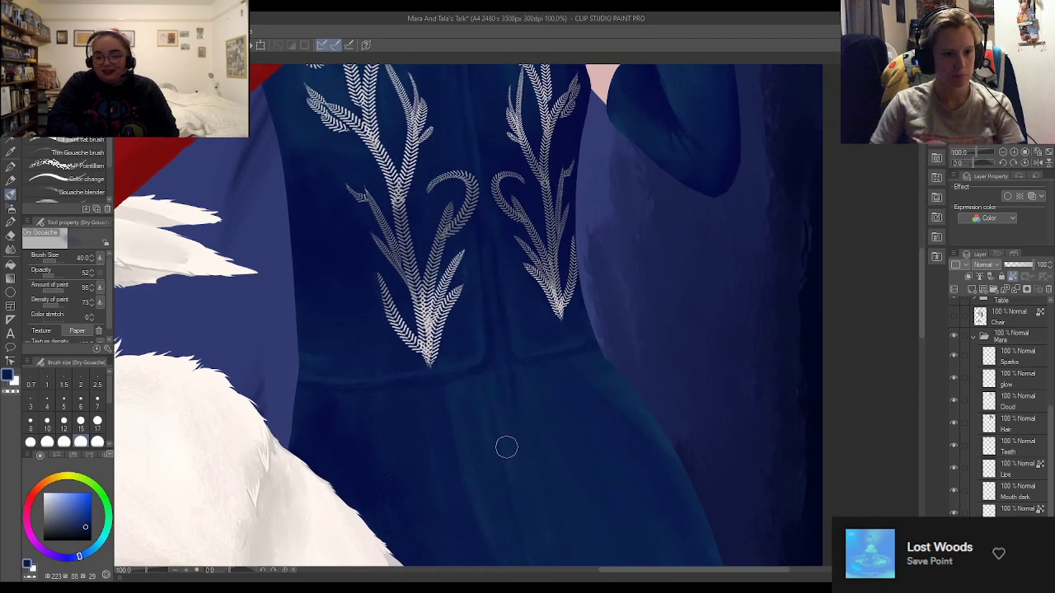
left_click(667, 432, "alt")
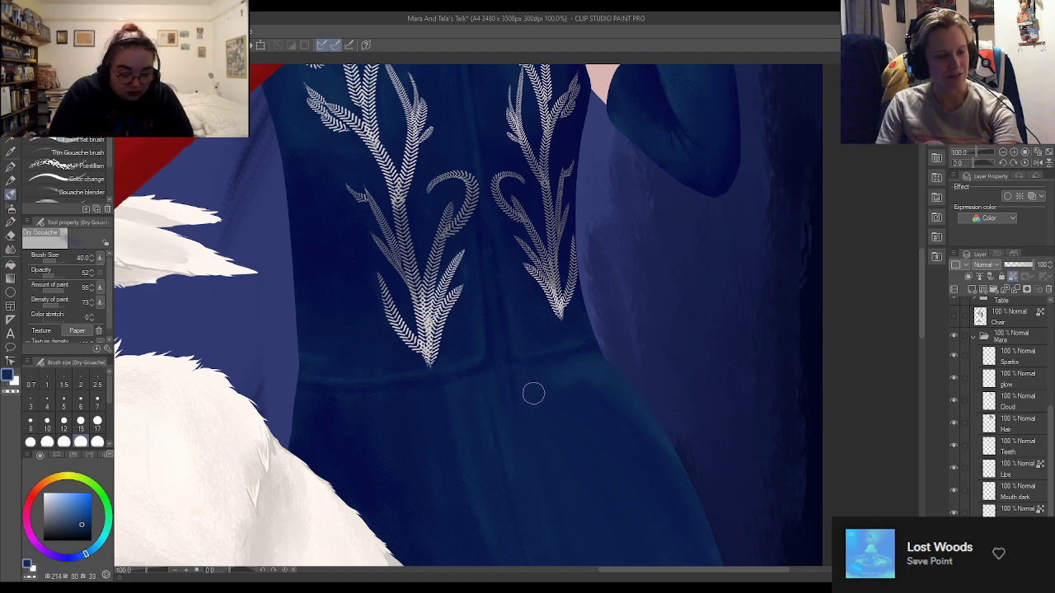
left_click(597, 417, "alt")
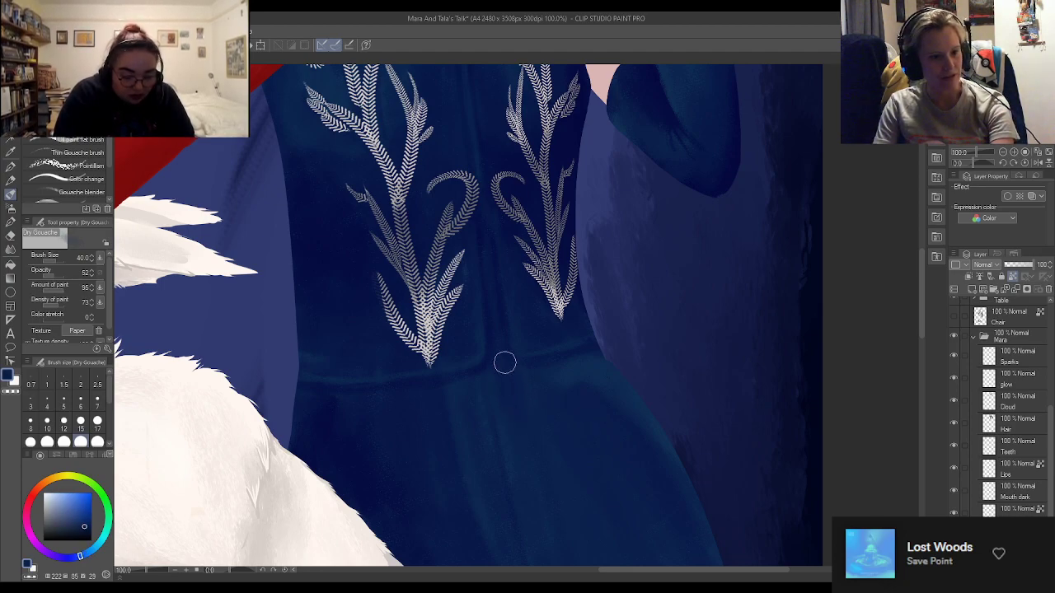
left_click(602, 385, "alt")
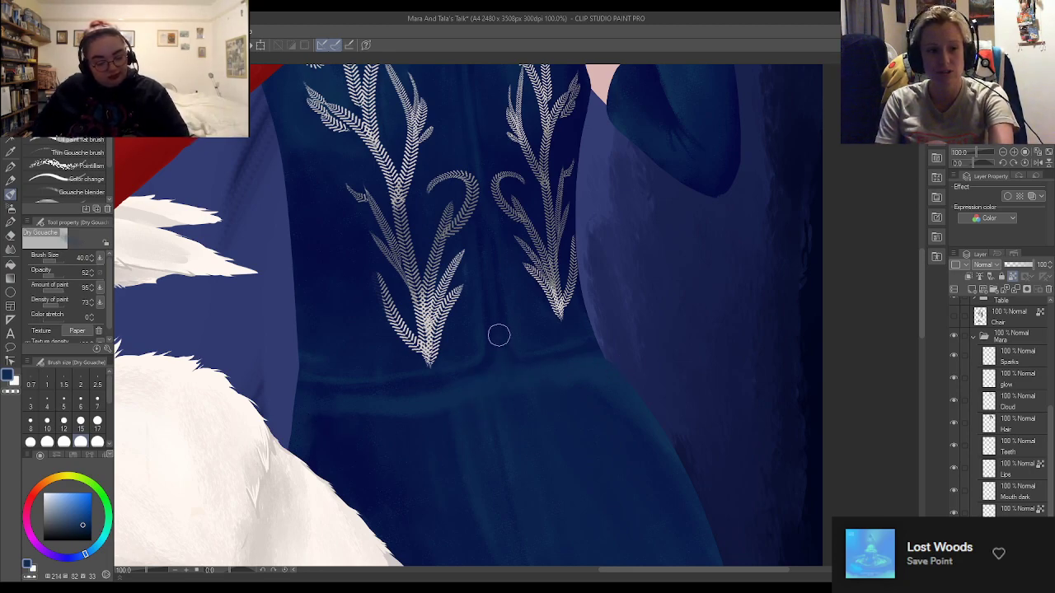
Set the brush size to 50 and smooth the vertical folds in the upper skirt with blues sampled near the waist seam
left_click(341, 443, "alt")
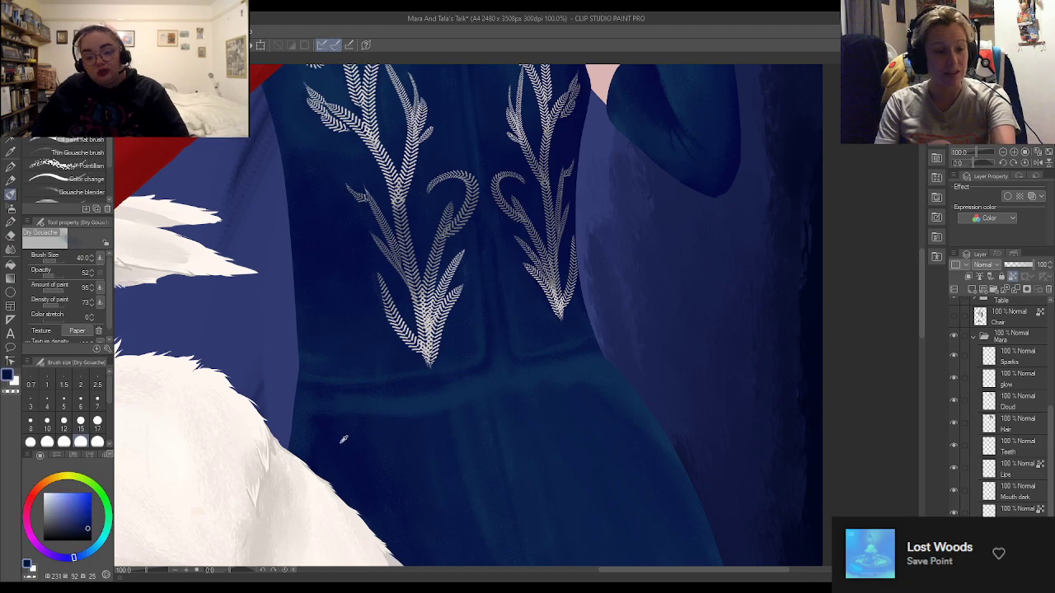
left_click(98, 423)
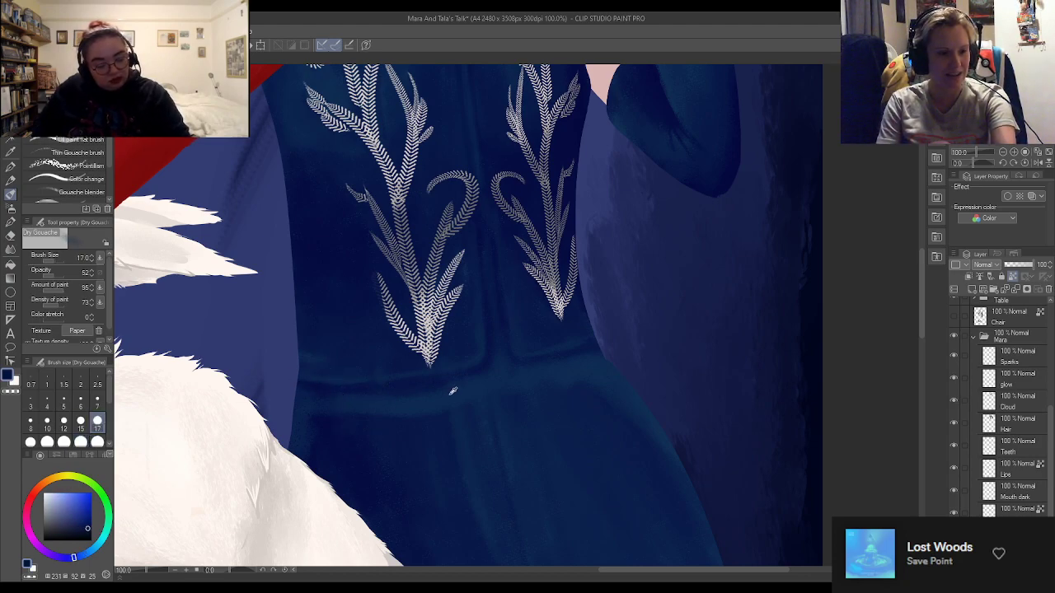
left_click(450, 393, "alt")
left_click(97, 442)
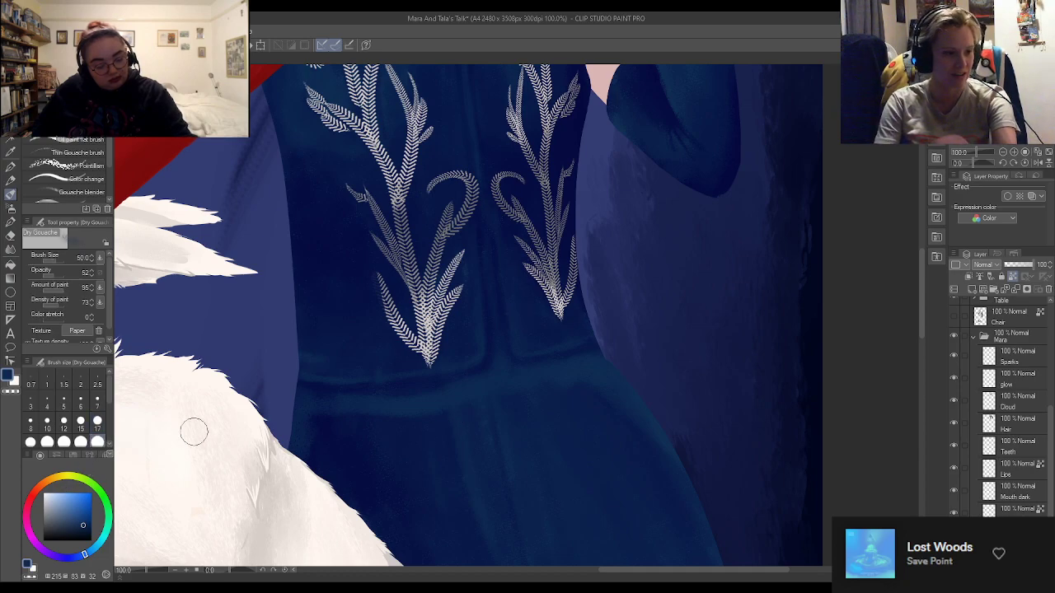
left_click(466, 427, "alt")
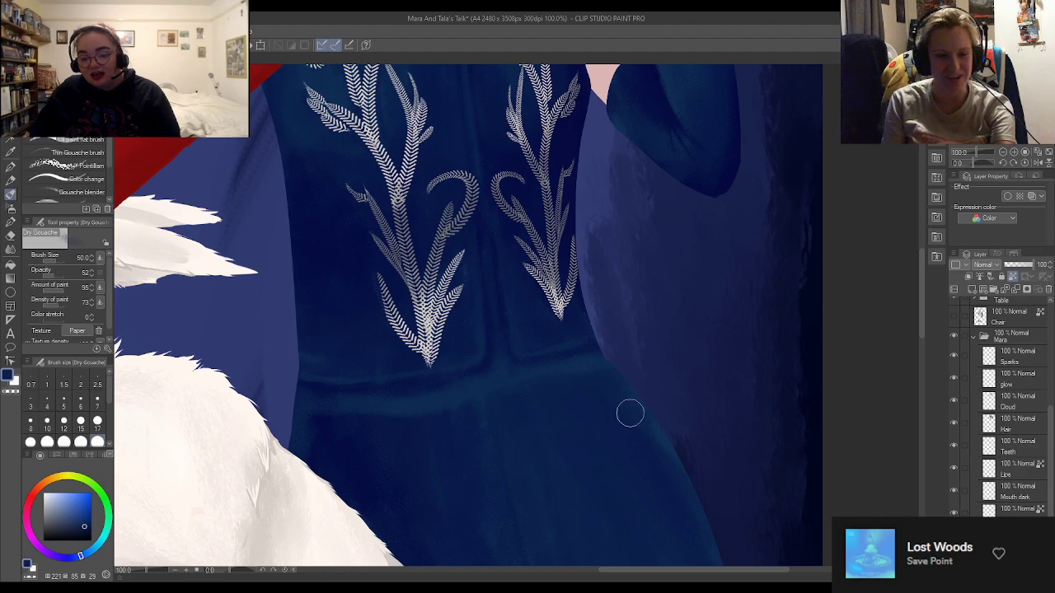
left_click(585, 363, "alt")
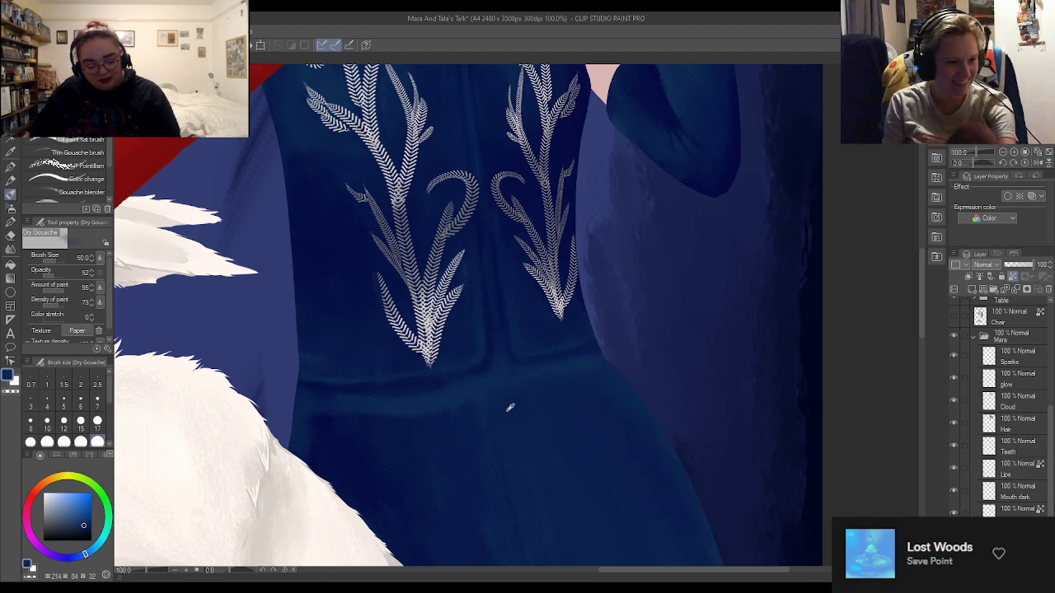
Blend the light band below the waist seam into the dark skirt side beside the wolf's back with sampled blues
left_click(451, 438, "alt")
left_click(326, 424, "alt")
left_click(397, 427, "alt")
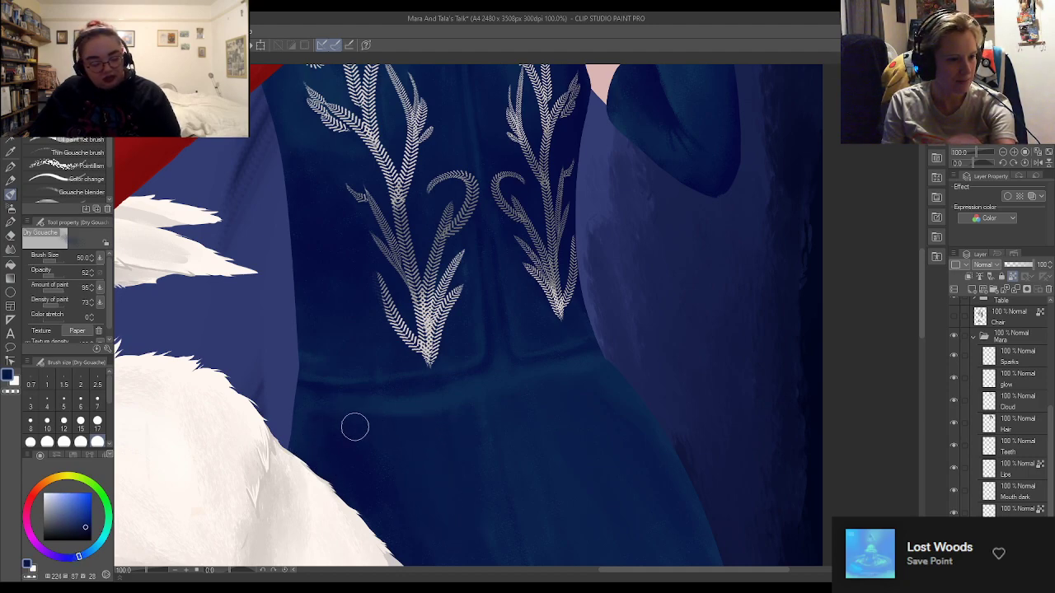
left_click(318, 412, "alt")
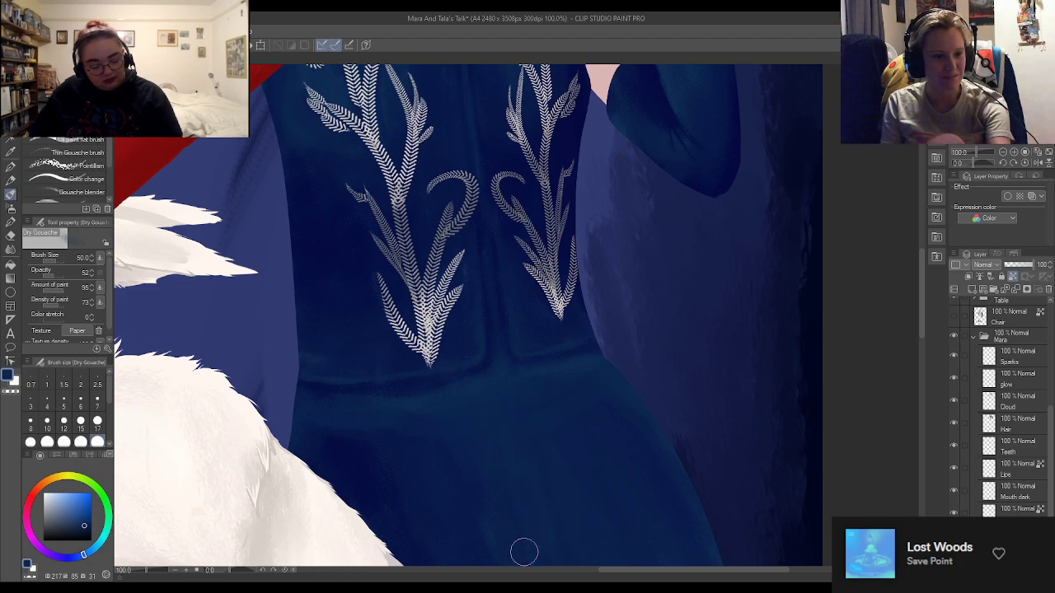
Set the brush size to 300 and blend the lower skirt beside the wolf's back with blues sampled from the skirt and waist
scroll(387, 358, "down", 2)
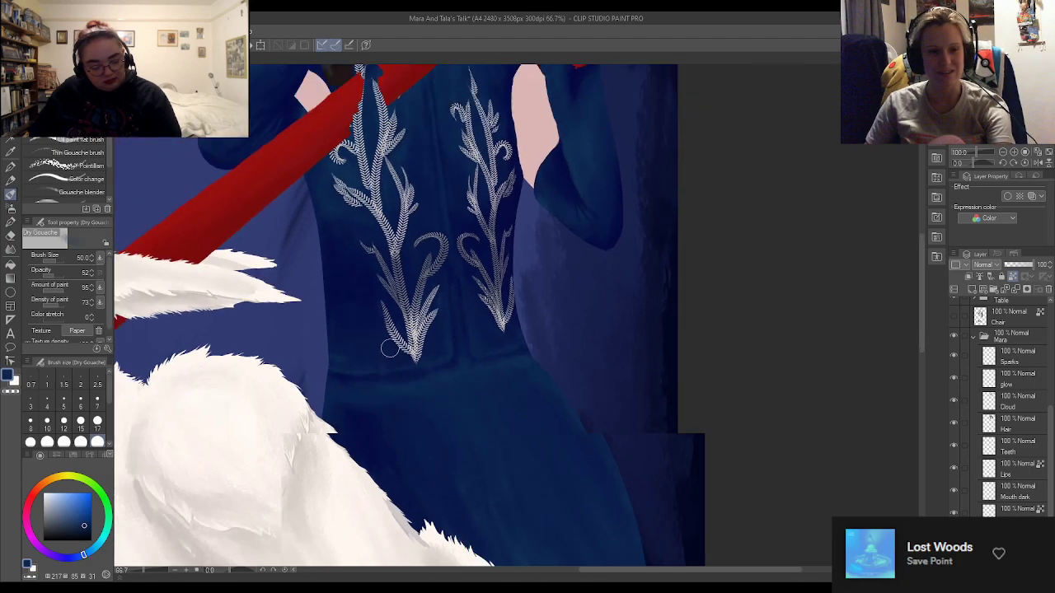
scroll(425, 446, "up", 2)
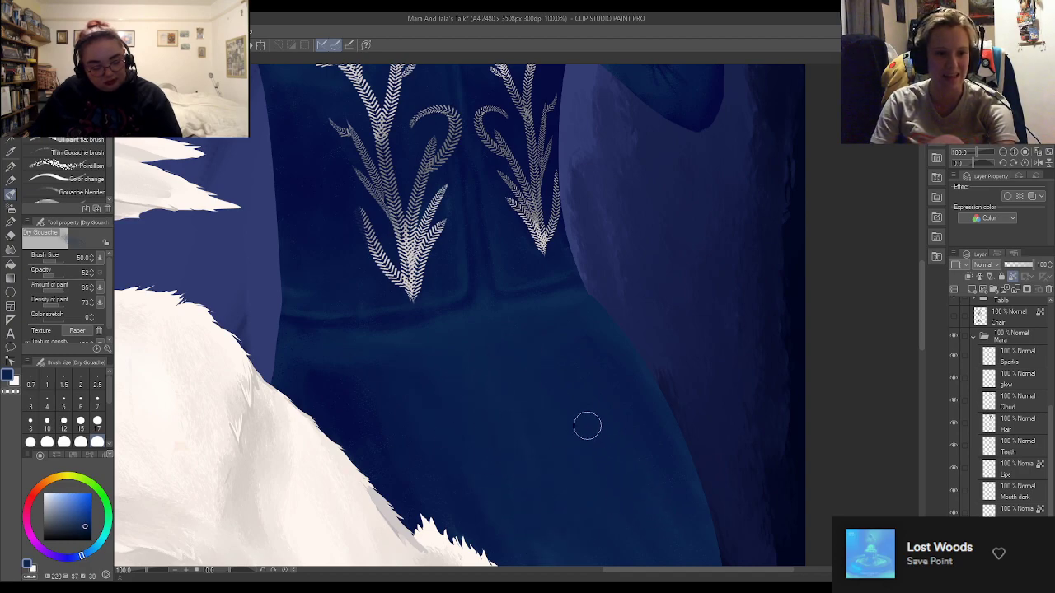
scroll(587, 410, "down", 5)
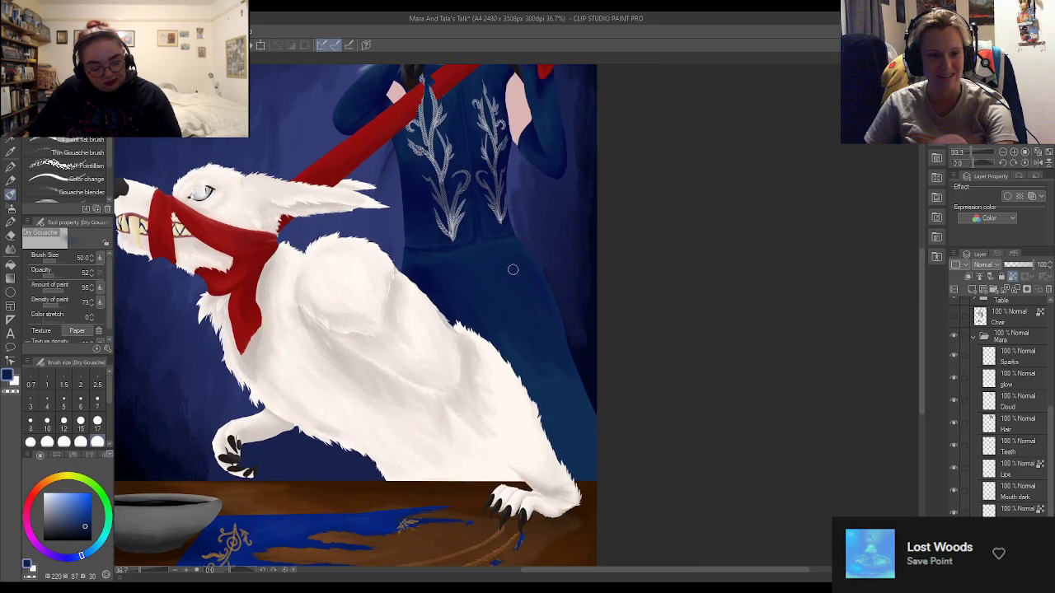
scroll(494, 239, "up", 3)
left_click(395, 310, "alt")
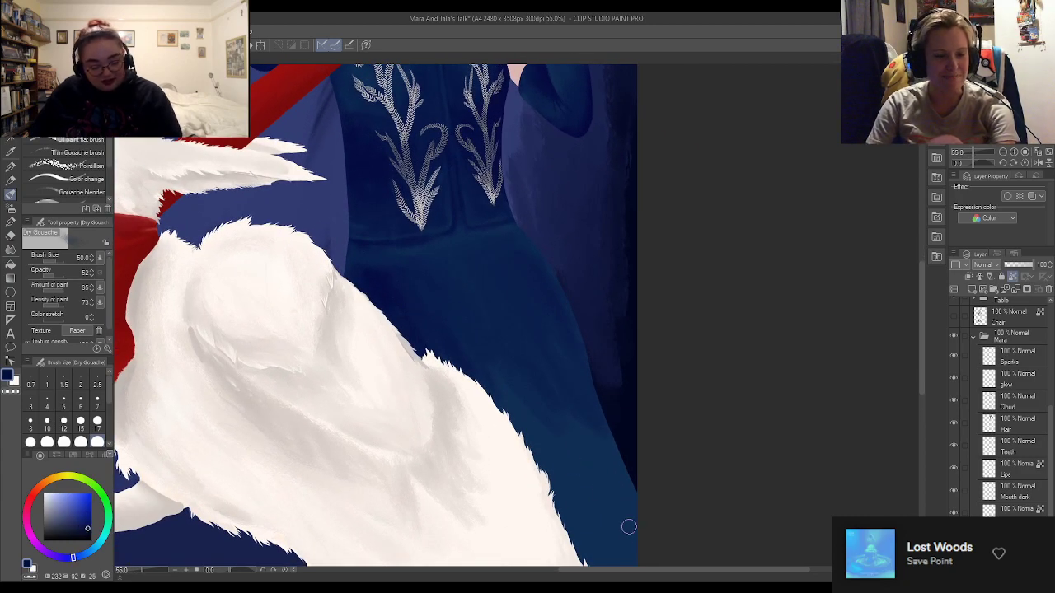
scroll(108, 398, "down", 3)
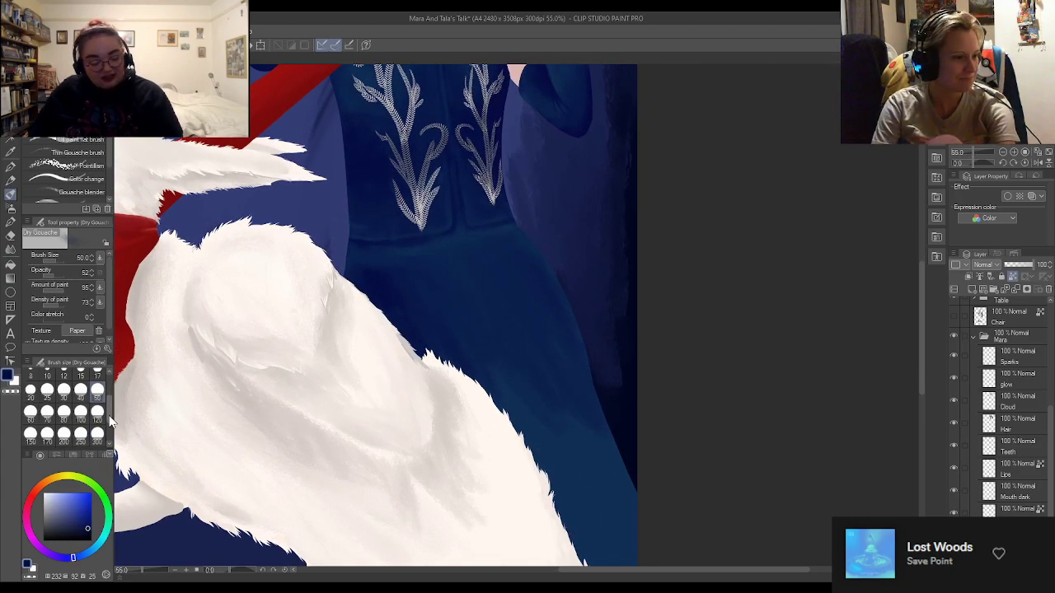
left_click(97, 424)
scroll(414, 426, "down", 3)
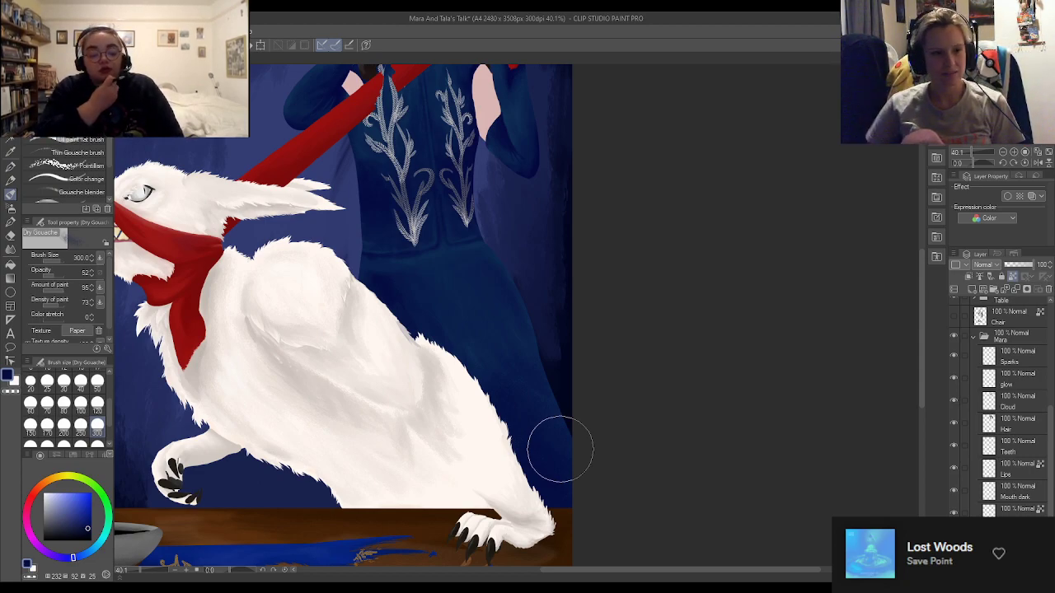
left_click(495, 316, "alt")
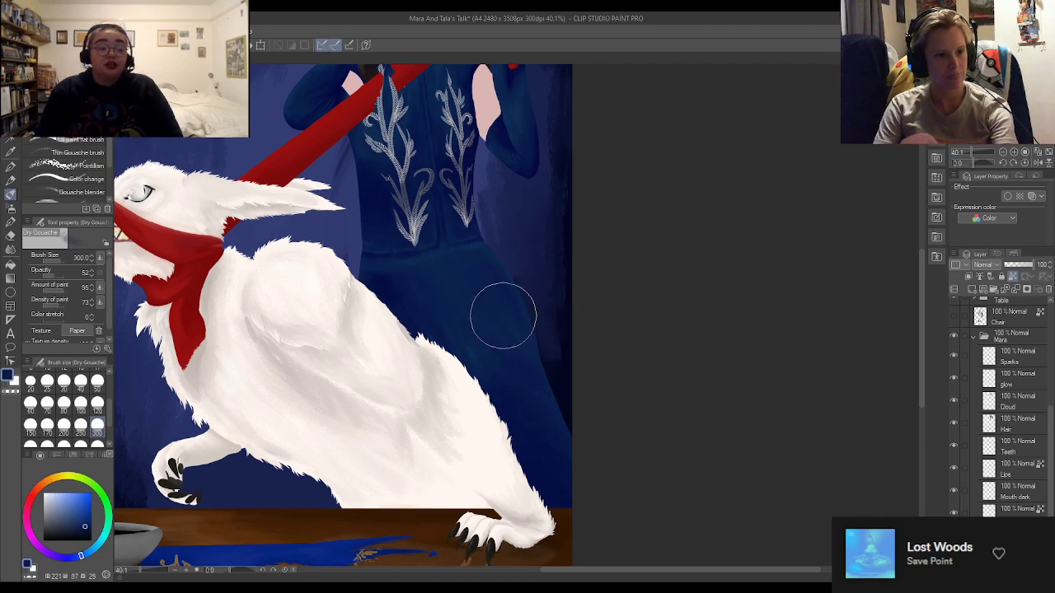
left_click(480, 240, "alt")
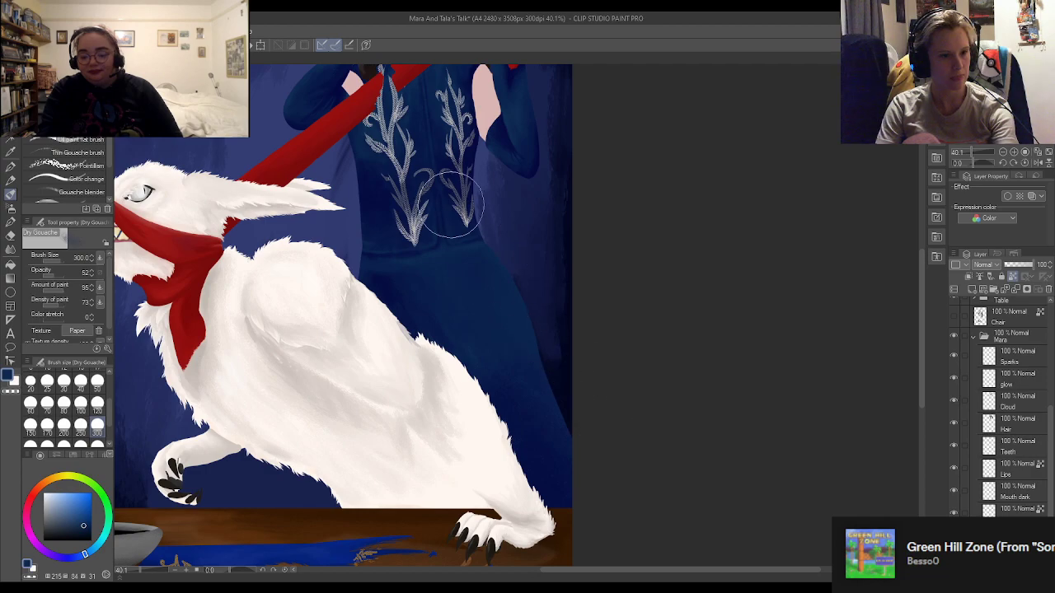
left_click(411, 314, "alt")
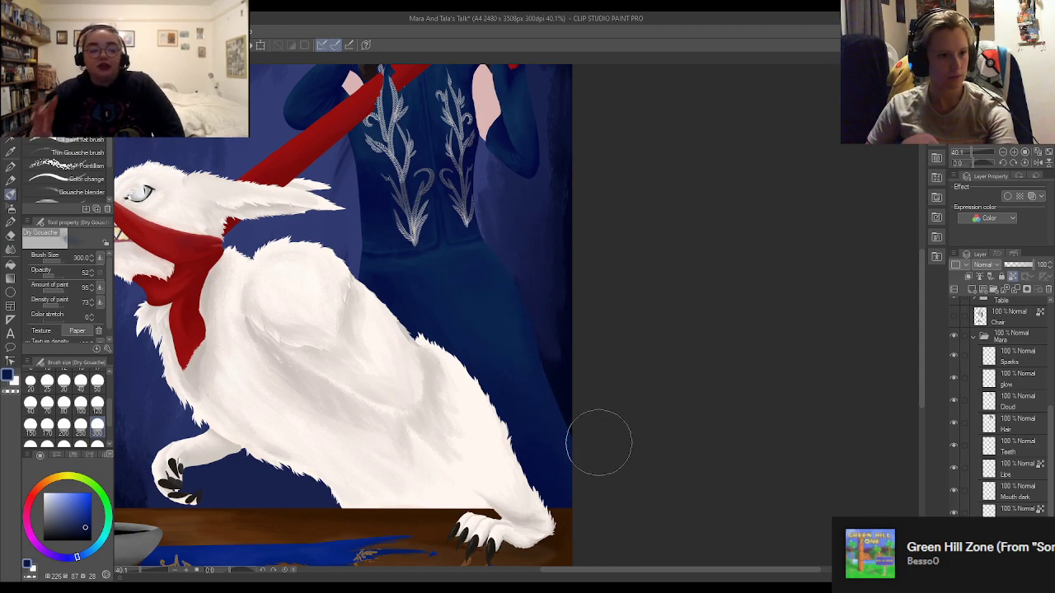
Set the Dry Gouache brush size to 100 for shading the bare skin of the woman's upper arms
scroll(518, 412, "down", 5)
scroll(426, 412, "up", 1)
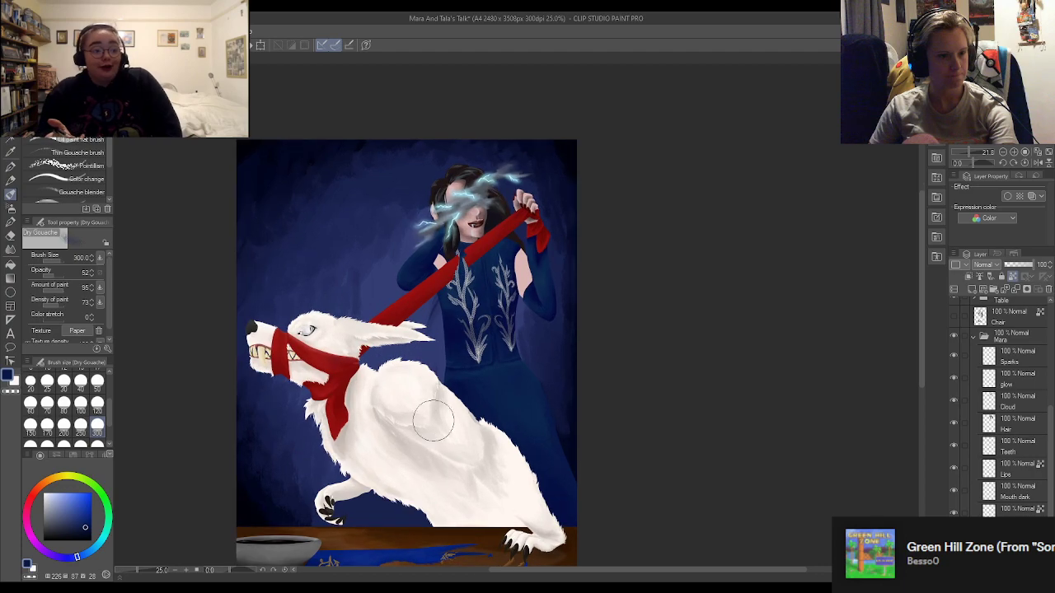
scroll(448, 431, "up", 2)
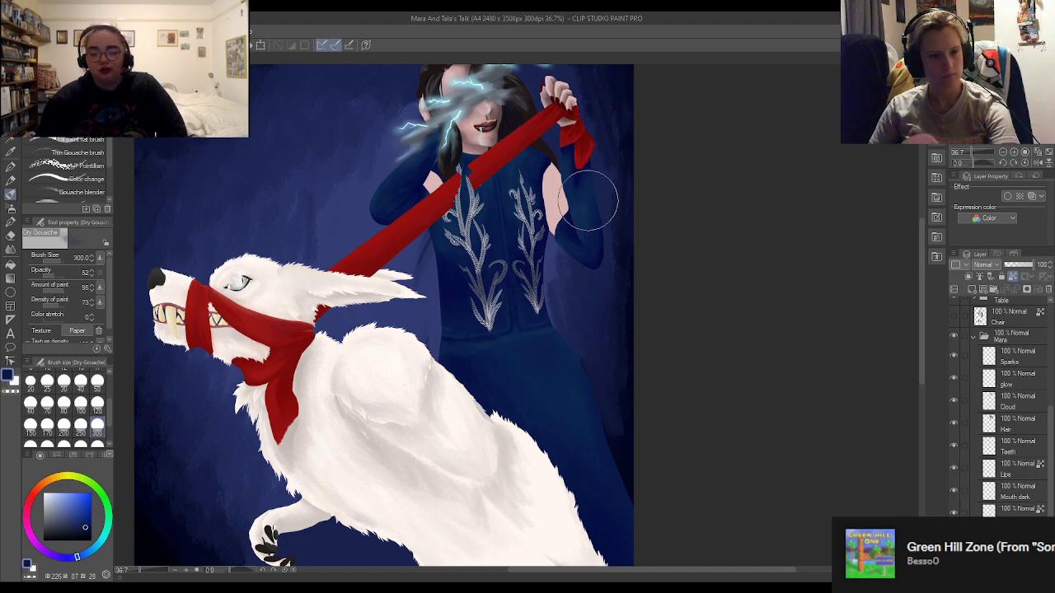
scroll(517, 127, "up", 2)
scroll(442, 97, "up", 2)
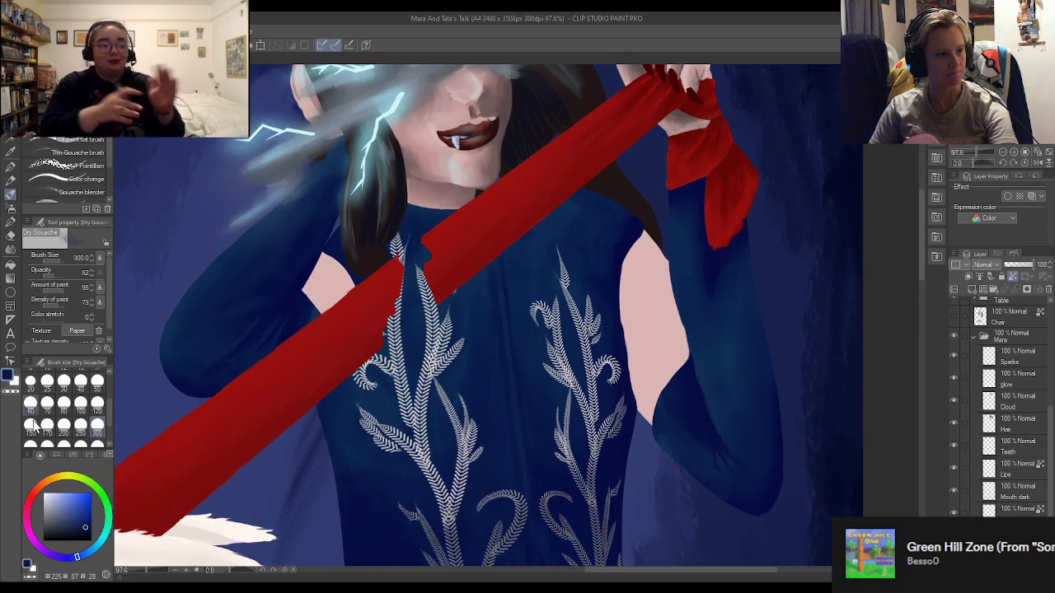
left_click(97, 404)
left_click(80, 404)
scroll(485, 173, "up", 3)
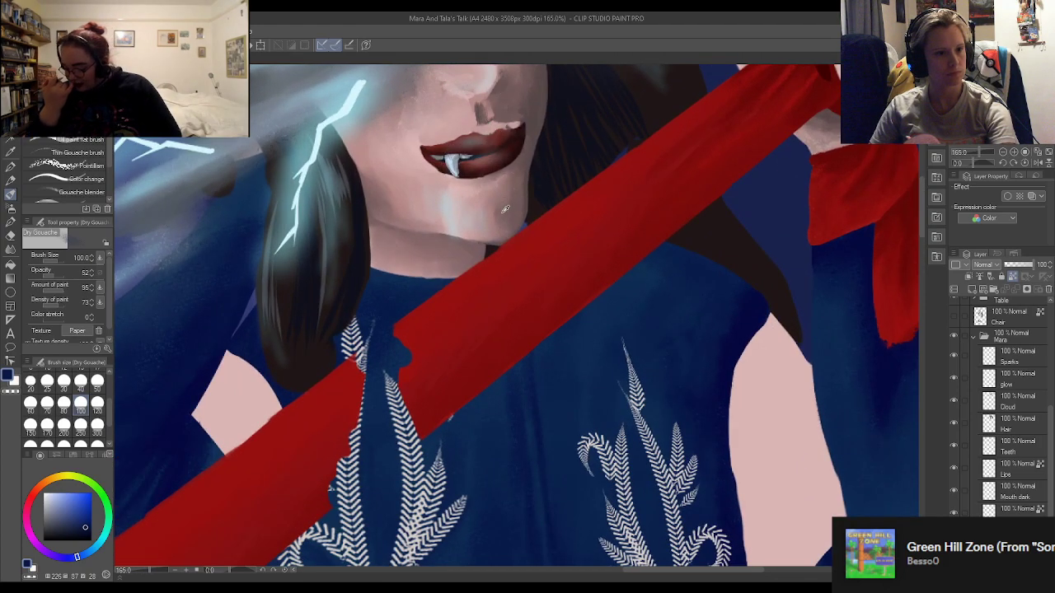
Shade the exposed skin of both upper arms with muted skin tones sampled from the woman's face
left_click(506, 209, "alt")
scroll(497, 210, "down", 3)
scroll(561, 285, "up", 2)
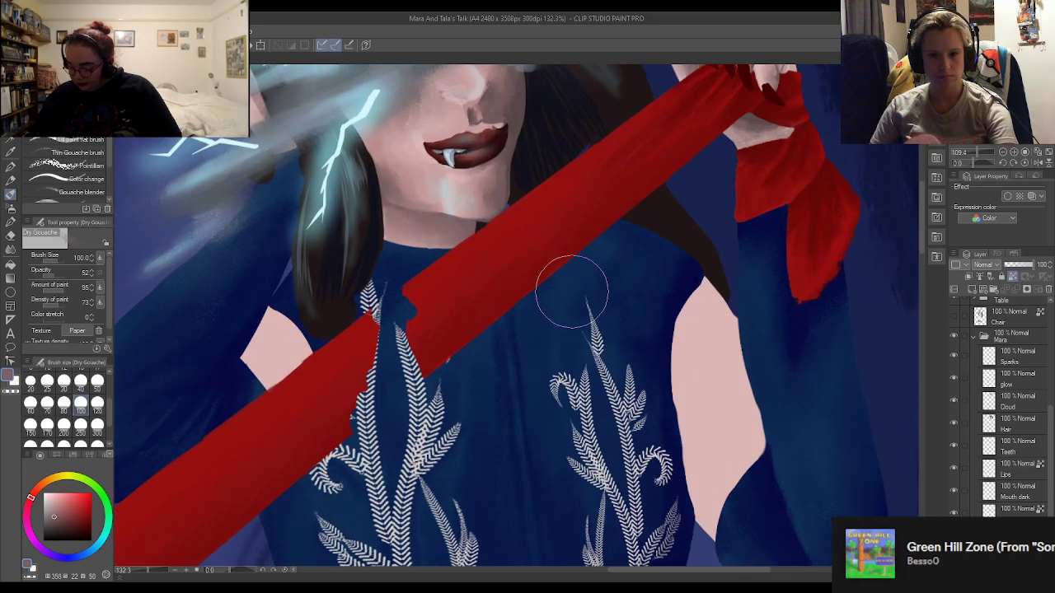
left_click(518, 114, "alt")
mouse_move(686, 510)
left_mouse_down()
mouse_move(691, 526)
mouse_move(671, 498)
left_mouse_up()
mouse_move(674, 425)
left_mouse_down()
mouse_move(713, 504)
mouse_move(661, 360)
mouse_move(732, 519)
mouse_move(661, 345)
mouse_move(774, 523)
mouse_move(691, 332)
mouse_move(777, 513)
mouse_move(702, 505)
mouse_move(717, 536)
mouse_move(751, 541)
mouse_move(717, 527)
left_mouse_up()
mouse_move(322, 397)
left_mouse_down()
mouse_move(270, 462)
mouse_move(331, 357)
mouse_move(234, 440)
mouse_move(319, 326)
mouse_move(256, 412)
left_mouse_up()
mouse_move(318, 353)
left_mouse_down()
mouse_move(291, 312)
mouse_move(265, 364)
mouse_move(307, 326)
mouse_move(279, 377)
left_mouse_up()
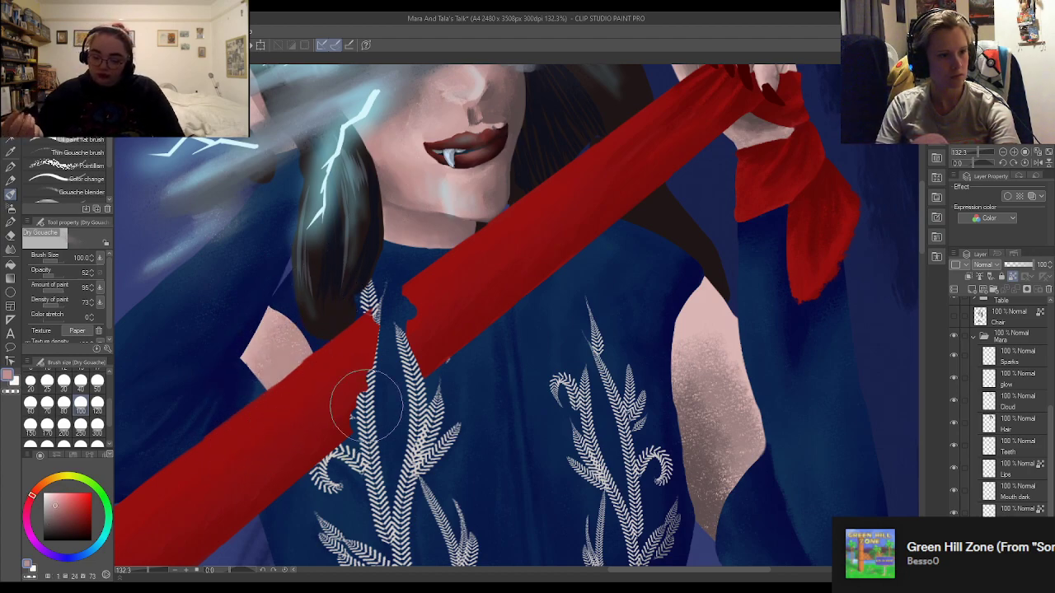
Blend the grainy shadow on the bare arm beneath the raised hand with skin tones sampled from that arm
mouse_move(702, 412)
left_mouse_down()
mouse_move(784, 500)
mouse_move(748, 464)
mouse_move(671, 294)
mouse_move(697, 341)
mouse_move(728, 480)
left_mouse_up()
left_click(734, 536, "alt")
left_click(700, 400, "alt")
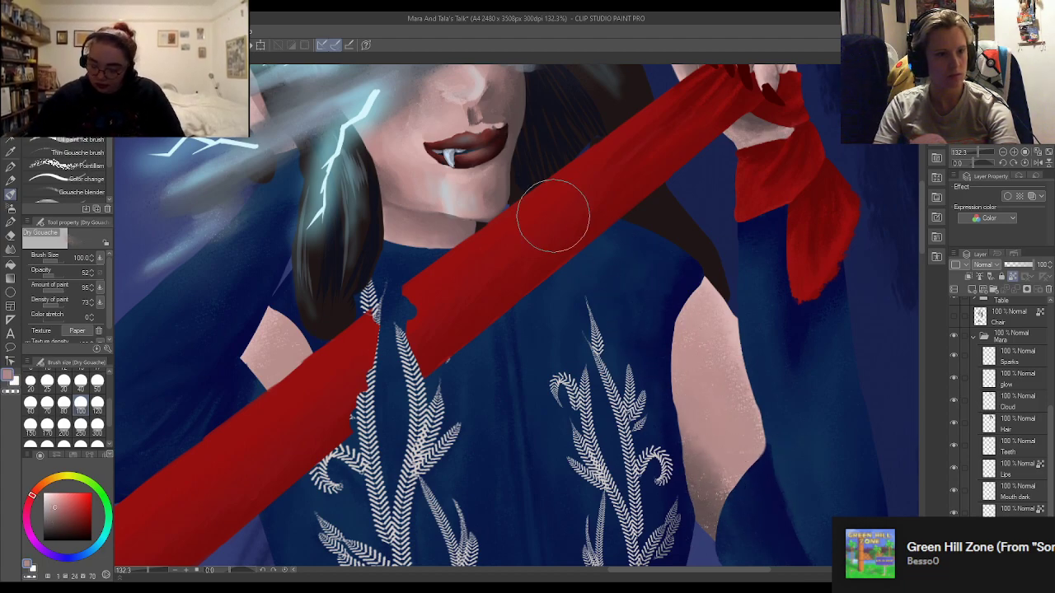
Check the shaded arms against the whole composition and save the painting
scroll(547, 216, "down", 4)
scroll(552, 248, "down", 5)
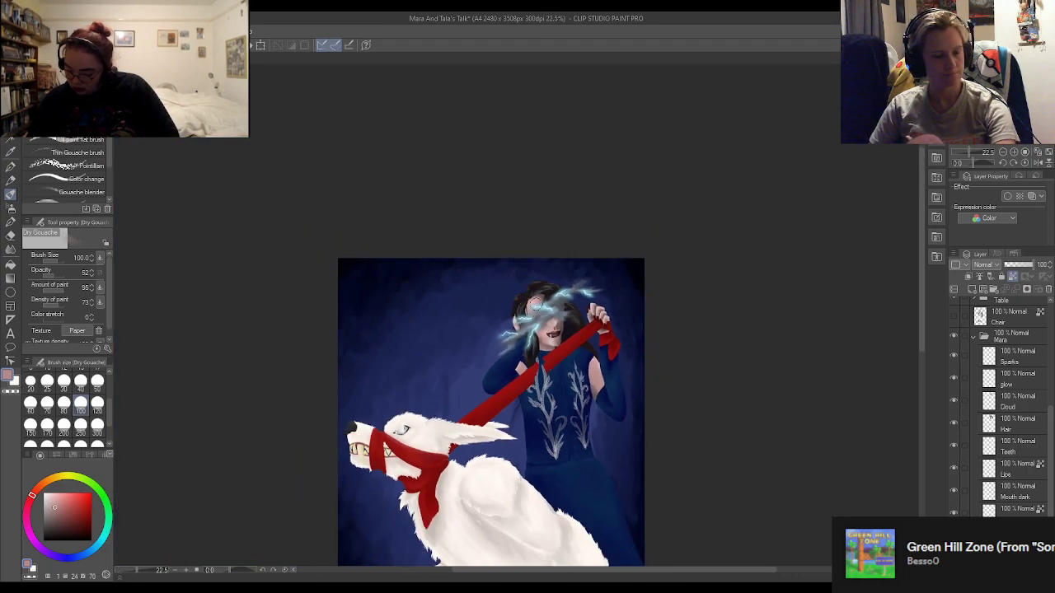
scroll(534, 304, "up", 1)
scroll(522, 296, "up", 2)
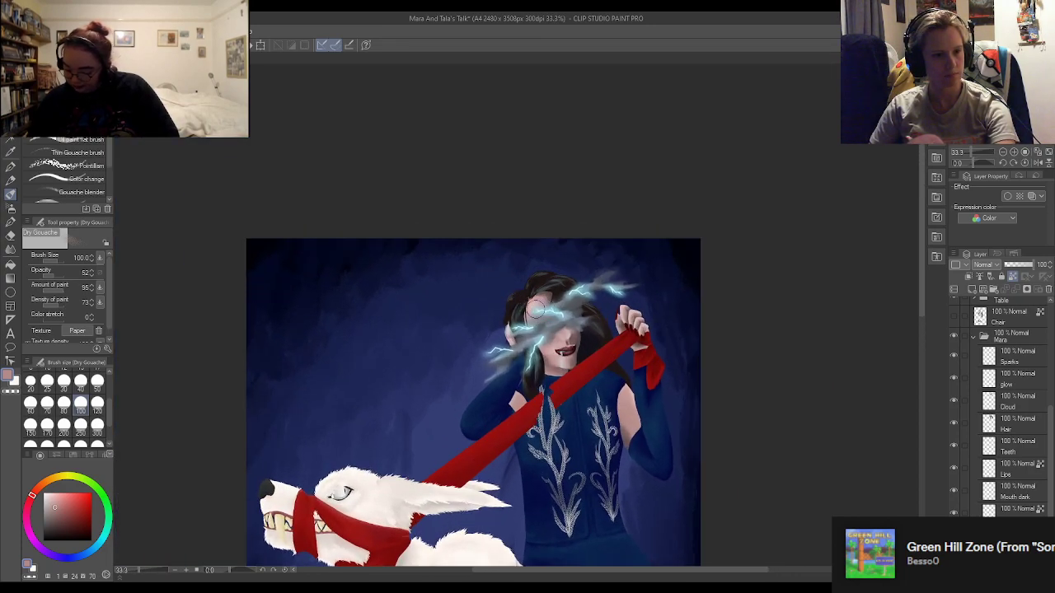
scroll(498, 243, "down", 3)
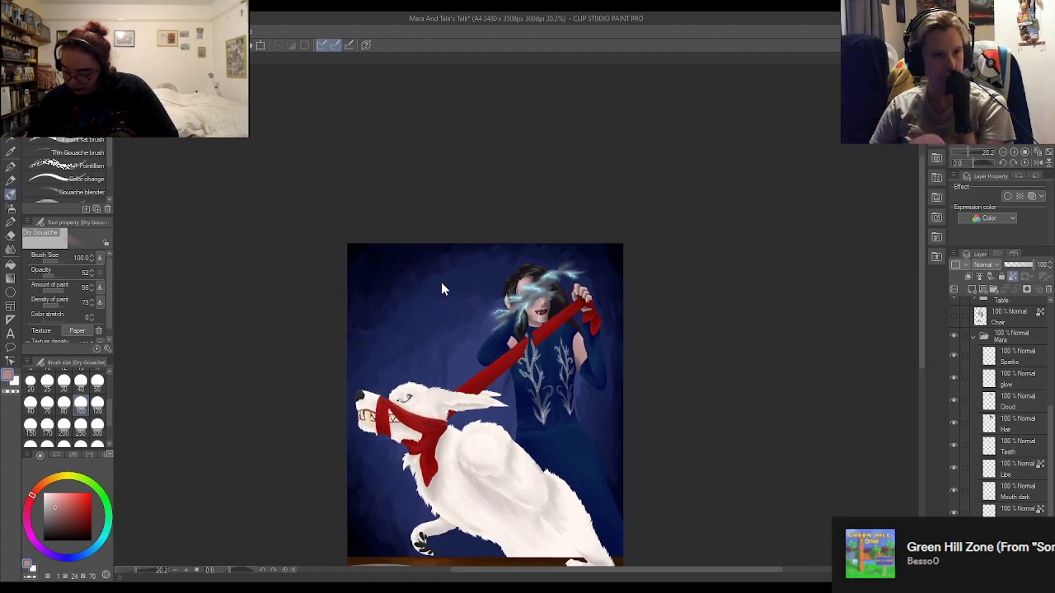
key("ctrl+s")
scroll(441, 282, "down", 6)
scroll(416, 450, "up", 4)
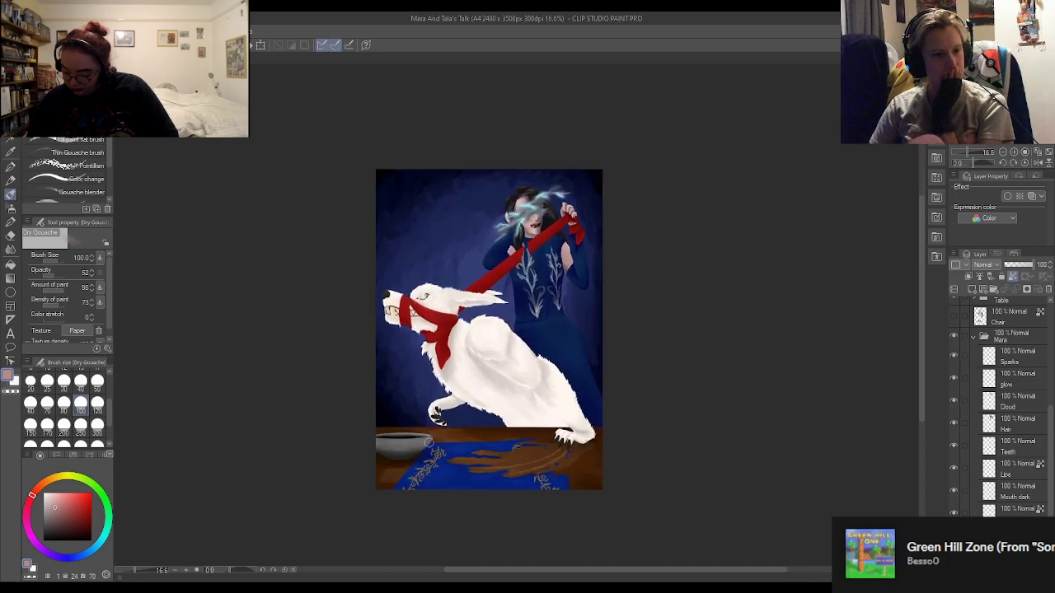
scroll(507, 275, "up", 4)
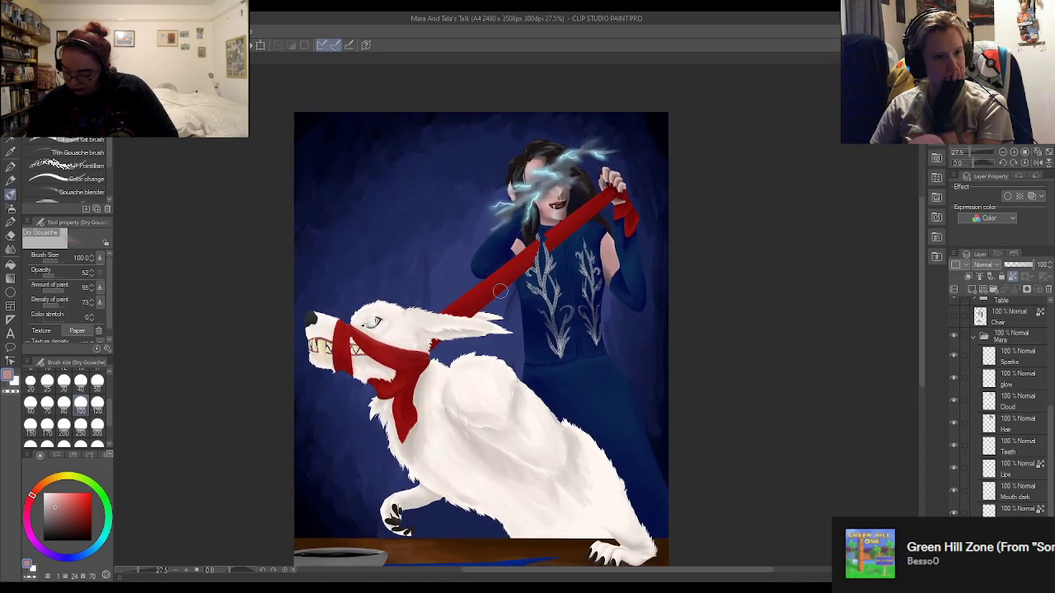
scroll(650, 252, "up", 1)
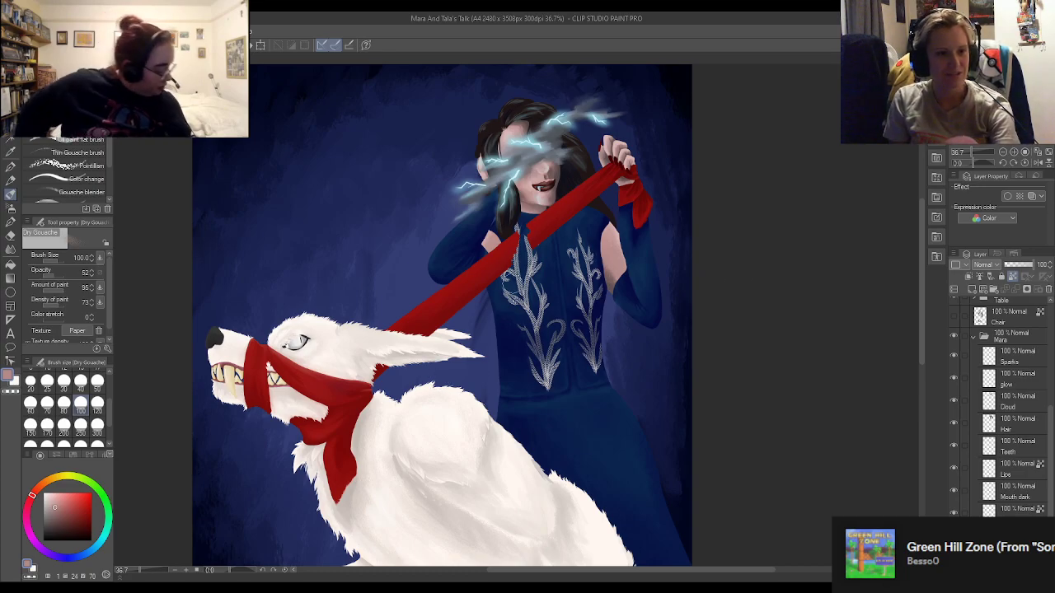
Touch up the dress shoulder beside the dark hair with a blue sampled near the waist seam
scroll(593, 363, "up", 4)
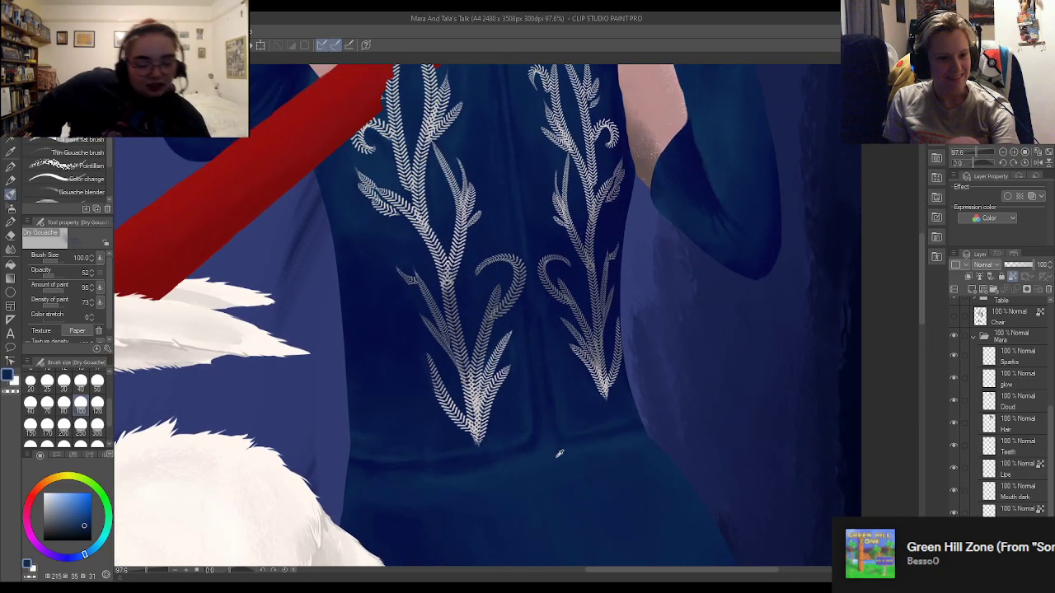
scroll(577, 470, "down", 5)
scroll(662, 218, "up", 4)
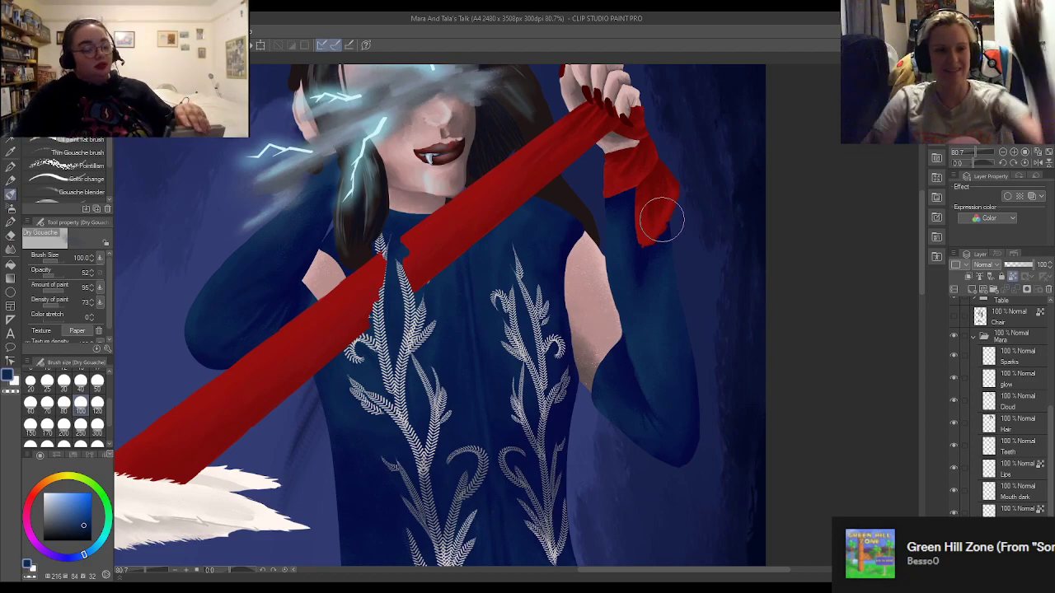
left_click_drag(553, 175, 558, 188)
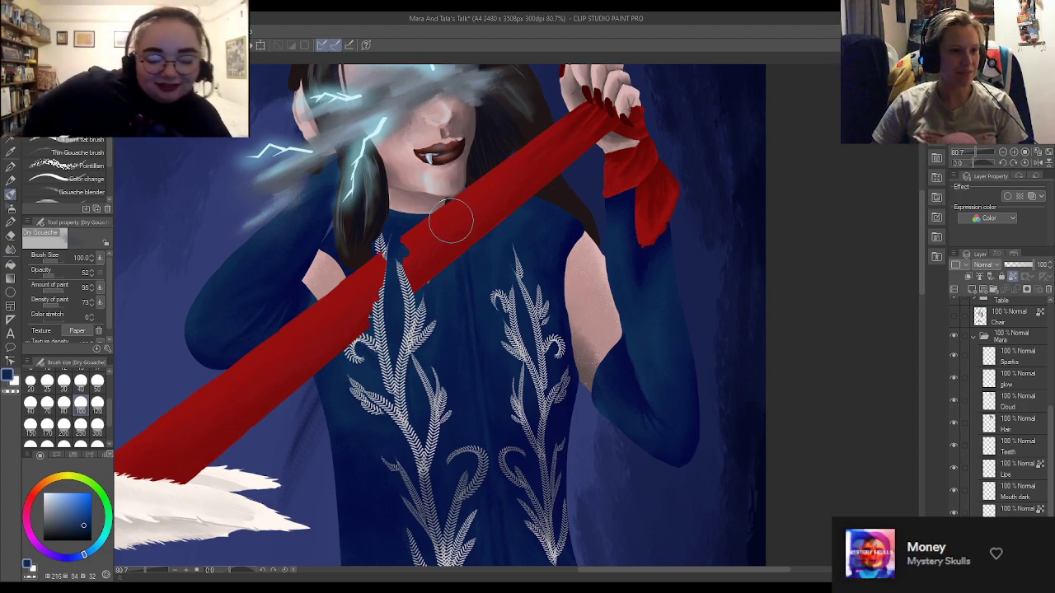
Collapse the Mara layer folder and make the Chair layer visible
scroll(467, 234, "down", 2)
scroll(468, 234, "down", 2)
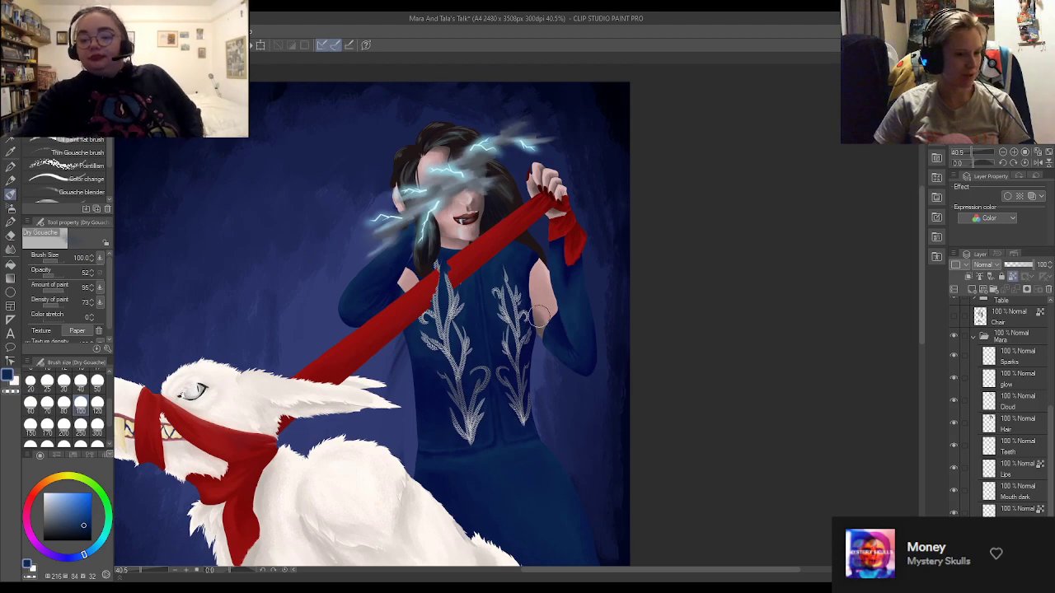
scroll(555, 278, "up", 3)
scroll(487, 263, "down", 1)
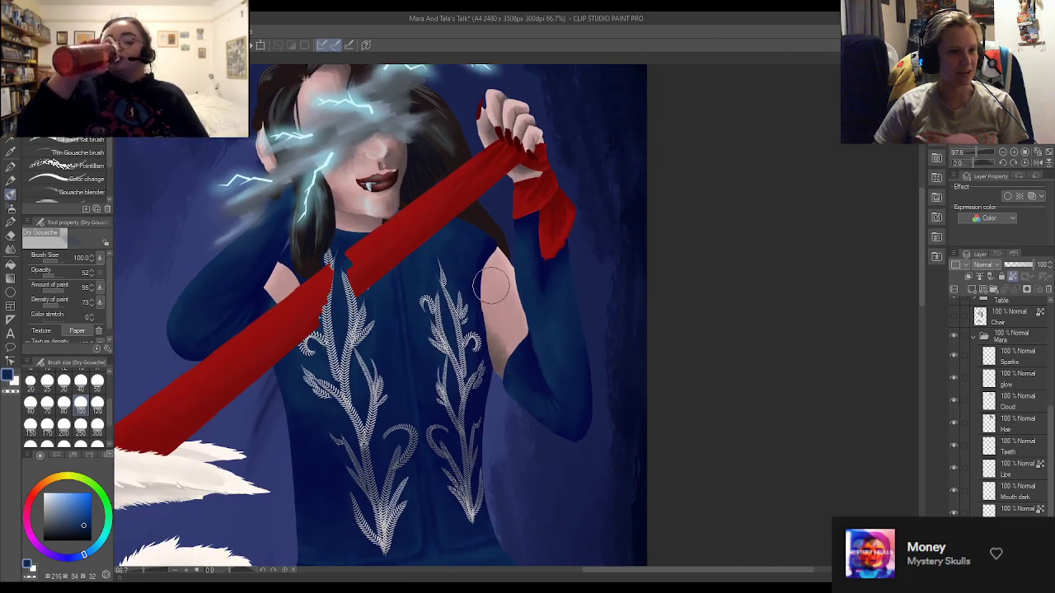
scroll(487, 288, "up", 2)
scroll(487, 287, "up", 1)
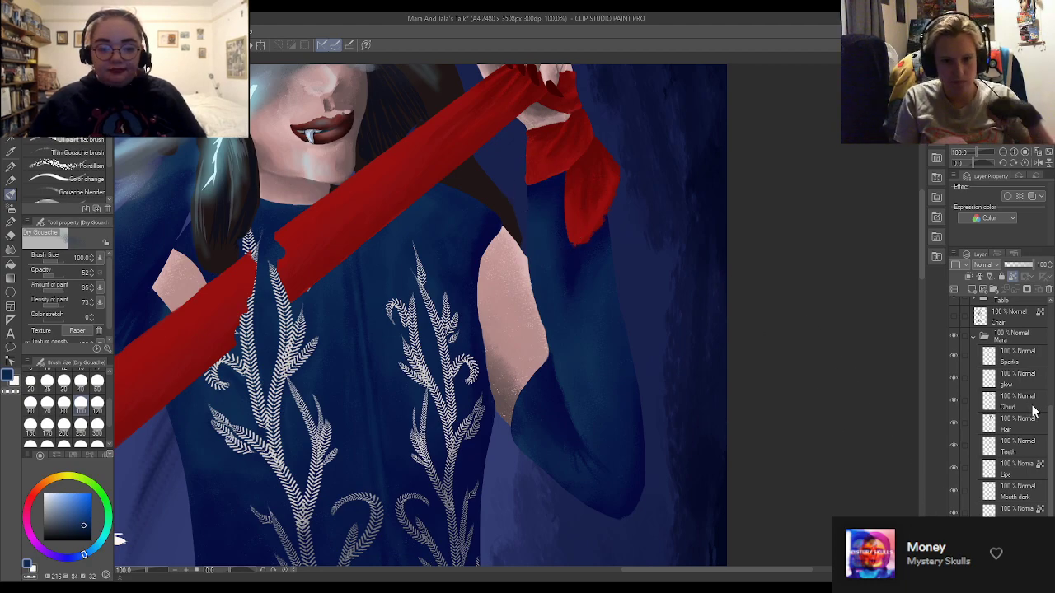
scroll(986, 365, "up", 1)
left_click(973, 350)
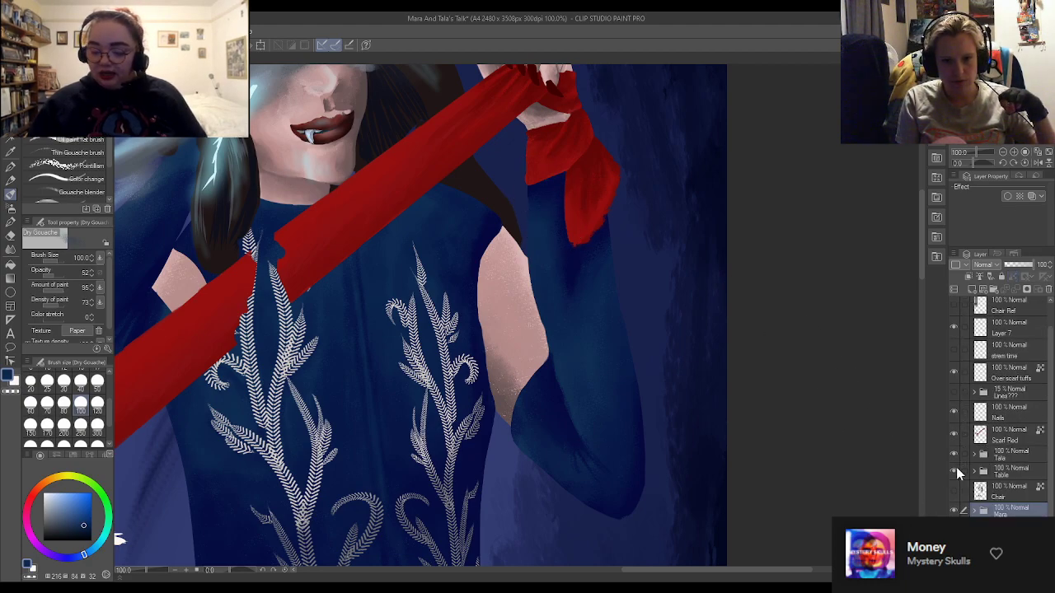
left_click(953, 490)
Examine how the brown chair fits with the wolf, the woman and the table across the whole painting
scroll(543, 414, "down", 5)
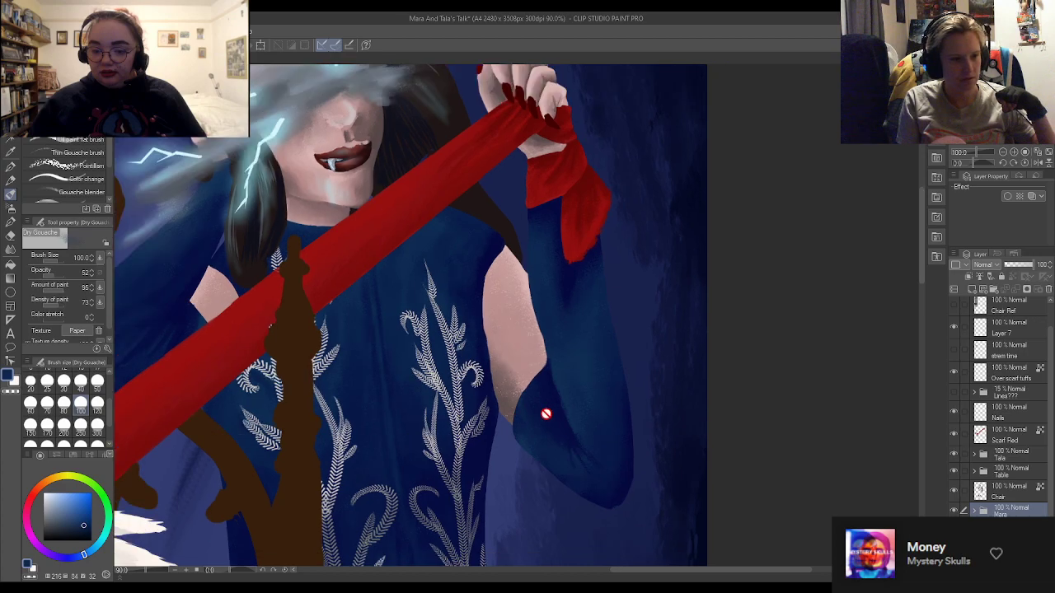
scroll(317, 482, "up", 1)
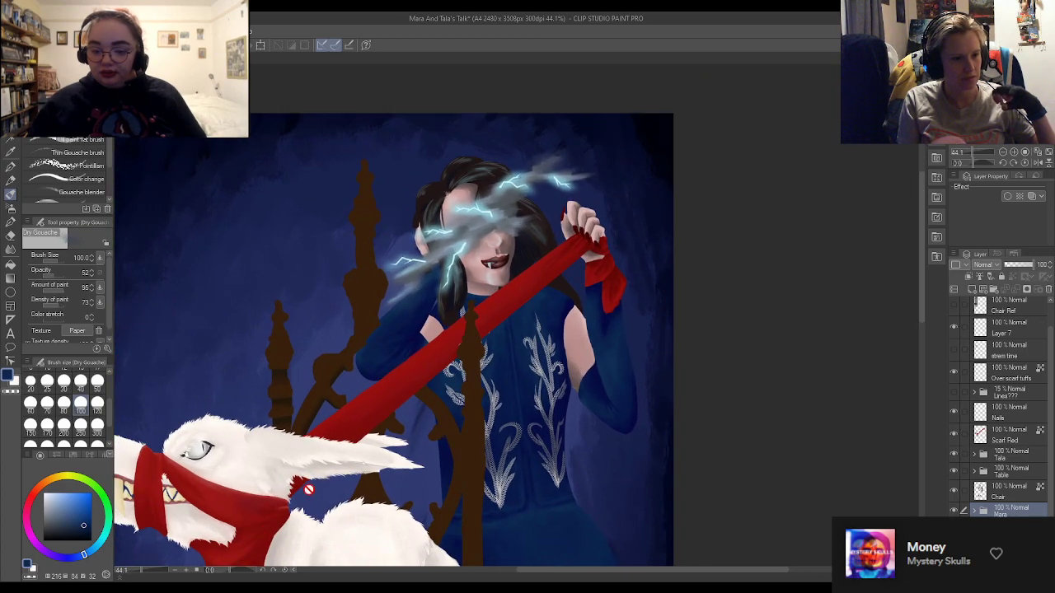
scroll(296, 474, "down", 2)
scroll(244, 461, "up", 3)
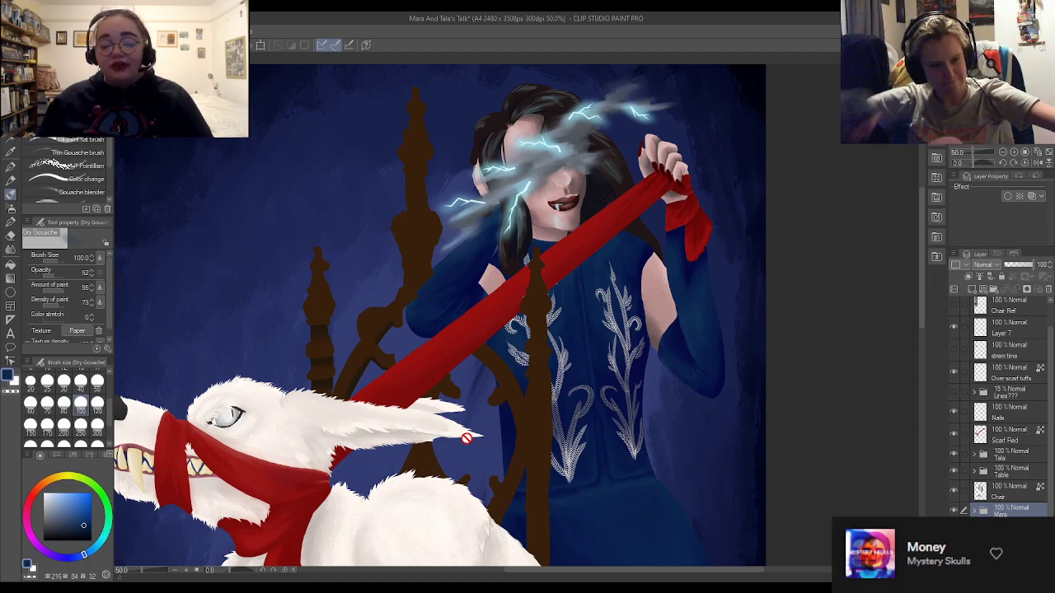
scroll(473, 436, "down", 3)
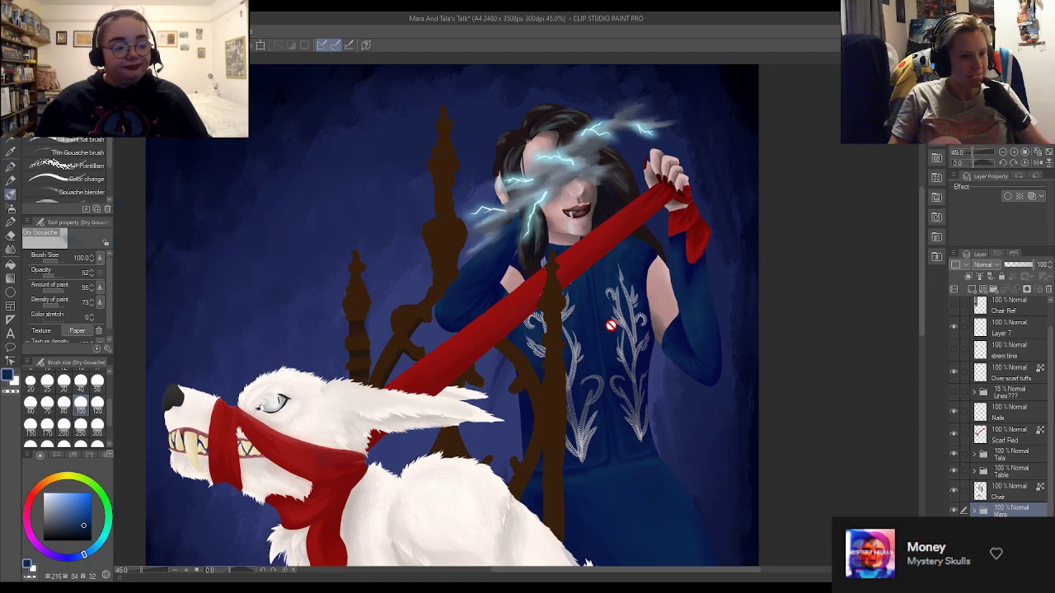
scroll(478, 244, "down", 1)
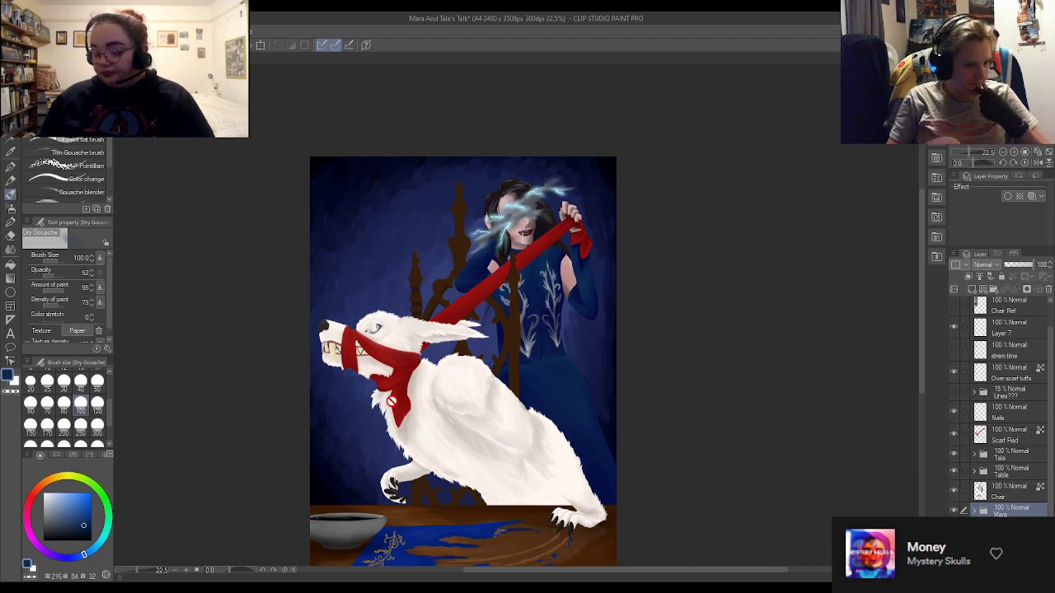
scroll(470, 208, "down", 1)
scroll(382, 438, "up", 1)
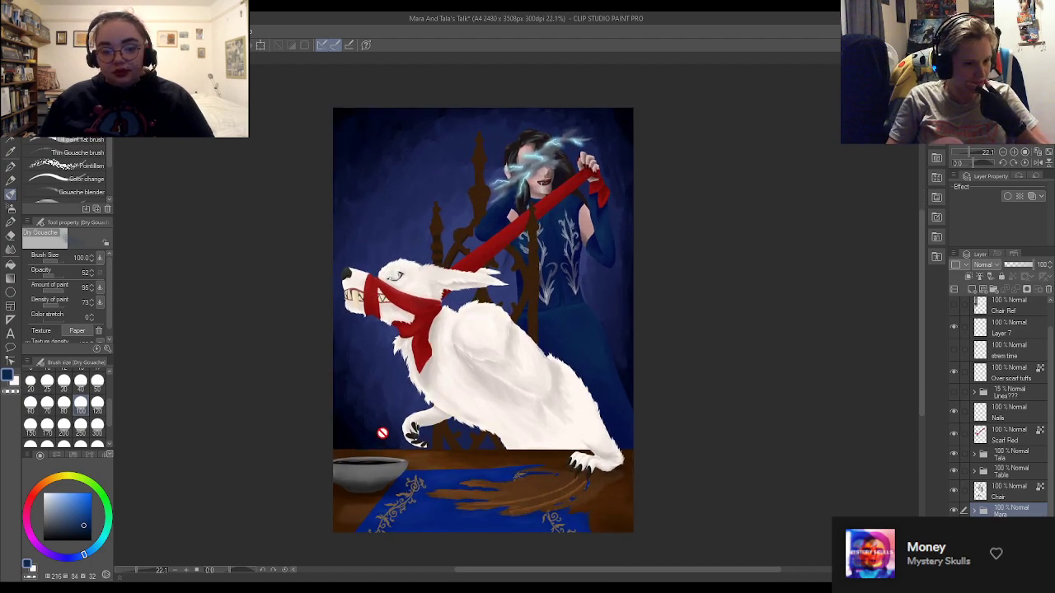
scroll(355, 401, "up", 1)
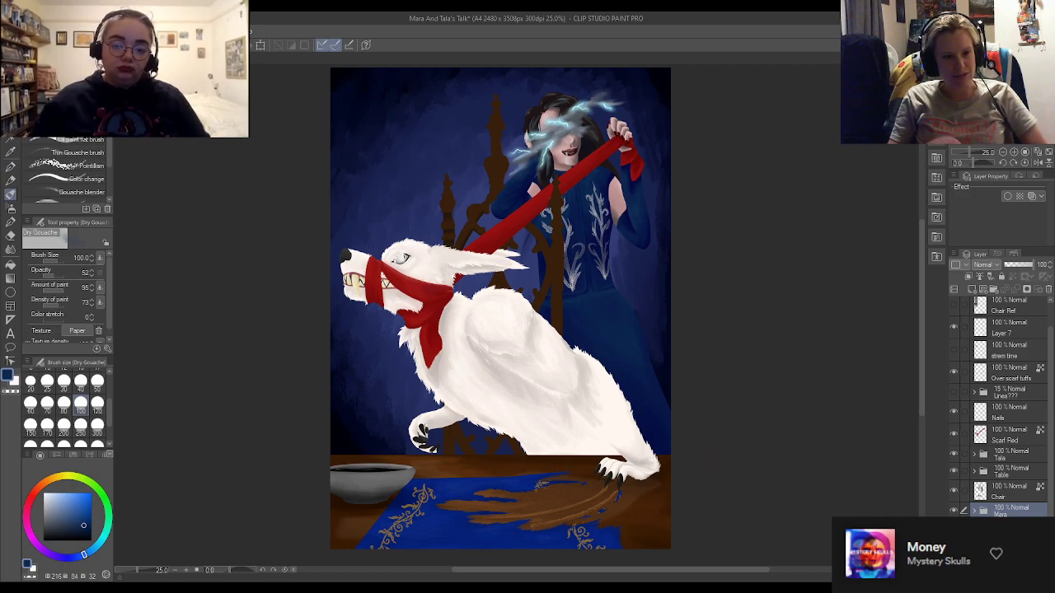
scroll(590, 415, "down", 1)
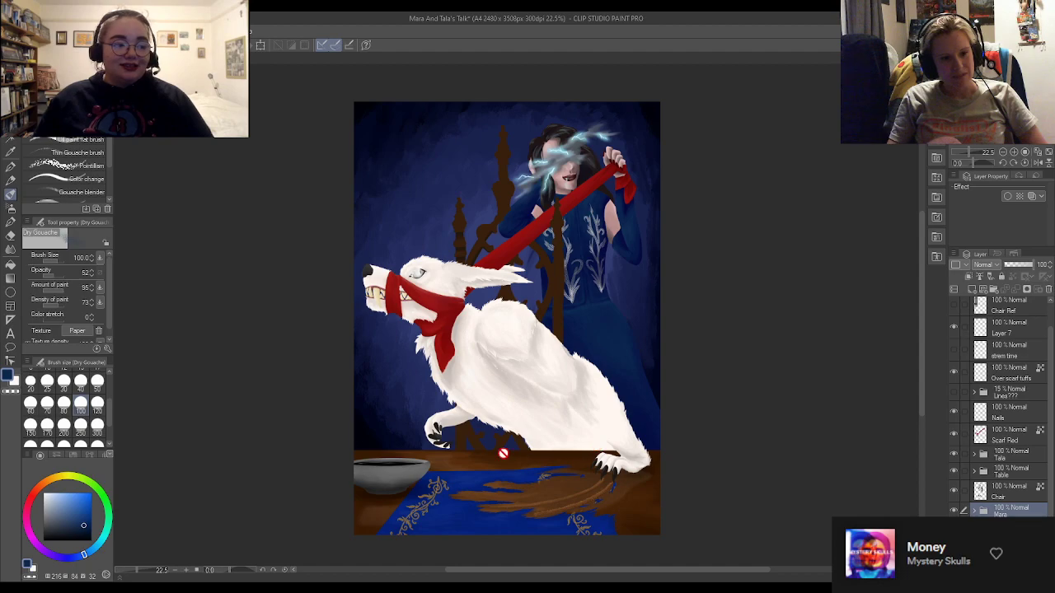
scroll(518, 399, "down", 1)
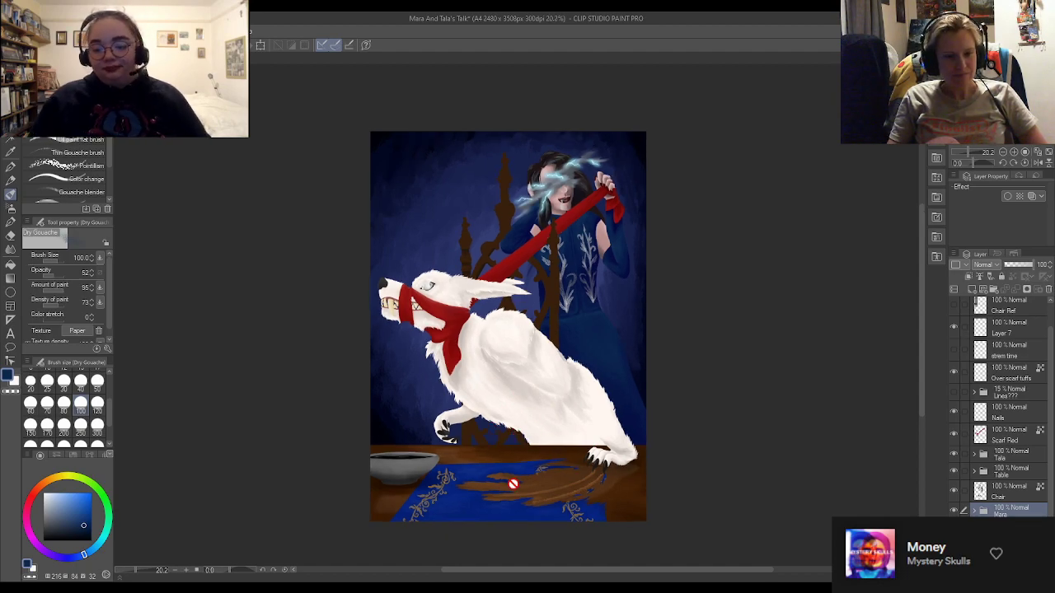
Sample the bright blue of the tablecloth beneath the wolf as the drawing colour
scroll(486, 453, "up", 2)
left_click(474, 510, "alt")
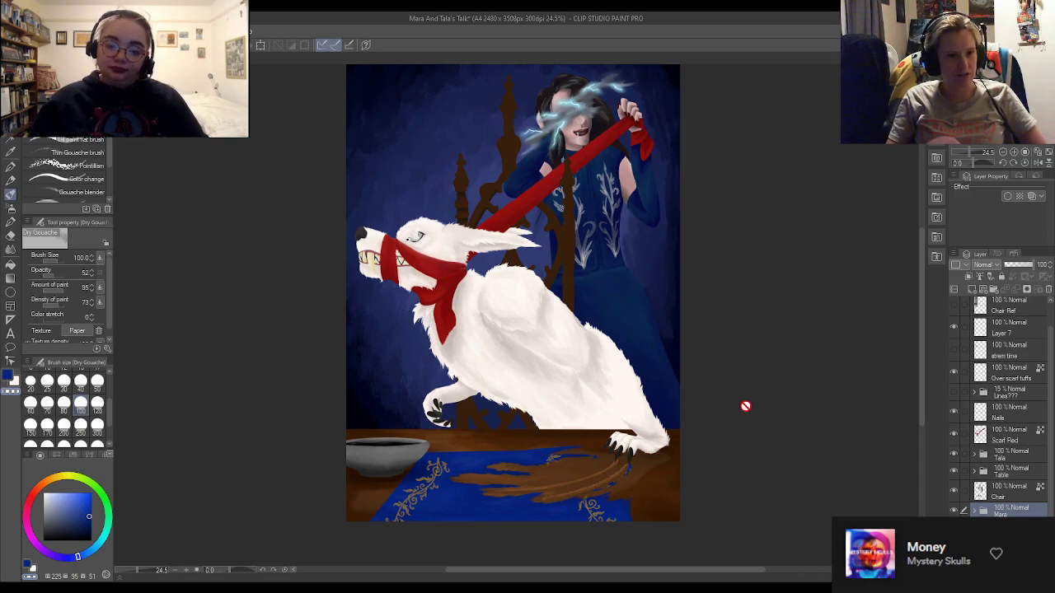
scroll(751, 393, "down", 1)
scroll(791, 79, "up", 1)
scroll(774, 86, "up", 1)
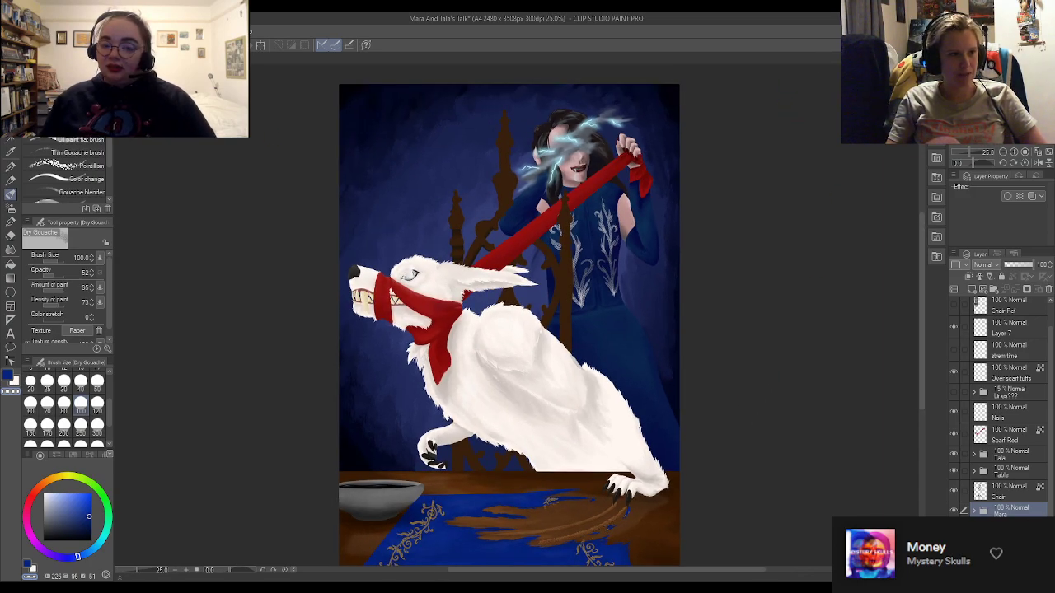